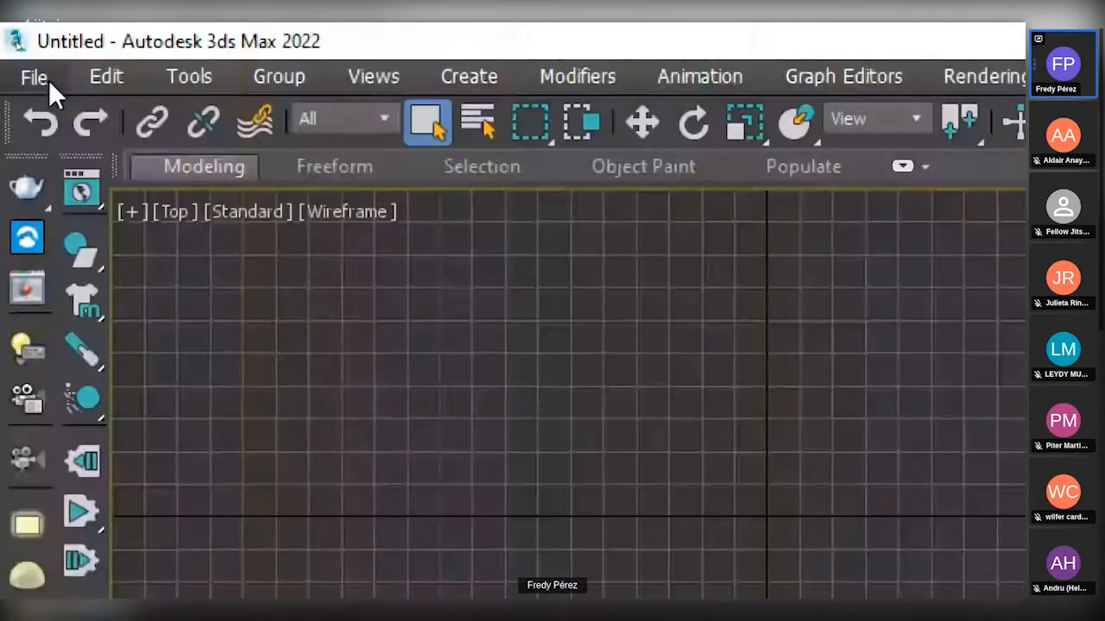
# Look through the program's main menus, including the view, rendering, customization, modifier and animation commands.
pyautogui.click(34, 40)
pyautogui.click(95, 40)
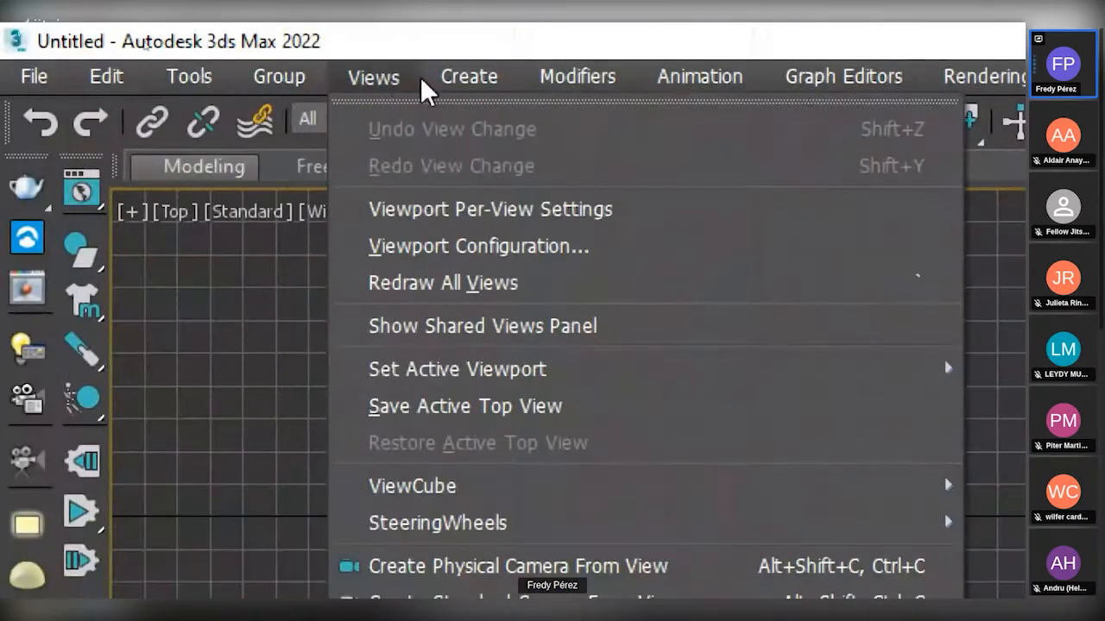
pyautogui.moveTo(805, 86)
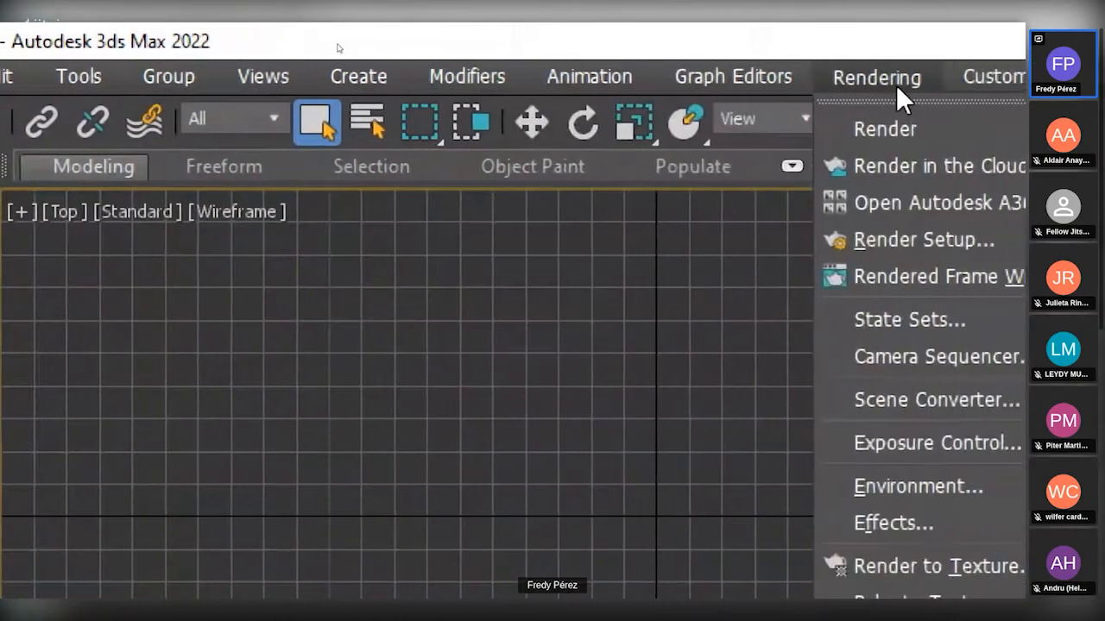
pyautogui.moveTo(926, 89)
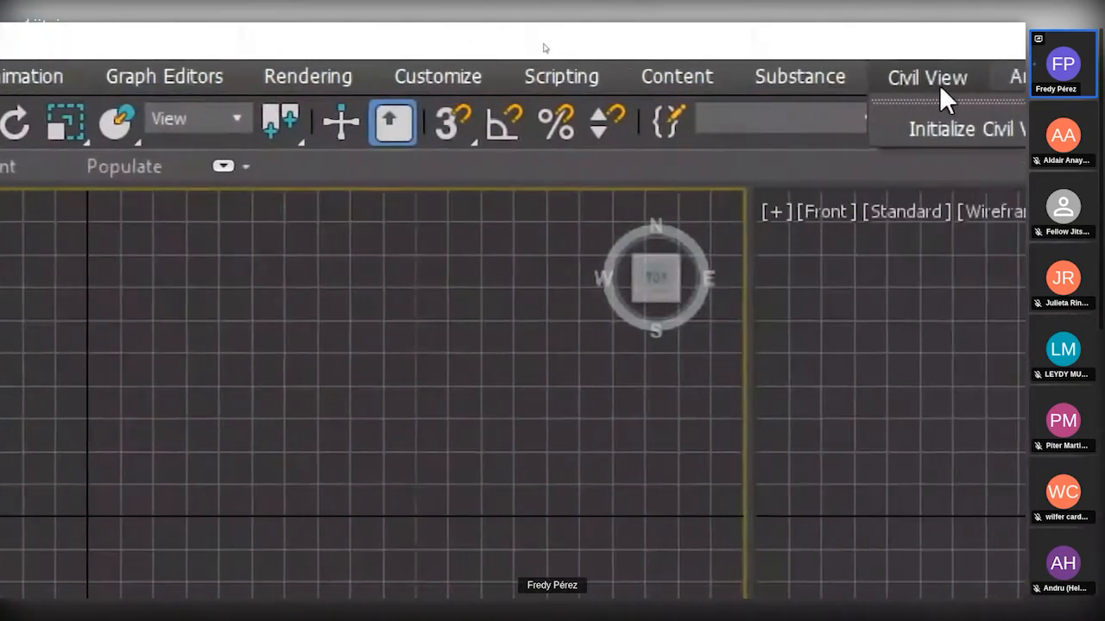
pyautogui.moveTo(634, 76)
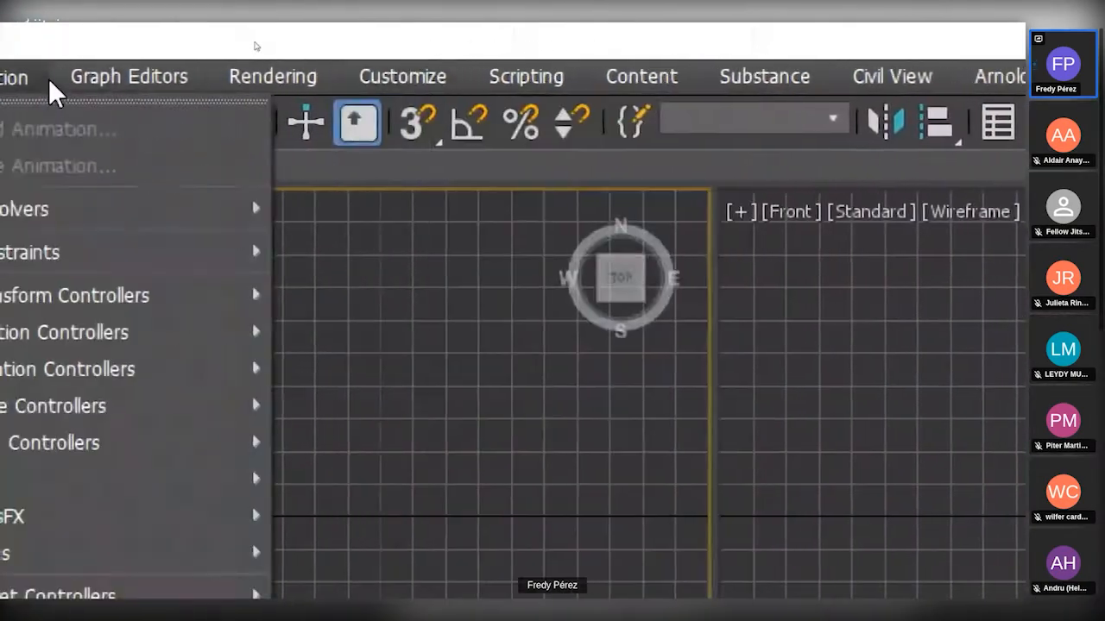
pyautogui.click(141, 74)
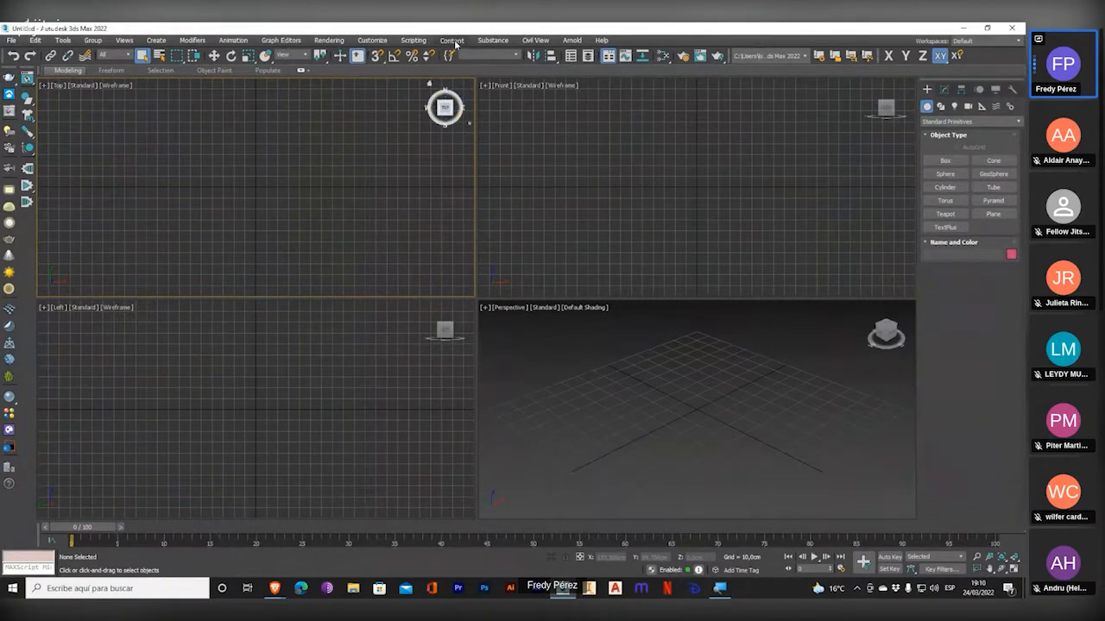
pyautogui.click(490, 40)
pyautogui.click(576, 27)
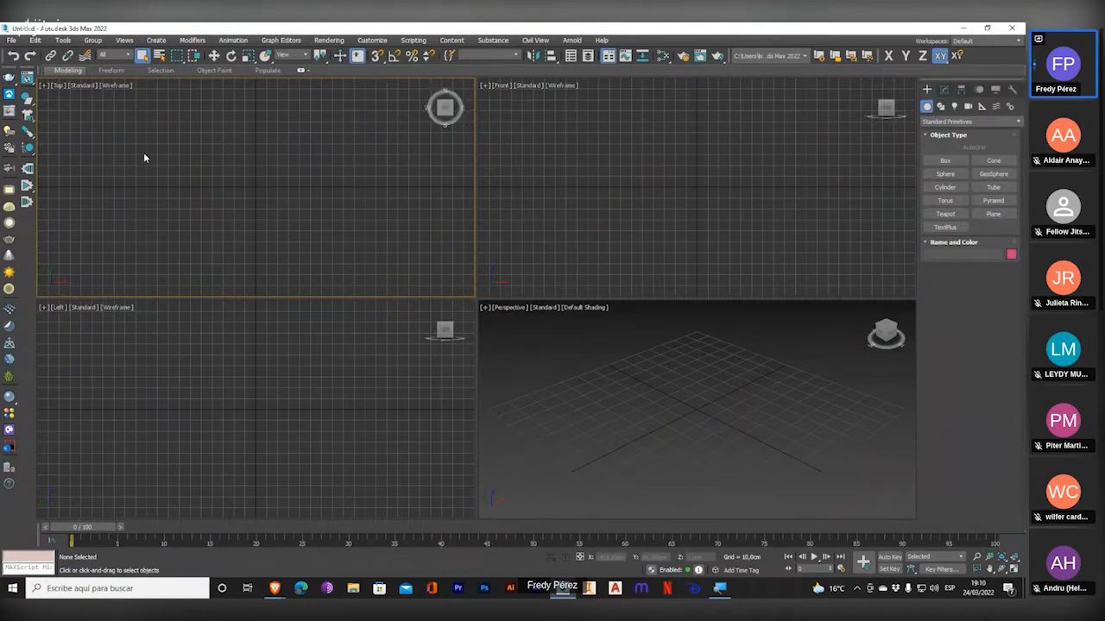
pyautogui.click(226, 41)
pyautogui.moveTo(199, 42)
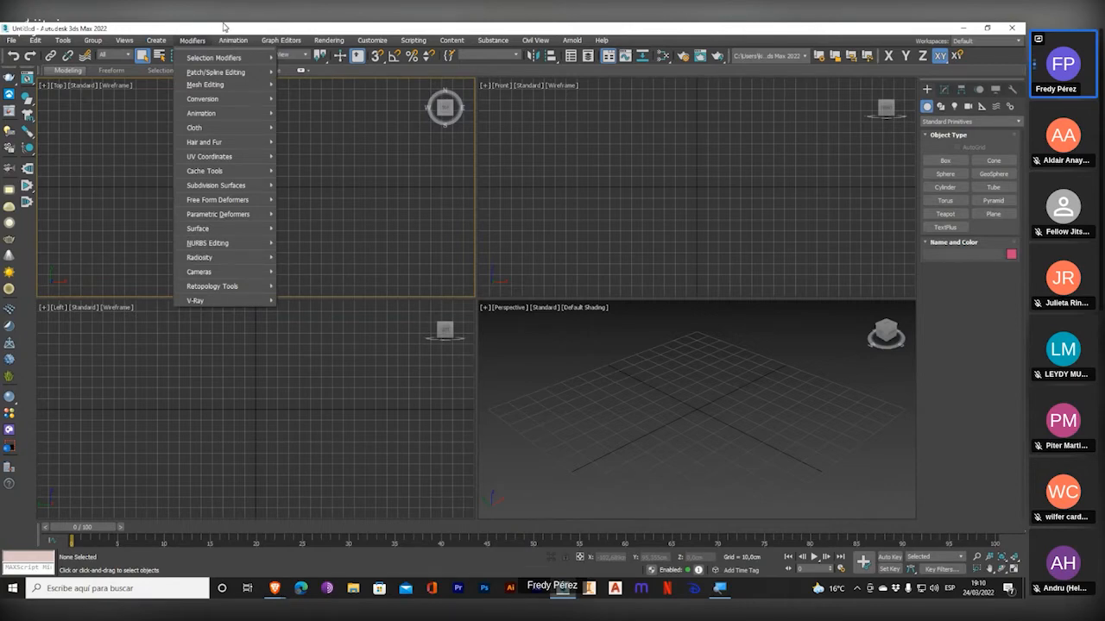
pyautogui.click(223, 24)
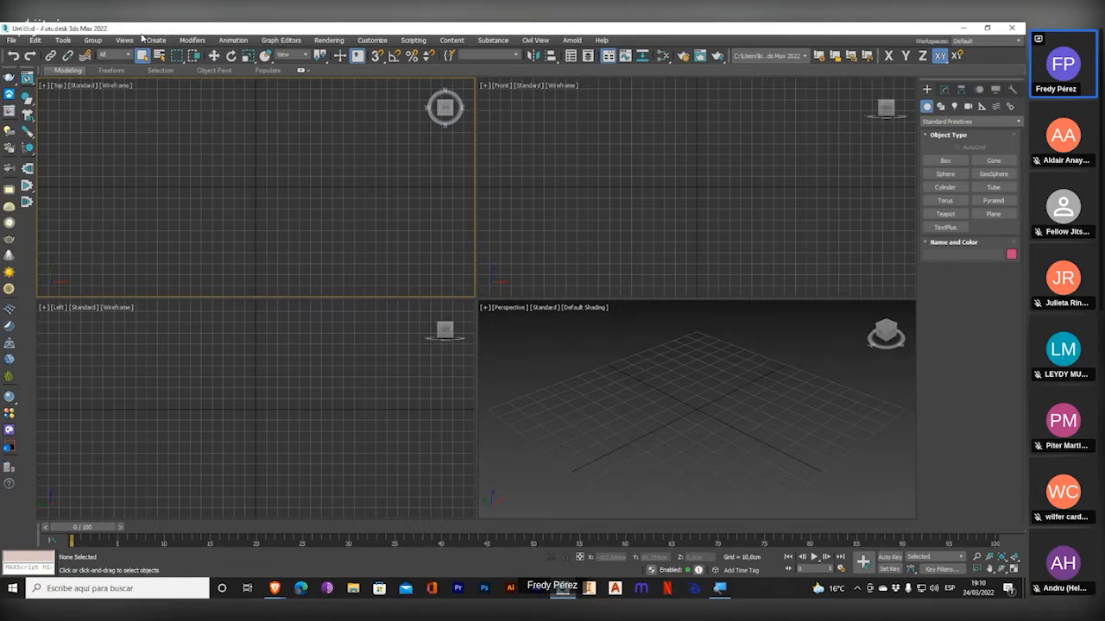
pyautogui.click(153, 40)
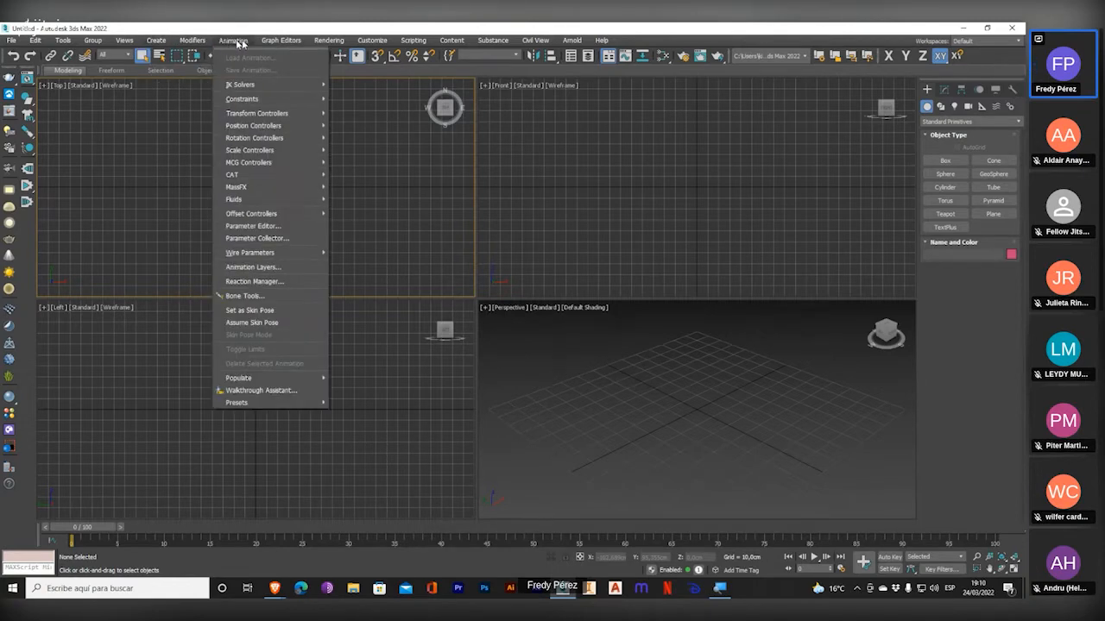
pyautogui.click(637, 26)
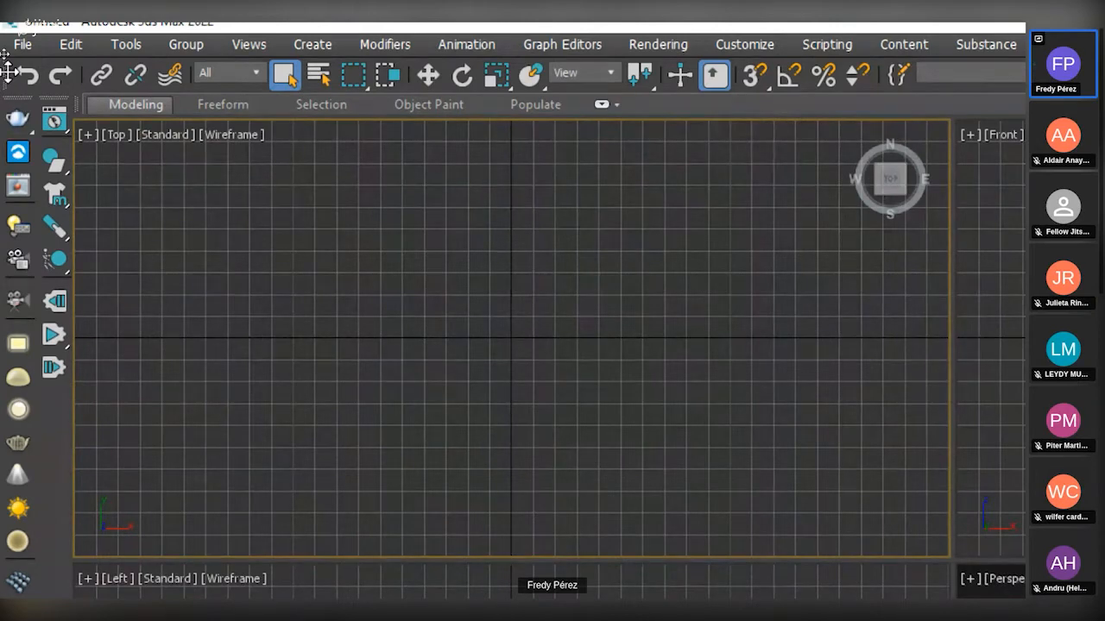
# Undock the main, project folder, V-Ray, teal-icon and axis constraints toolbars so they float over the Top viewport.
pyautogui.moveTo(7, 73); pyautogui.dragTo(177, 205)
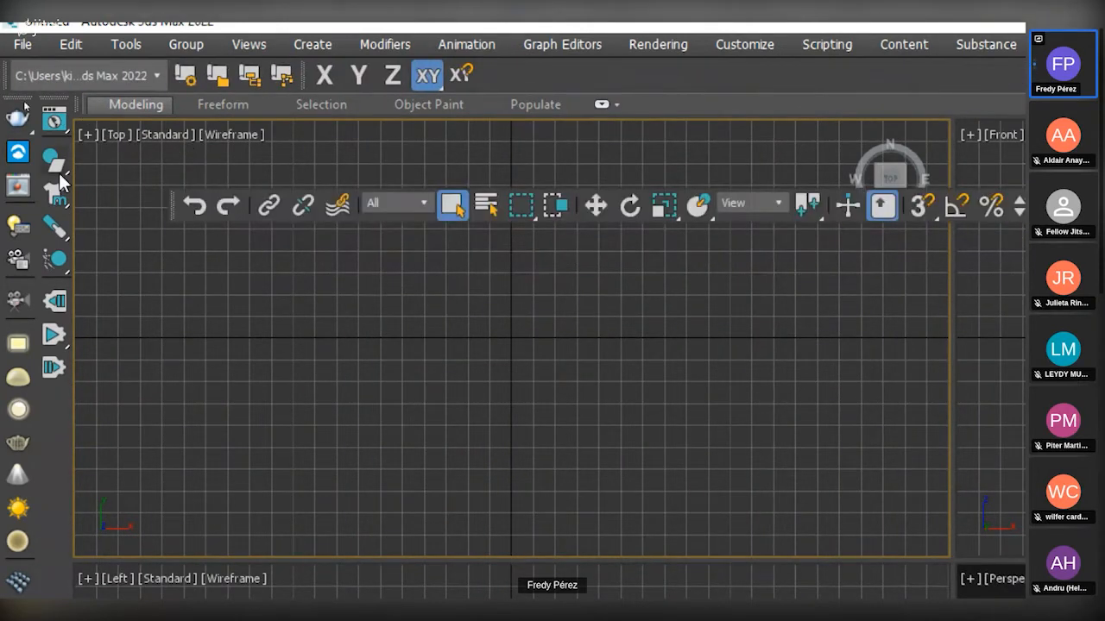
pyautogui.moveTo(6, 76); pyautogui.dragTo(206, 262)
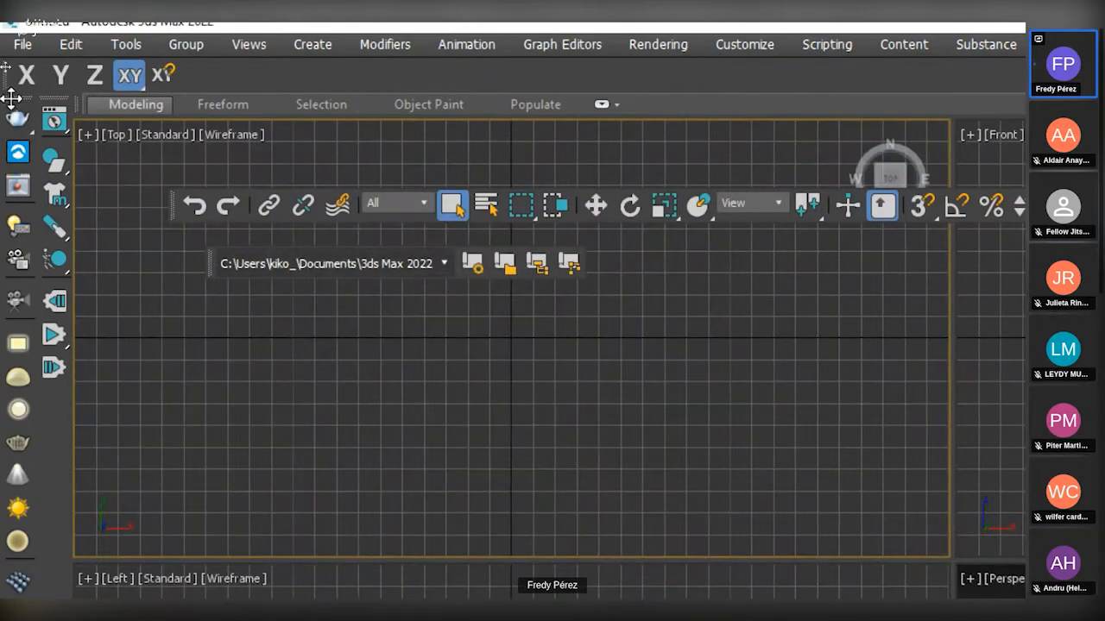
pyautogui.moveTo(14, 95); pyautogui.dragTo(195, 391)
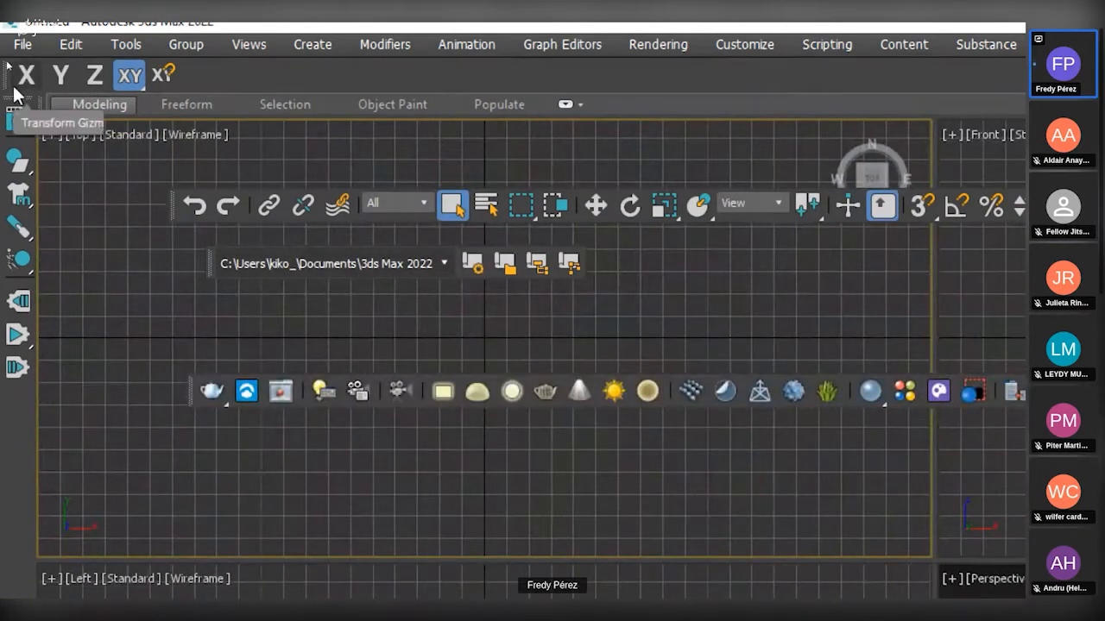
pyautogui.moveTo(16, 93); pyautogui.dragTo(171, 473)
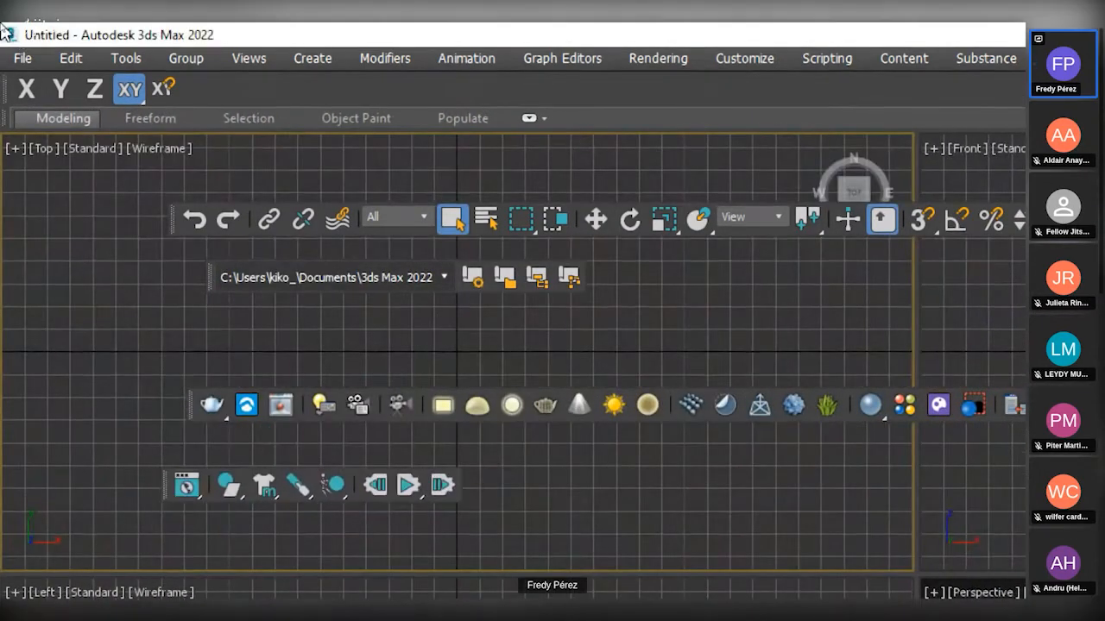
pyautogui.moveTo(7, 73); pyautogui.dragTo(174, 321)
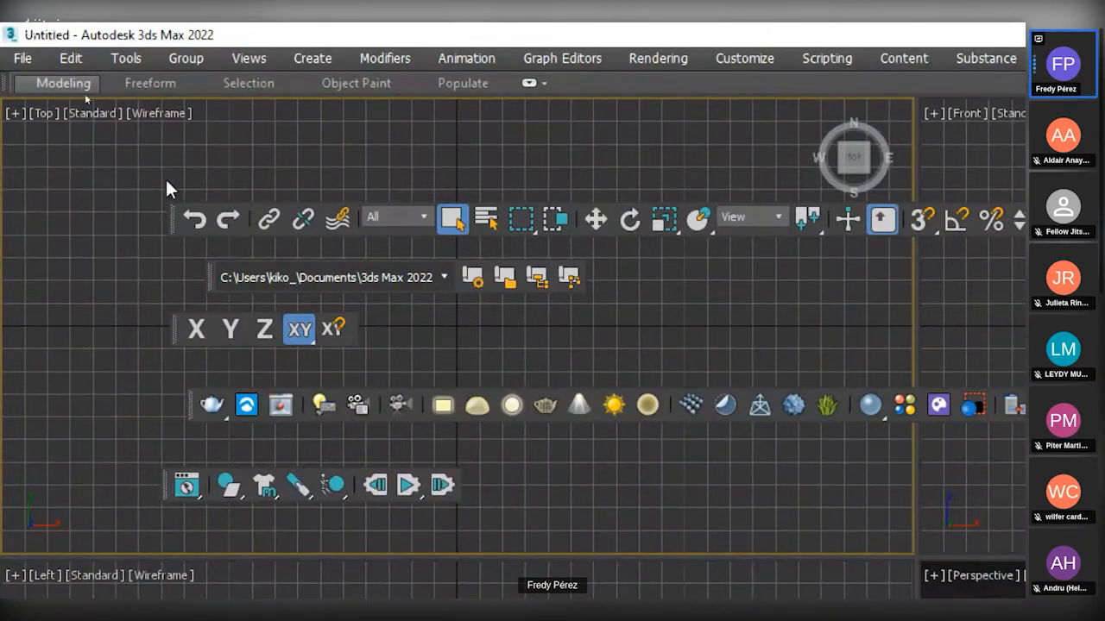
# Dock the floating main, project folder and axis constraints toolbars side by side in the row above the viewports.
pyautogui.moveTo(169, 222); pyautogui.dragTo(45, 78)
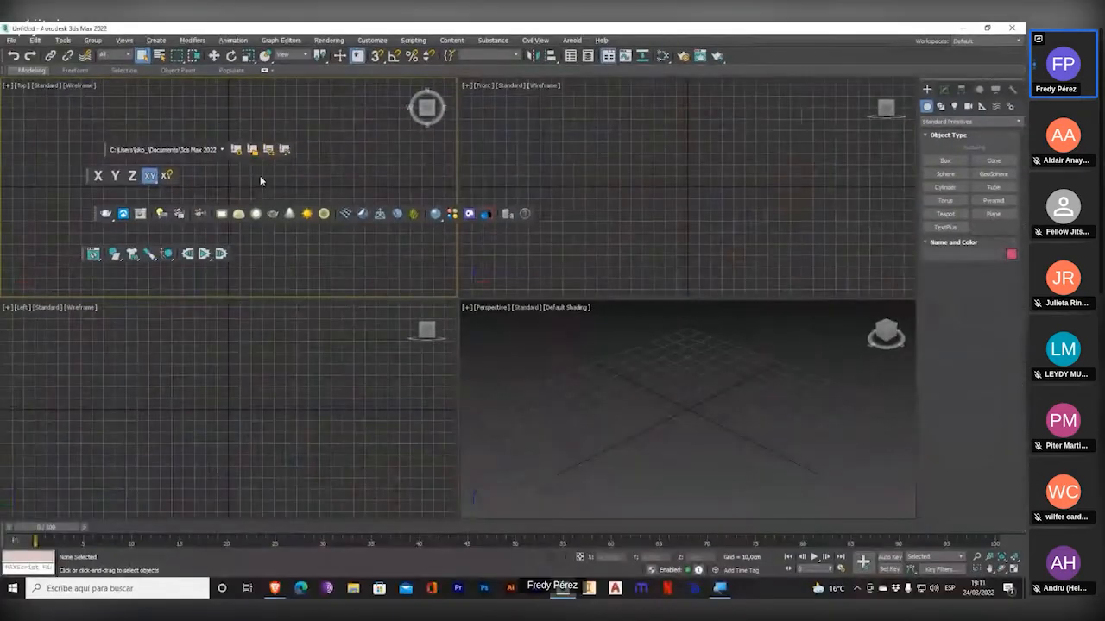
pyautogui.moveTo(104, 152); pyautogui.dragTo(756, 65)
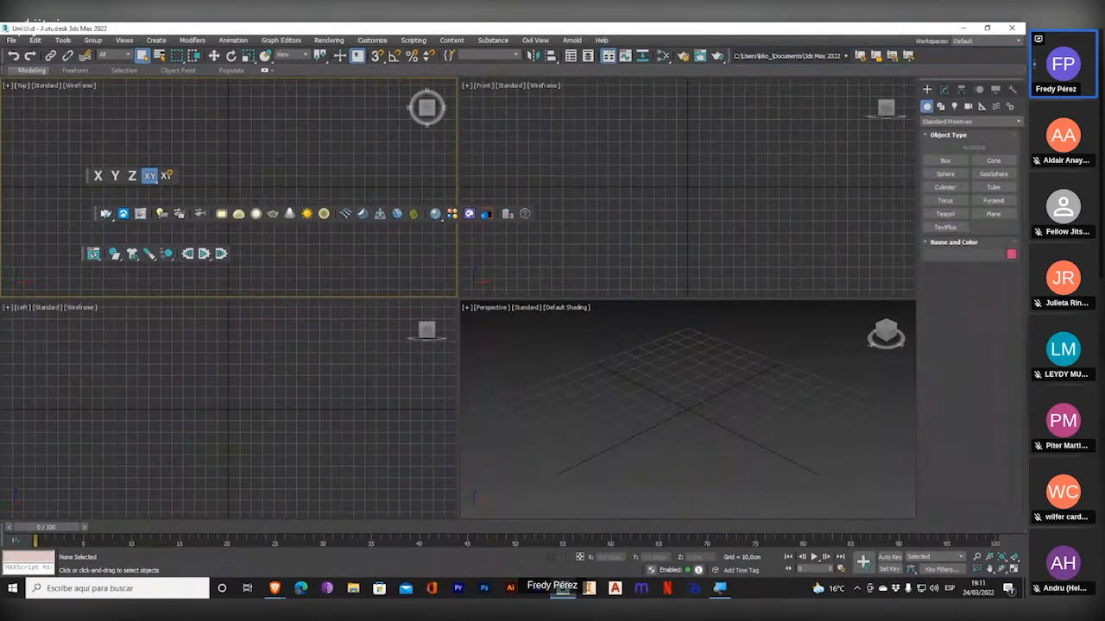
pyautogui.moveTo(86, 175); pyautogui.dragTo(892, 57)
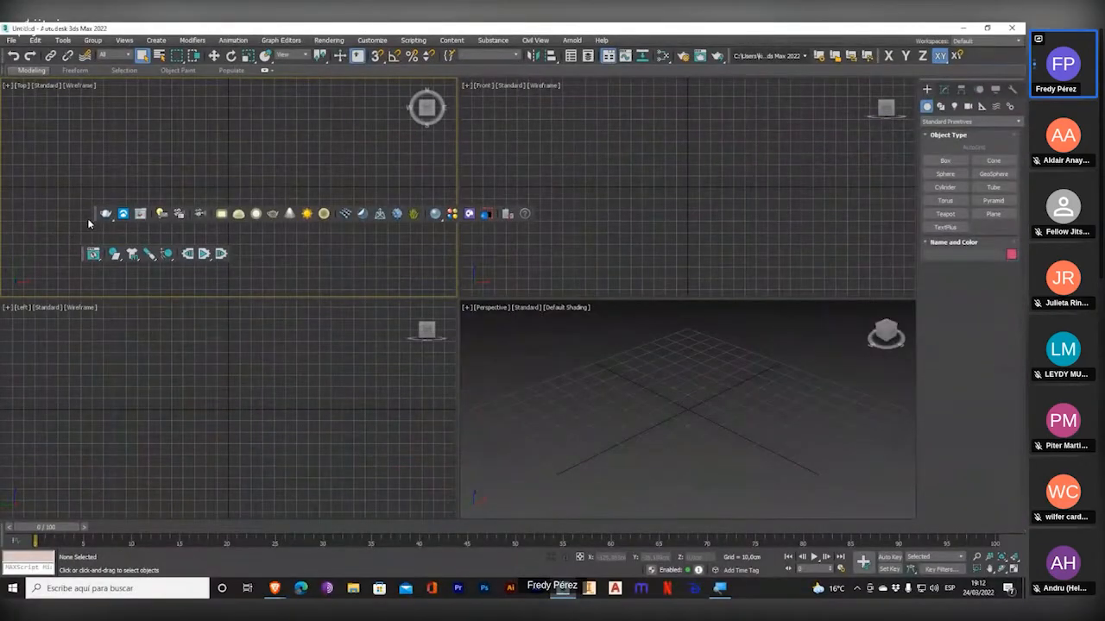
# Dock the floating V-Ray toolbar and the teal-icon toolbar vertically along the left side of the viewports.
pyautogui.moveTo(93, 214); pyautogui.dragTo(94, 171)
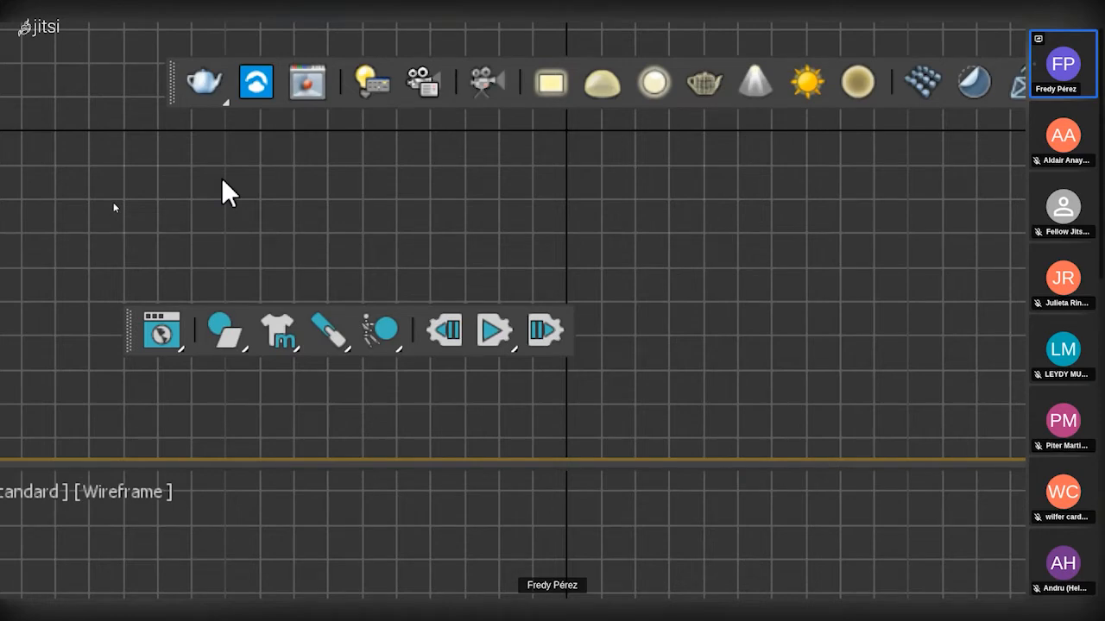
pyautogui.press('super+minus')
pyautogui.press('super+minus')
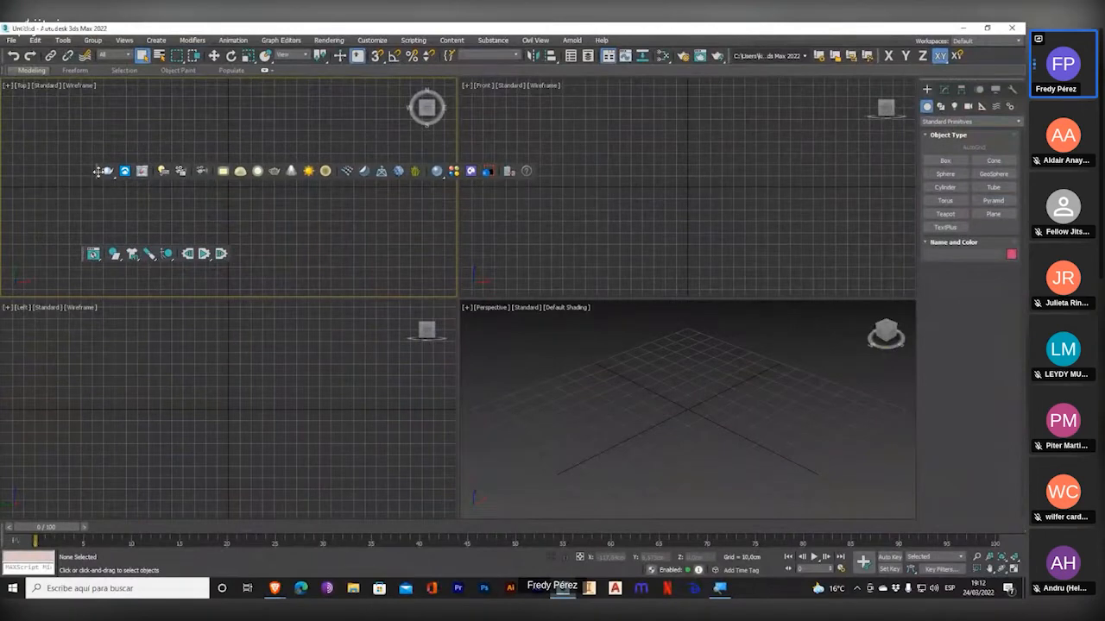
pyautogui.moveTo(96, 172); pyautogui.dragTo(5, 108)
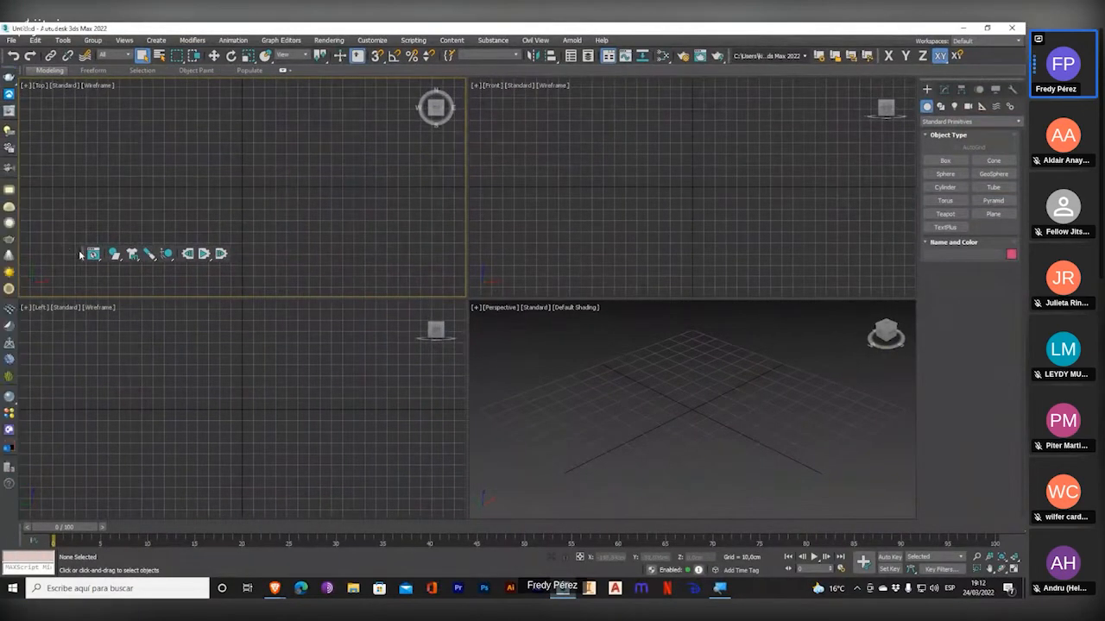
pyautogui.moveTo(85, 252); pyautogui.dragTo(13, 155)
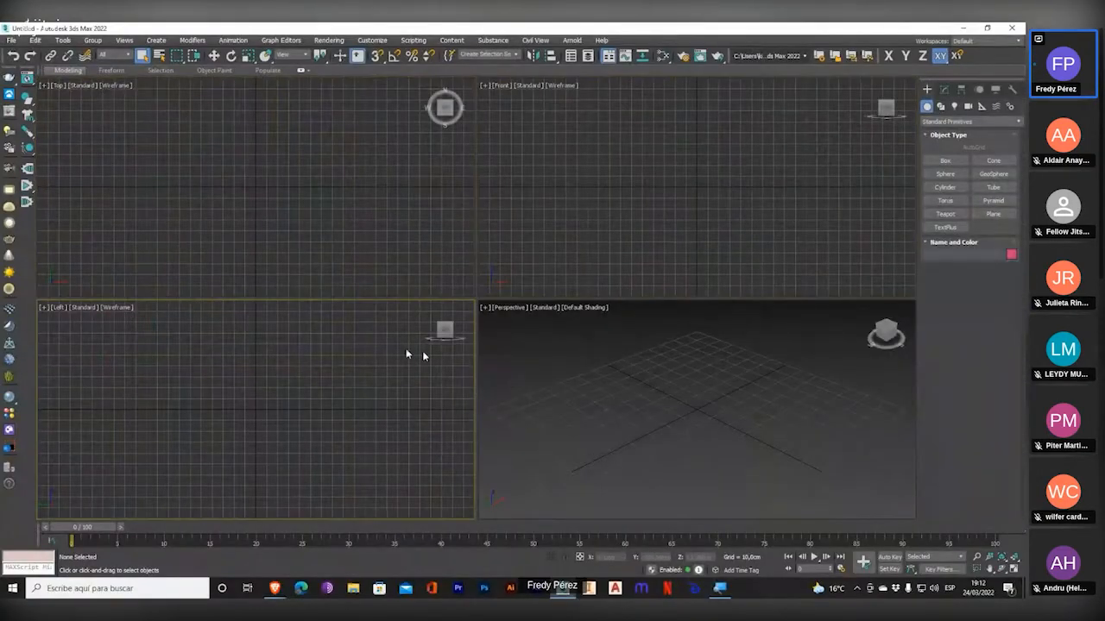
# Activate the Top, Front, Left and Perspective viewports in turn, ending with Top active.
pyautogui.click(356, 263)
pyautogui.click(627, 264)
pyautogui.click(442, 281)
pyautogui.click(360, 404)
pyautogui.click(590, 398)
pyautogui.click(412, 290)
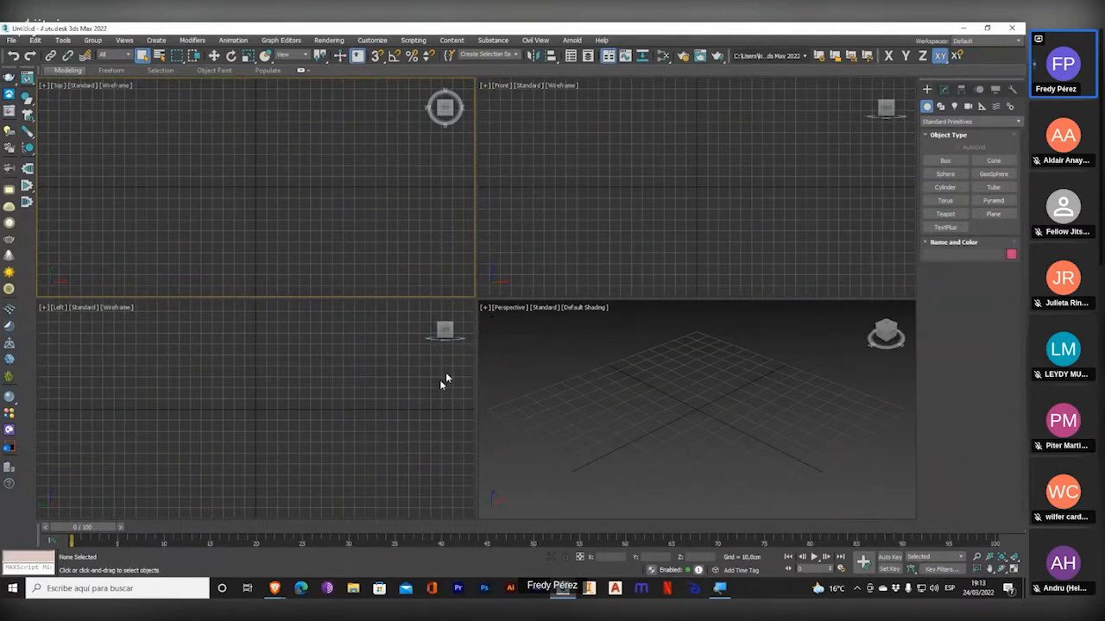
# Switch to the Jitsi Meet window to check the meeting, and return to 3ds Max with the Top viewport active.
pyautogui.moveTo(269, 592)
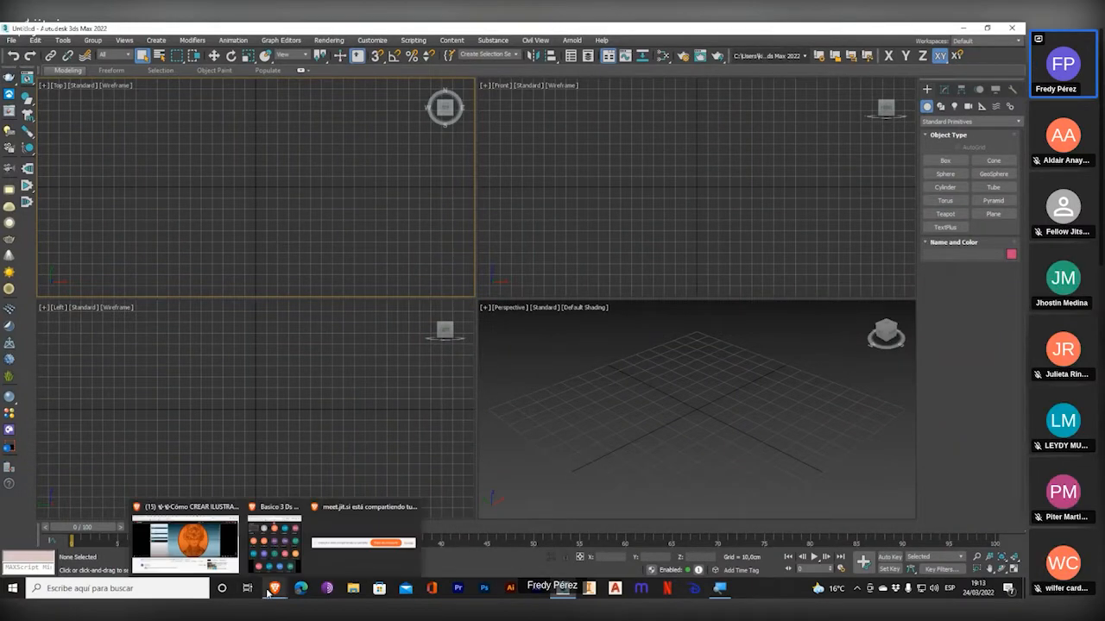
pyautogui.click(275, 540)
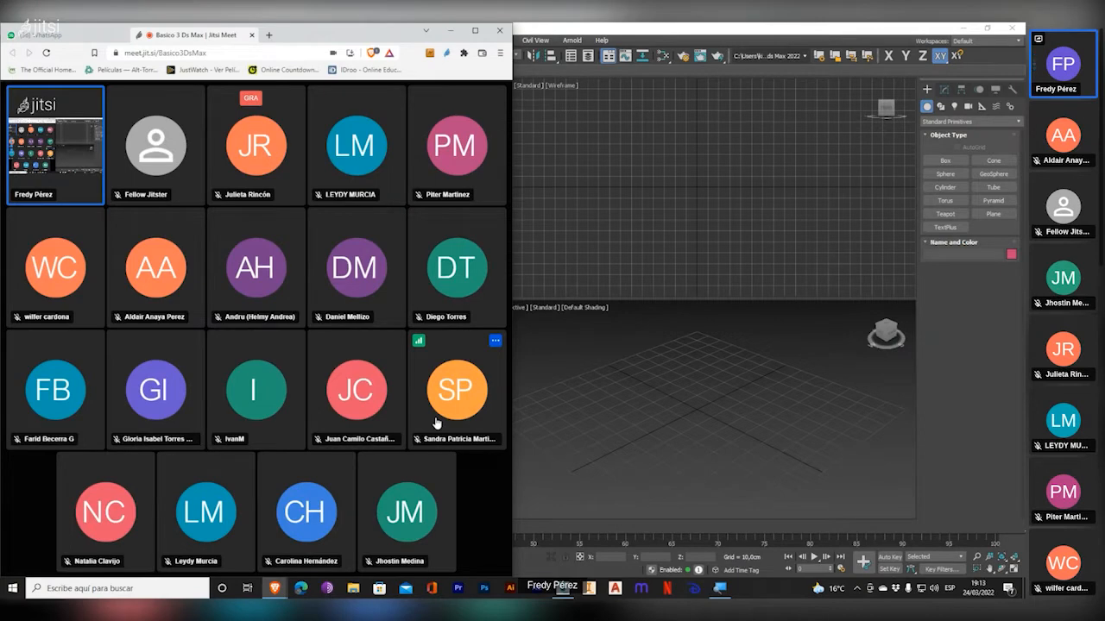
pyautogui.click(649, 286)
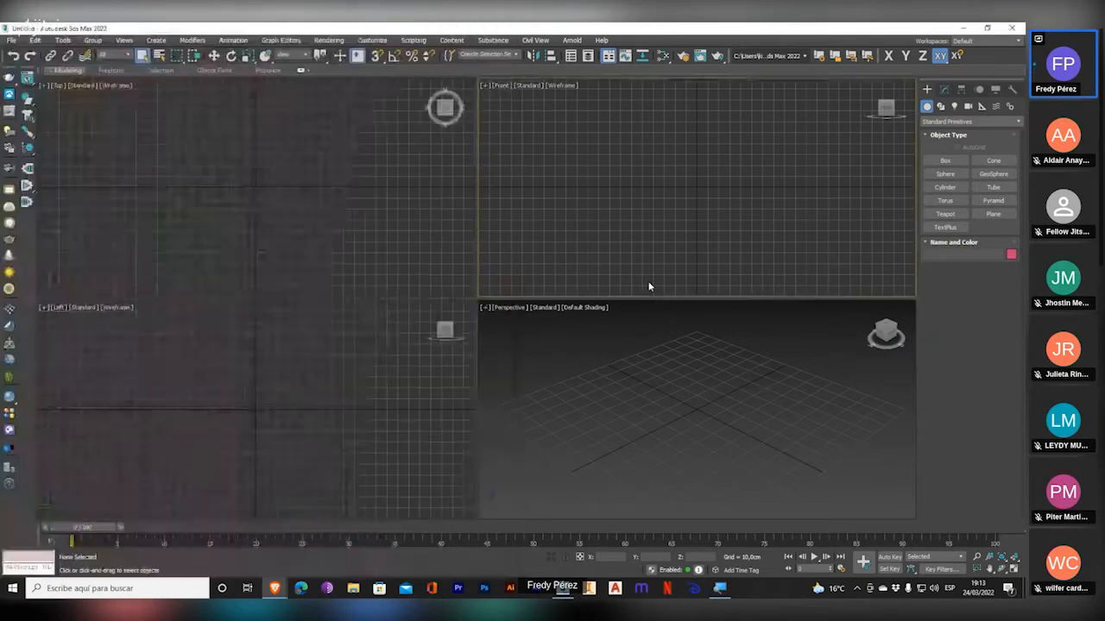
pyautogui.click(315, 270)
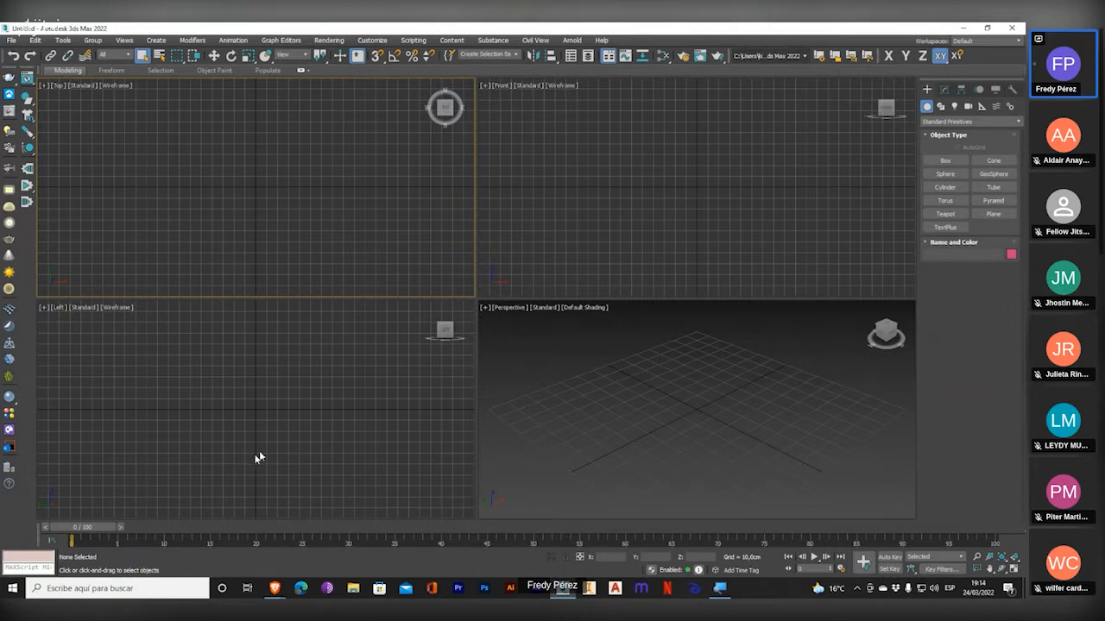
# Cycle the active viewport repeatedly through the four views to compare them, finishing on Top.
pyautogui.click(670, 245)
pyautogui.click(566, 380)
pyautogui.click(342, 229)
pyautogui.click(286, 376)
pyautogui.click(595, 242)
pyautogui.click(562, 372)
pyautogui.click(281, 180)
pyautogui.click(541, 233)
pyautogui.click(411, 230)
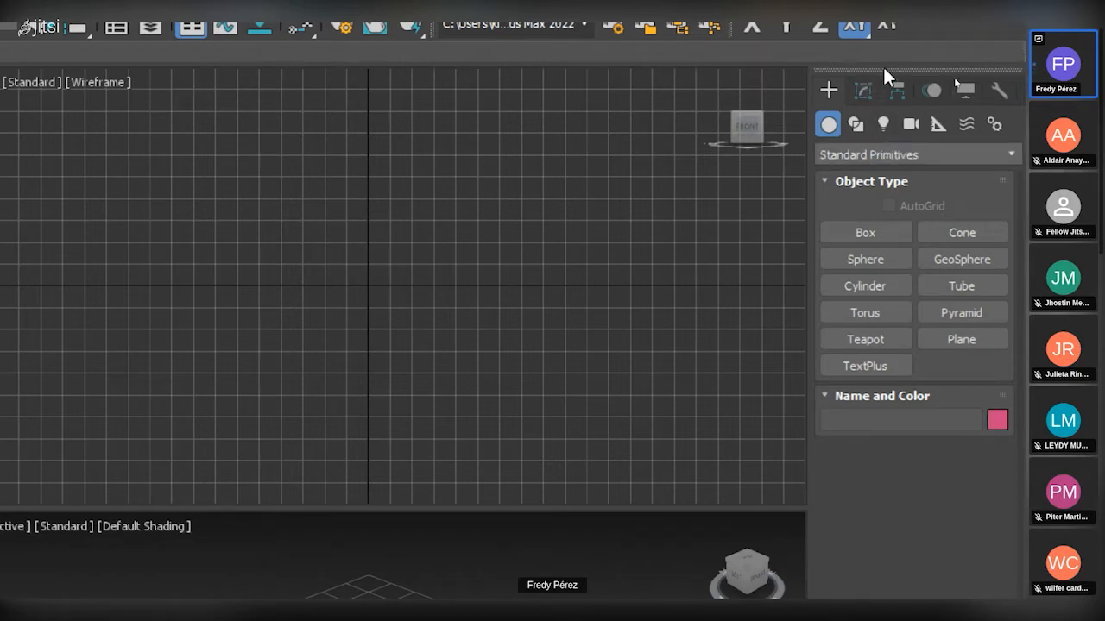
# Float the Command Panel over the viewports and alternate between its Create and Modify settings, ending on Modify.
pyautogui.moveTo(884, 74); pyautogui.dragTo(435, 130)
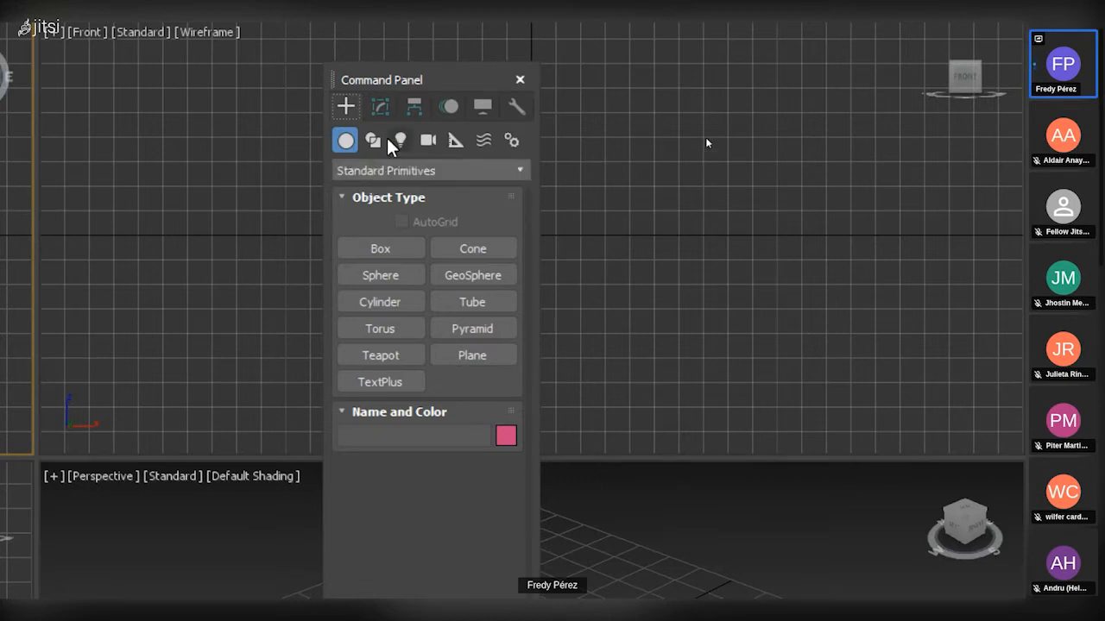
pyautogui.click(382, 109)
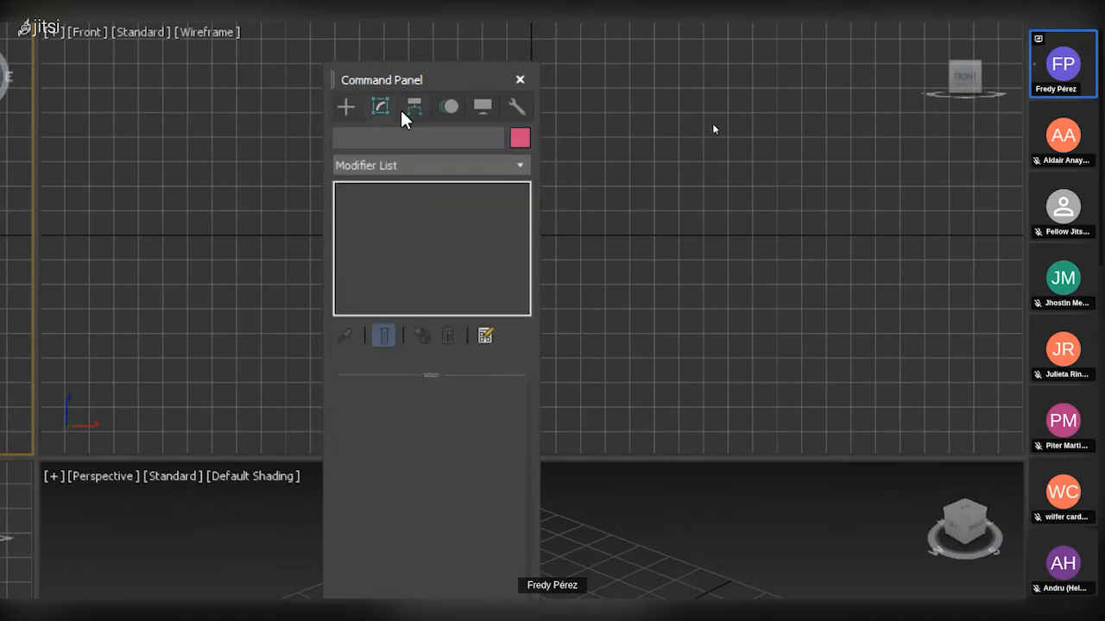
pyautogui.click(409, 114)
pyautogui.click(346, 106)
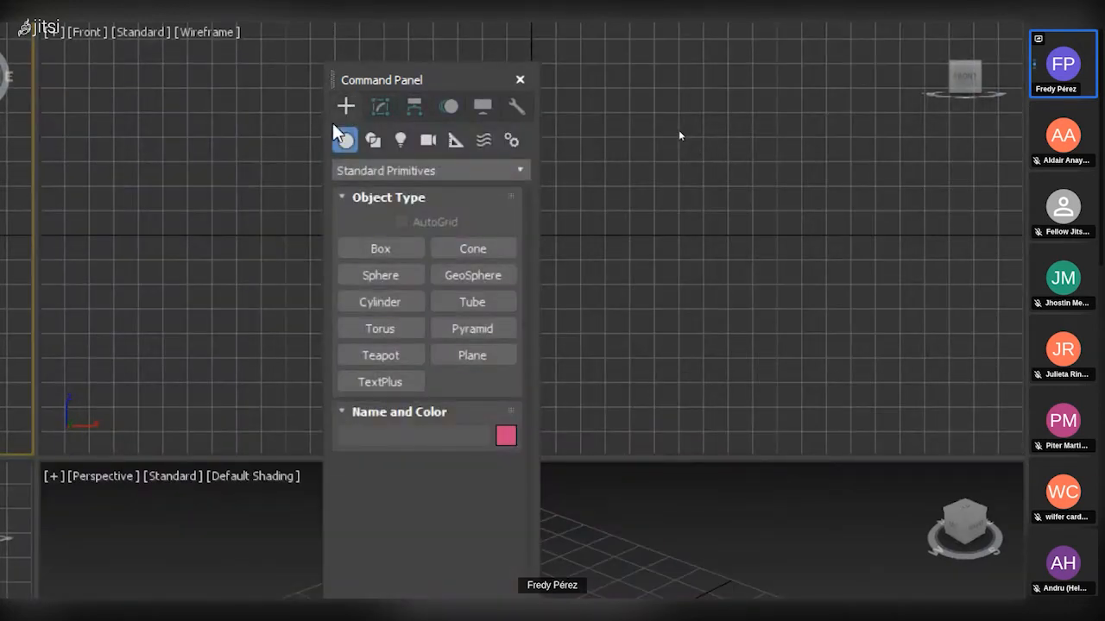
pyautogui.click(385, 110)
pyautogui.click(344, 109)
pyautogui.click(382, 112)
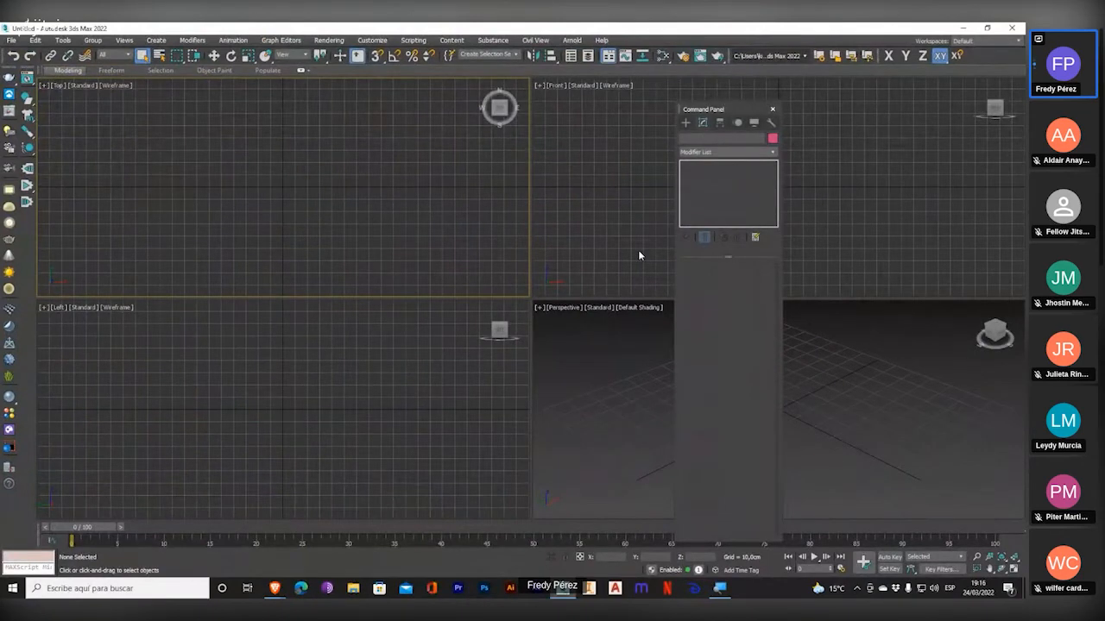
# Switch to the Jitsi Meet window and start sharing the screen again.
pyautogui.hotkey('alt', 'Tab')
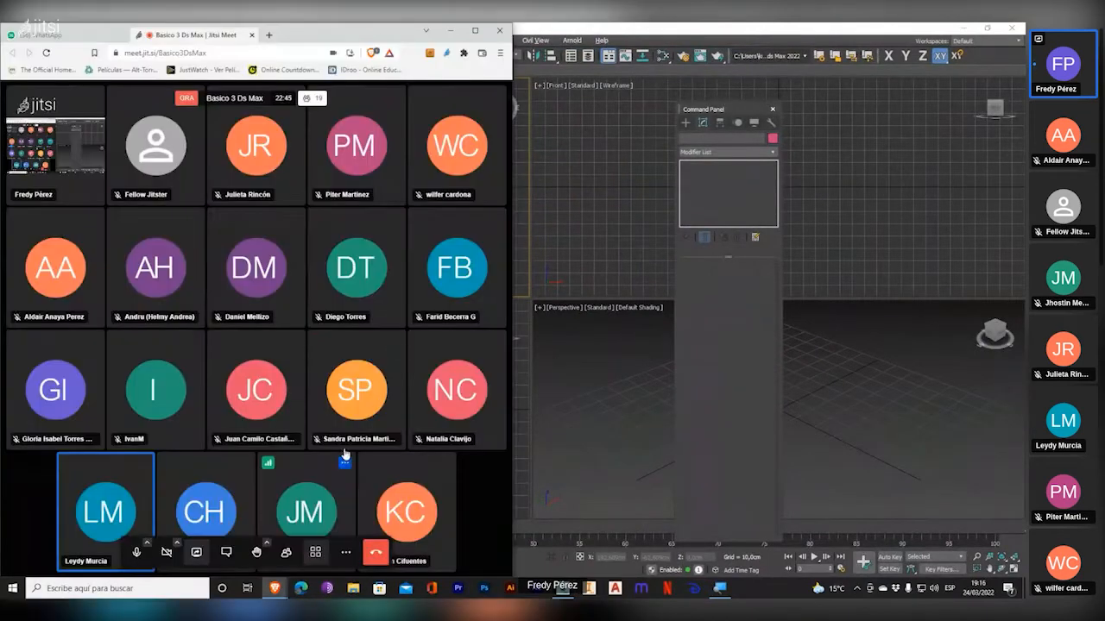
pyautogui.click(197, 554)
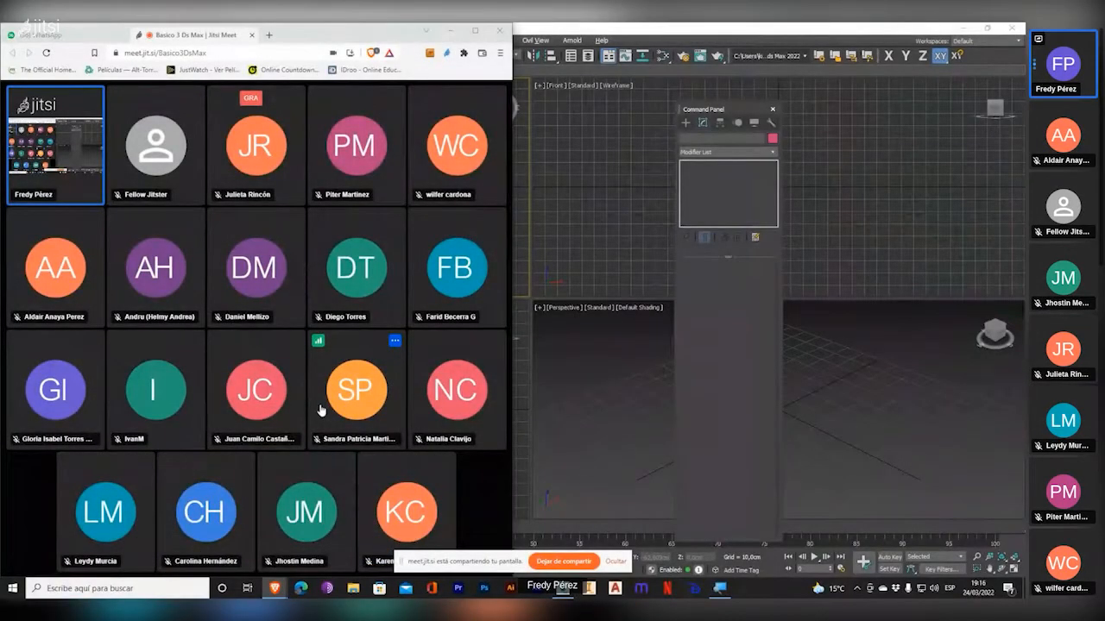
# Hide the screen-sharing notice, return to 3ds Max and look through the Command Panel's Motion, Display and Utilities settings.
pyautogui.click(618, 562)
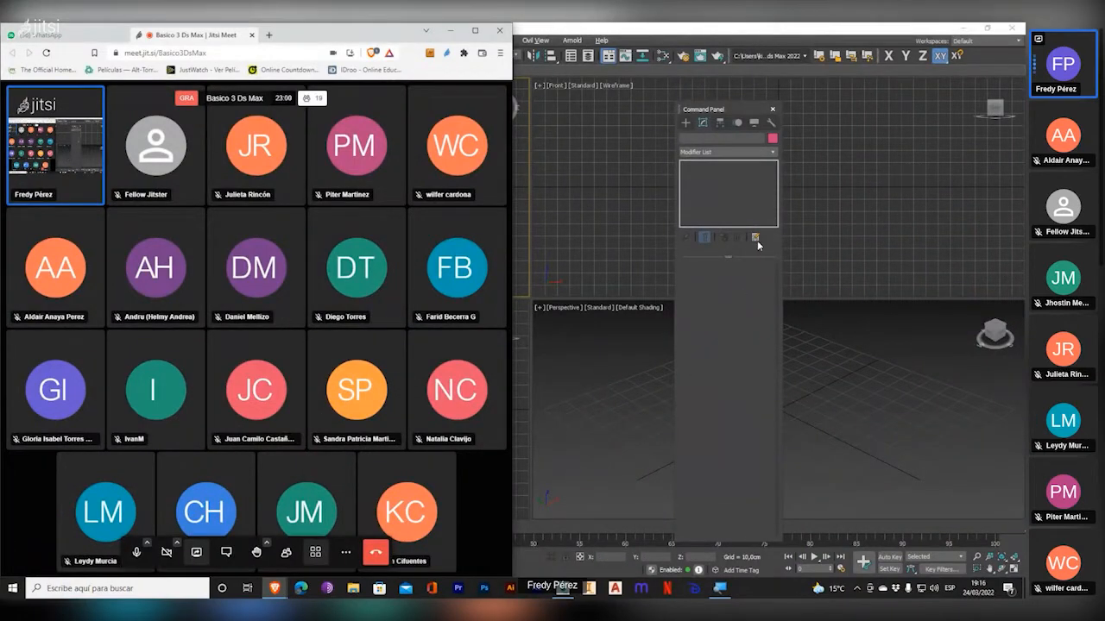
pyautogui.click(790, 28)
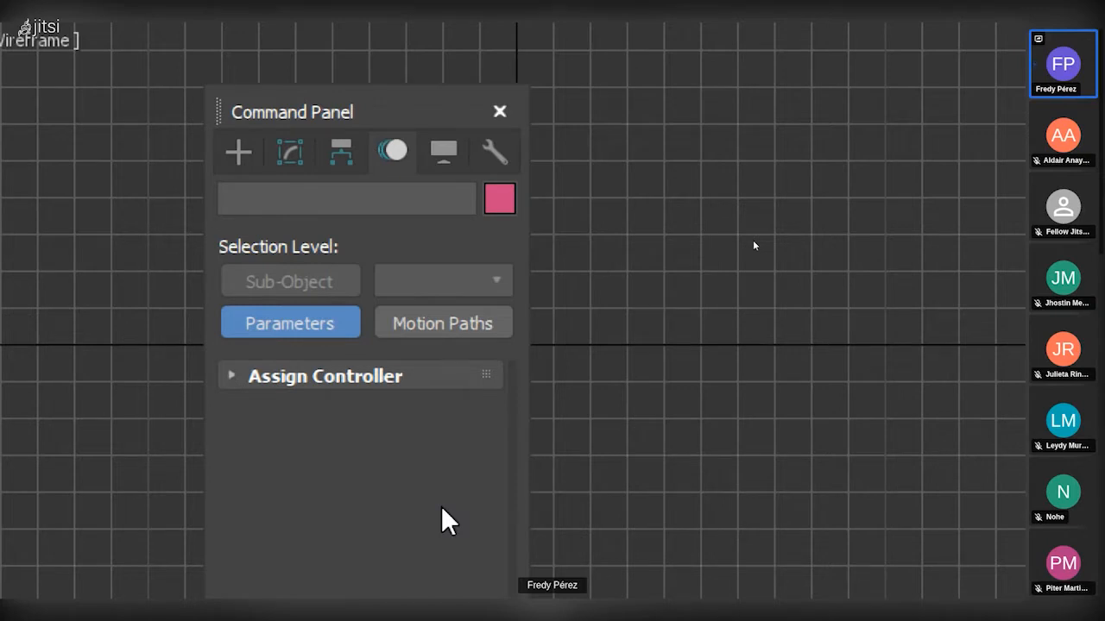
pyautogui.click(447, 161)
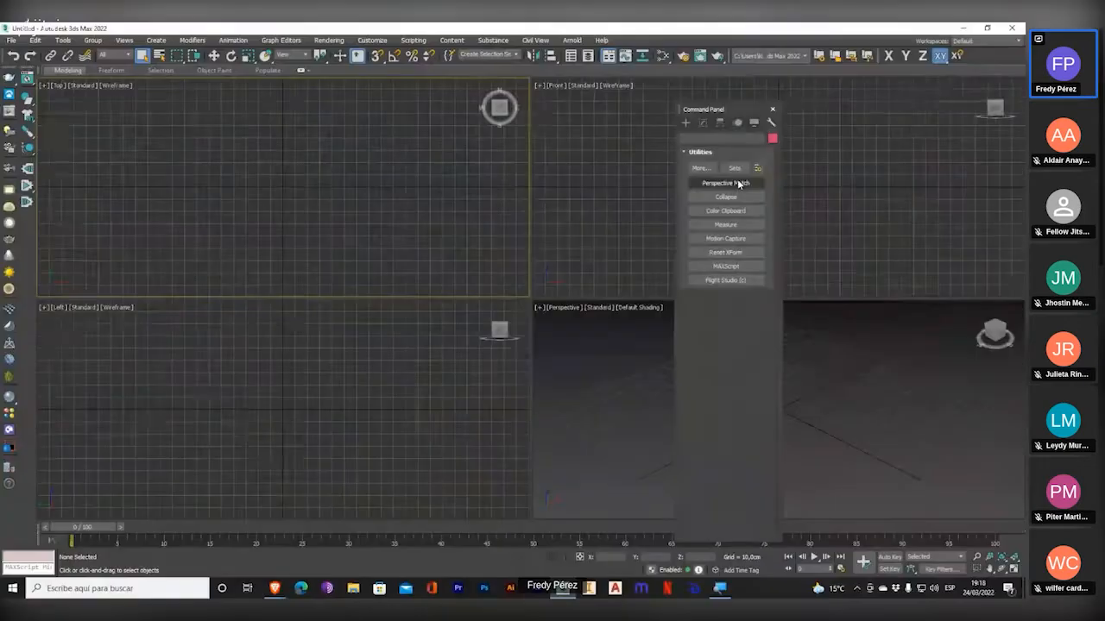
# Dock the floating Command Panel beside the viewports and show its Create settings for Standard Primitives.
pyautogui.moveTo(679, 108); pyautogui.dragTo(1011, 199)
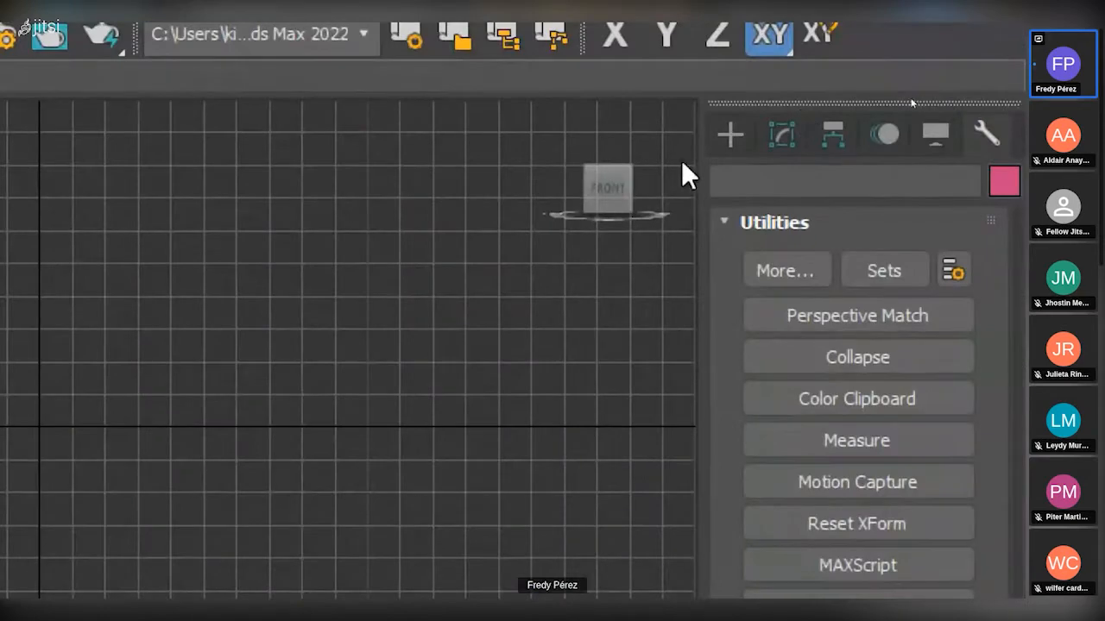
pyautogui.click(1001, 207)
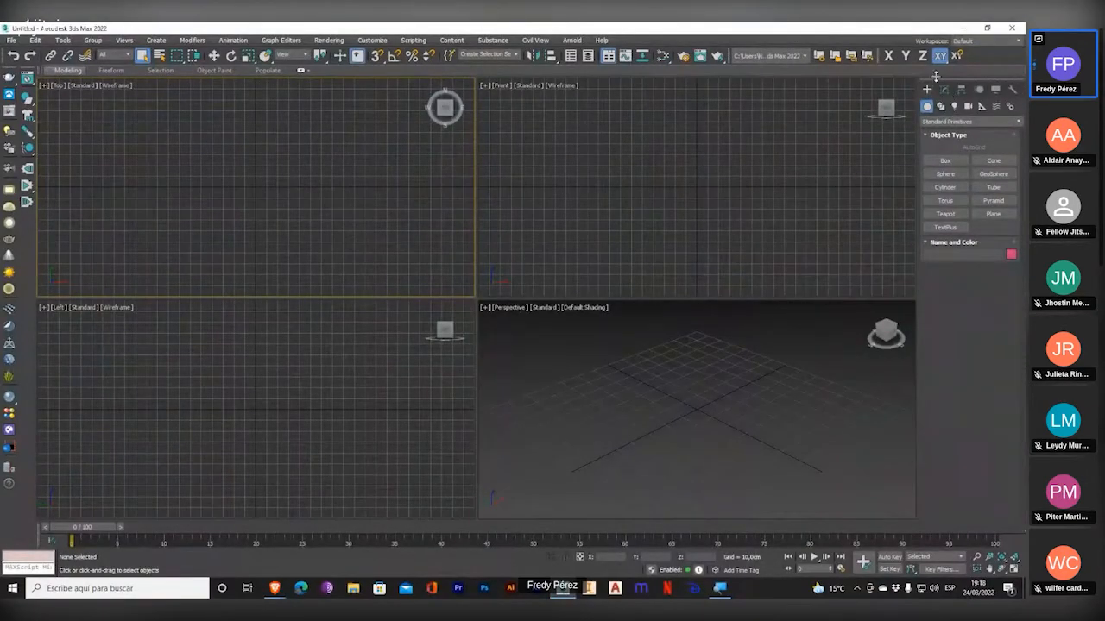
pyautogui.moveTo(933, 77); pyautogui.dragTo(1015, 161)
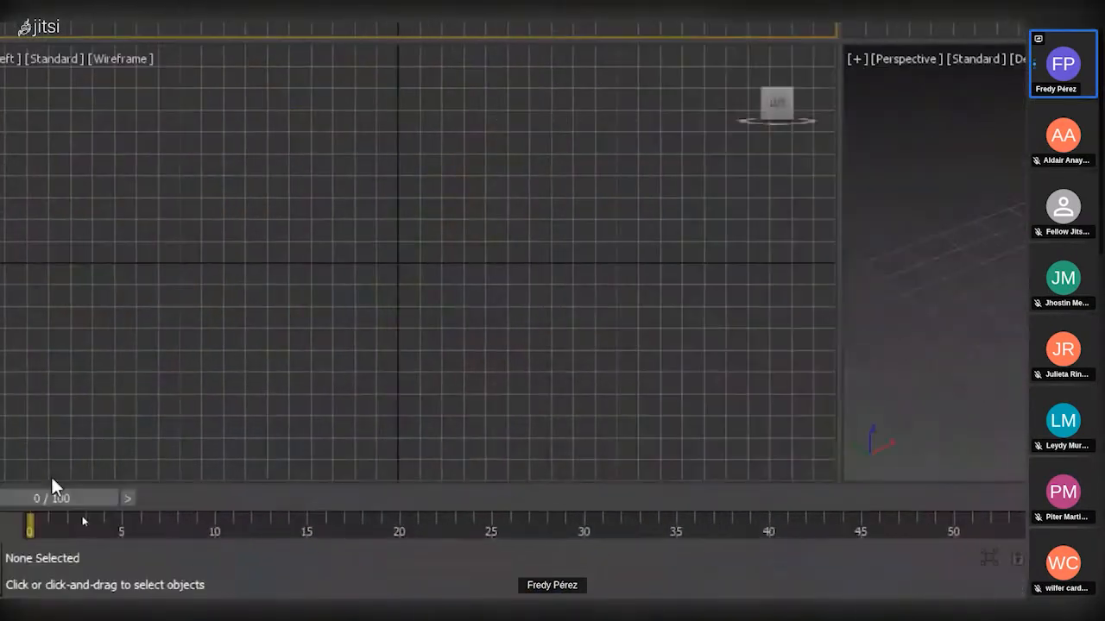
# Magnify the timeline and playback controls and go to the last frame, 100.
pyautogui.moveTo(189, 503); pyautogui.dragTo(144, 505)
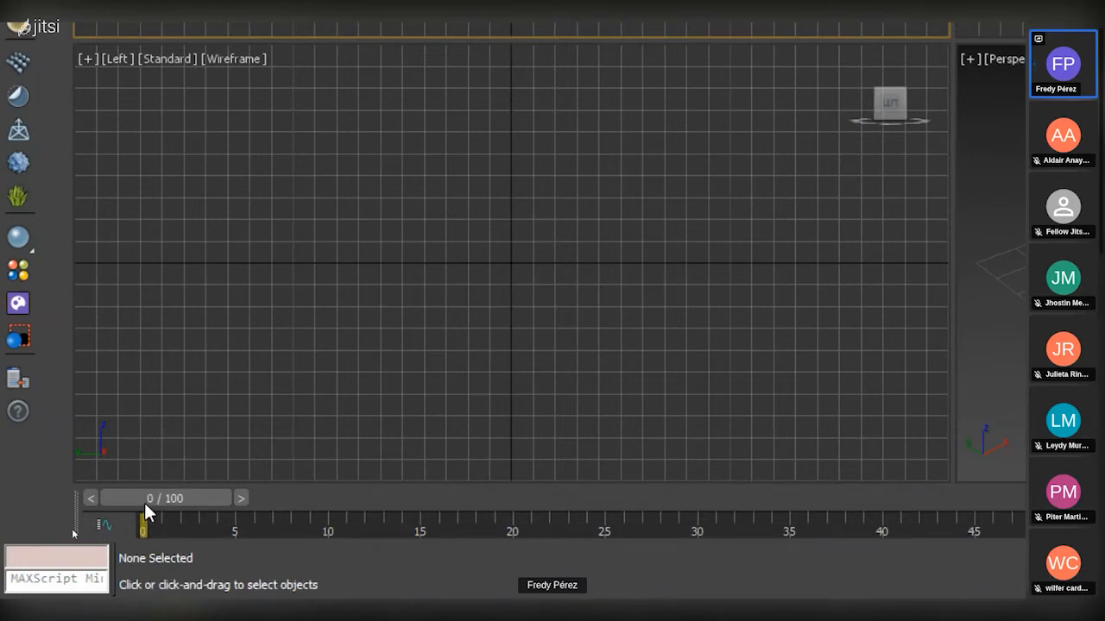
pyautogui.moveTo(145, 502); pyautogui.dragTo(71, 542)
pyautogui.press('super+minus')
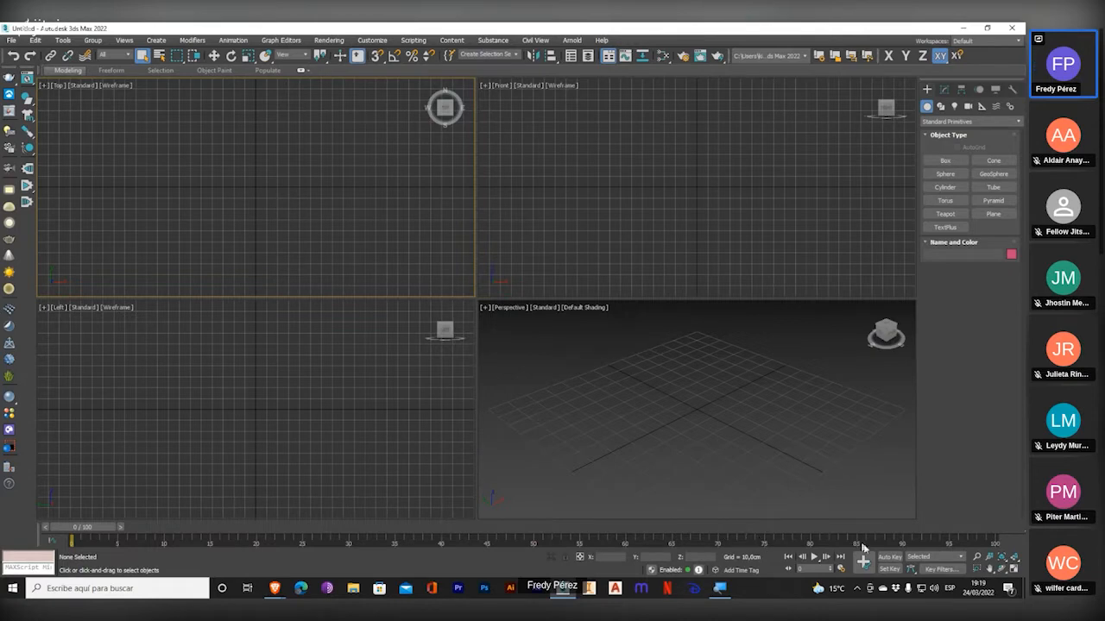
pyautogui.press('super+plus')
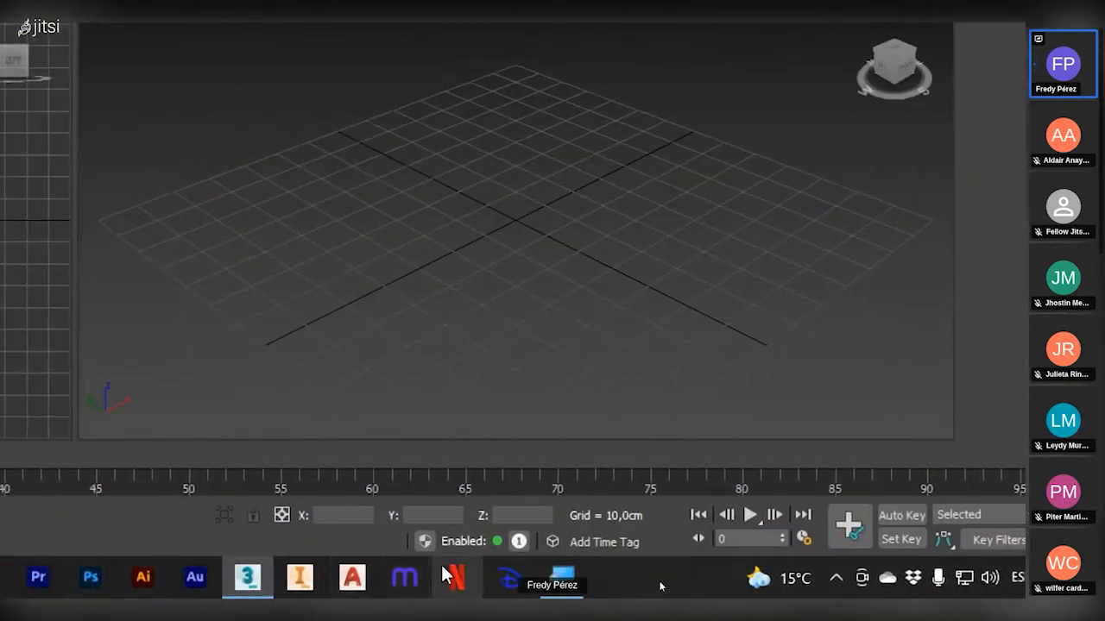
pyautogui.press('super+plus')
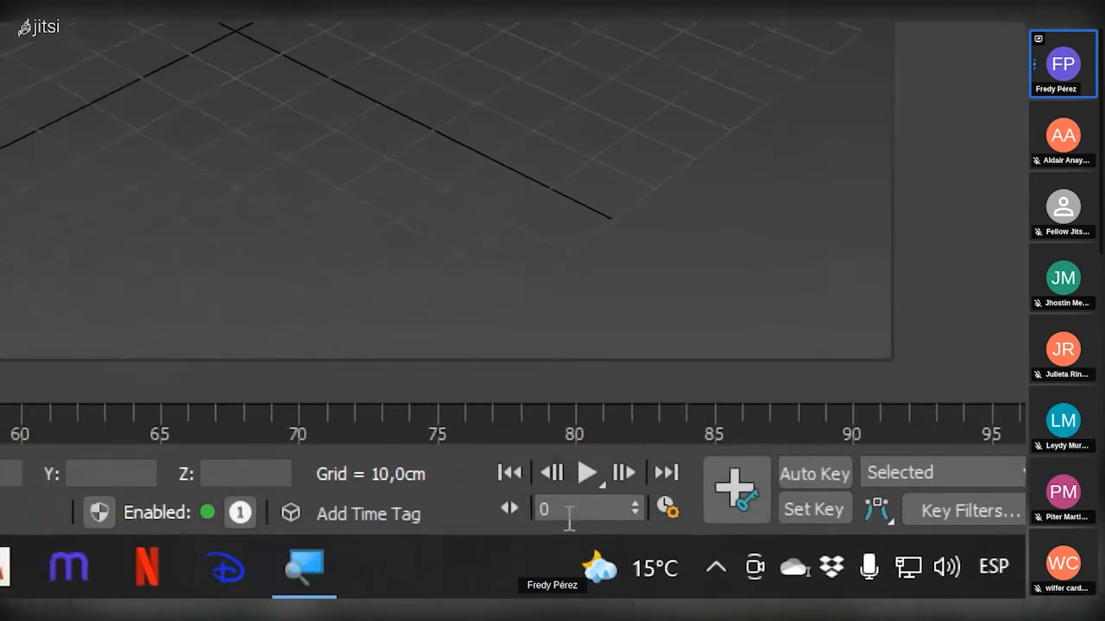
pyautogui.click(665, 473)
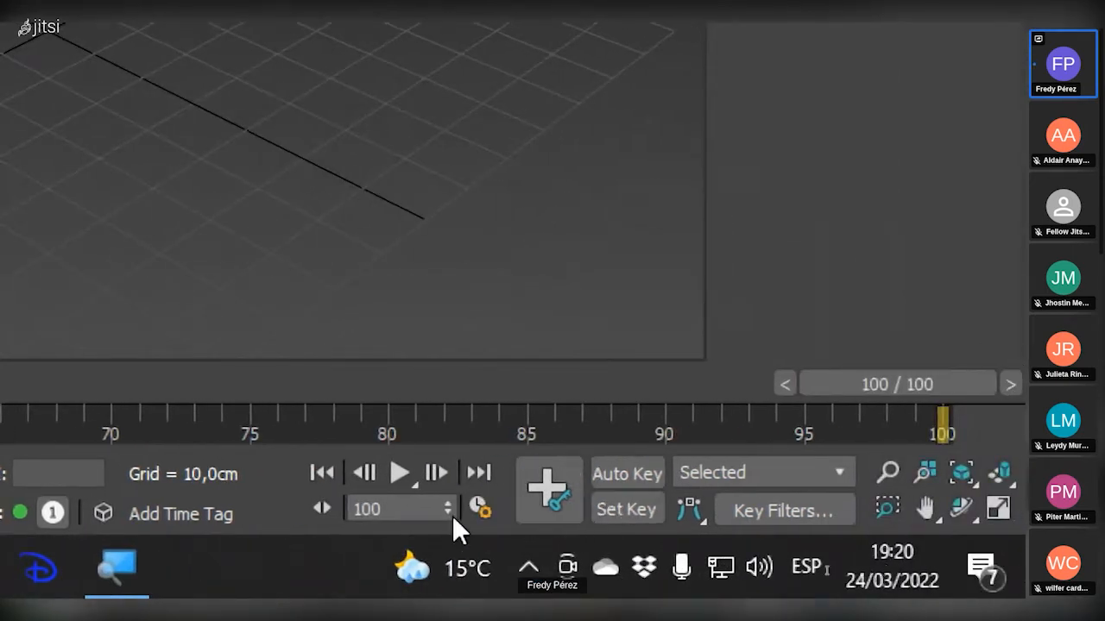
# Step backward and forward frame by frame near the end of the timeline.
pyautogui.click(362, 473)
pyautogui.click(363, 473)
pyautogui.click(362, 473)
pyautogui.click(362, 473)
pyautogui.click(362, 473)
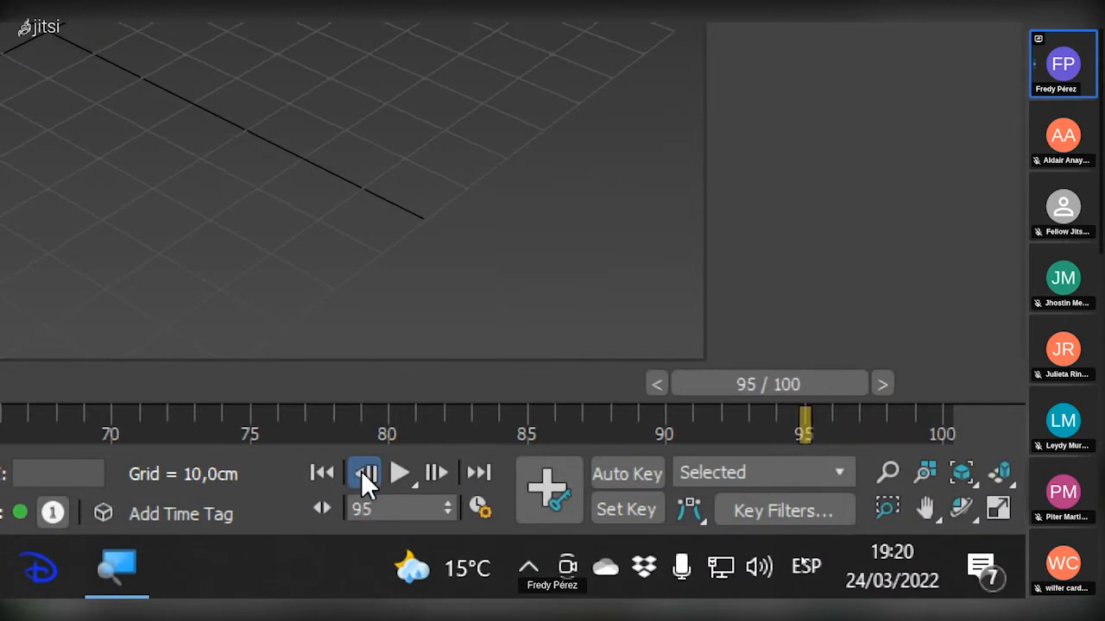
pyautogui.click(362, 473)
pyautogui.click(363, 473)
pyautogui.click(437, 473)
pyautogui.click(438, 473)
pyautogui.click(438, 472)
pyautogui.click(438, 473)
pyautogui.click(363, 473)
pyautogui.click(363, 473)
pyautogui.click(362, 473)
pyautogui.click(362, 473)
pyautogui.click(363, 473)
pyautogui.click(362, 473)
pyautogui.click(363, 473)
pyautogui.click(362, 473)
pyautogui.click(362, 472)
# Play the animation briefly and return to frame 0.
pyautogui.click(399, 472)
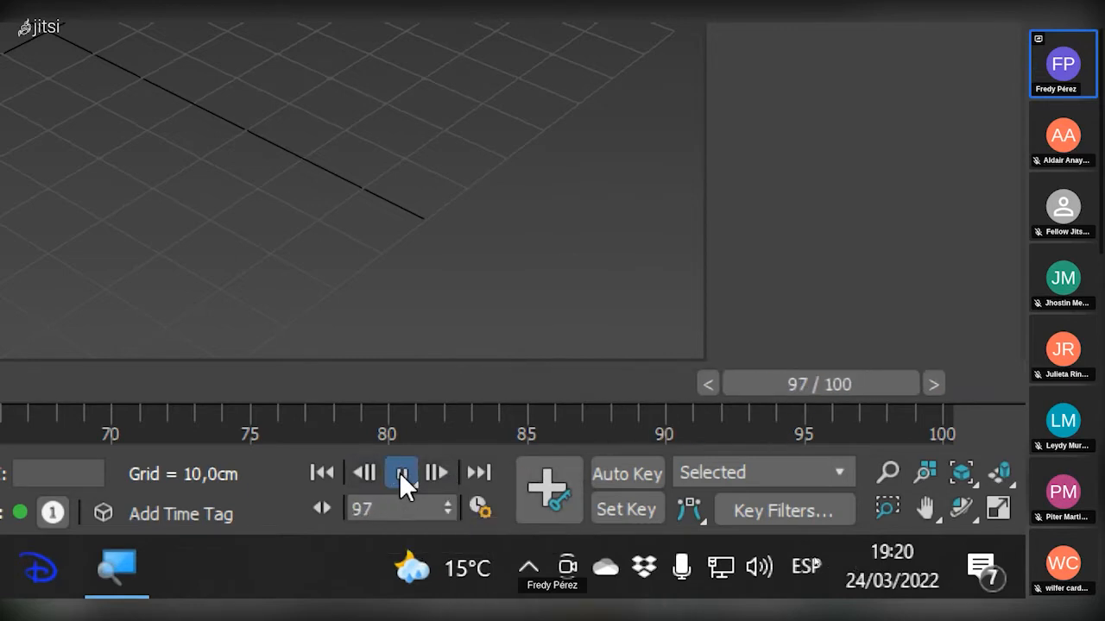
pyautogui.click(321, 473)
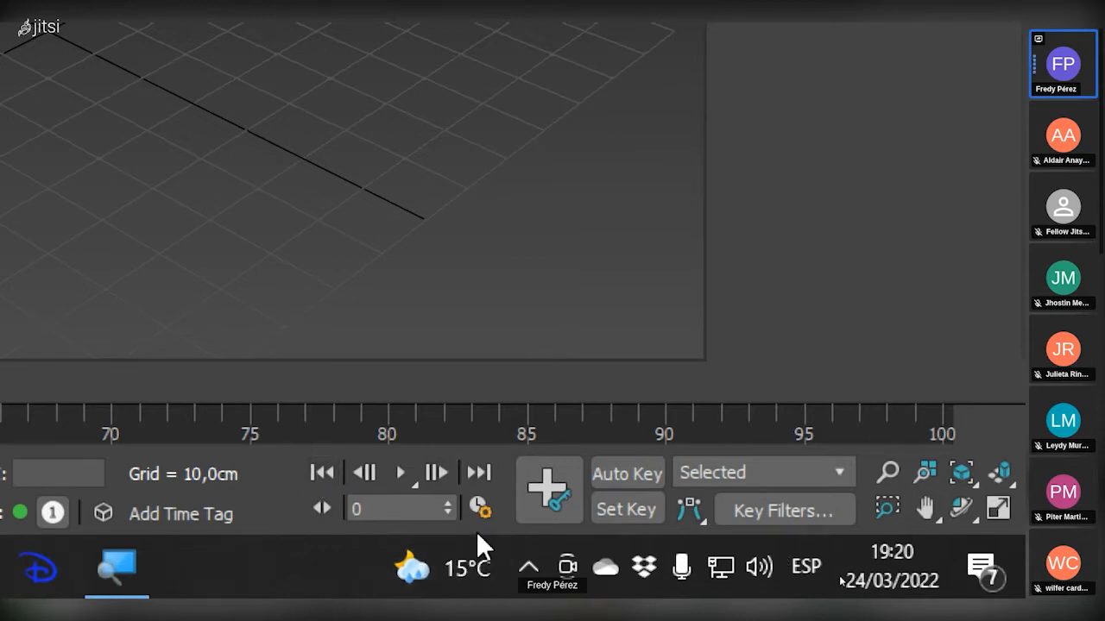
# Toggle Key Mode repeatedly for the frame-stepping controls, finishing with it off.
pyautogui.click(320, 508)
pyautogui.click(321, 508)
pyautogui.click(321, 509)
pyautogui.click(321, 515)
pyautogui.click(321, 509)
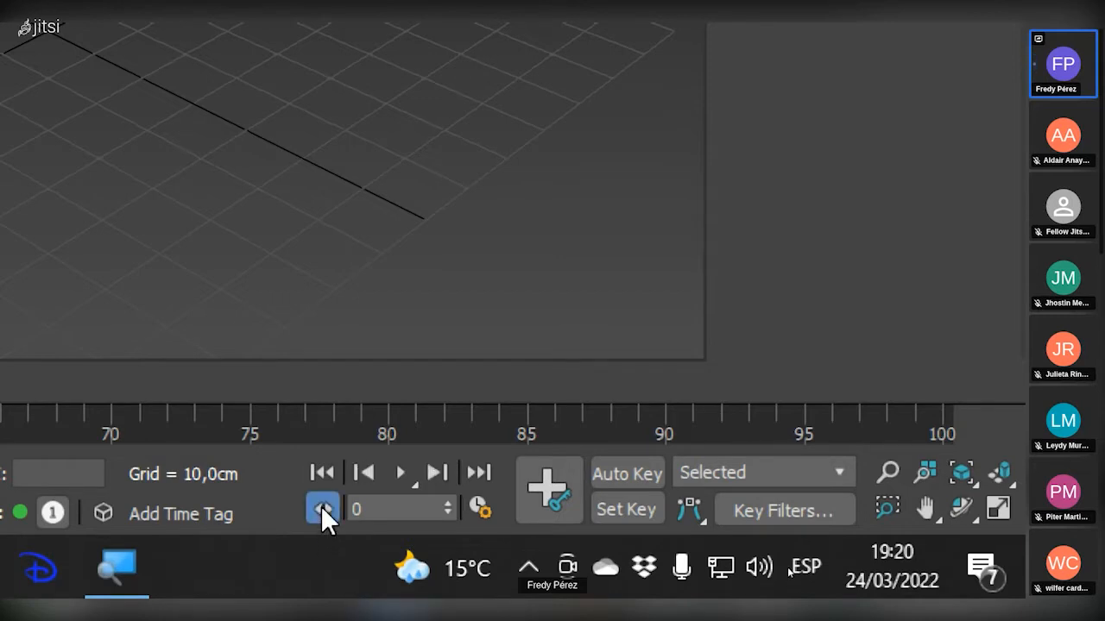
pyautogui.click(321, 508)
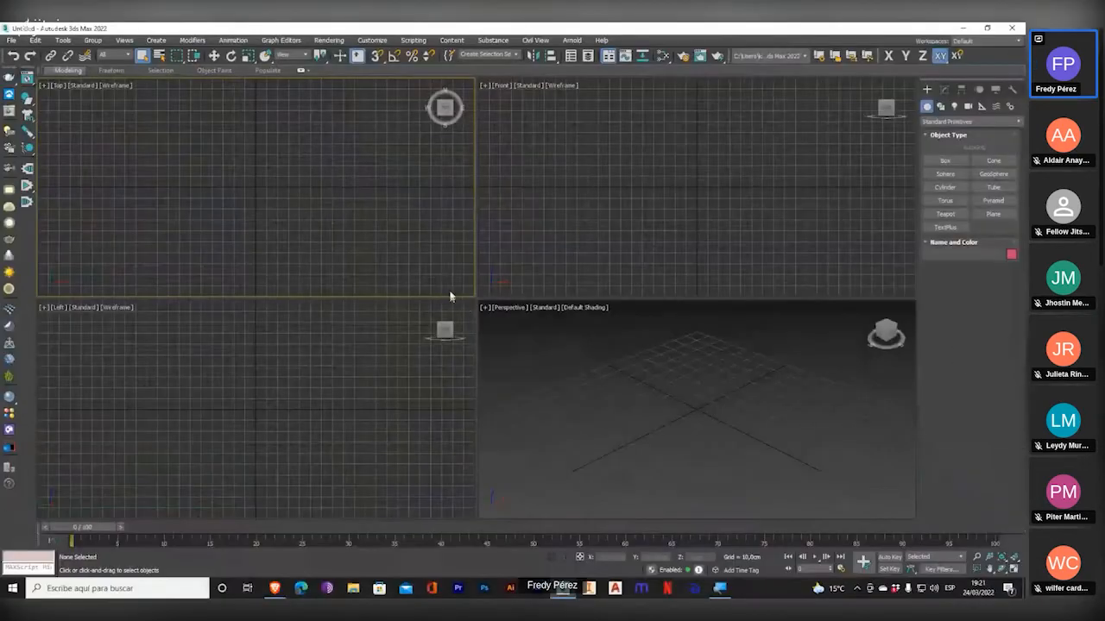
# Cycle the active viewport through Left, Perspective, Top and Front several times, finishing on Perspective.
pyautogui.click(337, 337)
pyautogui.click(595, 403)
pyautogui.click(326, 238)
pyautogui.click(556, 250)
pyautogui.click(561, 371)
pyautogui.click(448, 386)
pyautogui.click(358, 250)
pyautogui.click(601, 247)
pyautogui.click(580, 382)
pyautogui.click(265, 353)
pyautogui.click(312, 245)
pyautogui.click(609, 413)
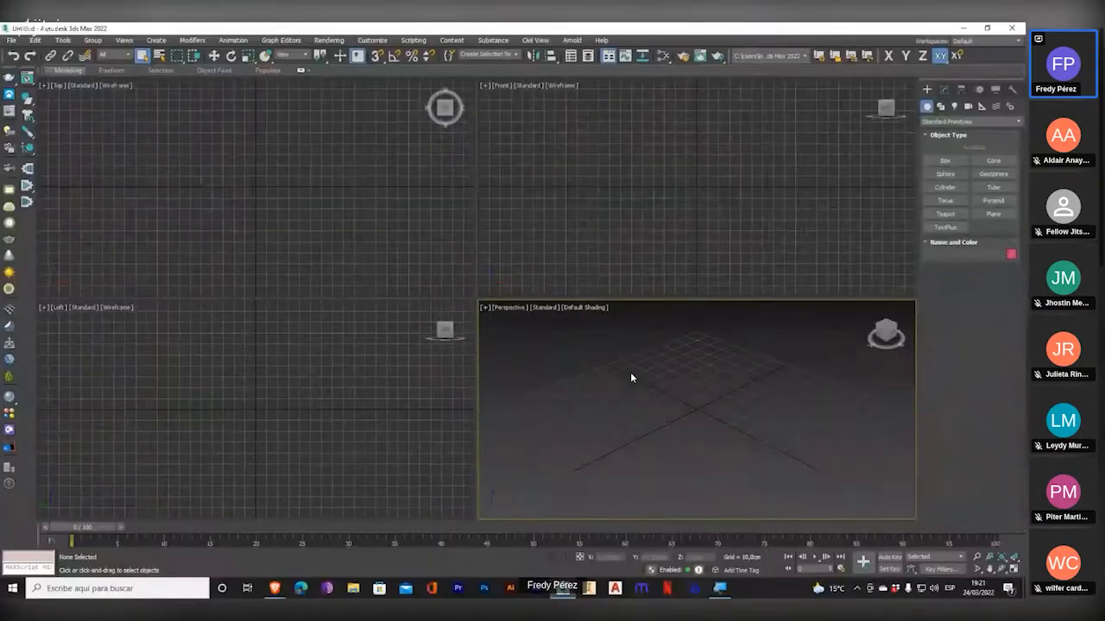
# Create a teapot with a radius of about 35.1 cm at the grid centre of the Top viewport.
pyautogui.click(279, 217)
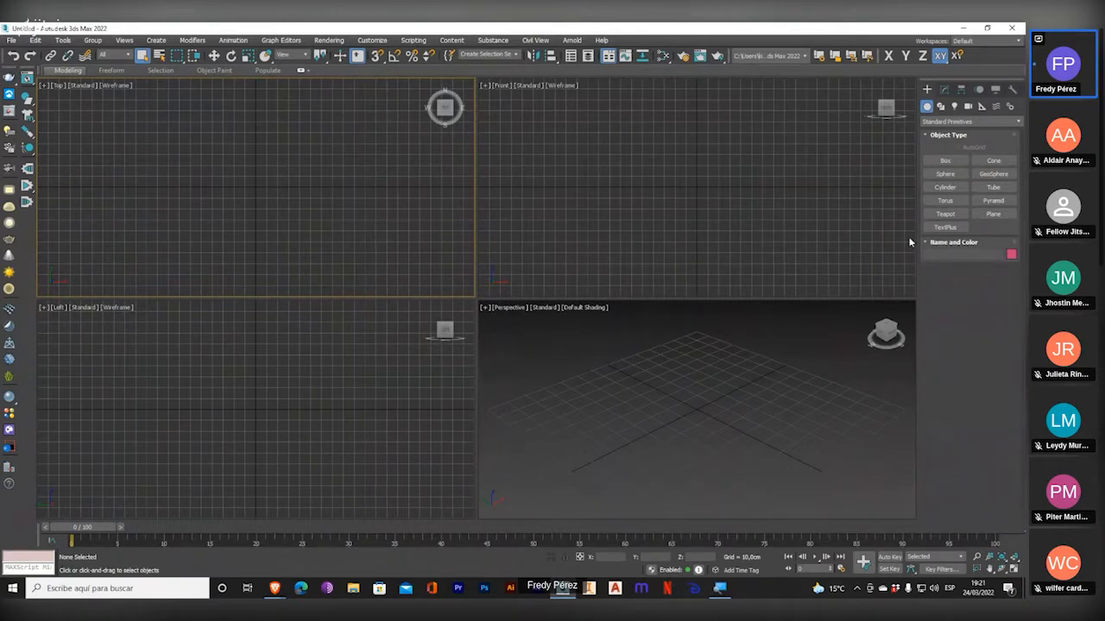
pyautogui.click(945, 213)
pyautogui.moveTo(257, 188); pyautogui.dragTo(304, 169)
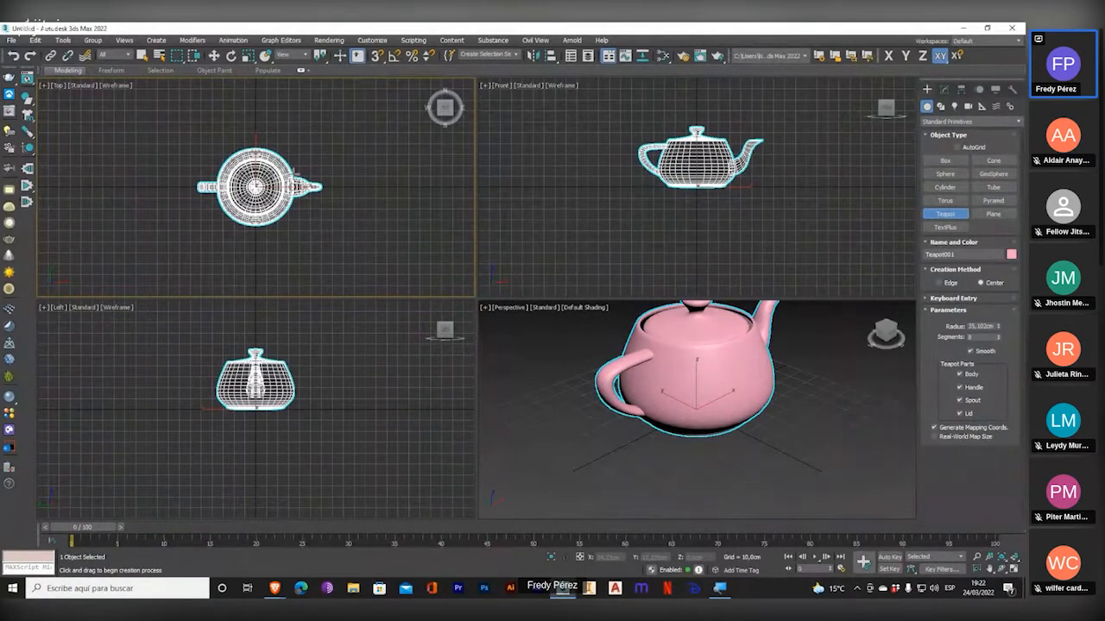
pyautogui.moveTo(320, 198)
pyautogui.mouseDown(button='middle')
pyautogui.moveTo(328, 213)
pyautogui.moveTo(318, 203)
pyautogui.mouseUp(button='middle')
pyautogui.moveTo(619, 224); pyautogui.dragTo(597, 249, button='middle')
pyautogui.moveTo(322, 373); pyautogui.dragTo(321, 402, button='middle')
pyautogui.moveTo(598, 397); pyautogui.dragTo(567, 434, button='middle')
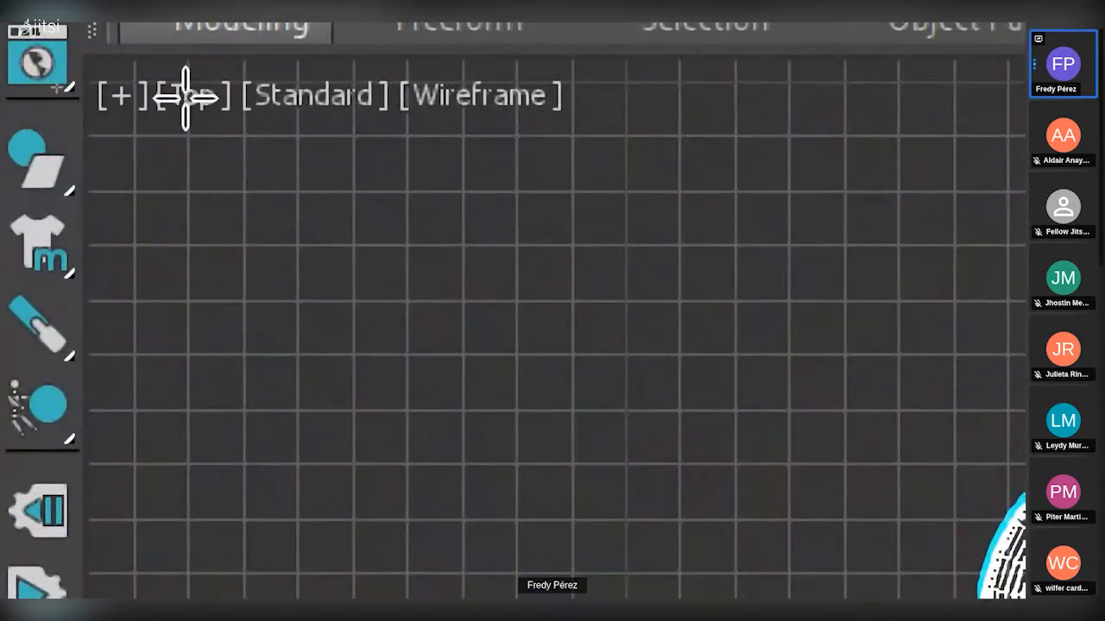
# Change the Top viewport to the Back view, and from there to the Right view.
pyautogui.click(84, 64)
pyautogui.click(188, 97)
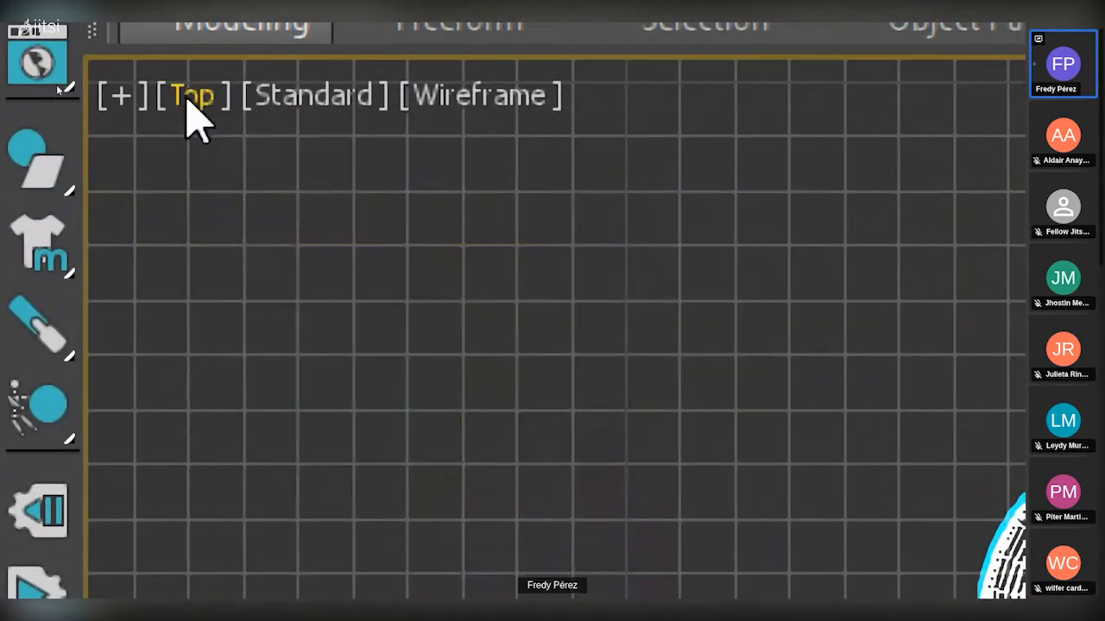
pyautogui.click(200, 96)
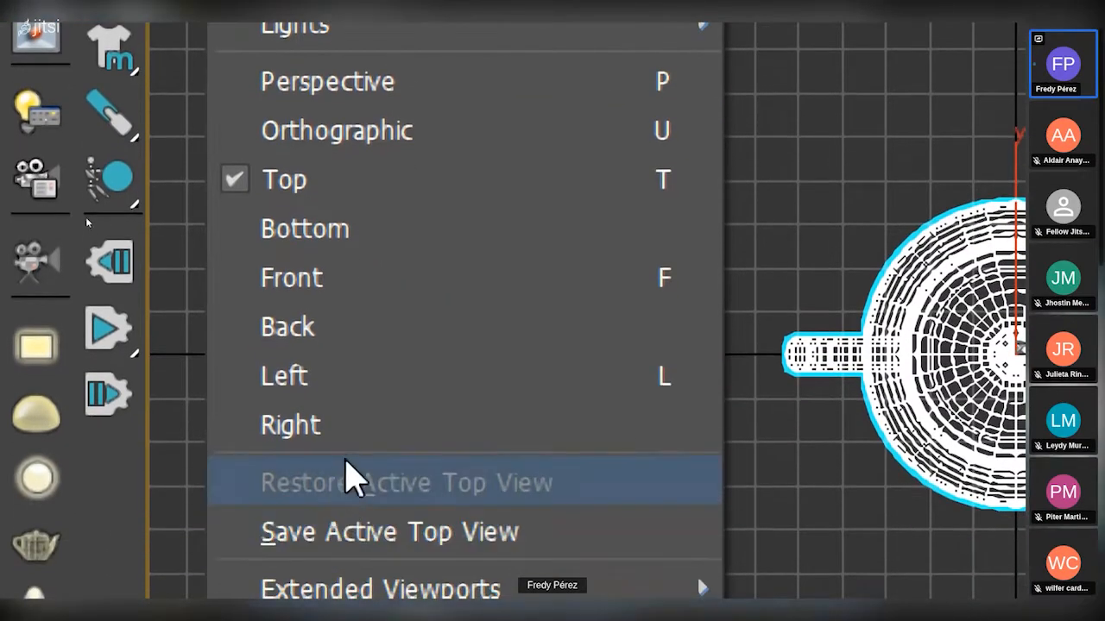
pyautogui.click(332, 342)
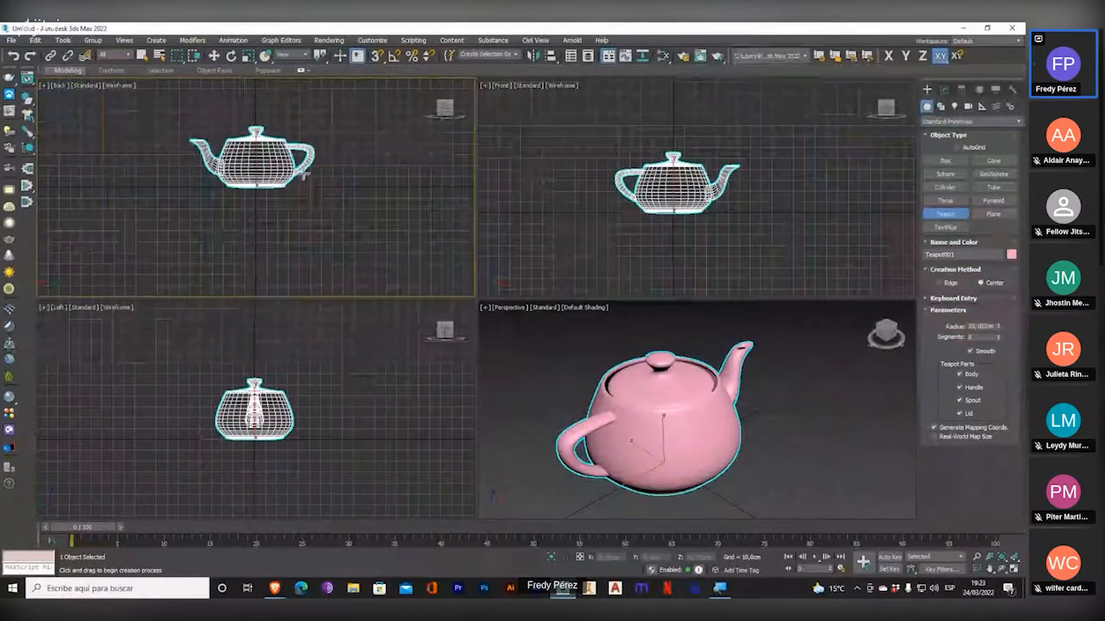
pyautogui.click(59, 86)
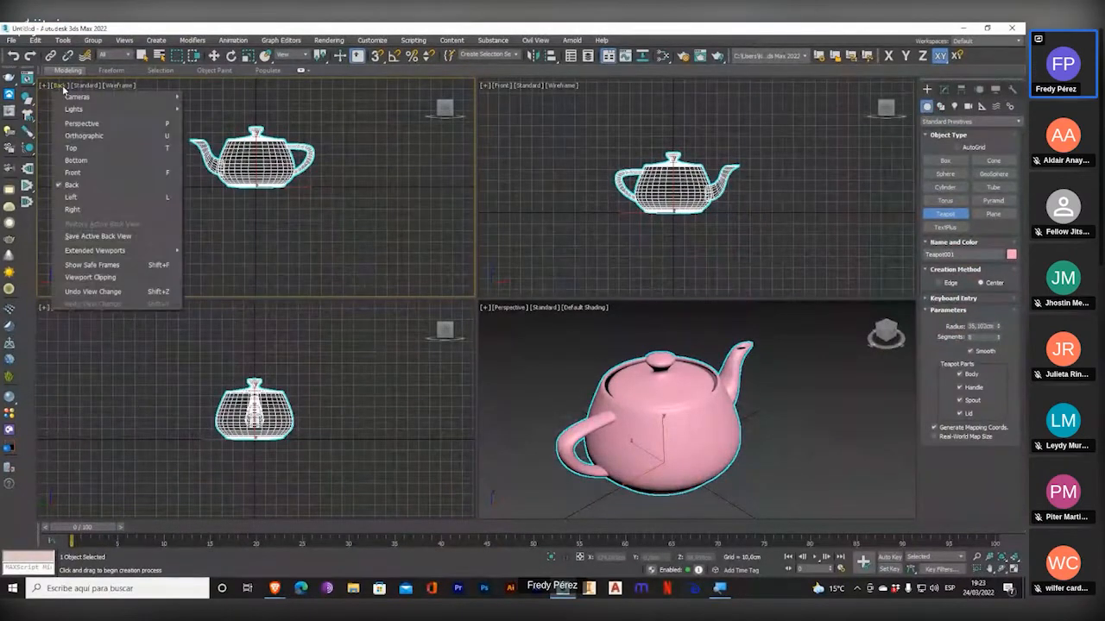
pyautogui.click(96, 209)
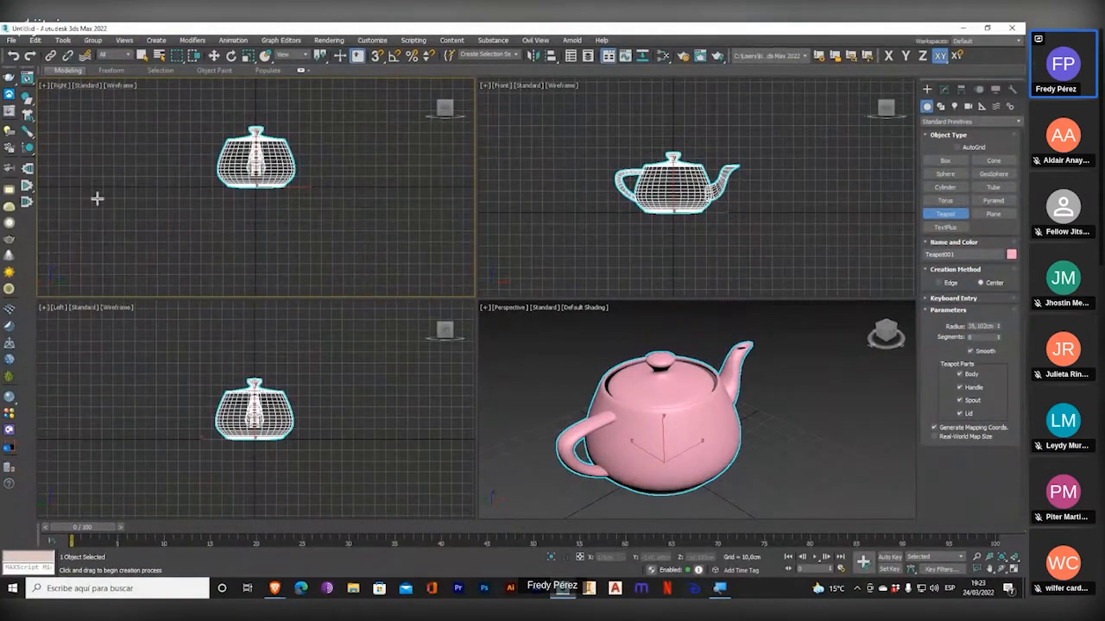
# Change the Right viewport to an Orthographic view and orbit it to show the enlarged teapot from above at an angle.
pyautogui.click(62, 86)
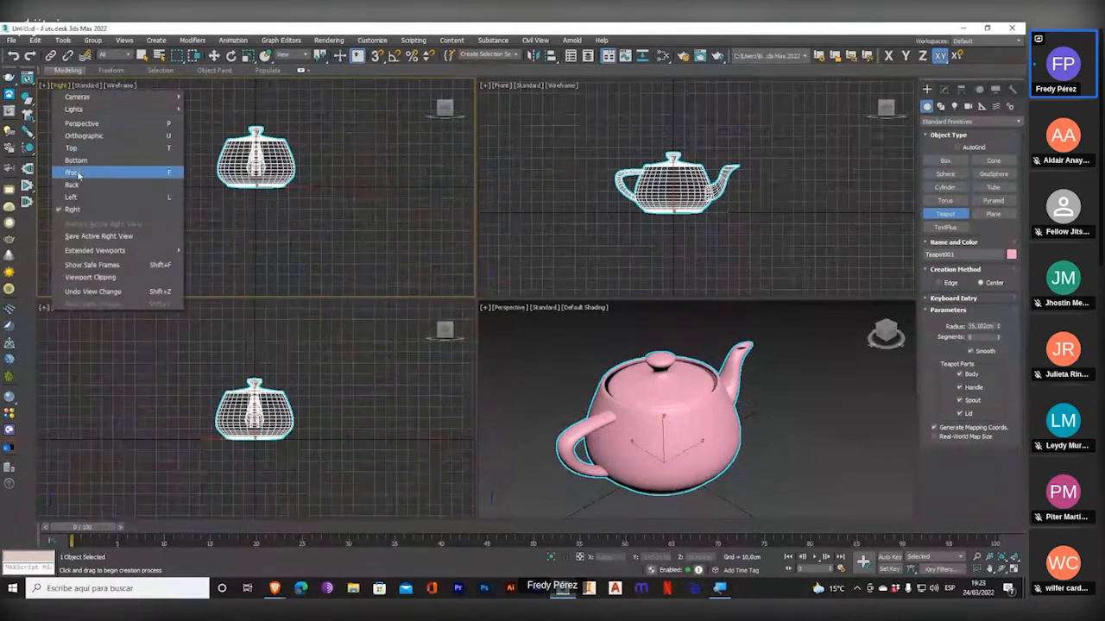
pyautogui.click(118, 138)
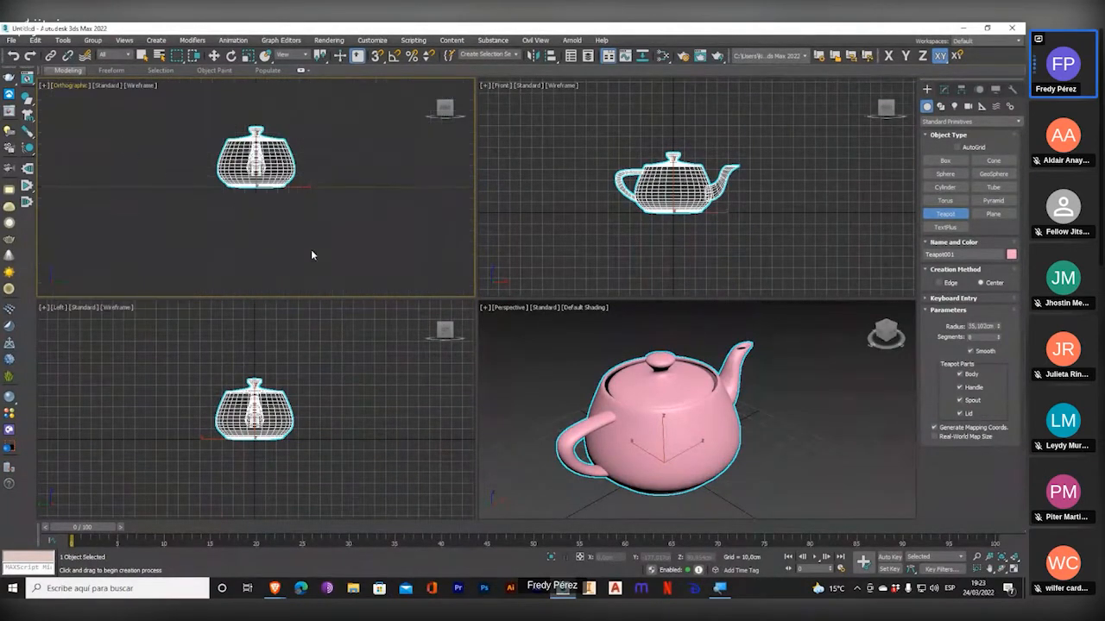
pyautogui.click(1001, 570)
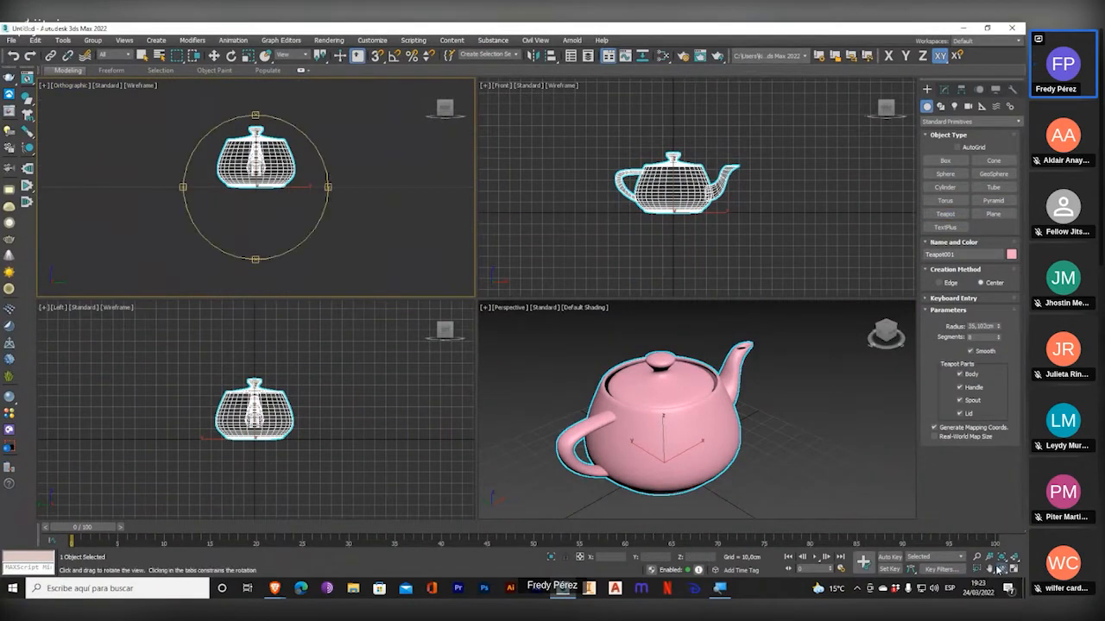
pyautogui.moveTo(258, 172); pyautogui.dragTo(286, 174)
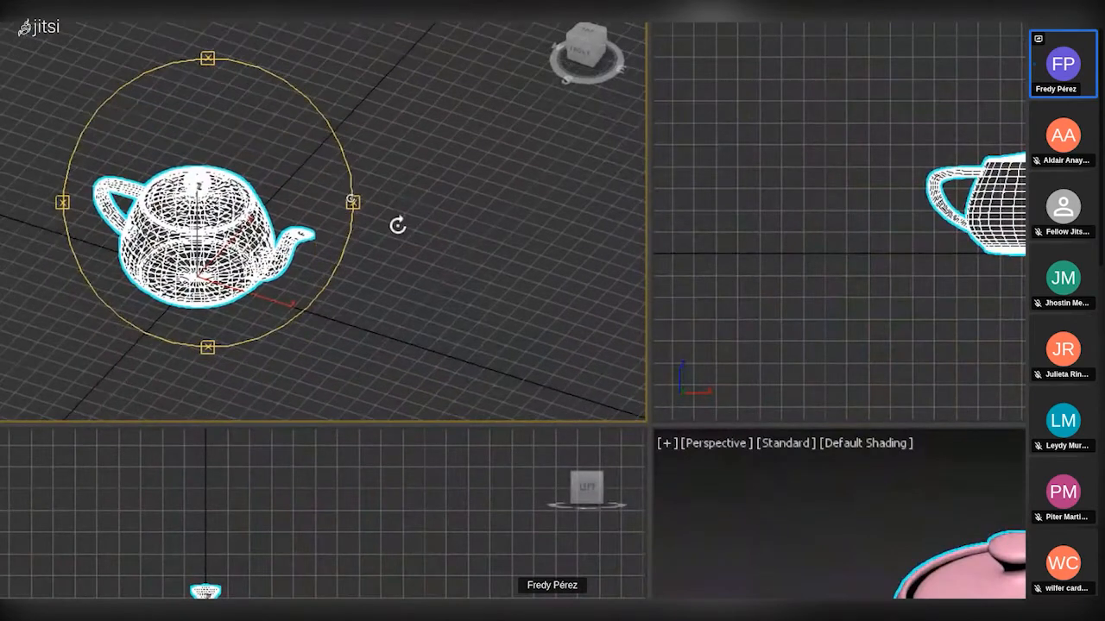
pyautogui.scroll(4, 397, 215)
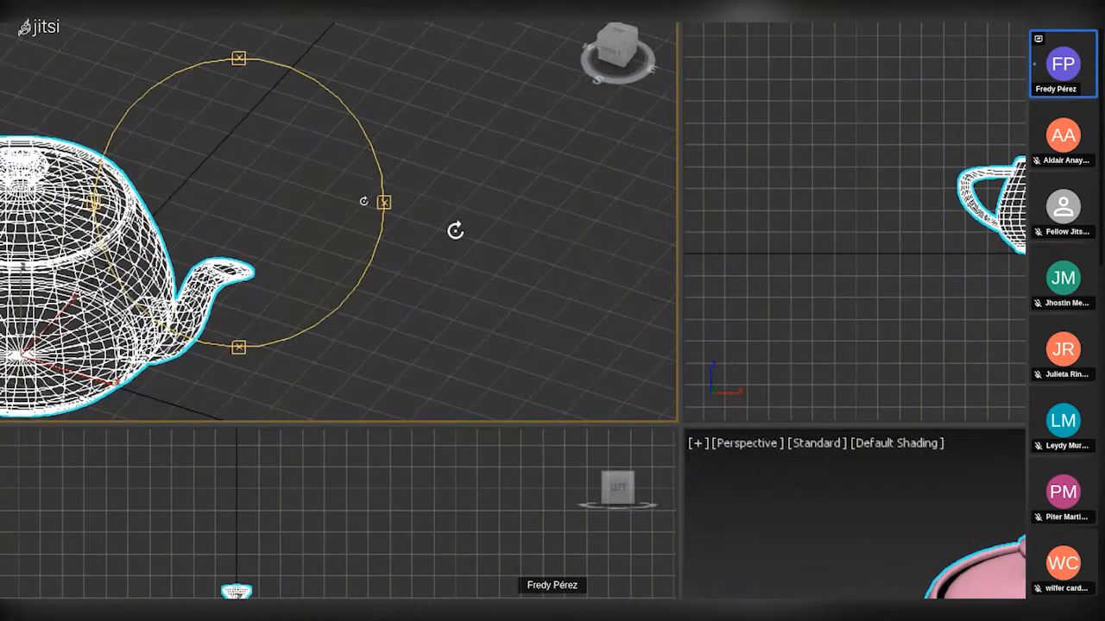
pyautogui.moveTo(282, 215); pyautogui.dragTo(370, 164, button='middle')
pyautogui.moveTo(307, 292); pyautogui.dragTo(433, 202, button='middle')
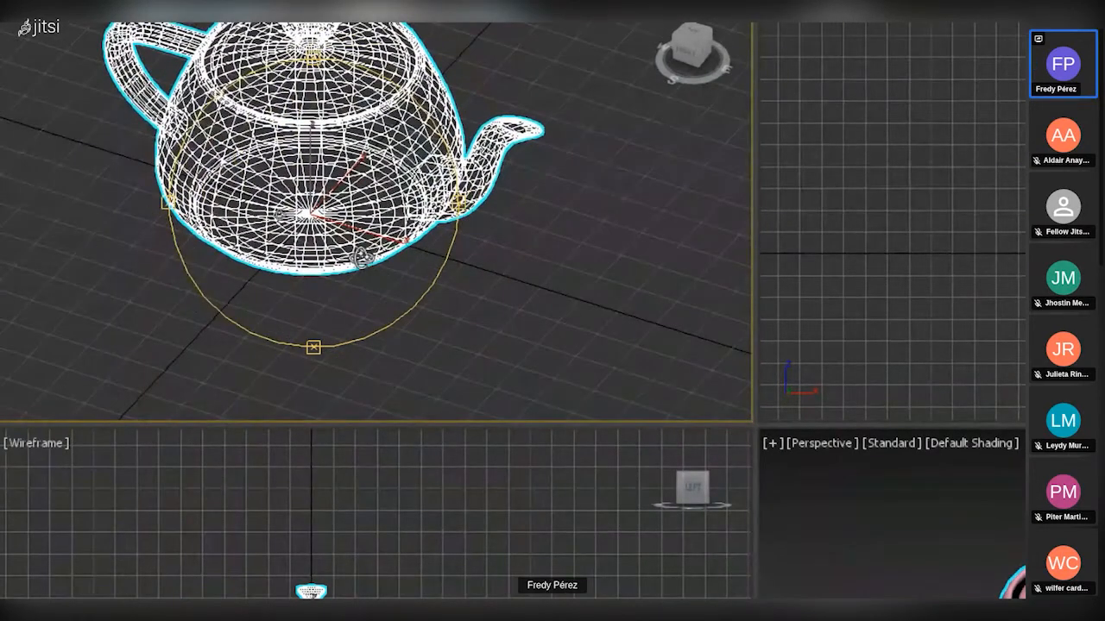
pyautogui.moveTo(413, 129); pyautogui.dragTo(310, 302, button='middle')
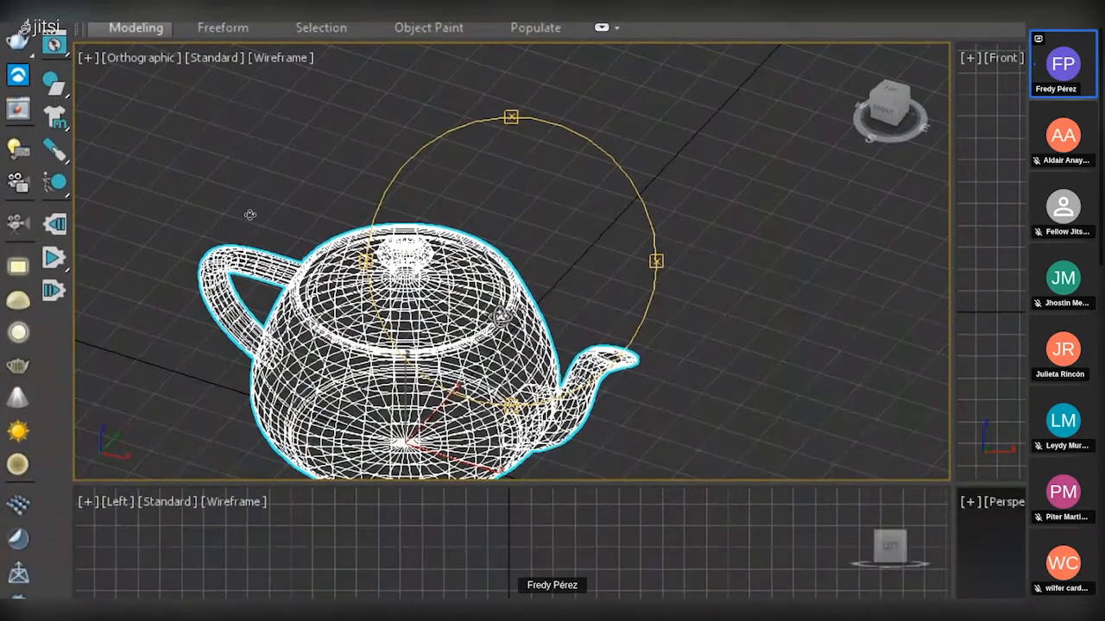
pyautogui.moveTo(502, 406); pyautogui.dragTo(602, 318, button='middle')
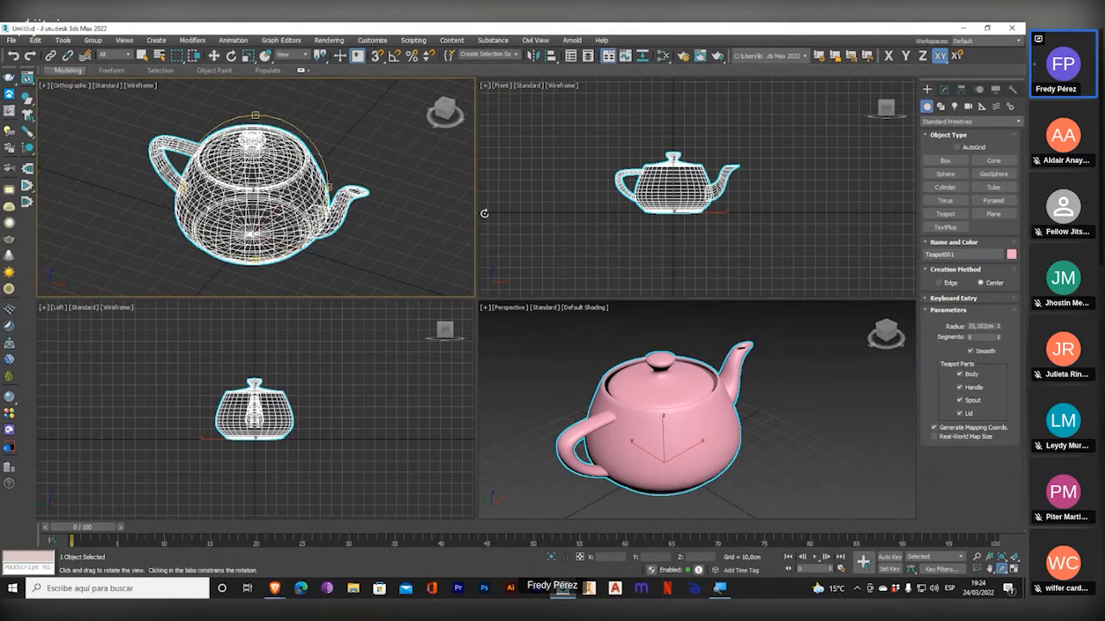
# Switch to Illustrator and draw a V of two connected straight segments, each about 130 pt long, with the Pen tool.
pyautogui.moveTo(571, 206); pyautogui.dragTo(424, 207, button='middle')
pyautogui.moveTo(772, 202); pyautogui.dragTo(750, 205, button='middle')
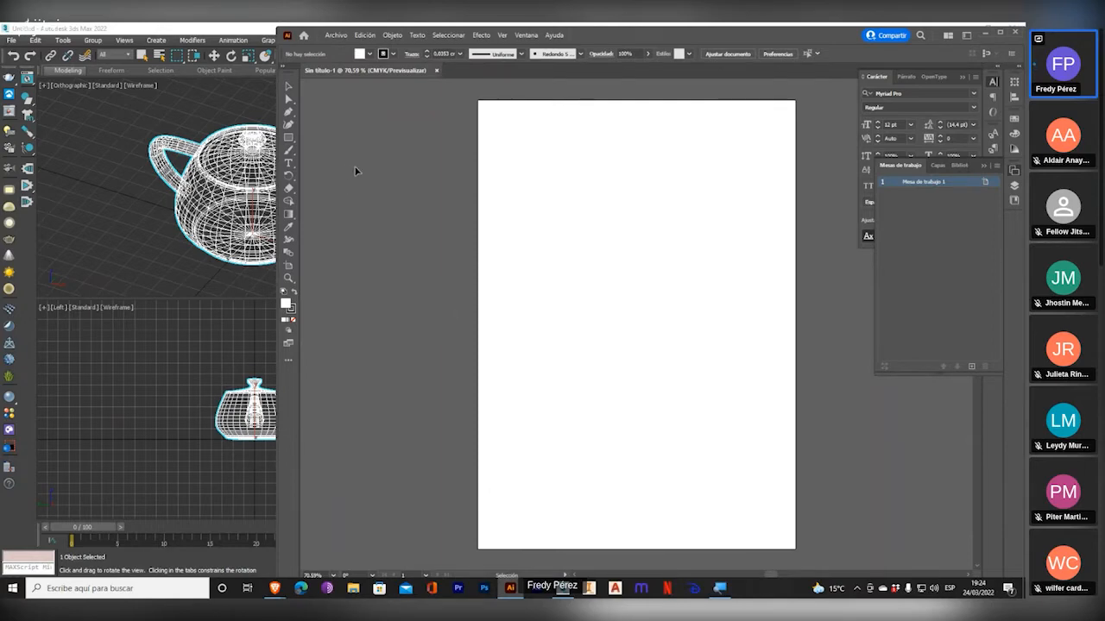
pyautogui.click(288, 112)
pyautogui.hotkey('ctrl', '+')
pyautogui.hotkey('ctrl', '+')
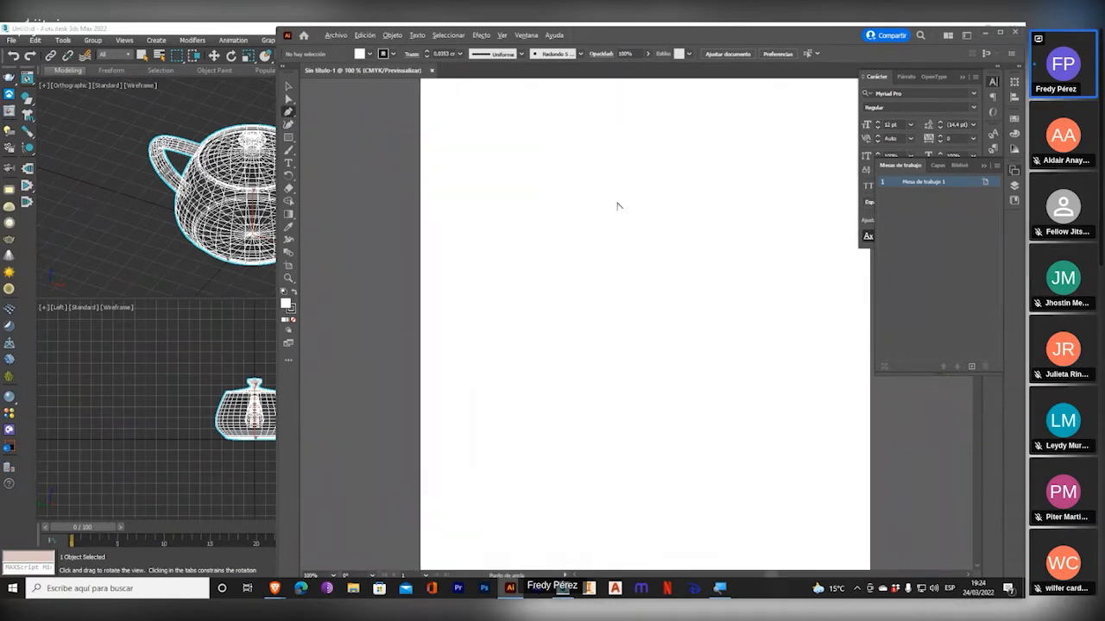
pyautogui.click(462, 179)
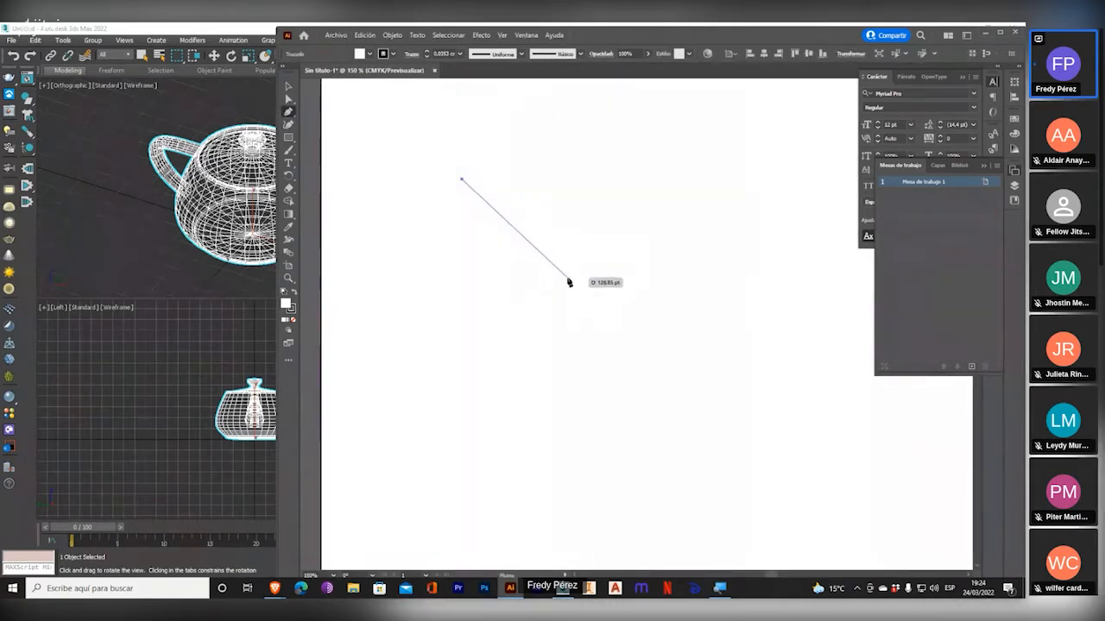
pyautogui.click(566, 277)
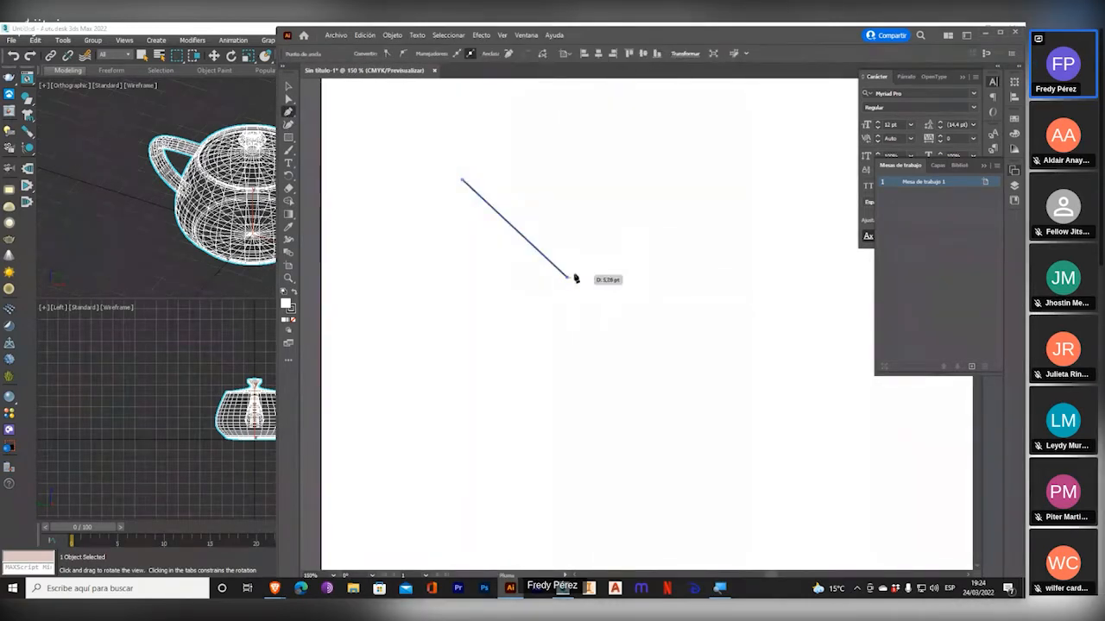
pyautogui.click(690, 187)
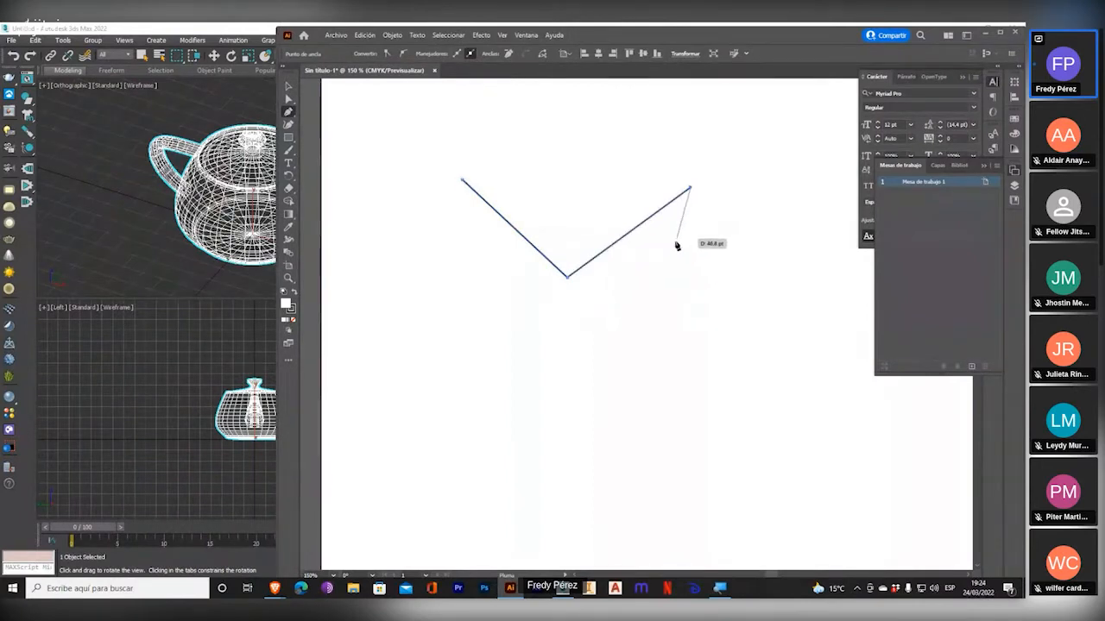
# Add a near-vertical line about 128 pt long below the V, ending at its vertex, and deselect it.
pyautogui.click(567, 277)
pyautogui.hotkey('ctrl', 'z')
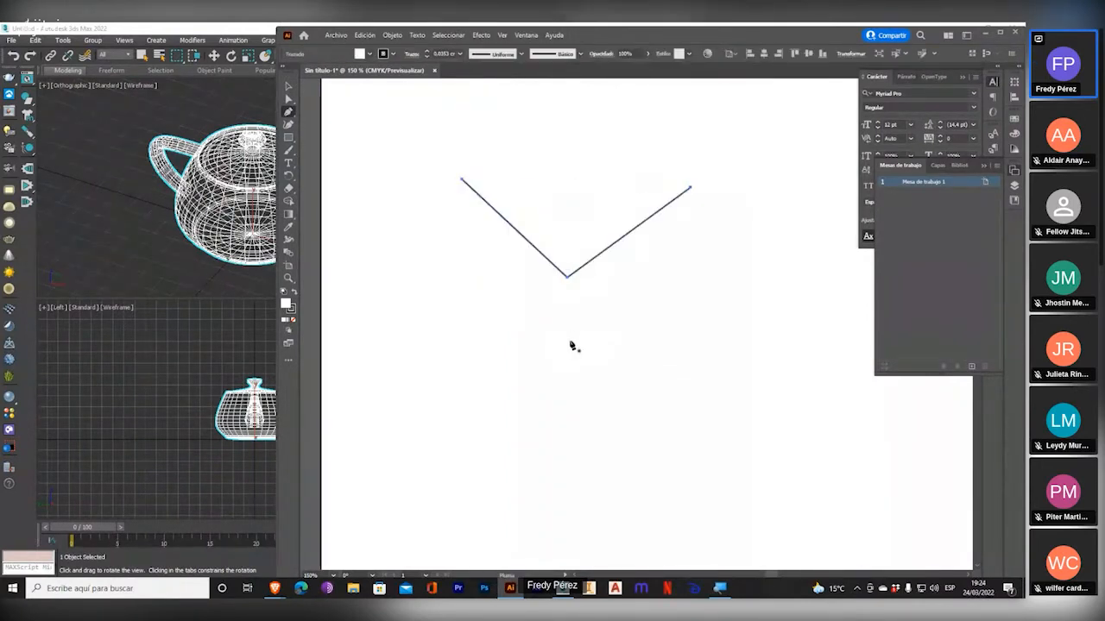
pyautogui.click(569, 423)
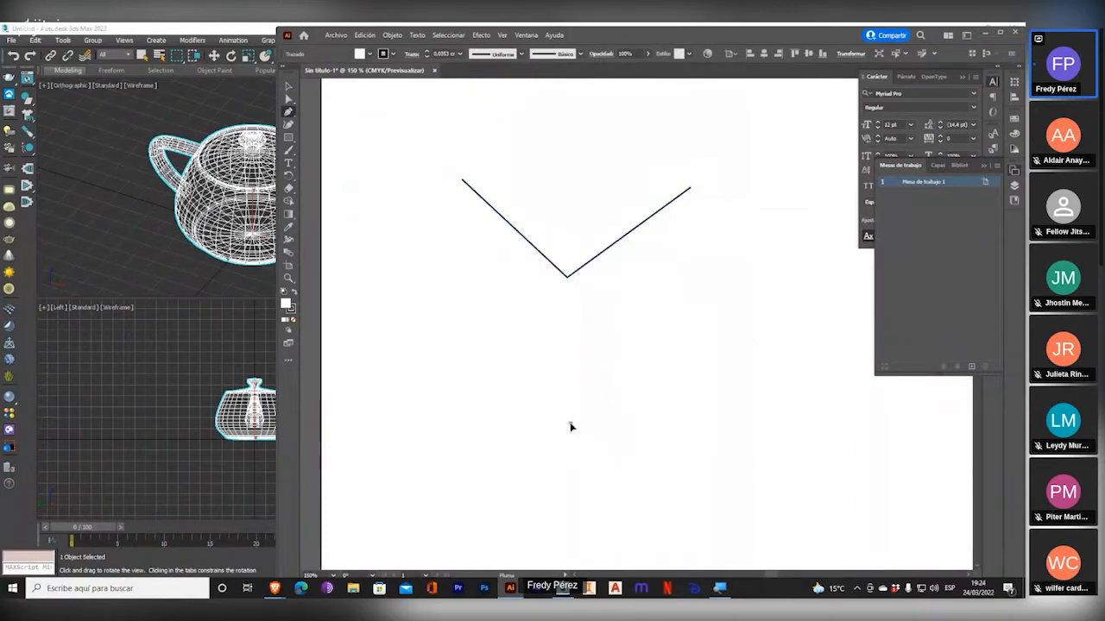
pyautogui.click(567, 278)
pyautogui.moveTo(632, 395); pyautogui.dragTo(593, 398)
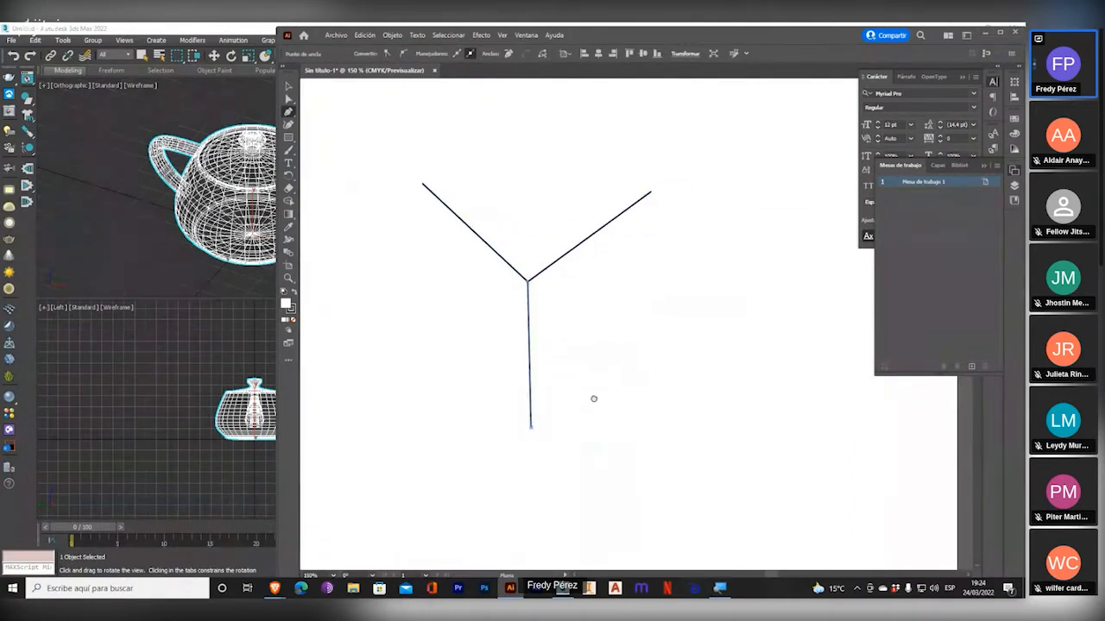
pyautogui.click(287, 87)
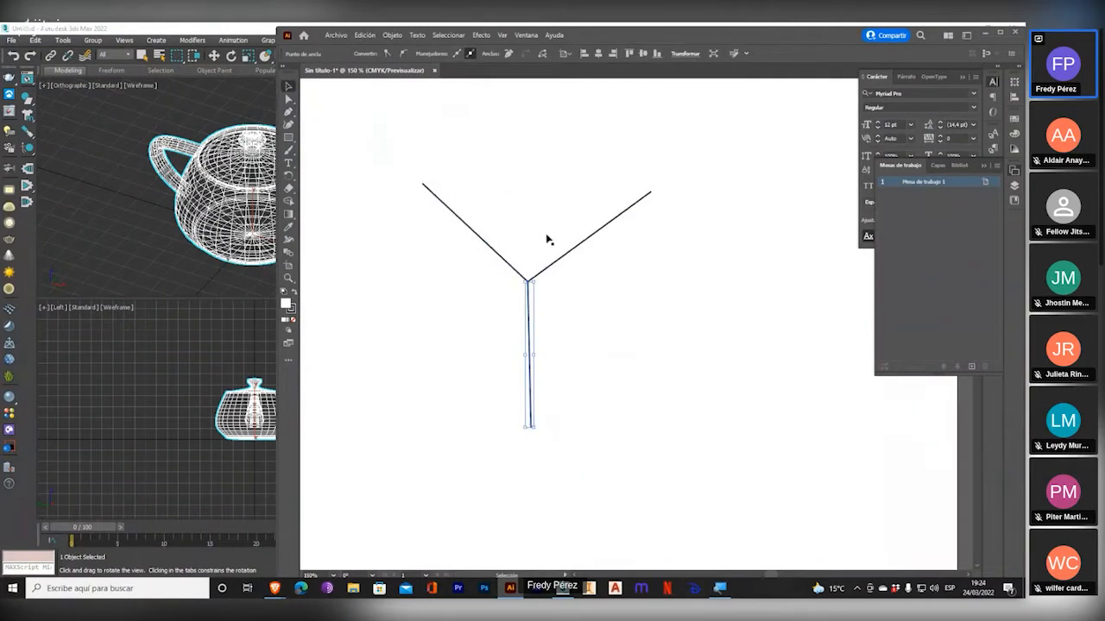
pyautogui.click(552, 265)
pyautogui.click(630, 352)
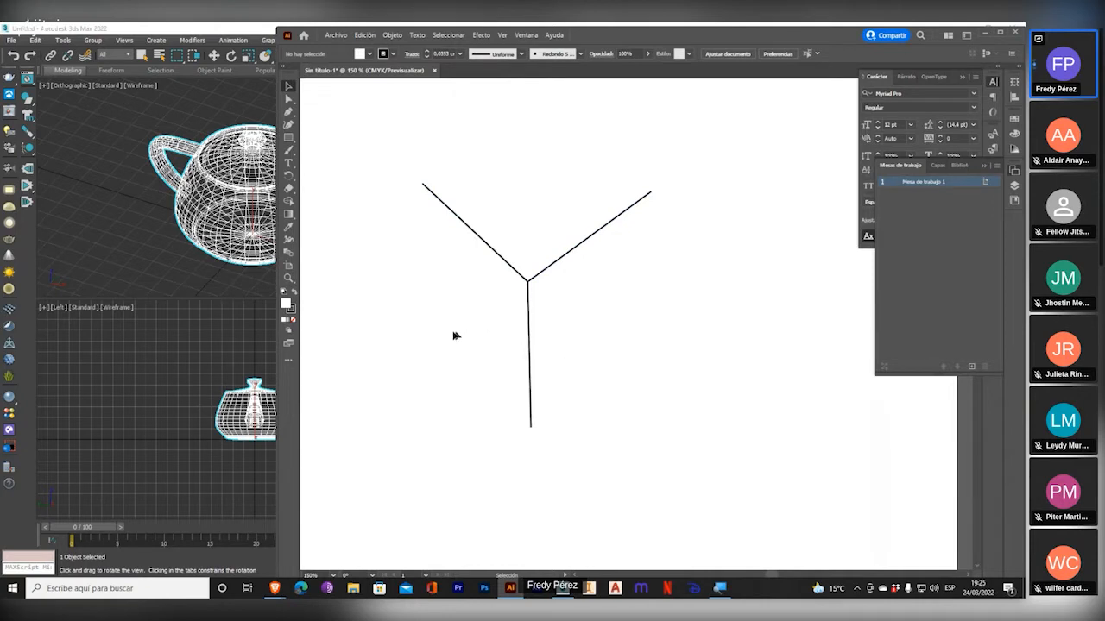
# Draw a nearly square rectangle in the empty area beside the Y-shaped lines, slightly lower on the artboard.
pyautogui.click(288, 138)
pyautogui.scroll(-2, 485, 252)
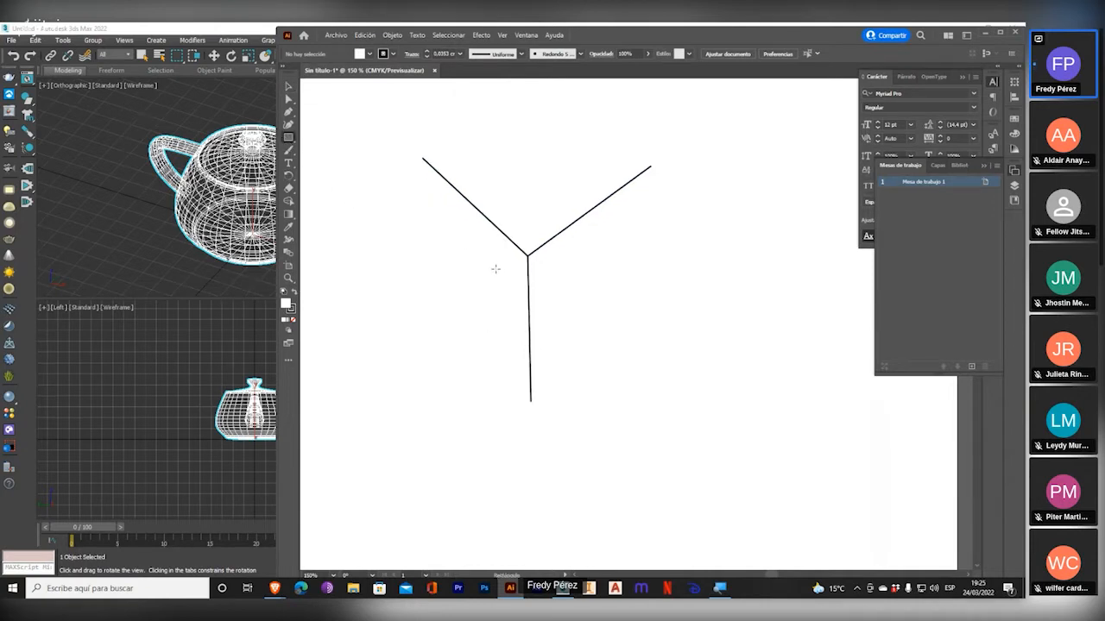
pyautogui.keyDown('alt'); pyautogui.scroll(-2, 469, 271); pyautogui.keyUp('alt')
pyautogui.keyDown('alt'); pyautogui.scroll(2, 587, 316); pyautogui.keyUp('alt')
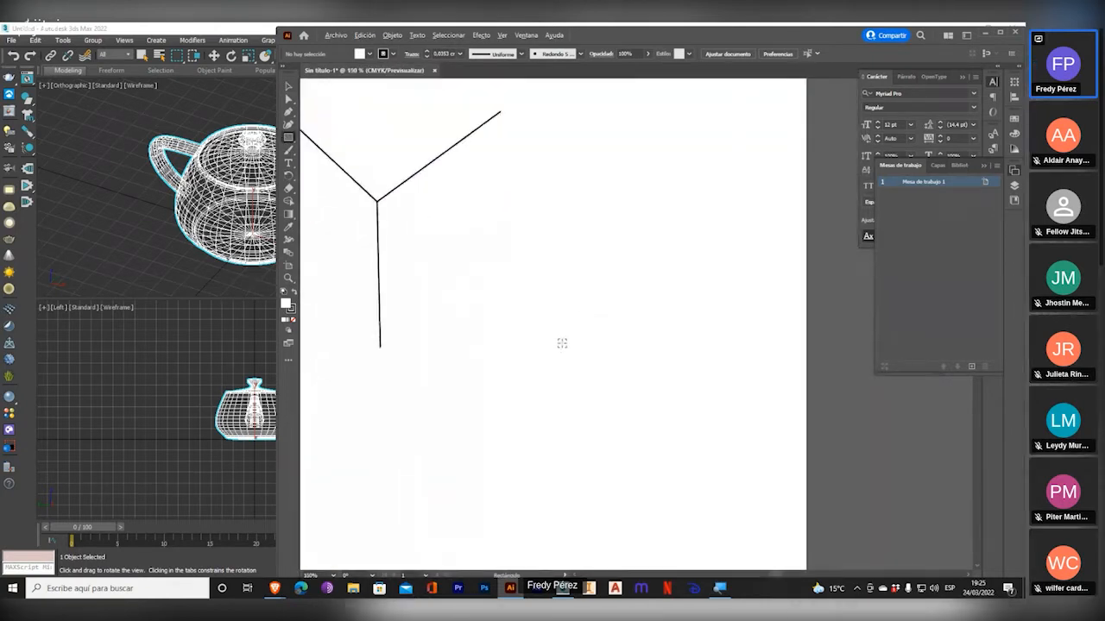
pyautogui.moveTo(575, 251)
pyautogui.mouseDown()
pyautogui.moveTo(698, 330)
pyautogui.moveTo(708, 377)
pyautogui.mouseUp()
# Draw two parallel oblique edges with the Pen tool, receding up and to the right from the rectangle's two upper corners.
pyautogui.click(288, 112)
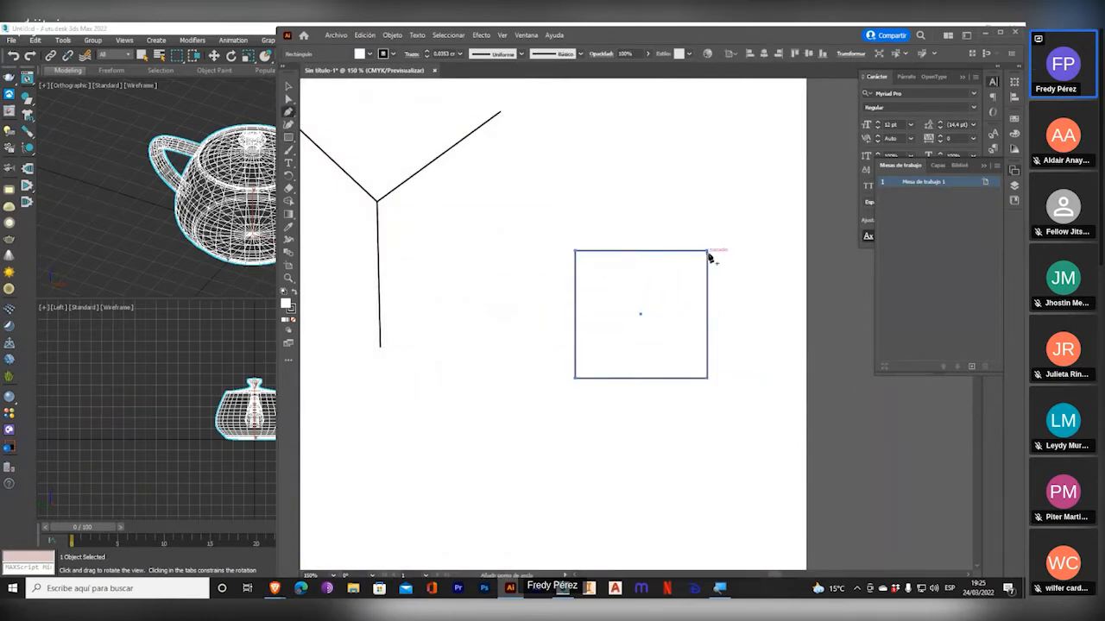
pyautogui.click(707, 251)
pyautogui.hotkey('ctrl', 'z')
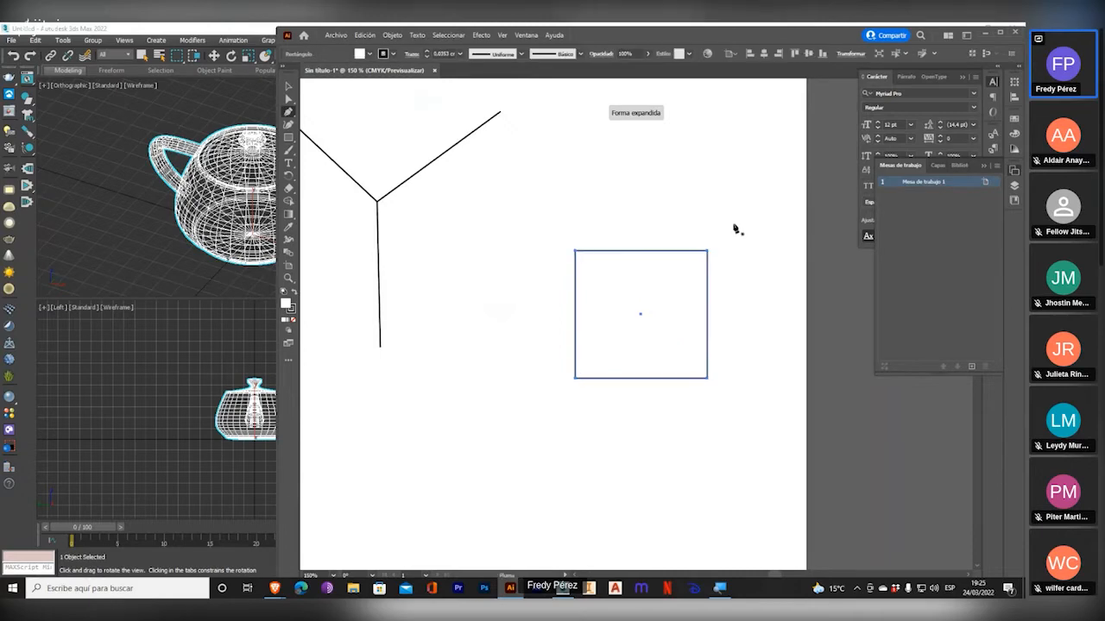
pyautogui.click(760, 191)
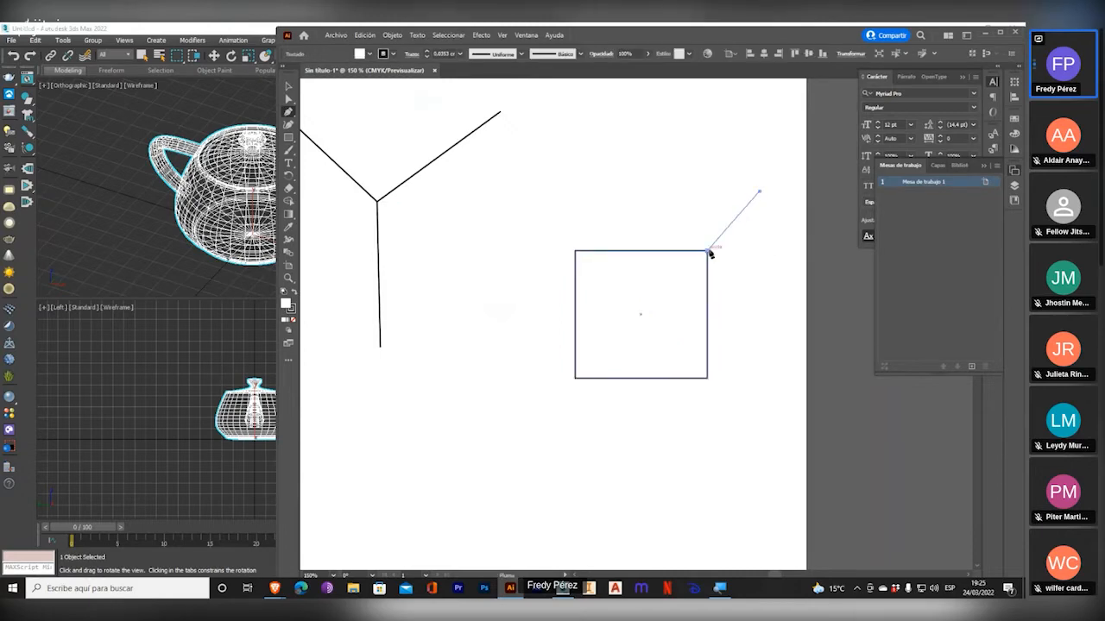
pyautogui.click(709, 251)
pyautogui.click(575, 251)
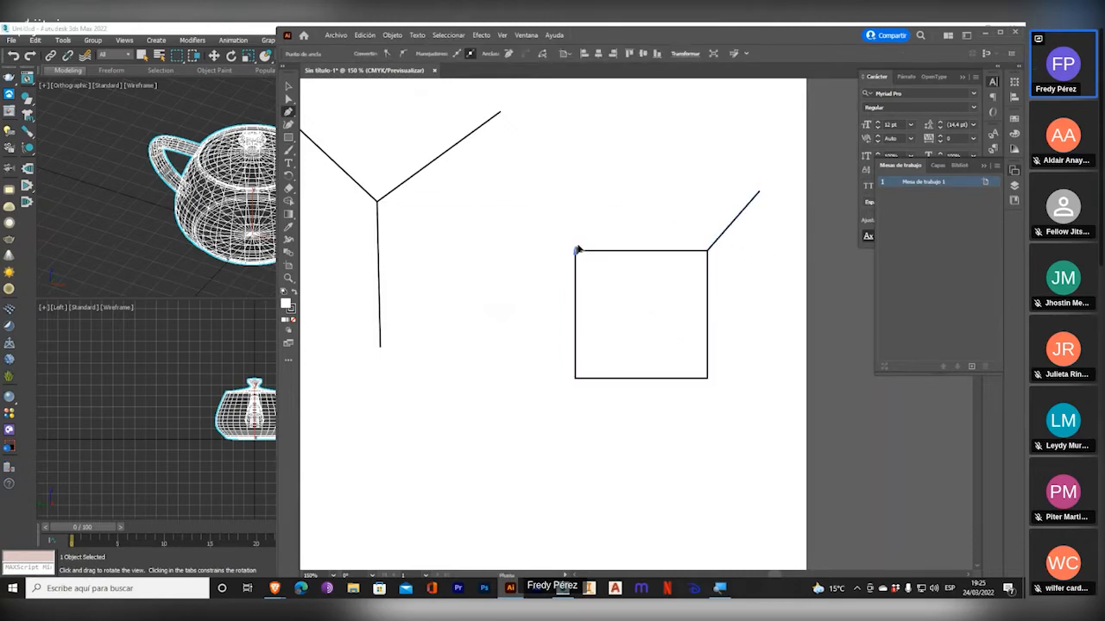
pyautogui.click(633, 186)
pyautogui.press('Escape')
# Draw a matching oblique edge receding from the rectangle's lower-right corner and end the path.
pyautogui.click(707, 378)
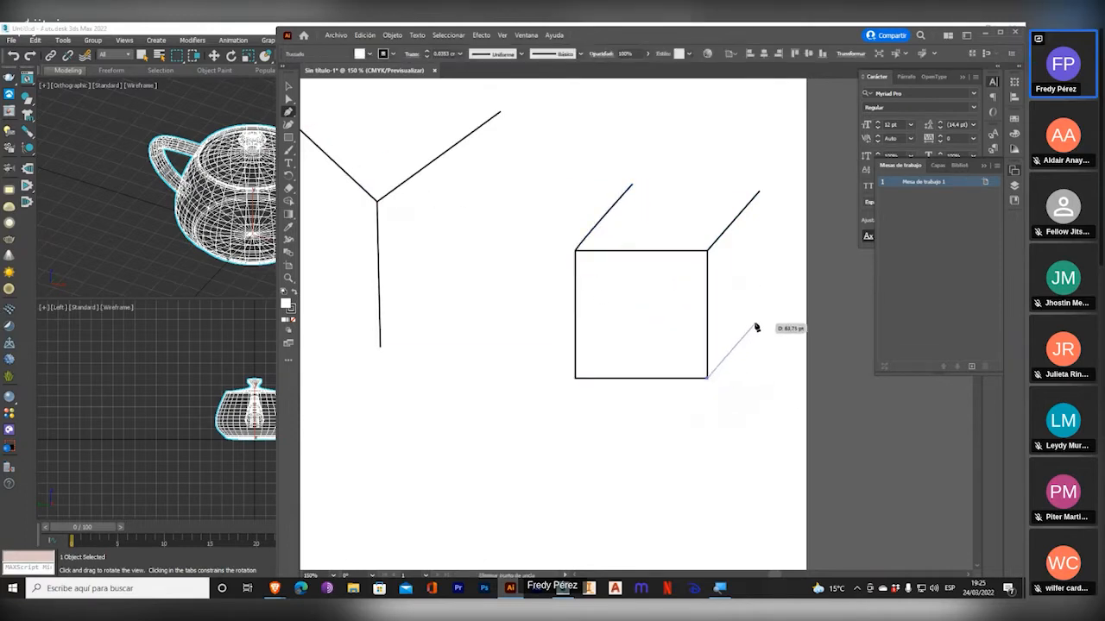
pyautogui.click(761, 315)
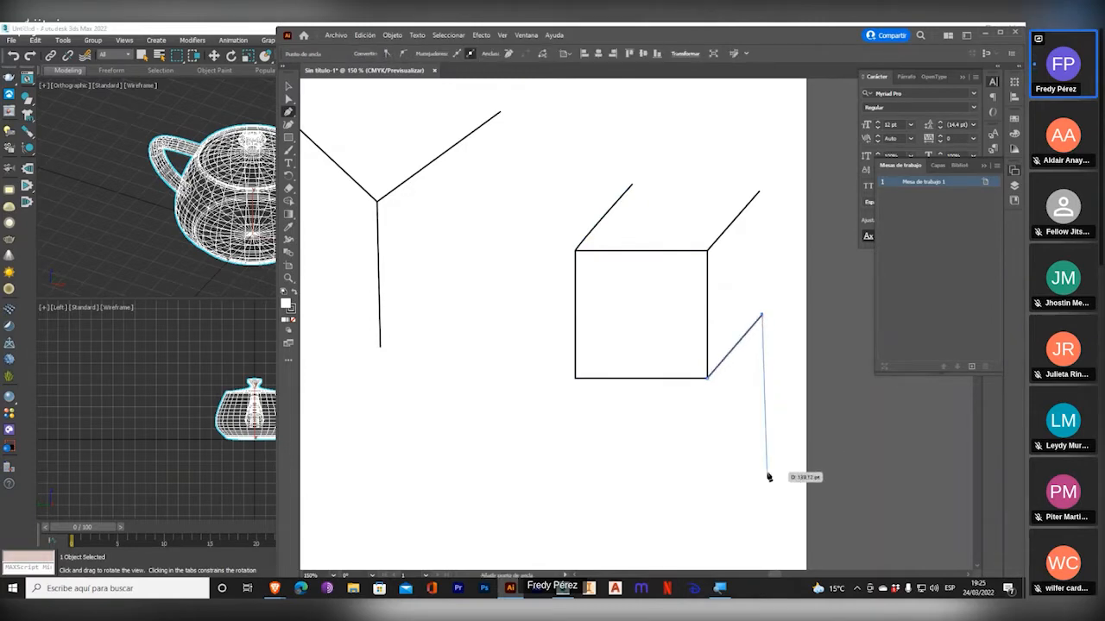
pyautogui.press('Escape')
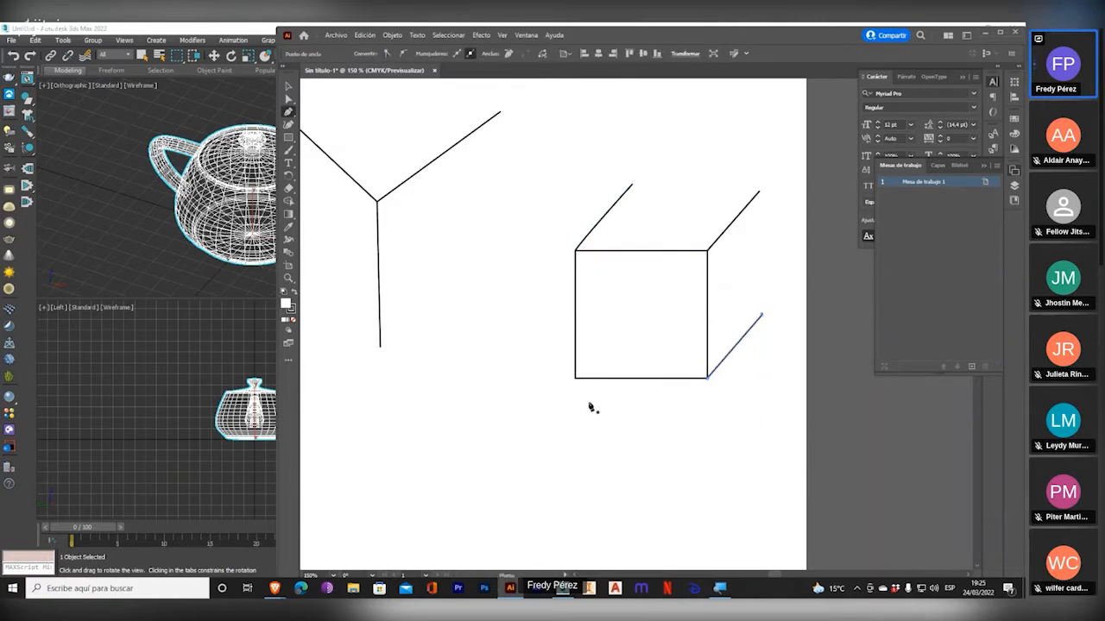
pyautogui.moveTo(686, 339); pyautogui.dragTo(520, 354)
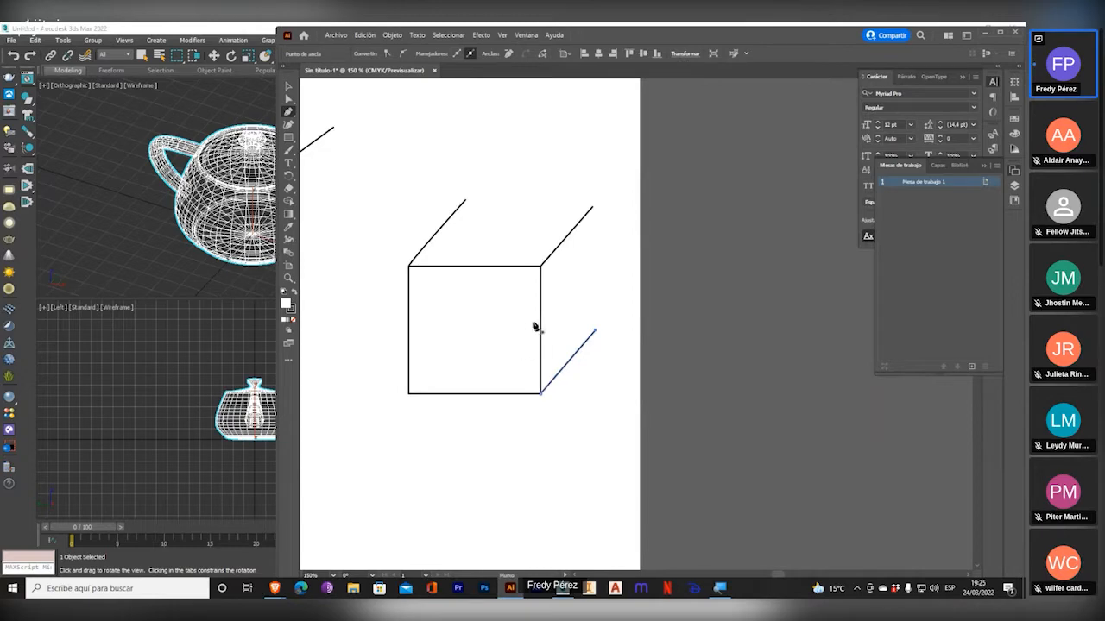
pyautogui.scroll(1, 533, 285)
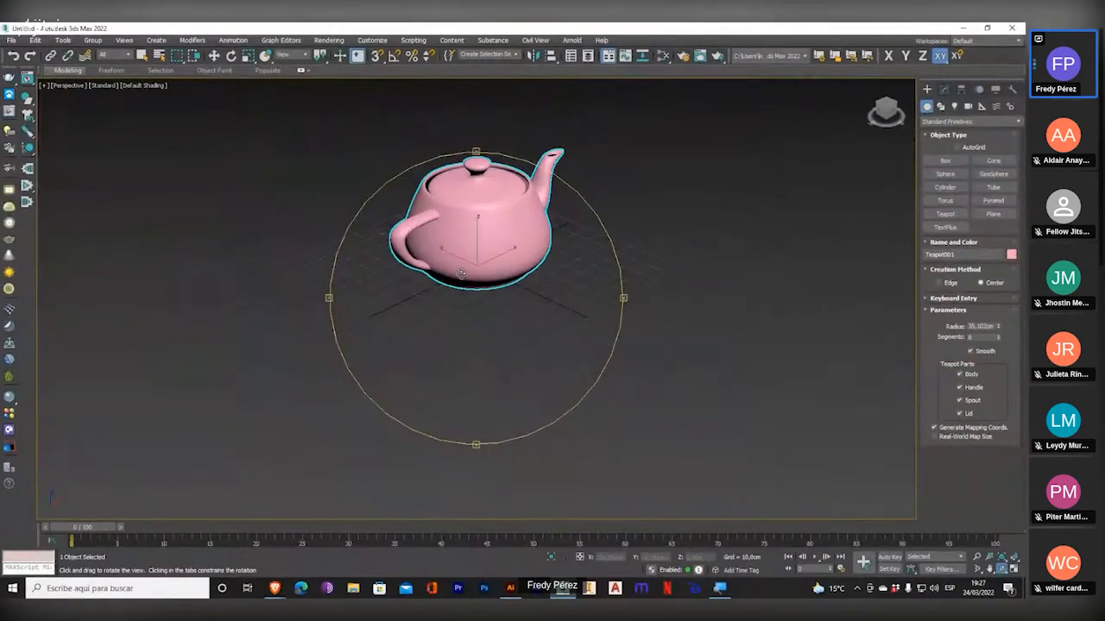
# Return to 3ds Max, restore the four-viewport layout from the maximized Perspective, and change the Orthographic viewport to Top.
pyautogui.moveTo(461, 274); pyautogui.dragTo(471, 299)
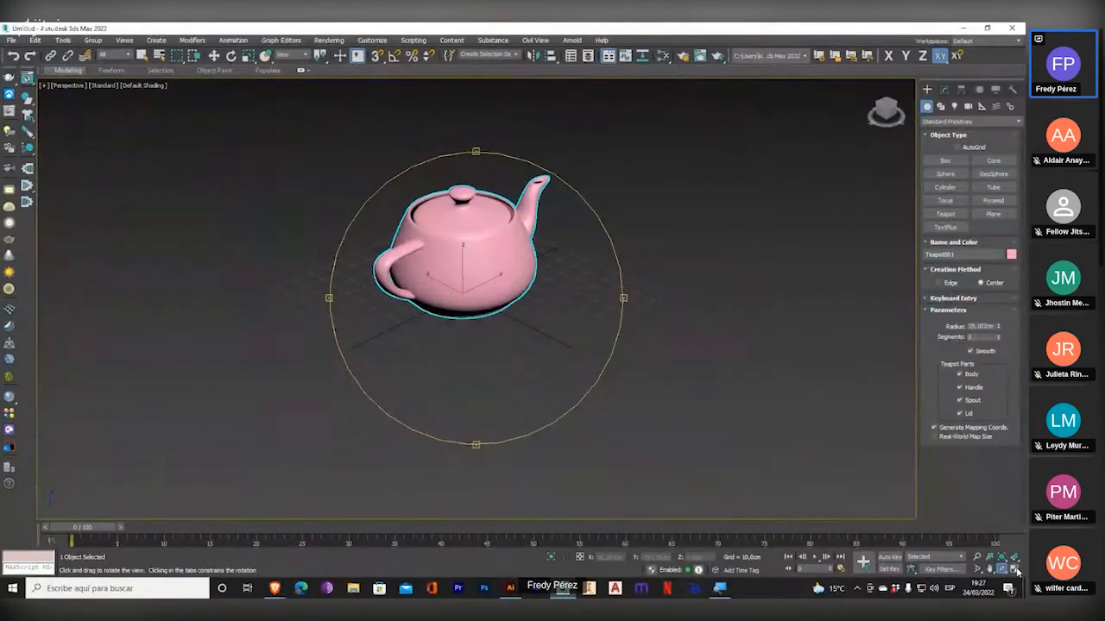
pyautogui.click(1014, 569)
pyautogui.click(238, 219)
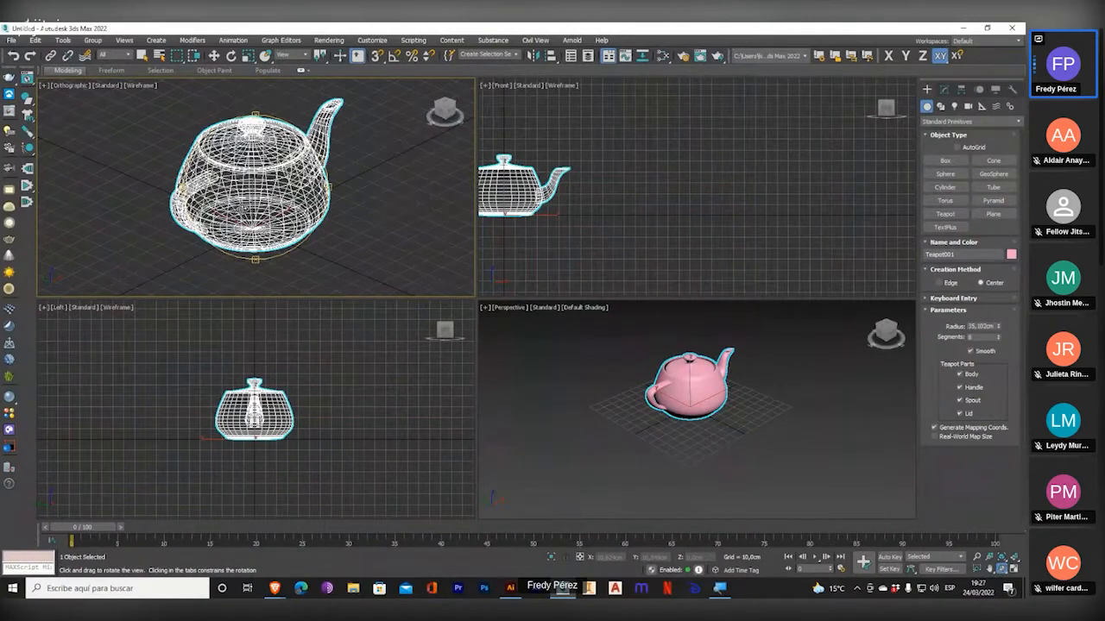
pyautogui.press('t')
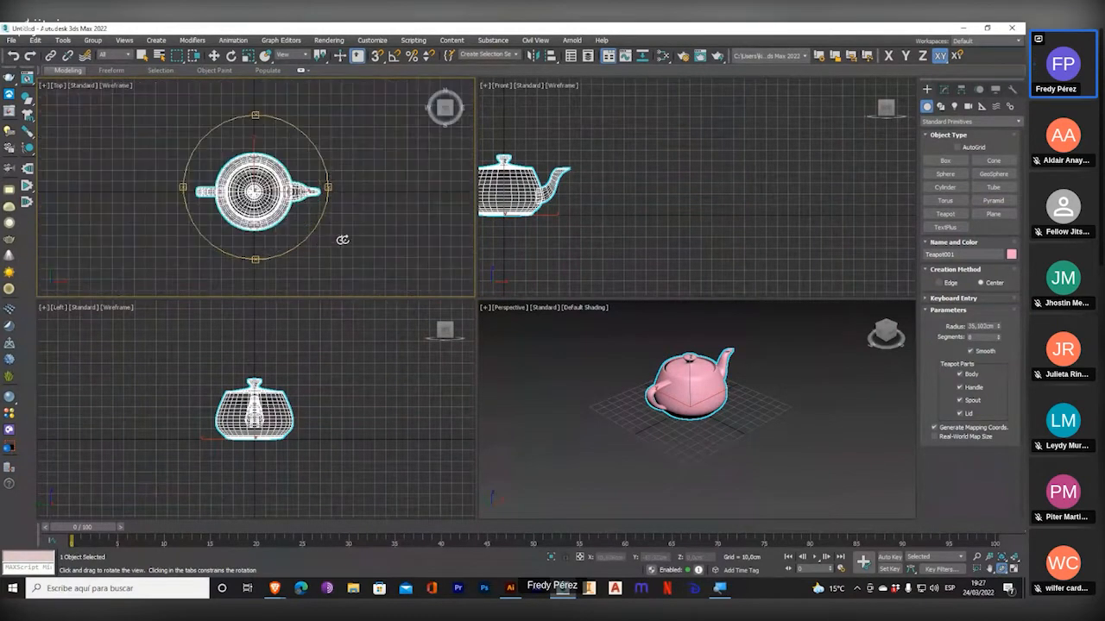
# Show the Front and Left views maximized with the teapot framed, and return to the four-viewport layout.
pyautogui.click(1015, 570)
pyautogui.press('f')
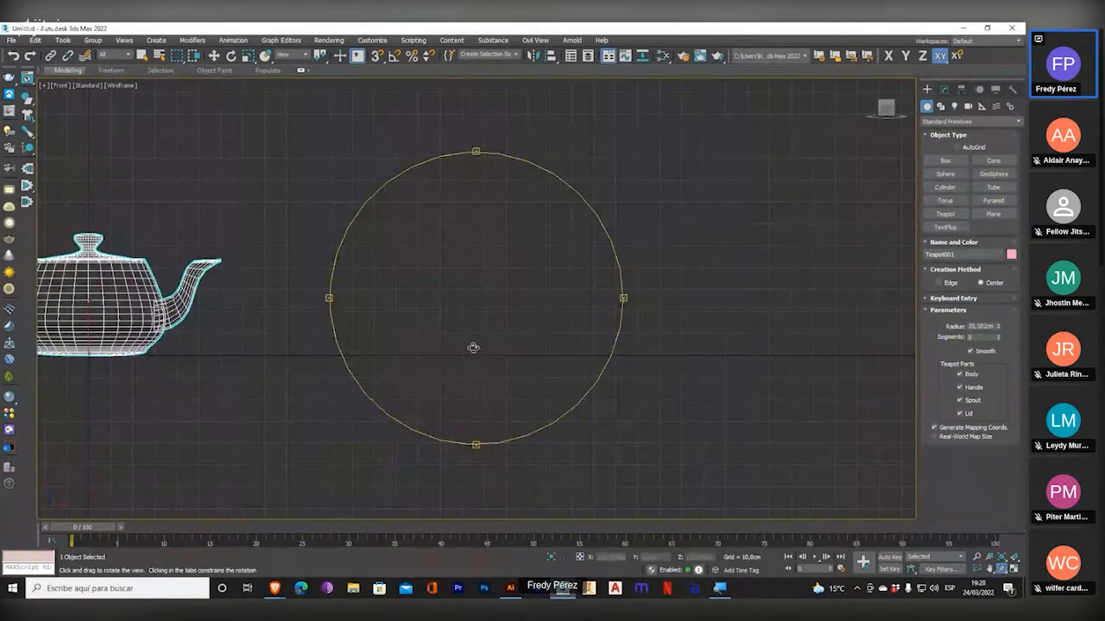
pyautogui.press('z')
pyautogui.press('l')
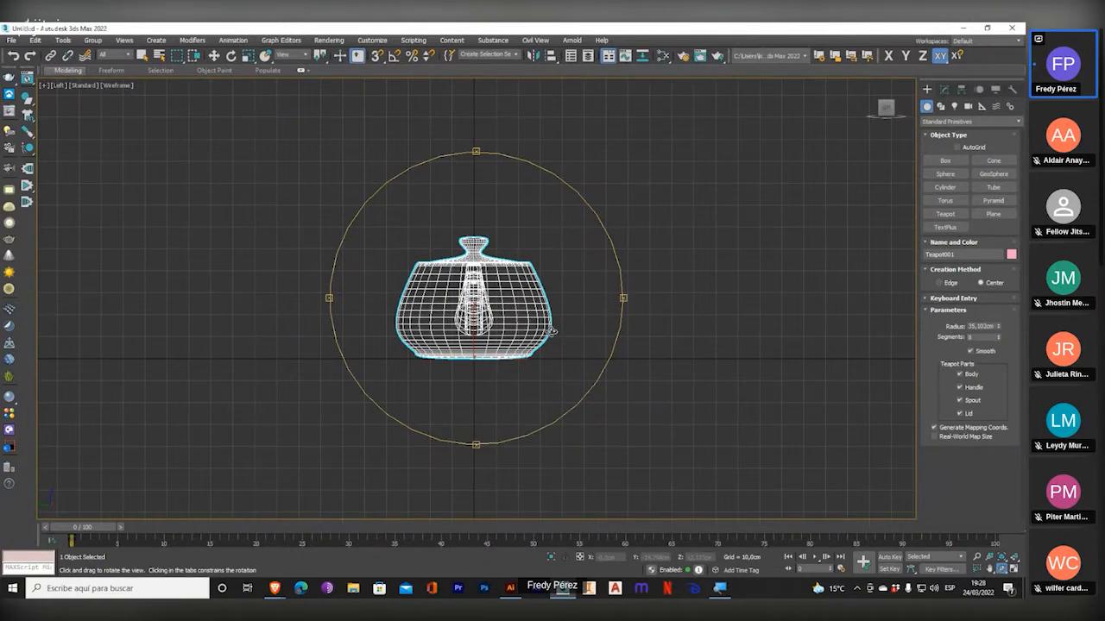
pyautogui.click(60, 85)
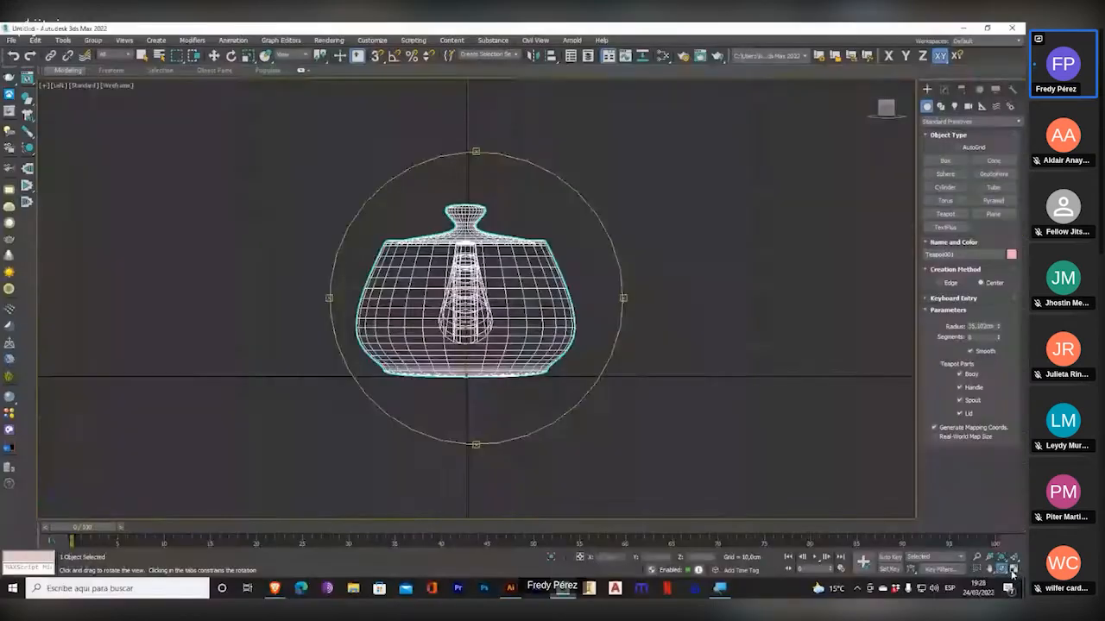
pyautogui.hotkey('alt', 'w')
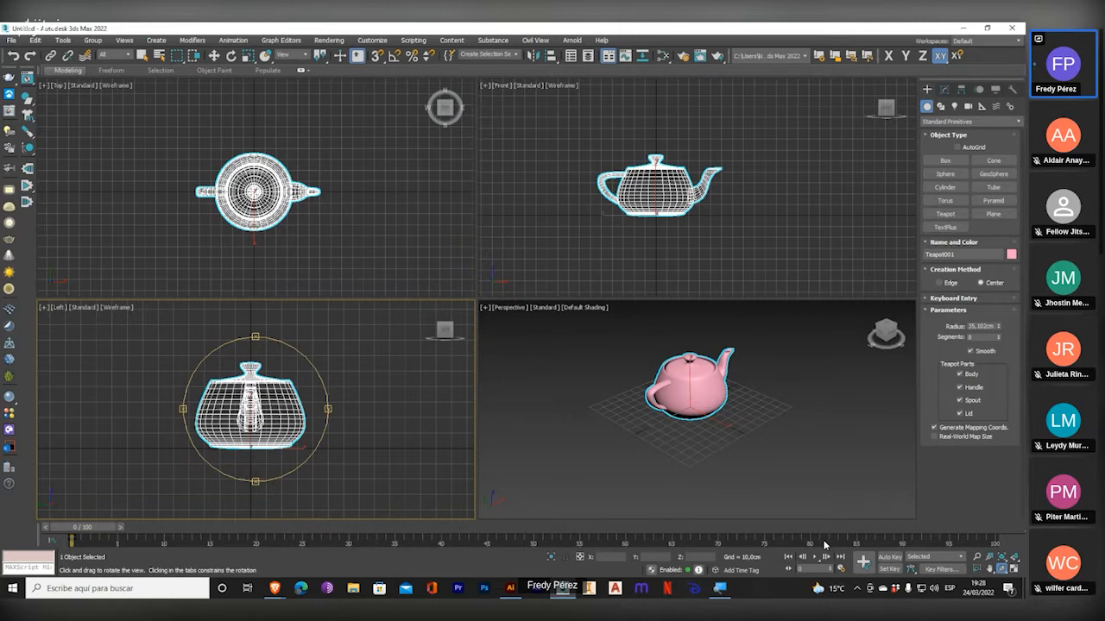
# Adjust the Perspective view of the teapot and fit the teapot to all four viewports.
pyautogui.moveTo(828, 436); pyautogui.dragTo(737, 437)
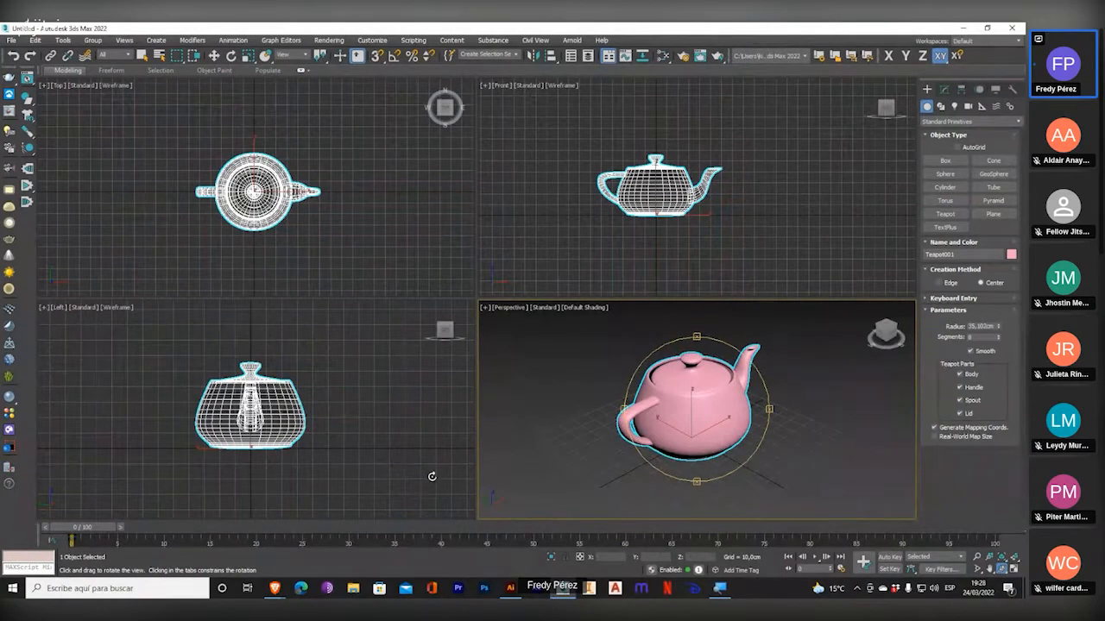
pyautogui.click(306, 388)
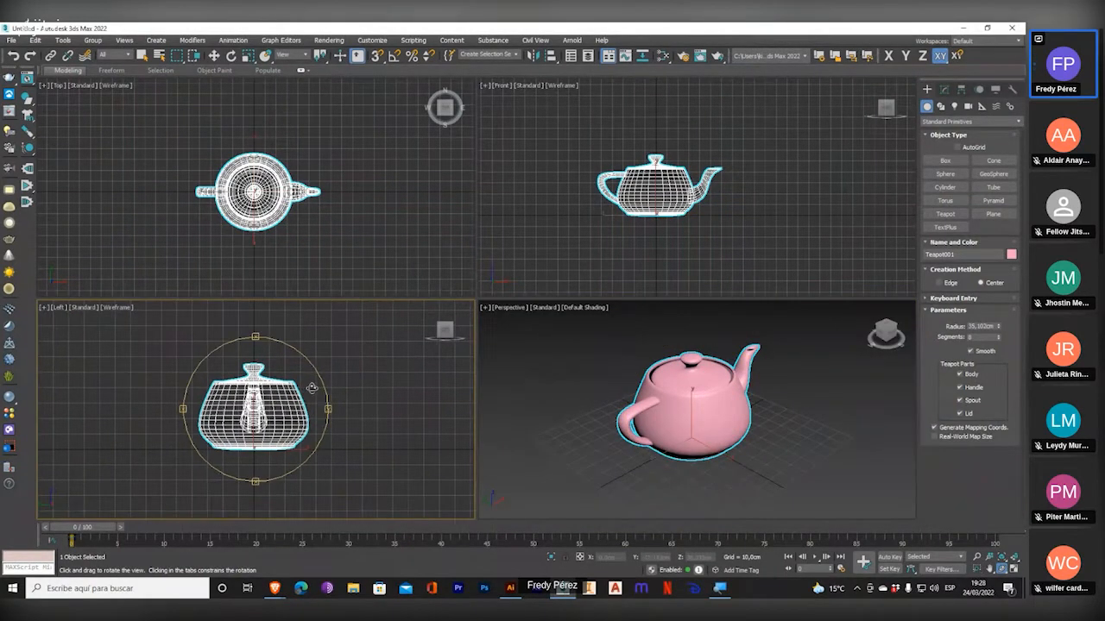
pyautogui.click(1016, 559)
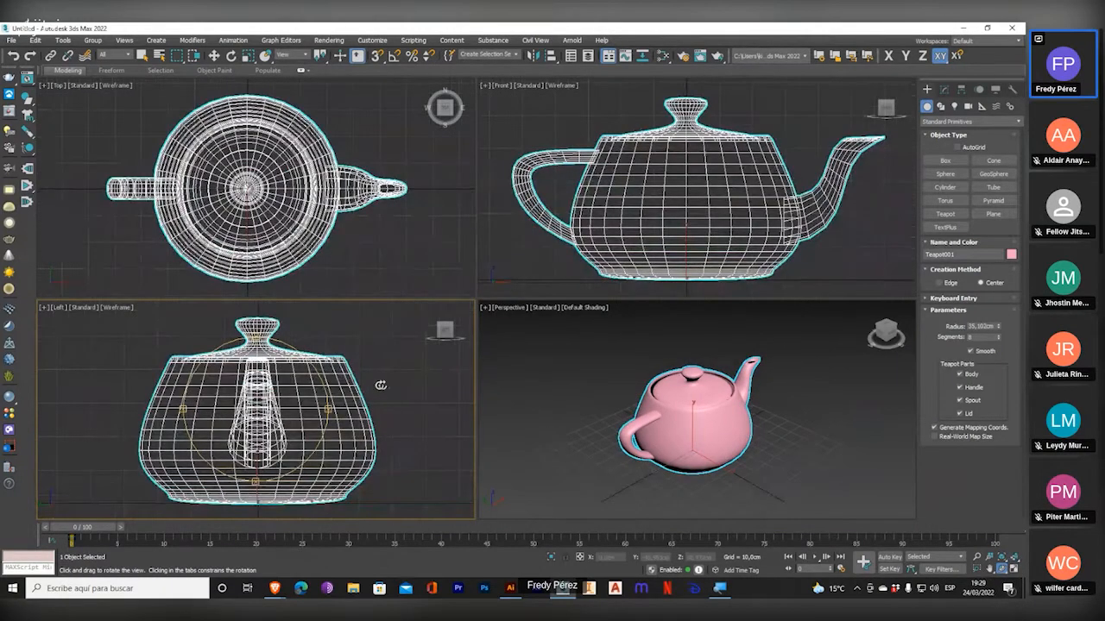
# Zoom out and reposition the teapot in the Left, Top and Front viewports, and make the Perspective viewport active.
pyautogui.scroll(-4, 225, 395)
pyautogui.scroll(-3, 303, 213)
pyautogui.moveTo(304, 214); pyautogui.dragTo(293, 189, button='middle')
pyautogui.scroll(-3, 672, 183)
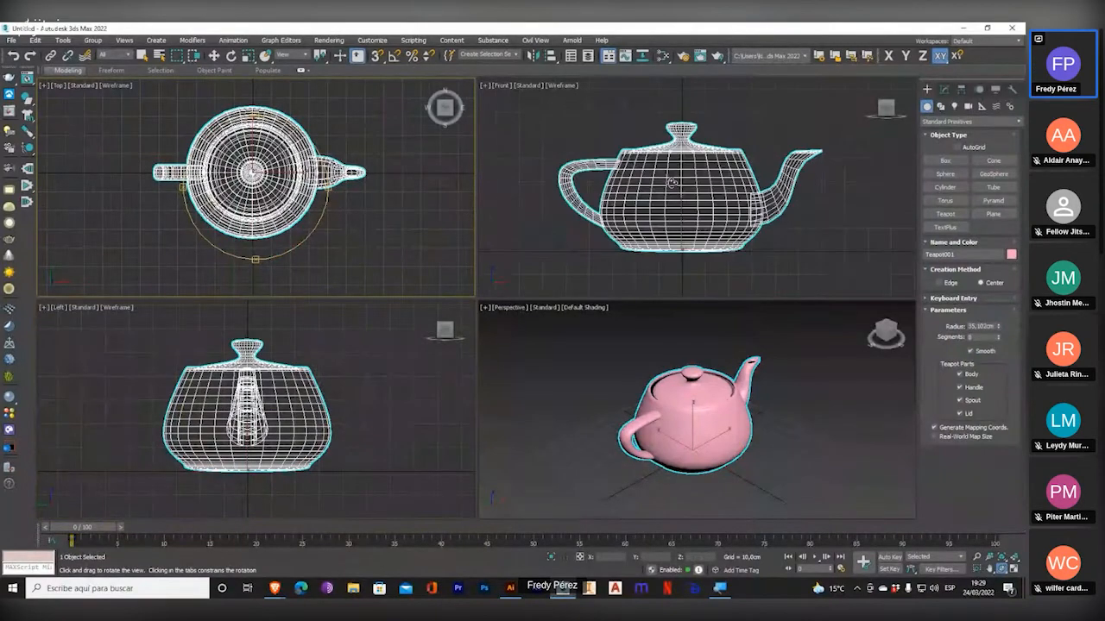
pyautogui.click(699, 371)
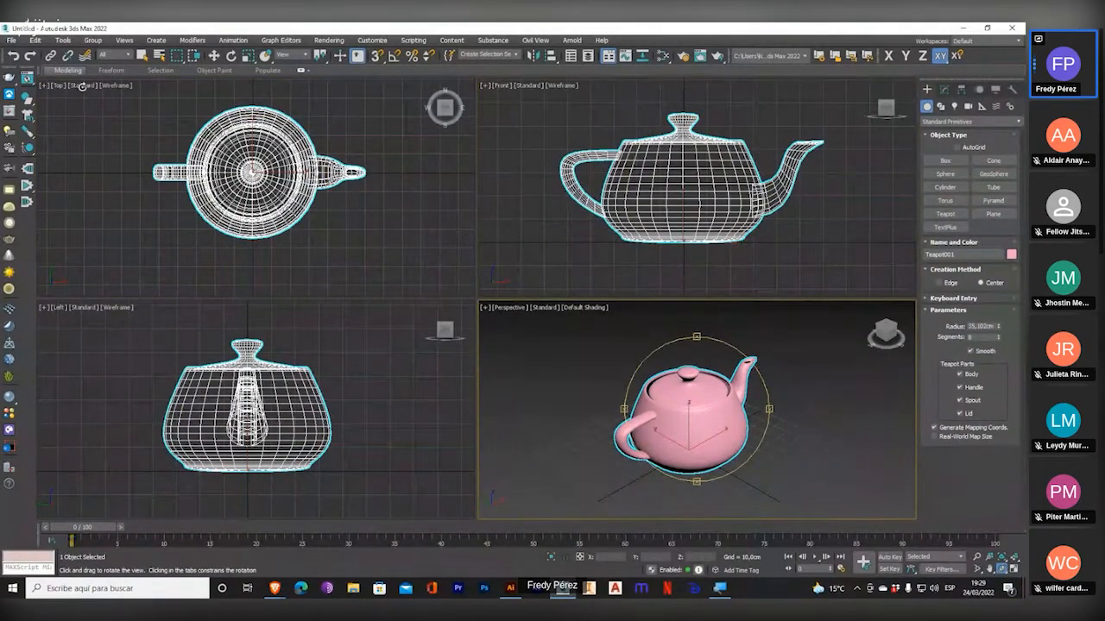
pyautogui.press('super')
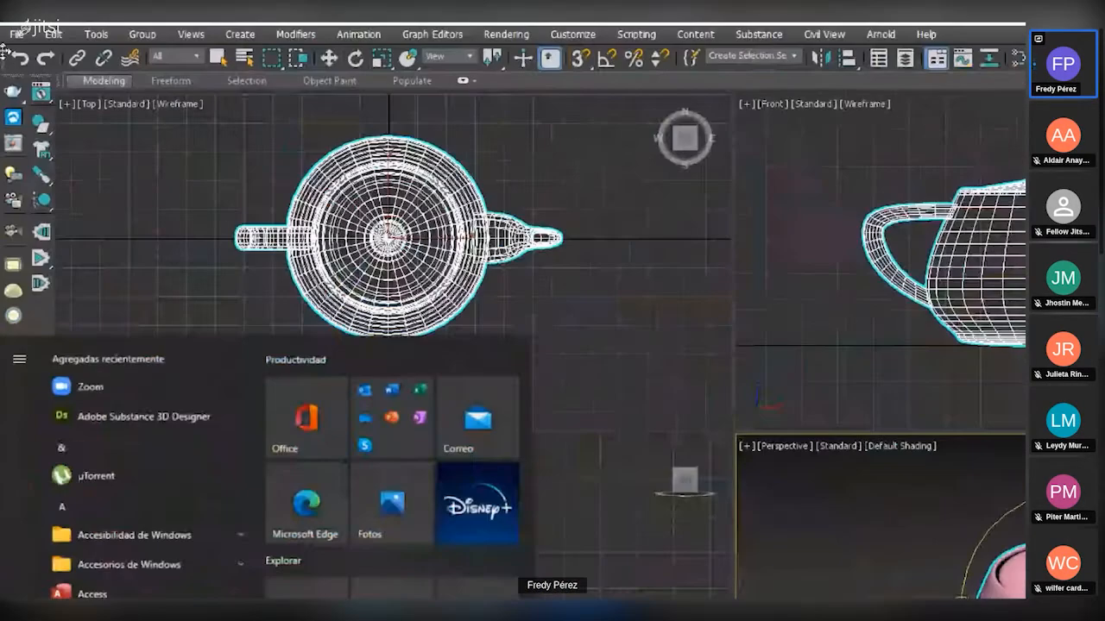
# Set the Perspective viewport's display quality to DX Mode.
pyautogui.press('super+plus')
pyautogui.rightClick(96, 150)
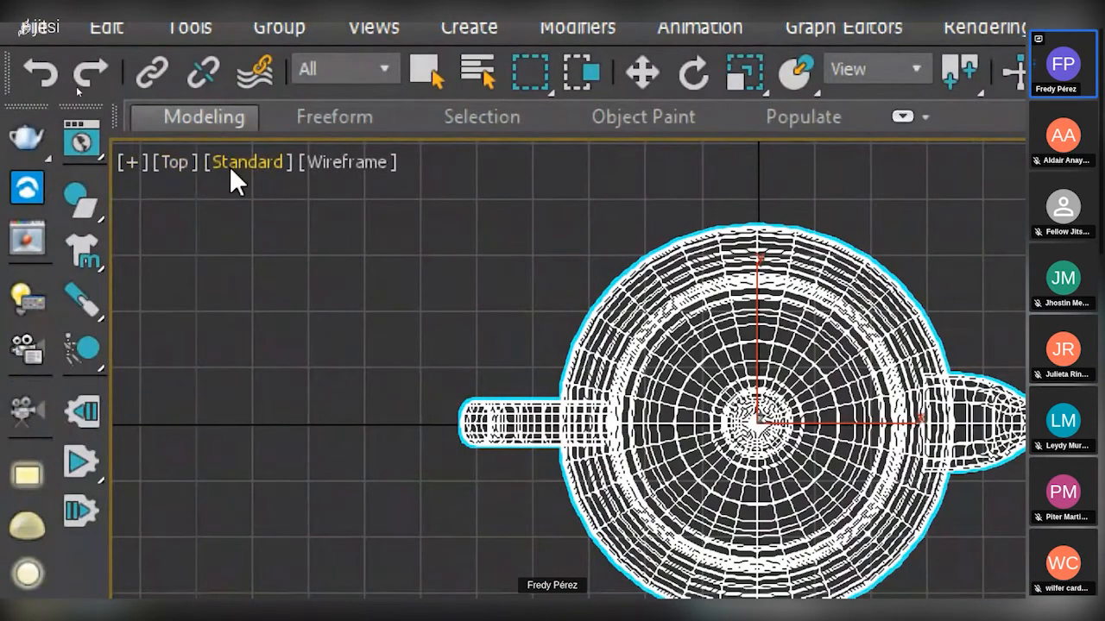
pyautogui.click(232, 164)
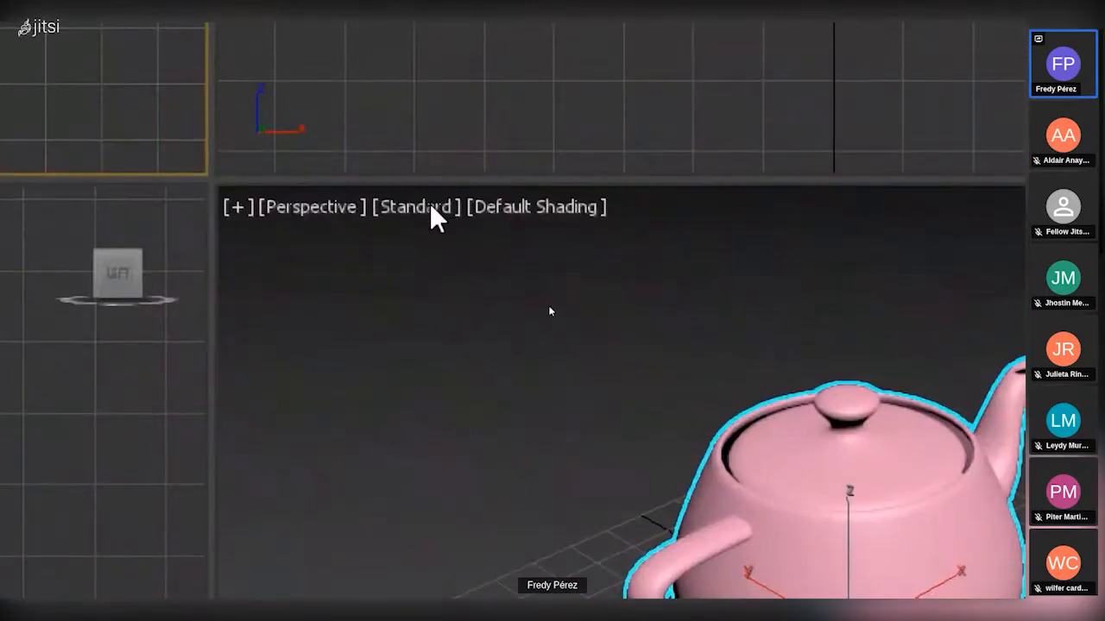
pyautogui.click(516, 289)
pyautogui.click(450, 431)
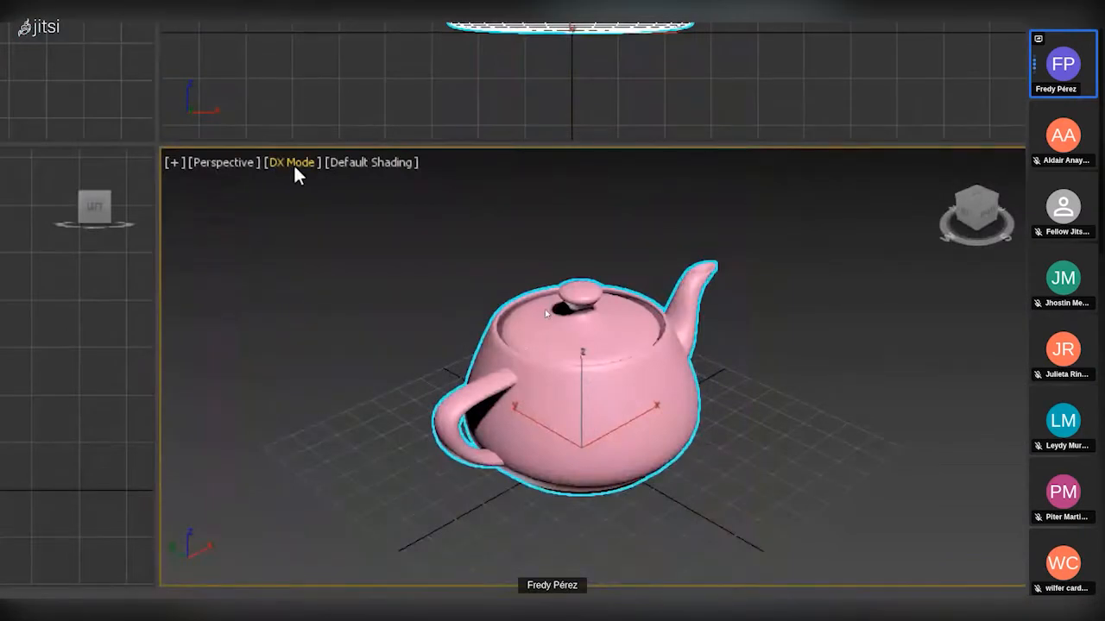
# Examine the Perspective viewport's Lighting and Shadows options and the Display Performance settings in Viewport Configuration.
pyautogui.click(292, 166)
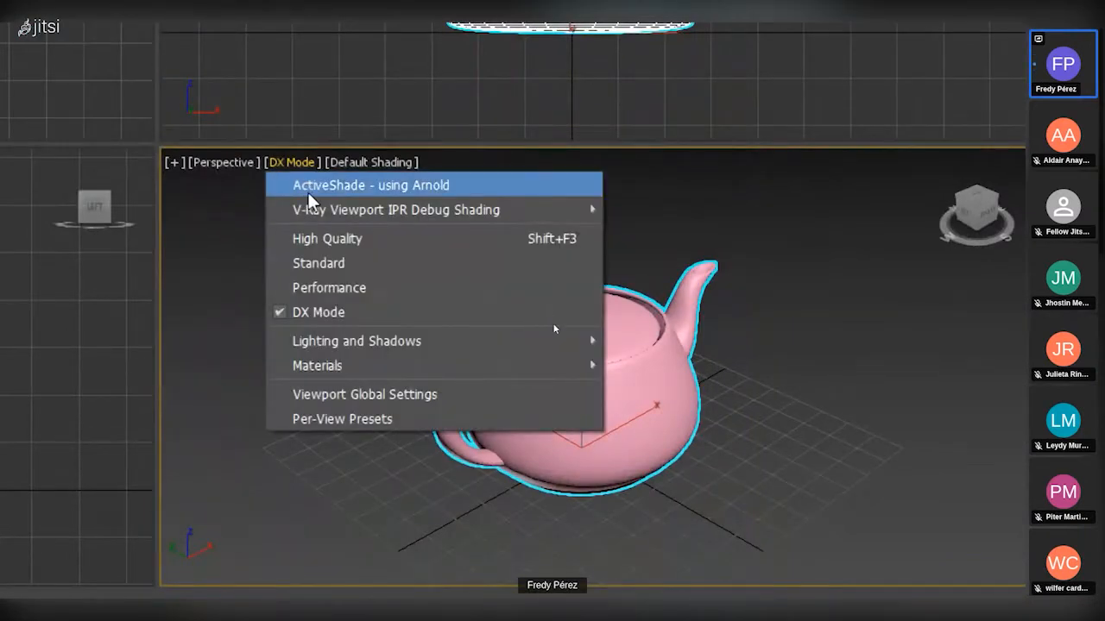
pyautogui.moveTo(380, 343)
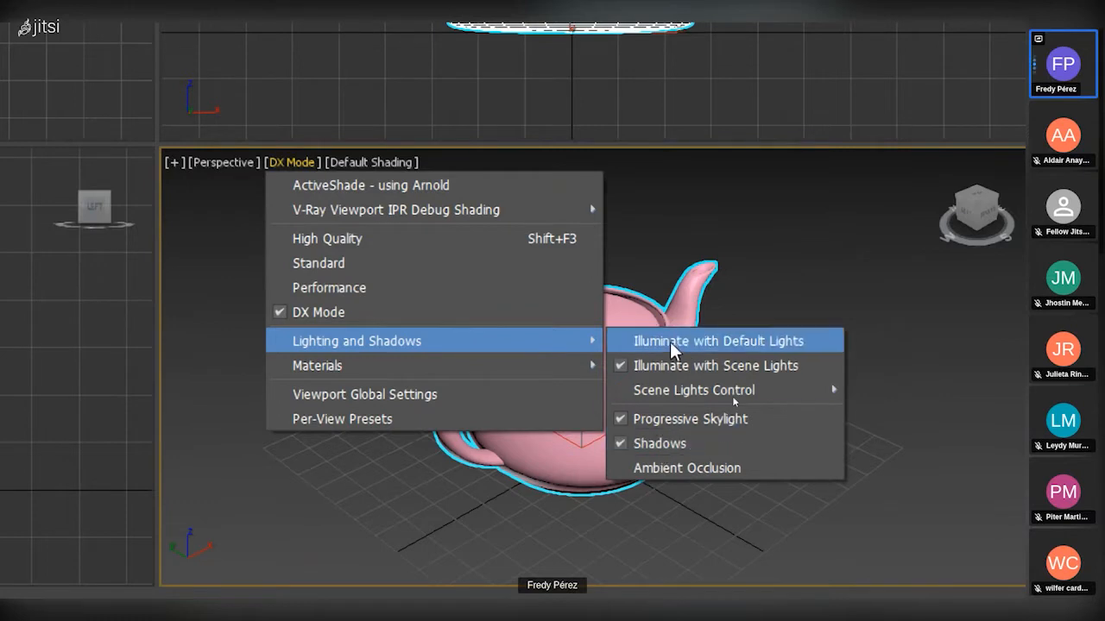
pyautogui.moveTo(661, 395)
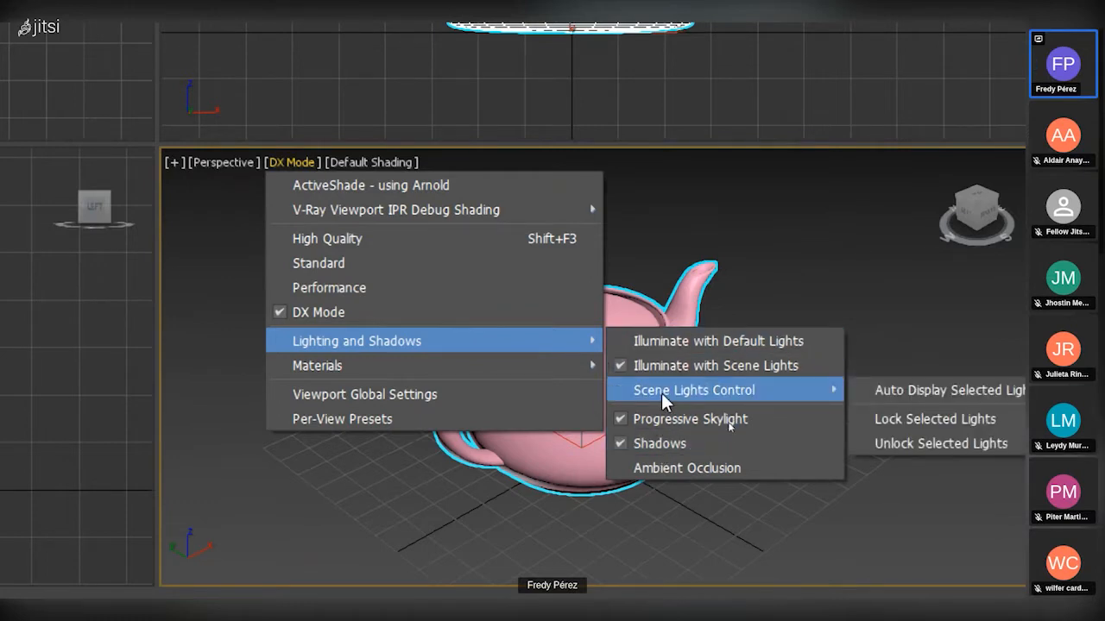
pyautogui.moveTo(451, 365)
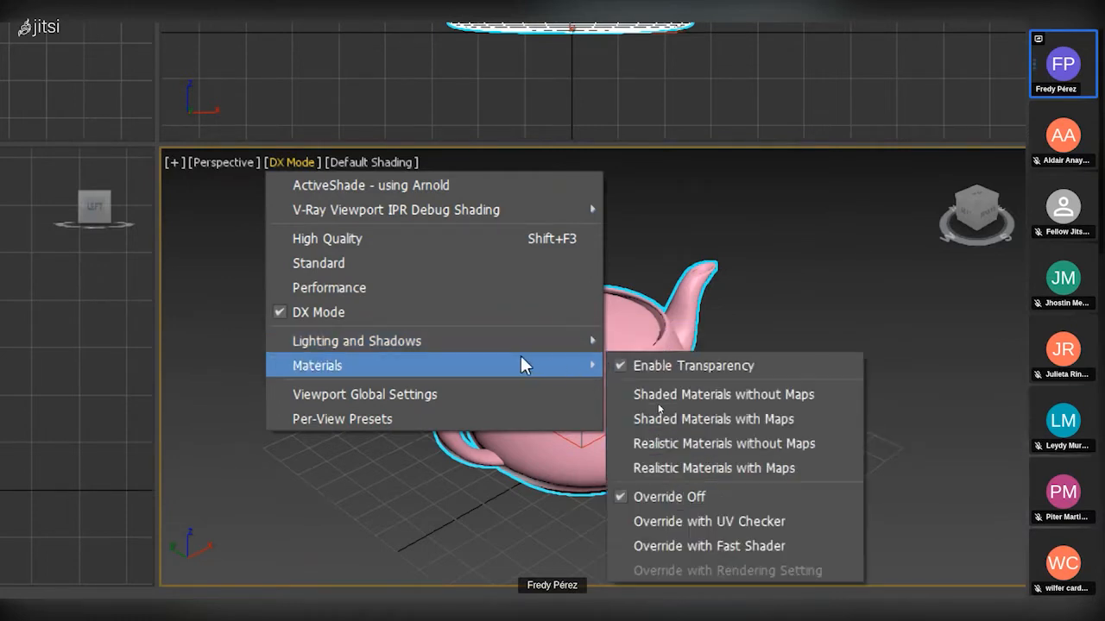
pyautogui.click(409, 402)
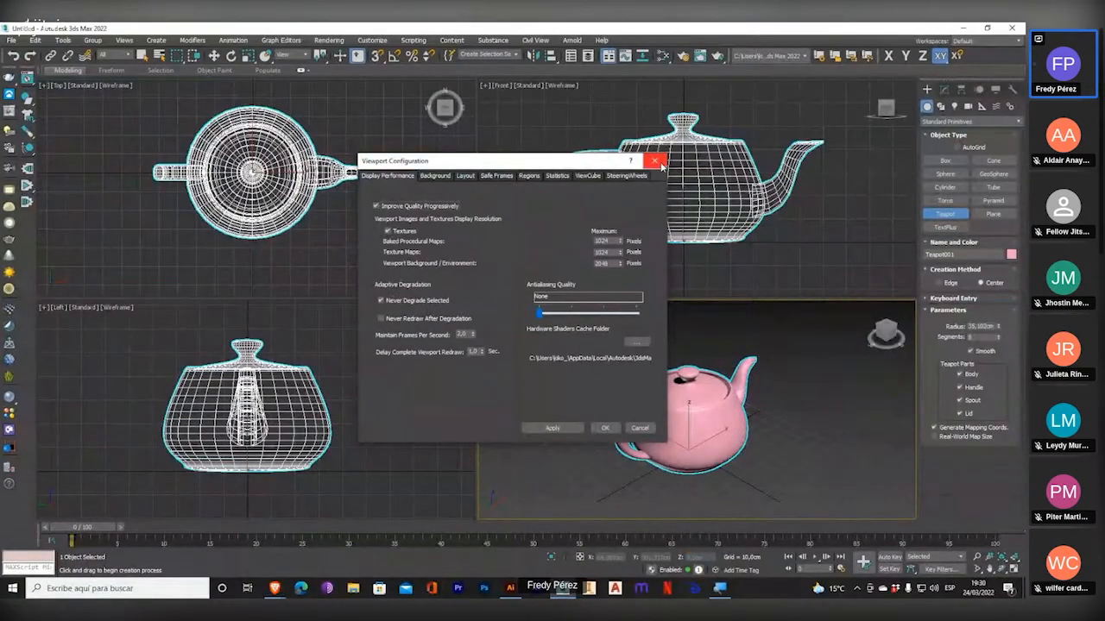
pyautogui.click(654, 160)
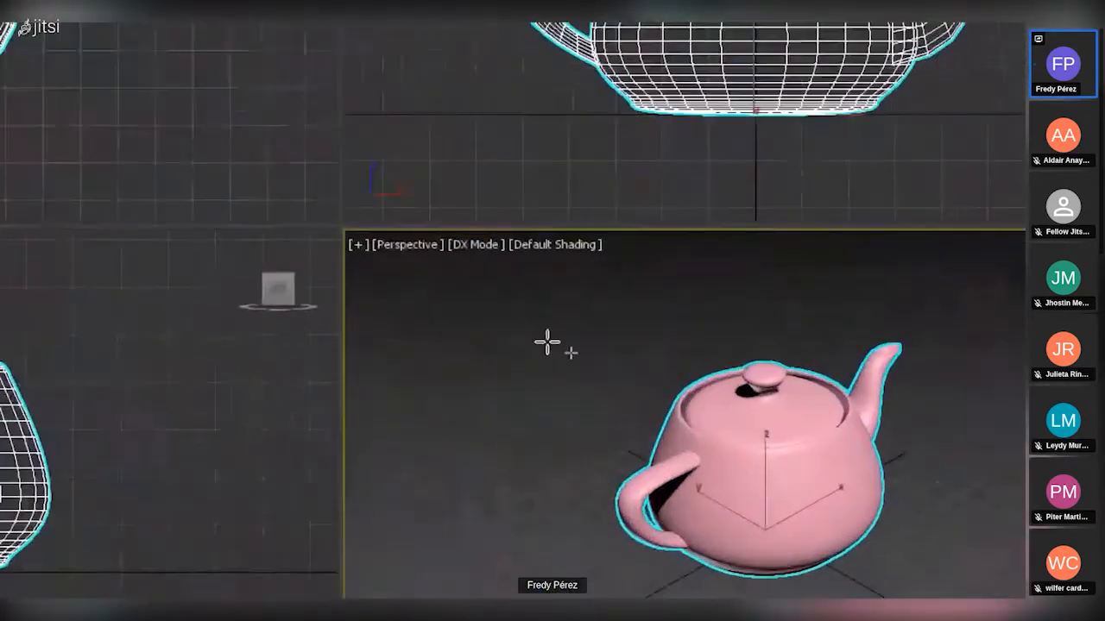
# Set the Perspective viewport to High Quality and create a large plane beneath the teapot in the Top viewport.
pyautogui.click(543, 308)
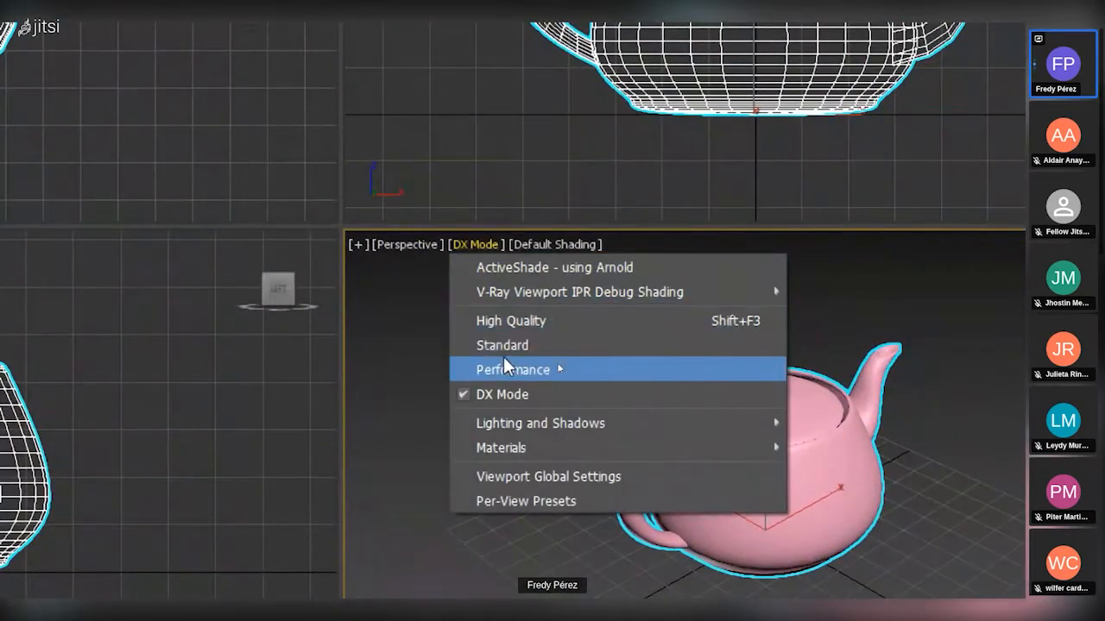
pyautogui.click(514, 321)
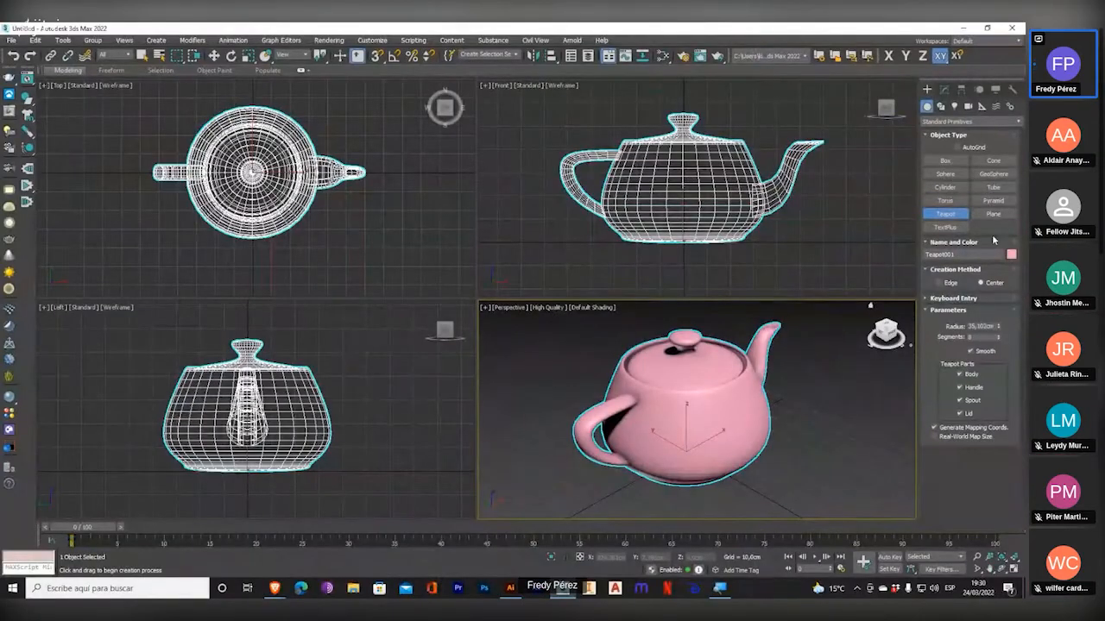
pyautogui.click(994, 213)
pyautogui.click(352, 185)
pyautogui.scroll(-5, 352, 185)
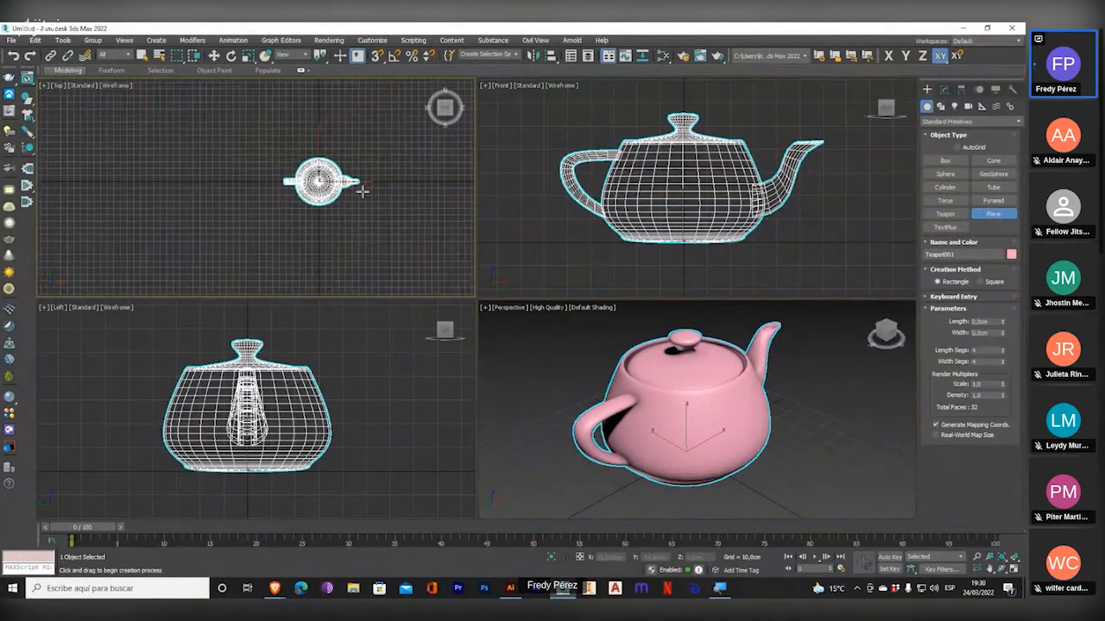
pyautogui.moveTo(171, 86); pyautogui.dragTo(469, 298)
pyautogui.moveTo(392, 250); pyautogui.dragTo(326, 250, button='middle')
pyautogui.rightClick(325, 250)
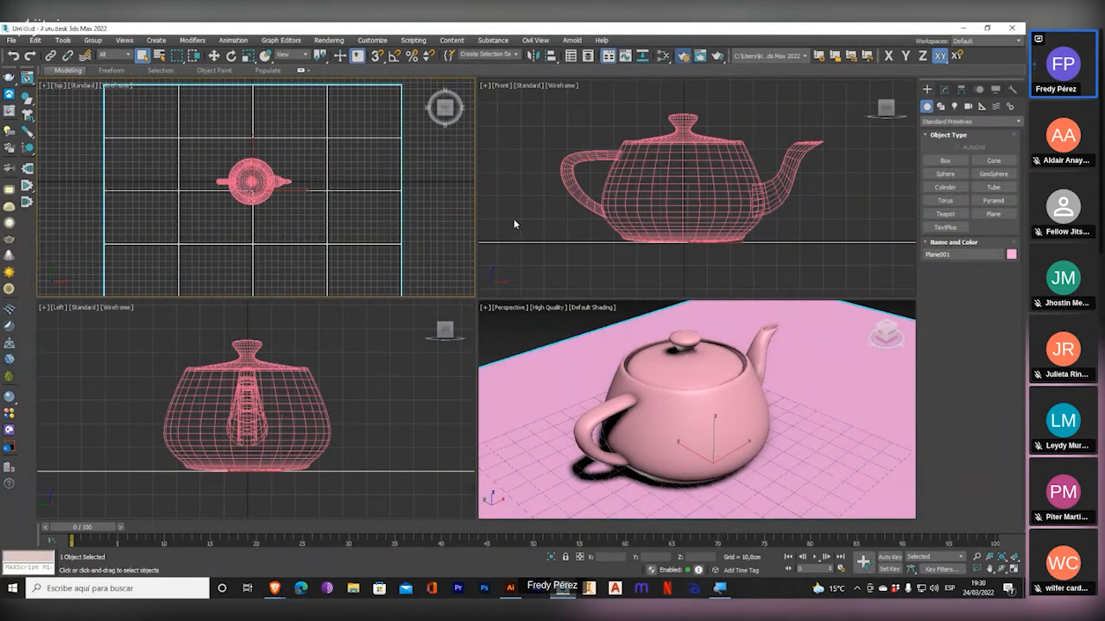
# Switch the production renderer to V-Ray 5, update 2.2, in Render Setup and make the Perspective viewport active.
pyautogui.click(682, 55)
pyautogui.click(721, 109)
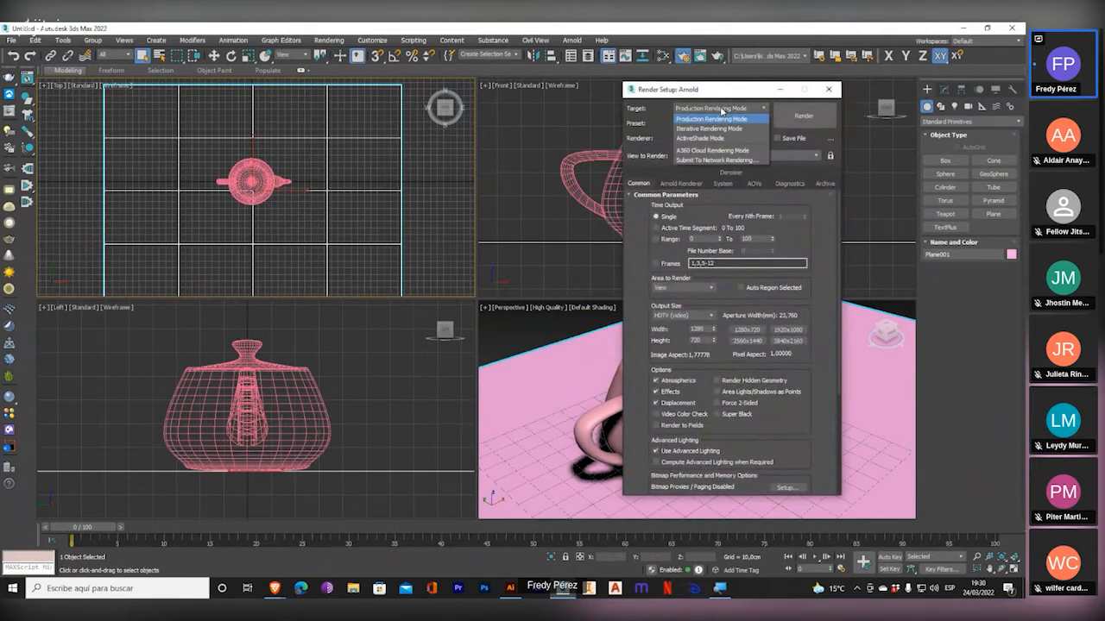
pyautogui.click(647, 110)
pyautogui.click(732, 140)
pyautogui.click(706, 188)
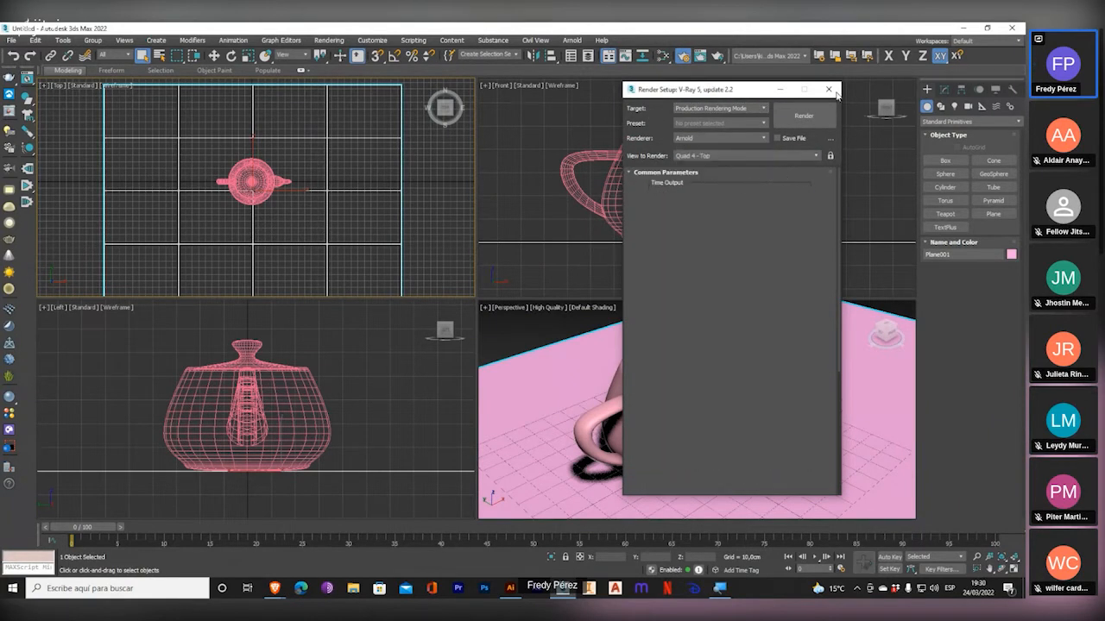
pyautogui.click(828, 90)
pyautogui.click(522, 323)
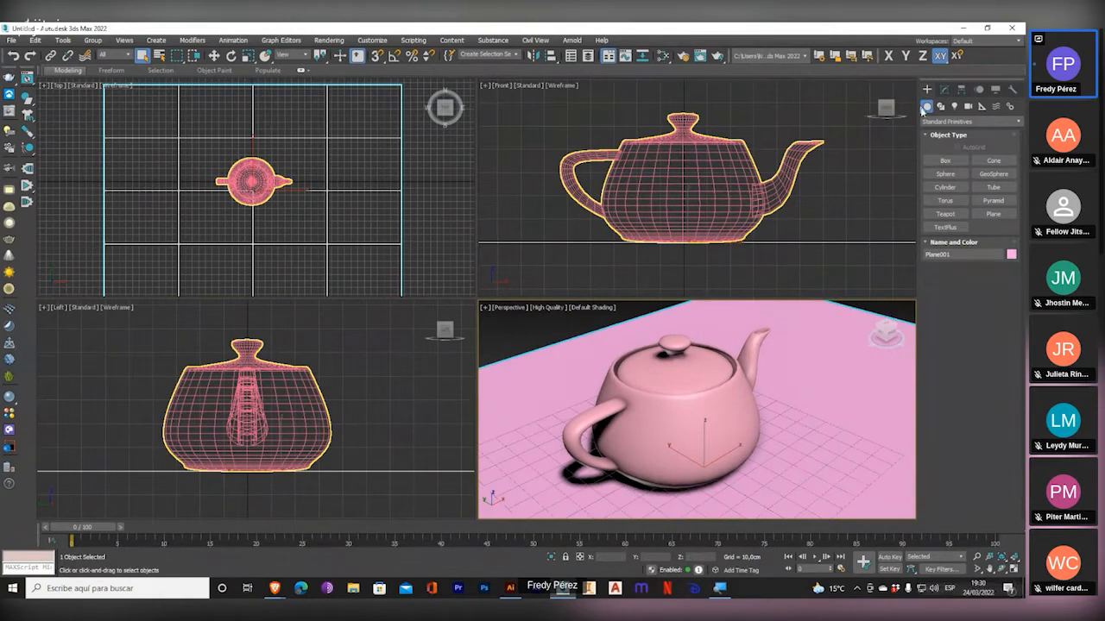
# Place a VRayLight of type Dome near a corner of the plane in the Top viewport.
pyautogui.click(939, 107)
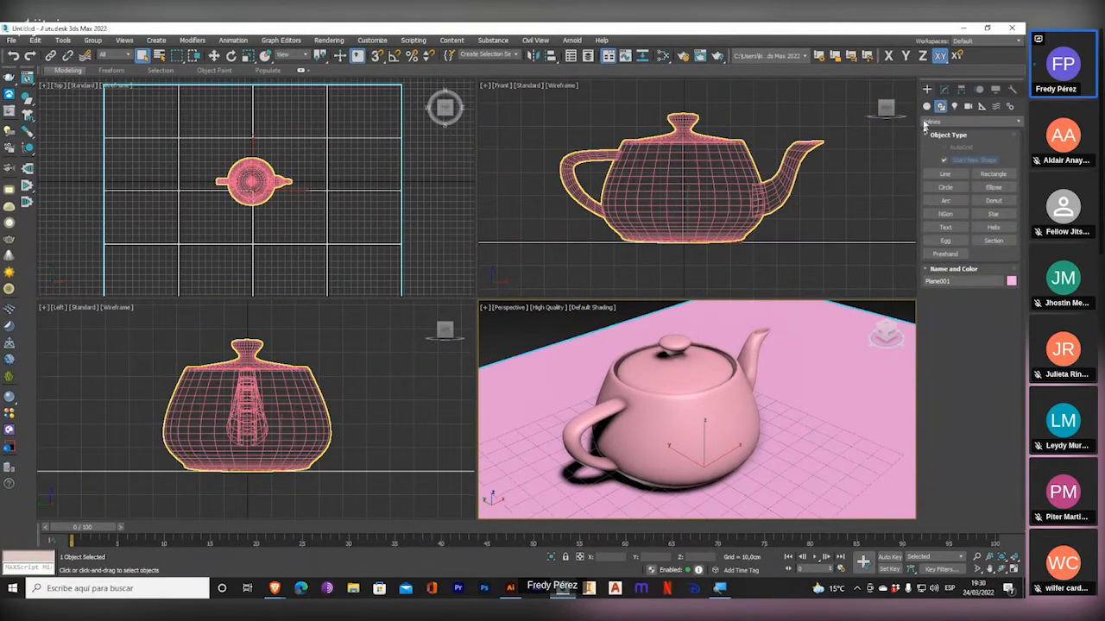
pyautogui.click(955, 106)
pyautogui.click(948, 122)
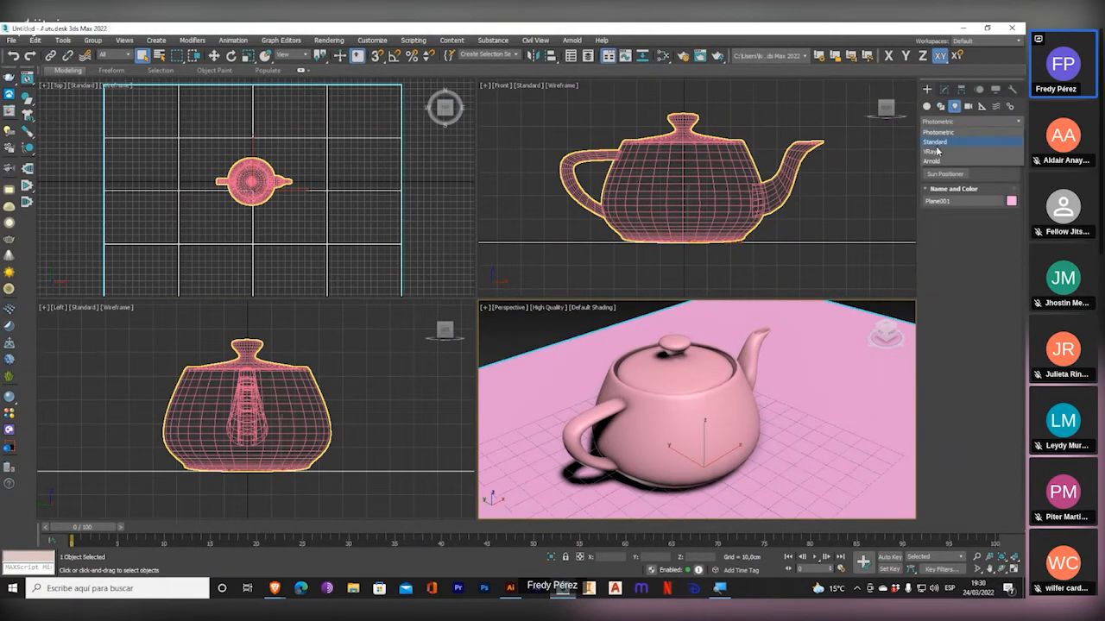
pyautogui.click(937, 156)
pyautogui.click(955, 162)
pyautogui.click(1001, 230)
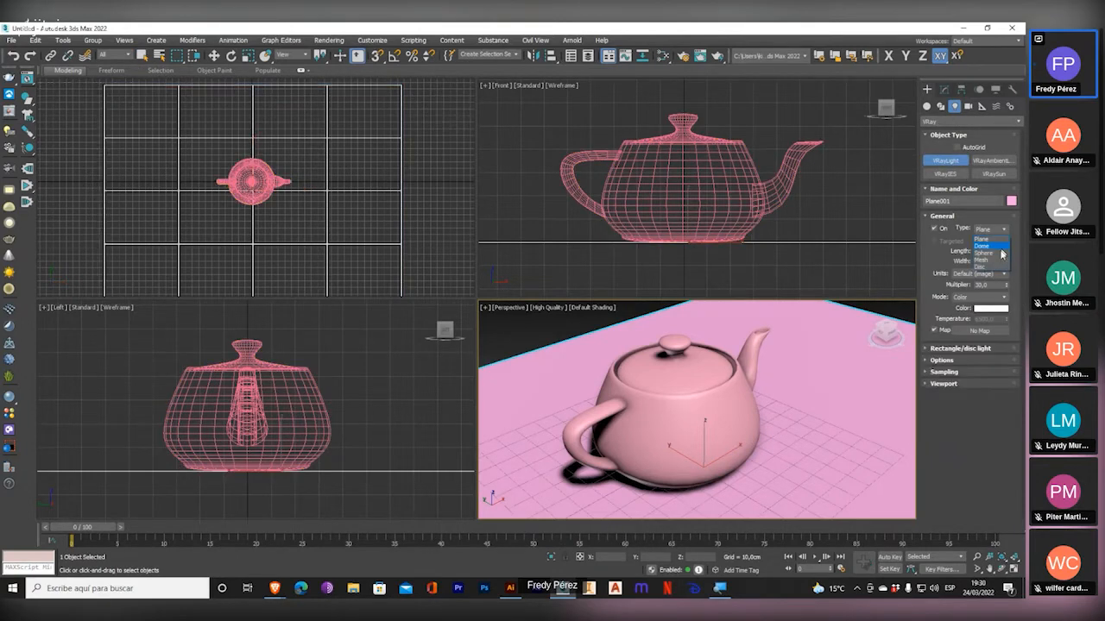
pyautogui.click(987, 248)
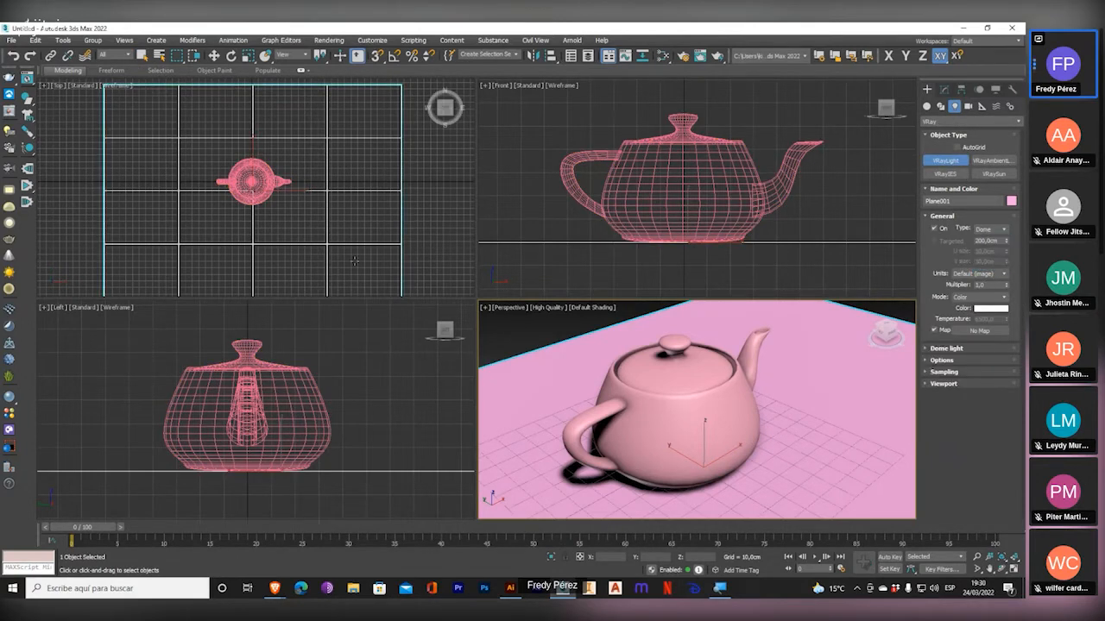
pyautogui.moveTo(390, 277); pyautogui.dragTo(379, 206, button='middle')
pyautogui.click(379, 207)
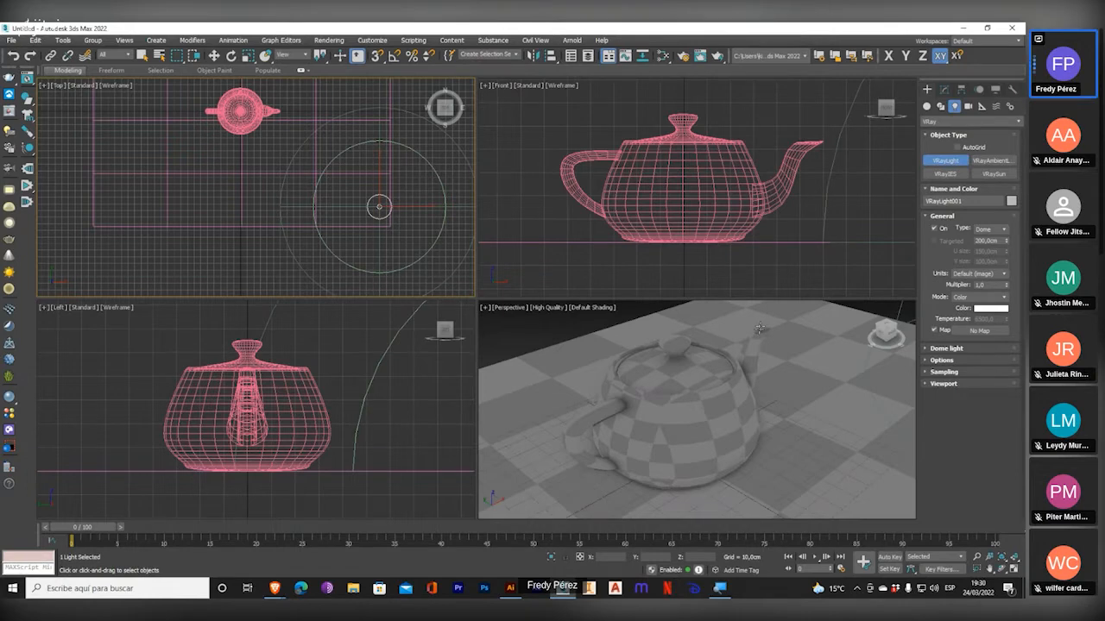
# Show the Perspective view as a live V-Ray Viewport IPR render and maximize that viewport.
pyautogui.middleClick(835, 486)
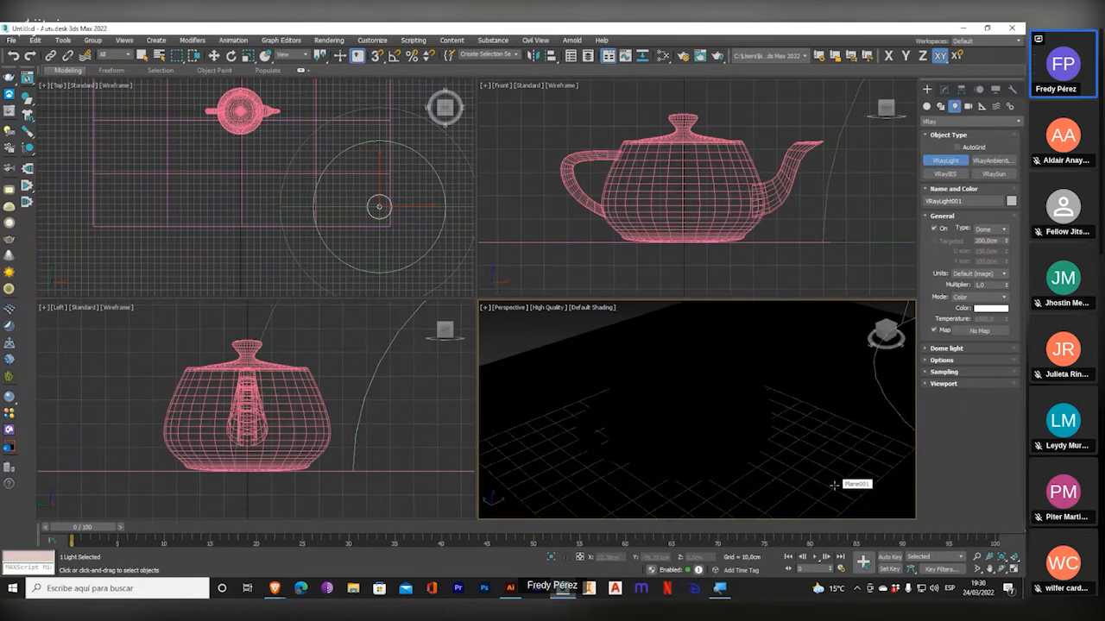
pyautogui.rightClick(834, 486)
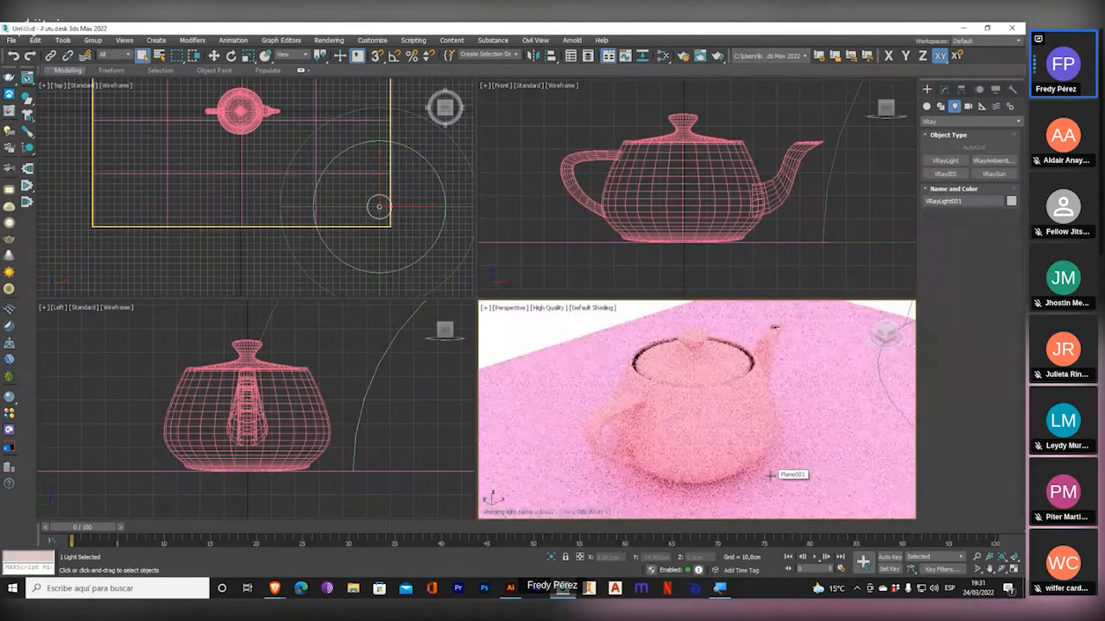
pyautogui.click(1014, 569)
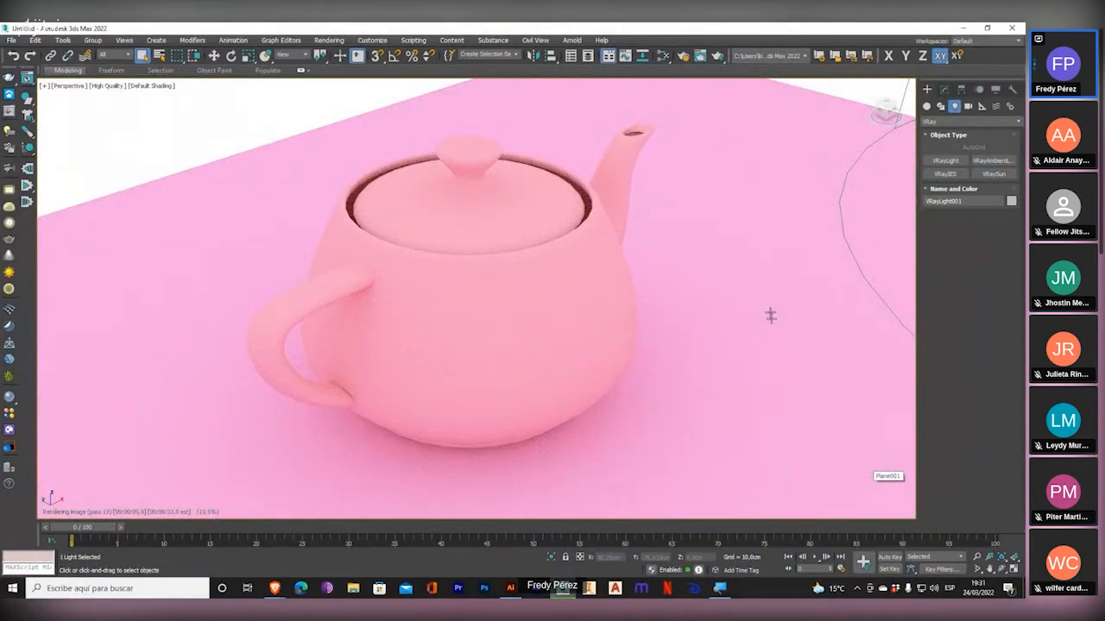
pyautogui.click(113, 87)
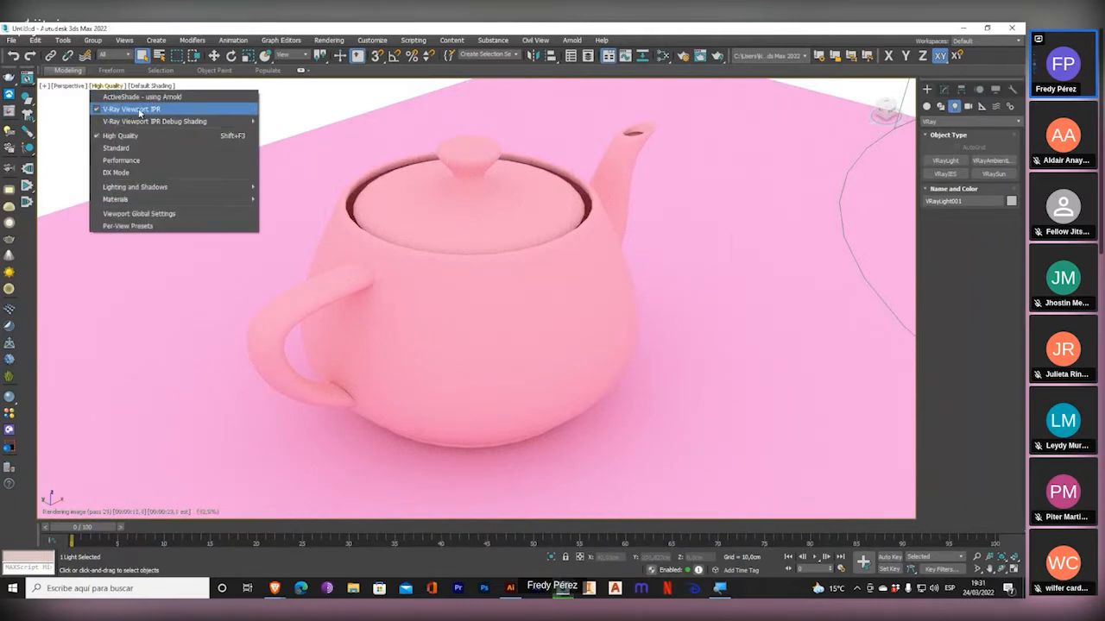
pyautogui.click(385, 34)
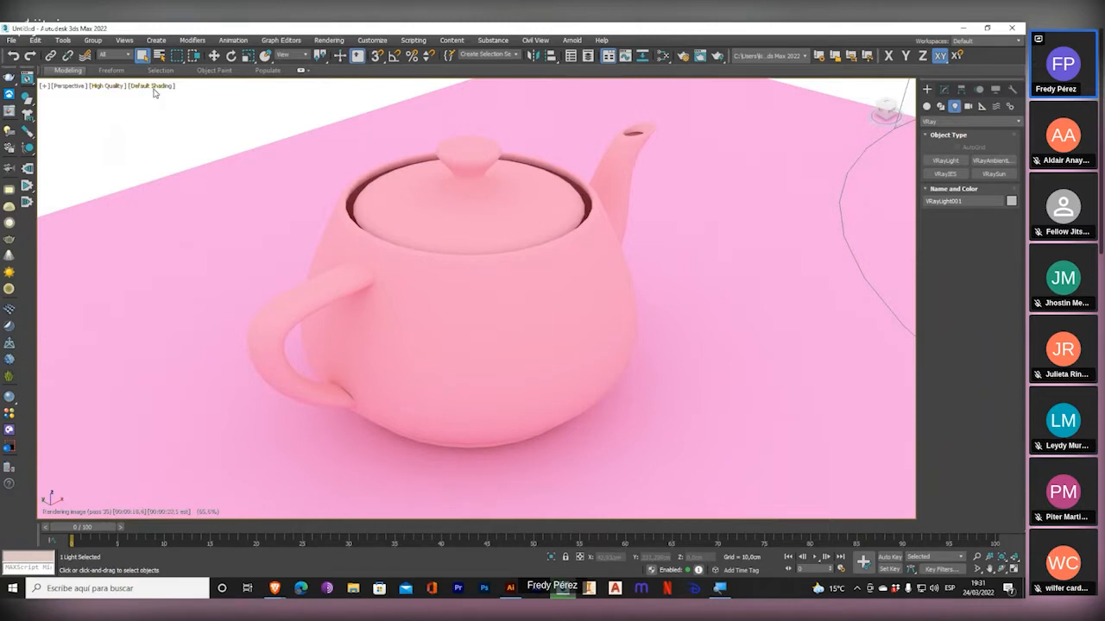
# Turn off V-Ray Viewport IPR, set the Perspective viewport to Standard quality, and restore the four-viewport layout.
pyautogui.click(106, 86)
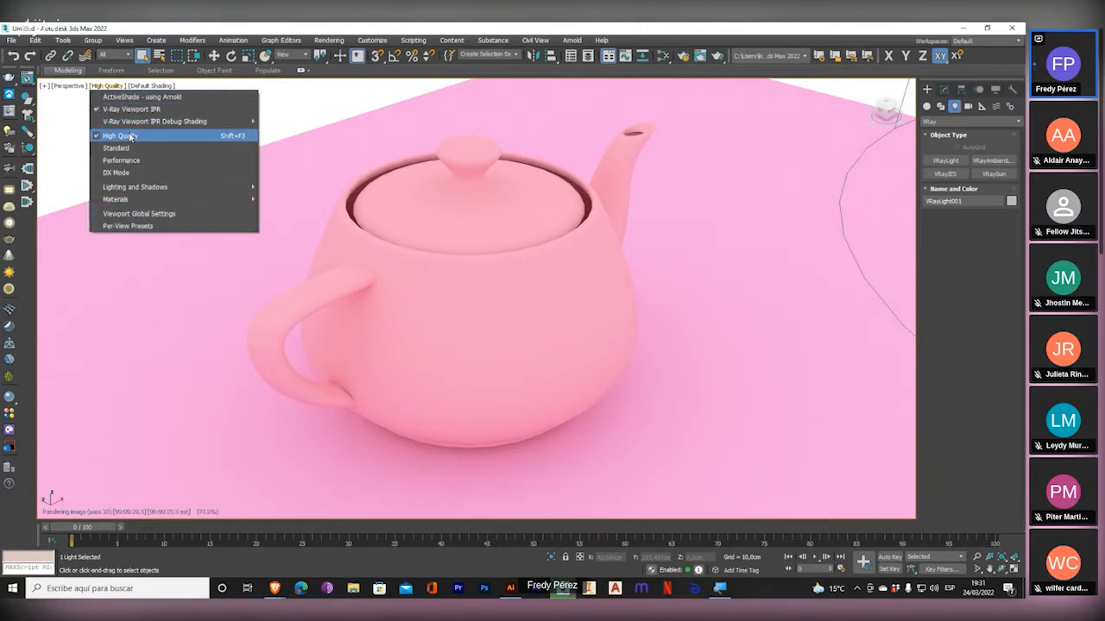
pyautogui.click(129, 120)
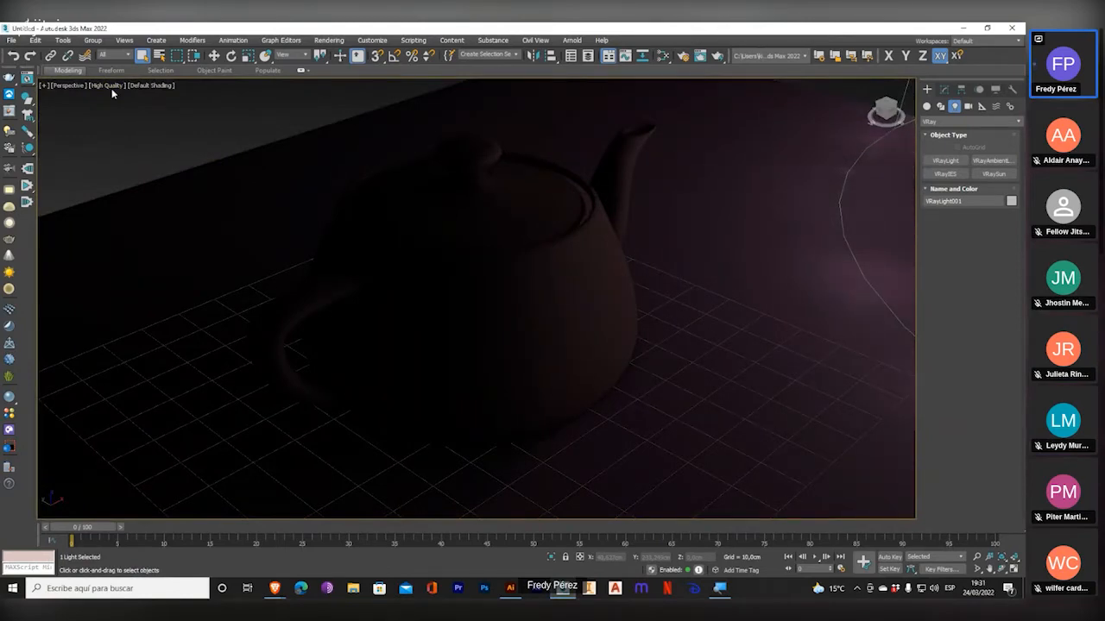
pyautogui.click(103, 86)
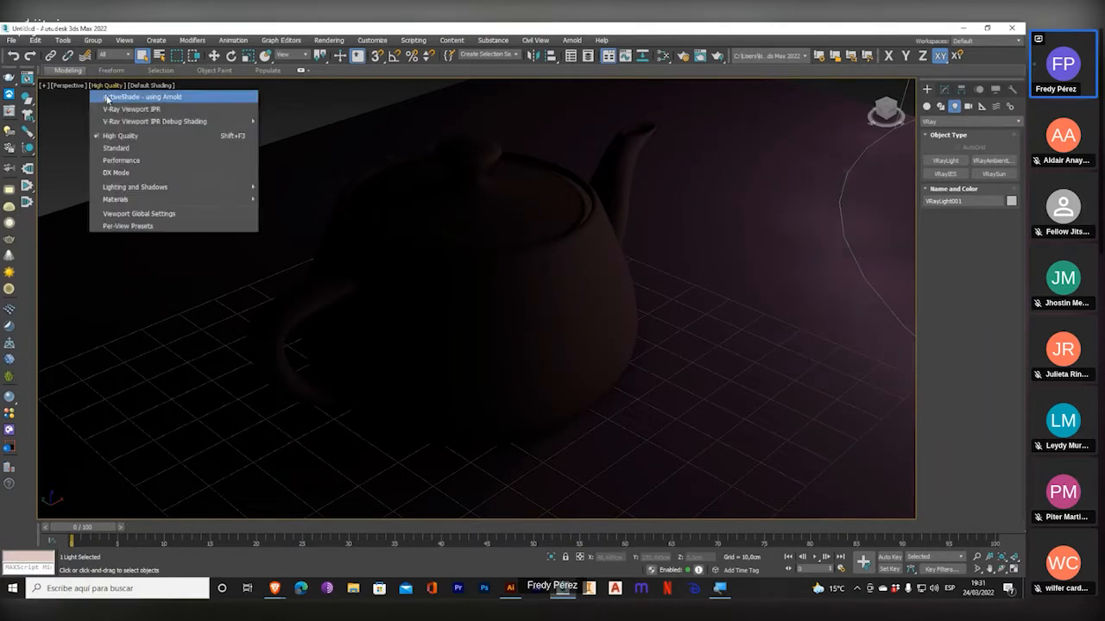
pyautogui.click(131, 148)
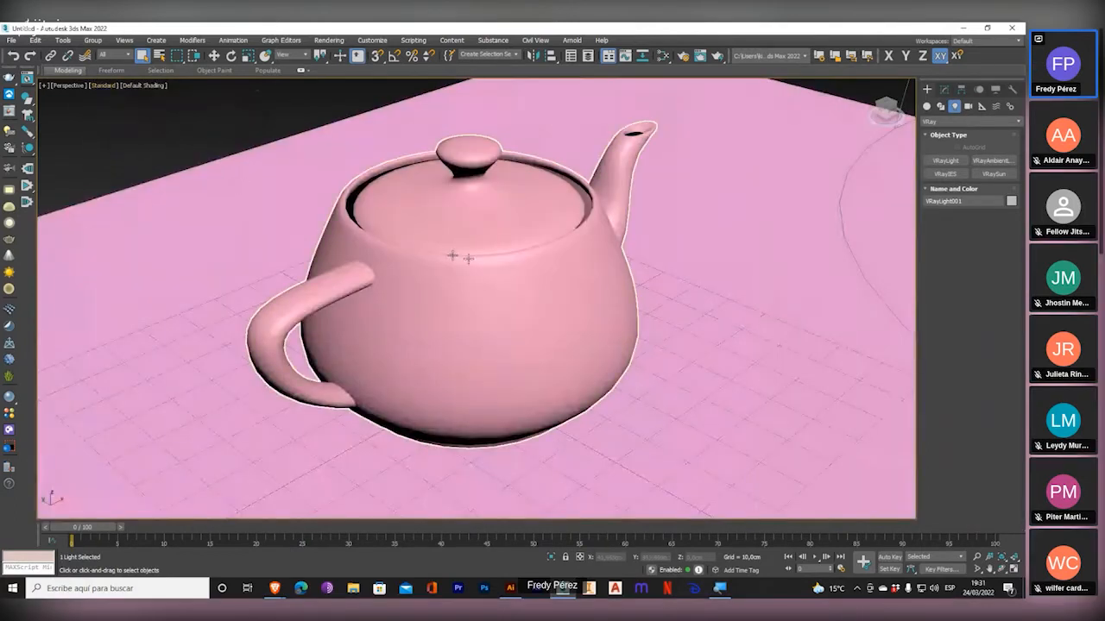
pyautogui.click(1015, 569)
# Delete the V-Ray dome light and recentre the teapot and plane in the Top viewport.
pyautogui.moveTo(305, 187); pyautogui.dragTo(292, 188, button='middle')
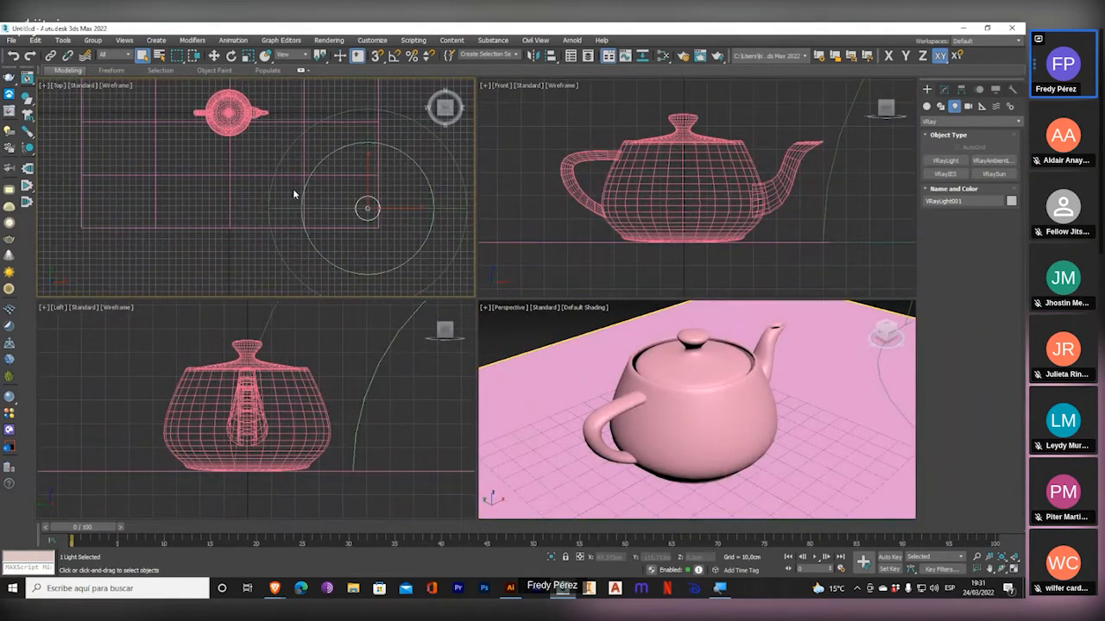
pyautogui.rightClick(317, 195)
pyautogui.click(454, 25)
pyautogui.press('Delete')
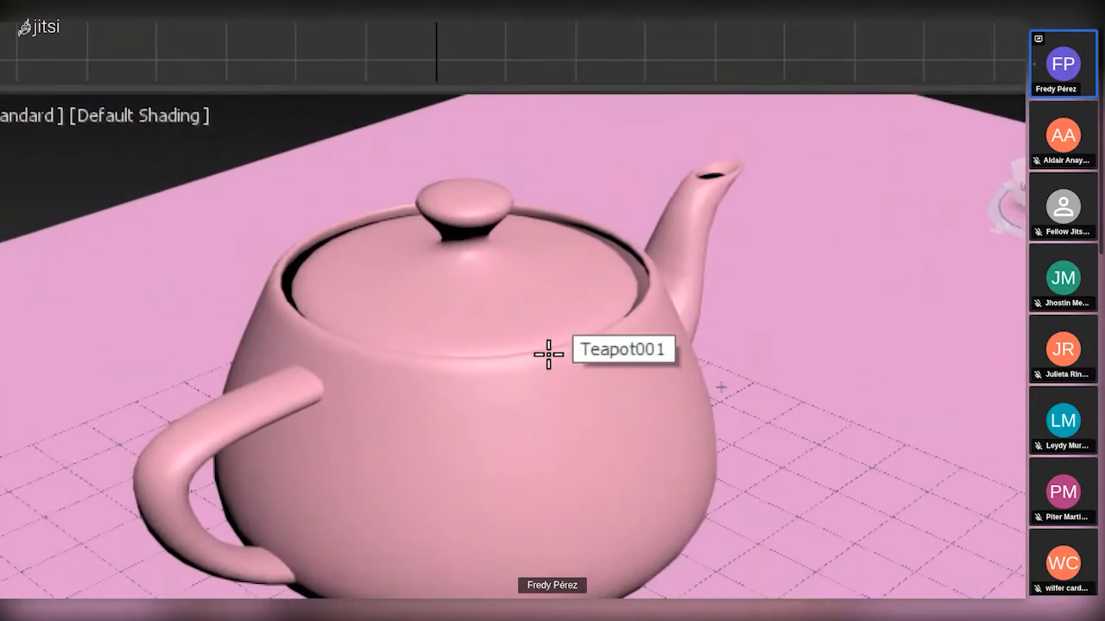
pyautogui.press('super+minus')
pyautogui.press('super+minus')
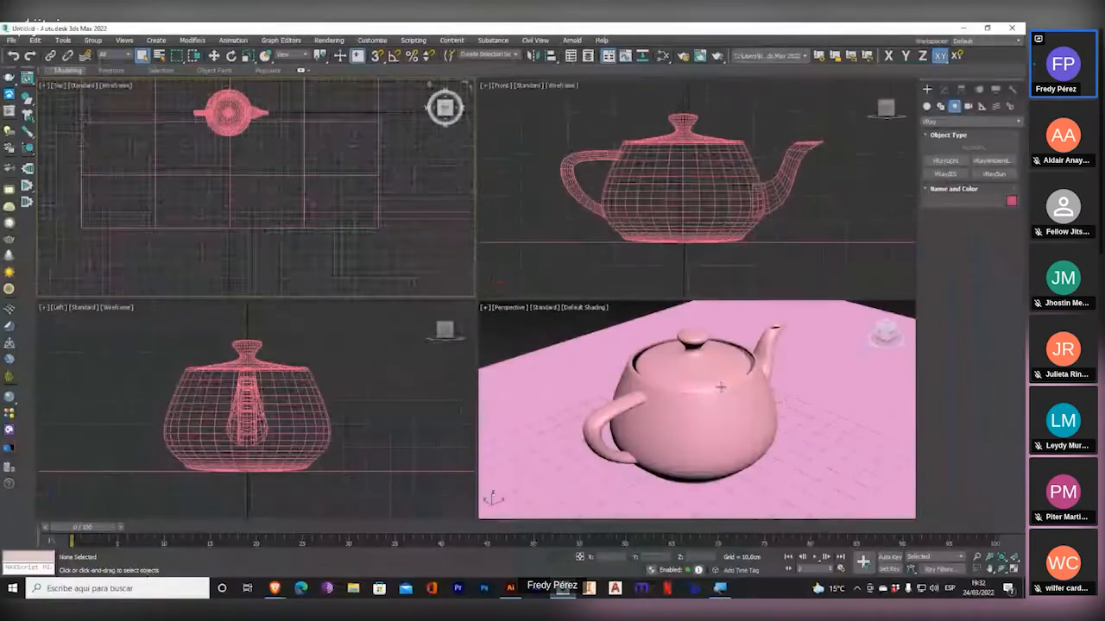
pyautogui.moveTo(302, 162); pyautogui.dragTo(313, 239, button='middle')
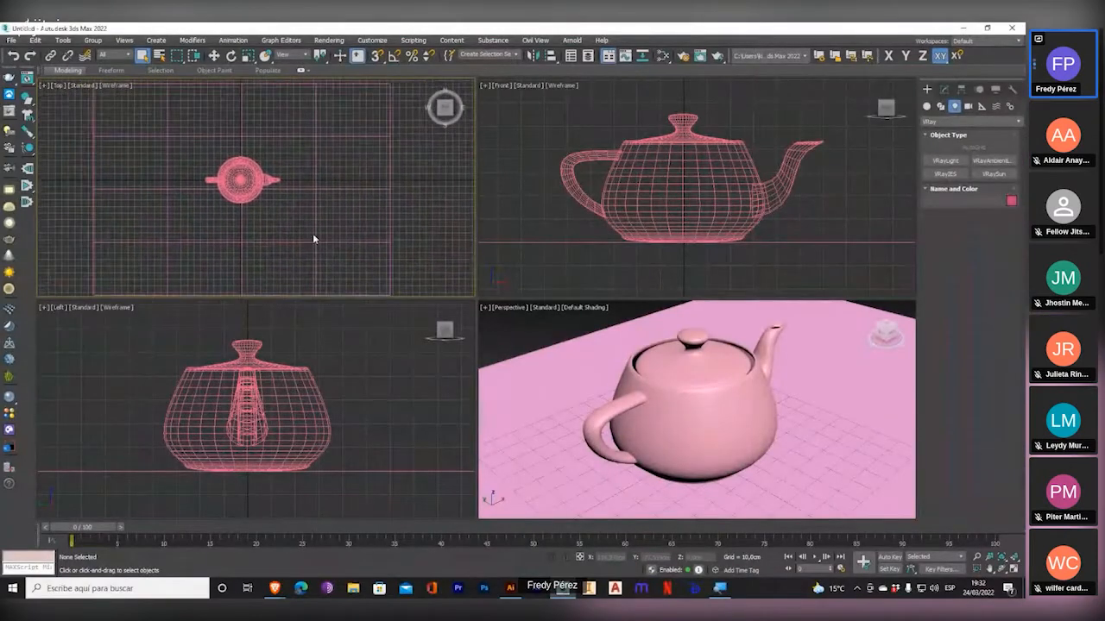
pyautogui.press('super+plus')
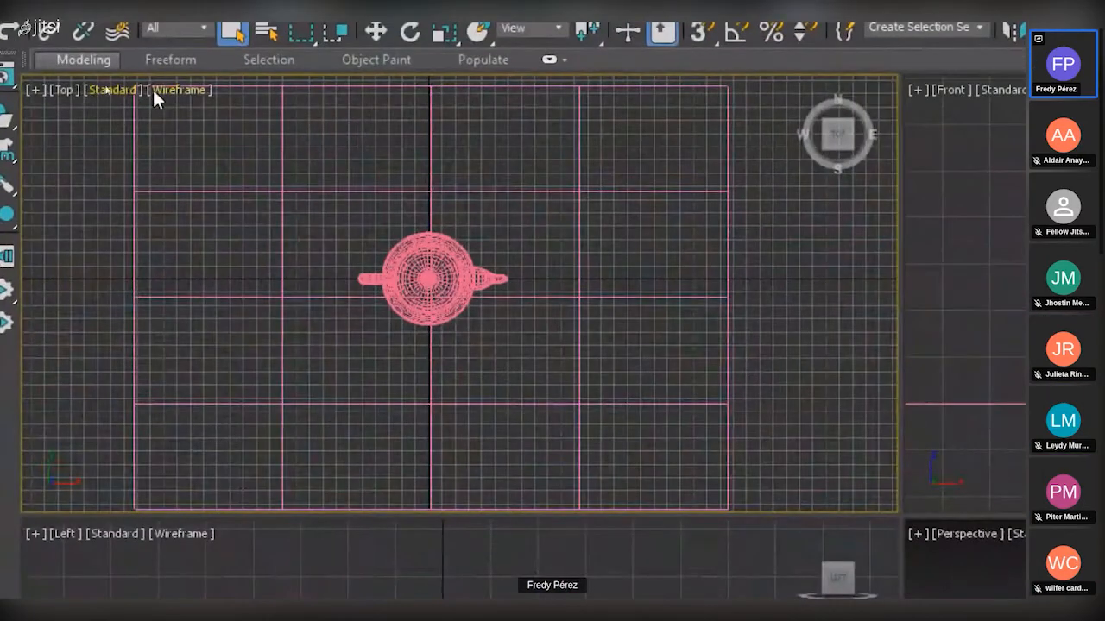
# Set the Top viewport to Default Shading, with the teapot framed close up.
pyautogui.click(182, 90)
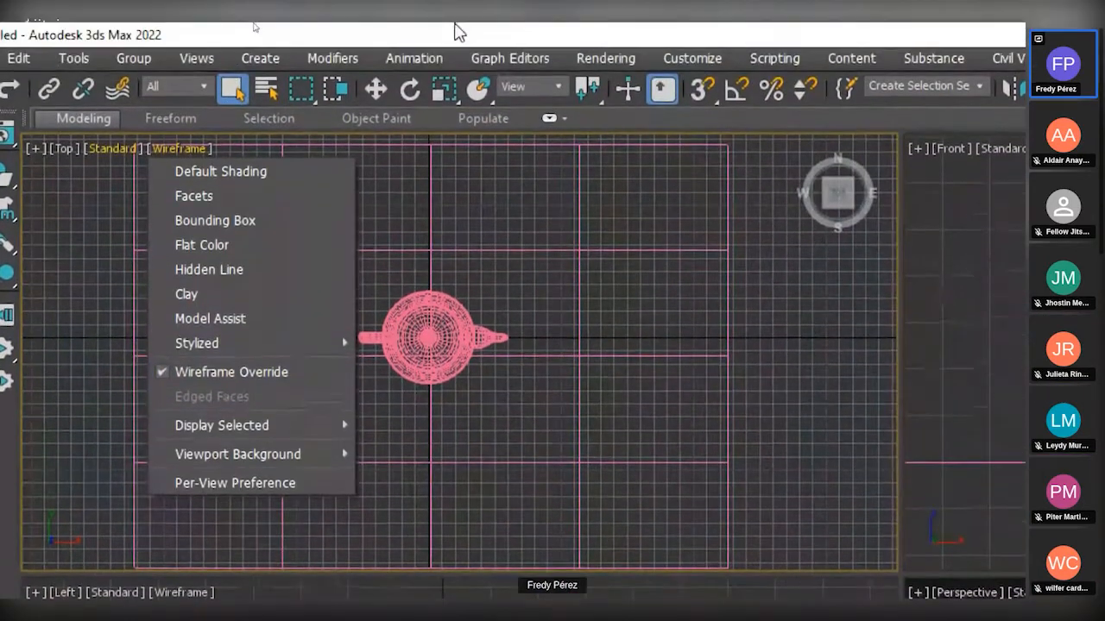
pyautogui.click(179, 89)
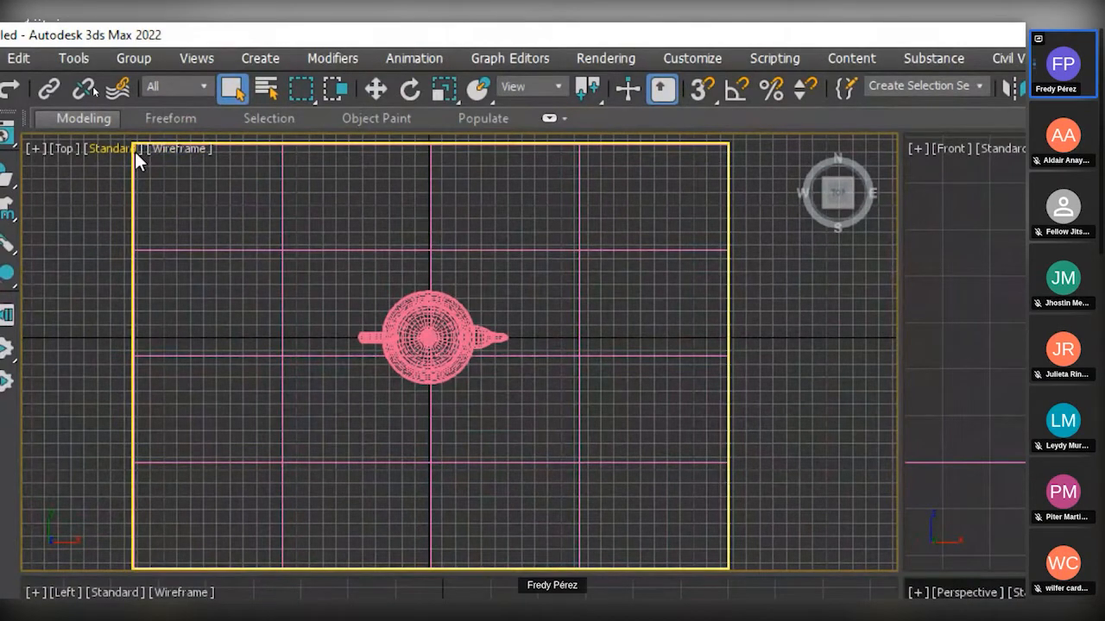
pyautogui.press('super+plus')
pyautogui.click(174, 148)
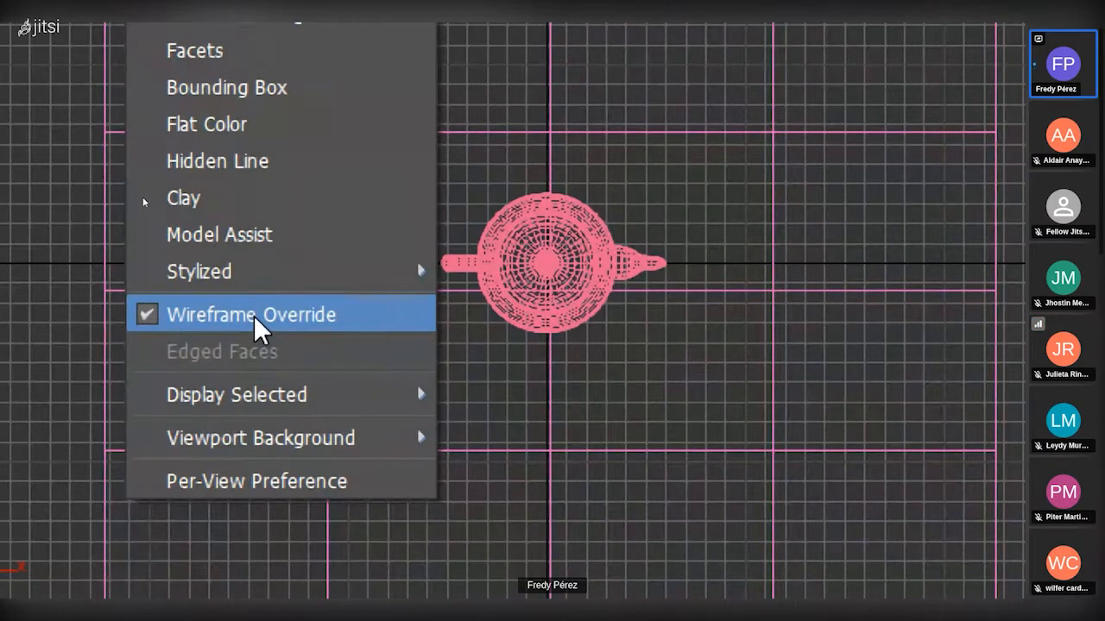
pyautogui.scroll(6, 543, 277)
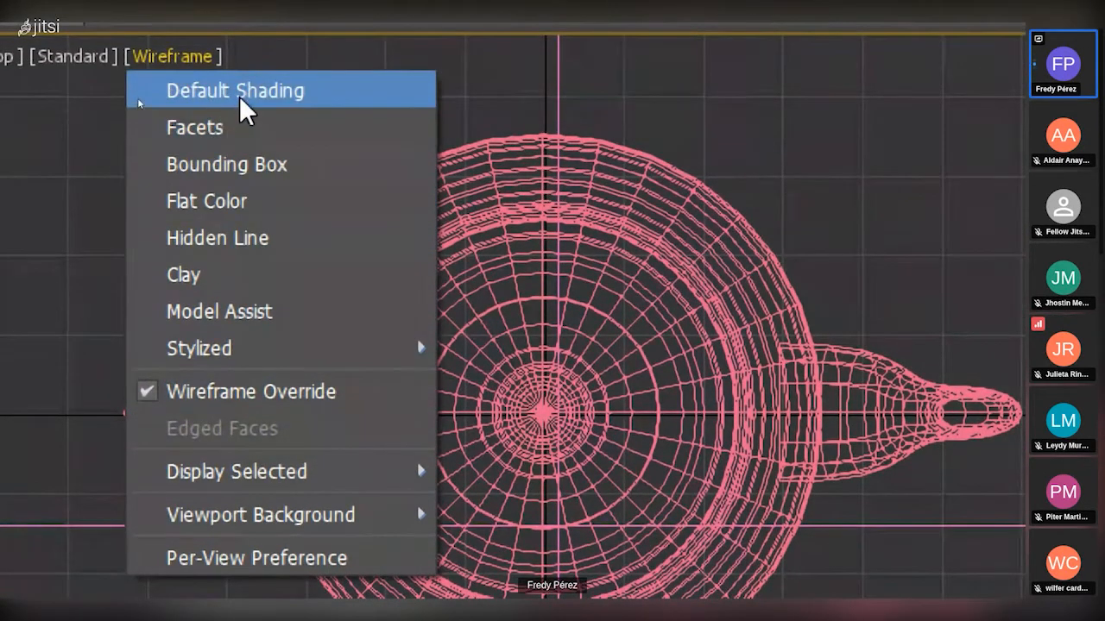
pyautogui.click(237, 93)
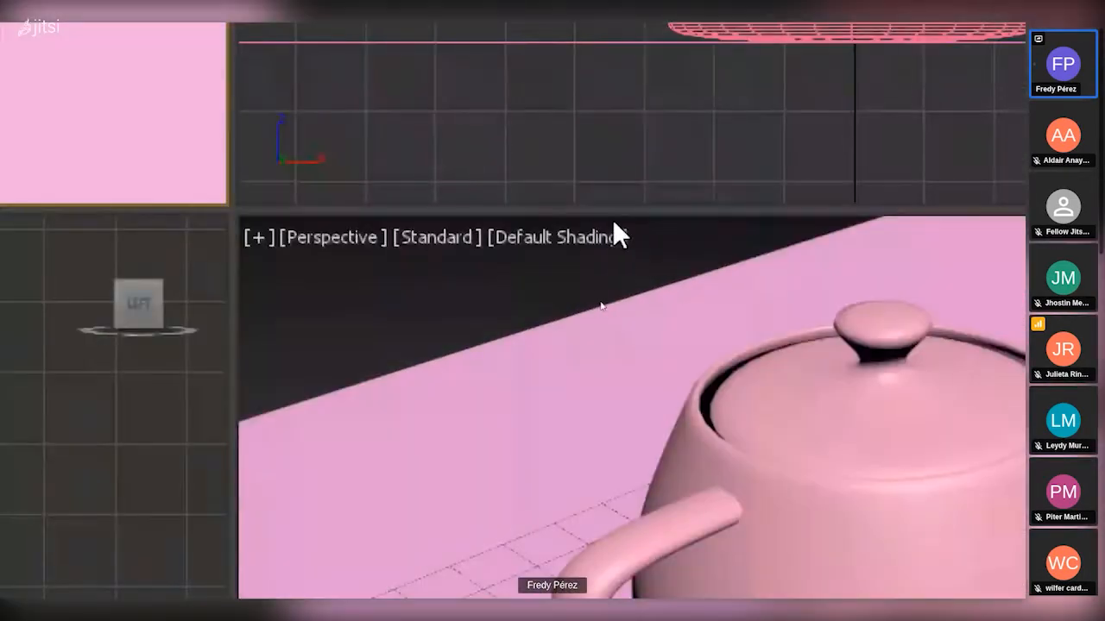
# Switch the Perspective viewport's shading to Facets and then to Bounding Box.
pyautogui.click(583, 233)
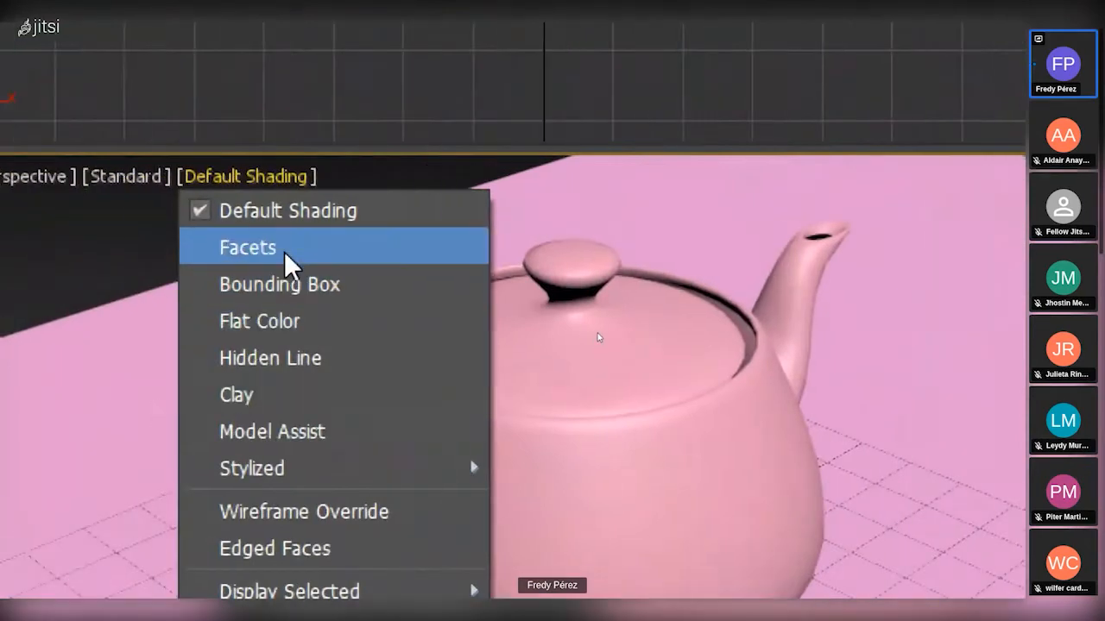
pyautogui.click(285, 251)
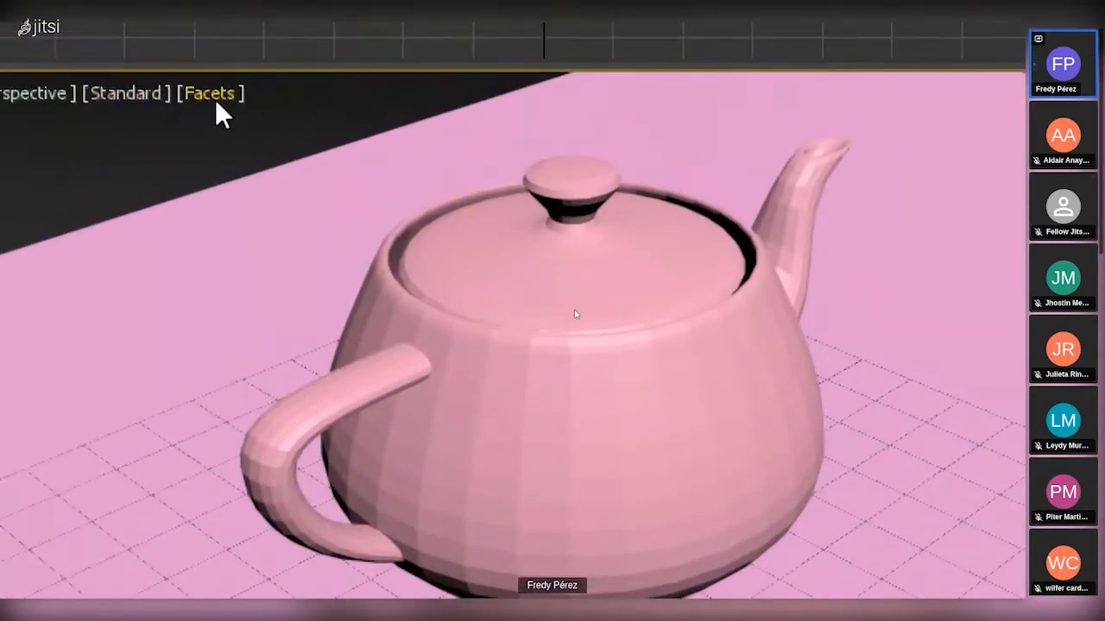
pyautogui.click(226, 90)
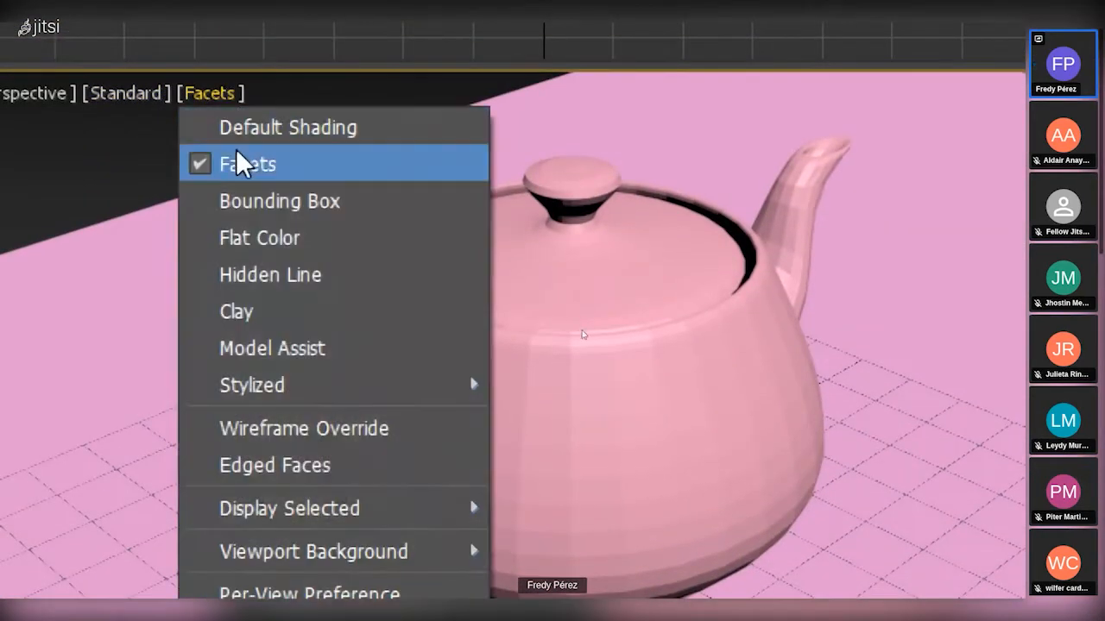
pyautogui.click(276, 204)
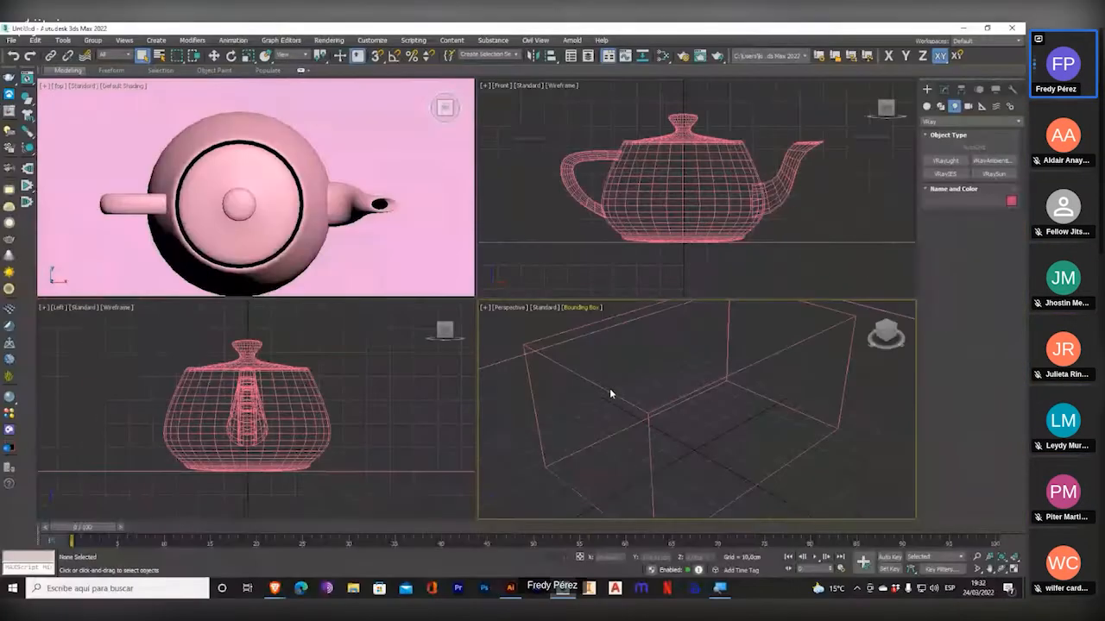
# Return the Top viewport to wireframe display with Wireframe Override.
pyautogui.moveTo(359, 246); pyautogui.dragTo(347, 222, button='middle')
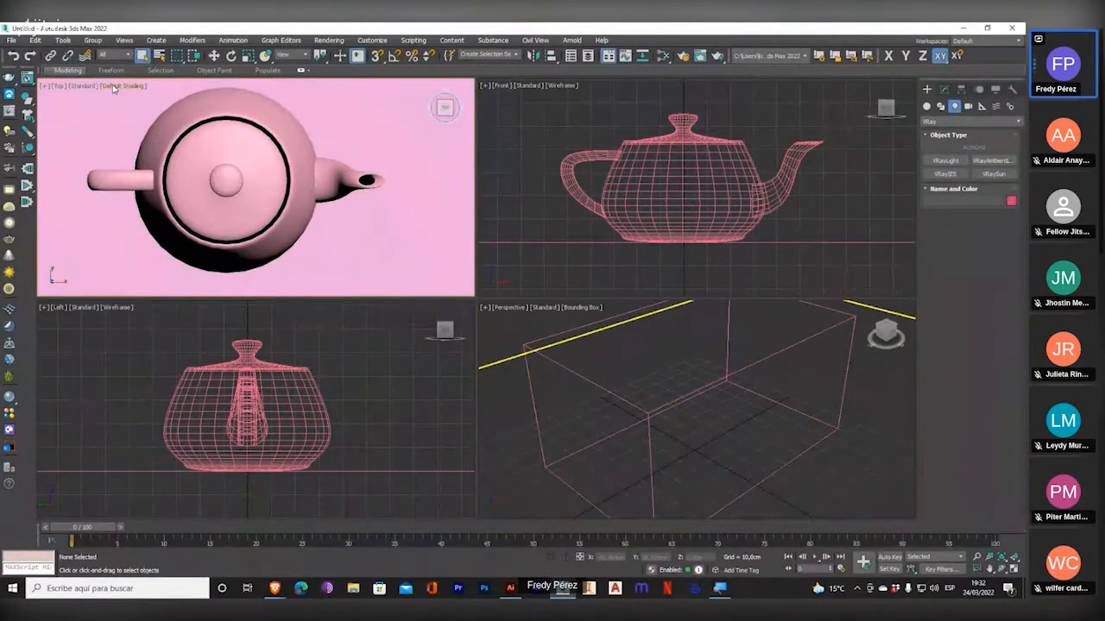
pyautogui.click(116, 88)
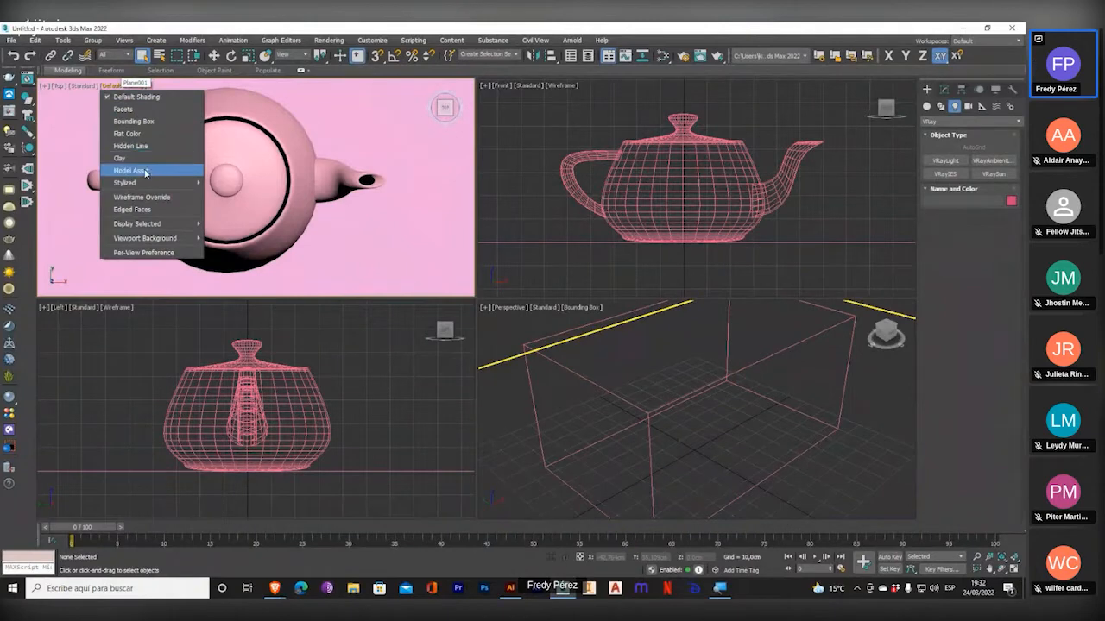
pyautogui.click(144, 198)
# Maximize the Perspective viewport and set its shading to Flat Color, viewing the teapot from different angles.
pyautogui.click(540, 381)
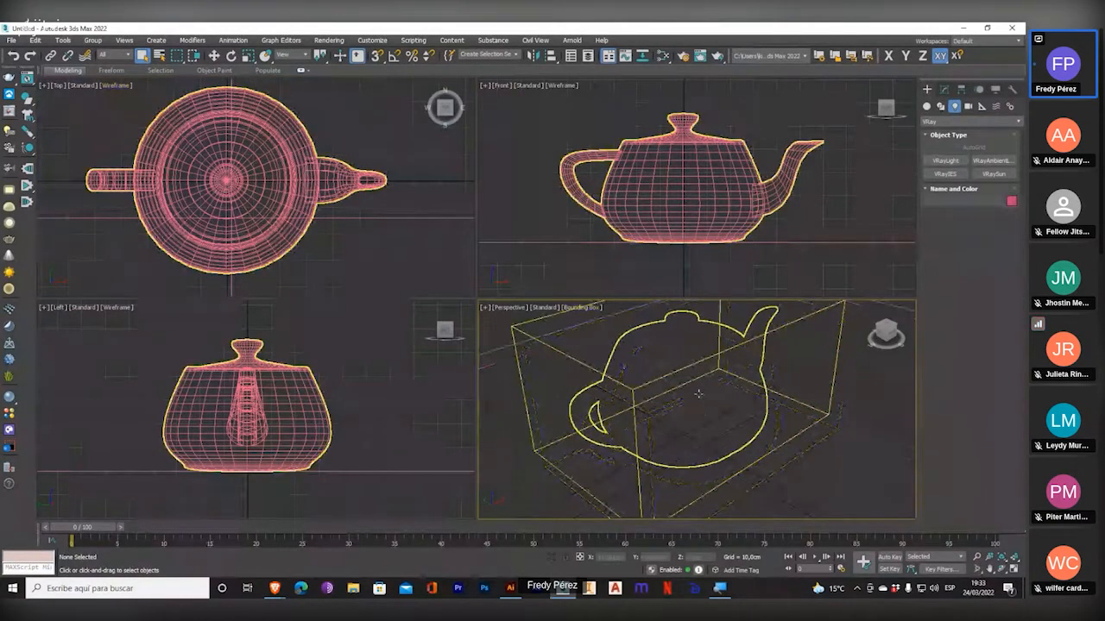
pyautogui.scroll(-1, 698, 393)
pyautogui.moveTo(698, 394); pyautogui.dragTo(689, 428, button='middle')
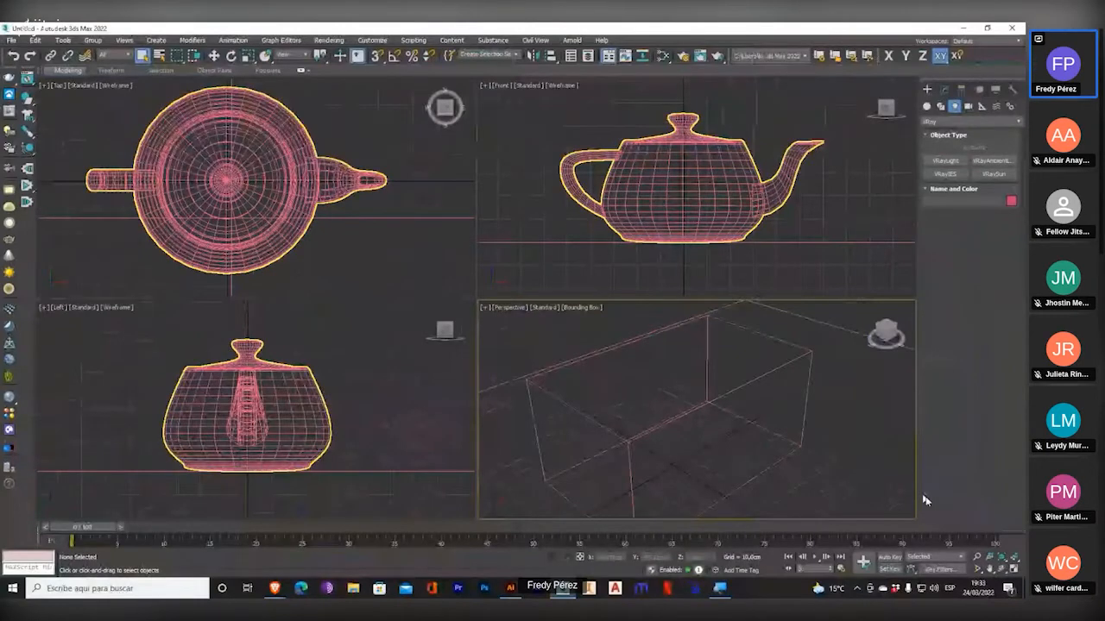
pyautogui.hotkey('alt', 'w')
pyautogui.click(138, 85)
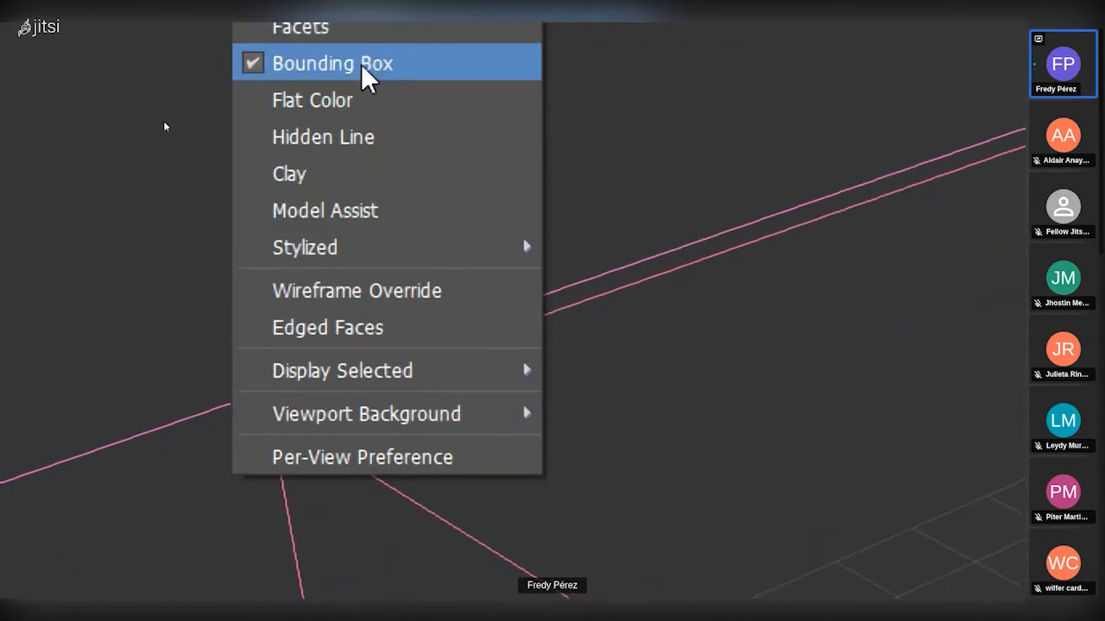
pyautogui.click(348, 98)
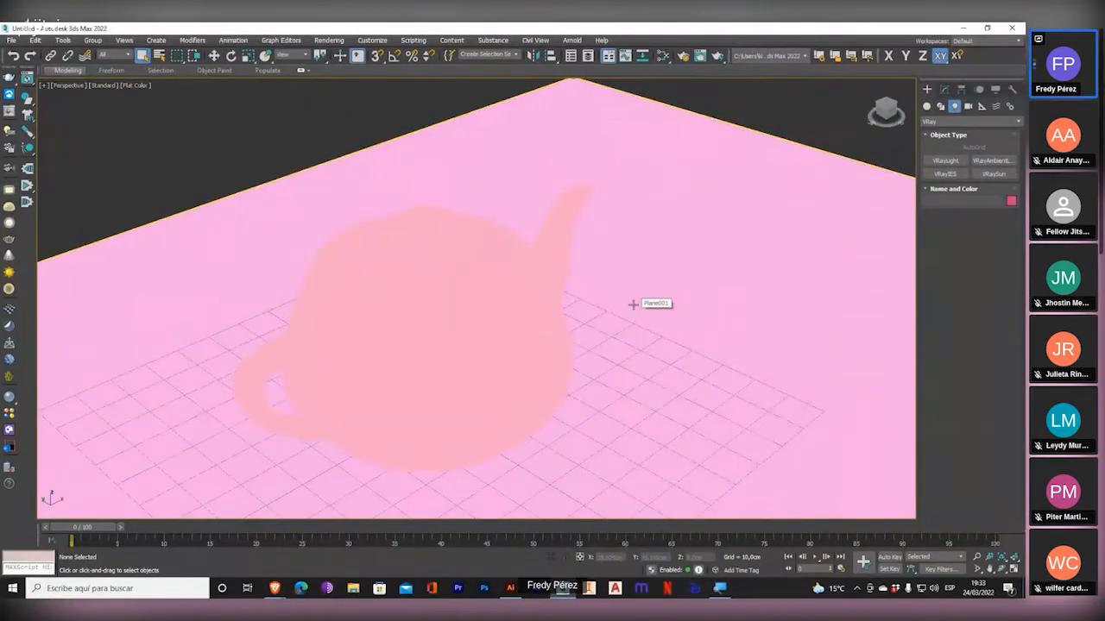
pyautogui.scroll(5, 613, 308)
pyautogui.scroll(-5, 612, 306)
pyautogui.moveTo(483, 309); pyautogui.dragTo(448, 274, button='middle')
# Show the Perspective viewport in Hidden Line and then in Clay shading, orbiting the teapot in each.
pyautogui.click(132, 86)
pyautogui.click(166, 146)
pyautogui.moveTo(488, 305)
pyautogui.keyDown('alt'); pyautogui.mouseDown(button='middle')
pyautogui.moveTo(507, 297)
pyautogui.moveTo(490, 287)
pyautogui.moveTo(510, 292)
pyautogui.moveTo(470, 294)
pyautogui.mouseUp(button='middle'); pyautogui.keyUp('alt')
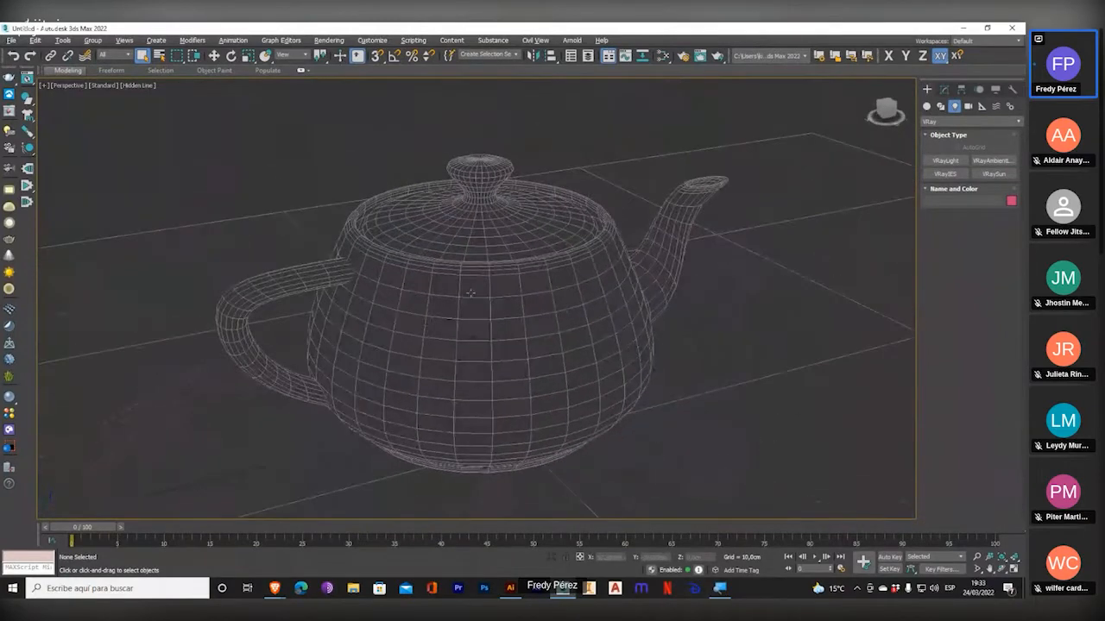
pyautogui.click(136, 84)
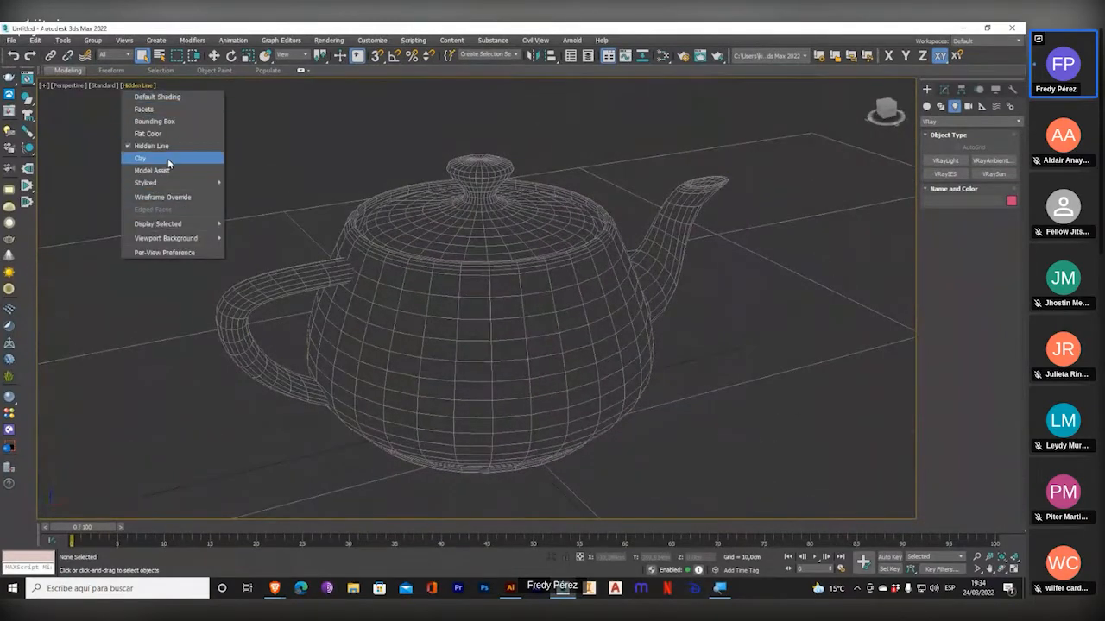
pyautogui.click(168, 161)
pyautogui.moveTo(309, 261)
pyautogui.keyDown('alt'); pyautogui.mouseDown(button='middle')
pyautogui.moveTo(442, 301)
pyautogui.moveTo(463, 343)
pyautogui.moveTo(458, 321)
pyautogui.mouseUp(button='middle'); pyautogui.keyUp('alt')
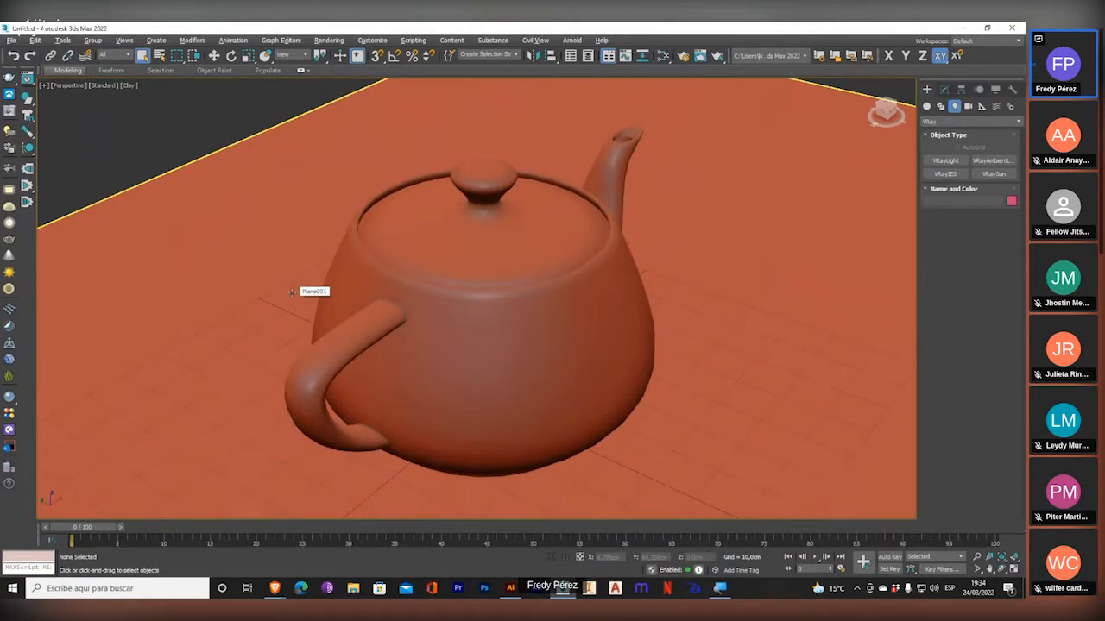
# Set the Perspective viewport to Model Assist shading, followed by the stylized Color Pencil look.
pyautogui.click(131, 85)
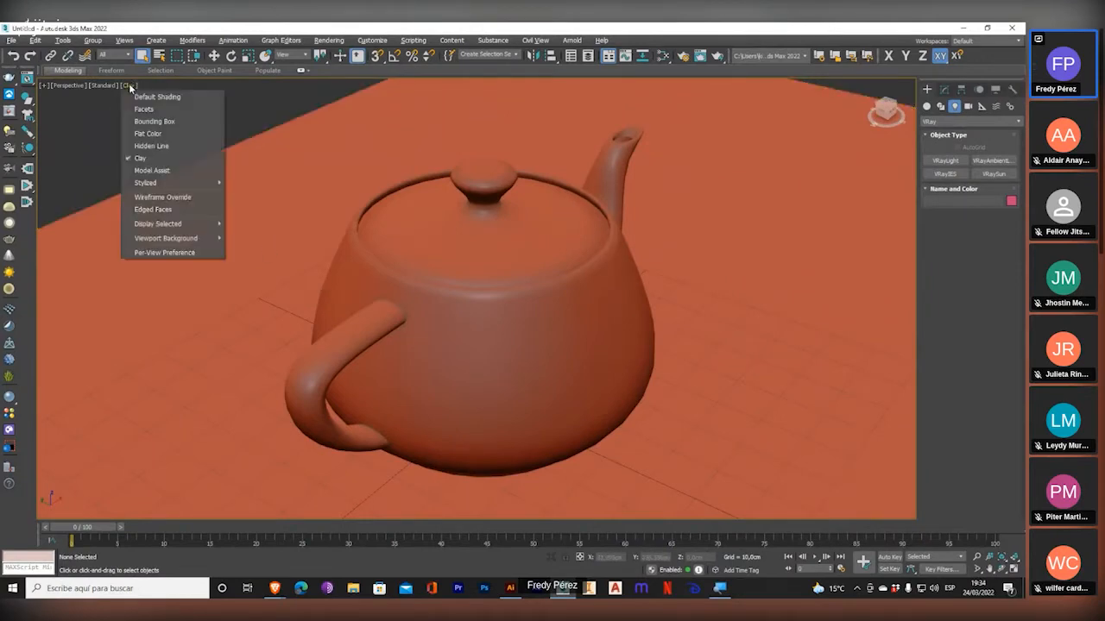
pyautogui.click(160, 171)
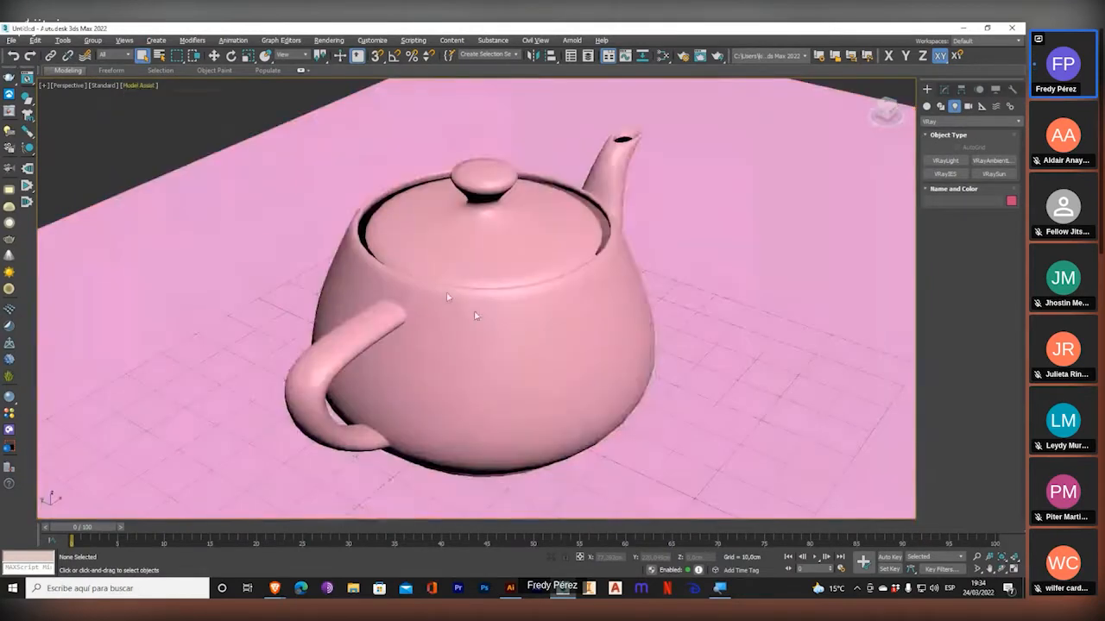
pyautogui.moveTo(595, 393)
pyautogui.keyDown('alt'); pyautogui.mouseDown(button='middle')
pyautogui.moveTo(584, 389)
pyautogui.moveTo(597, 391)
pyautogui.mouseUp(button='middle'); pyautogui.keyUp('alt')
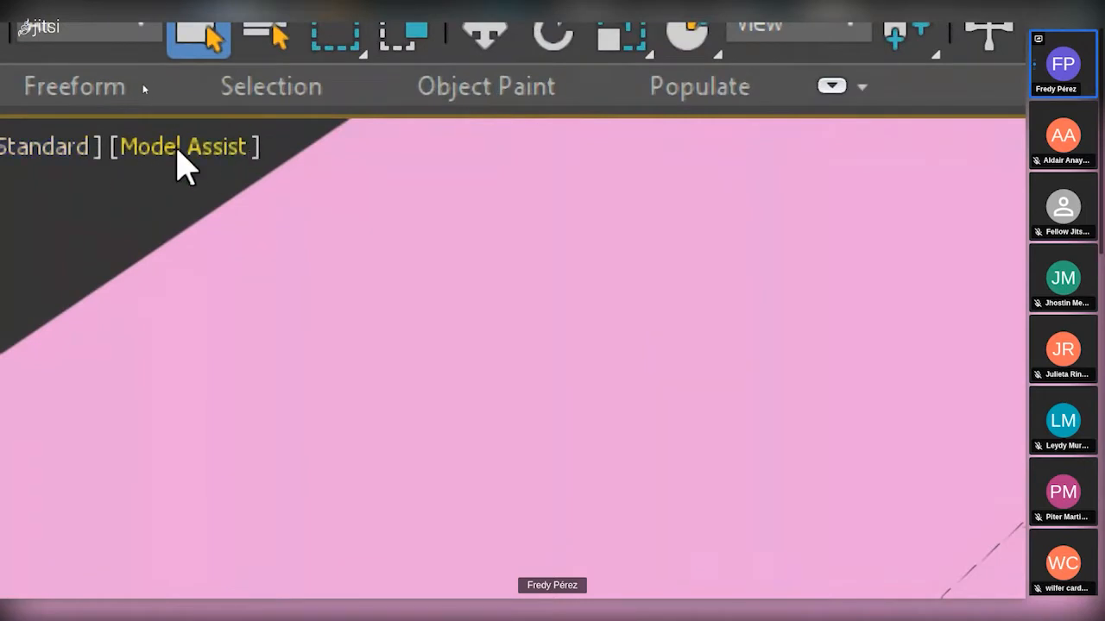
pyautogui.click(209, 155)
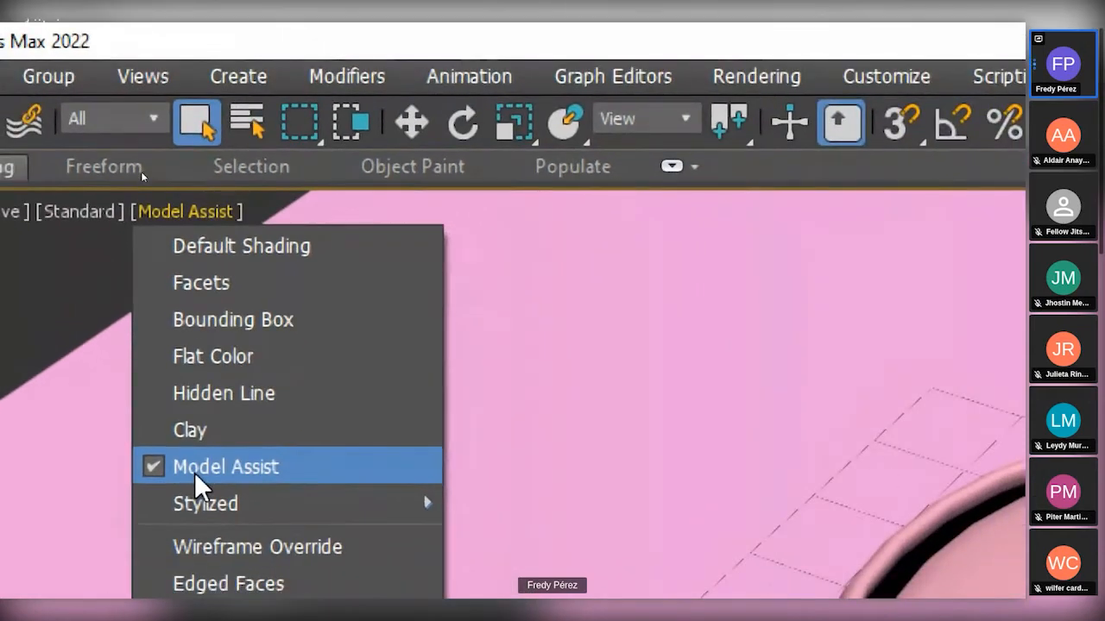
pyautogui.moveTo(207, 508)
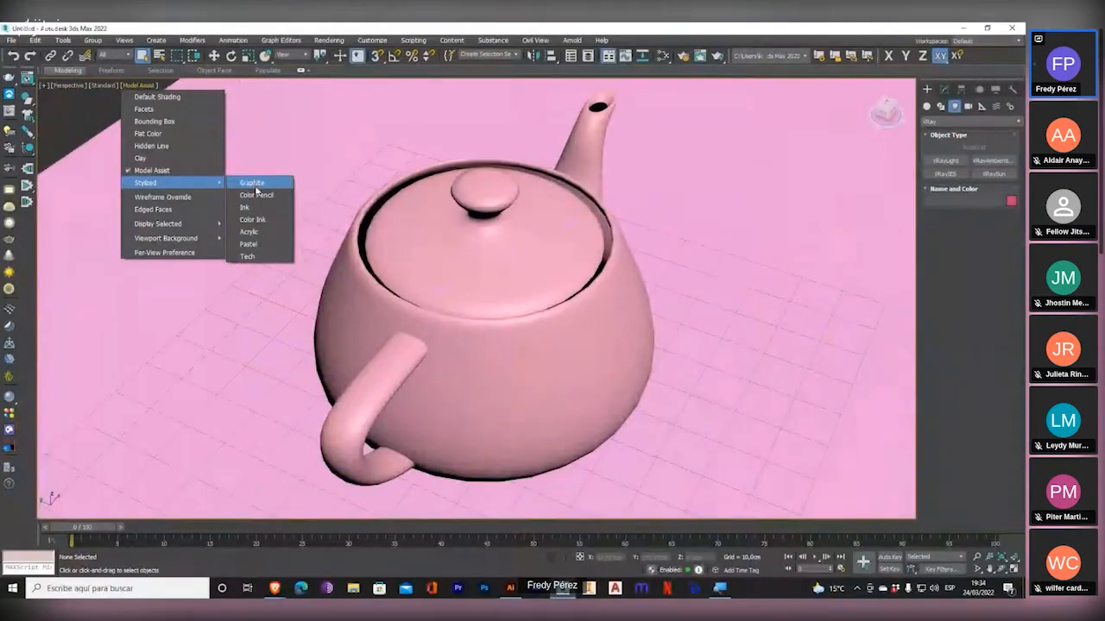
pyautogui.click(516, 315)
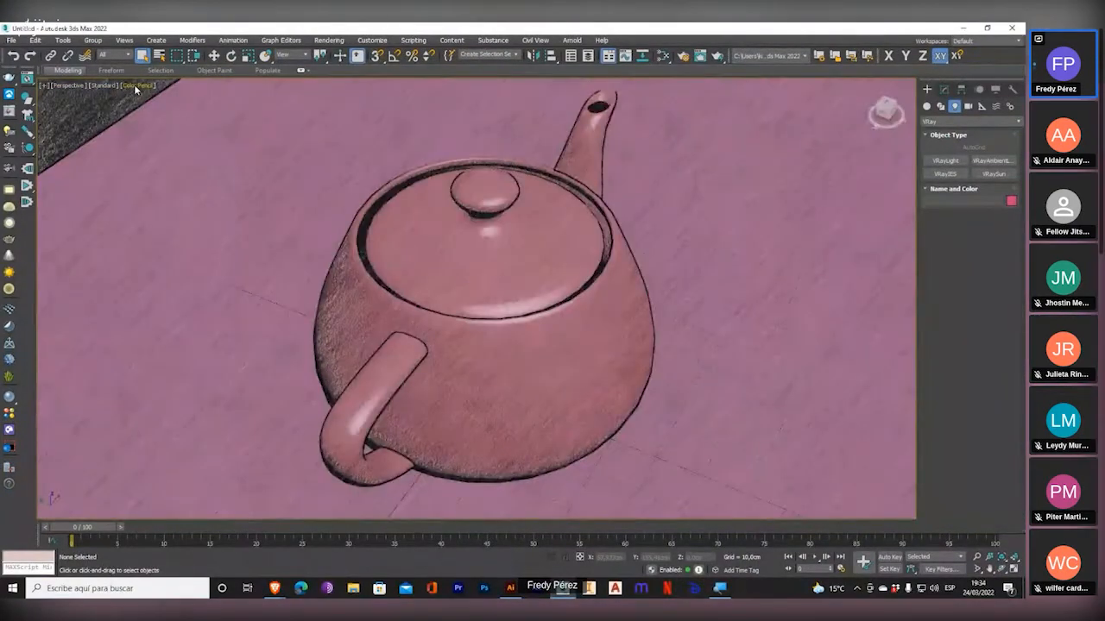
# Apply the stylized Ink look and then the Graphite look to the Perspective viewport.
pyautogui.click(136, 86)
pyautogui.moveTo(162, 184)
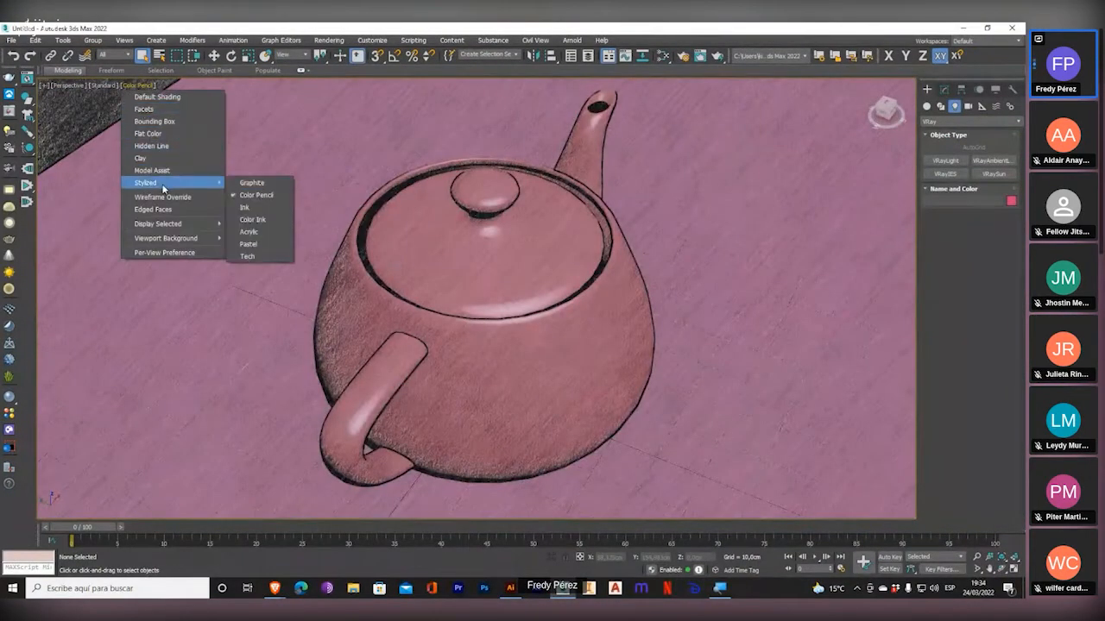
pyautogui.click(255, 212)
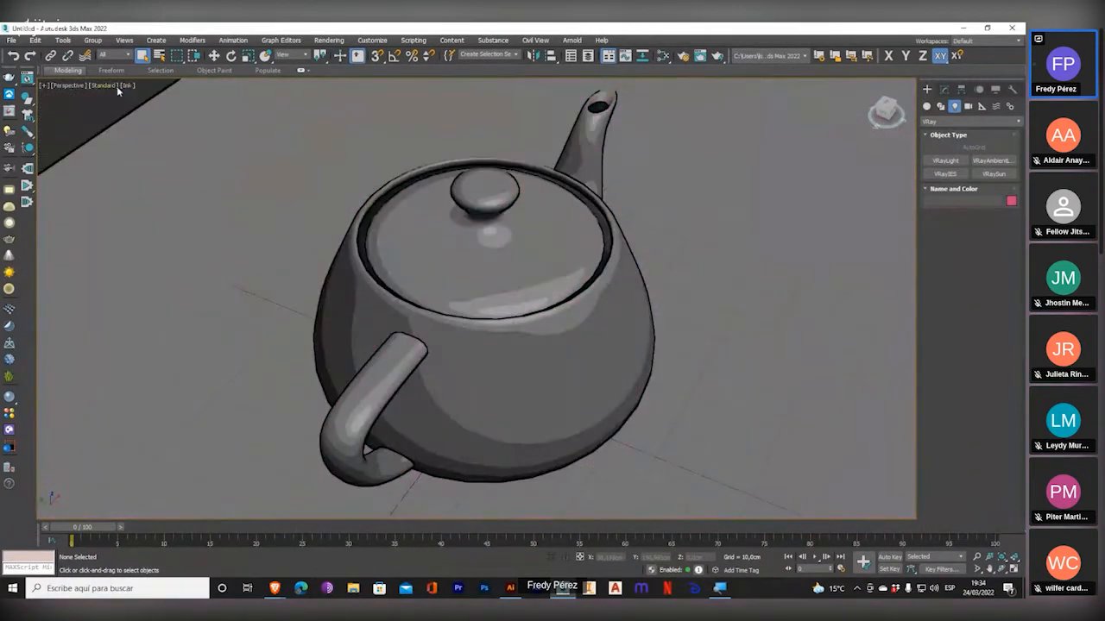
pyautogui.click(129, 85)
pyautogui.moveTo(197, 184)
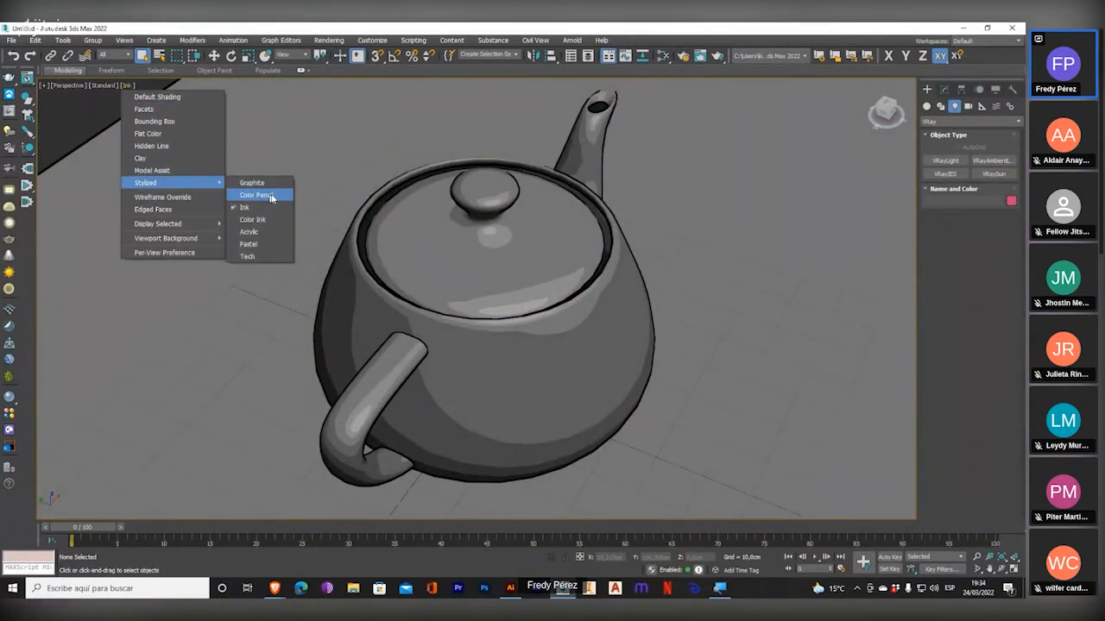
pyautogui.click(267, 183)
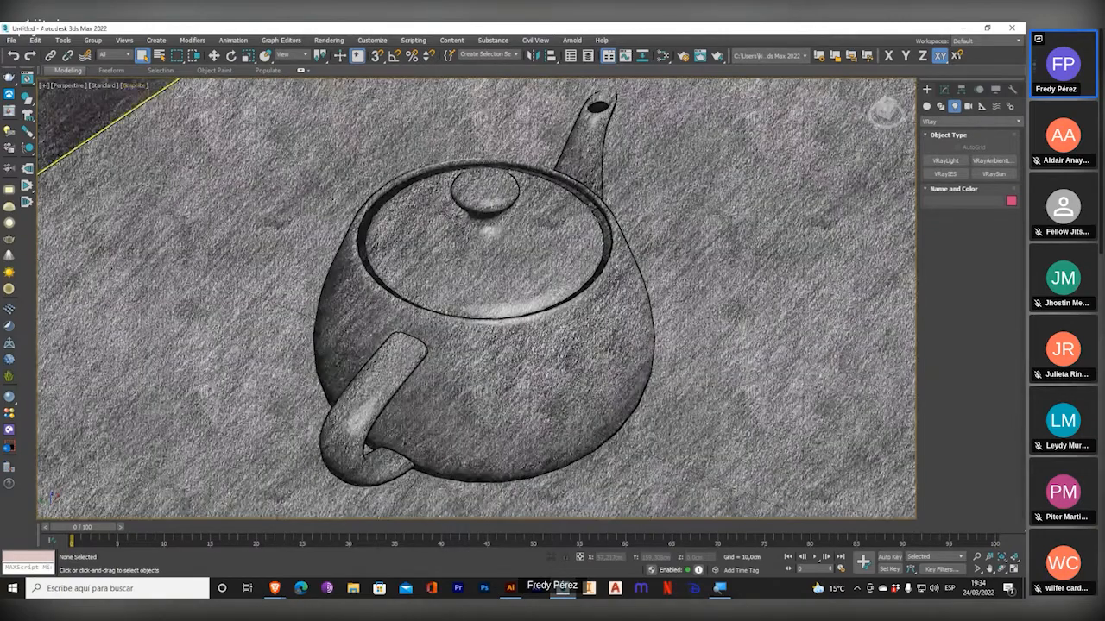
# Apply the stylized Tech look and then the Color Ink look to the Perspective viewport.
pyautogui.click(133, 85)
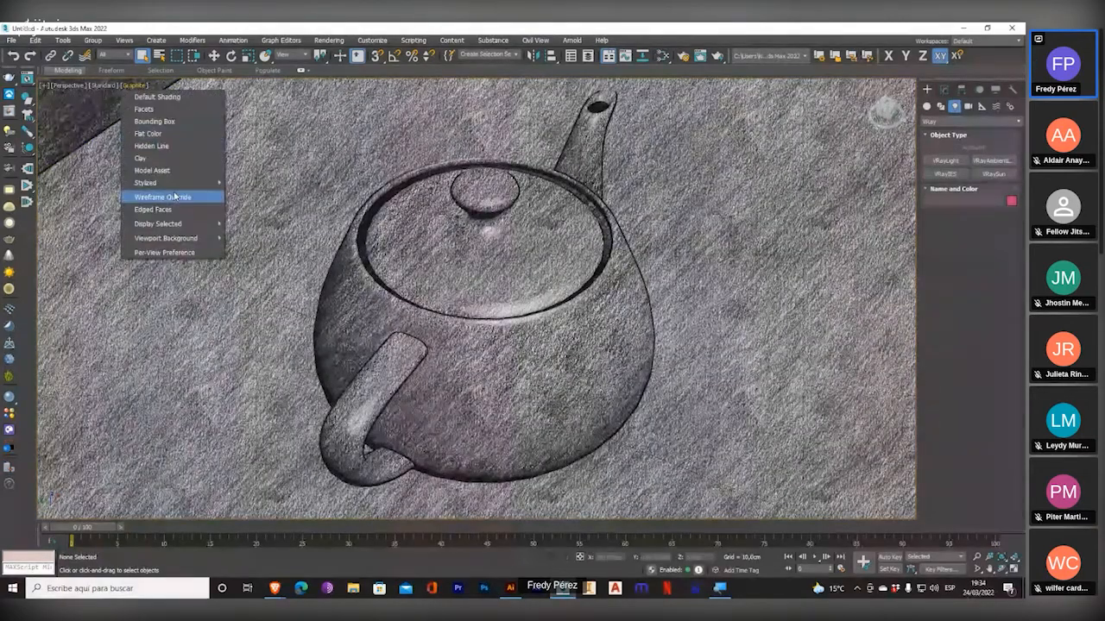
pyautogui.moveTo(179, 184)
pyautogui.click(249, 257)
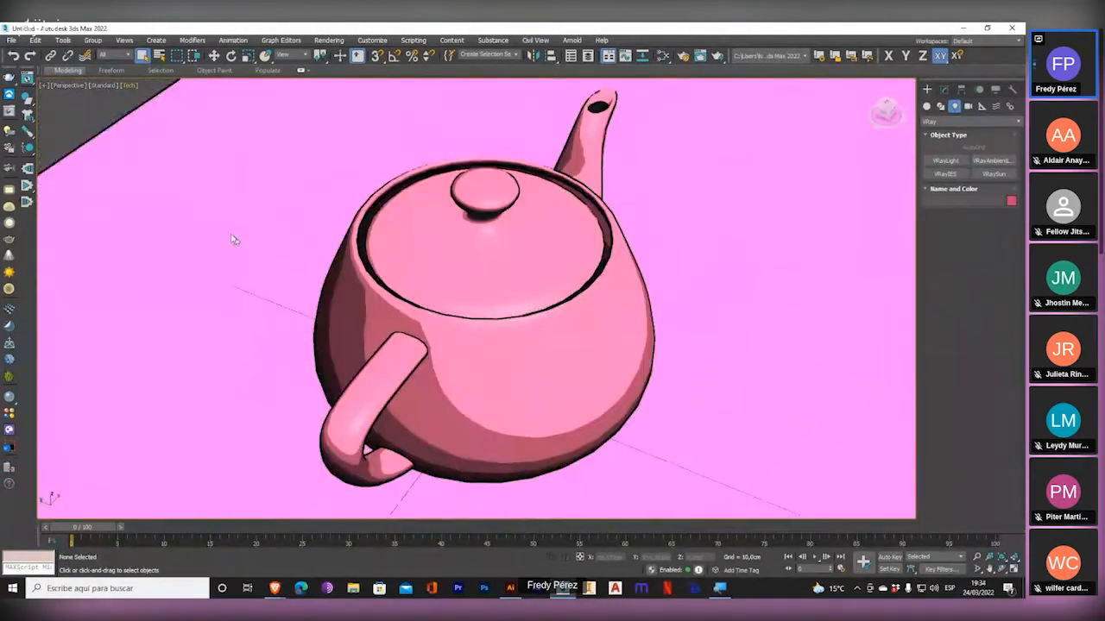
pyautogui.click(130, 86)
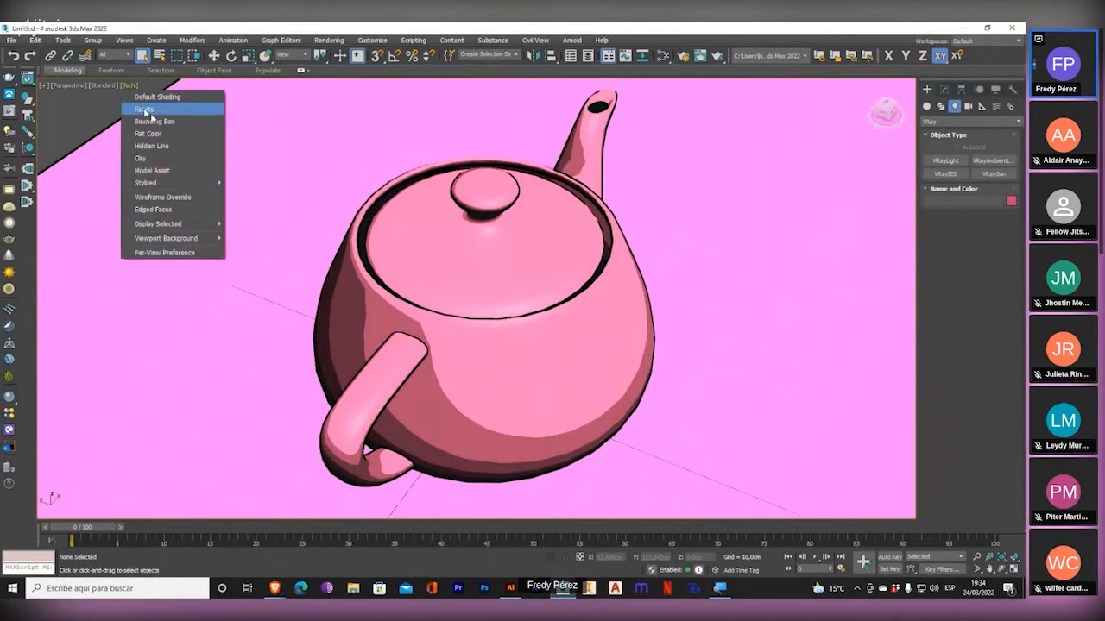
pyautogui.moveTo(181, 182)
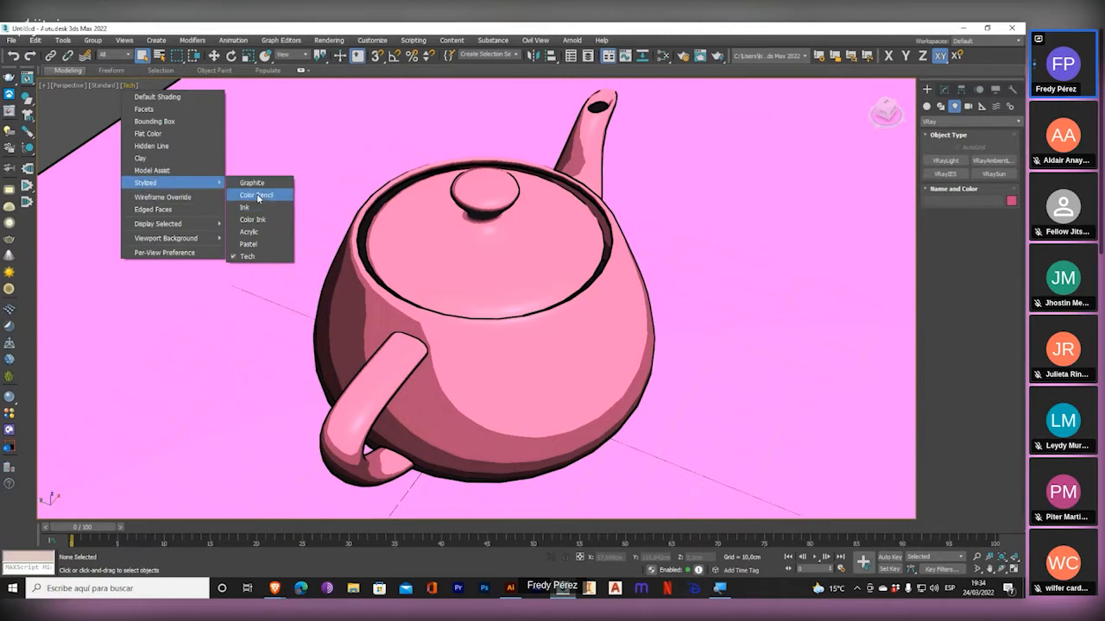
pyautogui.click(260, 220)
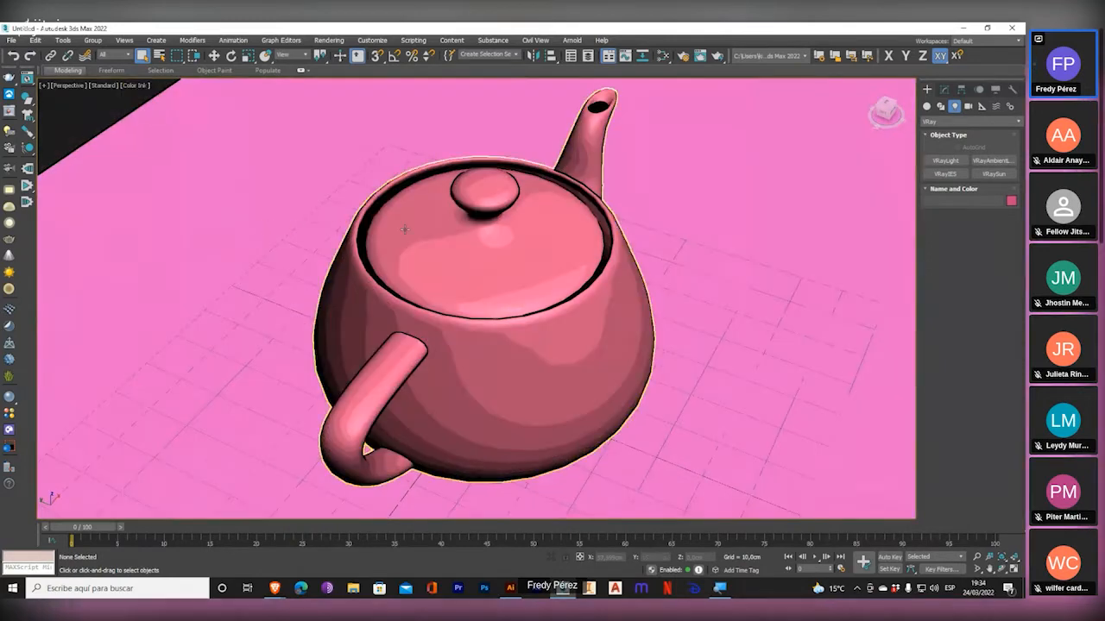
# Apply the stylized Color Pencil look to the Perspective viewport and return it to Default Shading.
pyautogui.click(136, 85)
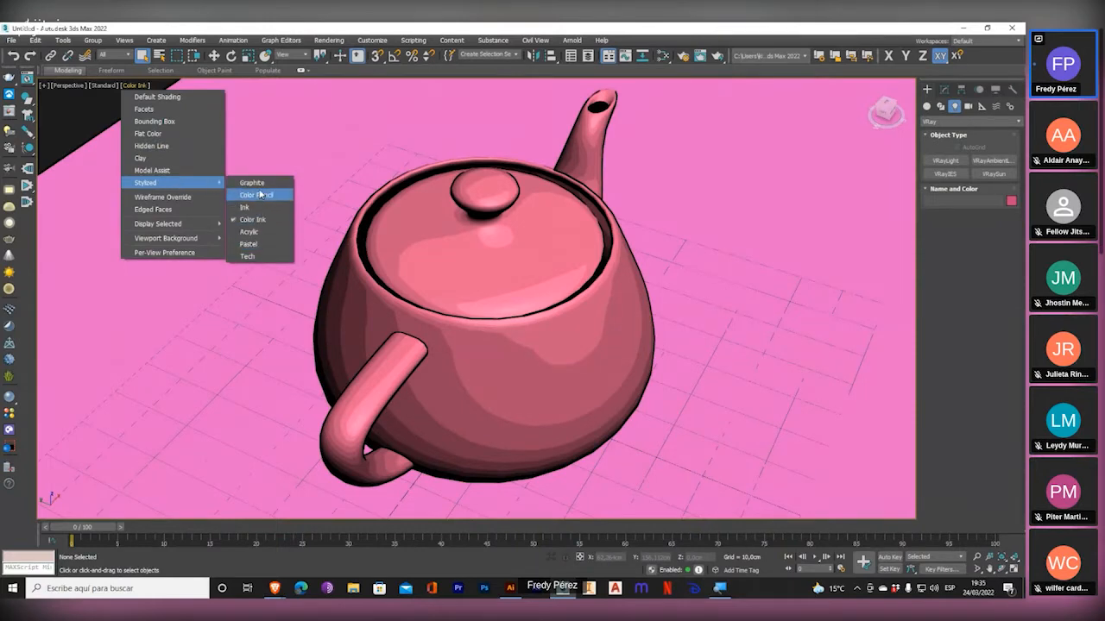
pyautogui.click(256, 195)
pyautogui.click(132, 86)
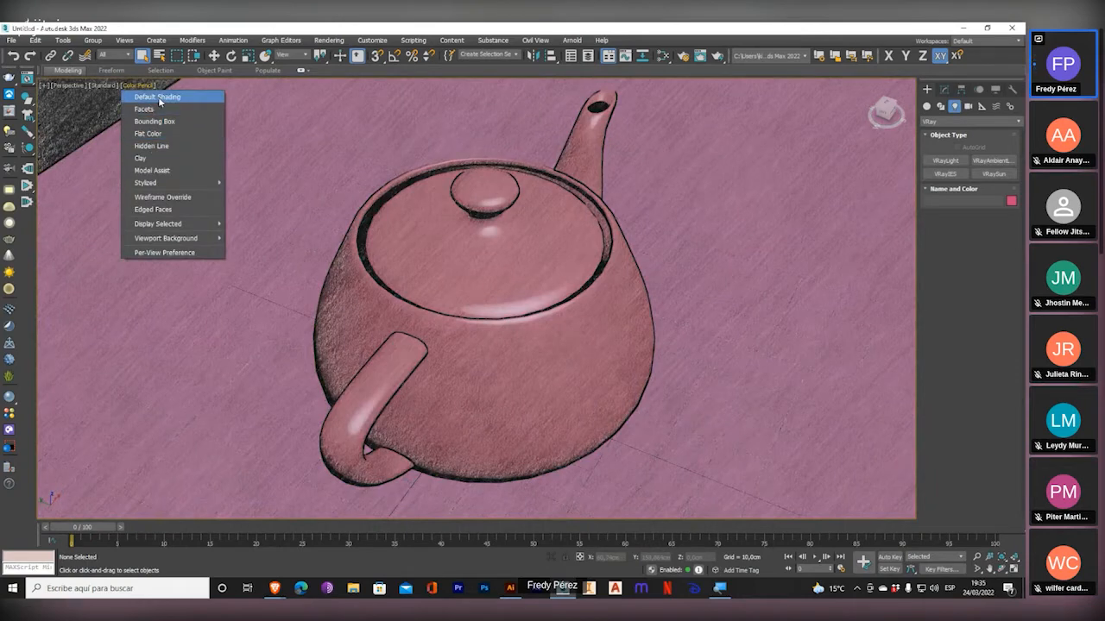
pyautogui.click(158, 98)
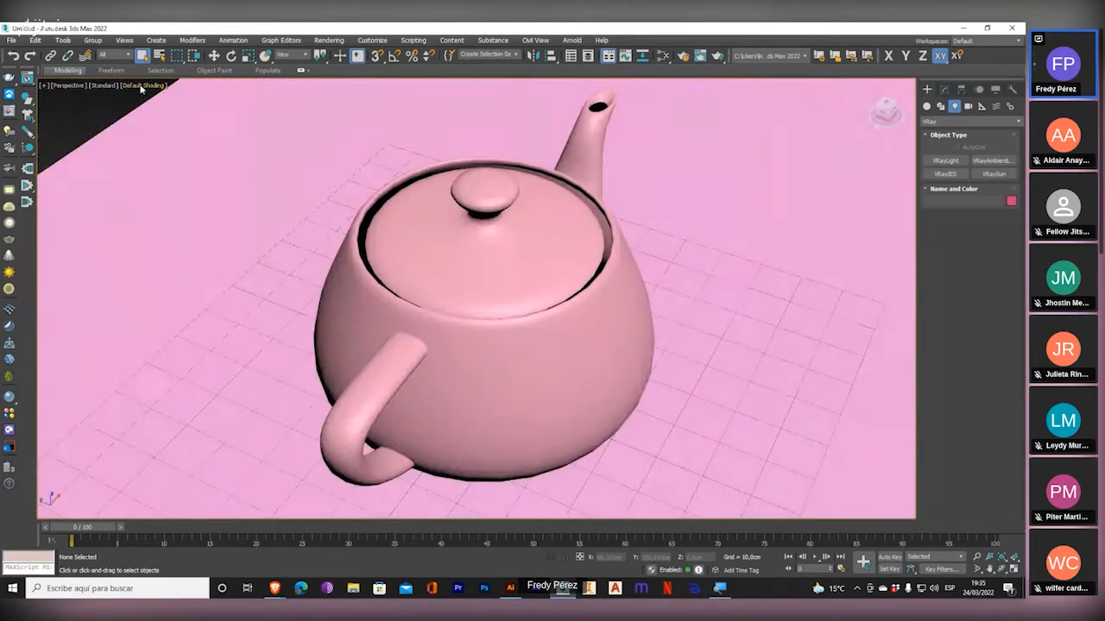
# Show the Perspective viewport in Wireframe Override and switch it back to Default Shading.
pyautogui.click(143, 85)
pyautogui.click(164, 210)
pyautogui.click(149, 85)
pyautogui.click(159, 169)
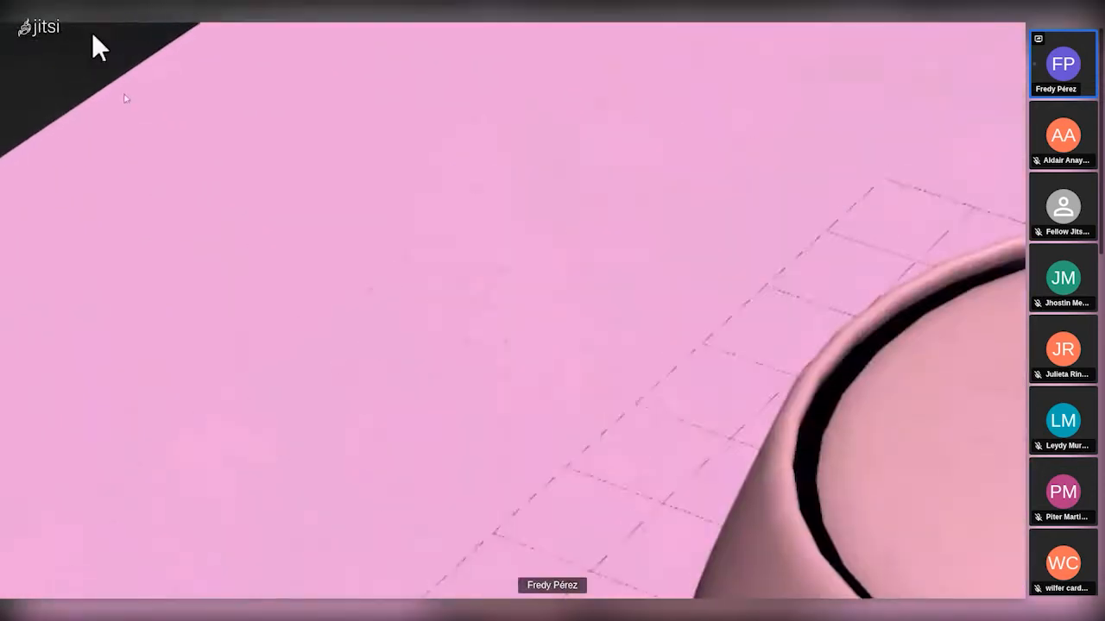
pyautogui.click(132, 86)
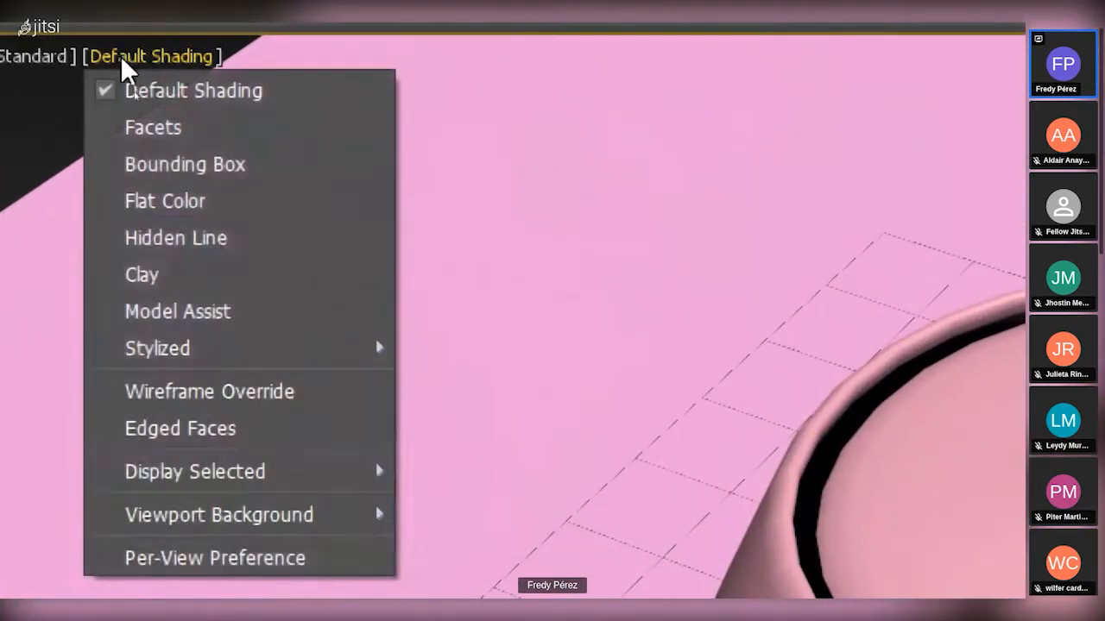
pyautogui.click(175, 384)
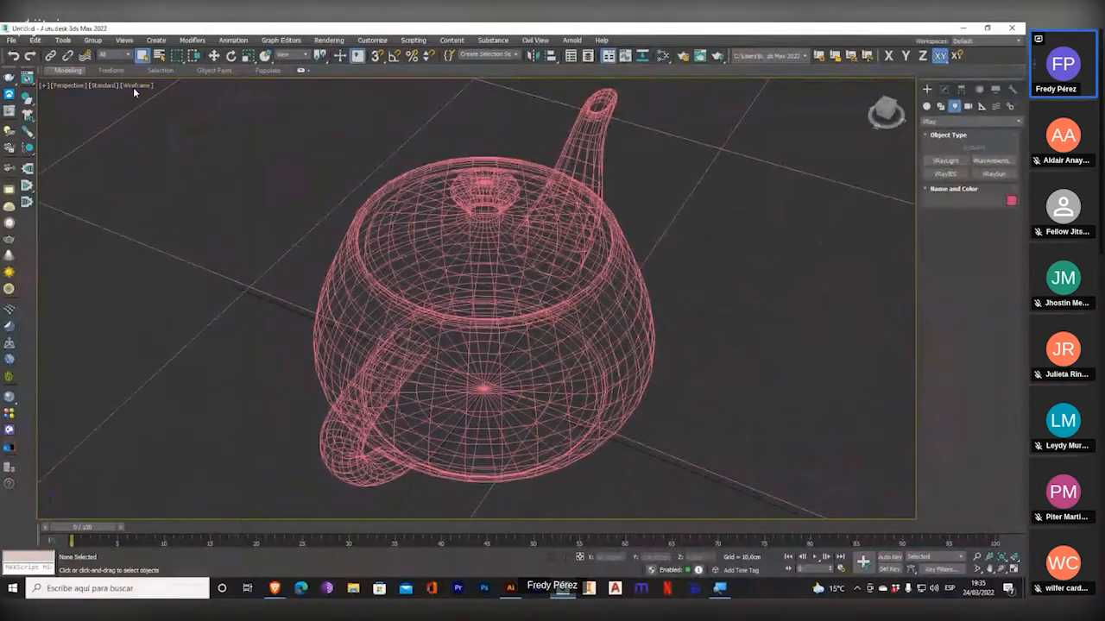
pyautogui.click(134, 84)
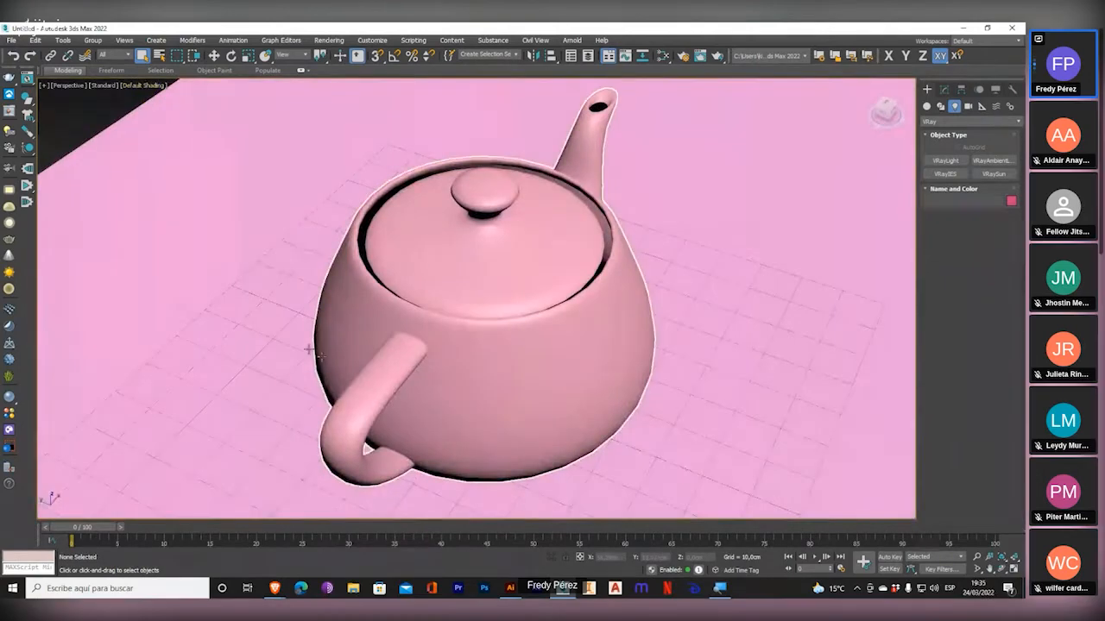
# Turn on Edged Faces in the Perspective viewport and magnify the screen to show the teapot's mesh edges.
pyautogui.click(136, 90)
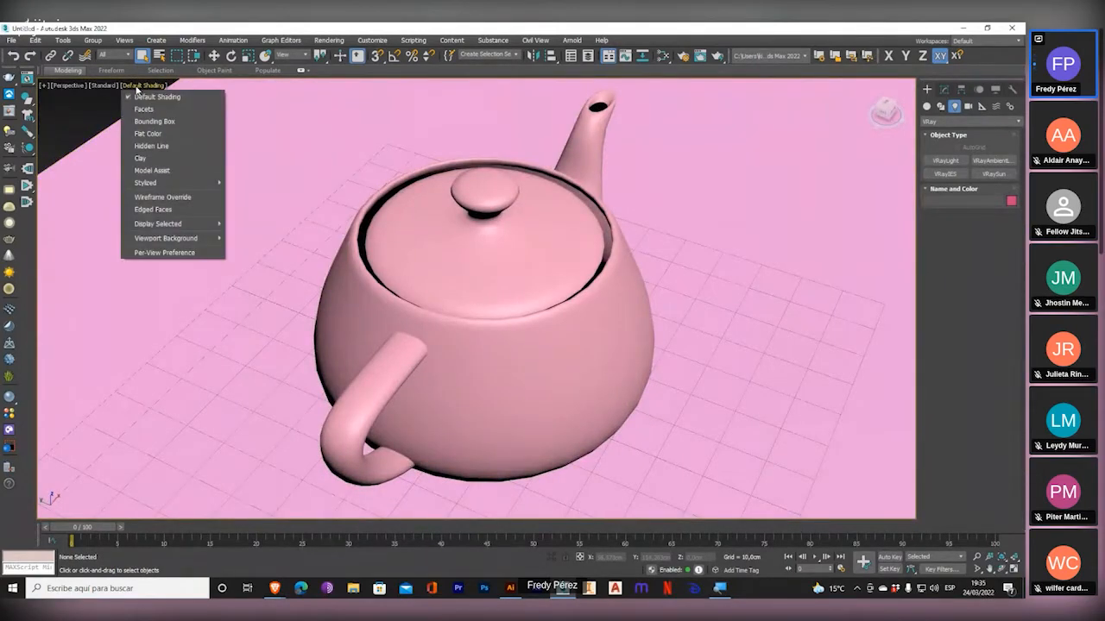
pyautogui.click(164, 210)
pyautogui.click(155, 88)
pyautogui.press('super+plus')
pyautogui.click(131, 43)
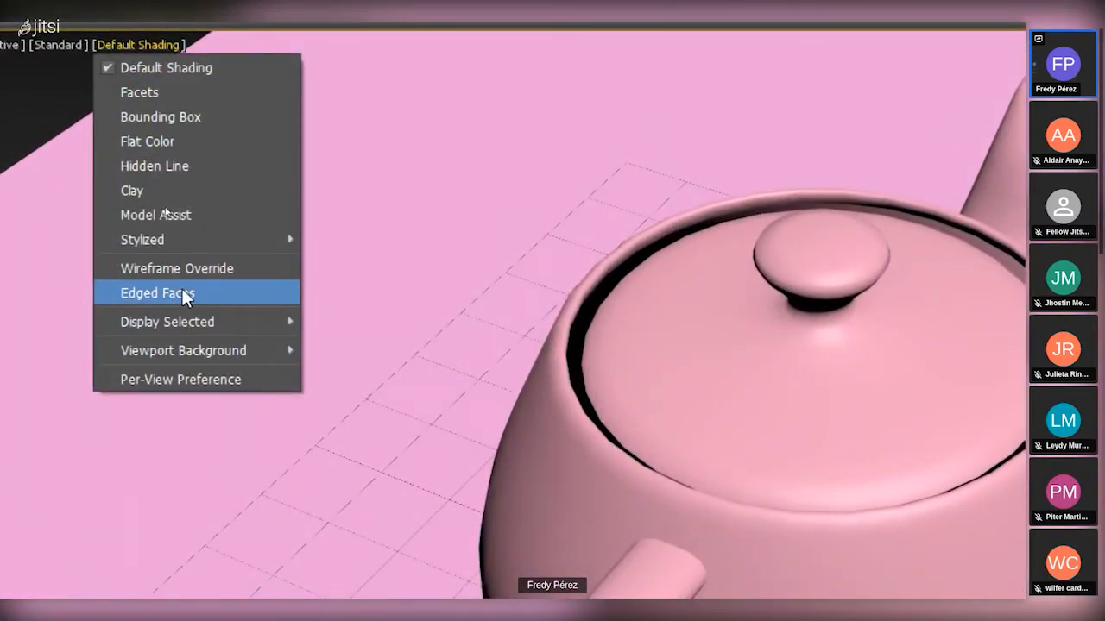
pyautogui.click(198, 294)
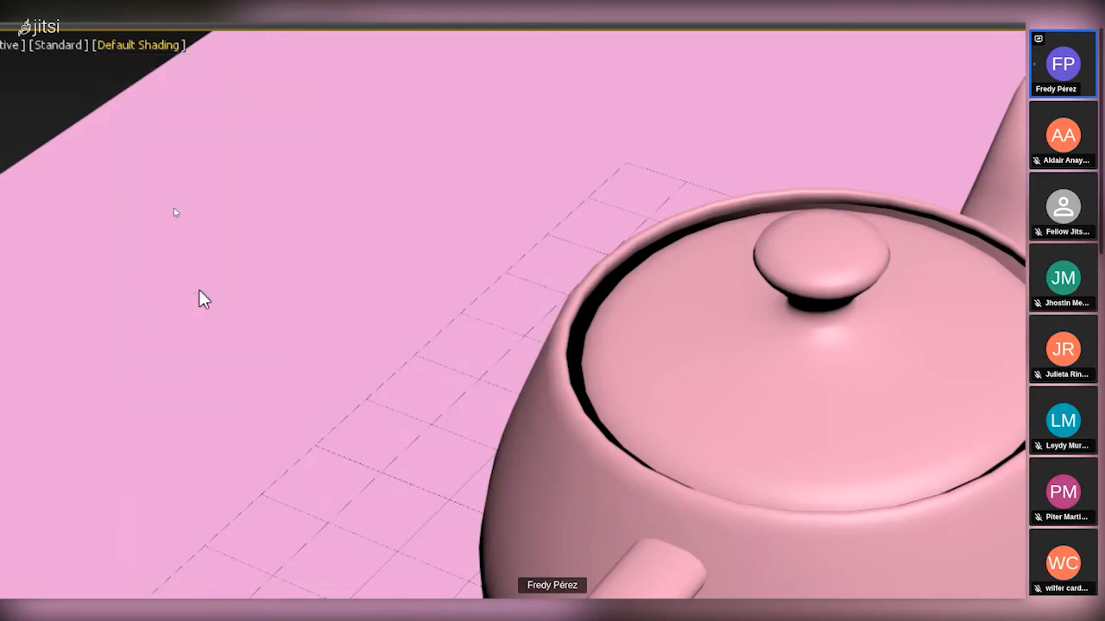
pyautogui.press('super+minus')
pyautogui.press('super+plus')
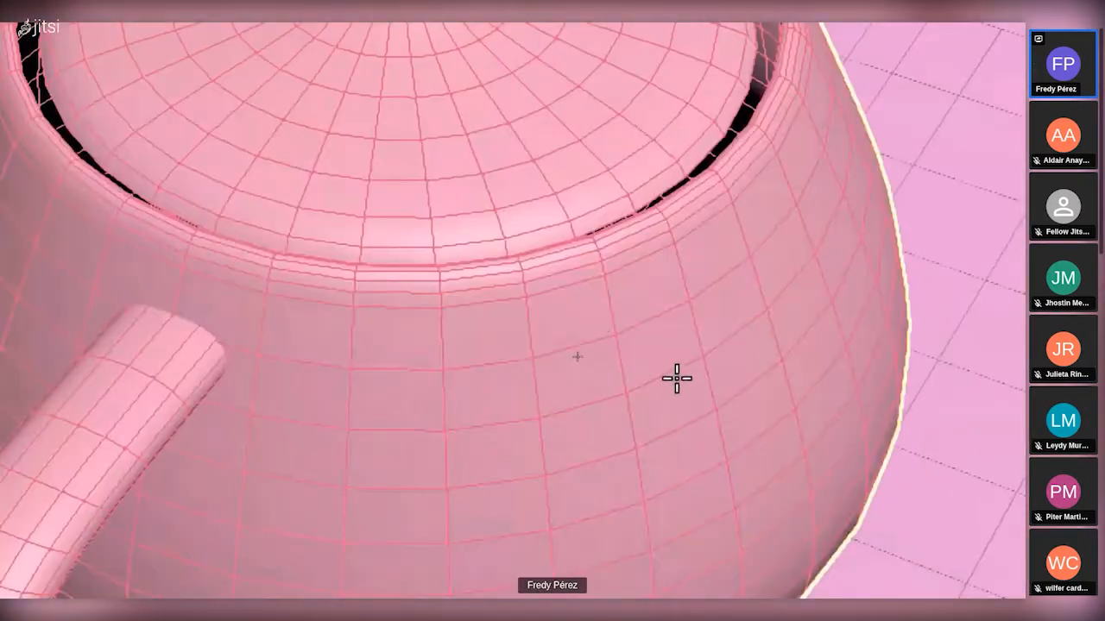
pyautogui.press('super+minus')
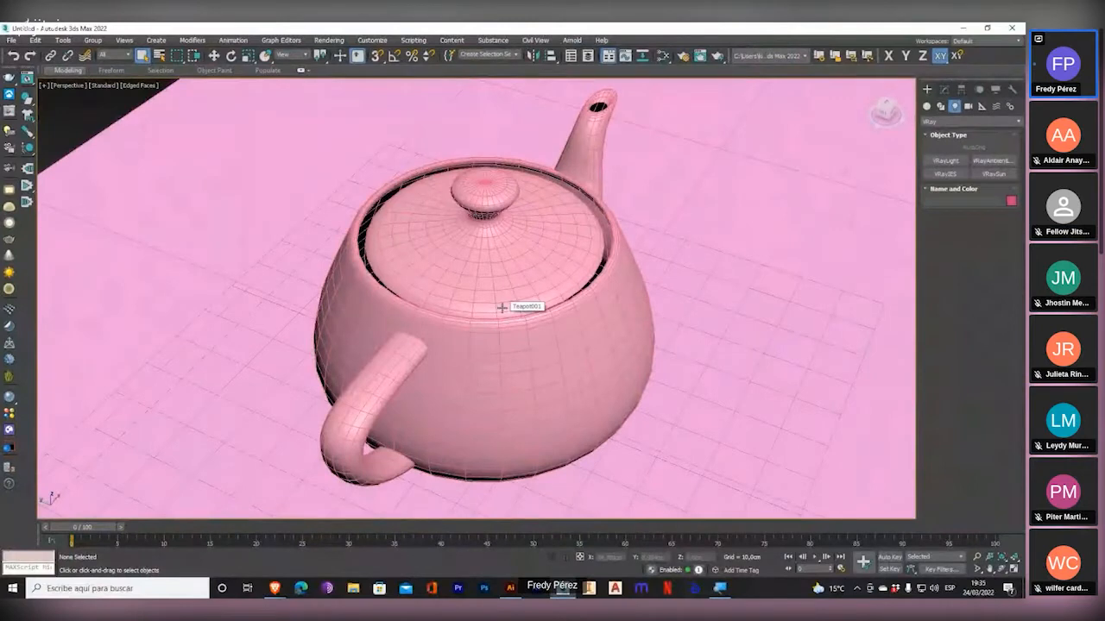
# Examine the teapot's edged faces from several distances and angles, and review the Perspective viewport's shading options.
pyautogui.scroll(-1, 494, 292)
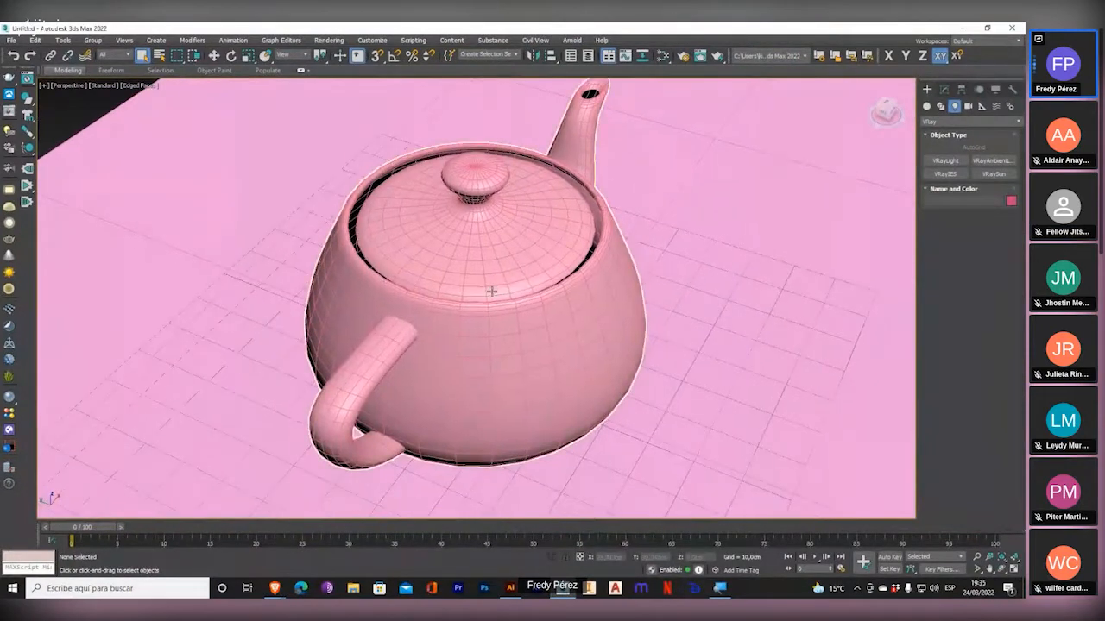
pyautogui.scroll(-5, 492, 290)
pyautogui.keyDown('alt'); pyautogui.moveTo(506, 337); pyautogui.dragTo(480, 316, button='middle'); pyautogui.keyUp('alt')
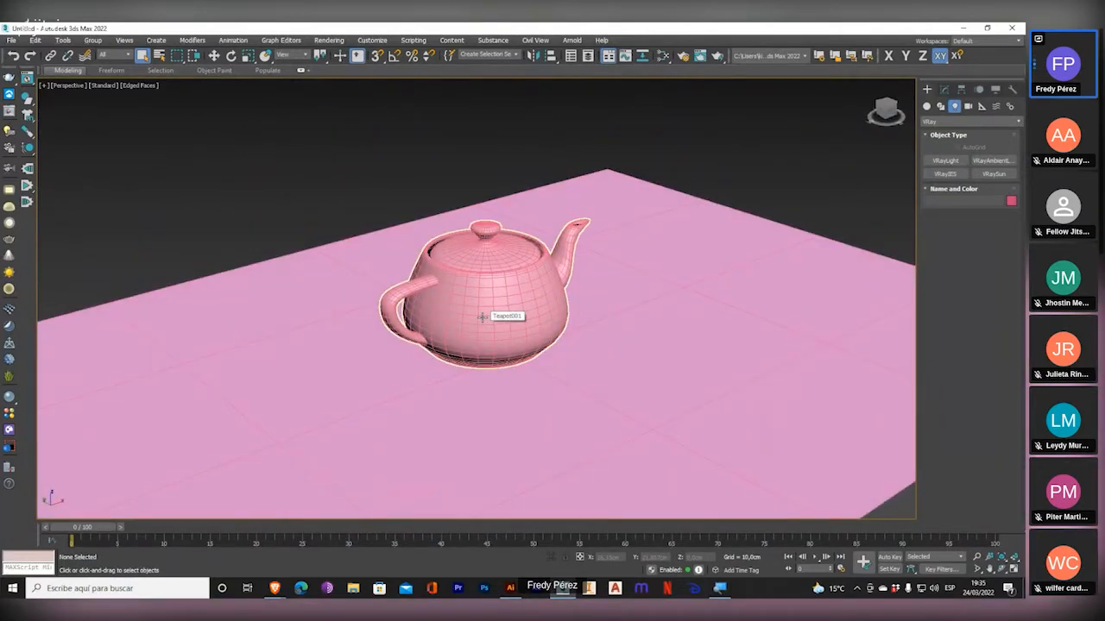
pyautogui.scroll(3, 482, 316)
pyautogui.scroll(1, 479, 319)
pyautogui.keyDown('alt'); pyautogui.moveTo(485, 324); pyautogui.dragTo(488, 328, button='middle'); pyautogui.keyUp('alt')
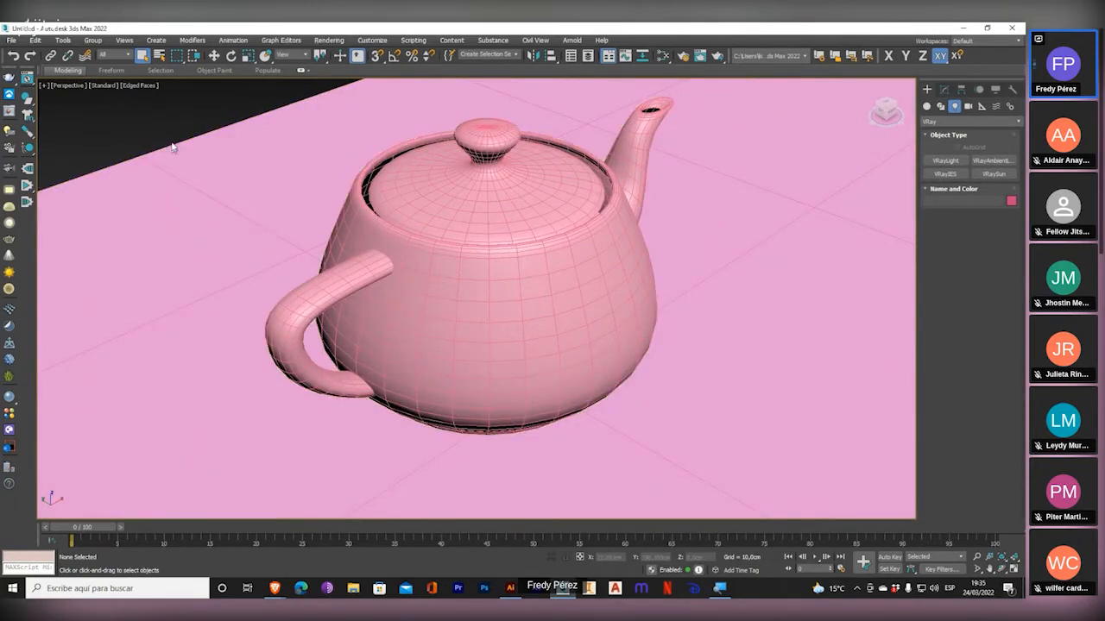
pyautogui.click(136, 86)
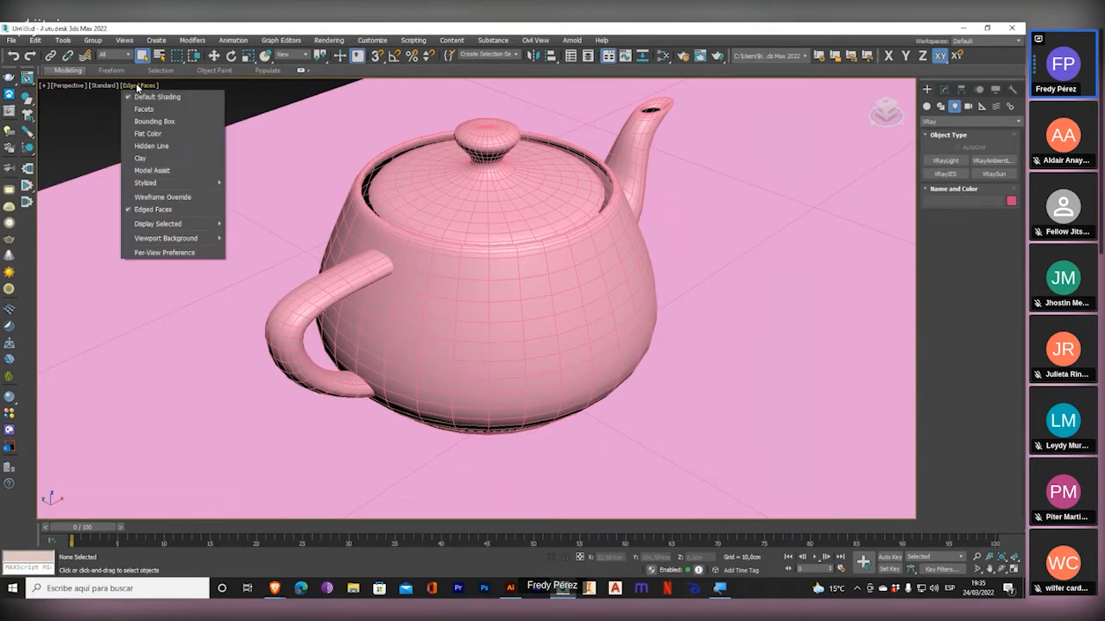
pyautogui.click(369, 27)
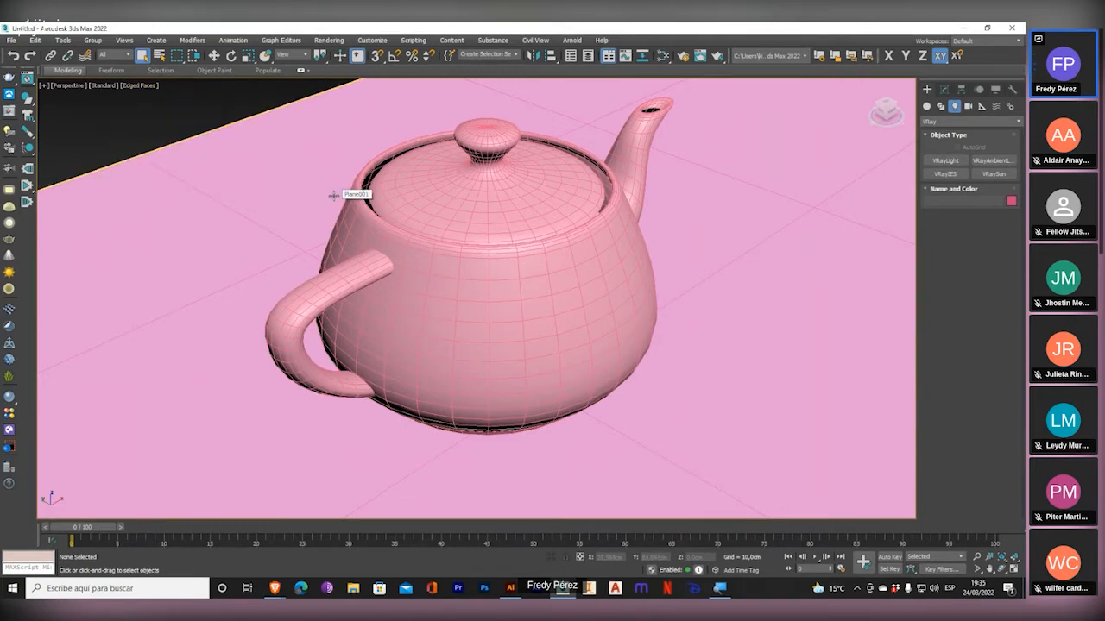
# Switch the maximized viewport to Front and back to Perspective, and restore the four-viewport layout.
pyautogui.press('f')
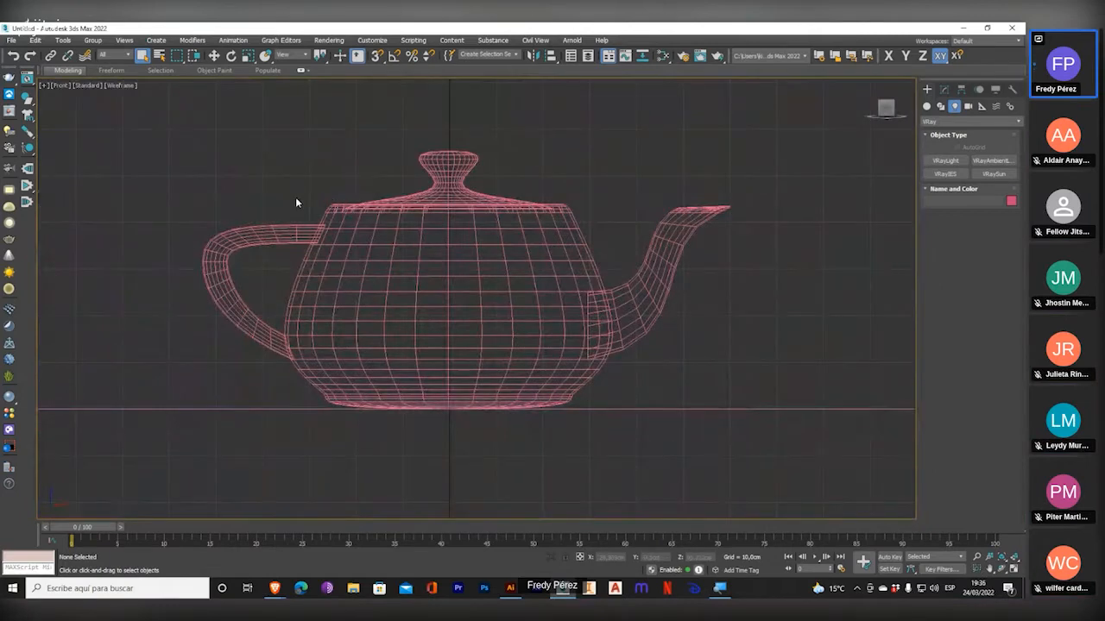
pyautogui.press('p')
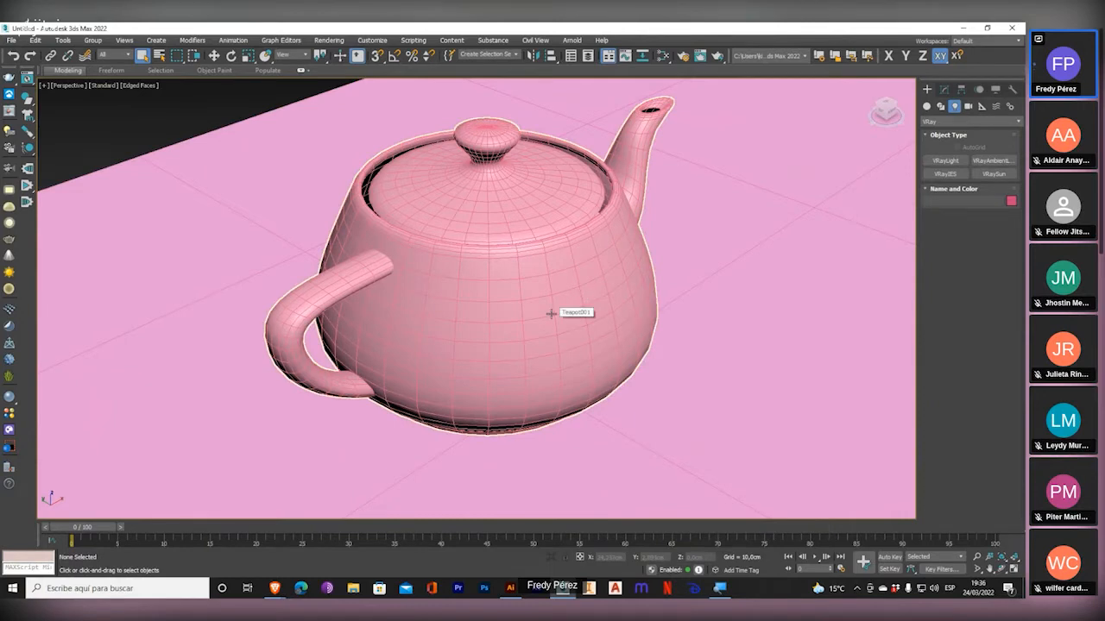
pyautogui.click(1015, 569)
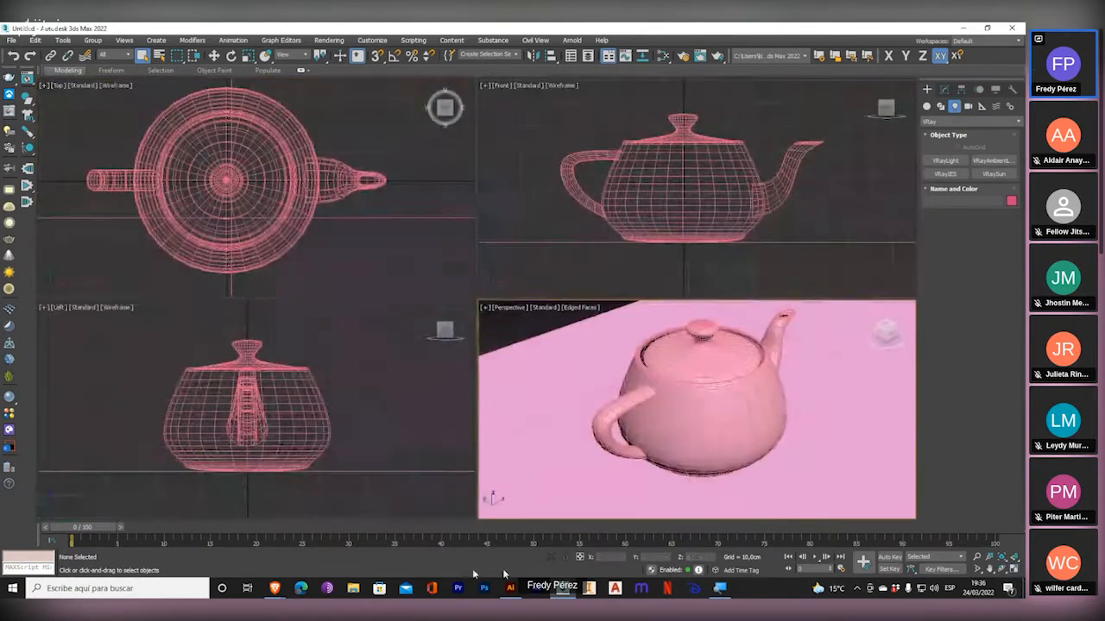
# Check the Jitsi Meet call in the browser and return to the Perspective viewport in 3ds Max.
pyautogui.moveTo(275, 588)
pyautogui.click(269, 566)
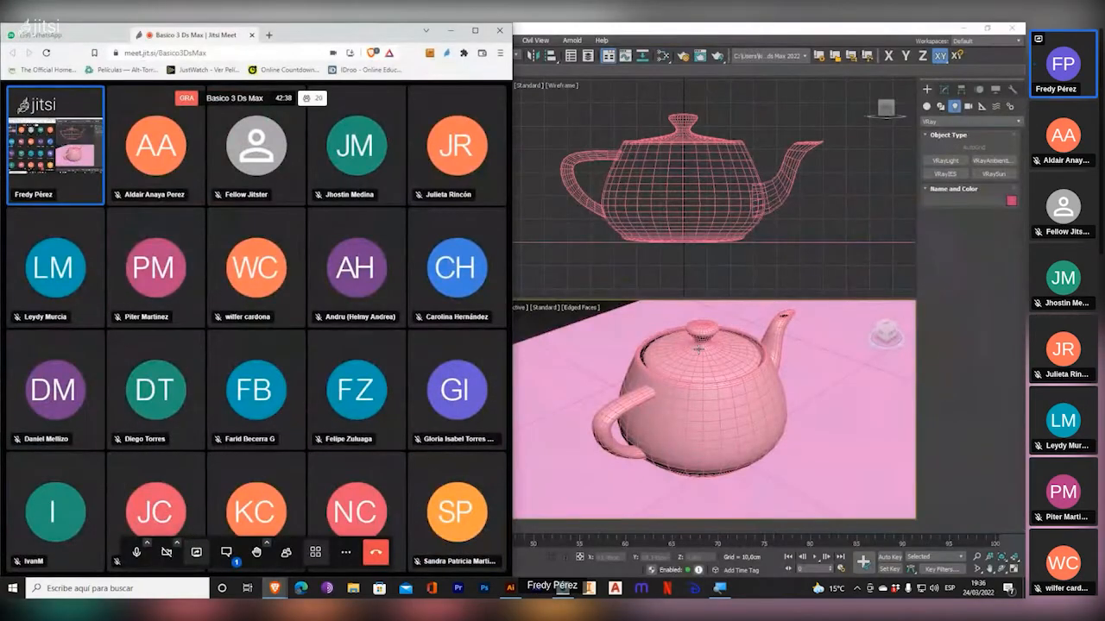
pyautogui.click(699, 349)
# Toggle the Perspective viewport repeatedly between Wireframe and shaded Edged Faces display.
pyautogui.press('F3')
pyautogui.press('F3')
pyautogui.press('F3')
pyautogui.press('F3')
pyautogui.press('F3')
pyautogui.press('F3')
pyautogui.press('F3')
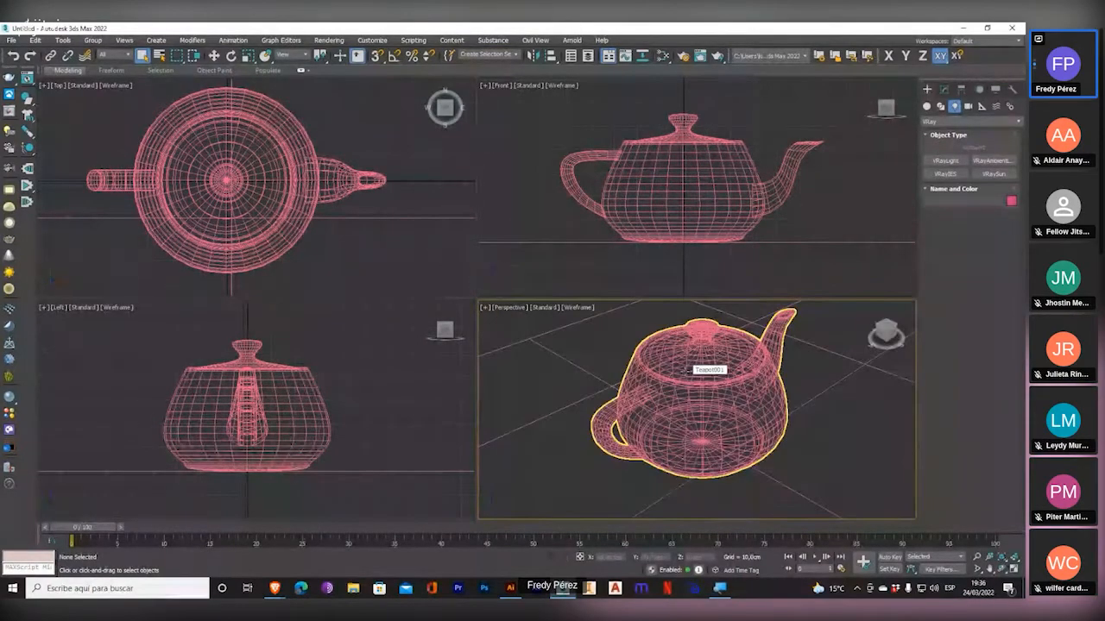
pyautogui.press('F3')
pyautogui.press('F3')
pyautogui.press('F3')
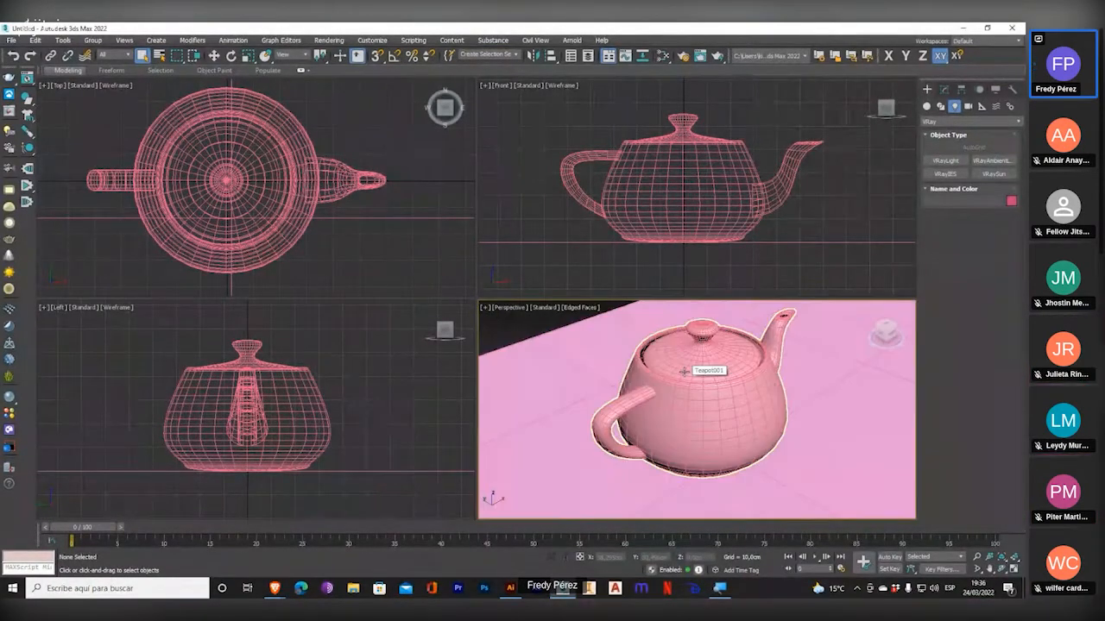
pyautogui.press('F3')
pyautogui.press('F3')
pyautogui.press('F3')
pyautogui.press('F3')
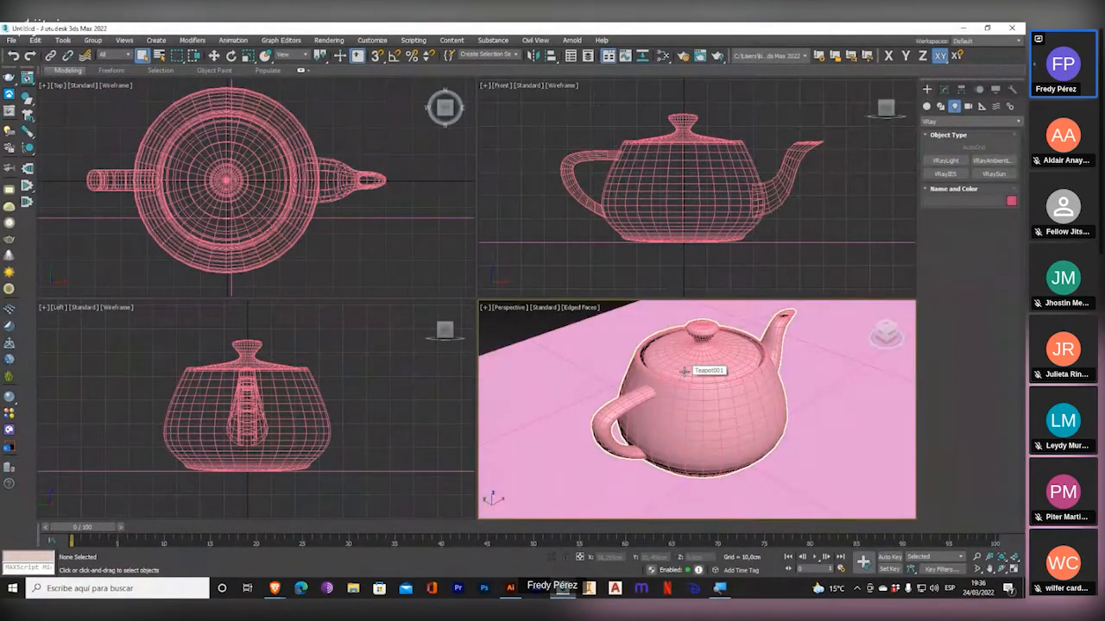
# Switch the Front viewport to Default Shading and back to Wireframe Override, and set the Perspective viewport to shaded Edged Faces.
pyautogui.press('F3')
pyautogui.press('F3')
pyautogui.press('F3')
pyautogui.press('F3')
pyautogui.press('F3')
pyautogui.click(569, 296)
pyautogui.press('F3')
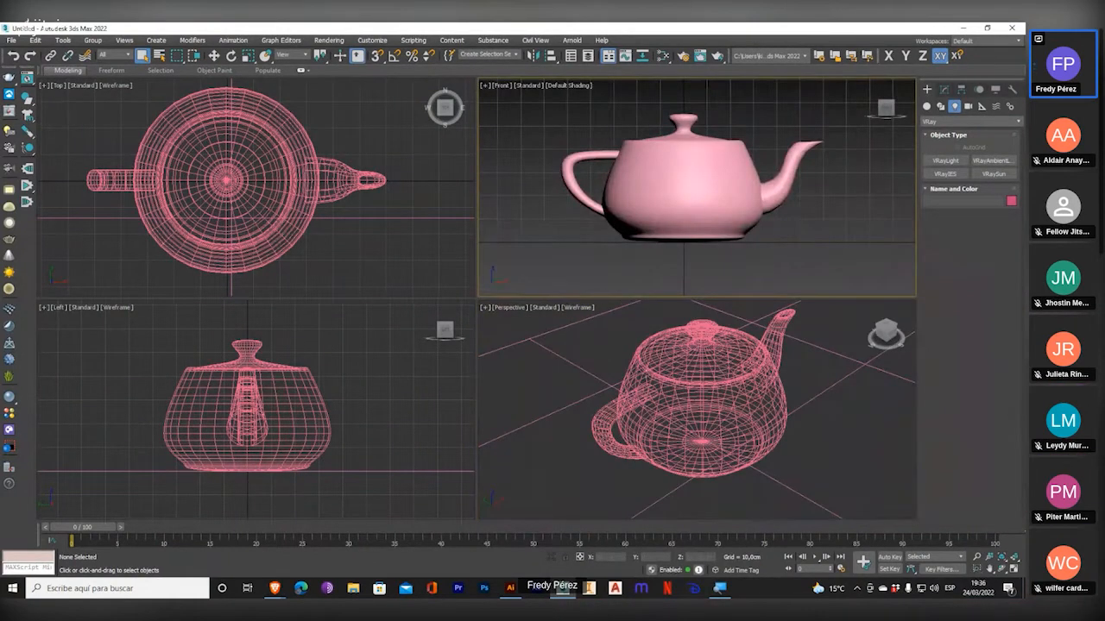
pyautogui.click(565, 85)
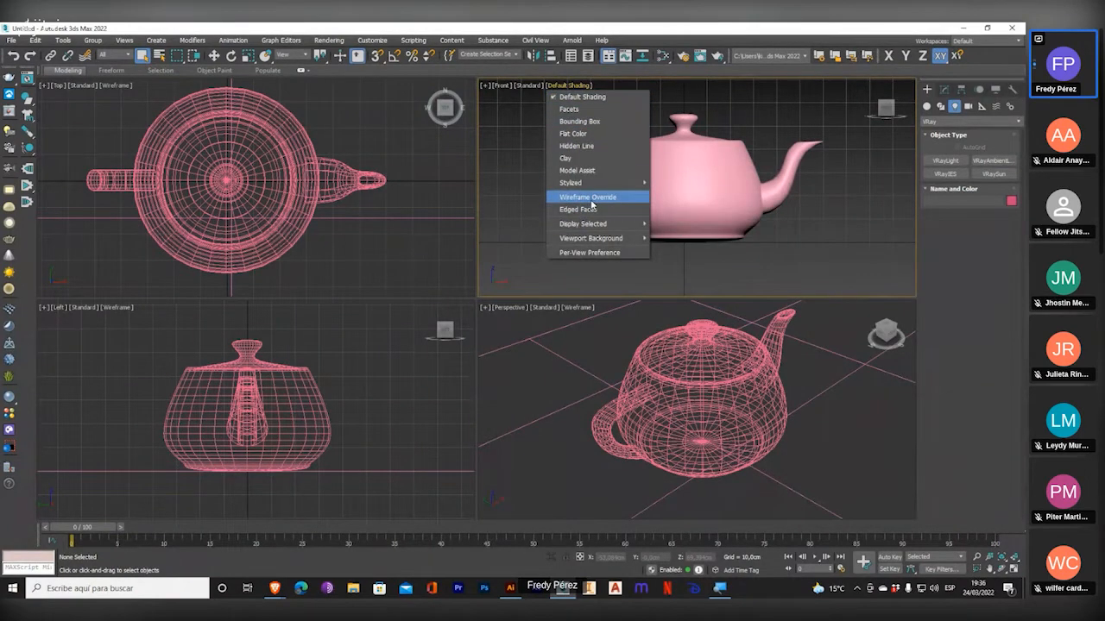
pyautogui.click(592, 202)
pyautogui.rightClick(652, 379)
pyautogui.press('F3')
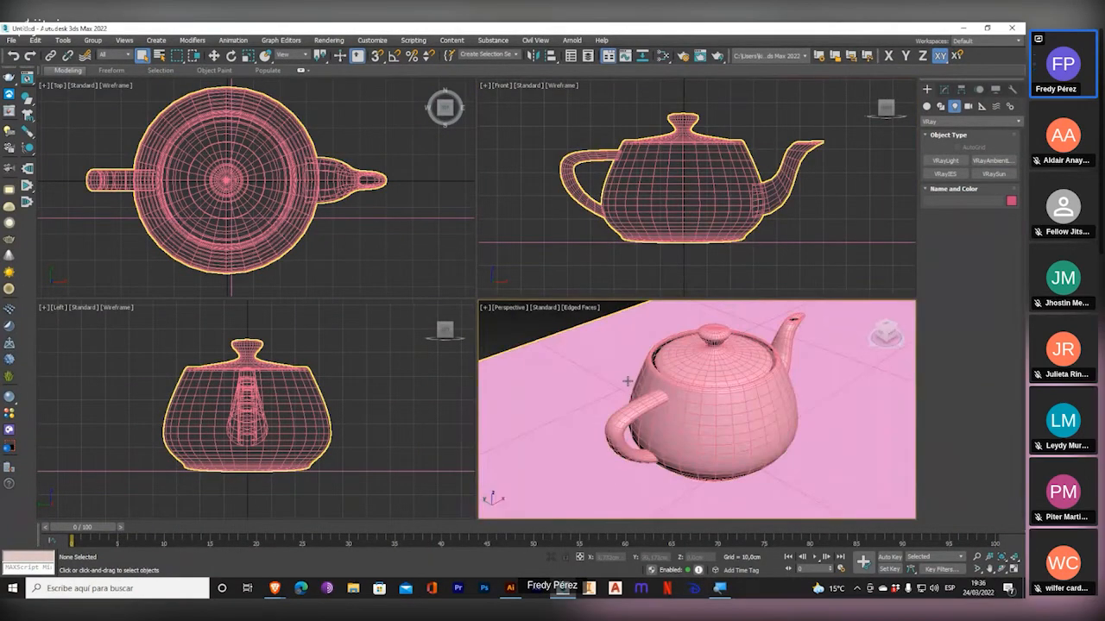
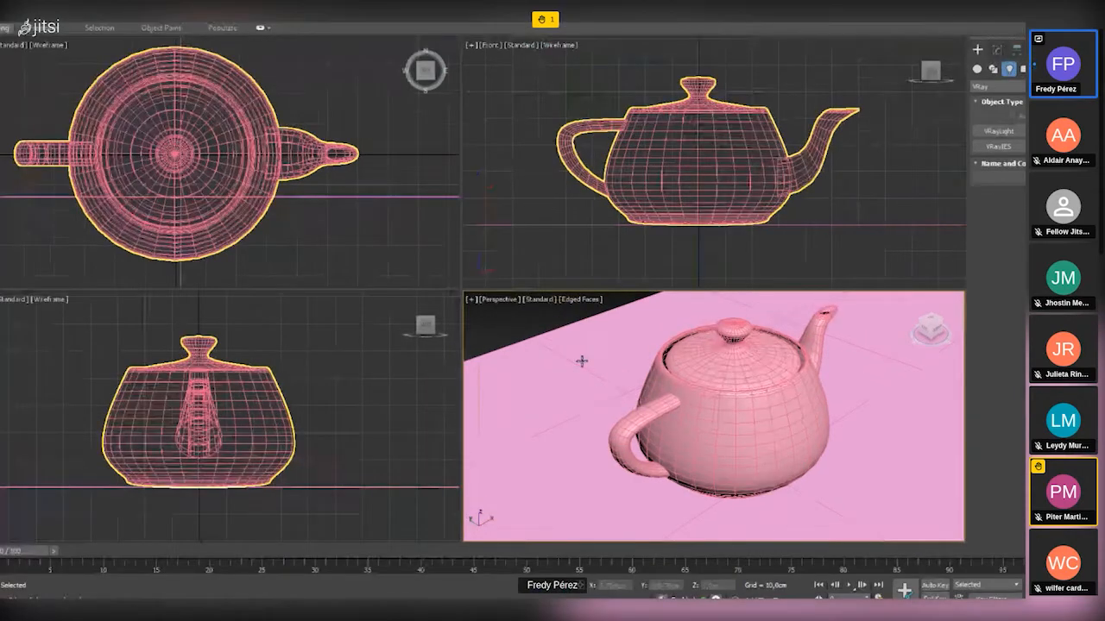
# Review the Display Performance and Background settings in the Viewport Configuration dialog, then close it.
pyautogui.click(545, 307)
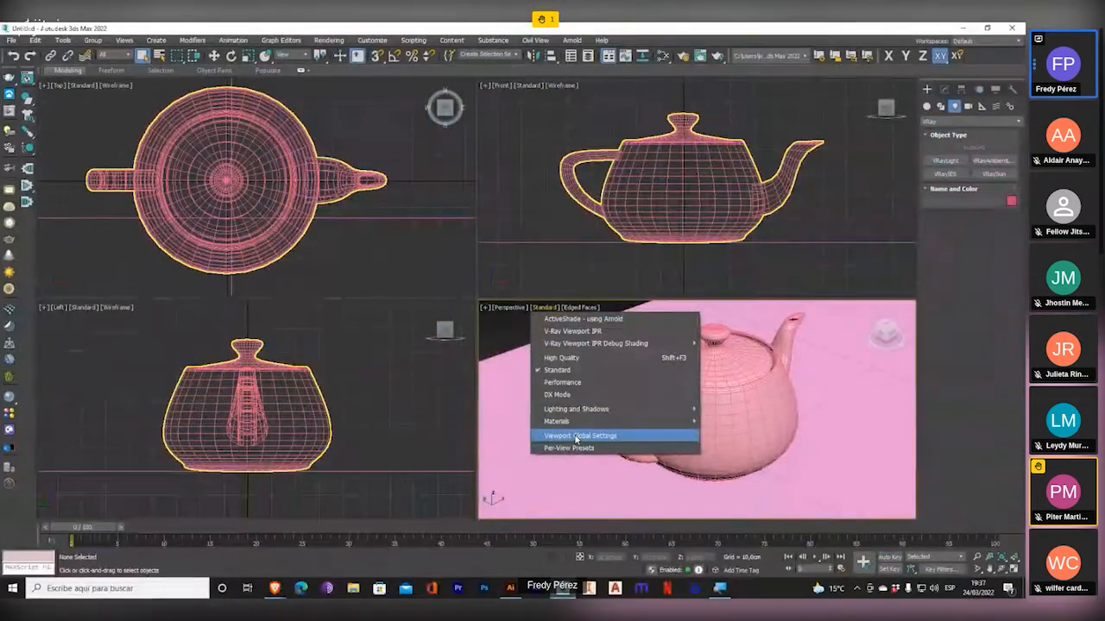
pyautogui.click(455, 26)
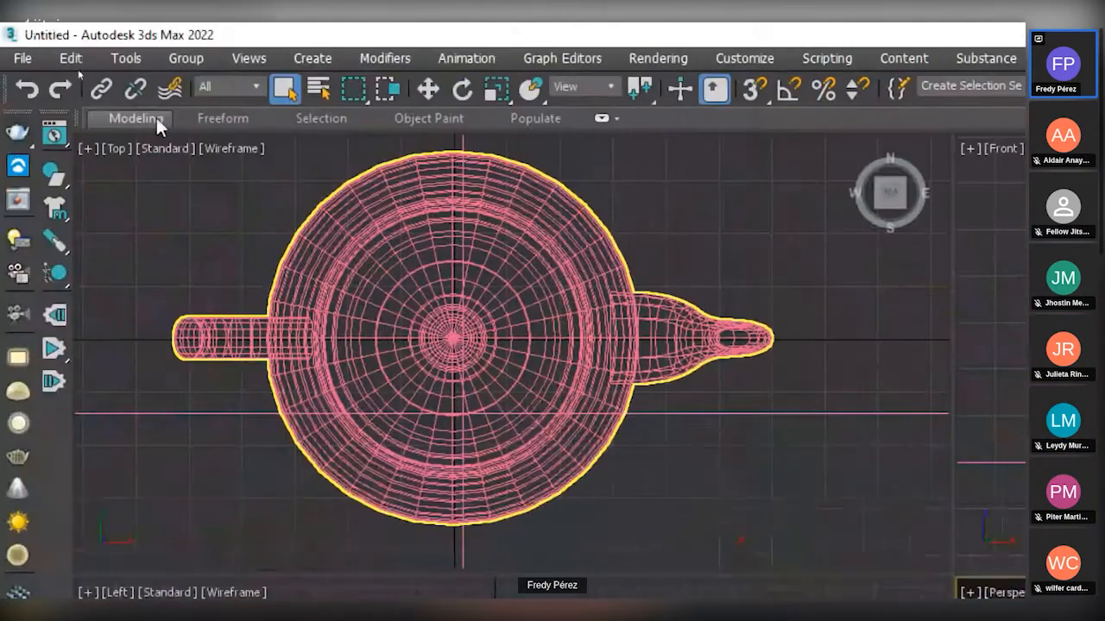
pyautogui.click(249, 55)
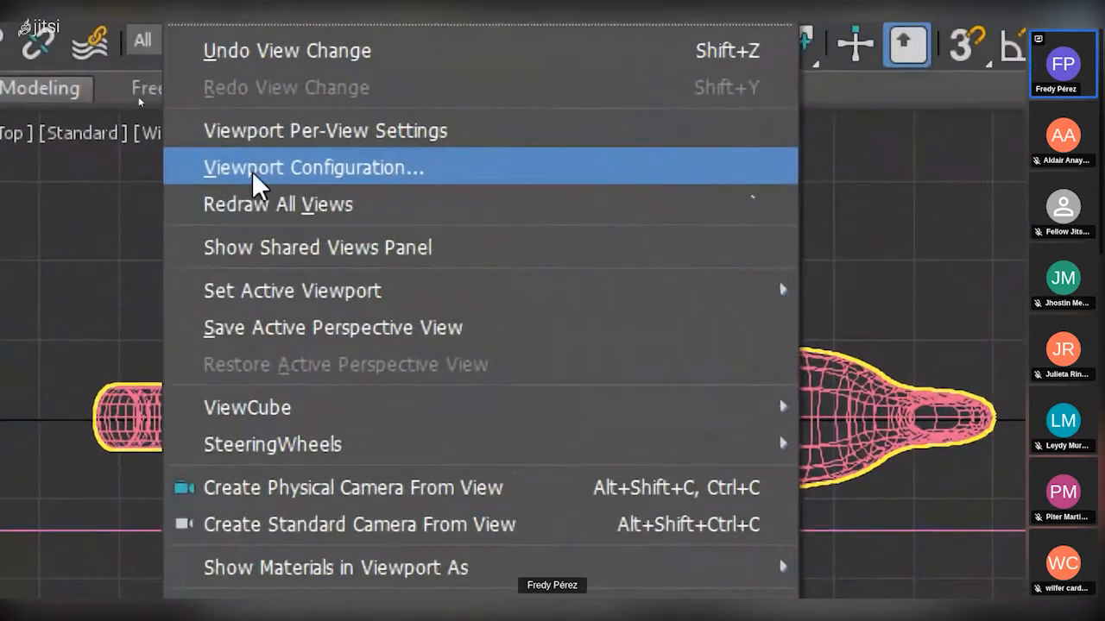
pyautogui.click(324, 171)
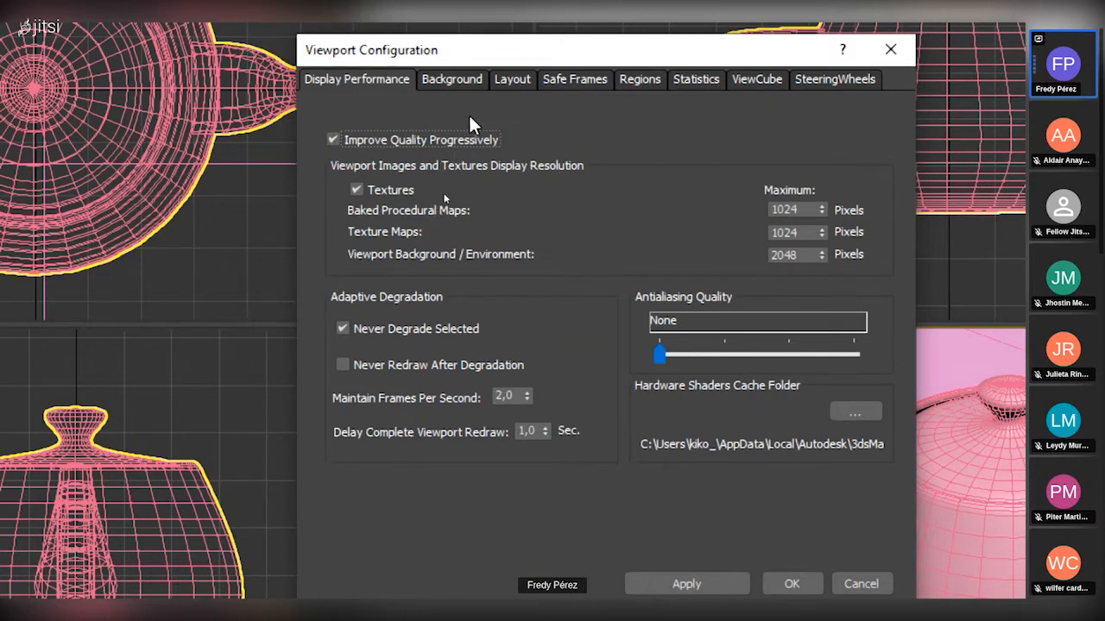
pyautogui.click(449, 81)
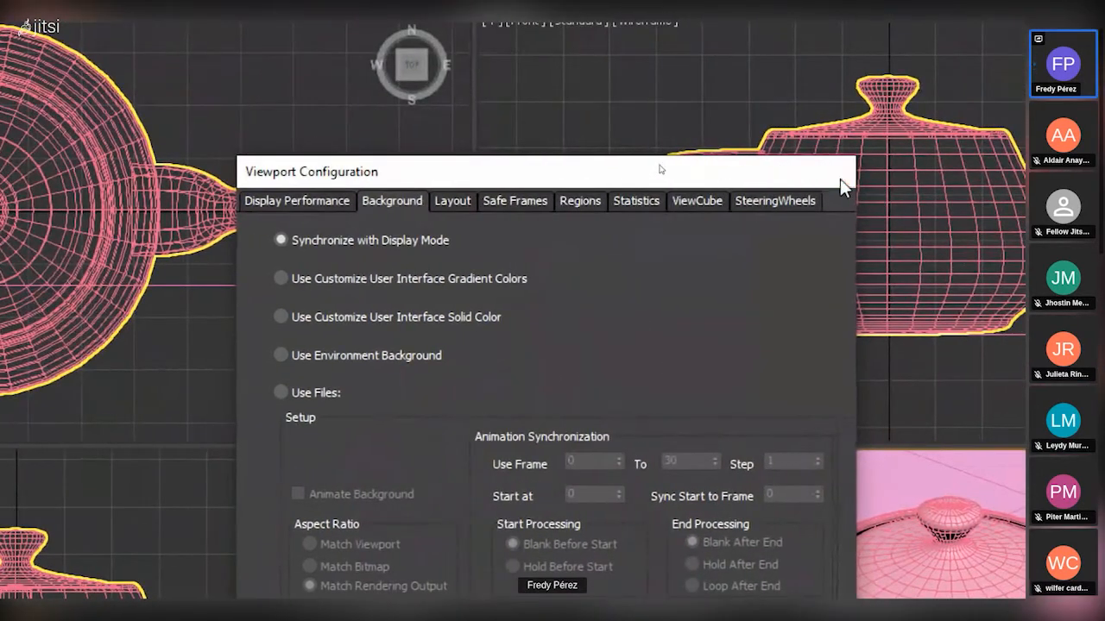
pyautogui.click(830, 171)
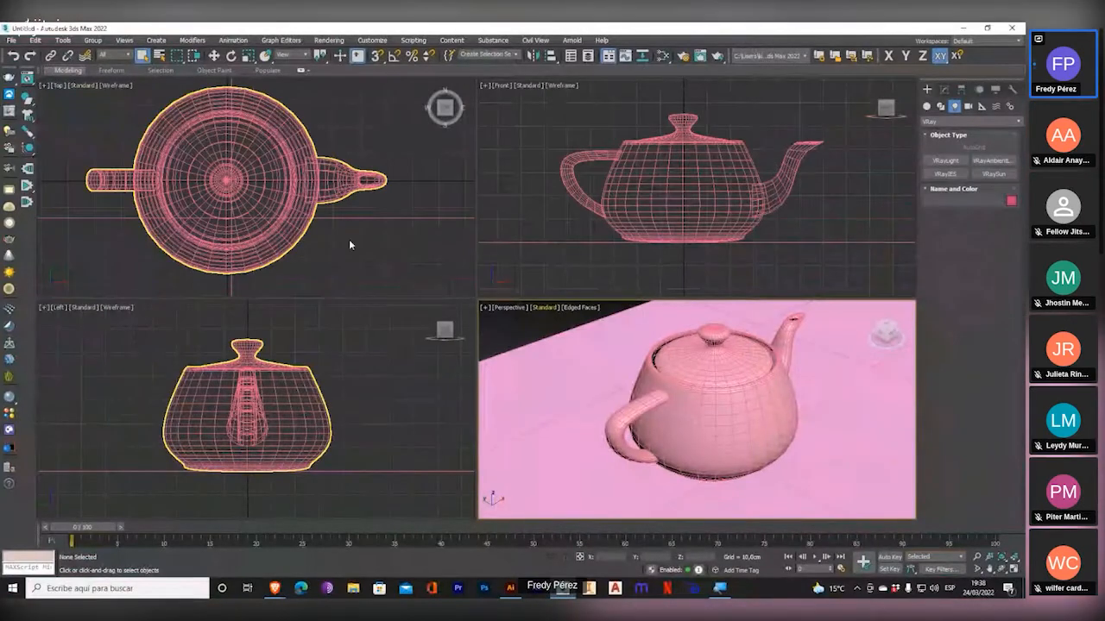
# Pan the teapot in the Front, Left, Perspective and Top viewports, and zoom out the Top view.
pyautogui.moveTo(572, 220); pyautogui.dragTo(584, 208, button='middle')
pyautogui.moveTo(385, 354); pyautogui.dragTo(285, 374, button='middle')
pyautogui.moveTo(543, 354); pyautogui.dragTo(518, 371, button='middle')
pyautogui.moveTo(302, 388); pyautogui.dragTo(337, 387, button='middle')
pyautogui.moveTo(264, 226); pyautogui.dragTo(307, 200, button='middle')
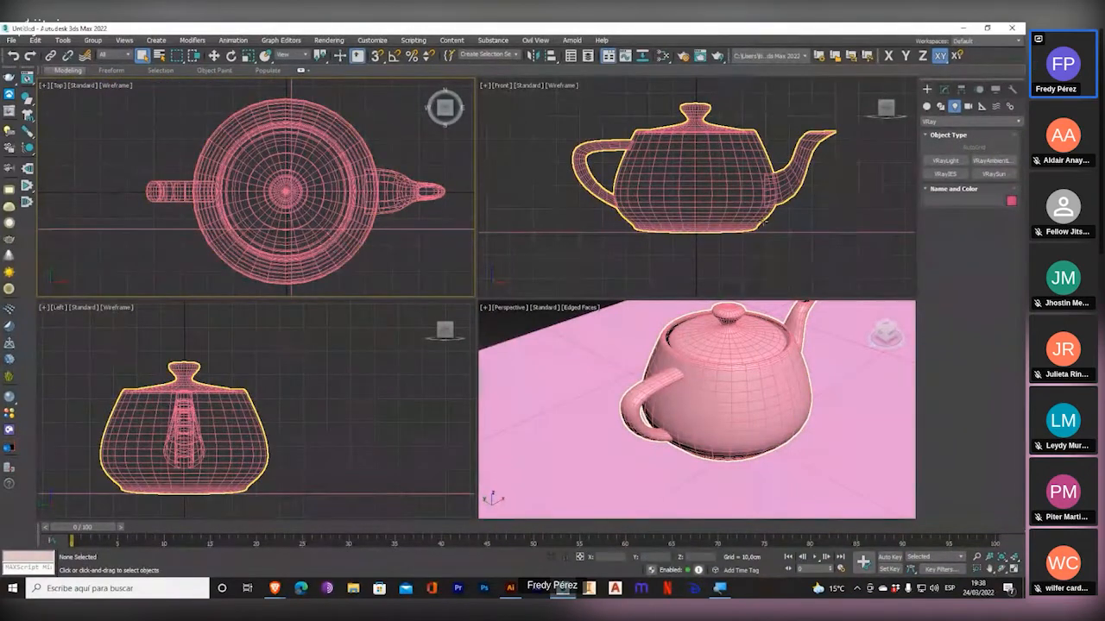
pyautogui.moveTo(732, 188)
pyautogui.mouseDown(button='middle')
pyautogui.moveTo(654, 224)
pyautogui.moveTo(715, 192)
pyautogui.mouseUp(button='middle')
pyautogui.moveTo(296, 390); pyautogui.dragTo(328, 347, button='middle')
pyautogui.moveTo(593, 387); pyautogui.dragTo(565, 419, button='middle')
pyautogui.moveTo(358, 202); pyautogui.dragTo(315, 212, button='middle')
pyautogui.scroll(-2, 316, 211)
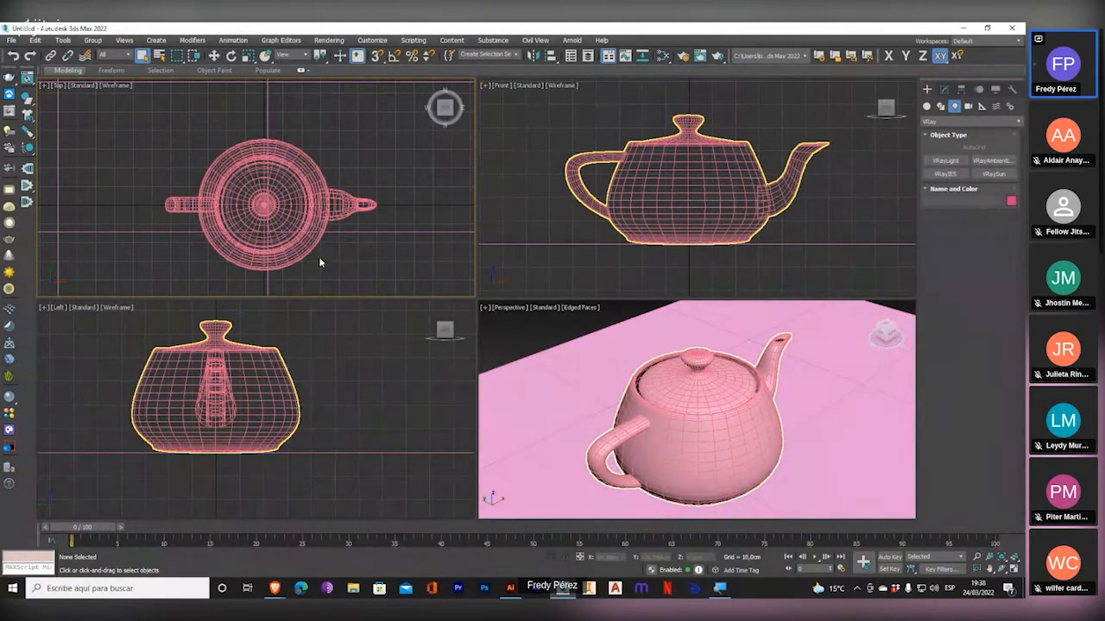
# Select and deselect the teapot repeatedly from different viewports, leaving it selected.
pyautogui.click(315, 195)
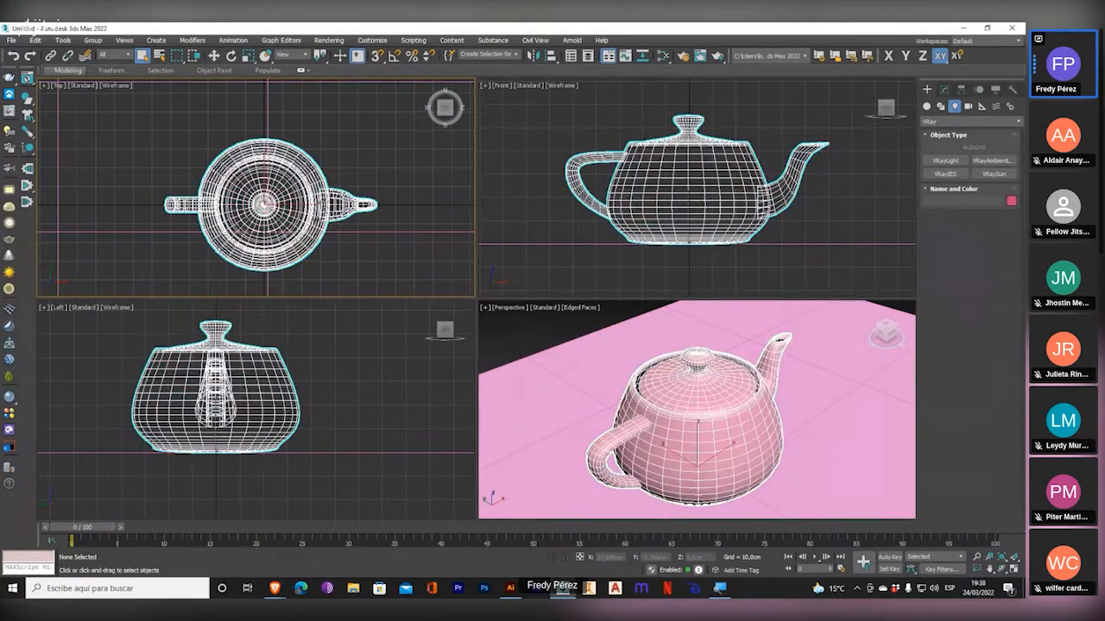
pyautogui.click(576, 268)
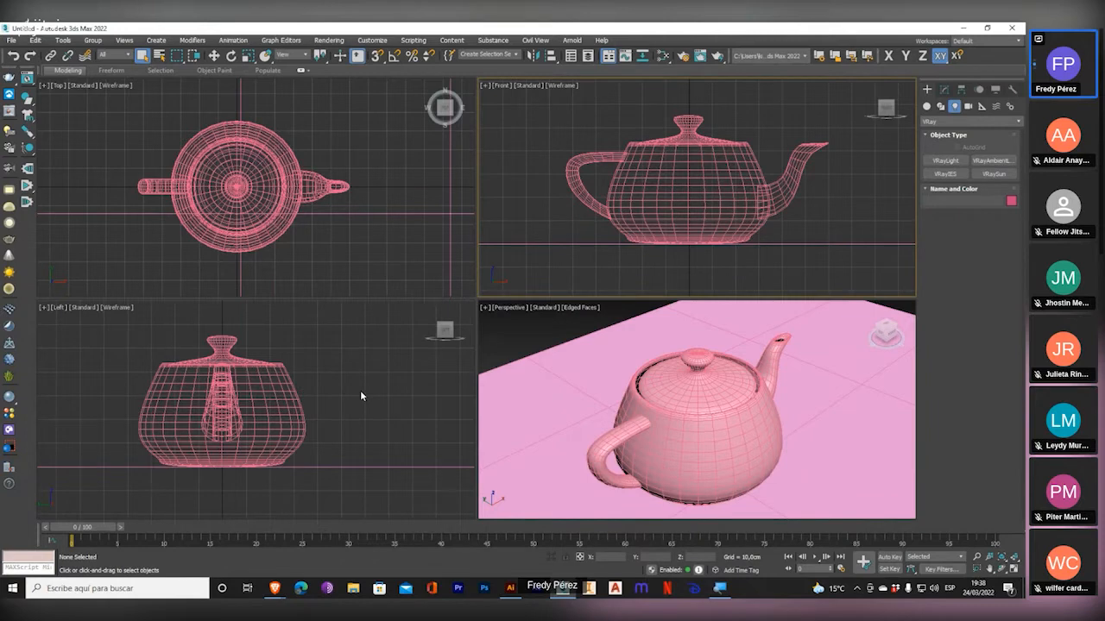
pyautogui.click(312, 418)
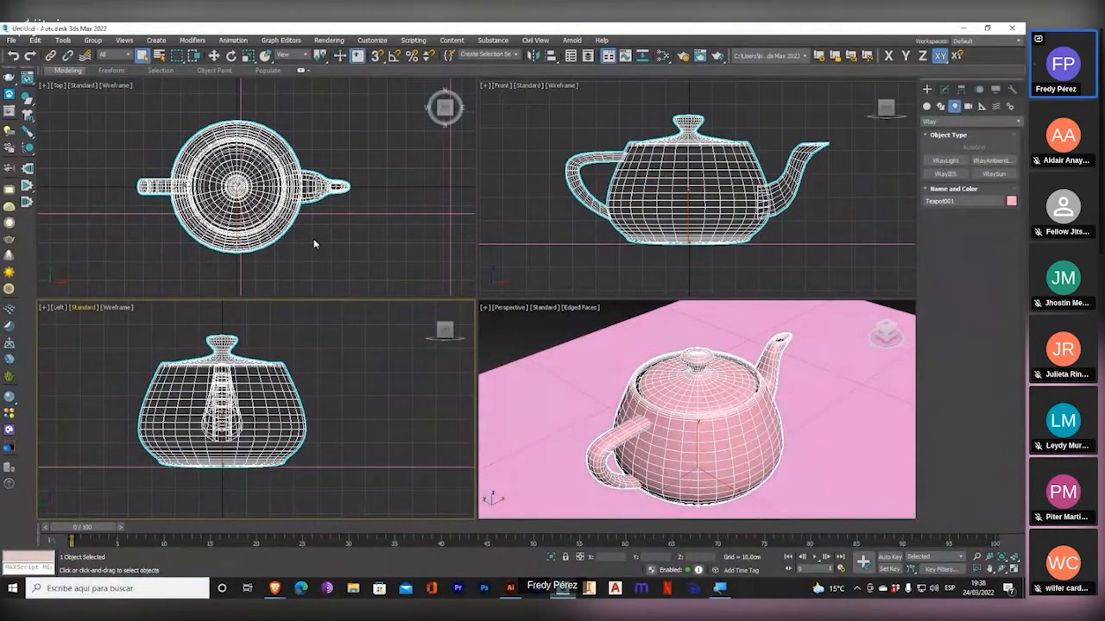
pyautogui.click(314, 242)
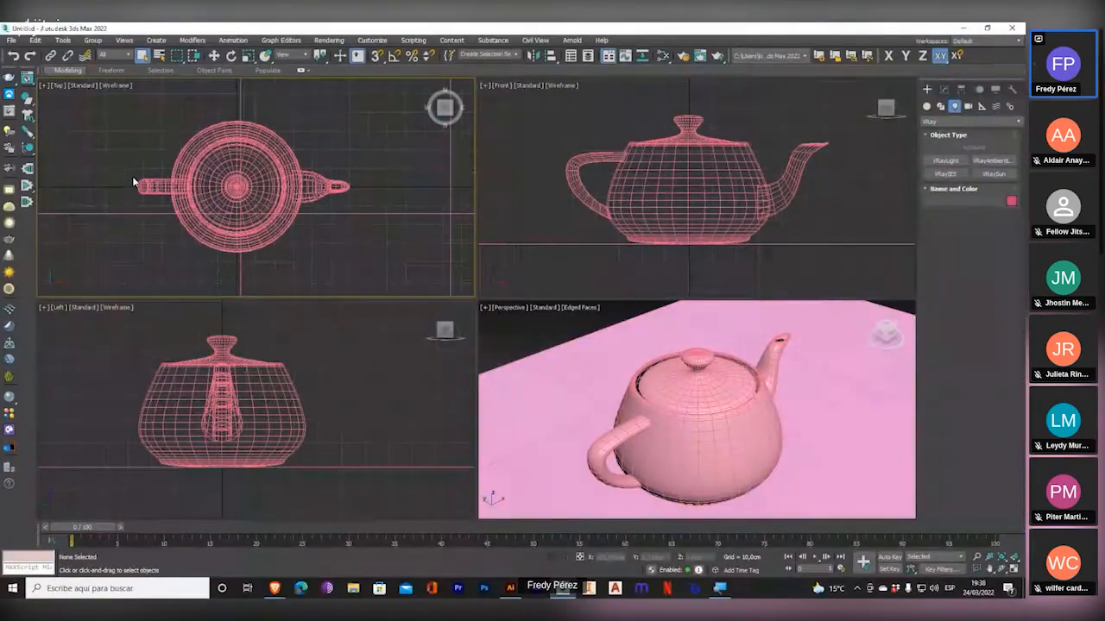
pyautogui.click(247, 172)
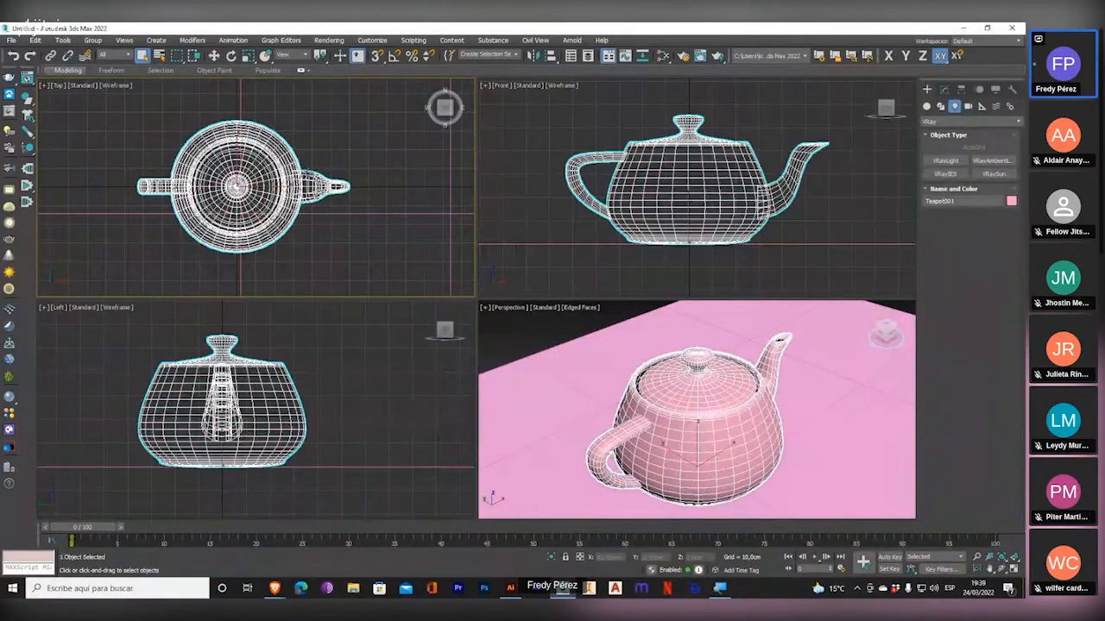
pyautogui.click(323, 163)
pyautogui.click(285, 188)
# Pan each of the four viewports again while the teapot is selected.
pyautogui.moveTo(554, 253); pyautogui.dragTo(555, 233, button='middle')
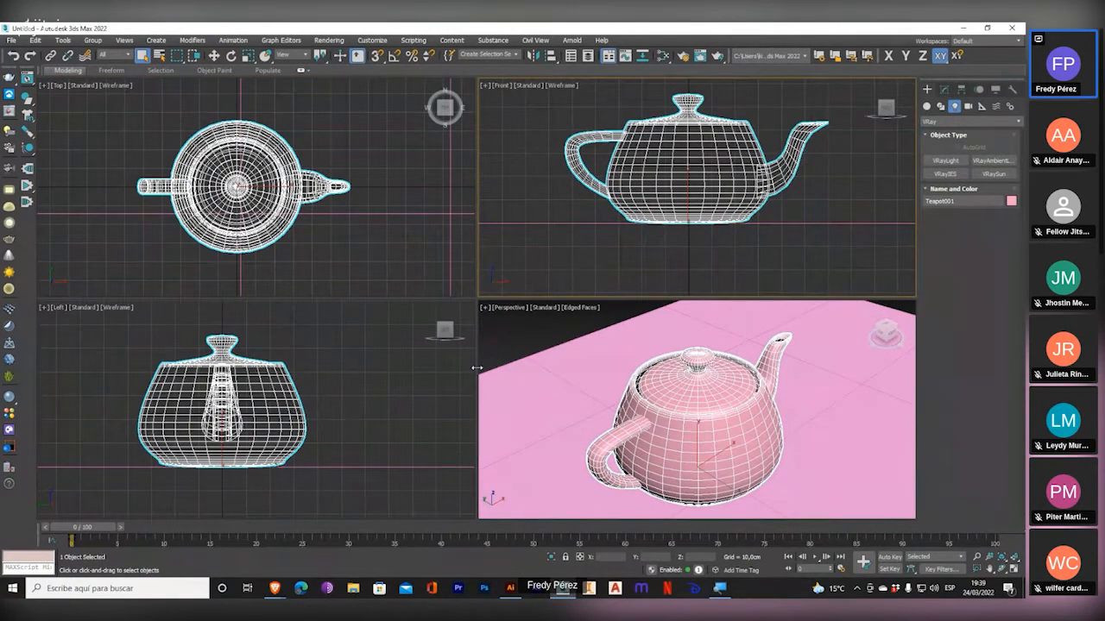
pyautogui.moveTo(395, 392)
pyautogui.mouseDown(button='middle')
pyautogui.moveTo(411, 444)
pyautogui.moveTo(403, 399)
pyautogui.mouseUp(button='middle')
pyautogui.moveTo(620, 402)
pyautogui.mouseDown(button='middle')
pyautogui.moveTo(567, 368)
pyautogui.moveTo(631, 413)
pyautogui.mouseUp(button='middle')
pyautogui.moveTo(329, 400); pyautogui.dragTo(365, 403, button='middle')
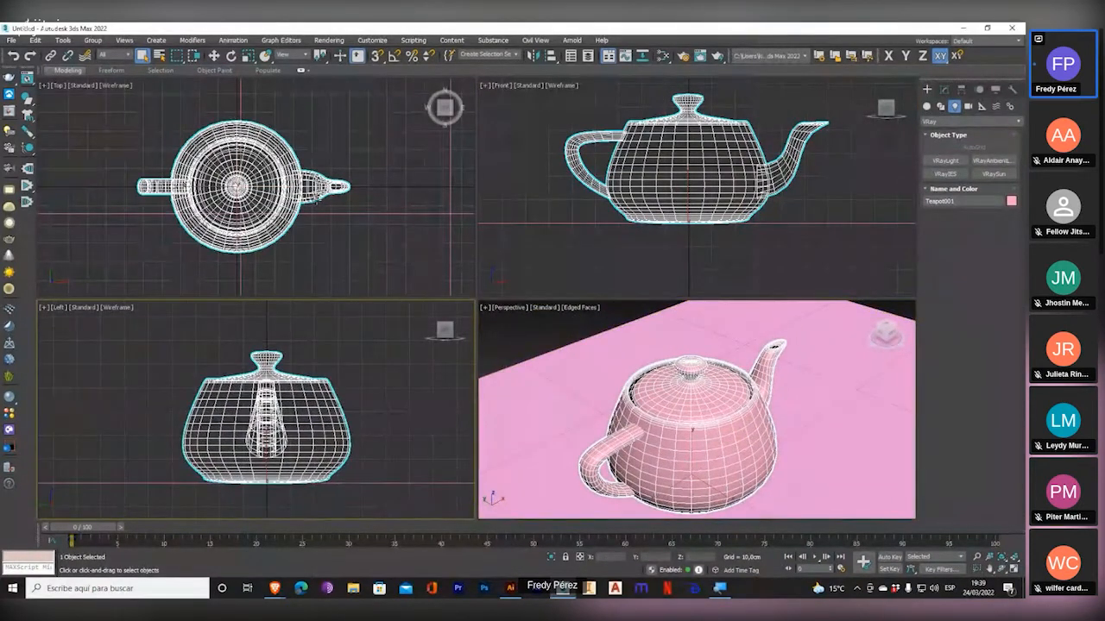
pyautogui.moveTo(317, 201); pyautogui.dragTo(327, 188, button='middle')
pyautogui.moveTo(576, 204)
pyautogui.mouseDown(button='middle')
pyautogui.moveTo(570, 192)
pyautogui.moveTo(568, 204)
pyautogui.mouseUp(button='middle')
pyautogui.moveTo(670, 398)
pyautogui.mouseDown(button='middle')
pyautogui.moveTo(697, 368)
pyautogui.moveTo(647, 392)
pyautogui.moveTo(652, 404)
pyautogui.mouseUp(button='middle')
pyautogui.moveTo(367, 262); pyautogui.dragTo(384, 216, button='middle')
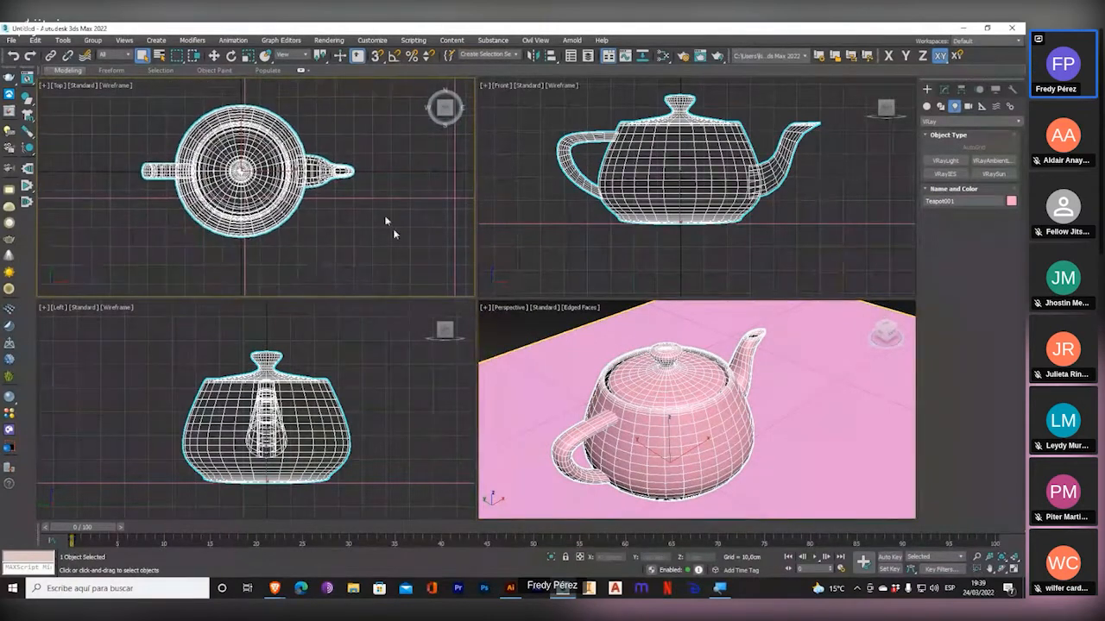
# Examine the background options in Viewport Configuration from the Perspective viewport's global settings, and close the dialog.
pyautogui.click(542, 307)
pyautogui.click(581, 438)
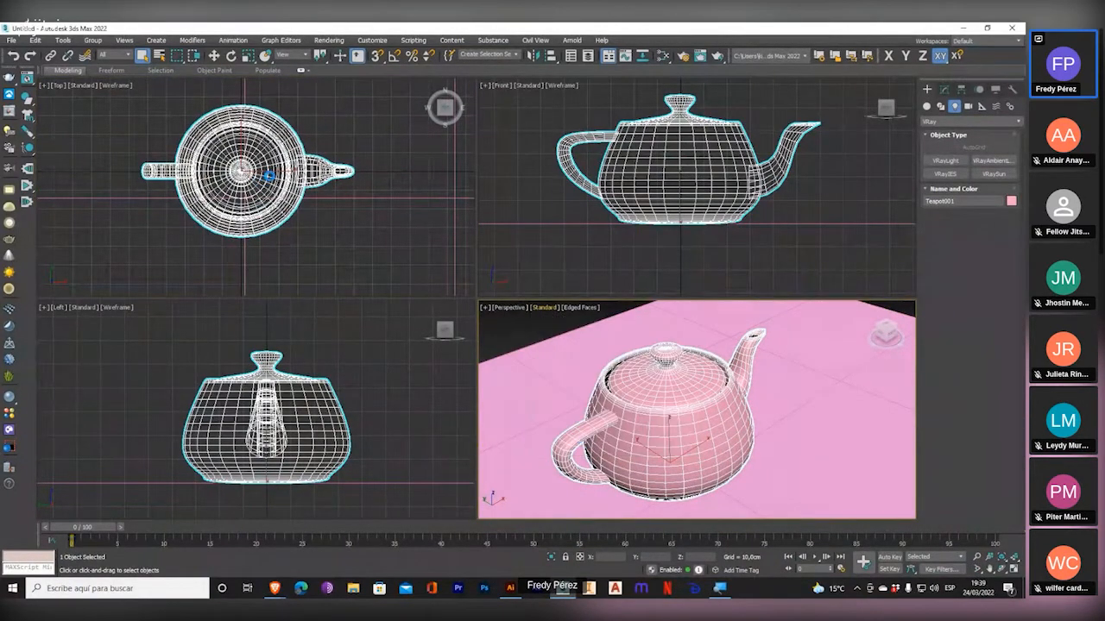
pyautogui.click(438, 176)
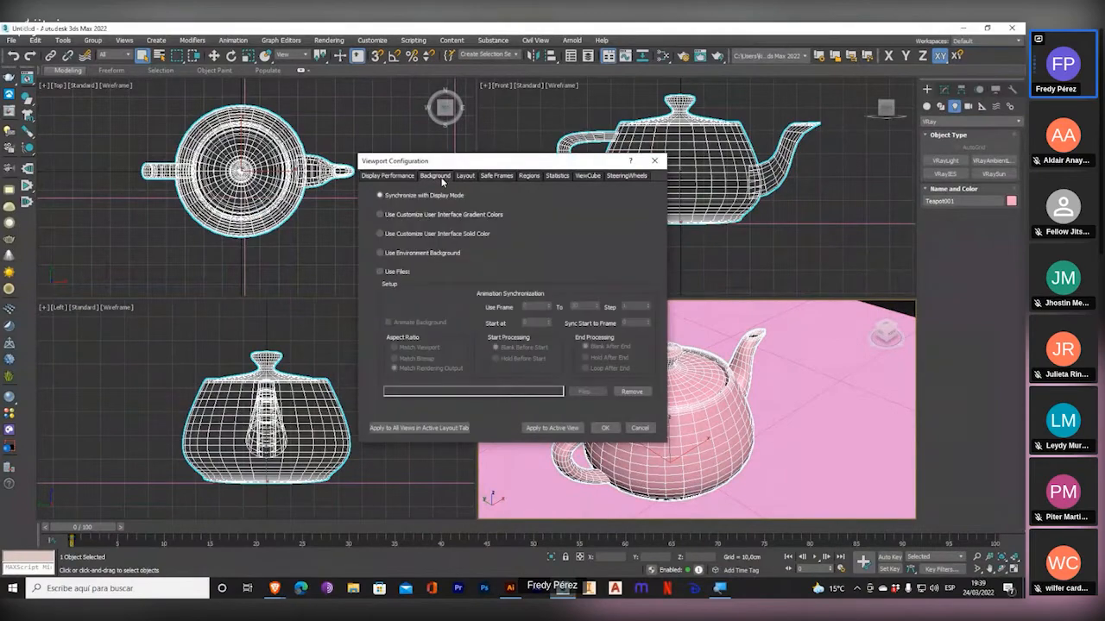
pyautogui.moveTo(551, 166); pyautogui.dragTo(417, 184)
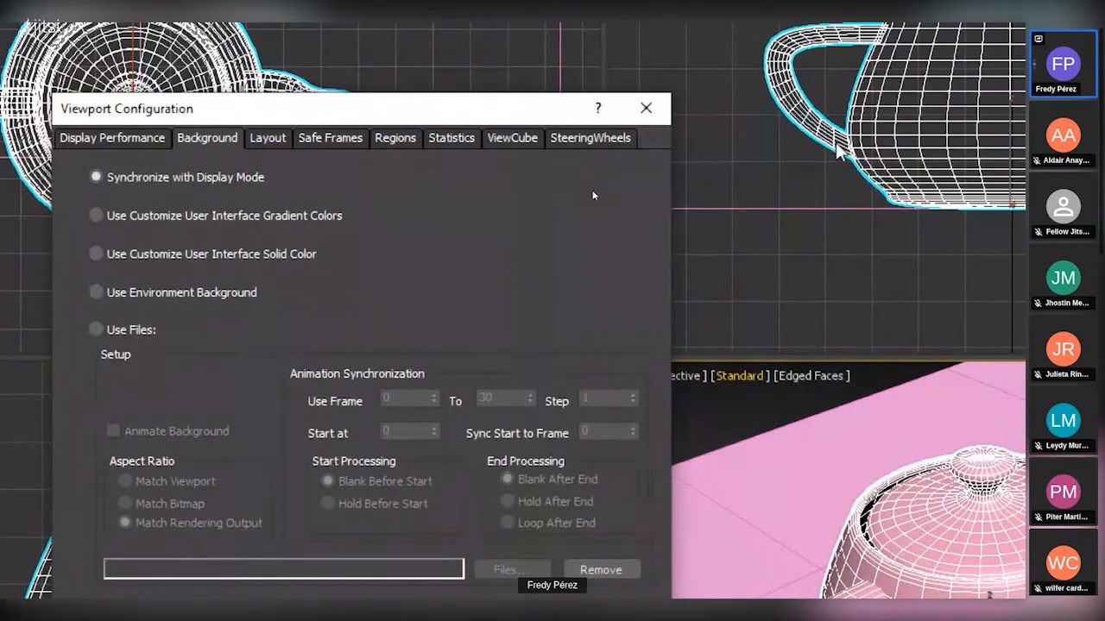
pyautogui.click(645, 108)
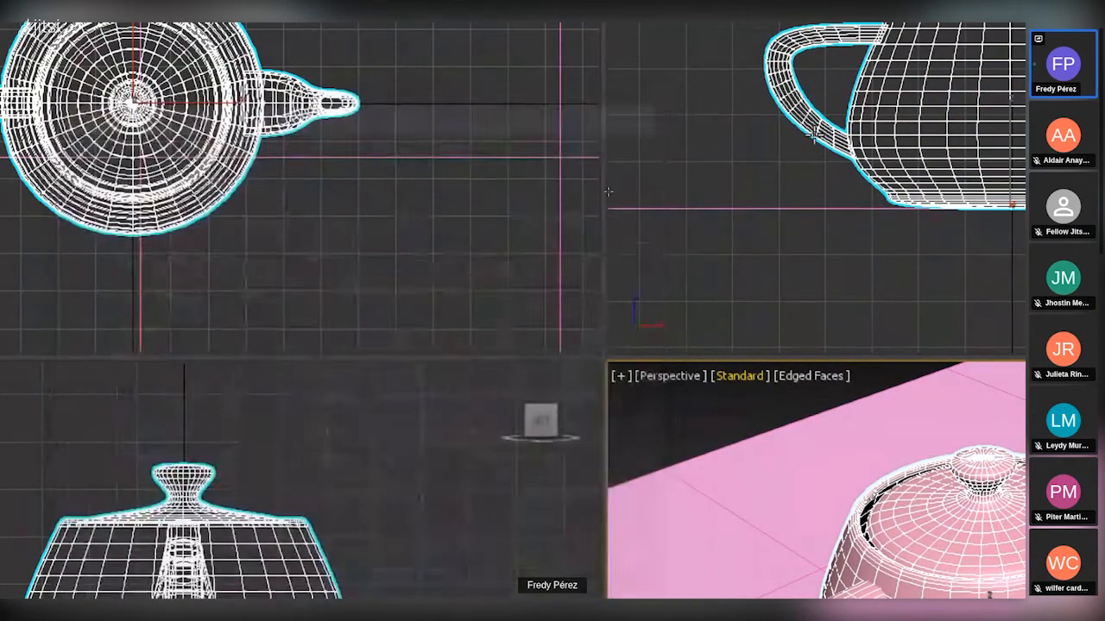
# Maximize the Front viewport and open the Background settings of the Viewport Configuration dialog.
pyautogui.moveTo(609, 178); pyautogui.dragTo(634, 173, button='middle')
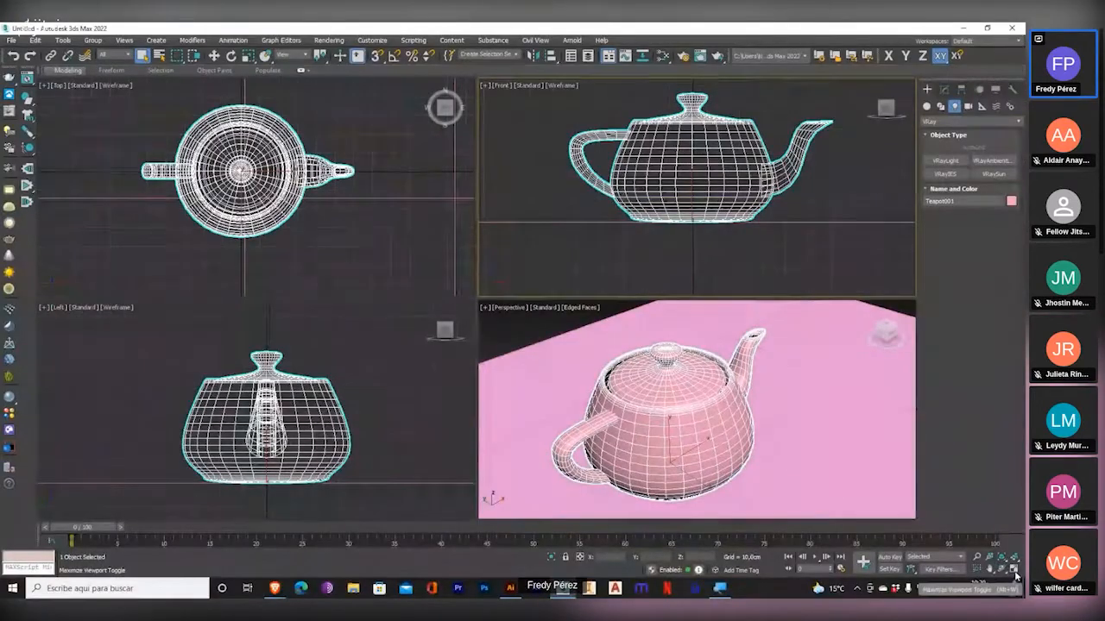
pyautogui.click(1014, 568)
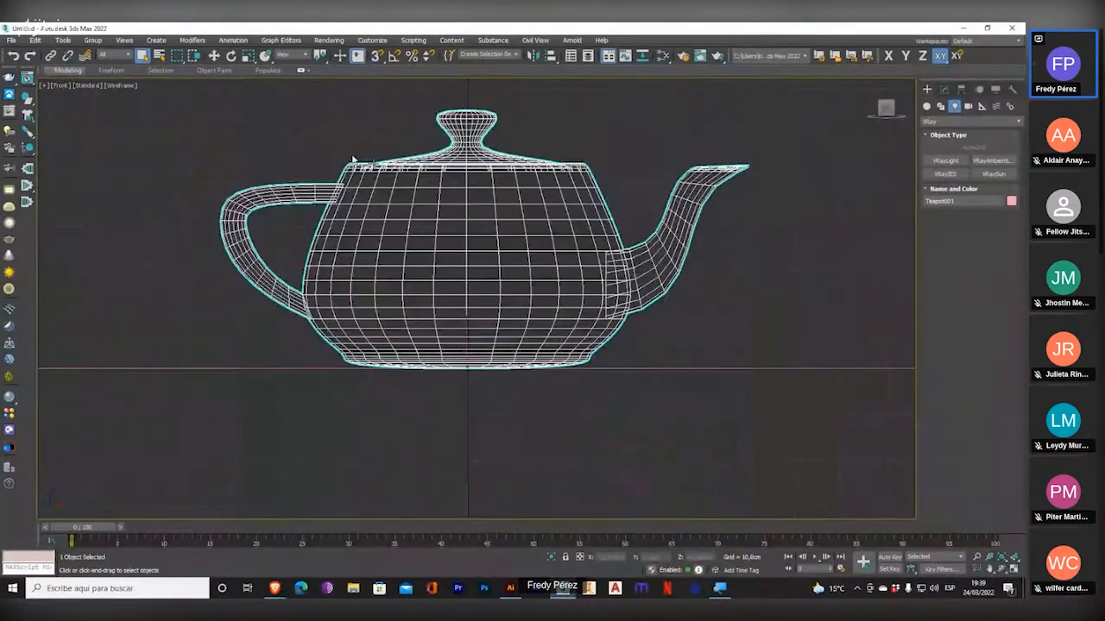
pyautogui.click(125, 40)
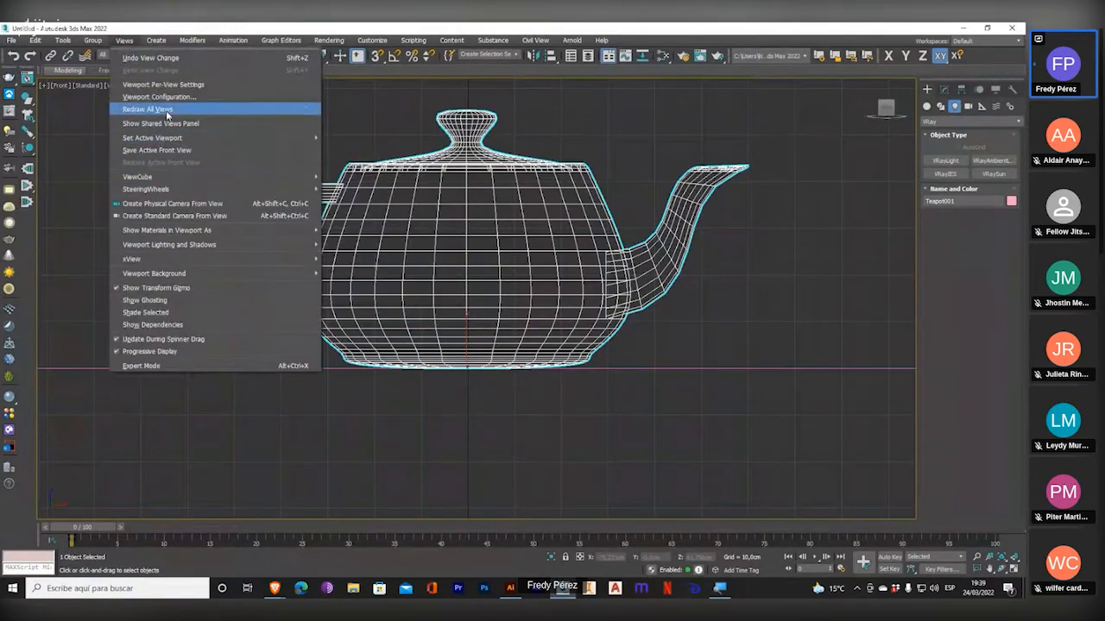
pyautogui.click(159, 97)
pyautogui.click(432, 176)
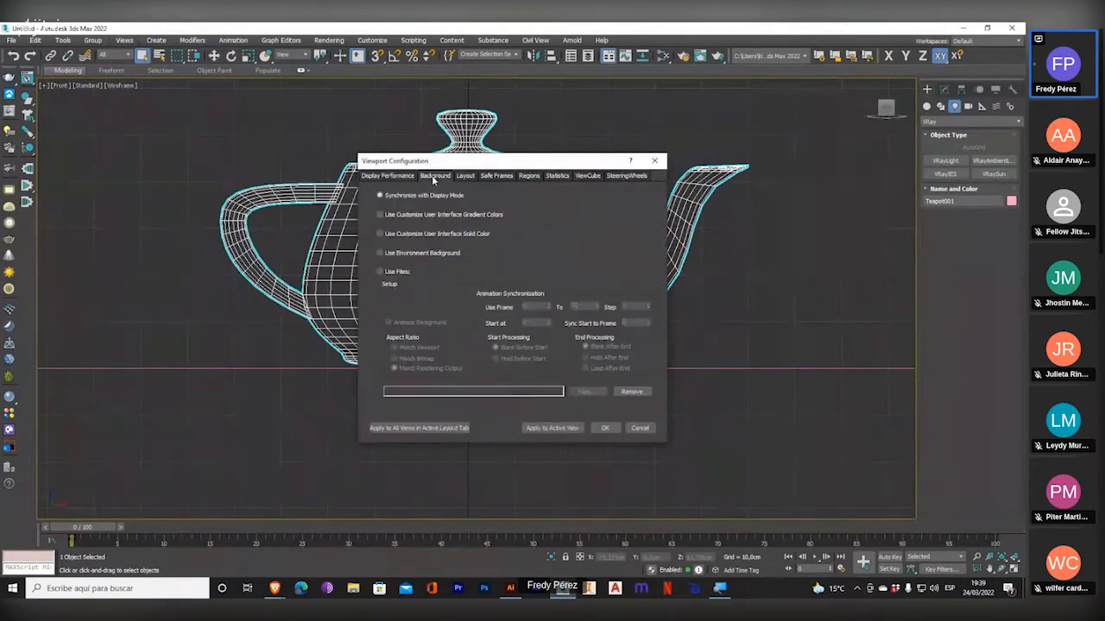
pyautogui.moveTo(468, 163); pyautogui.dragTo(597, 181)
pyautogui.press('super+plus')
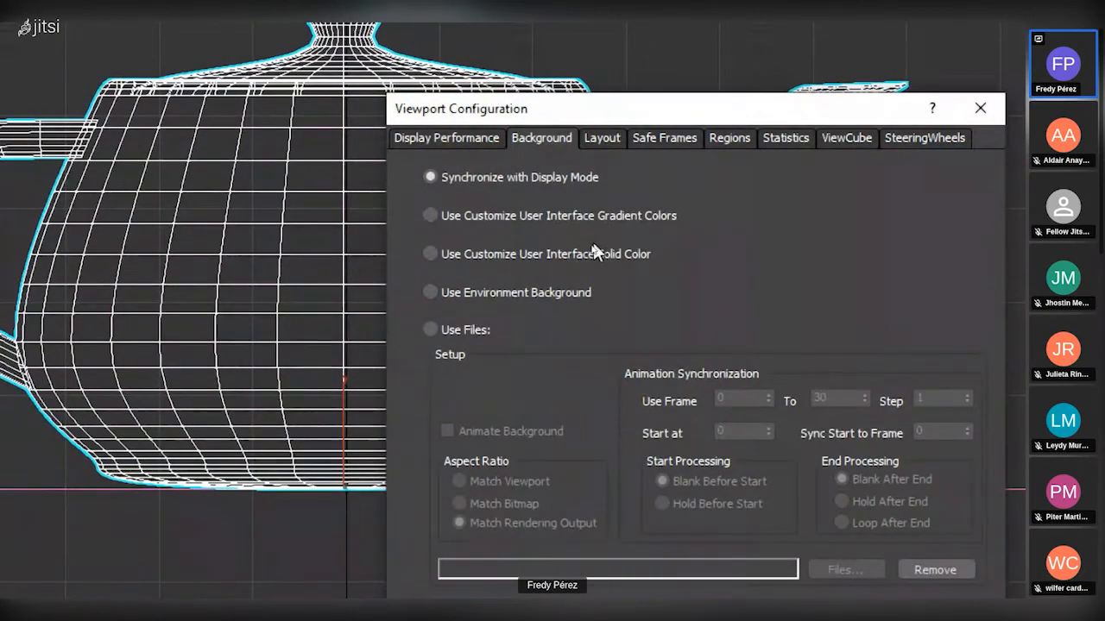
pyautogui.press('super+plus')
pyautogui.press('super+minus')
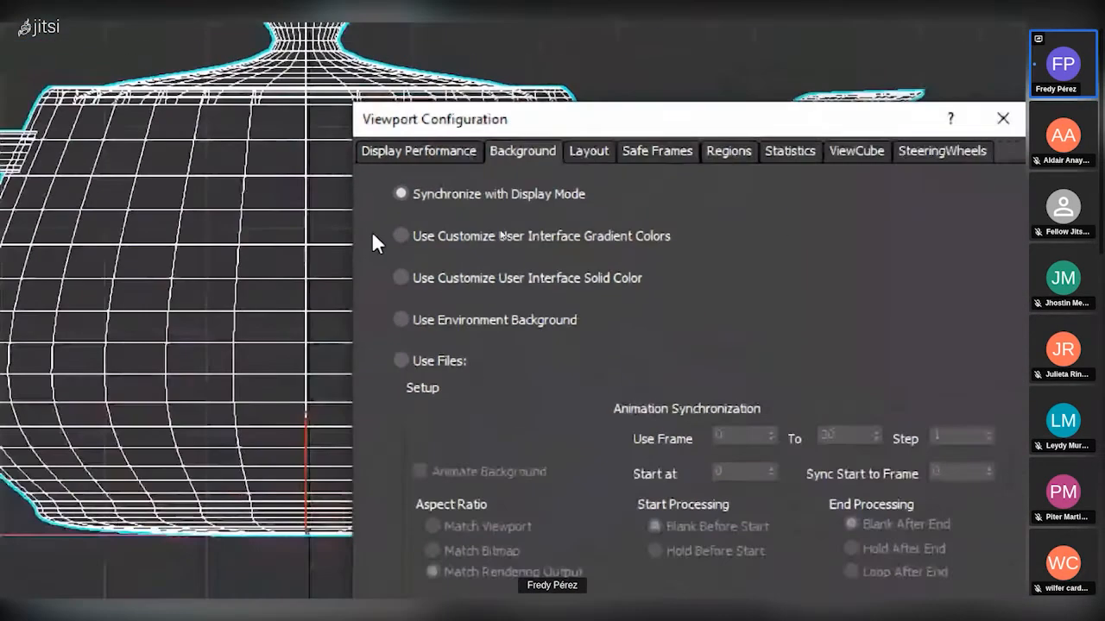
# Step the viewport background option through customized gradient colors, customized solid color and environment background to Use Files.
pyautogui.click(432, 236)
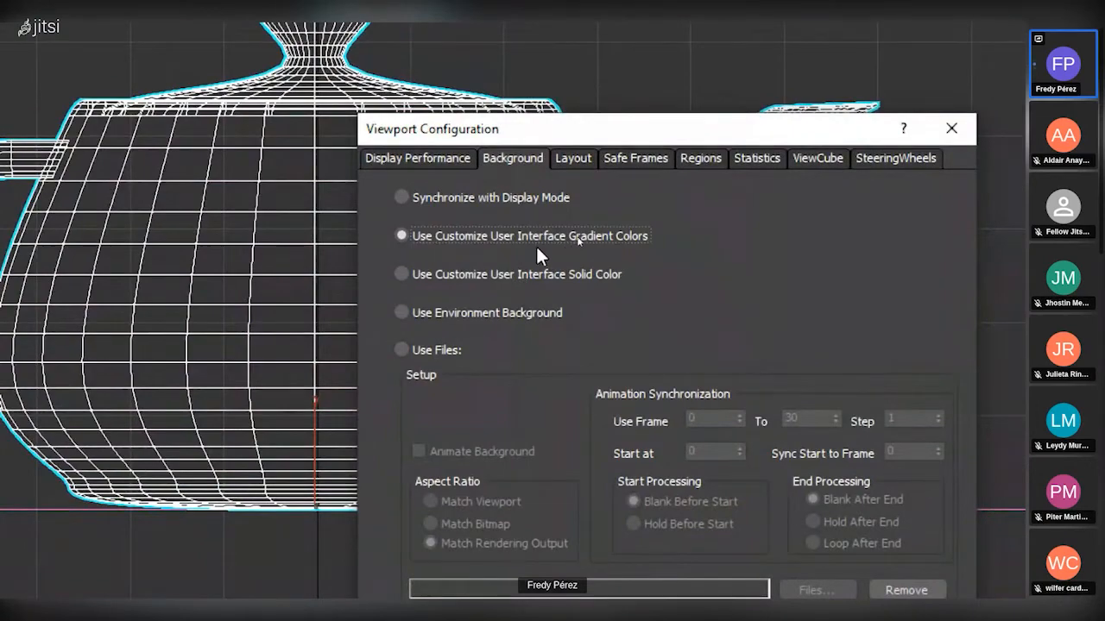
pyautogui.press('super+plus')
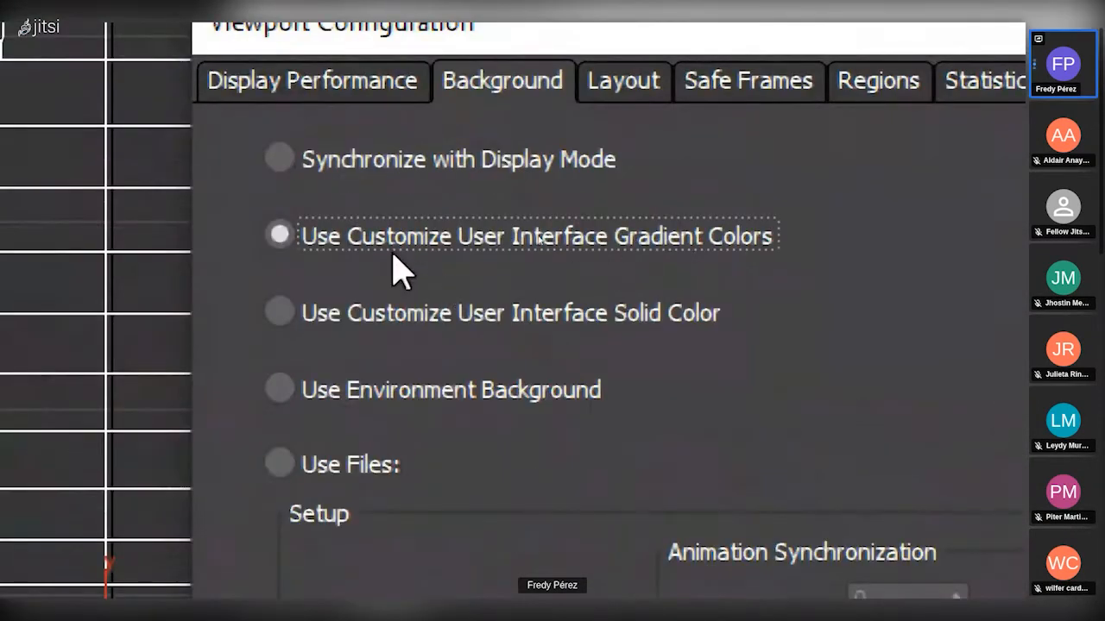
pyautogui.press('super+minus')
pyautogui.press('super+minus')
pyautogui.press('super+plus')
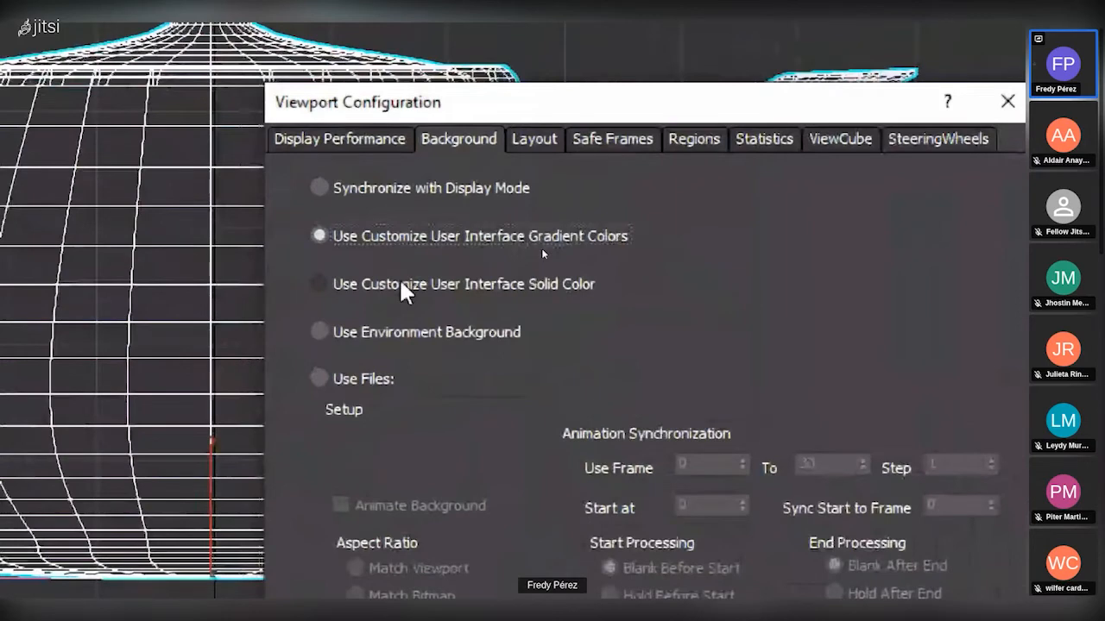
pyautogui.click(400, 283)
pyautogui.press('super+minus')
pyautogui.click(563, 274)
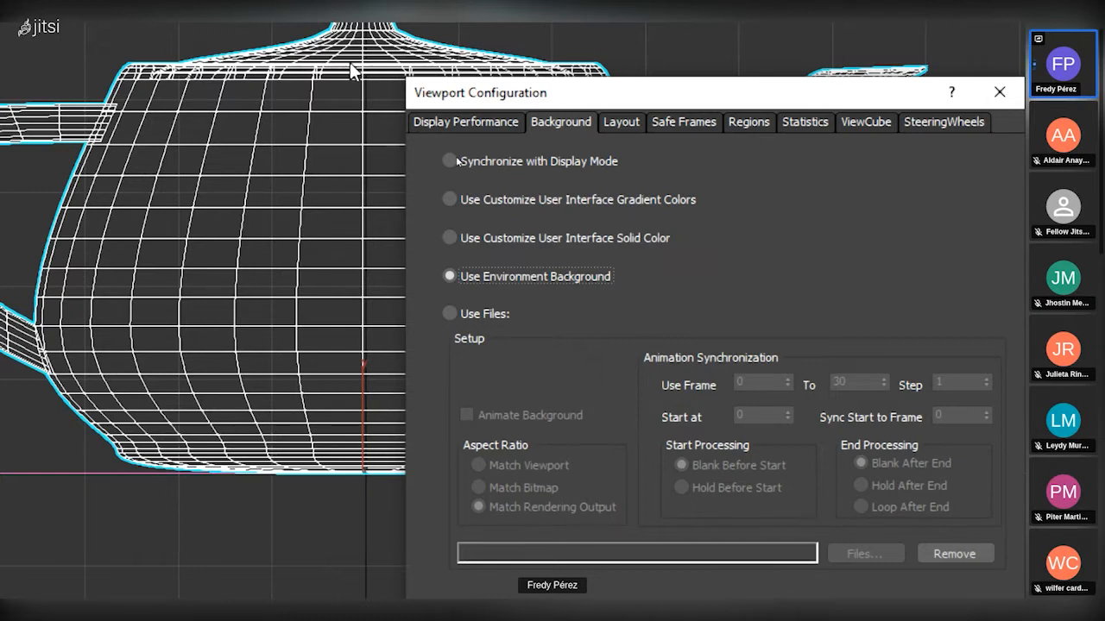
pyautogui.click(492, 313)
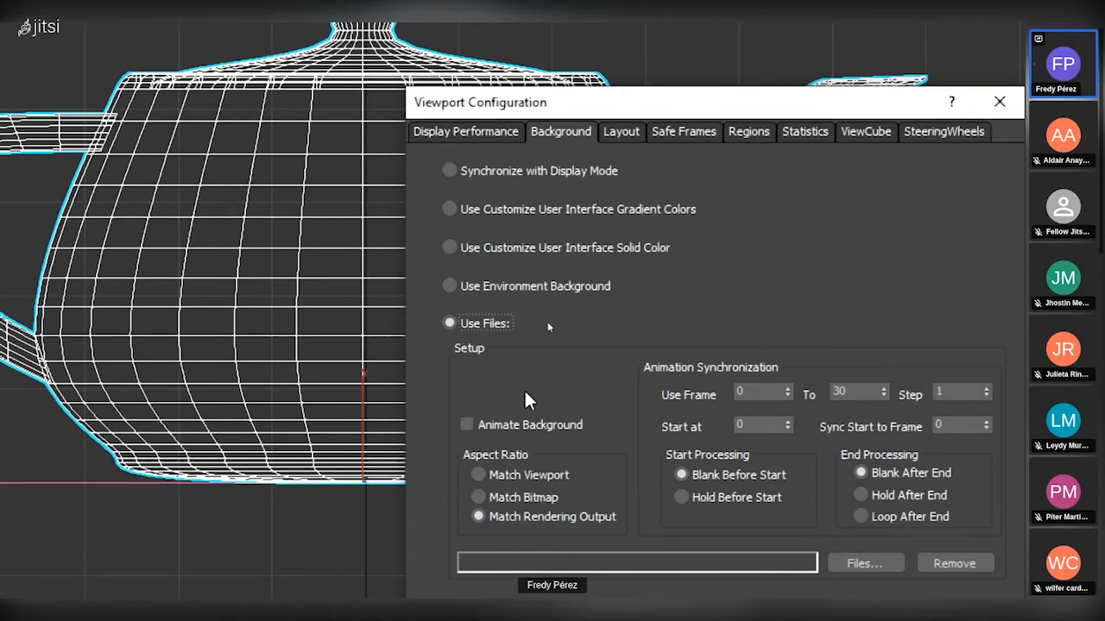
# Apply a viewport layout with Top and Front stacked beside one tall view, and set the tall view to Perspective.
pyautogui.click(624, 134)
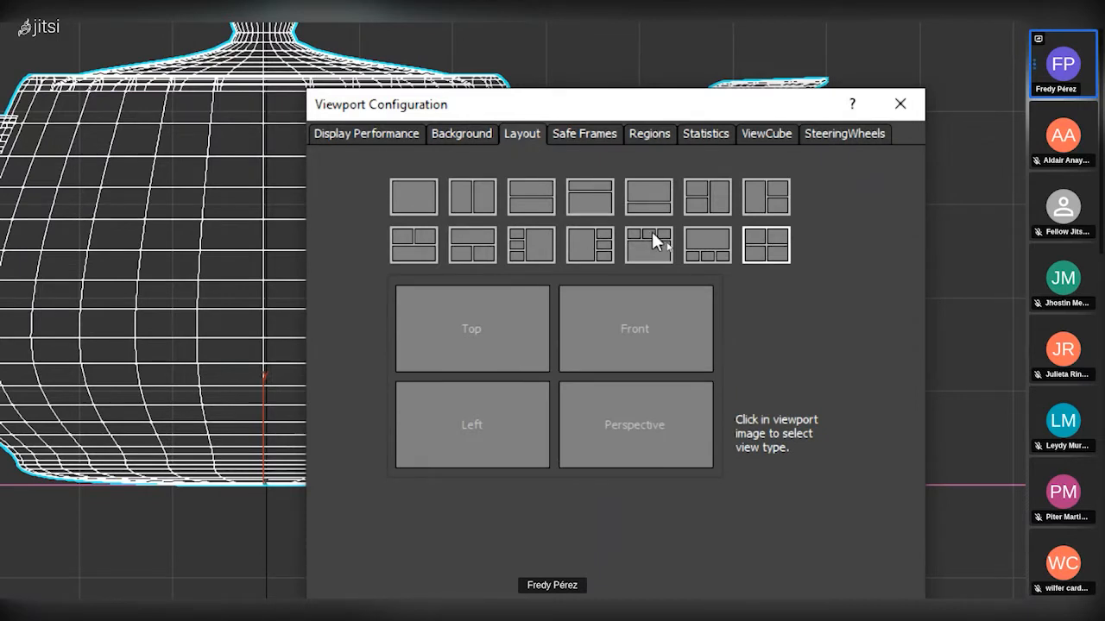
pyautogui.click(711, 200)
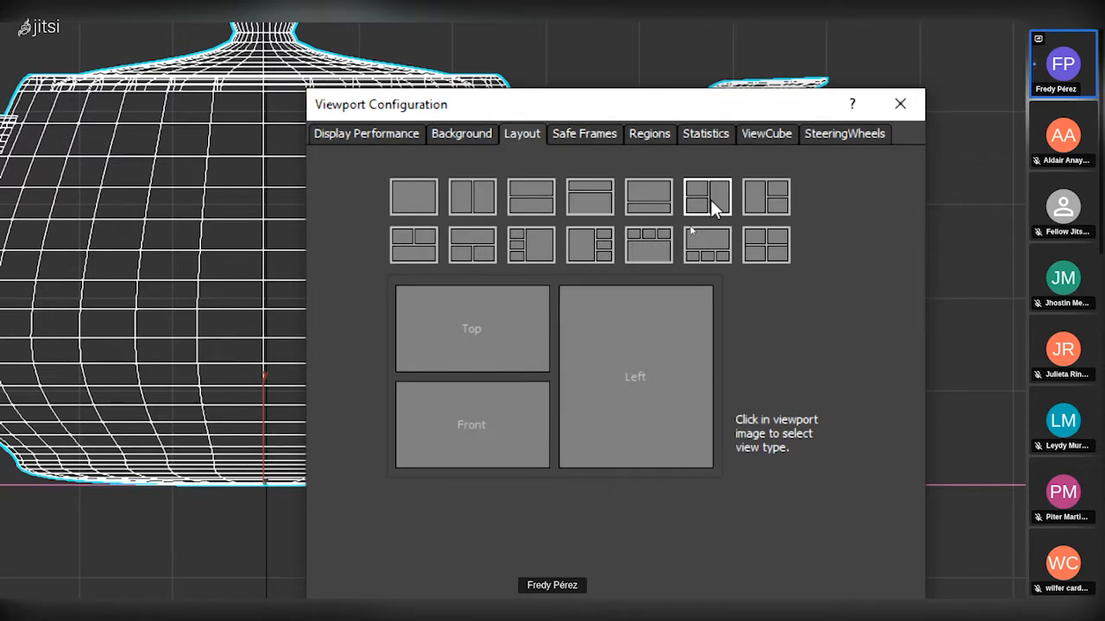
pyautogui.click(459, 325)
pyautogui.click(437, 312)
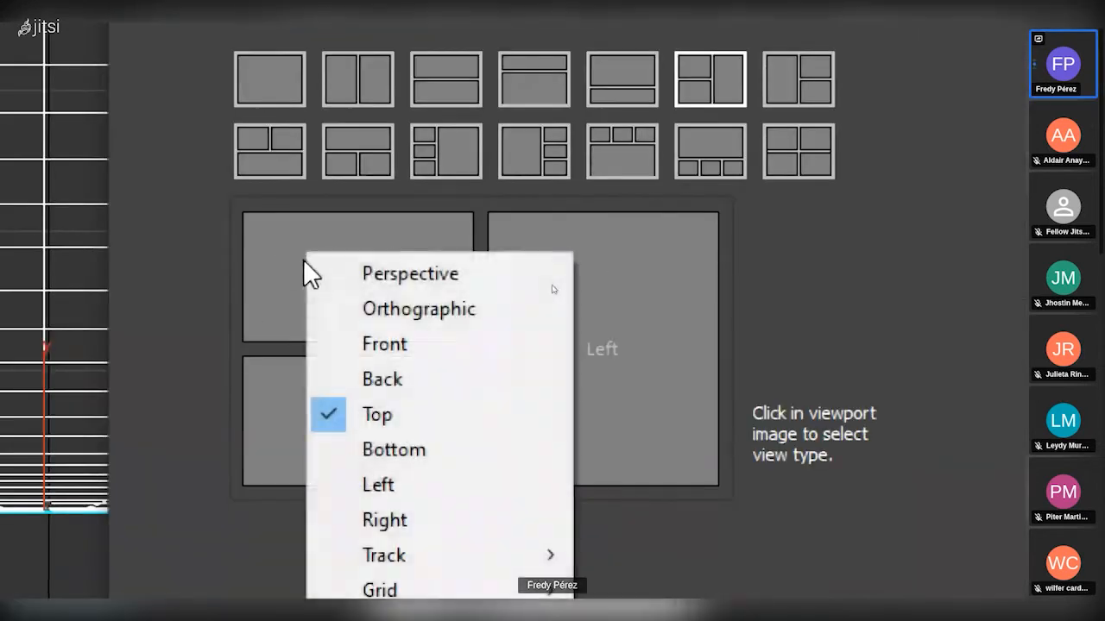
pyautogui.click(275, 407)
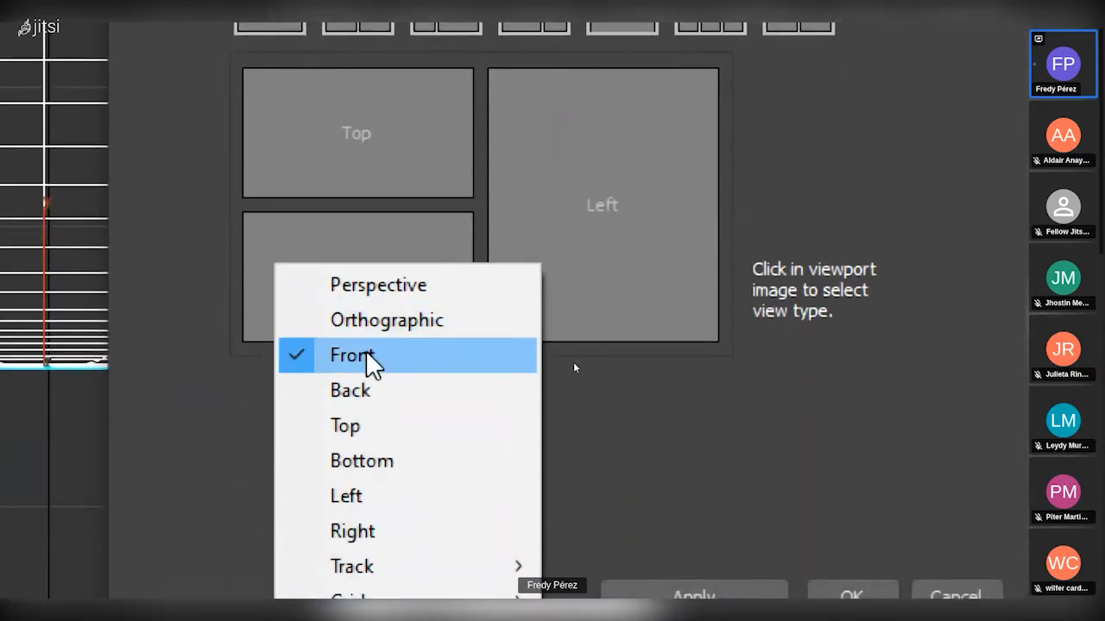
pyautogui.click(648, 216)
pyautogui.click(788, 238)
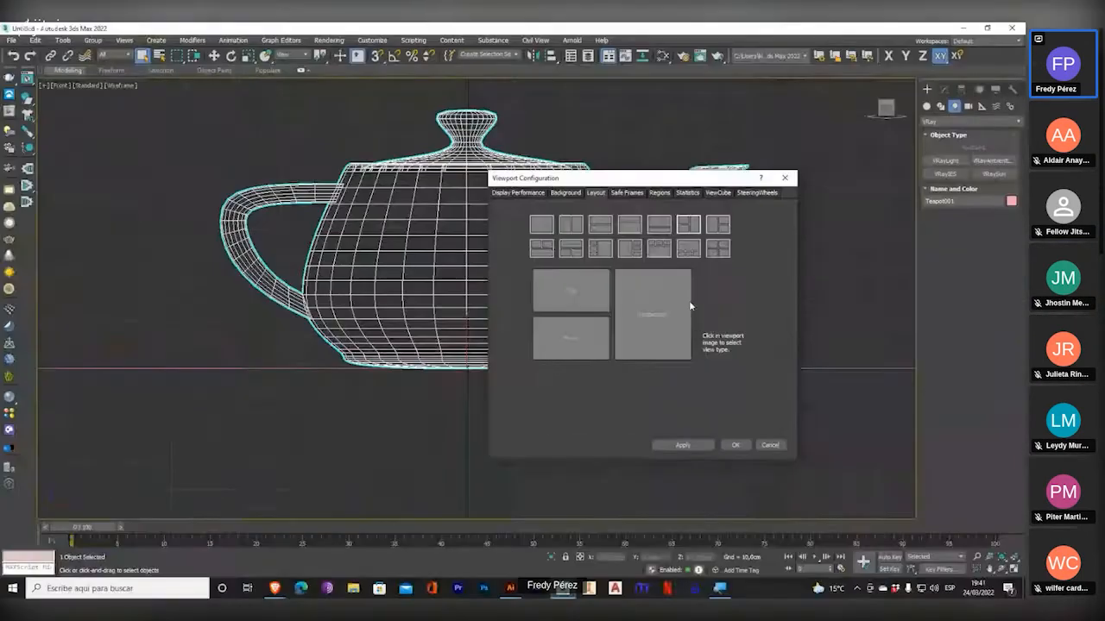
pyautogui.click(735, 445)
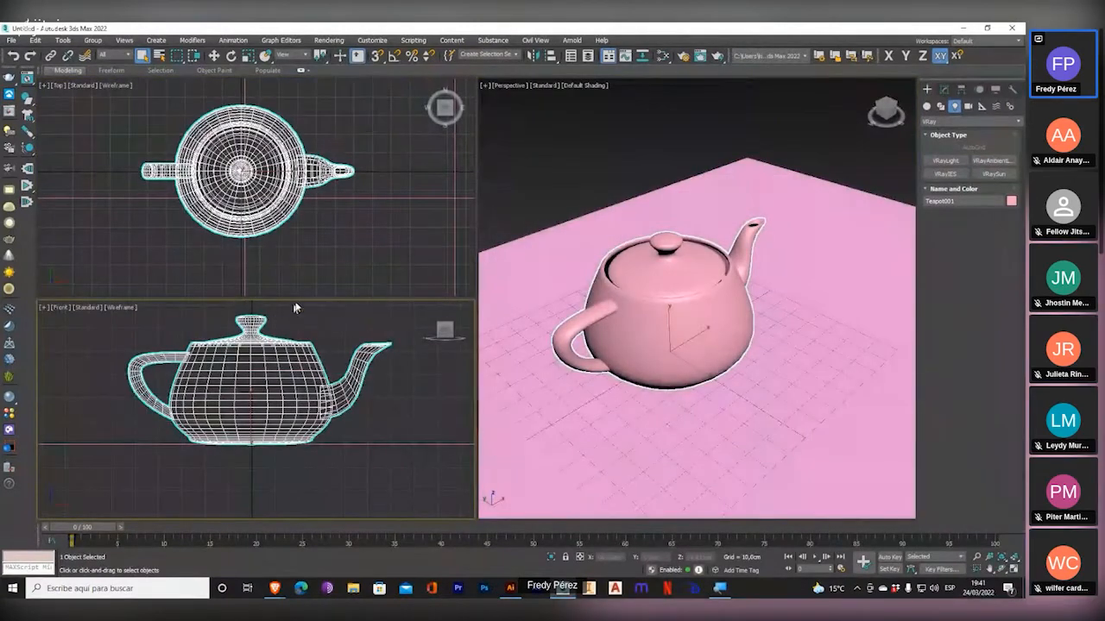
# Pan the teapot around in the Front and Top viewports of the three-view layout.
pyautogui.moveTo(273, 349); pyautogui.dragTo(243, 375, button='middle')
pyautogui.moveTo(324, 162)
pyautogui.mouseDown(button='middle')
pyautogui.moveTo(279, 178)
pyautogui.moveTo(333, 169)
pyautogui.mouseUp(button='middle')
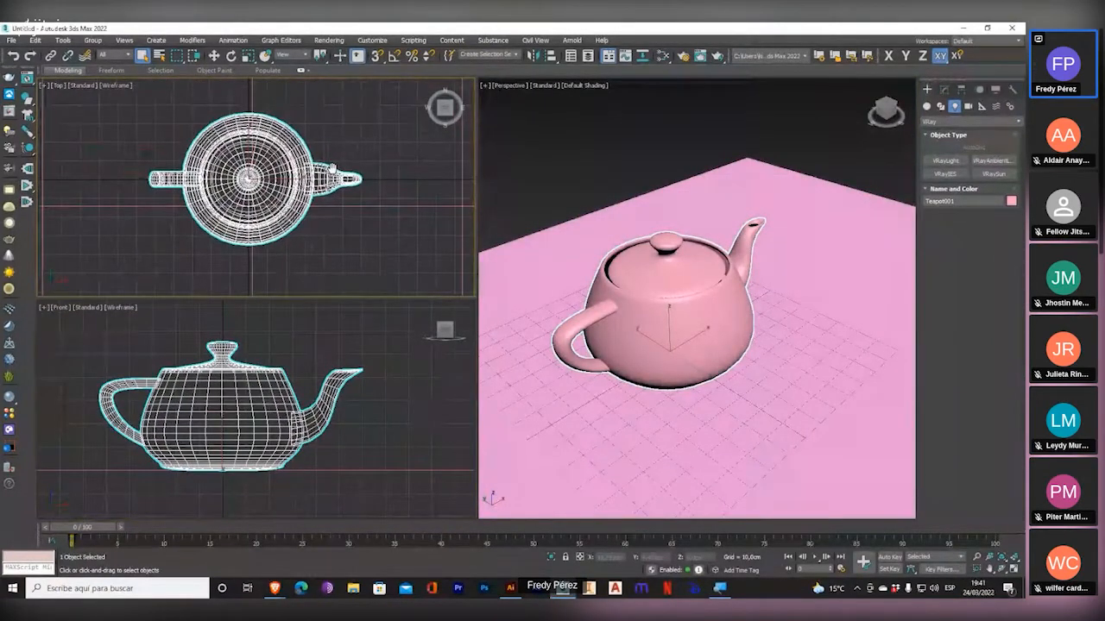
pyautogui.moveTo(332, 169); pyautogui.dragTo(330, 172, button='middle')
pyautogui.moveTo(350, 358); pyautogui.dragTo(372, 349, button='middle')
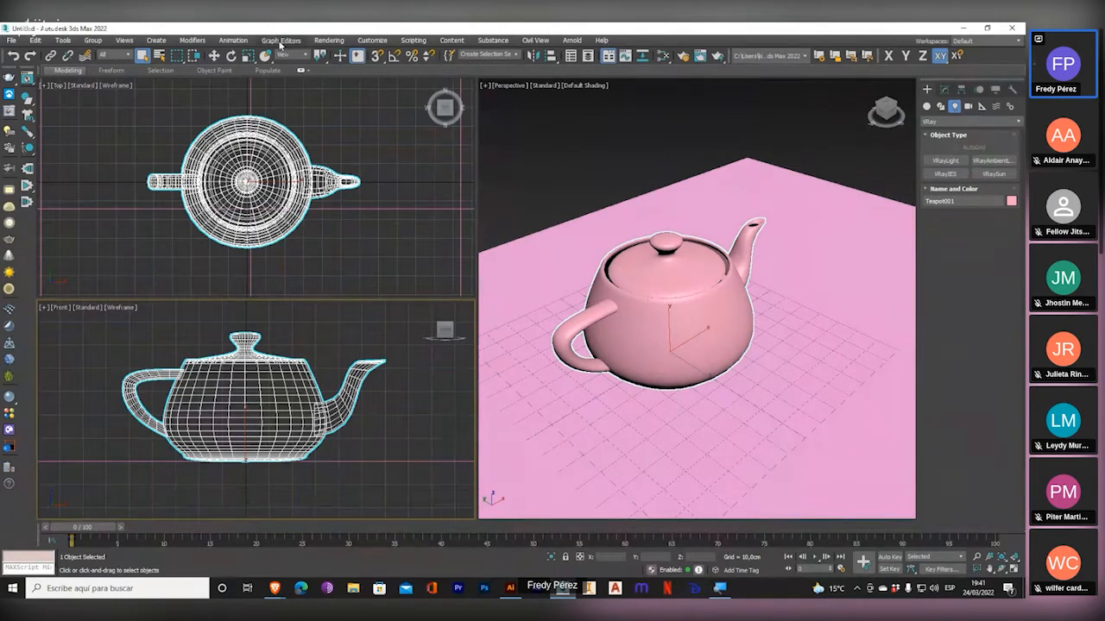
# Reopen Viewport Configuration and apply the layout of four equal viewports.
pyautogui.click(125, 39)
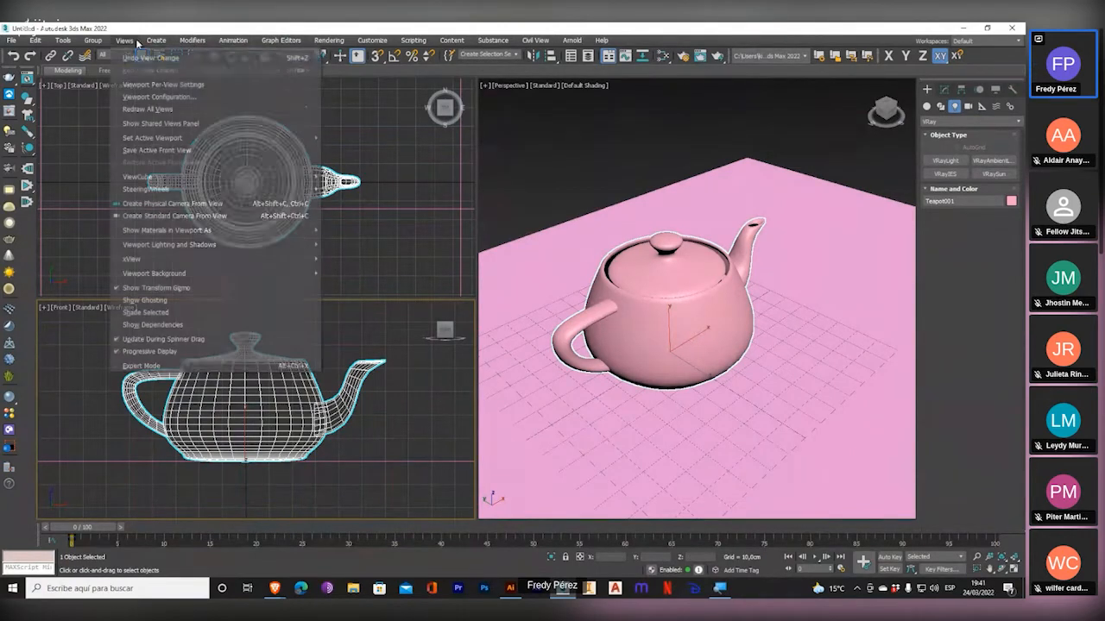
pyautogui.click(178, 97)
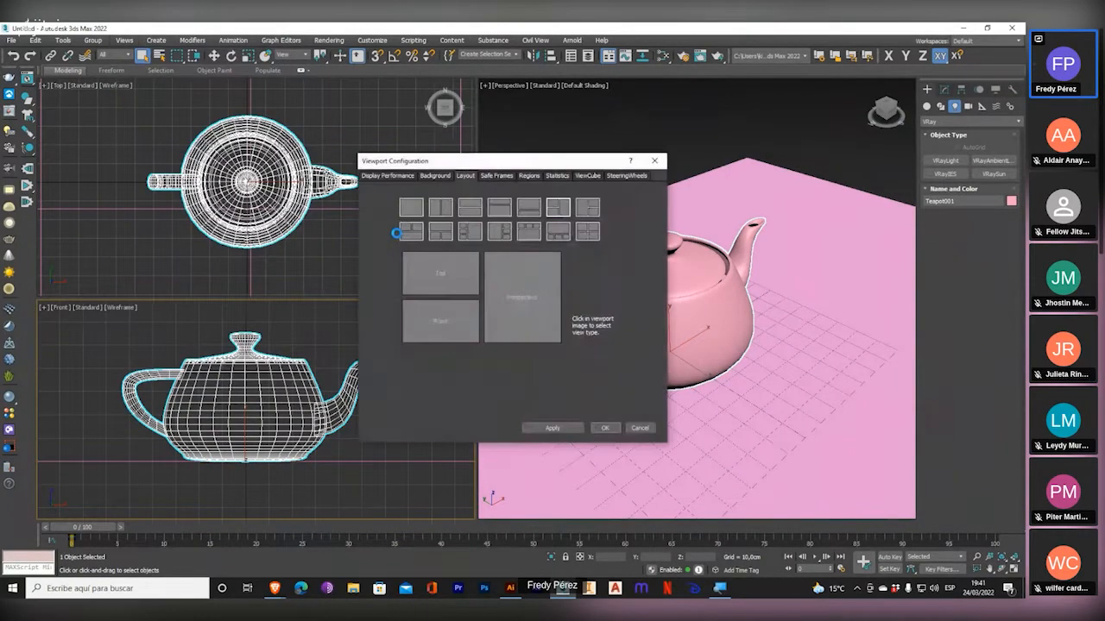
pyautogui.click(587, 232)
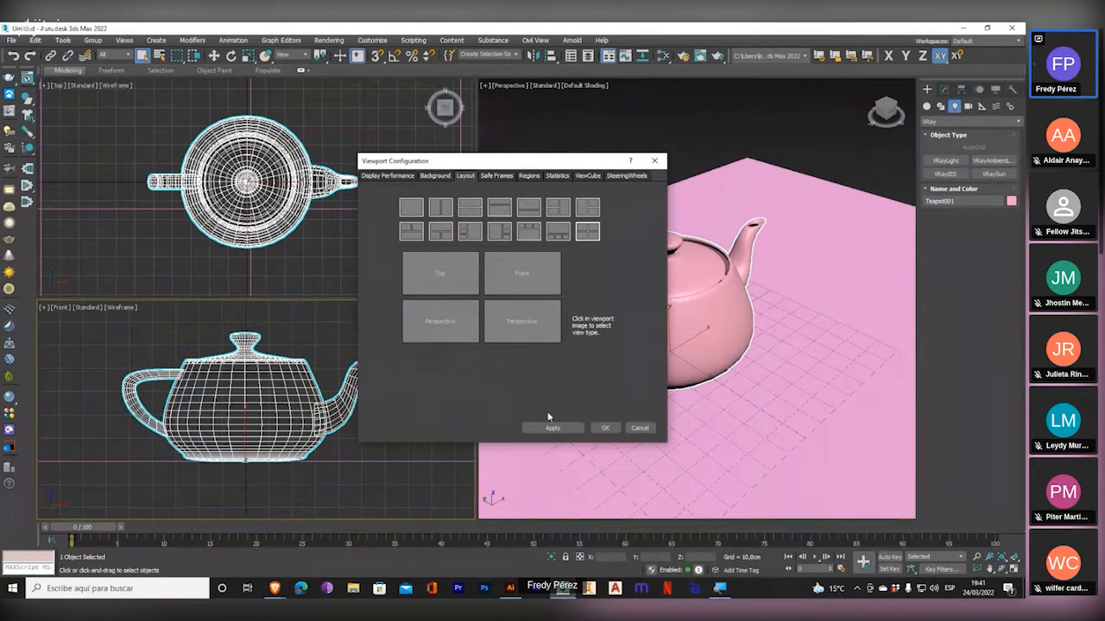
pyautogui.click(605, 428)
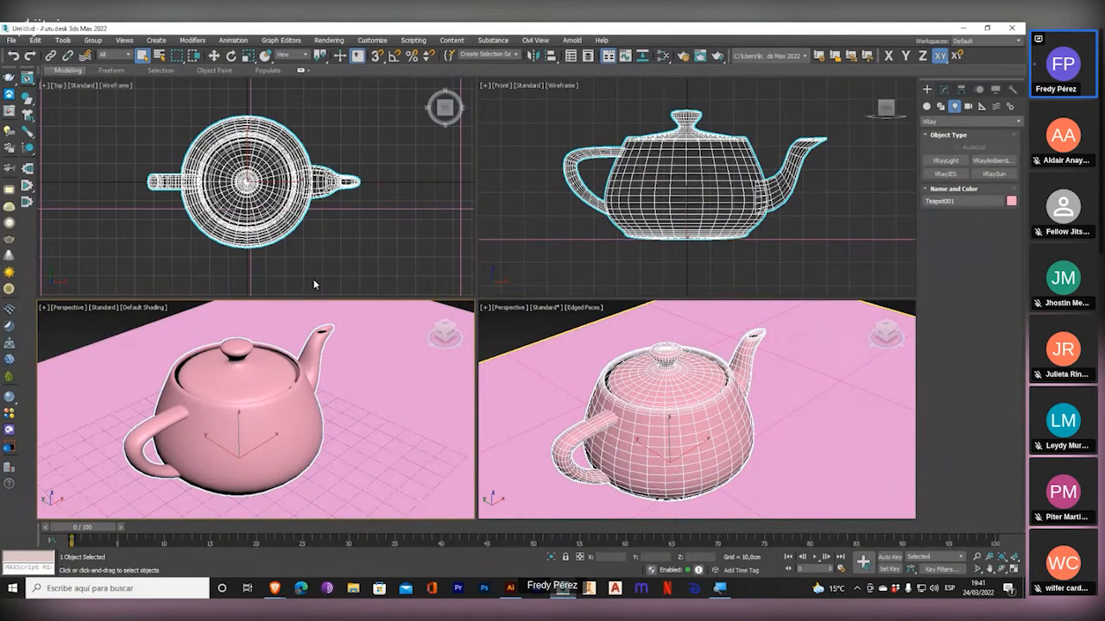
# Examine the available viewport layouts in Viewport Configuration again and close the dialog without changes.
pyautogui.click(131, 41)
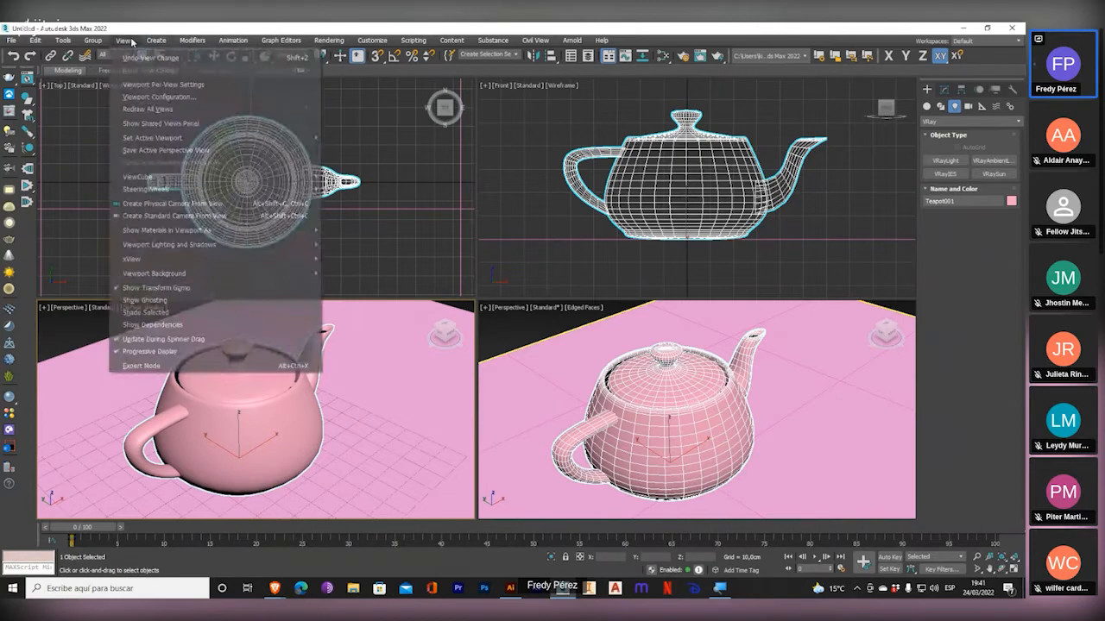
pyautogui.click(158, 97)
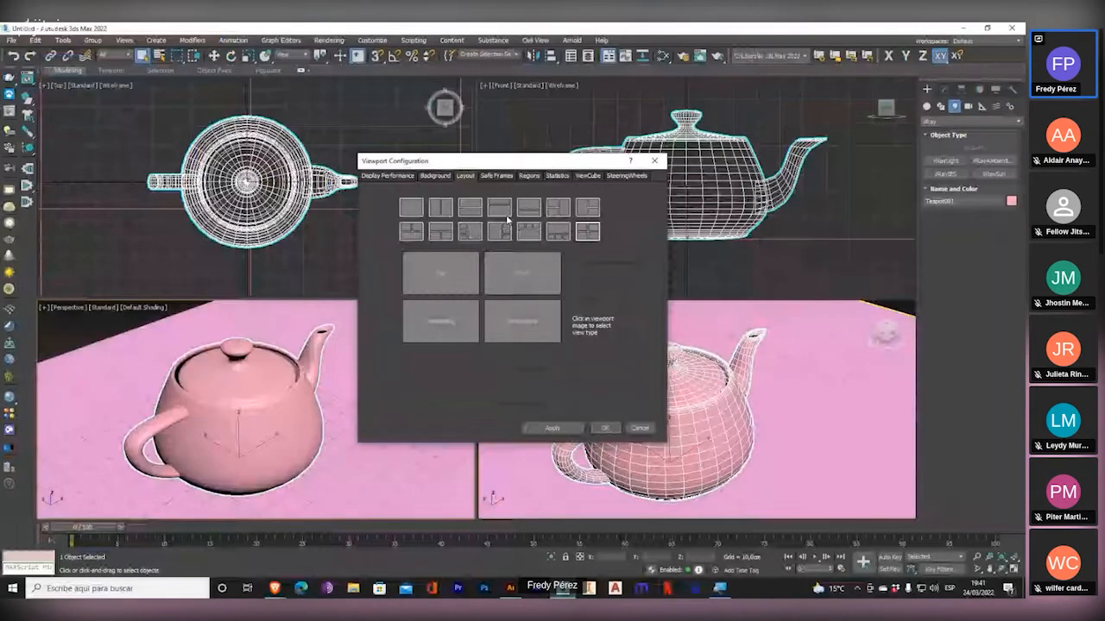
pyautogui.press('Escape')
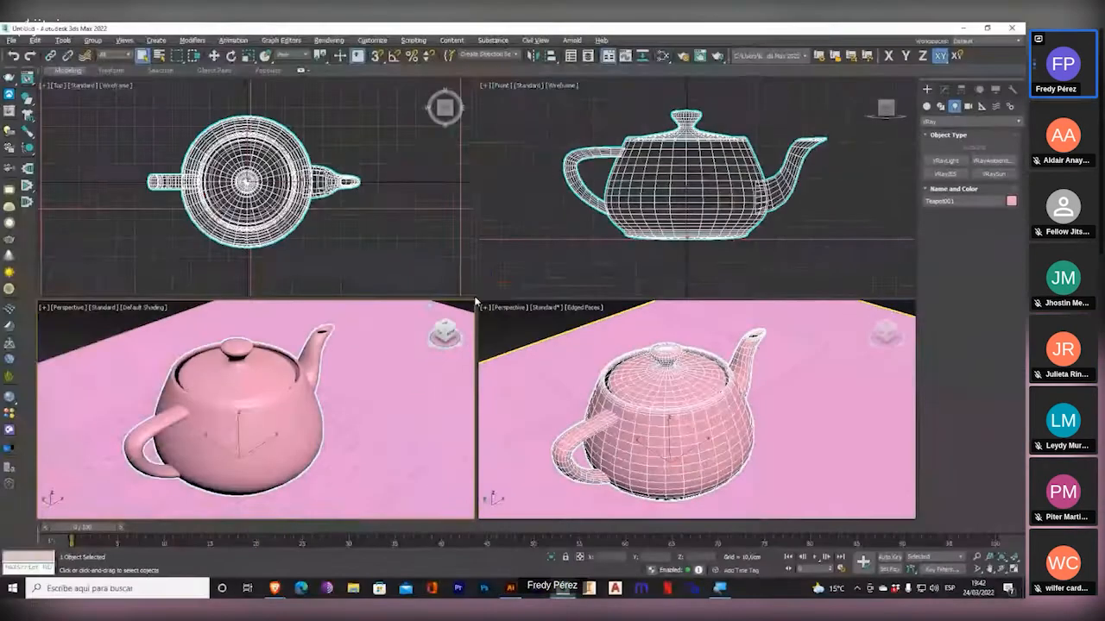
# Widen the Top viewport's column, move the vertical divider back to the middle, and shift the horizontal divider slightly upward.
pyautogui.moveTo(496, 294); pyautogui.dragTo(721, 294)
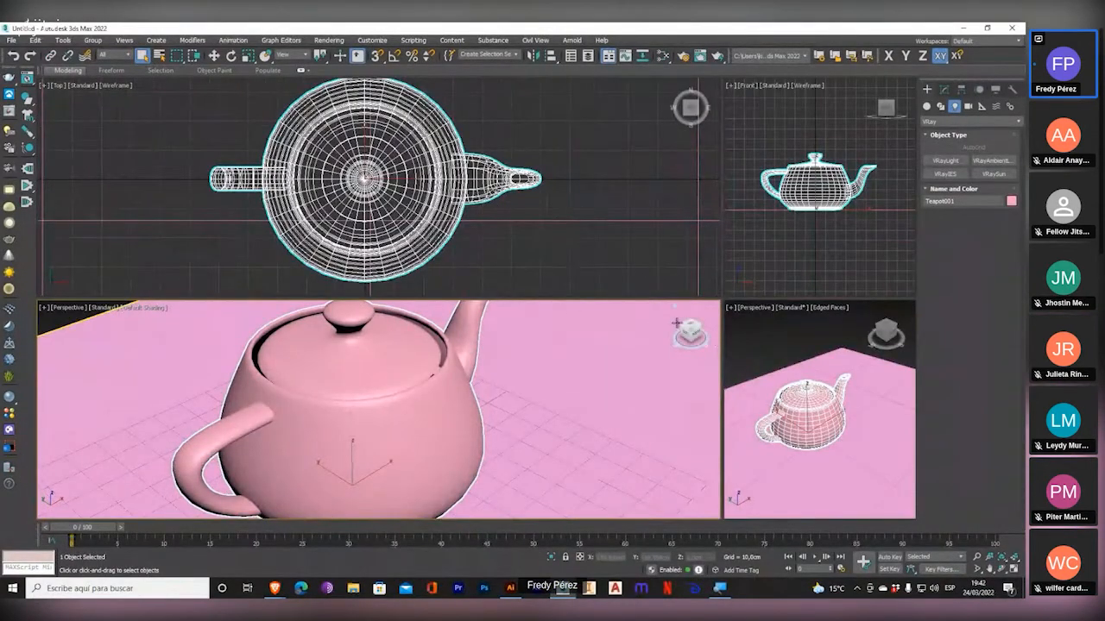
pyautogui.moveTo(721, 274); pyautogui.dragTo(477, 277)
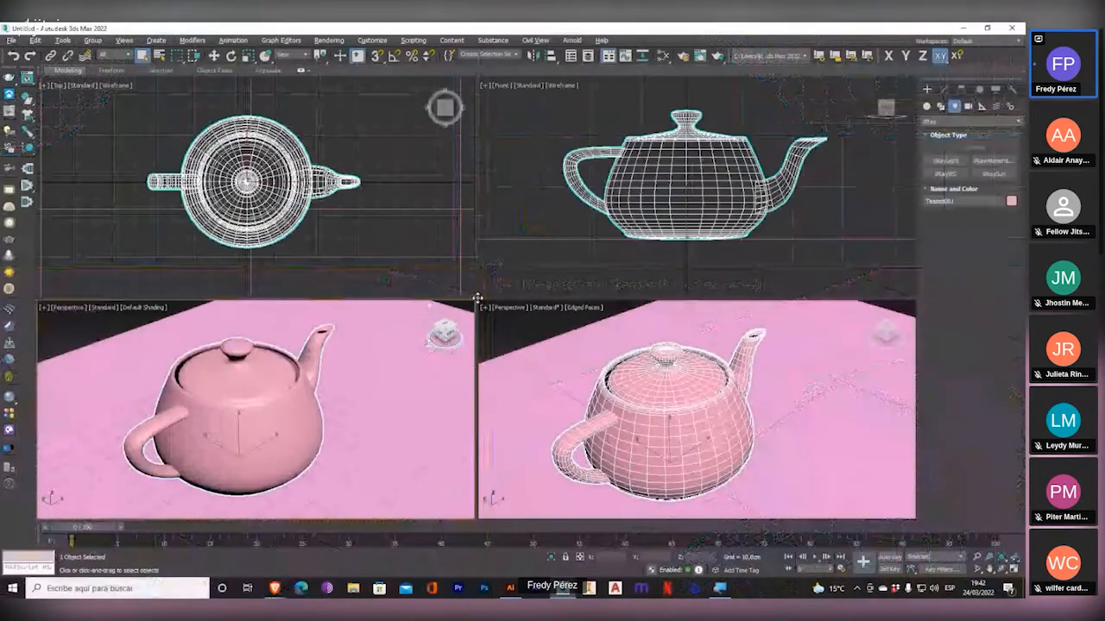
pyautogui.moveTo(477, 299)
pyautogui.mouseDown()
pyautogui.moveTo(685, 151)
pyautogui.moveTo(540, 219)
pyautogui.moveTo(203, 189)
pyautogui.moveTo(166, 117)
pyautogui.moveTo(561, 434)
pyautogui.moveTo(682, 412)
pyautogui.moveTo(394, 267)
pyautogui.moveTo(493, 296)
pyautogui.moveTo(471, 304)
pyautogui.moveTo(477, 289)
pyautogui.mouseUp()
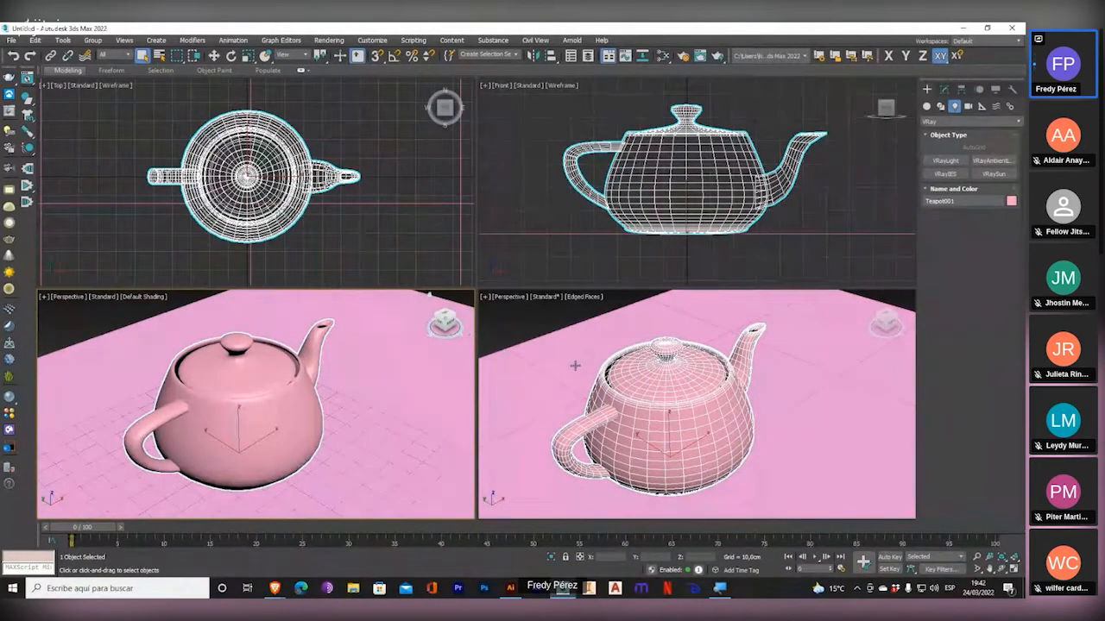
# Switch the Default Shading Perspective viewport to Front and then Left view, and set its shading to Wireframe Override.
pyautogui.press('f')
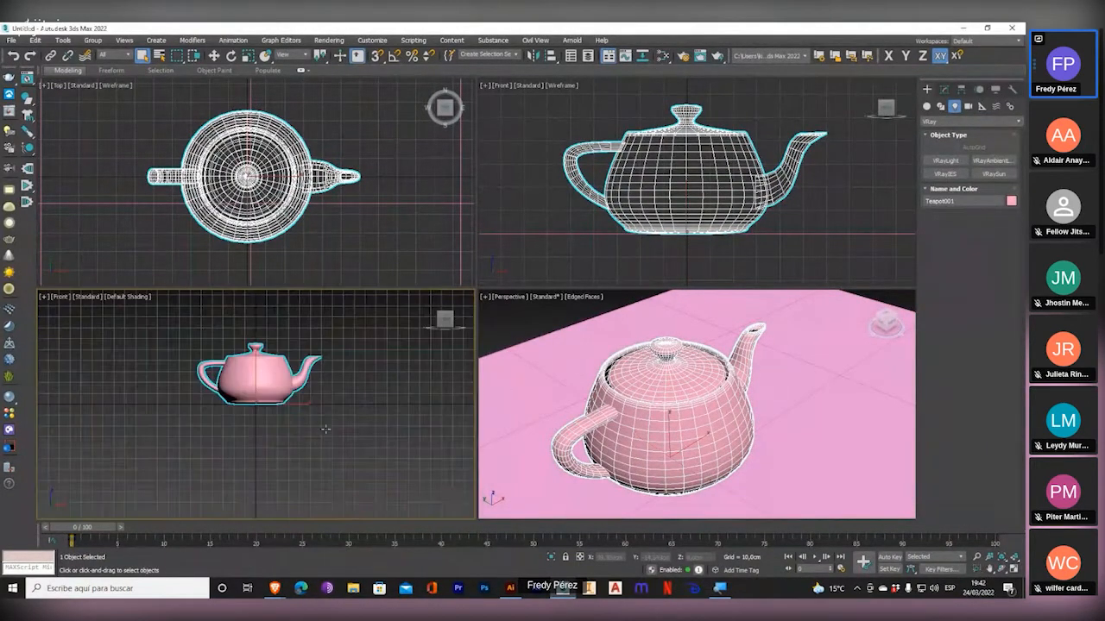
pyautogui.moveTo(317, 389); pyautogui.dragTo(285, 402, button='middle')
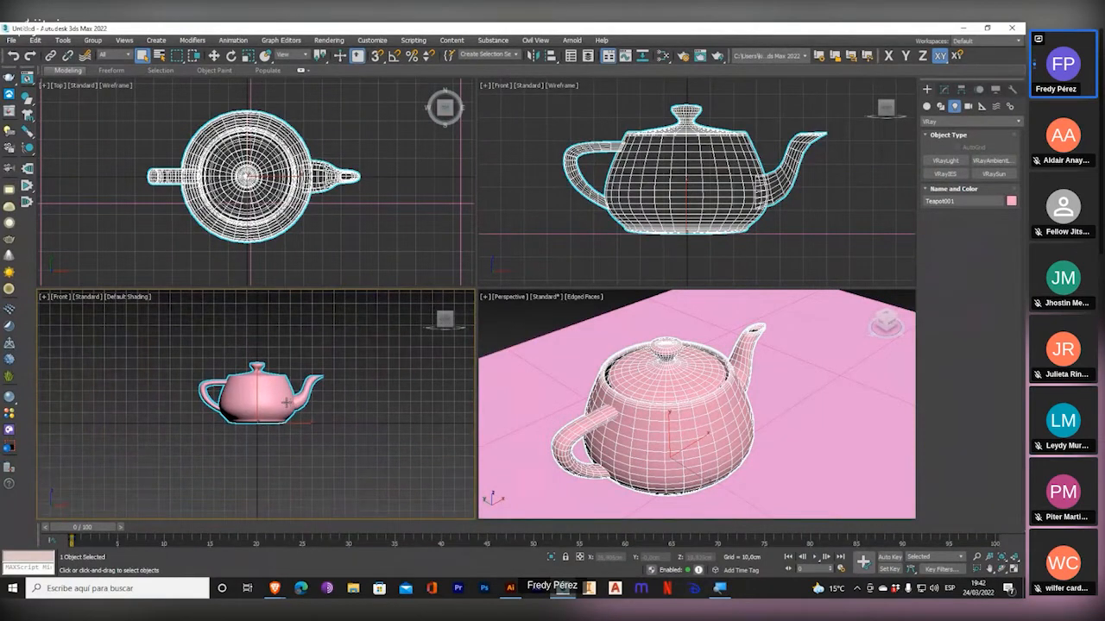
pyautogui.press('l')
pyautogui.click(130, 299)
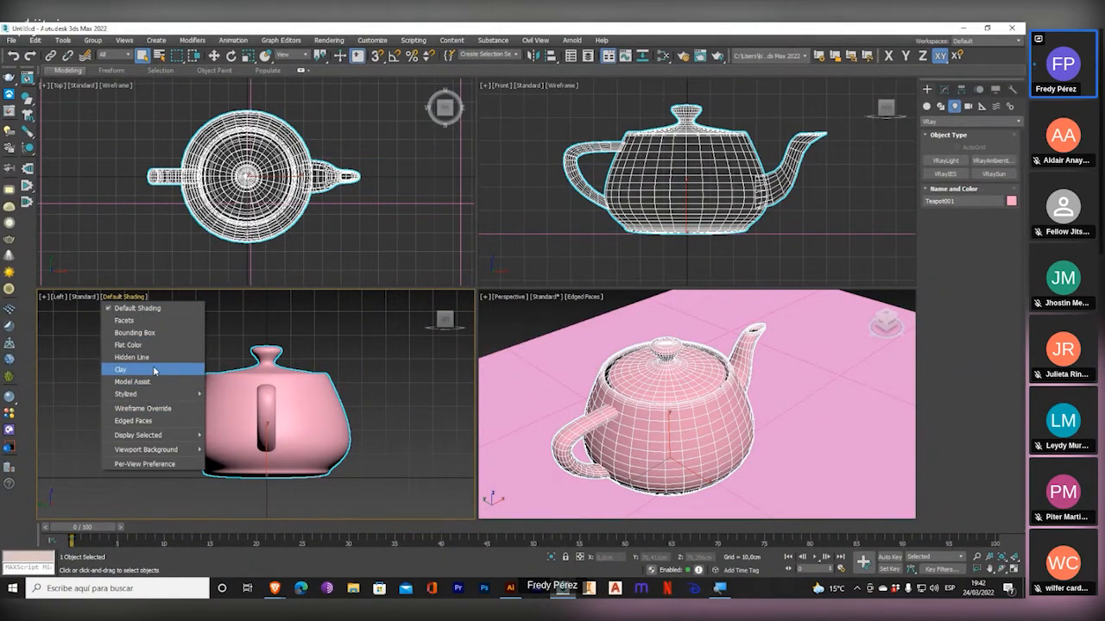
pyautogui.click(147, 408)
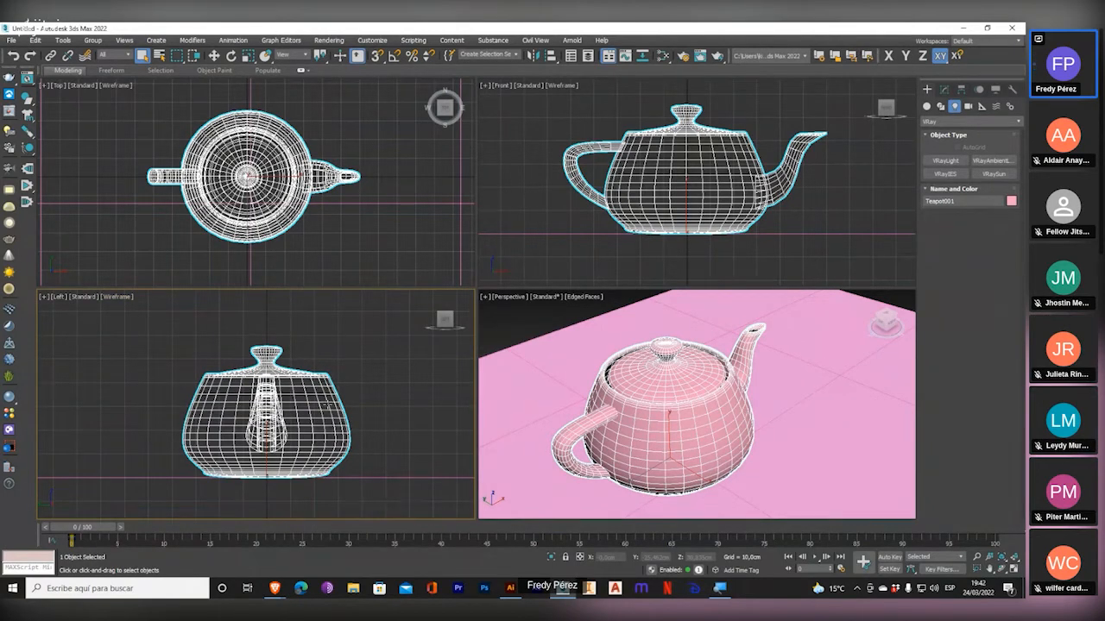
# Pan the Left viewport and fit the selected teapot to the extents of all four viewports.
pyautogui.moveTo(327, 403); pyautogui.dragTo(323, 391, button='middle')
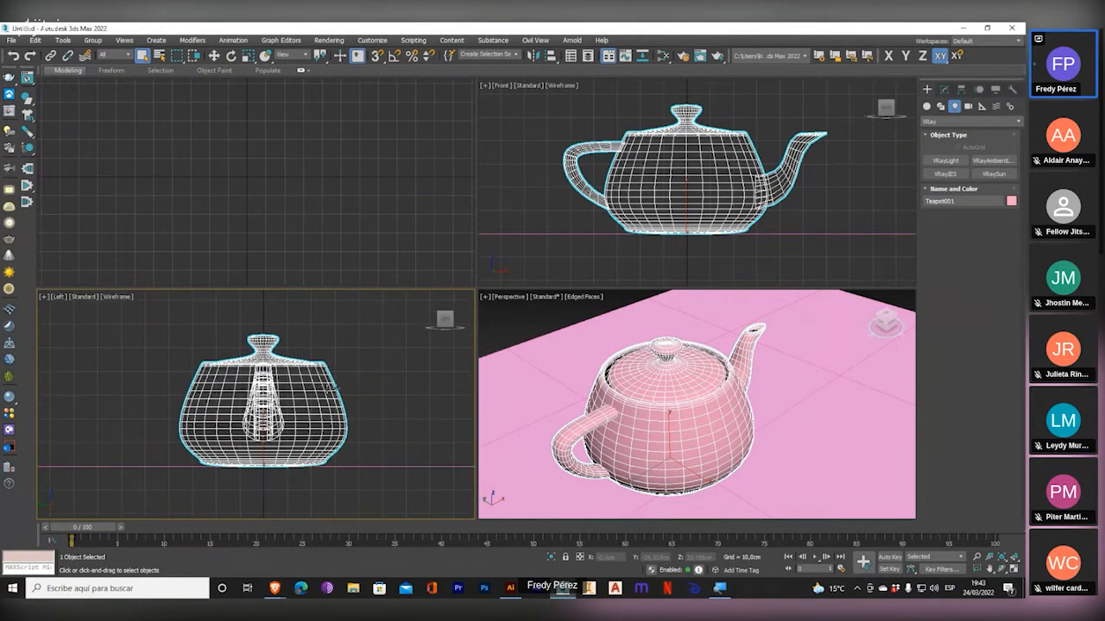
pyautogui.click(1017, 558)
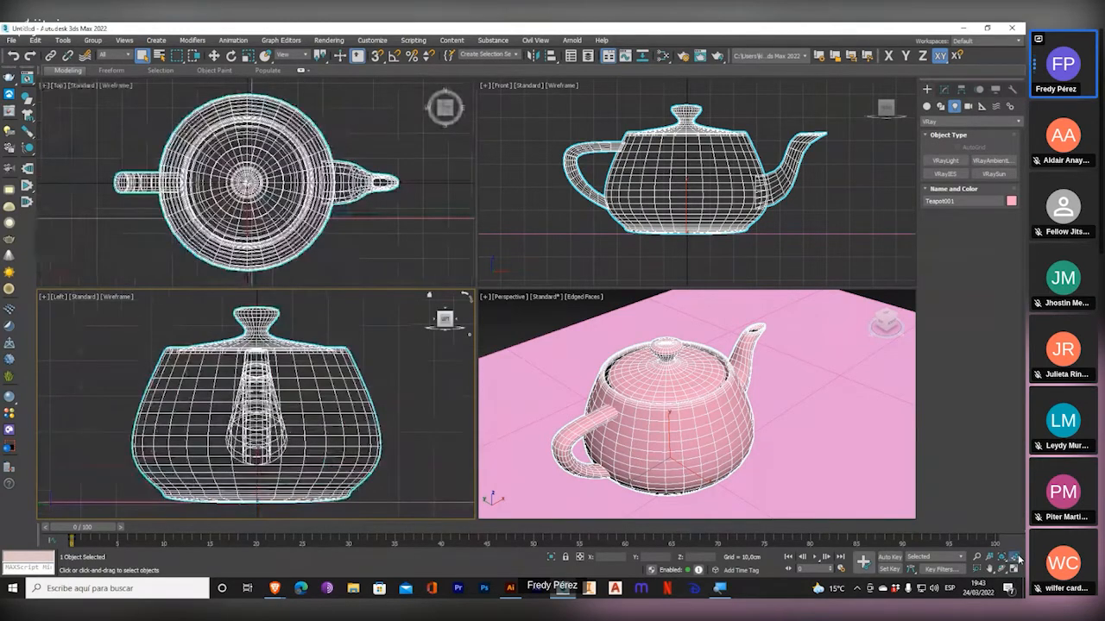
pyautogui.click(1017, 558)
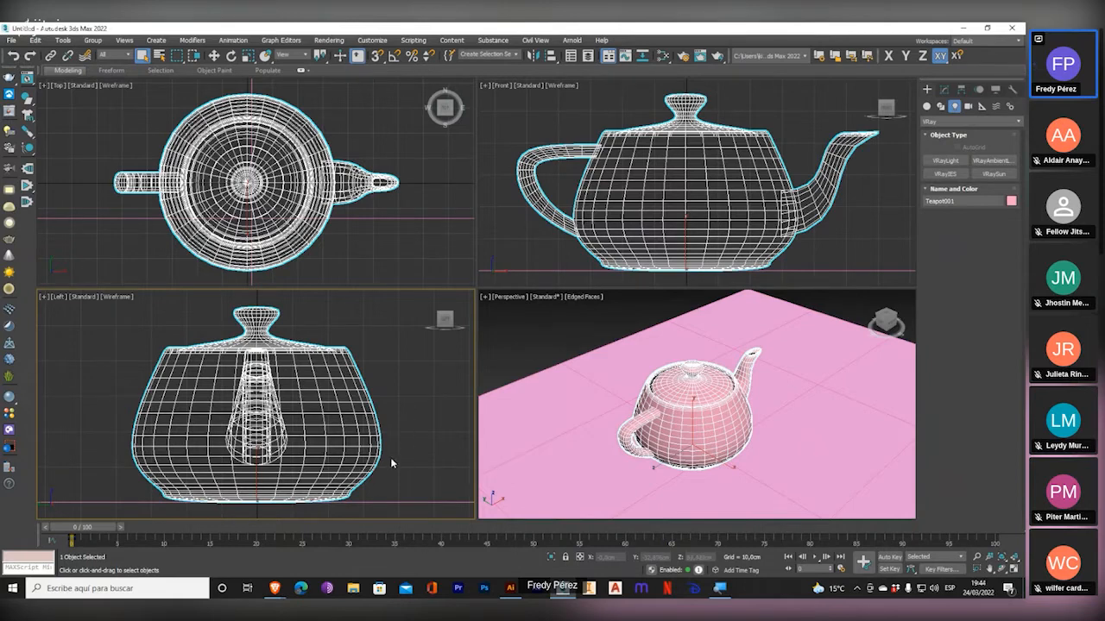
# Zoom out the Left, Top and Front viewports and pan the Perspective view to reframe the teapot.
pyautogui.scroll(-3, 387, 457)
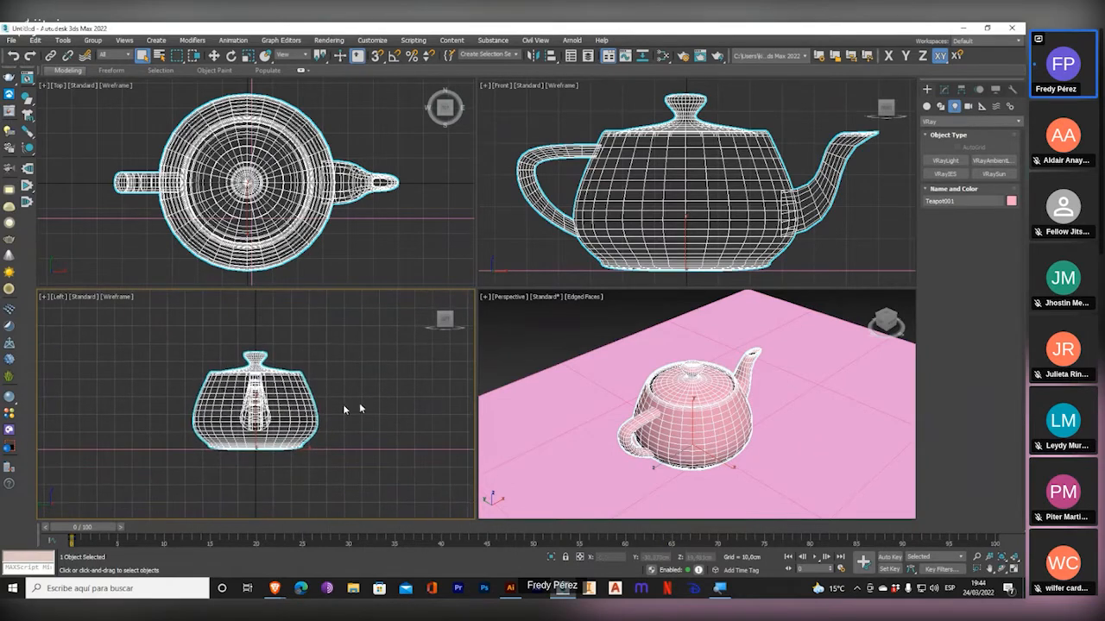
pyautogui.keyDown('alt'); pyautogui.moveTo(656, 371); pyautogui.dragTo(680, 362, button='middle'); pyautogui.keyUp('alt')
pyautogui.scroll(-4, 293, 229)
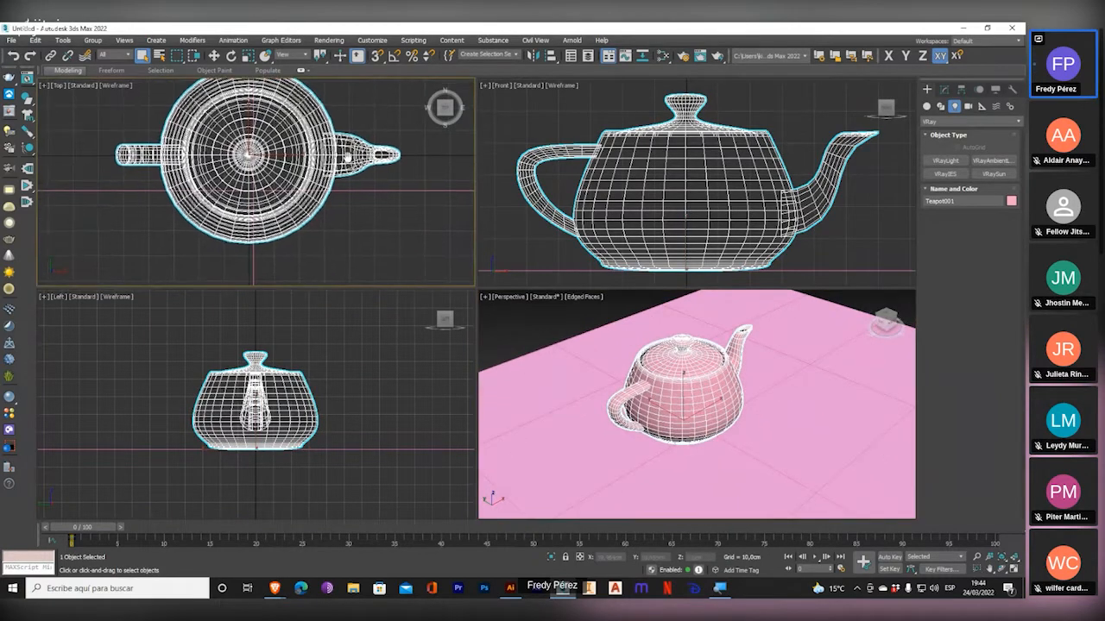
pyautogui.moveTo(304, 223); pyautogui.dragTo(306, 209, button='middle')
pyautogui.scroll(-4, 638, 220)
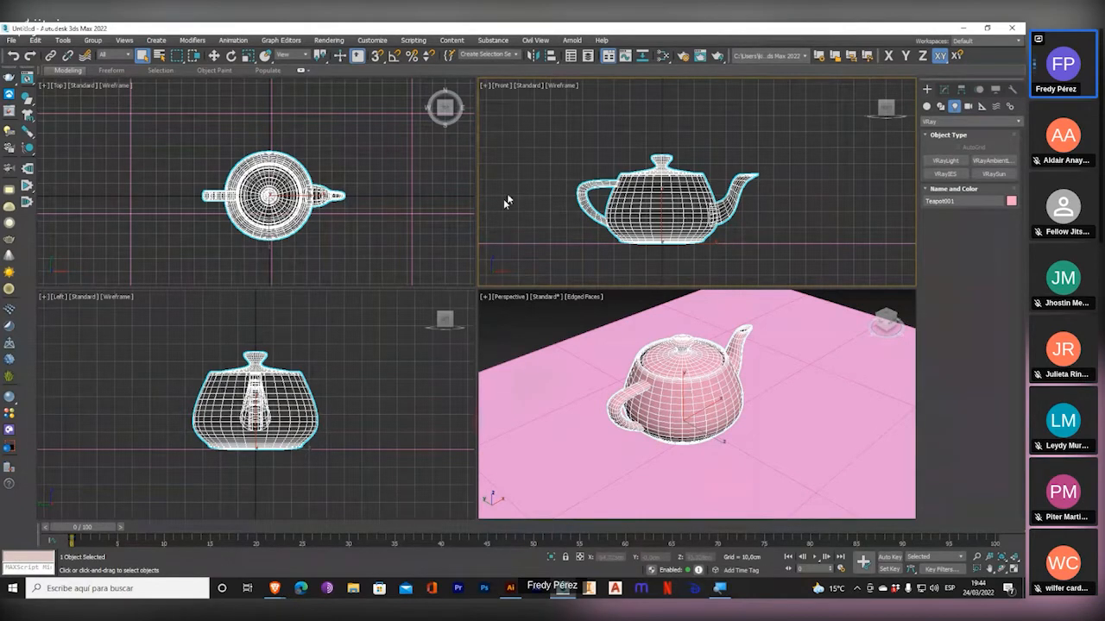
# Pan the Top, Left and Perspective viewports in turn while keeping the teapot selected.
pyautogui.moveTo(423, 247); pyautogui.dragTo(404, 237, button='middle')
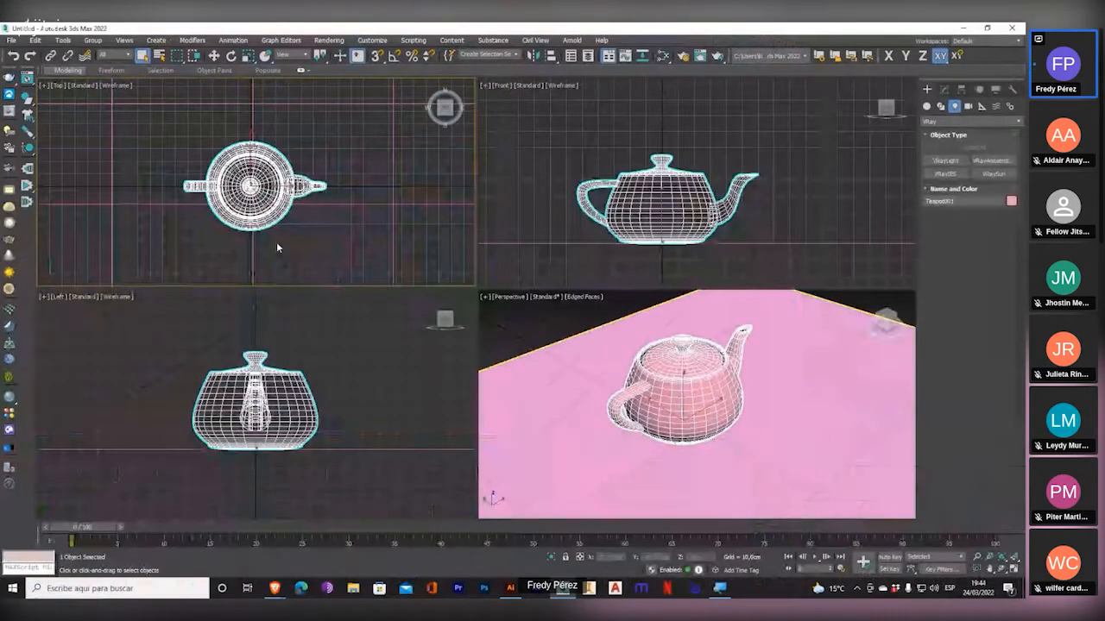
pyautogui.moveTo(277, 244); pyautogui.dragTo(280, 243, button='middle')
pyautogui.moveTo(362, 389); pyautogui.dragTo(418, 379, button='middle')
pyautogui.moveTo(612, 373)
pyautogui.mouseDown(button='middle')
pyautogui.moveTo(629, 332)
pyautogui.moveTo(592, 357)
pyautogui.moveTo(614, 387)
pyautogui.mouseUp(button='middle')
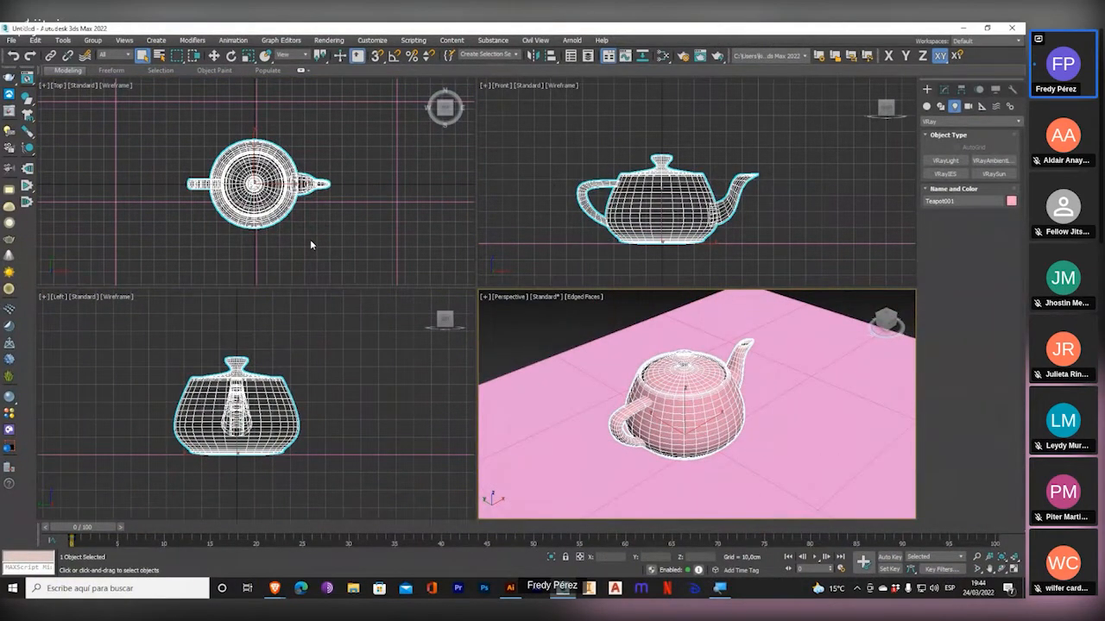
pyautogui.moveTo(310, 244); pyautogui.dragTo(337, 244, button='middle')
# Magnify the screen over the teapot in the Top viewport and restore normal magnification.
pyautogui.press('super+plus')
pyautogui.press('super+plus')
pyautogui.scroll(2, 309, 213)
pyautogui.scroll(1, 309, 213)
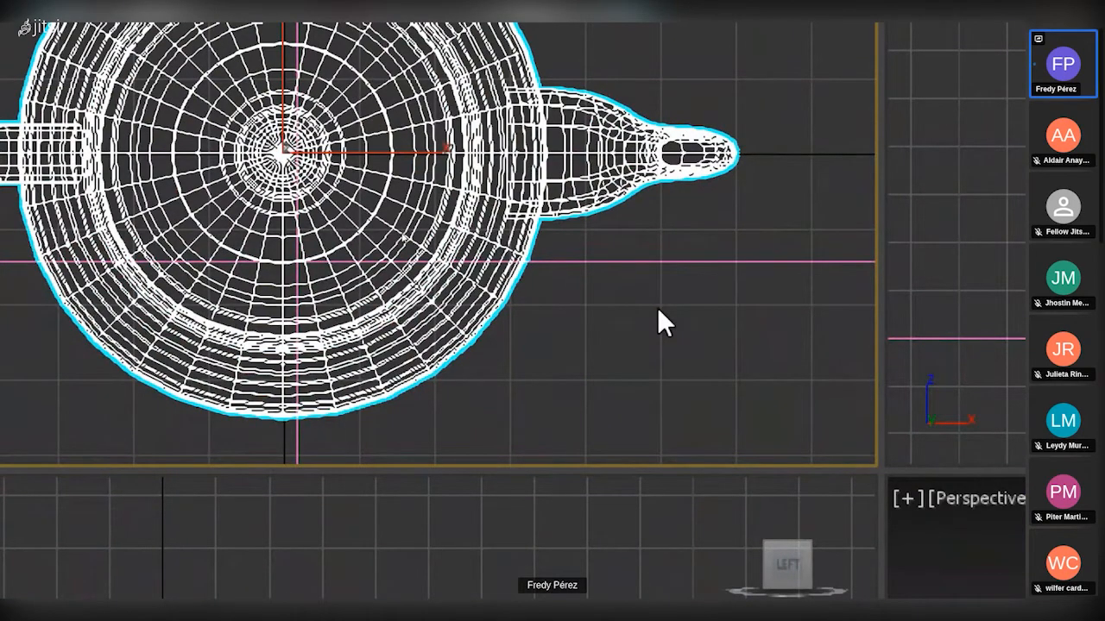
pyautogui.press('super+minus')
pyautogui.press('super+minus')
# Pan and zoom the Top viewport in and out, and activate the Front viewport without deselecting the teapot.
pyautogui.moveTo(392, 249); pyautogui.dragTo(366, 231, button='middle')
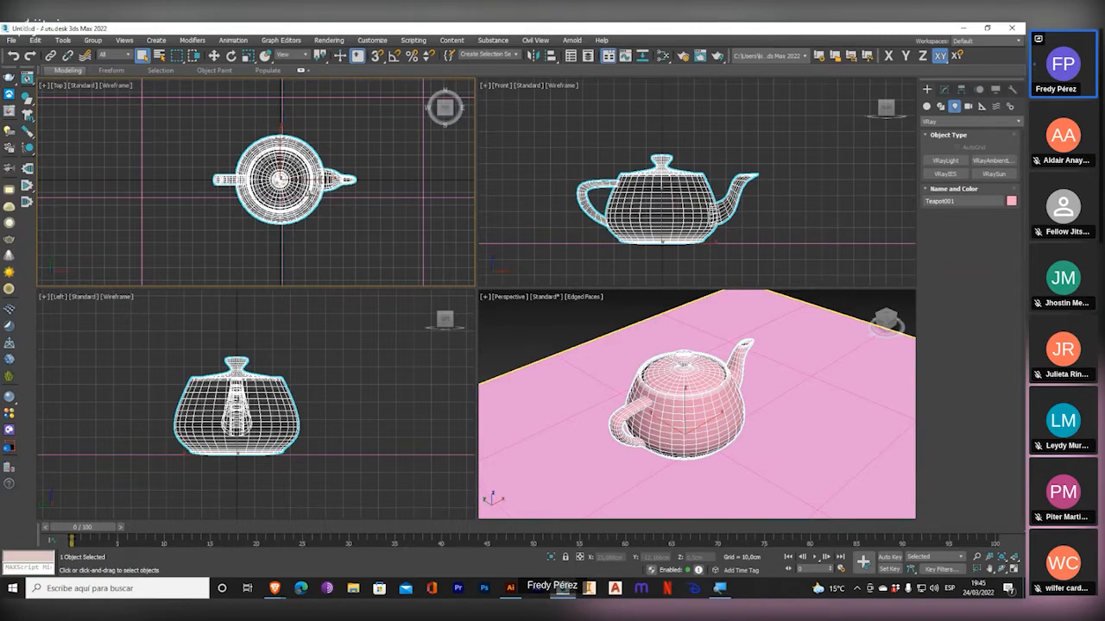
pyautogui.scroll(5, 310, 193)
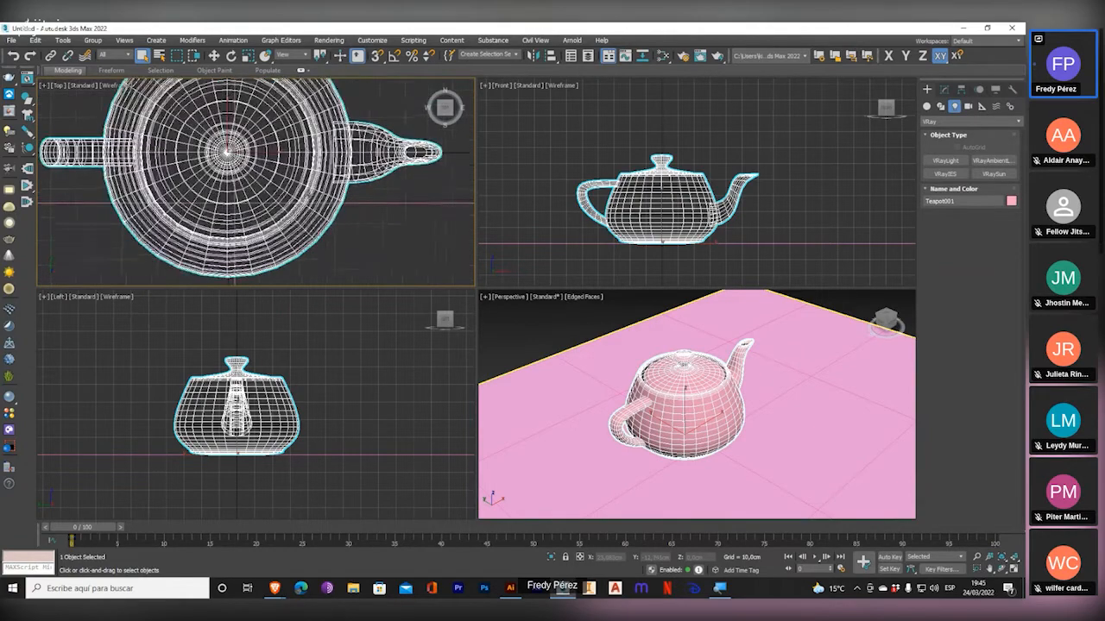
pyautogui.scroll(-3, 311, 195)
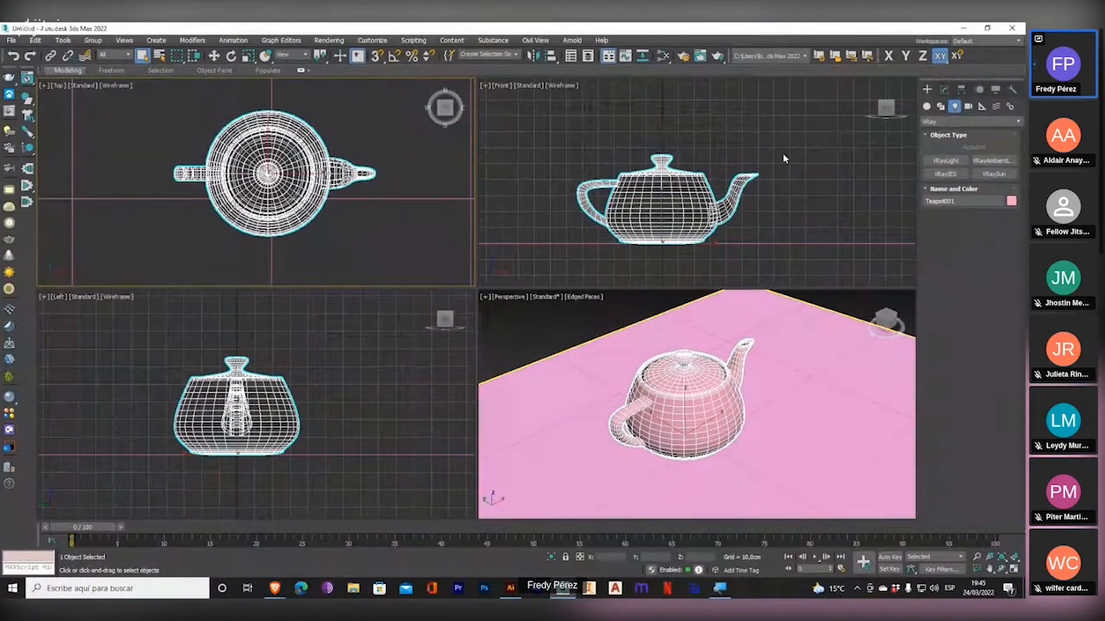
pyautogui.rightClick(784, 158)
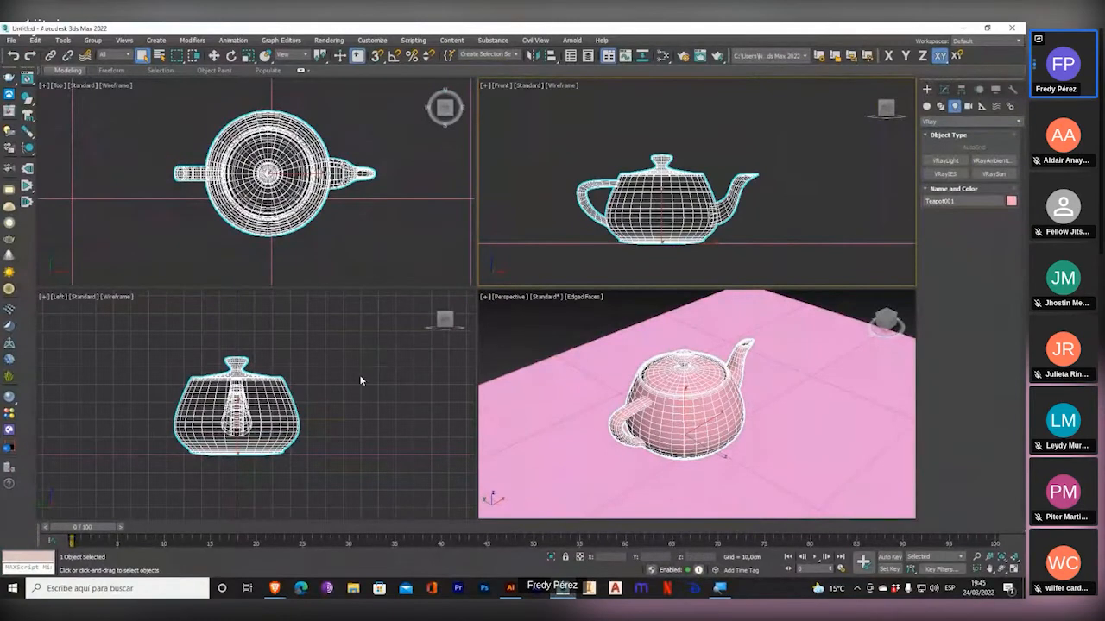
# Hide the home grid in the Left and Perspective viewports while keeping the teapot selected.
pyautogui.rightClick(356, 381)
pyautogui.press('g')
pyautogui.rightClick(721, 387)
pyautogui.press('g')
pyautogui.press('g')
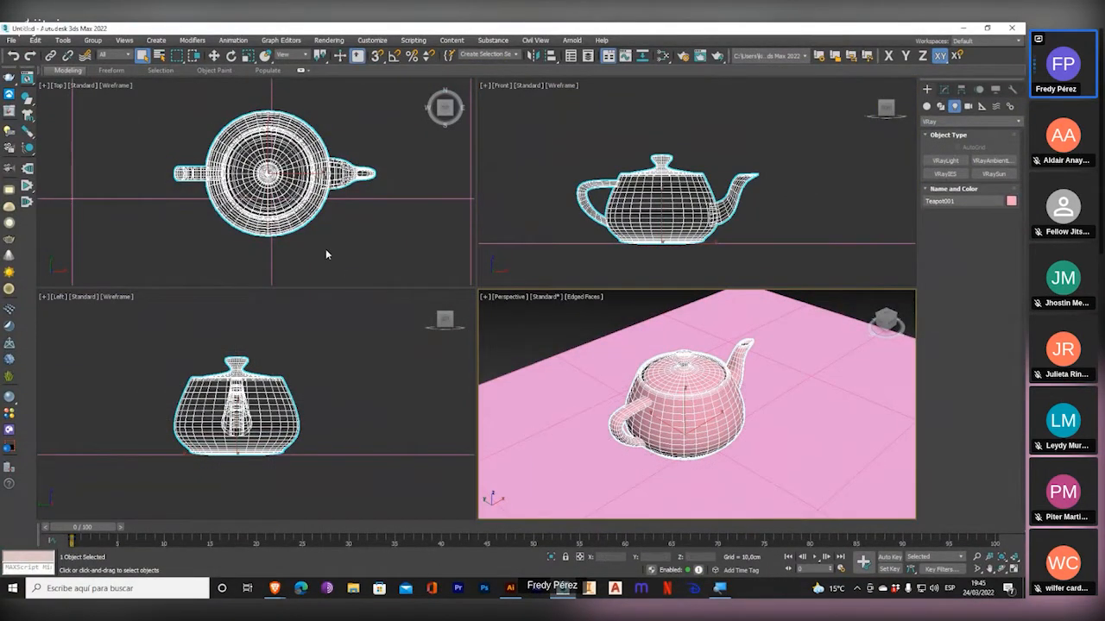
# Reframe the Perspective view and zoom the Top viewport in and out over the teapot with the Zoom tool.
pyautogui.moveTo(727, 401)
pyautogui.mouseDown(button='middle')
pyautogui.moveTo(736, 373)
pyautogui.moveTo(736, 393)
pyautogui.mouseUp(button='middle')
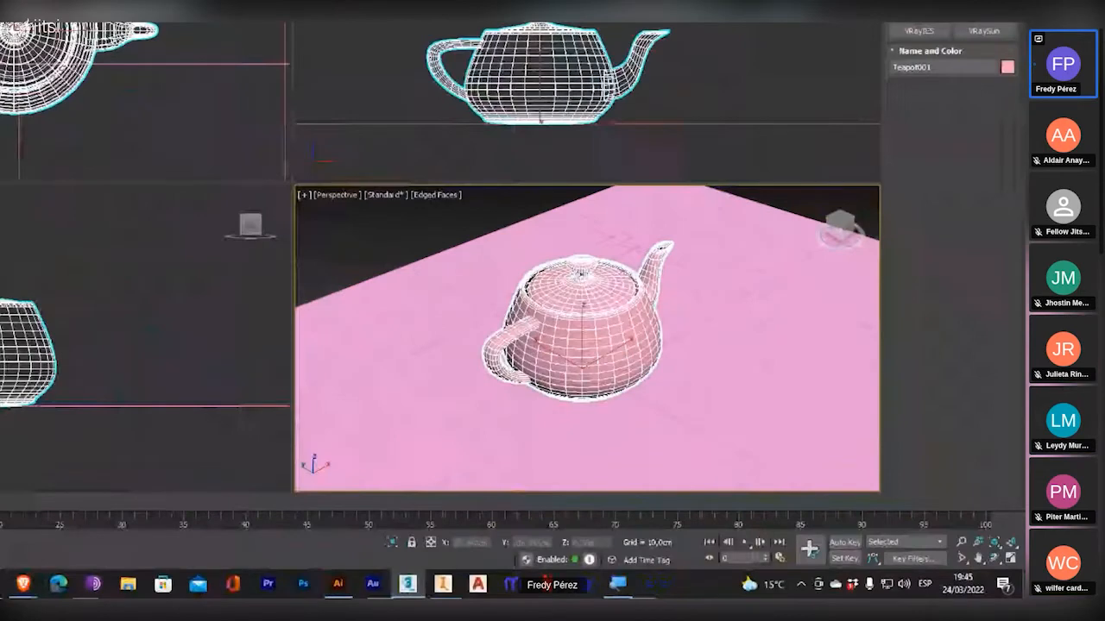
pyautogui.click(962, 543)
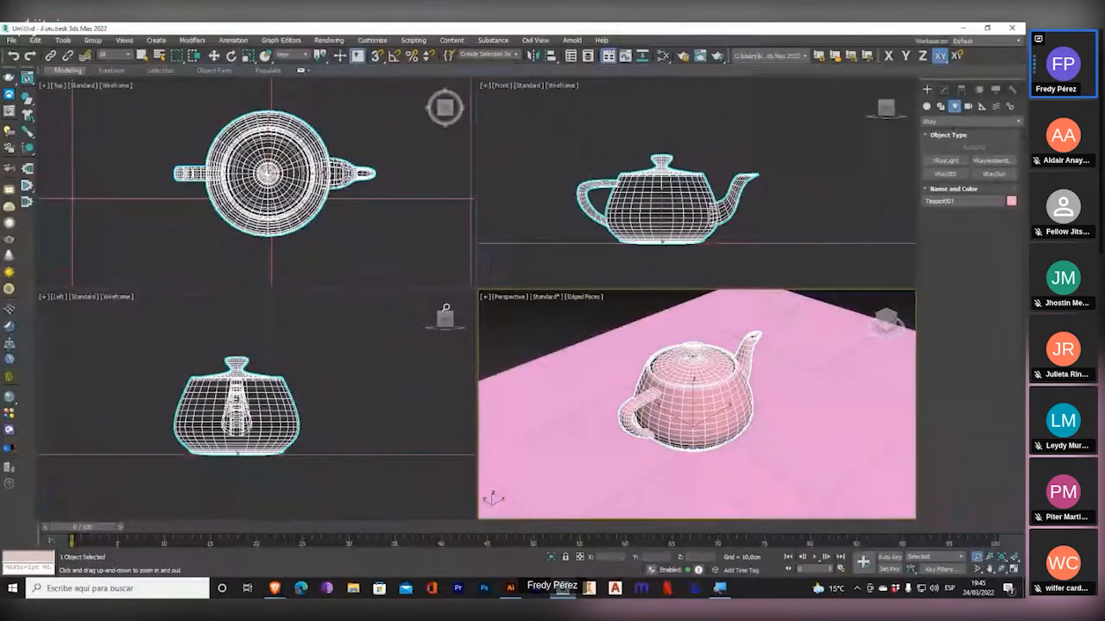
pyautogui.moveTo(350, 218)
pyautogui.mouseDown()
pyautogui.moveTo(349, 134)
pyautogui.moveTo(349, 216)
pyautogui.mouseUp()
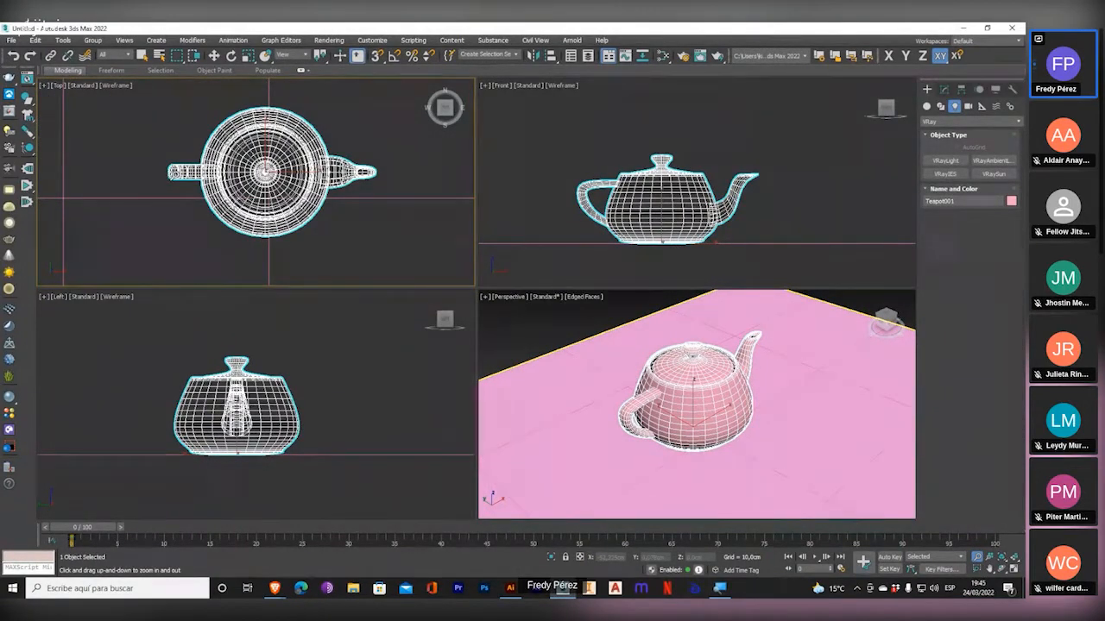
pyautogui.moveTo(171, 173); pyautogui.dragTo(196, 159)
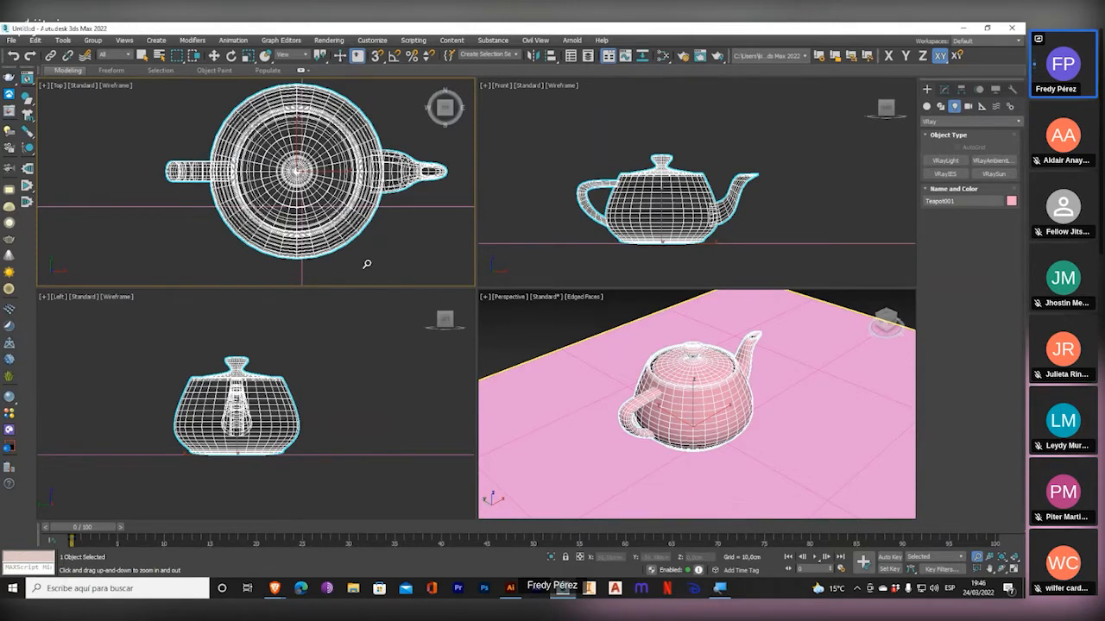
pyautogui.moveTo(363, 253)
pyautogui.mouseDown()
pyautogui.moveTo(365, 231)
pyautogui.moveTo(364, 244)
pyautogui.mouseUp()
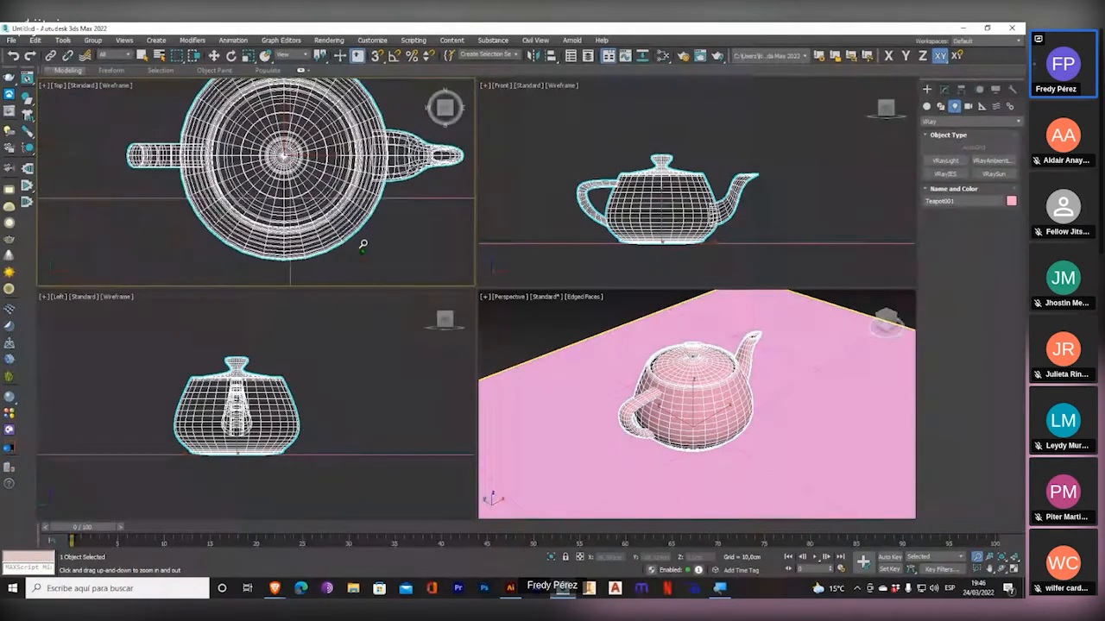
pyautogui.moveTo(363, 245); pyautogui.dragTo(407, 246)
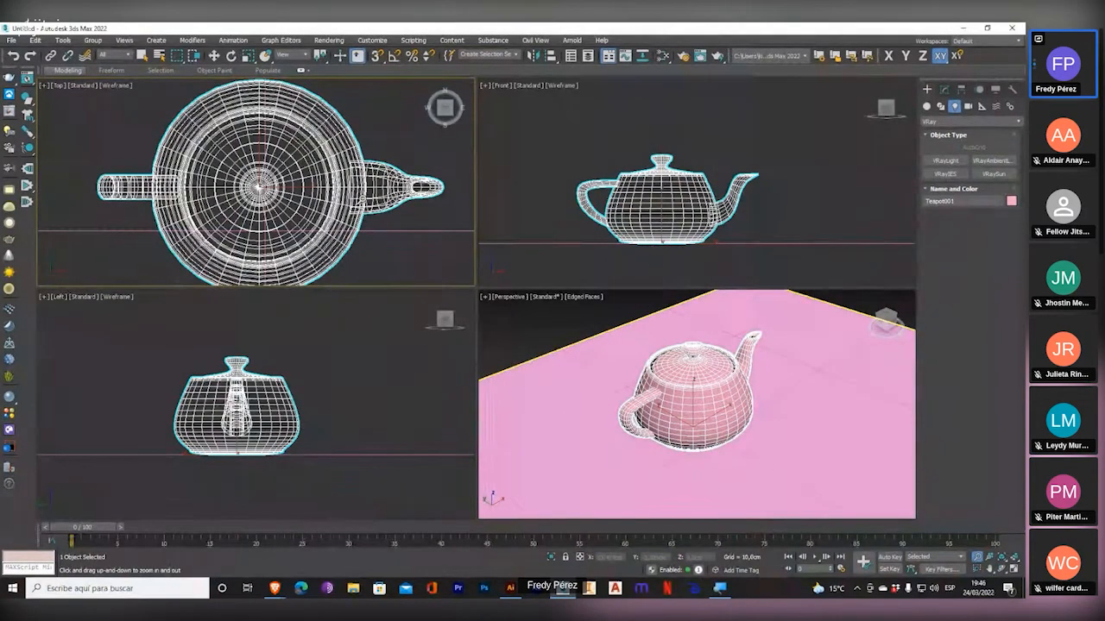
pyautogui.scroll(-2, 373, 216)
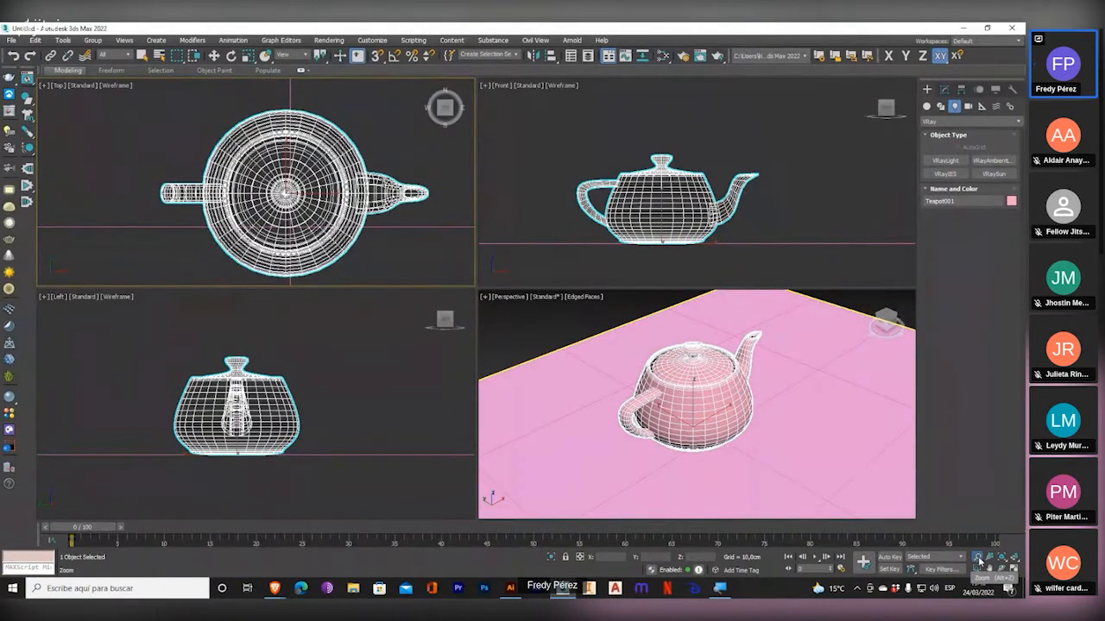
pyautogui.click(978, 556)
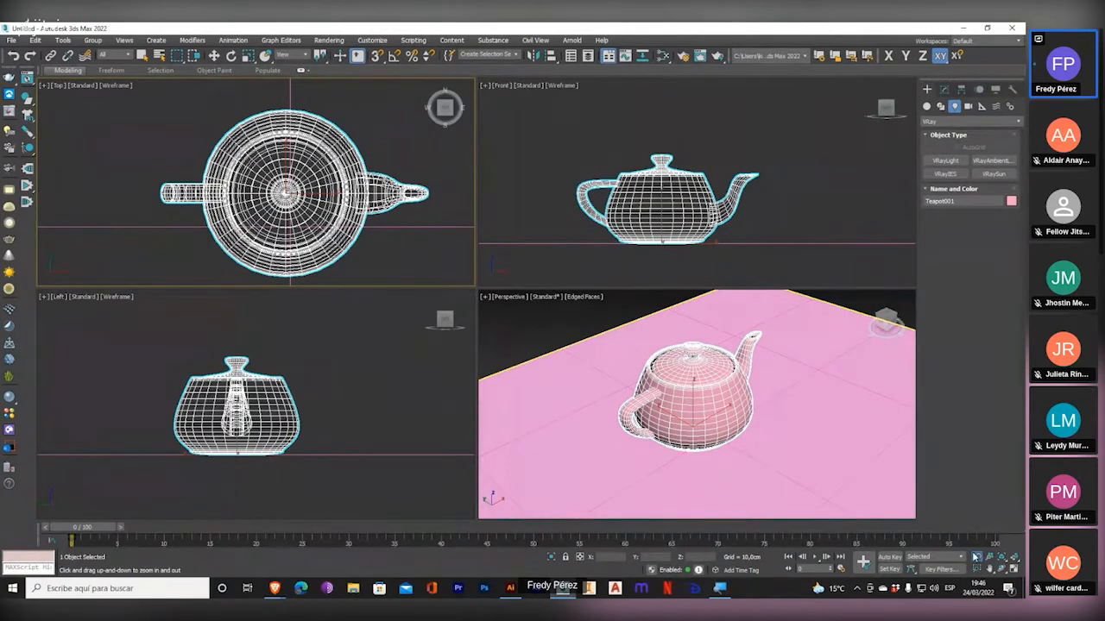
pyautogui.moveTo(373, 244)
pyautogui.mouseDown()
pyautogui.moveTo(373, 203)
pyautogui.moveTo(377, 240)
pyautogui.mouseUp()
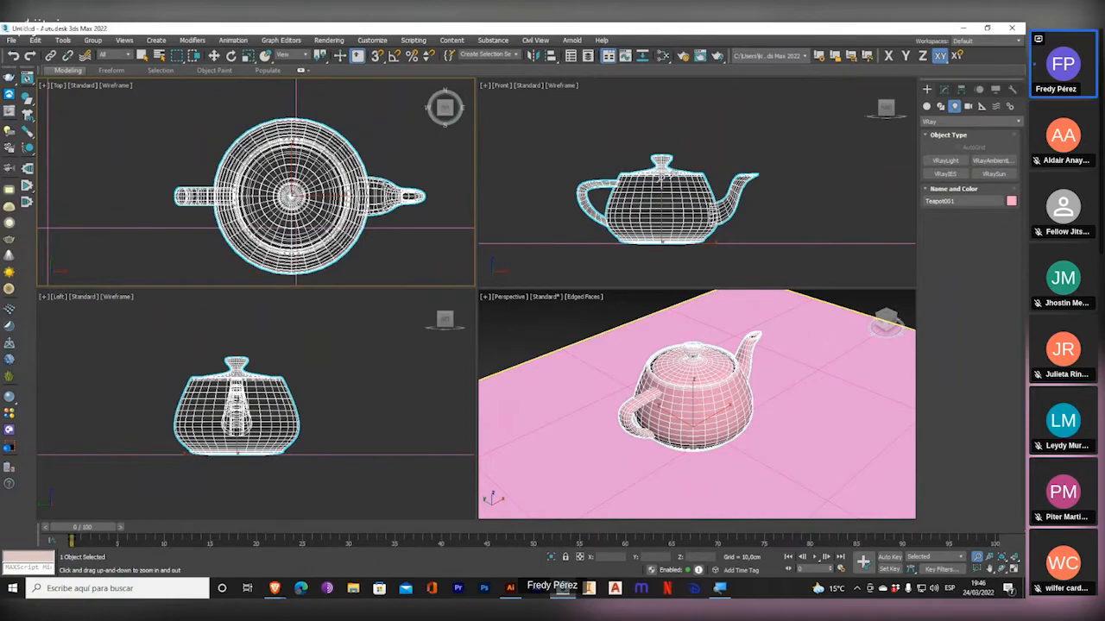
# Zoom the Front viewport in and out repeatedly around the teapot, ending with the whole plane in view.
pyautogui.scroll(6, 693, 218)
pyautogui.scroll(-8, 693, 218)
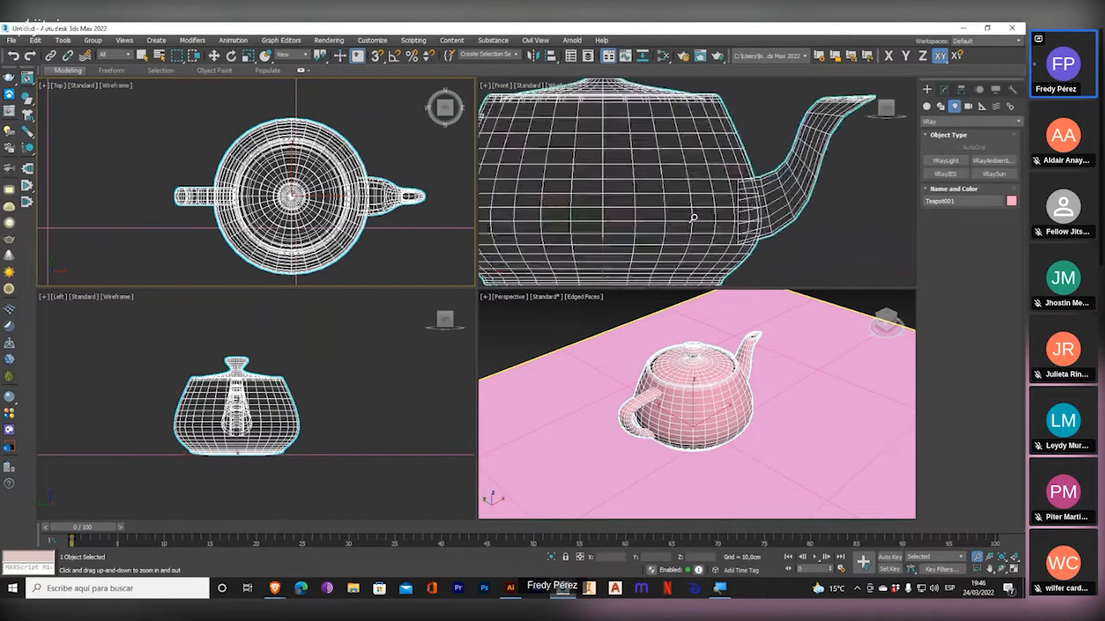
pyautogui.scroll(4, 693, 217)
pyautogui.scroll(-4, 693, 217)
pyautogui.scroll(8, 693, 217)
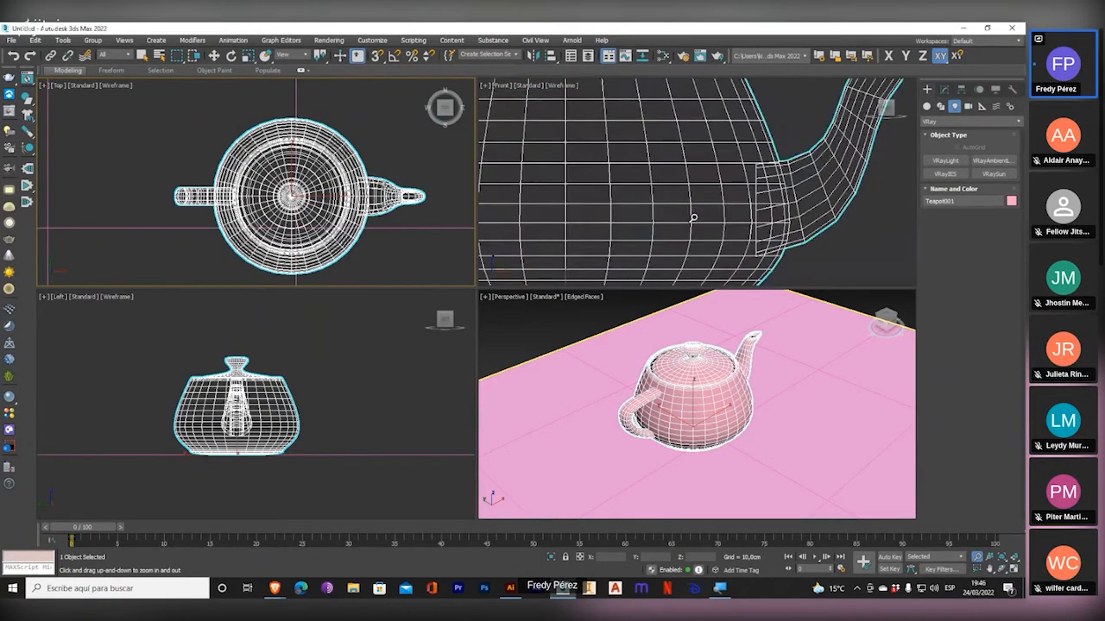
pyautogui.scroll(-10, 693, 218)
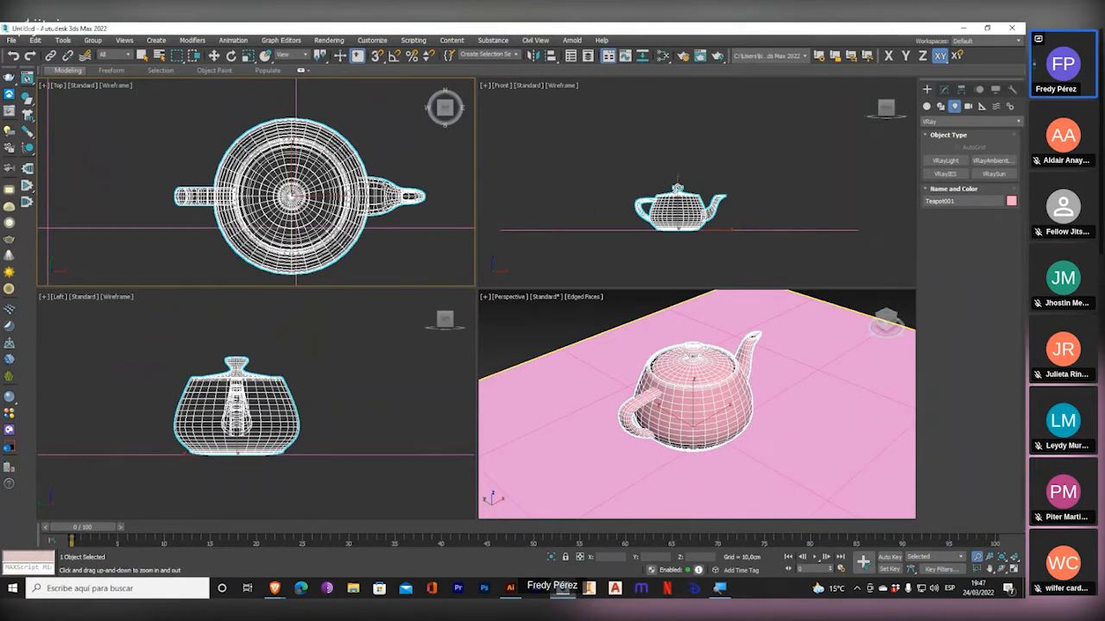
pyautogui.scroll(10, 678, 188)
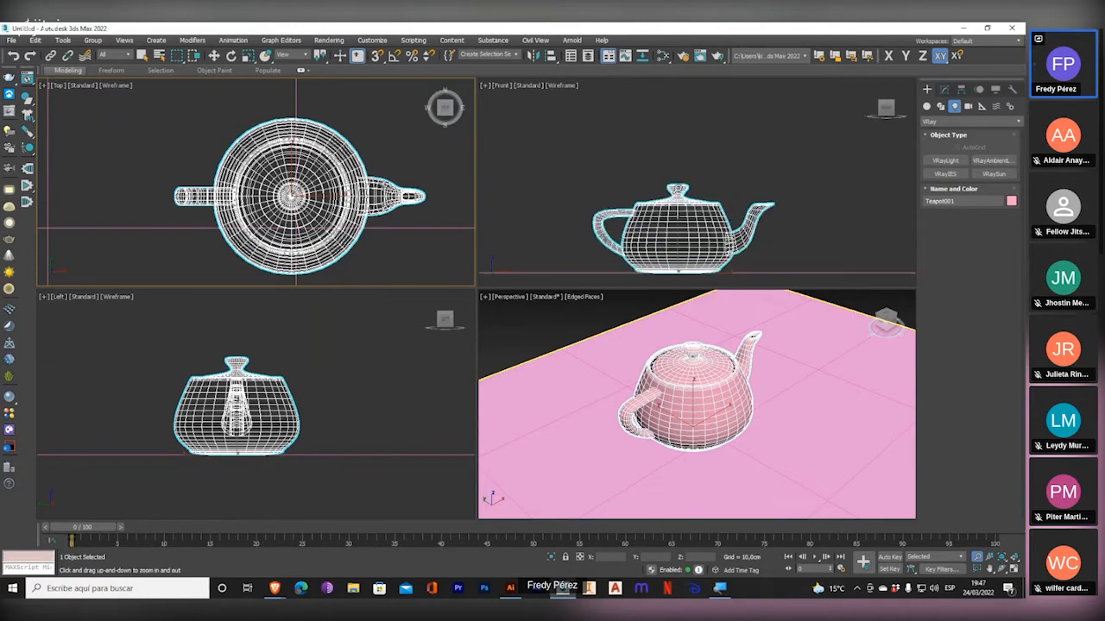
pyautogui.scroll(5, 678, 187)
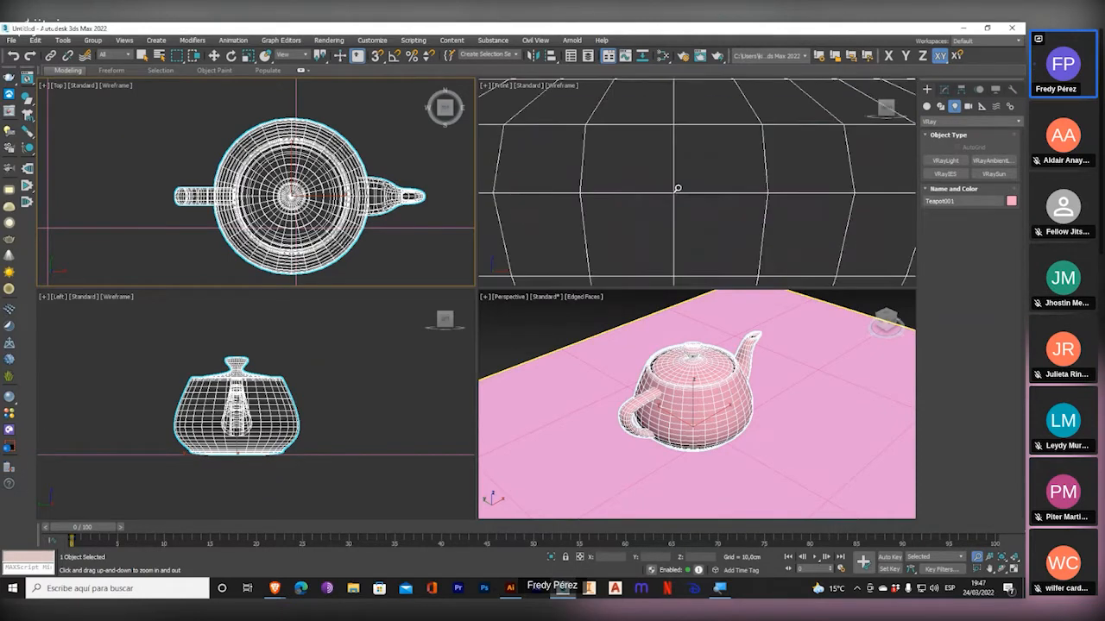
pyautogui.scroll(-3, 677, 187)
pyautogui.scroll(-12, 677, 187)
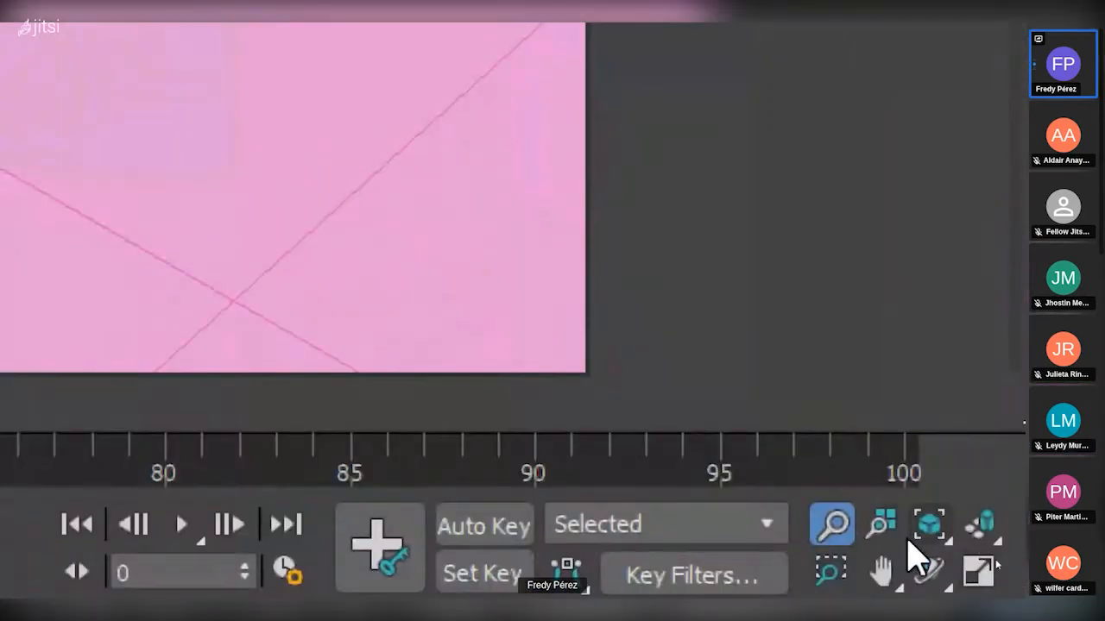
# Zoom all viewports together from the Top viewport with Zoom All, and magnify the screen over the Zoom Extents Selected control.
pyautogui.click(991, 556)
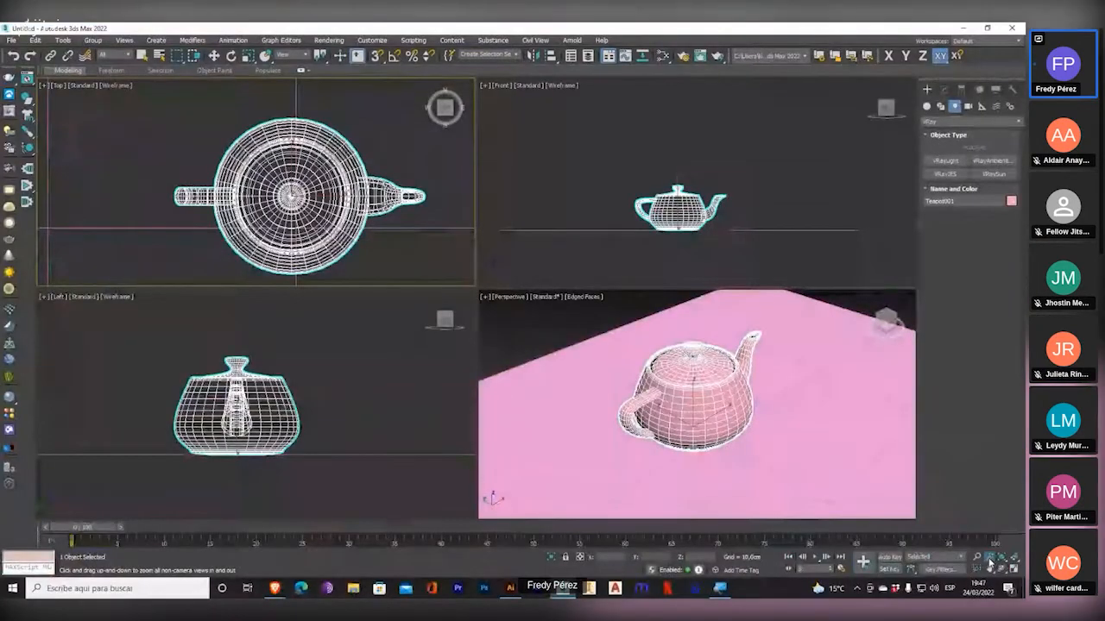
pyautogui.moveTo(370, 251); pyautogui.dragTo(374, 223)
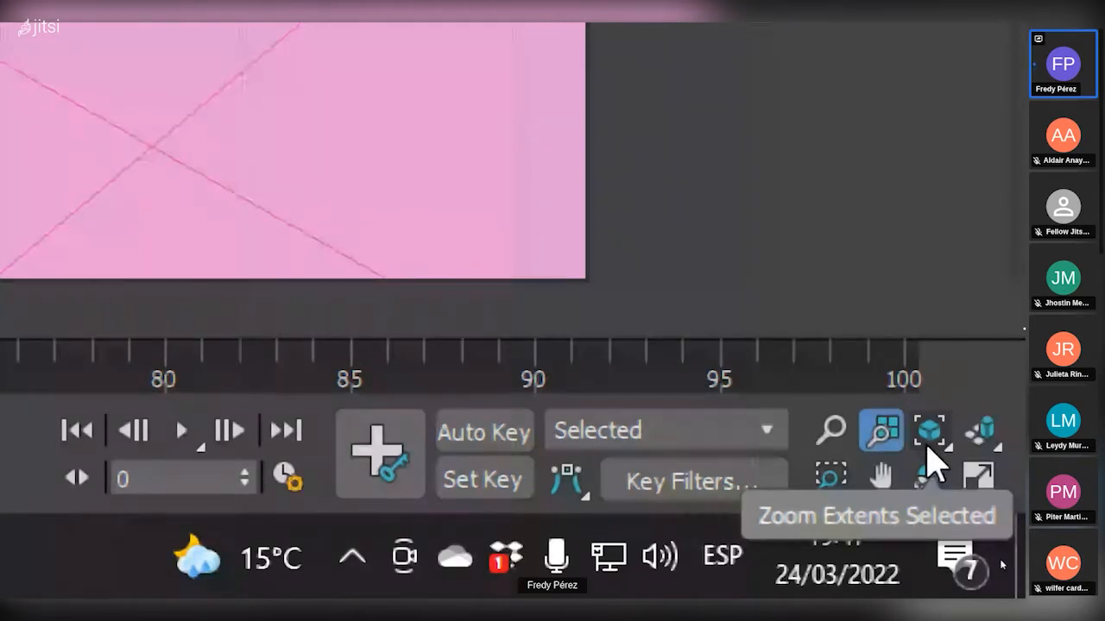
pyautogui.press('super+plus')
pyautogui.press('super+plus')
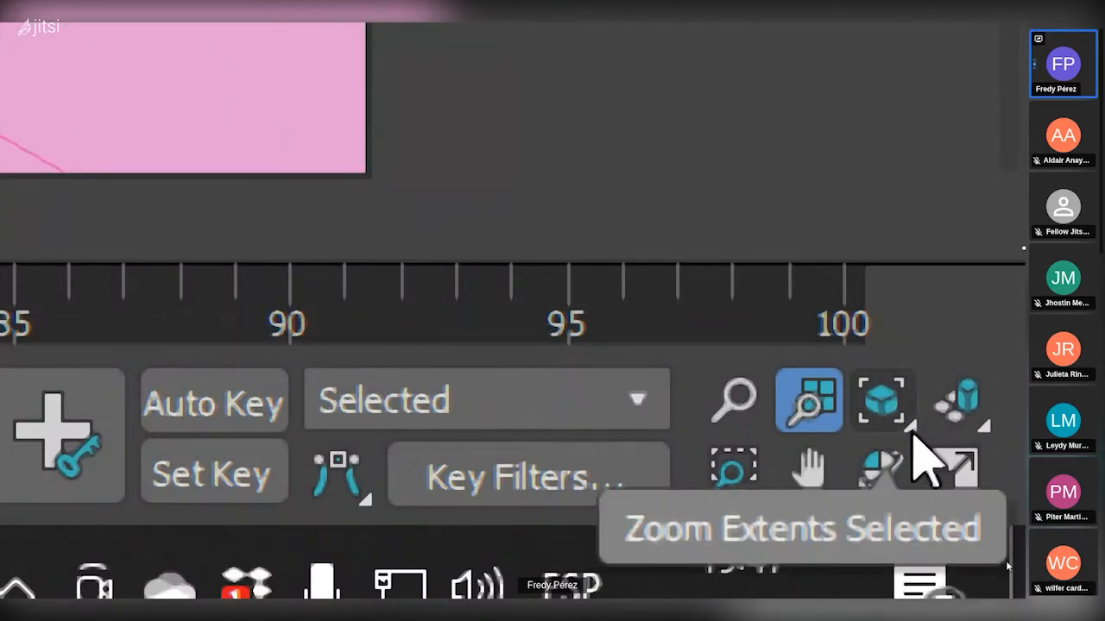
pyautogui.moveTo(913, 431)
pyautogui.mouseDown()
pyautogui.moveTo(879, 214)
pyautogui.moveTo(880, 425)
pyautogui.moveTo(885, 358)
pyautogui.moveTo(904, 442)
pyautogui.mouseUp()
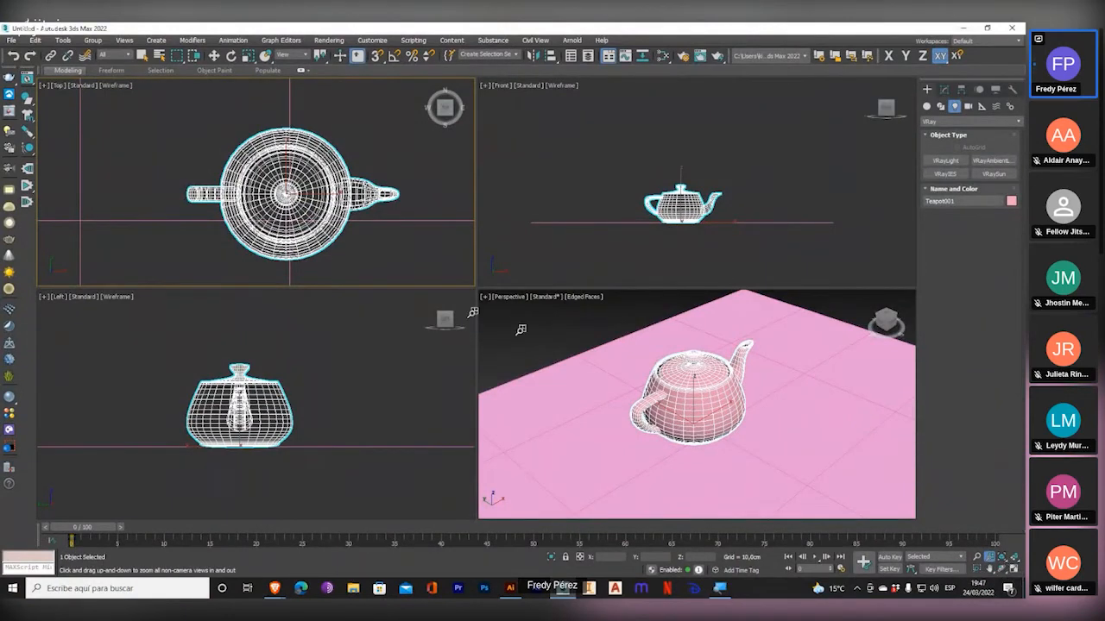
# Fit the Top viewport to the selected teapot, and refit it to the extents of the whole scene.
pyautogui.click(1003, 558)
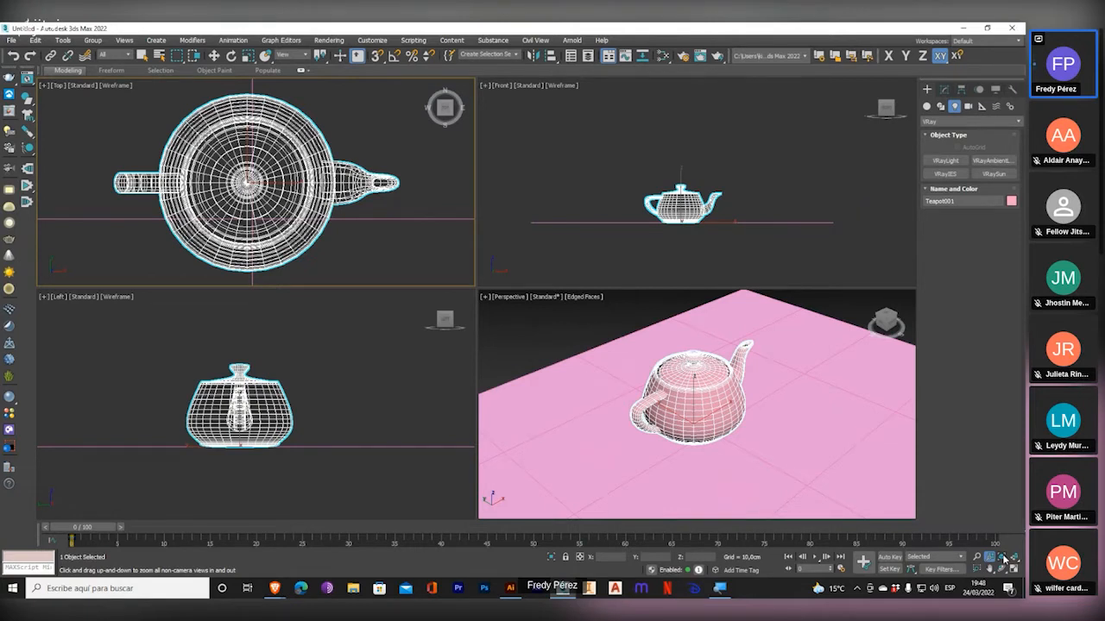
pyautogui.moveTo(1004, 560); pyautogui.dragTo(1002, 550)
pyautogui.moveTo(1002, 549); pyautogui.dragTo(1003, 540)
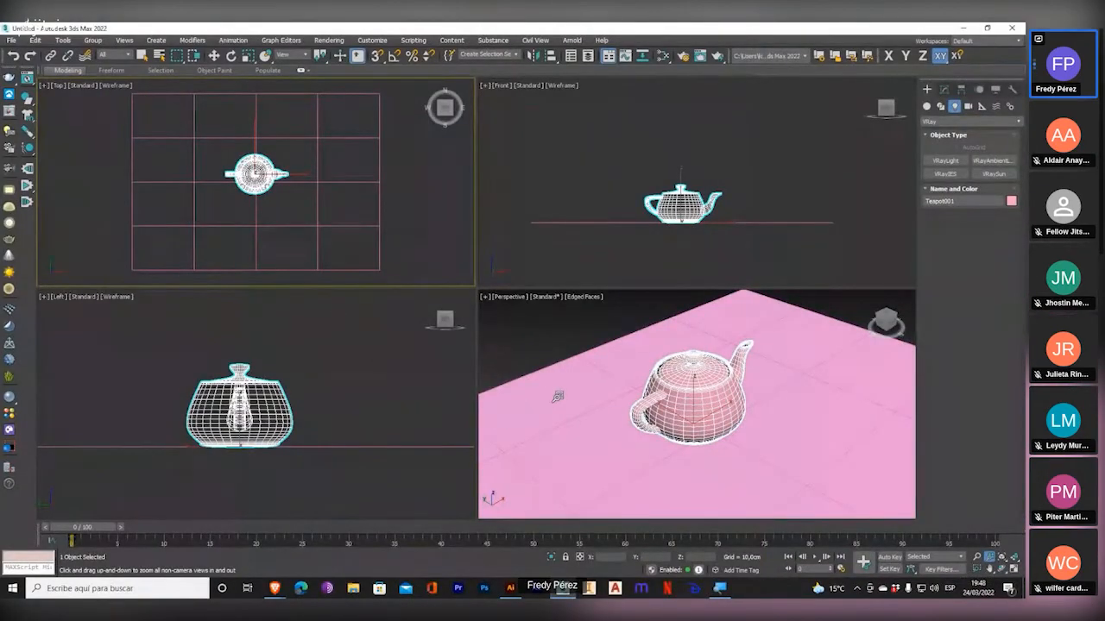
# Activate the Perspective viewport and zoom all four viewports out and in together with Zoom All.
pyautogui.click(700, 436)
pyautogui.moveTo(701, 437); pyautogui.dragTo(699, 465)
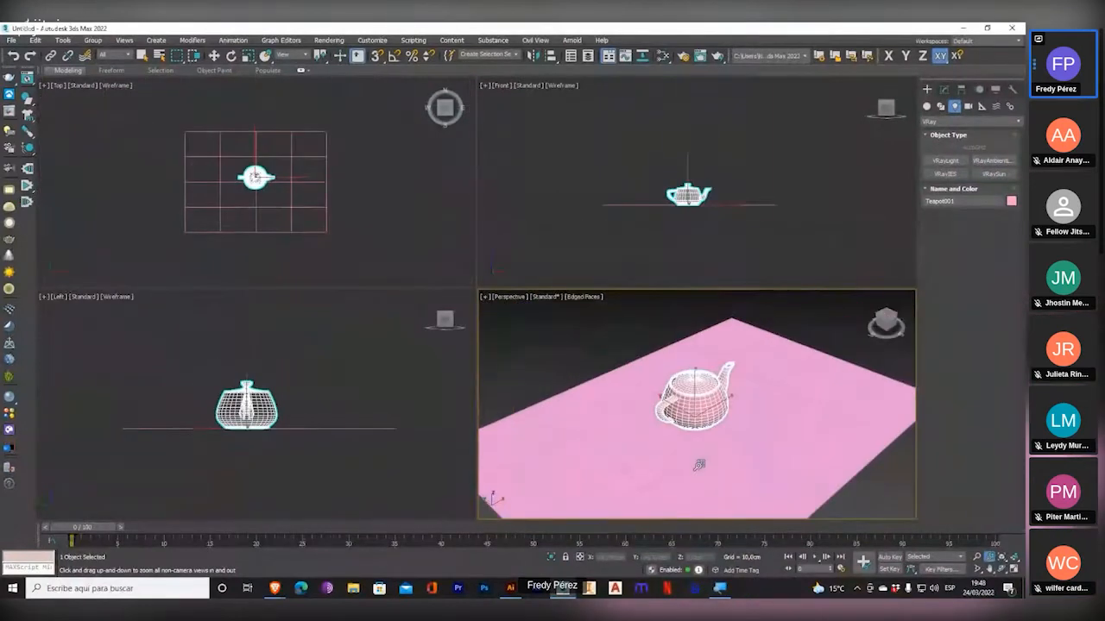
pyautogui.moveTo(671, 400); pyautogui.dragTo(1023, 565, button='middle')
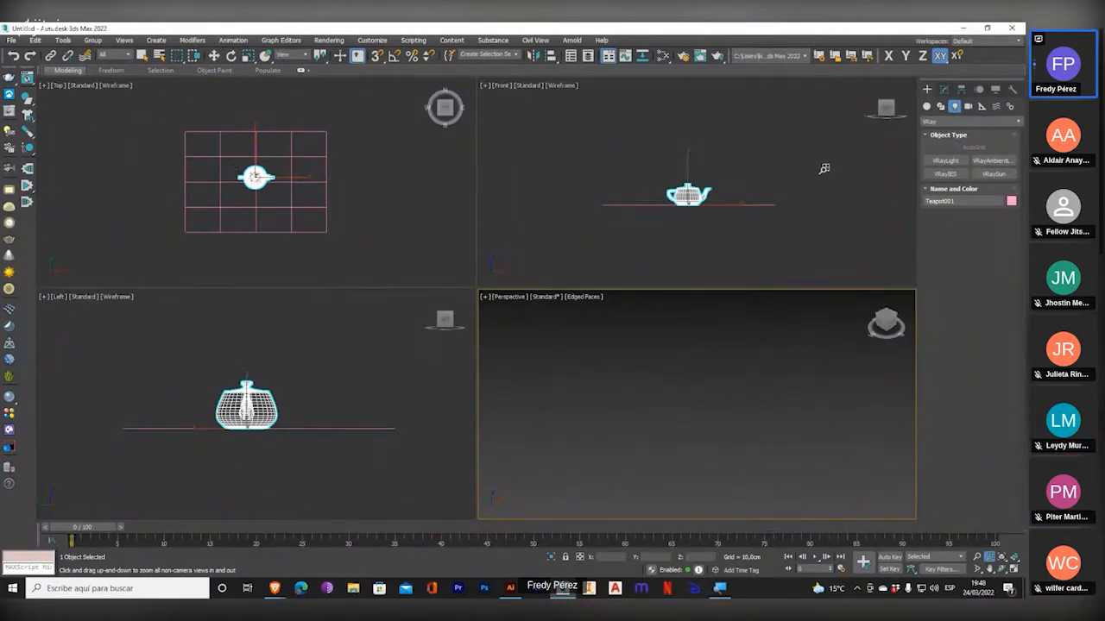
pyautogui.moveTo(708, 370); pyautogui.dragTo(489, 282, button='middle')
pyautogui.moveTo(703, 393); pyautogui.dragTo(702, 492)
pyautogui.moveTo(700, 503); pyautogui.dragTo(693, 547)
pyautogui.moveTo(737, 420); pyautogui.dragTo(689, 547)
pyautogui.moveTo(776, 359); pyautogui.dragTo(715, 549)
# Demonstrate Zoom Extents All from the Perspective viewport, zooming all viewports out between two fits.
pyautogui.click(1016, 559)
pyautogui.moveTo(619, 360); pyautogui.dragTo(910, 488, button='middle')
pyautogui.moveTo(716, 362); pyautogui.dragTo(754, 498)
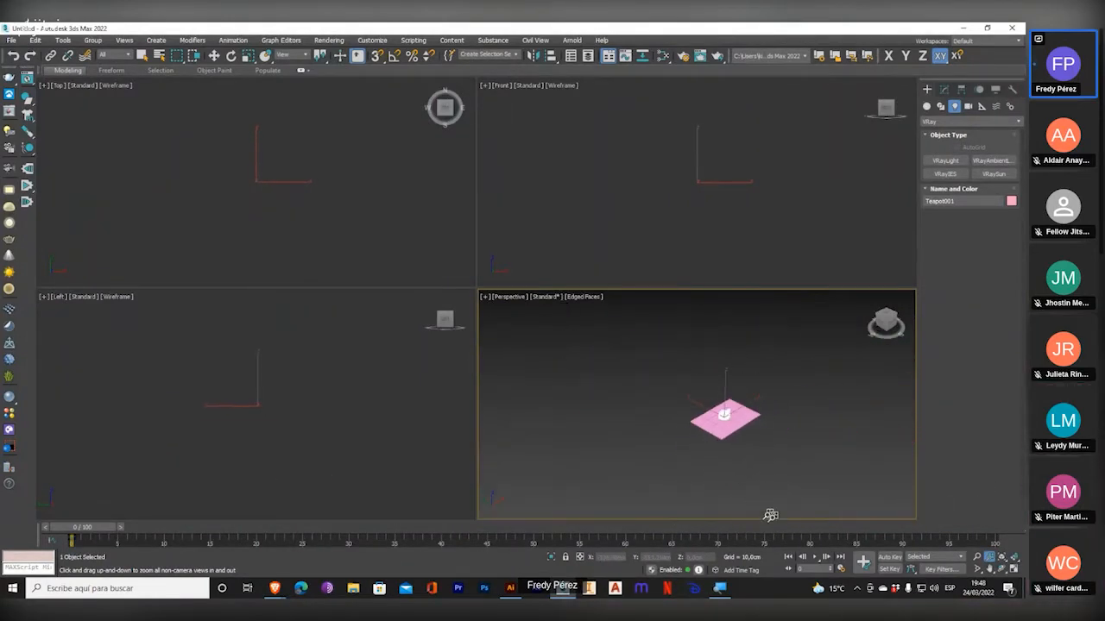
pyautogui.click(1015, 559)
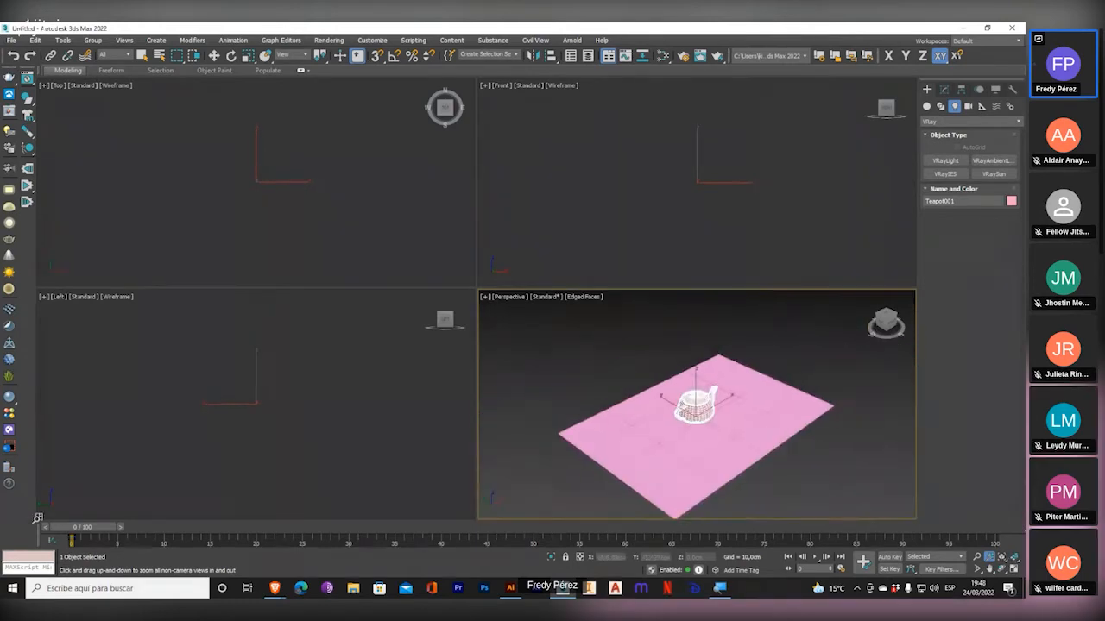
# Zoom all viewports from the Left and Front views, and frame the teapot closely in the Left and Perspective viewports.
pyautogui.moveTo(347, 403); pyautogui.dragTo(372, 243, button='middle')
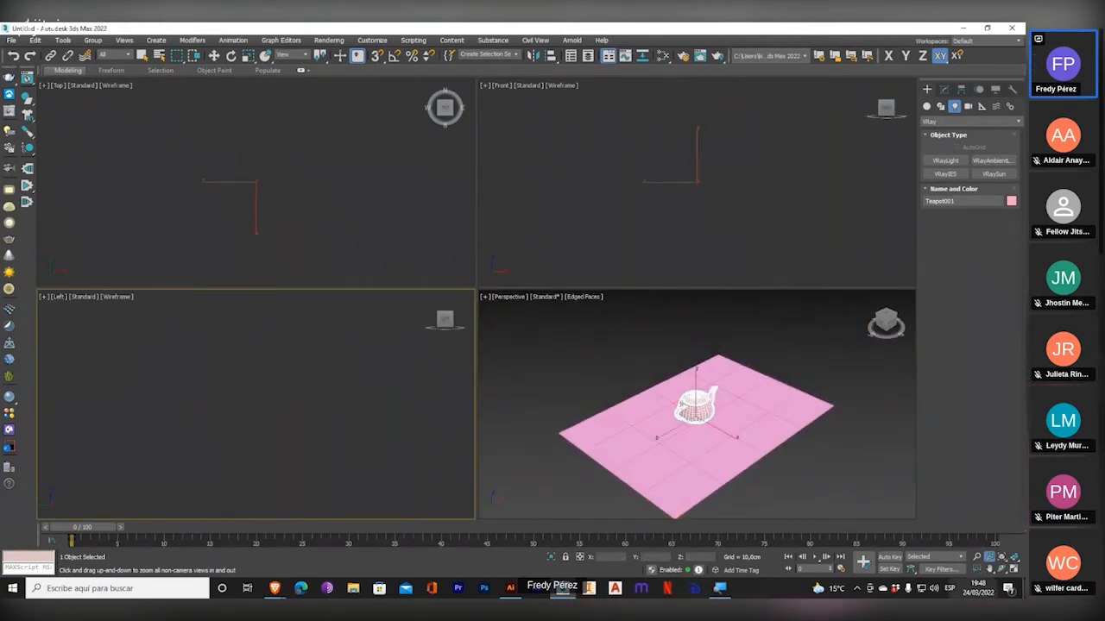
pyautogui.moveTo(628, 205); pyautogui.dragTo(640, 187, button='middle')
pyautogui.click(1001, 559)
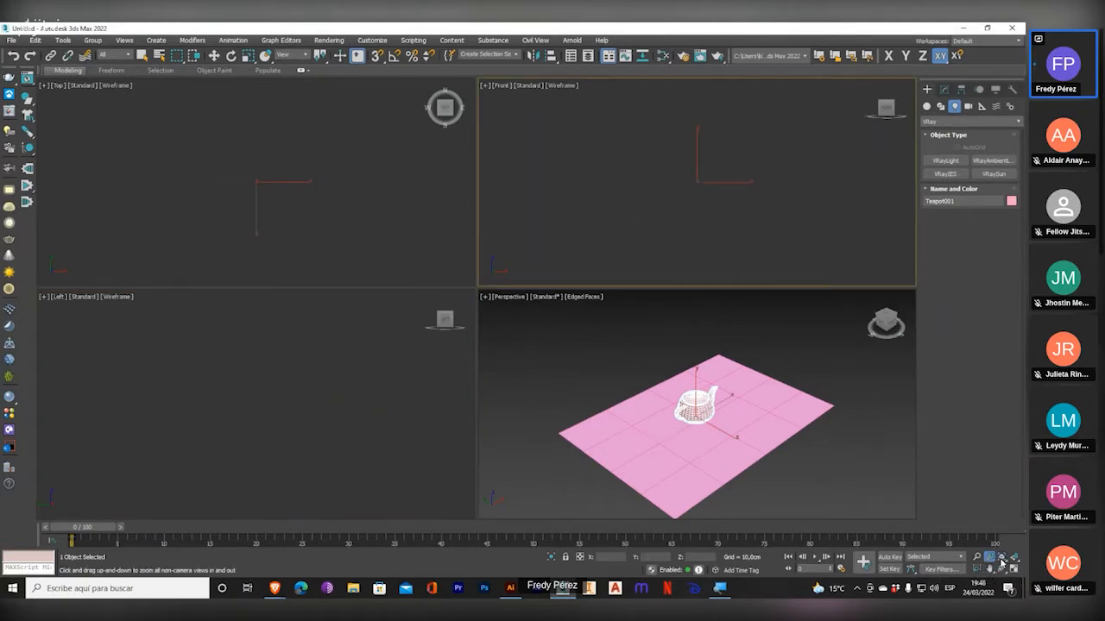
pyautogui.click(1014, 561)
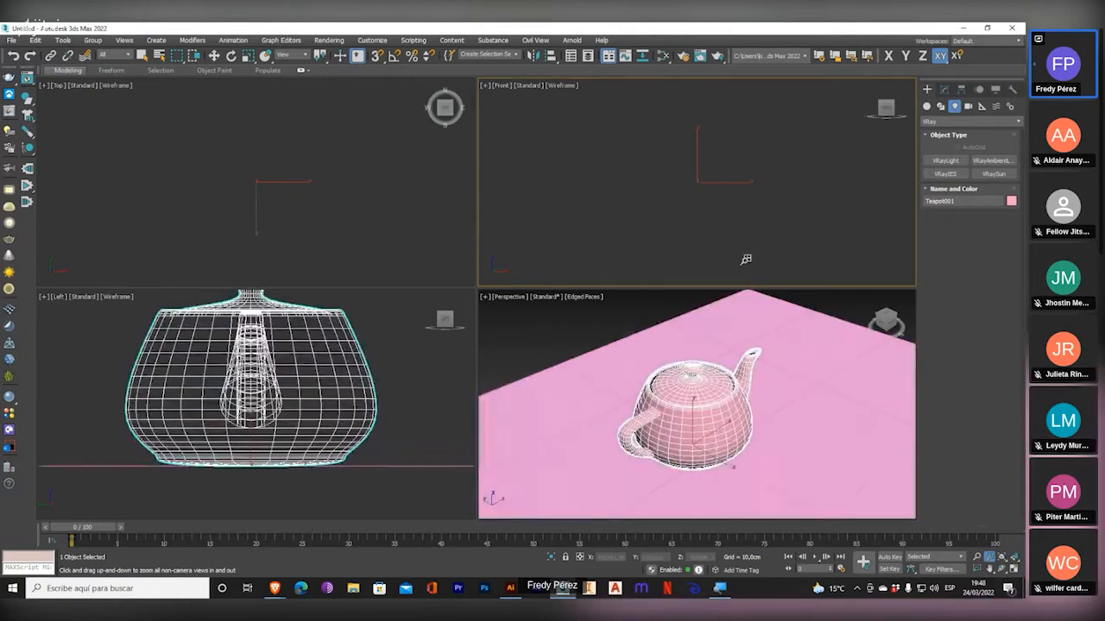
pyautogui.click(1015, 560)
# Pan the Front viewport, zoom all viewports together, and fit the teapot in the Left and Perspective viewports again.
pyautogui.moveTo(662, 174); pyautogui.dragTo(687, 181, button='middle')
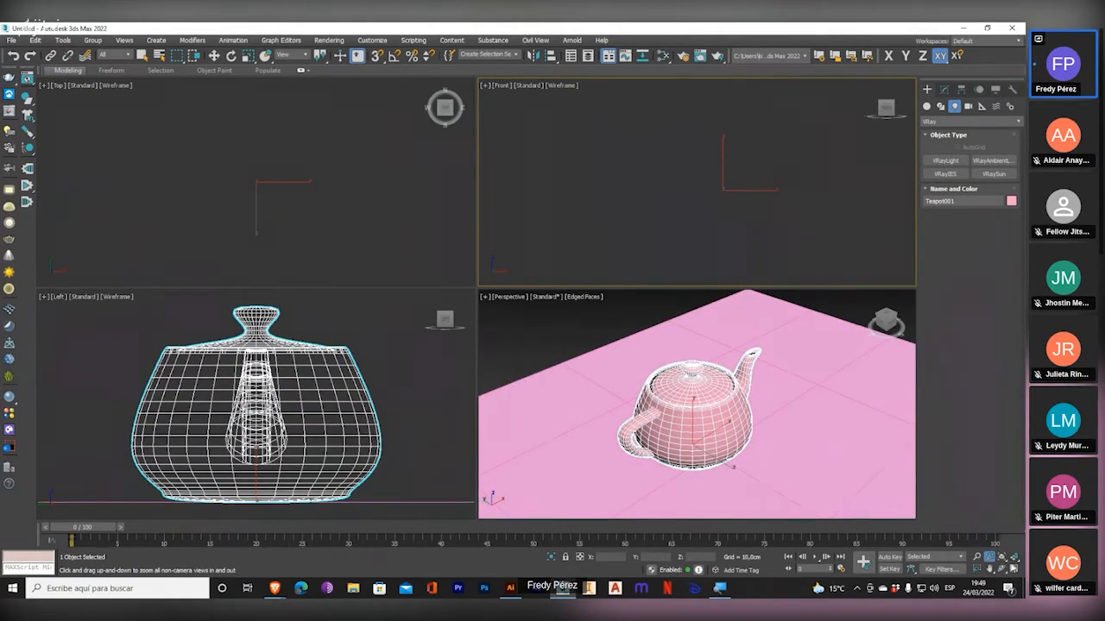
pyautogui.click(1001, 557)
pyautogui.moveTo(680, 168); pyautogui.dragTo(708, 251)
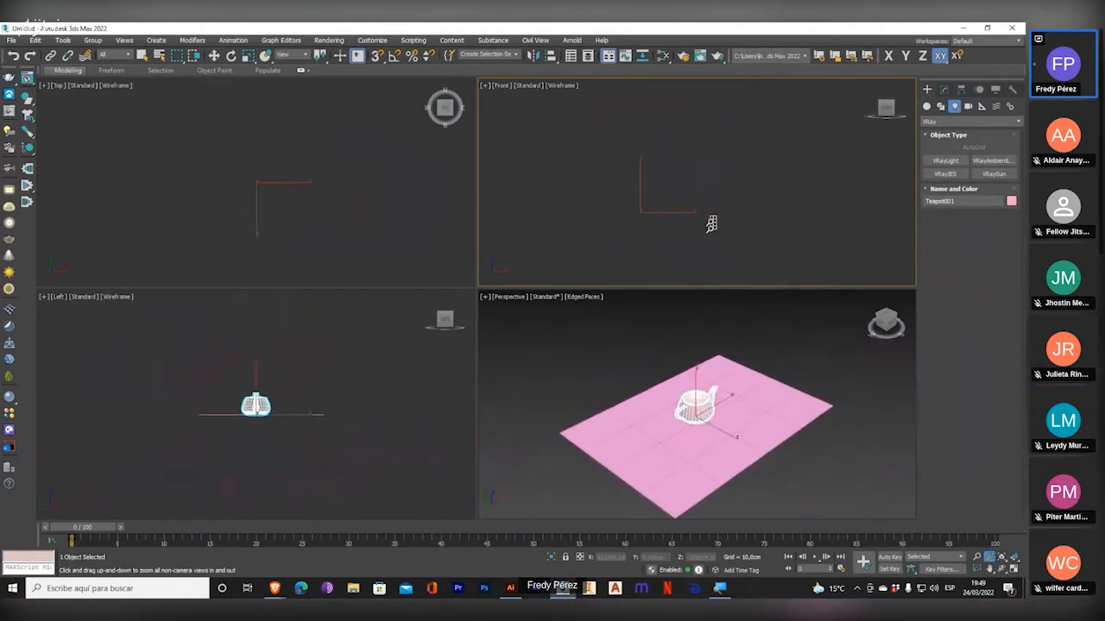
pyautogui.click(977, 559)
pyautogui.click(1002, 559)
pyautogui.click(1013, 561)
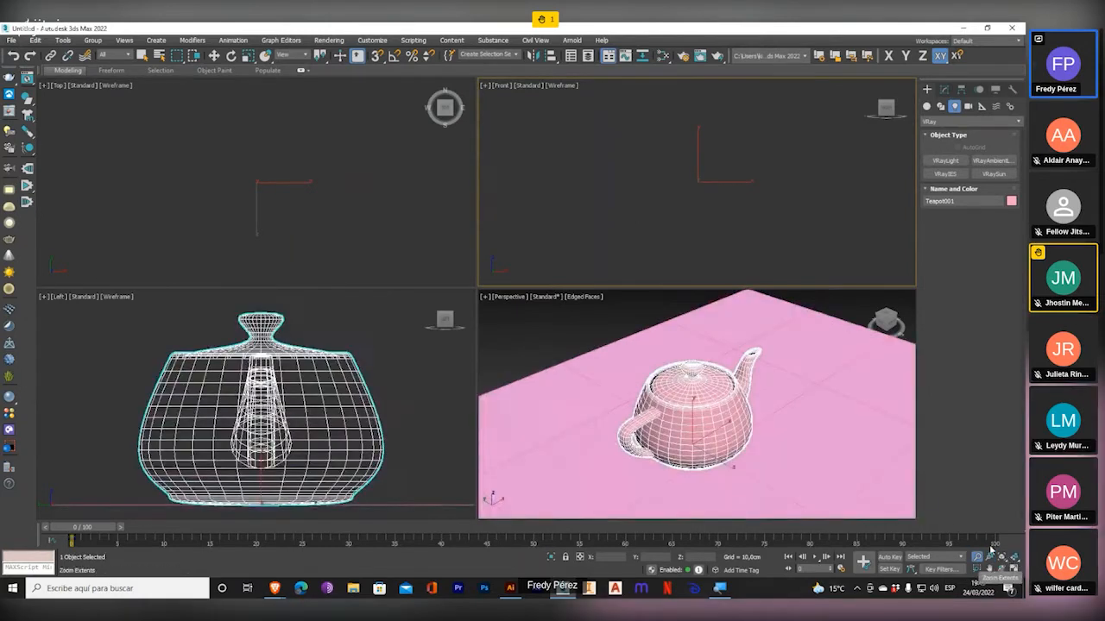
# Pan the Front viewport and zoom it in until the teapot and plane are in view.
pyautogui.moveTo(747, 252); pyautogui.dragTo(720, 210, button='middle')
pyautogui.scroll(4, 688, 129)
pyautogui.scroll(4, 735, 200)
pyautogui.scroll(5, 701, 204)
pyautogui.scroll(5, 640, 247)
pyautogui.scroll(2, 677, 234)
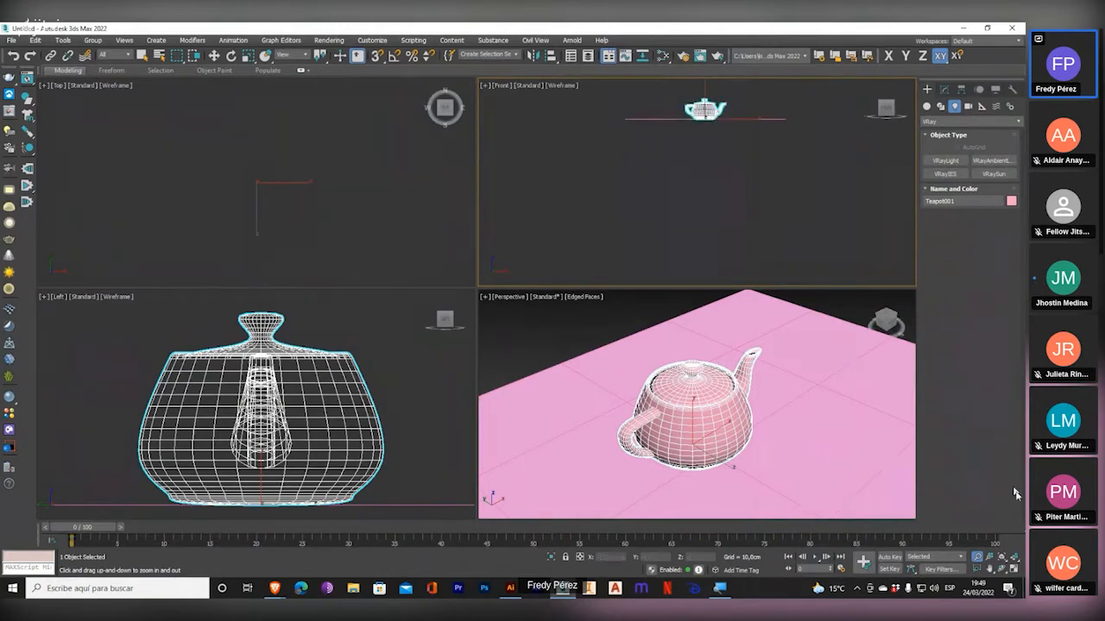
# Fit the Front viewport to the scene extents, pan the Top viewport and apply Zoom Extents to it.
pyautogui.click(1002, 560)
pyautogui.moveTo(265, 167); pyautogui.dragTo(261, 147, button='middle')
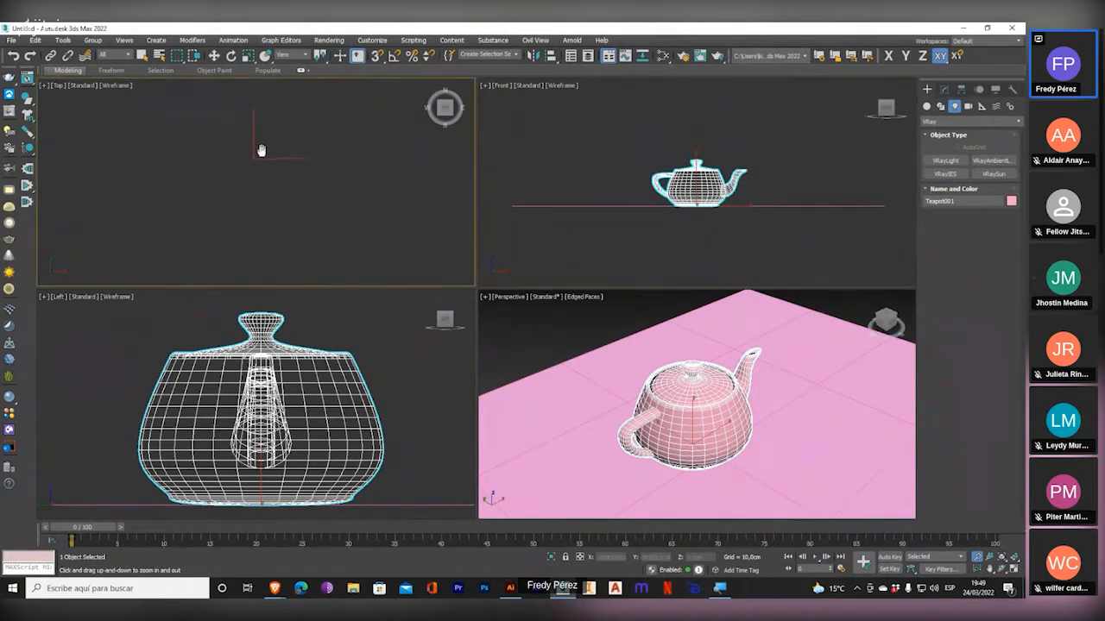
pyautogui.click(1002, 560)
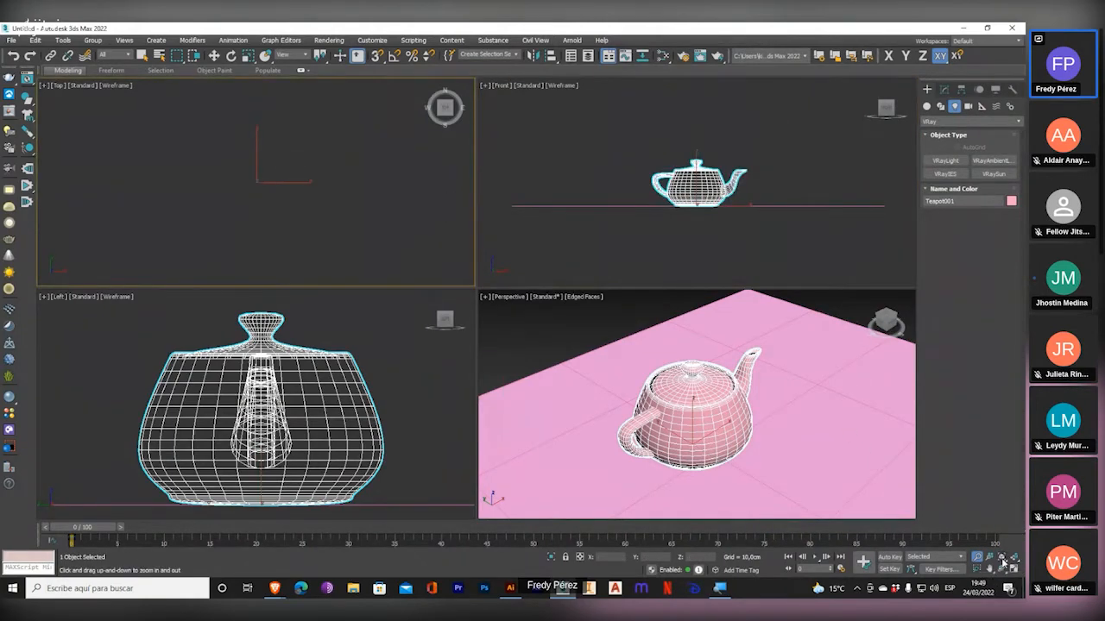
# Zoom and pan the Top viewport until the teapot and the whole plane are in view.
pyautogui.scroll(4, 253, 184)
pyautogui.scroll(4, 261, 176)
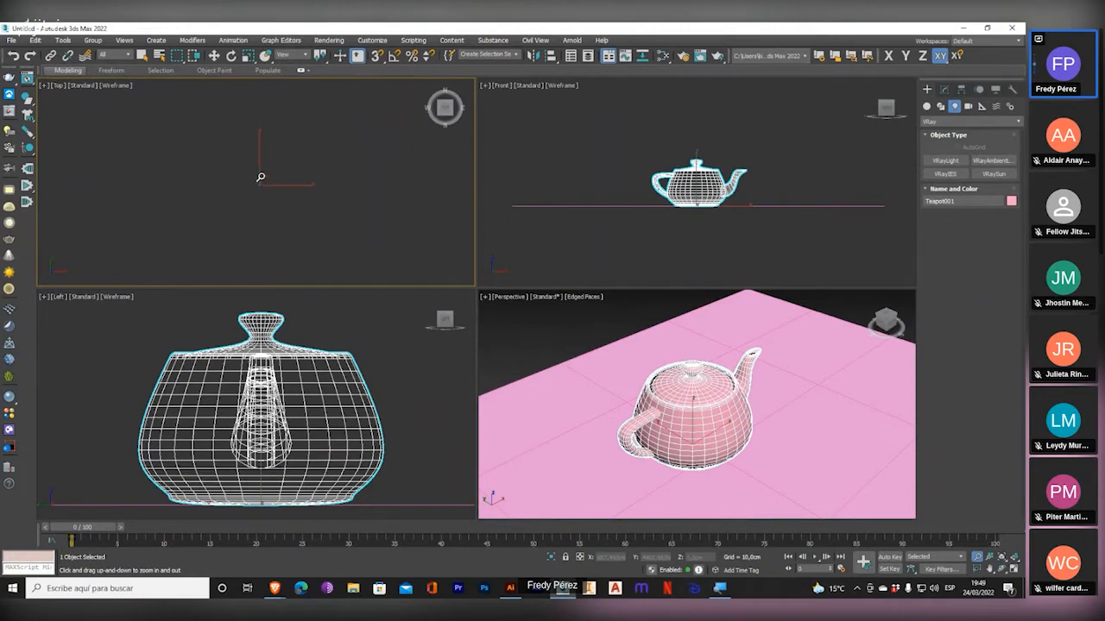
pyautogui.scroll(4, 260, 177)
pyautogui.scroll(6, 247, 224)
pyautogui.moveTo(256, 159); pyautogui.dragTo(278, 209, button='middle')
pyautogui.scroll(2, 278, 209)
pyautogui.scroll(-1, 287, 213)
# Activate the Front viewport, deselect the teapot and select it again.
pyautogui.rightClick(626, 167)
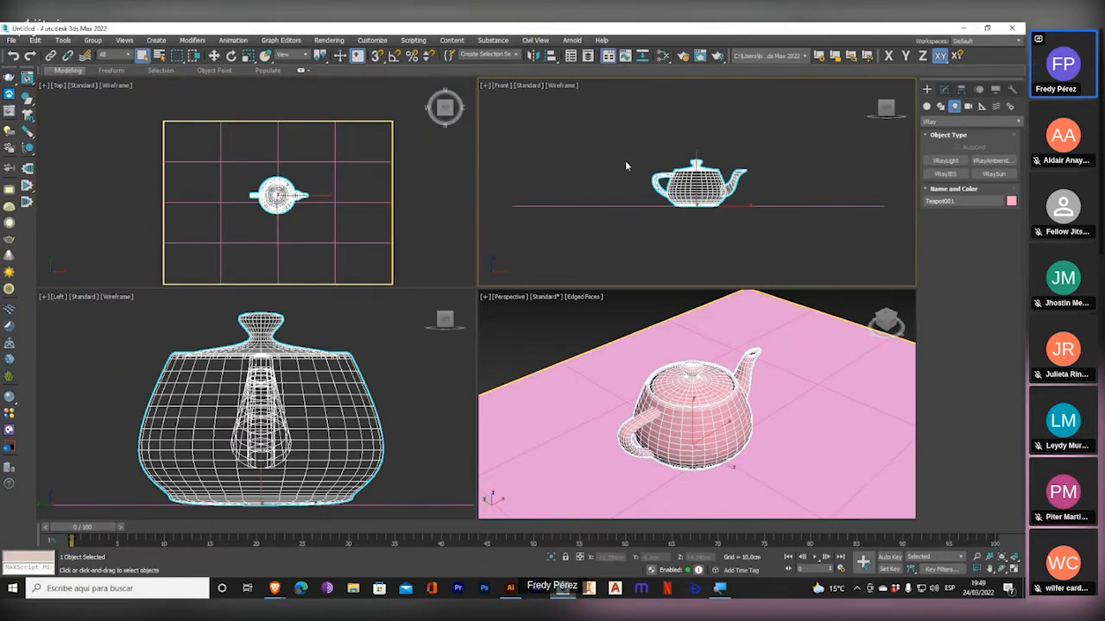
pyautogui.click(626, 162)
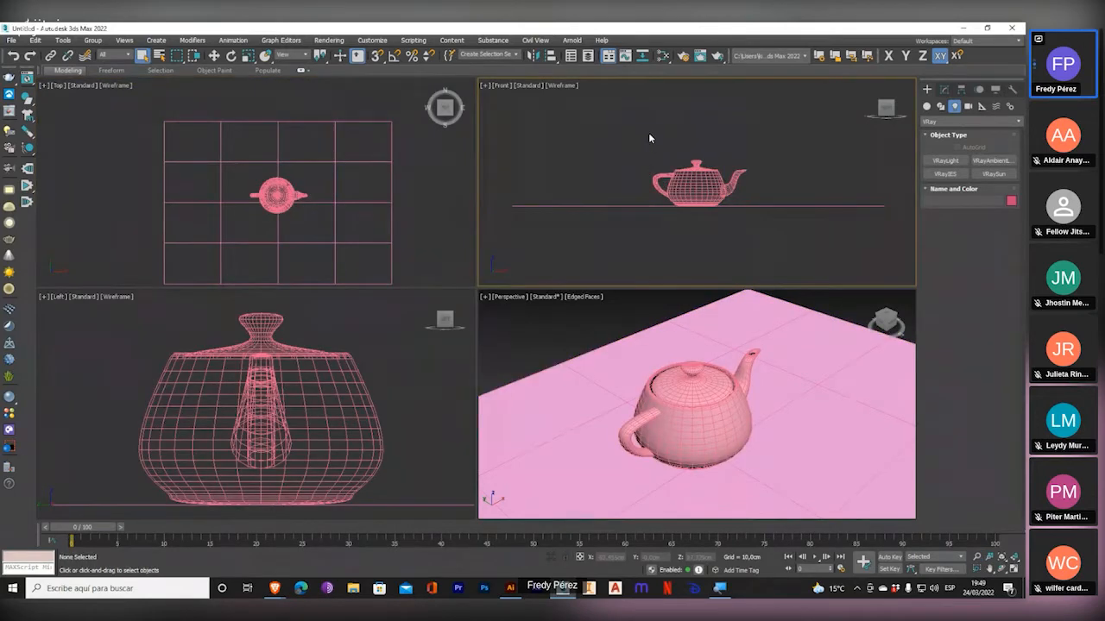
pyautogui.rightClick(650, 137)
pyautogui.click(609, 149)
pyautogui.click(688, 187)
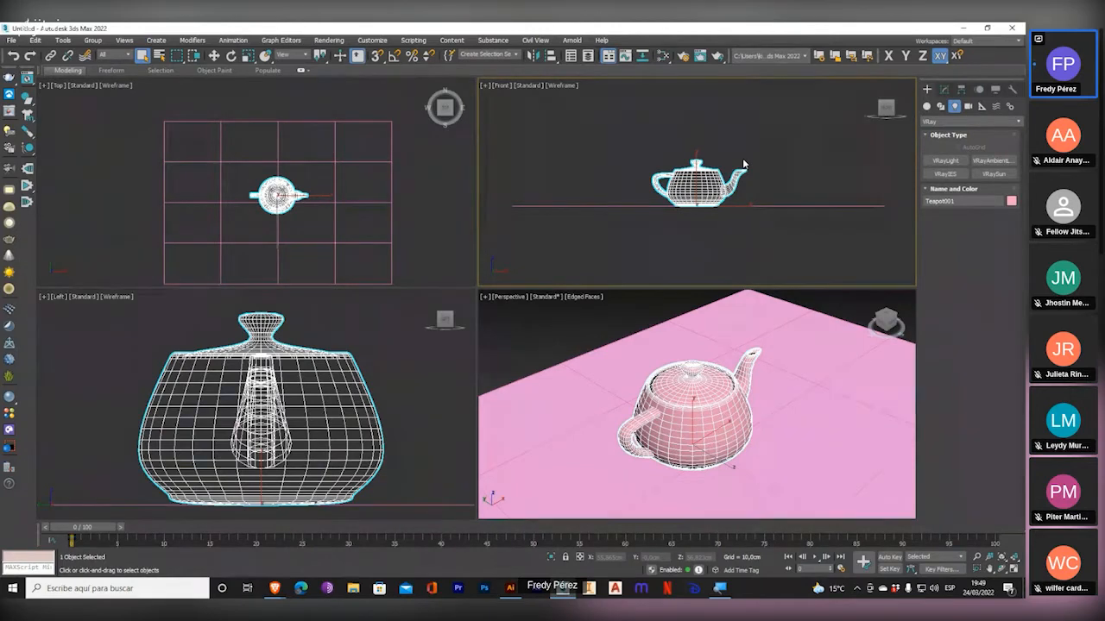
# Zoom the Front viewport in on the teapot and fit it to the scene again with Zoom Extents.
pyautogui.scroll(2, 710, 168)
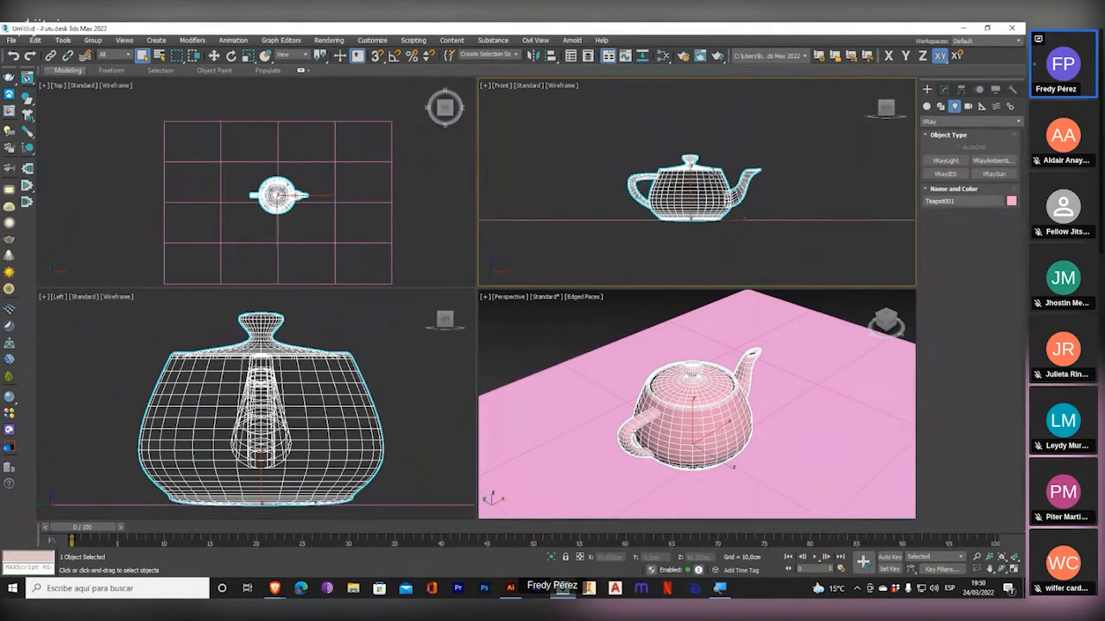
pyautogui.click(1001, 556)
pyautogui.click(1001, 558)
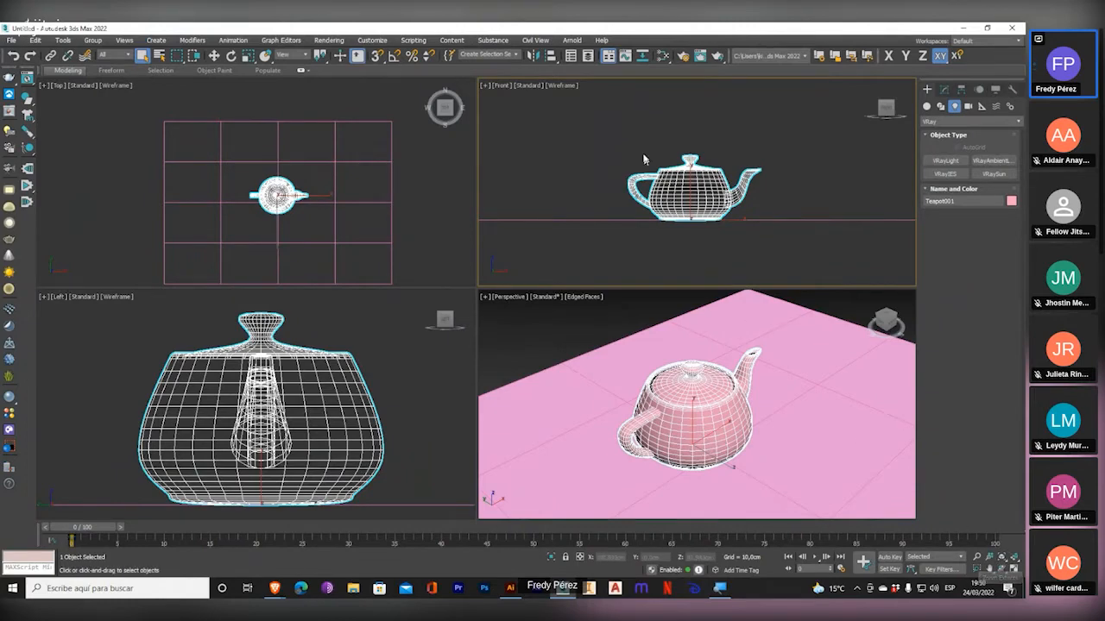
pyautogui.click(1002, 557)
pyautogui.click(1002, 541)
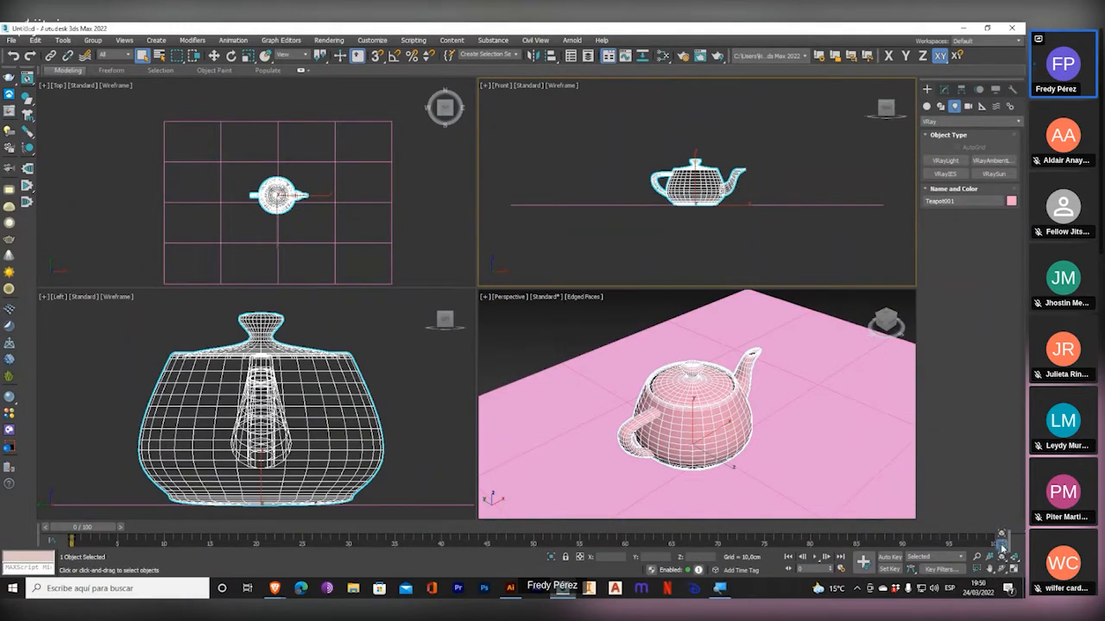
pyautogui.click(1001, 557)
pyautogui.click(1002, 558)
pyautogui.click(1002, 541)
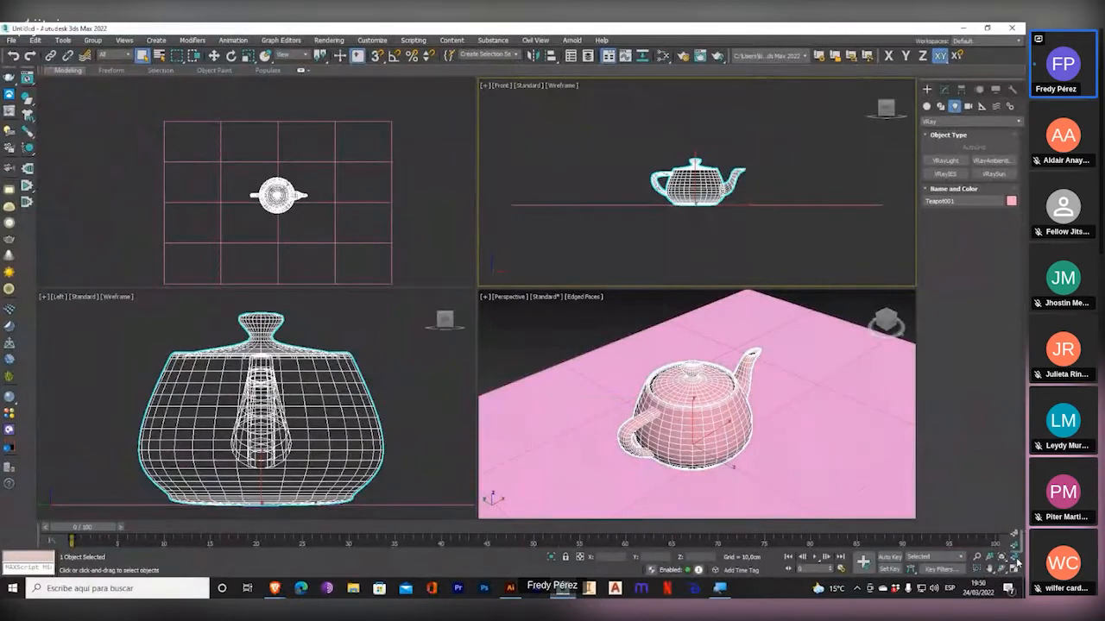
# Frame the teapot with Zoom Extents All Selected, and fit the whole scene again with Zoom Extents All.
pyautogui.click(1015, 549)
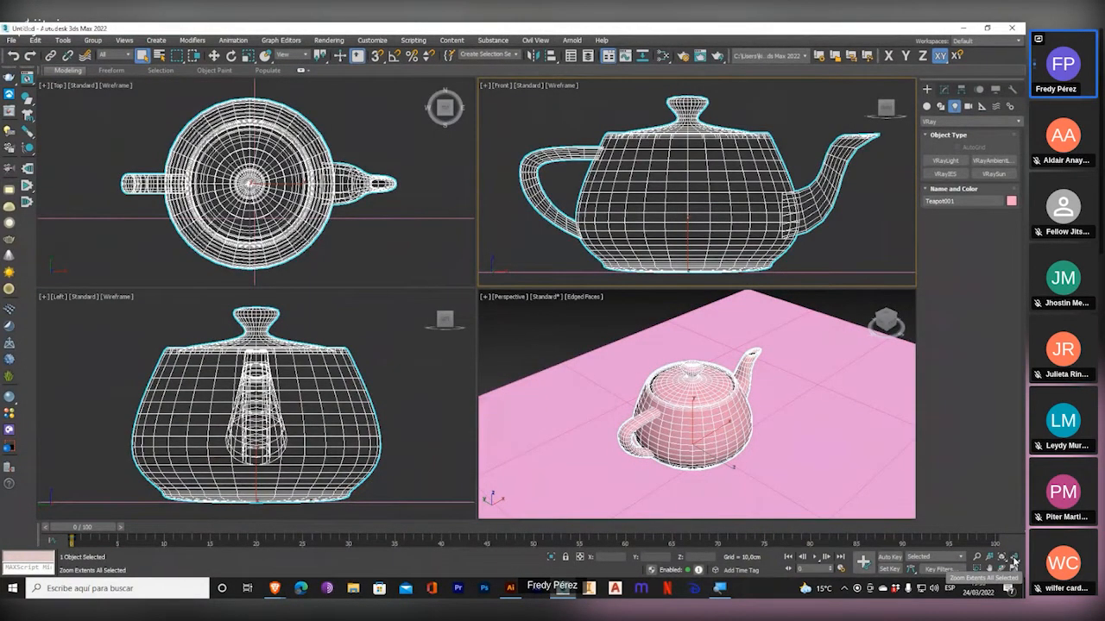
pyautogui.click(1014, 561)
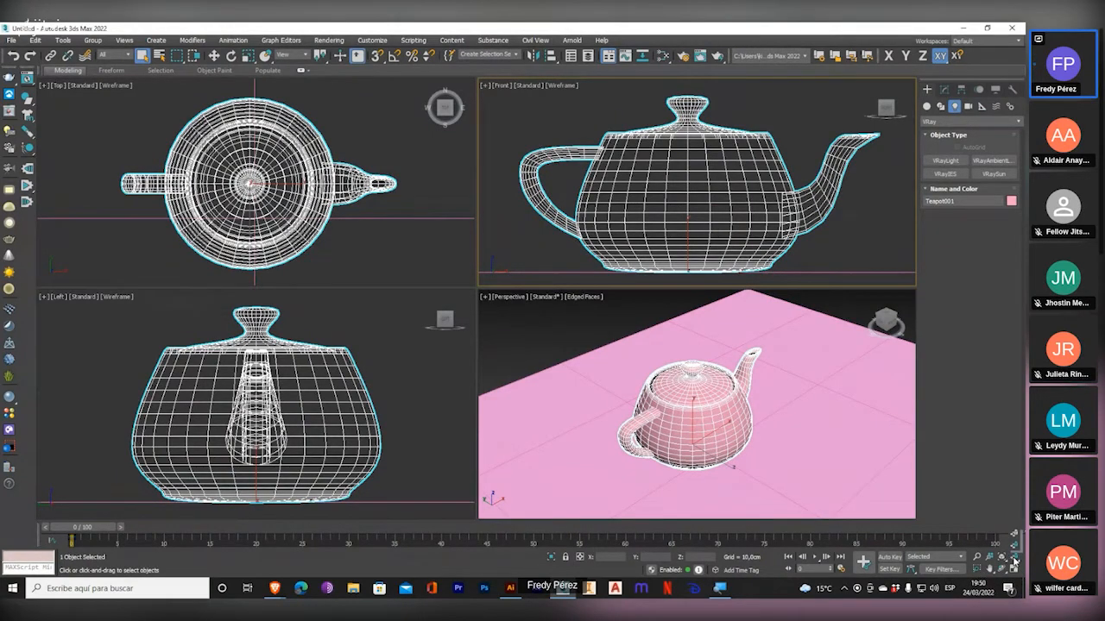
# Magnify the screen to show the navigation controls, and use Zoom Region to enlarge the teapot's spout in the Top viewport.
pyautogui.press('super+plus')
pyautogui.press('super+plus')
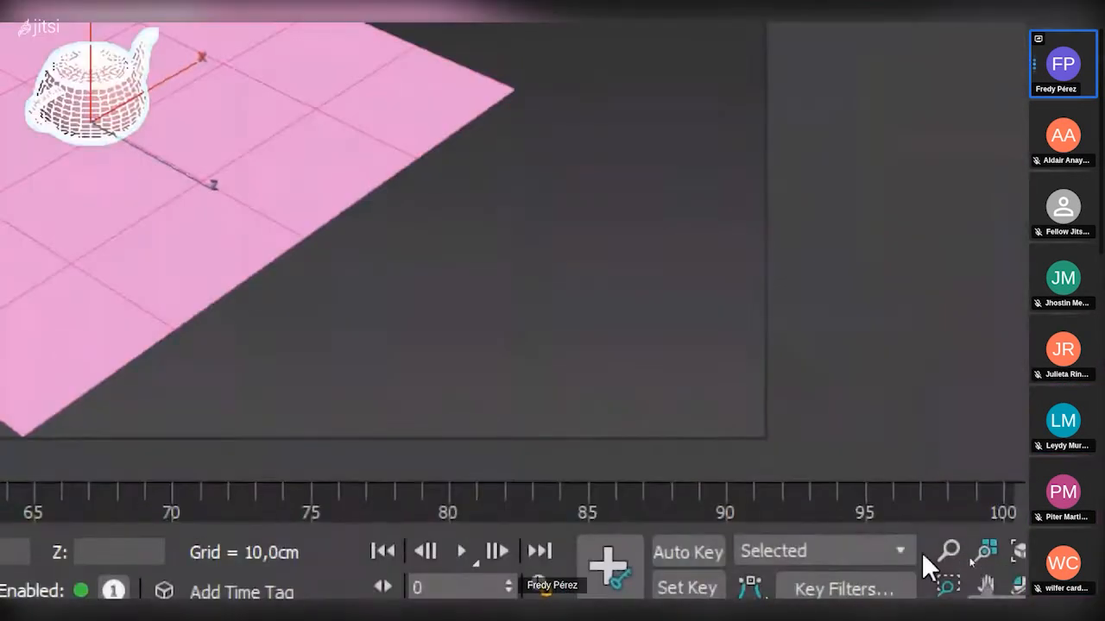
pyautogui.click(868, 500)
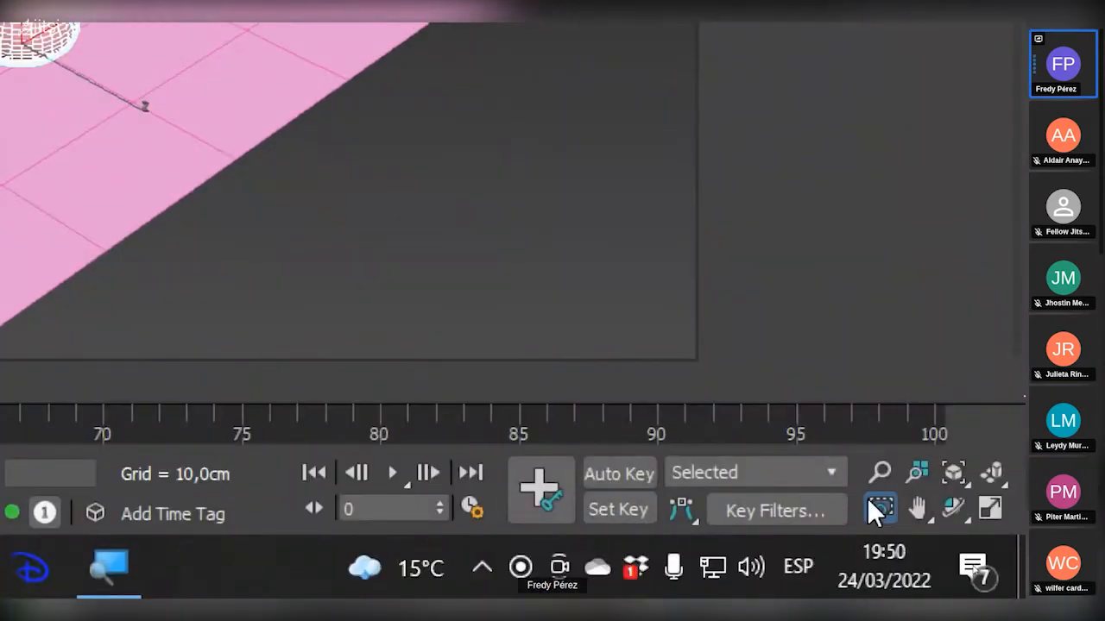
pyautogui.press('super+minus')
pyautogui.press('super+minus')
pyautogui.moveTo(249, 159); pyautogui.dragTo(288, 180)
pyautogui.moveTo(385, 226); pyautogui.dragTo(462, 272)
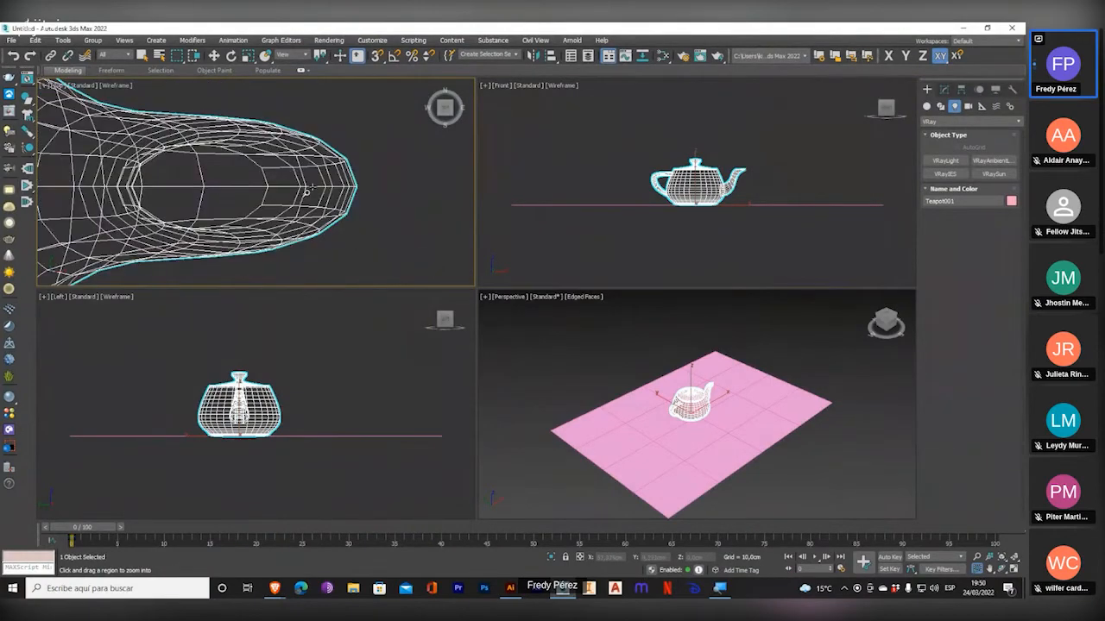
# Magnify the screen to show the Zoom Region cursor over the spout, restore the screen size and zoom the Top viewport out.
pyautogui.press('super+plus')
pyautogui.press('super+plus')
pyautogui.press('super+plus')
pyautogui.moveTo(285, 201); pyautogui.dragTo(315, 249)
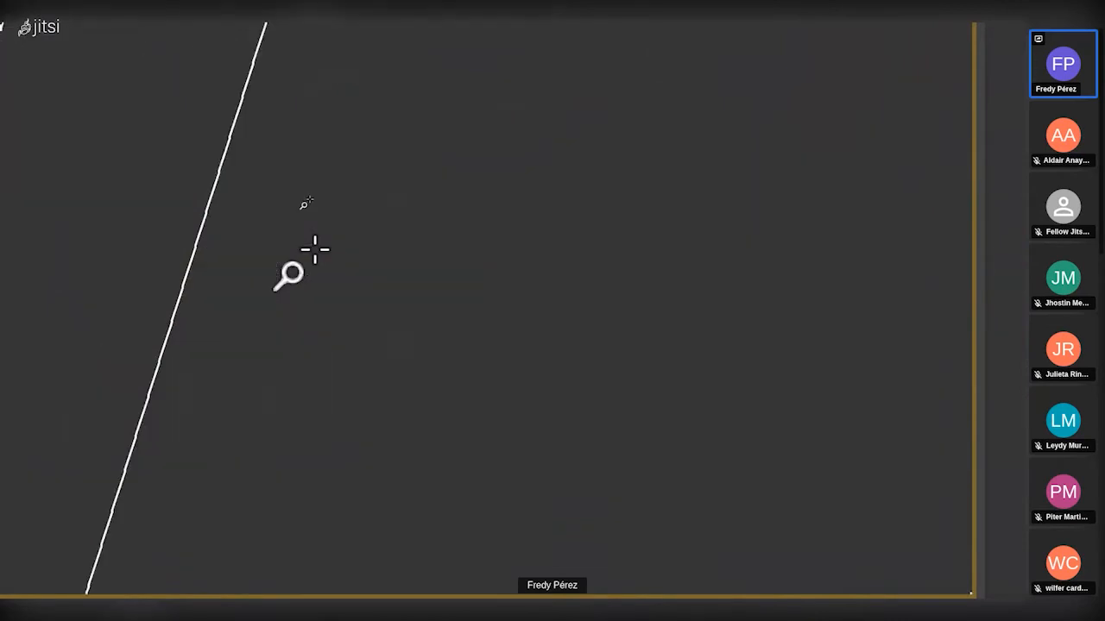
pyautogui.press('super+minus')
pyautogui.press('super+minus')
pyautogui.press('super+minus')
pyautogui.scroll(-5, 308, 200)
pyautogui.scroll(-8, 304, 202)
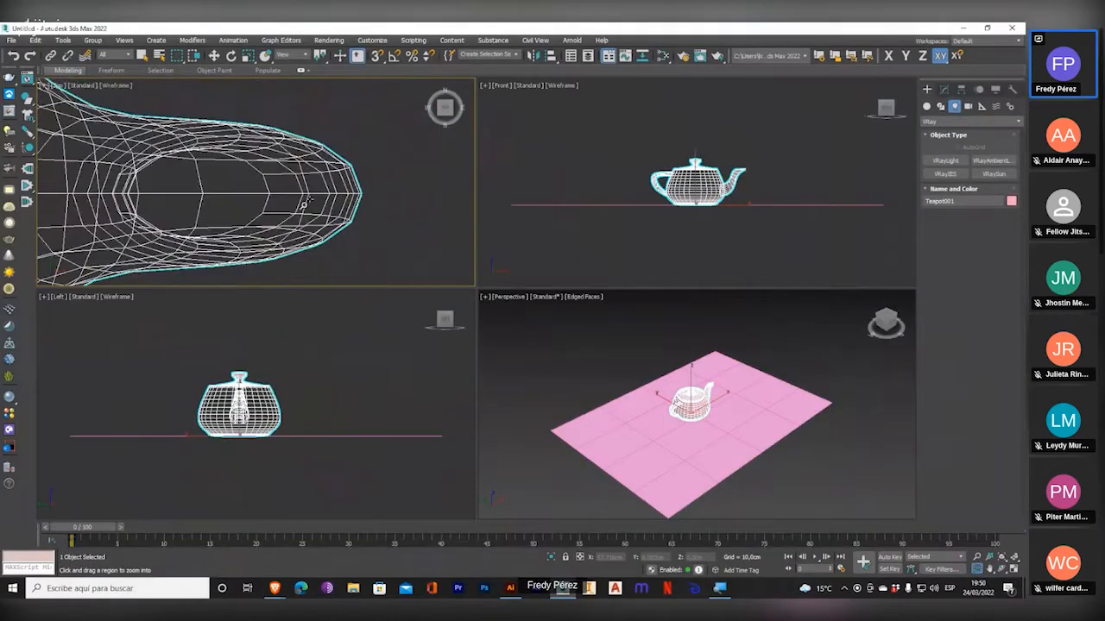
# Apply Zoom Region to several areas in the Top viewport, and zoom out until the whole teapot is in view.
pyautogui.moveTo(152, 178); pyautogui.dragTo(303, 246)
pyautogui.moveTo(87, 144); pyautogui.dragTo(181, 207)
pyautogui.moveTo(165, 133); pyautogui.dragTo(211, 260)
pyautogui.scroll(-9, 207, 203)
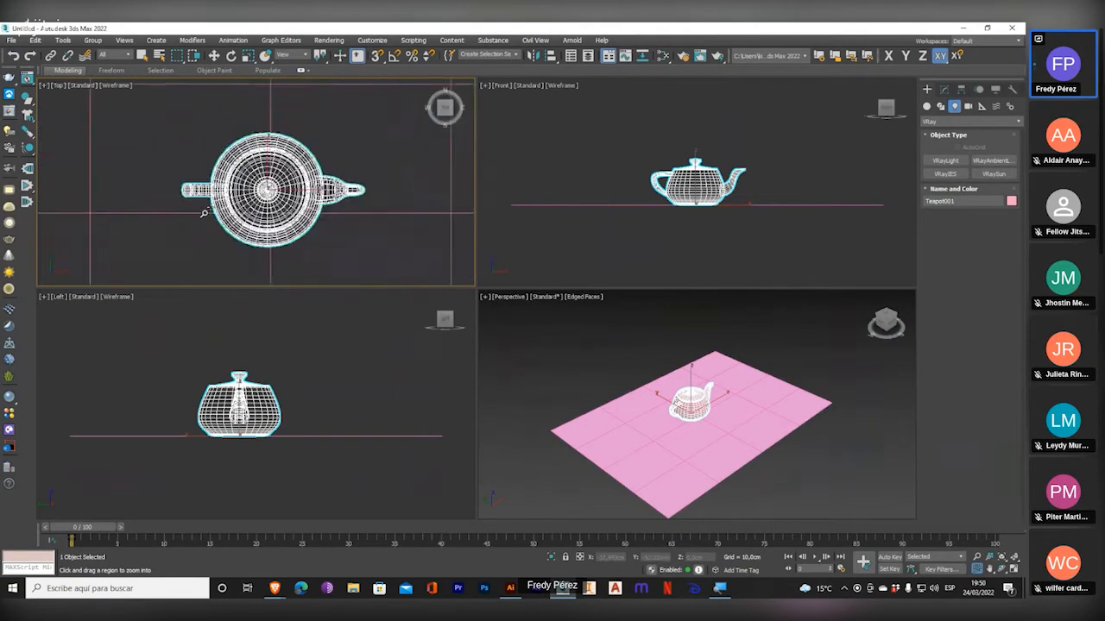
# Zoom the Top viewport repeatedly in and out around the teapot's handle.
pyautogui.scroll(4, 228, 195)
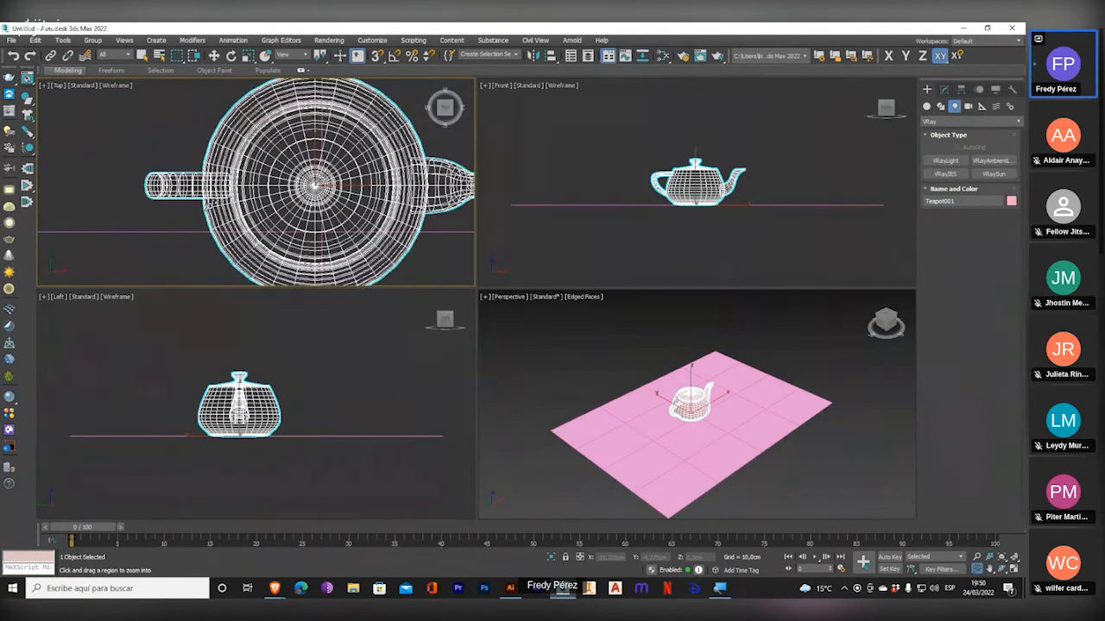
pyautogui.scroll(6, 198, 187)
pyautogui.scroll(-8, 198, 188)
pyautogui.scroll(6, 195, 186)
pyautogui.scroll(-6, 194, 188)
pyautogui.scroll(4, 193, 192)
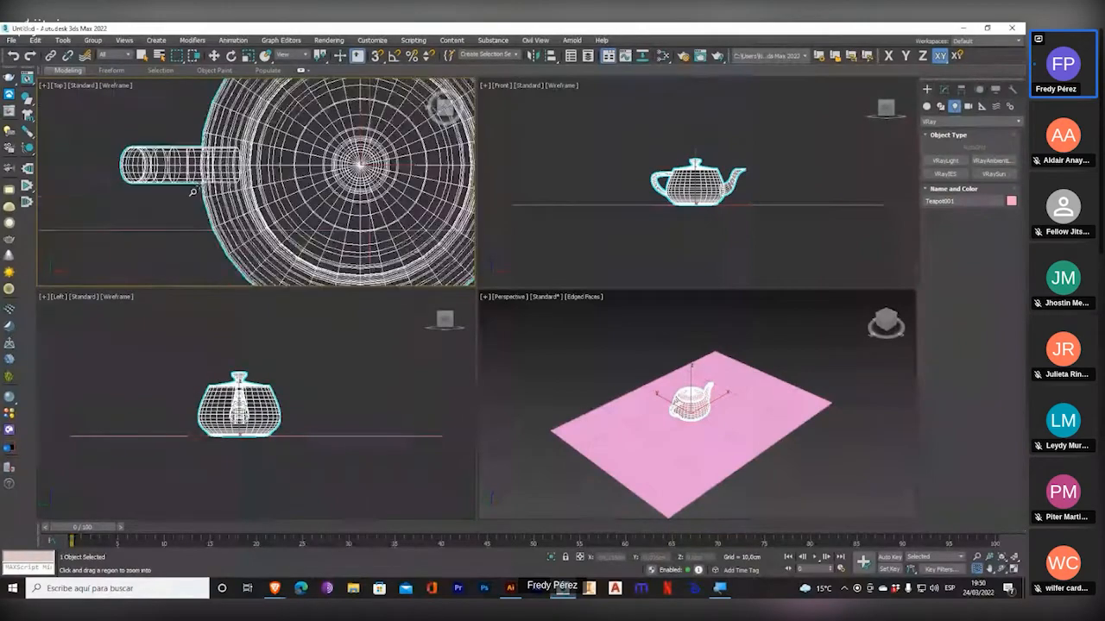
pyautogui.scroll(-6, 198, 177)
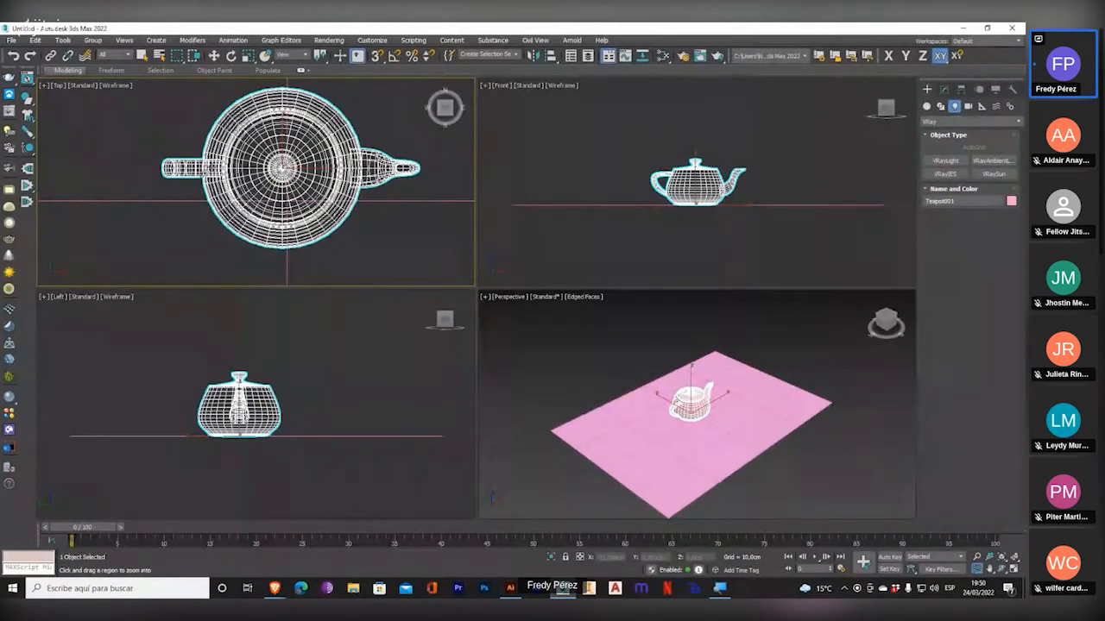
pyautogui.scroll(9, 181, 174)
pyautogui.scroll(3, 172, 172)
pyautogui.scroll(-8, 190, 170)
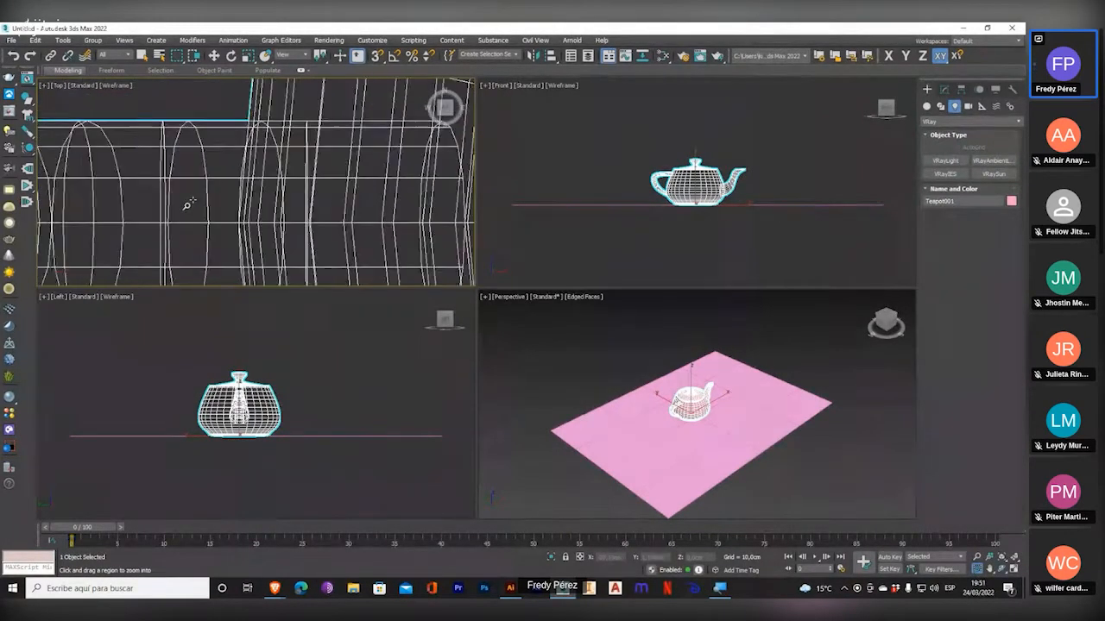
pyautogui.scroll(-4, 193, 200)
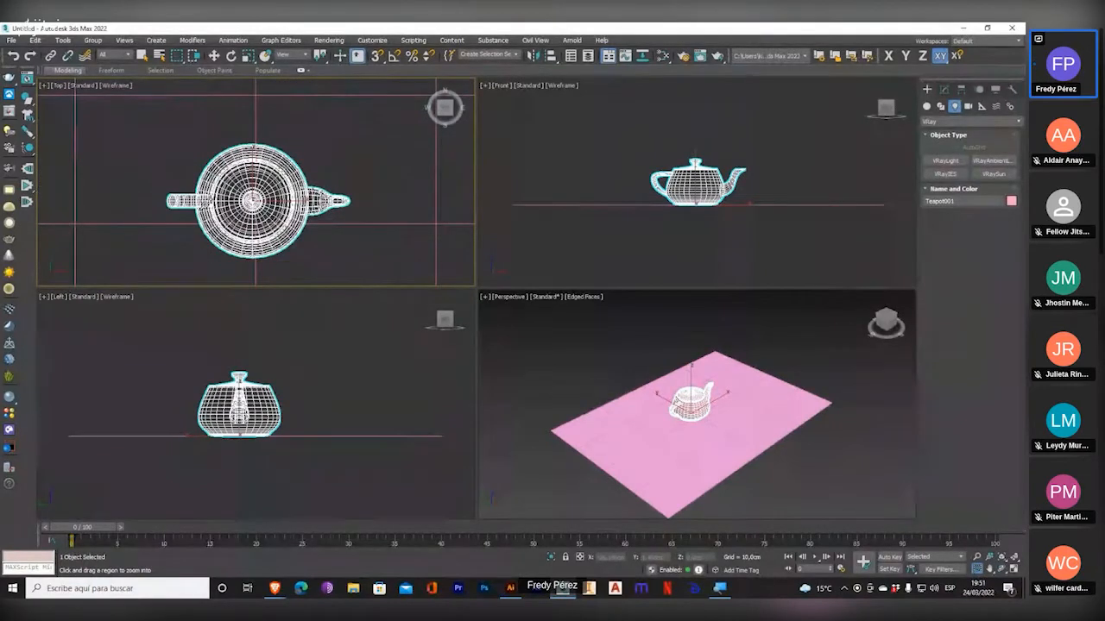
# Zoom and pan the Top viewport across the teapot's body and spout, and bring the whole teapot back into view.
pyautogui.moveTo(234, 202); pyautogui.dragTo(222, 194, button='middle')
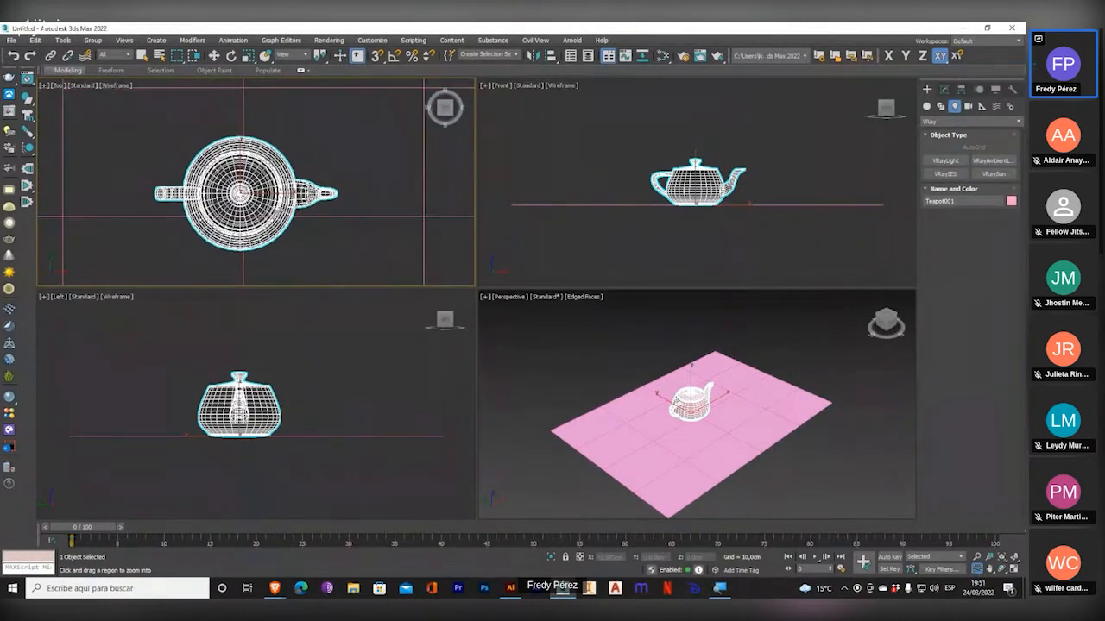
pyautogui.scroll(5, 336, 195)
pyautogui.scroll(-7, 340, 193)
pyautogui.scroll(3, 264, 190)
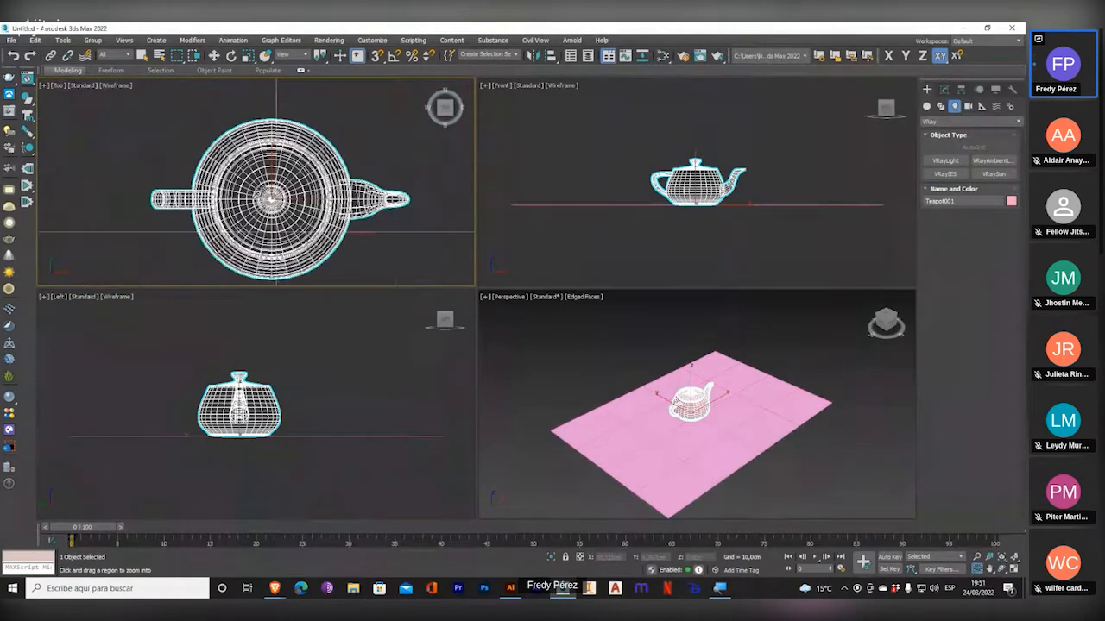
pyautogui.scroll(5, 293, 183)
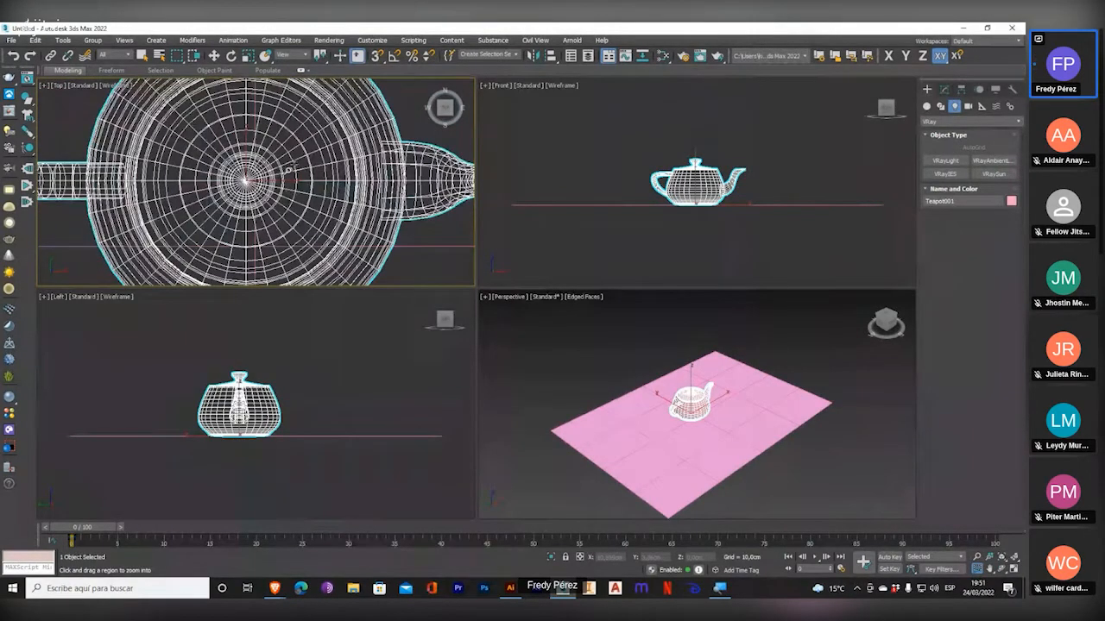
pyautogui.scroll(5, 312, 174)
pyautogui.moveTo(312, 174); pyautogui.dragTo(87, 155, button='middle')
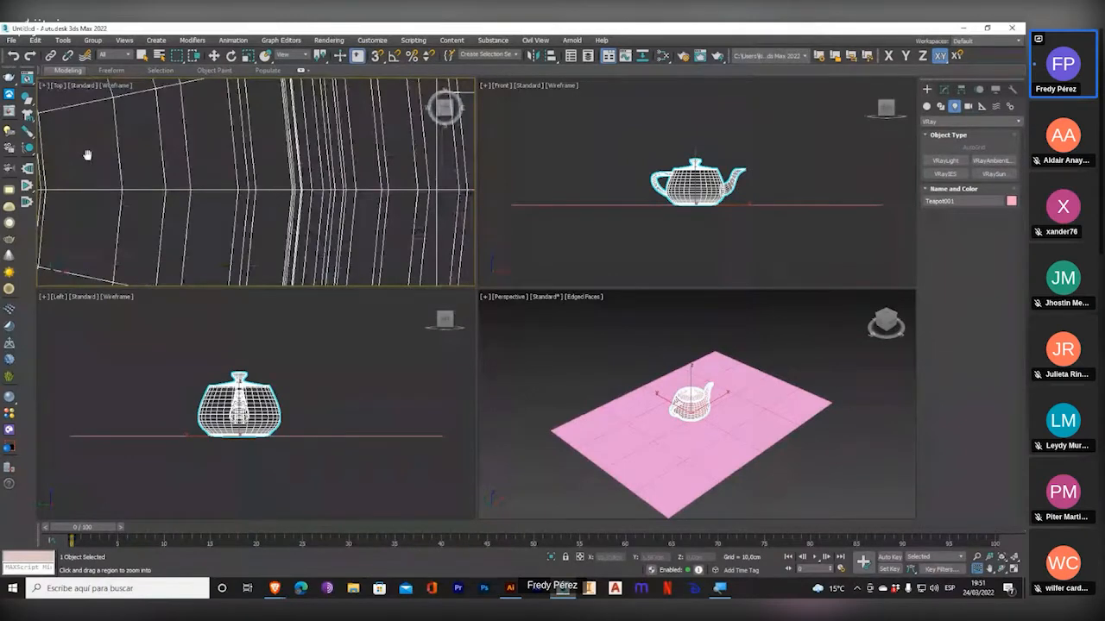
pyautogui.scroll(-4, 88, 156)
pyautogui.moveTo(87, 155); pyautogui.dragTo(205, 147, button='middle')
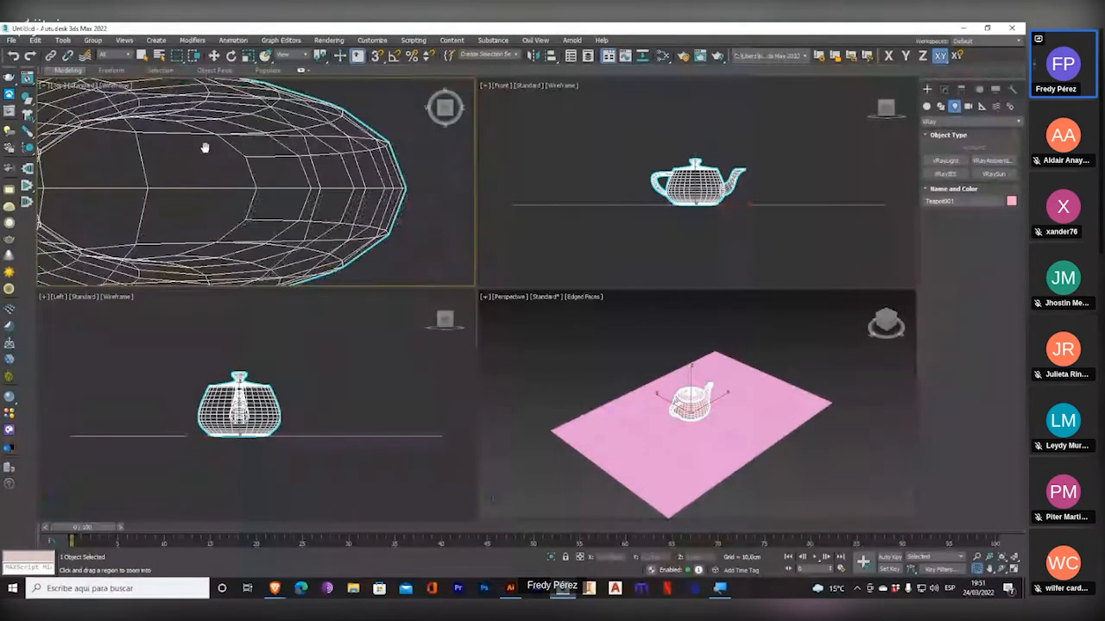
pyautogui.press('z')
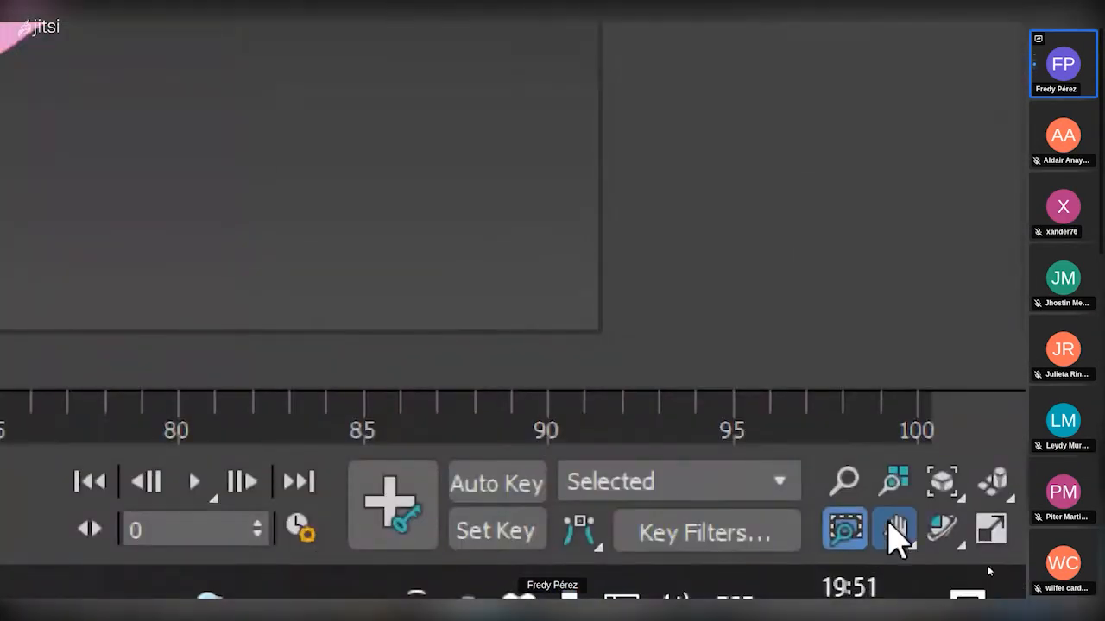
# Use the Pan View tool to move the Top viewport sideways and back over the teapot.
pyautogui.click(897, 535)
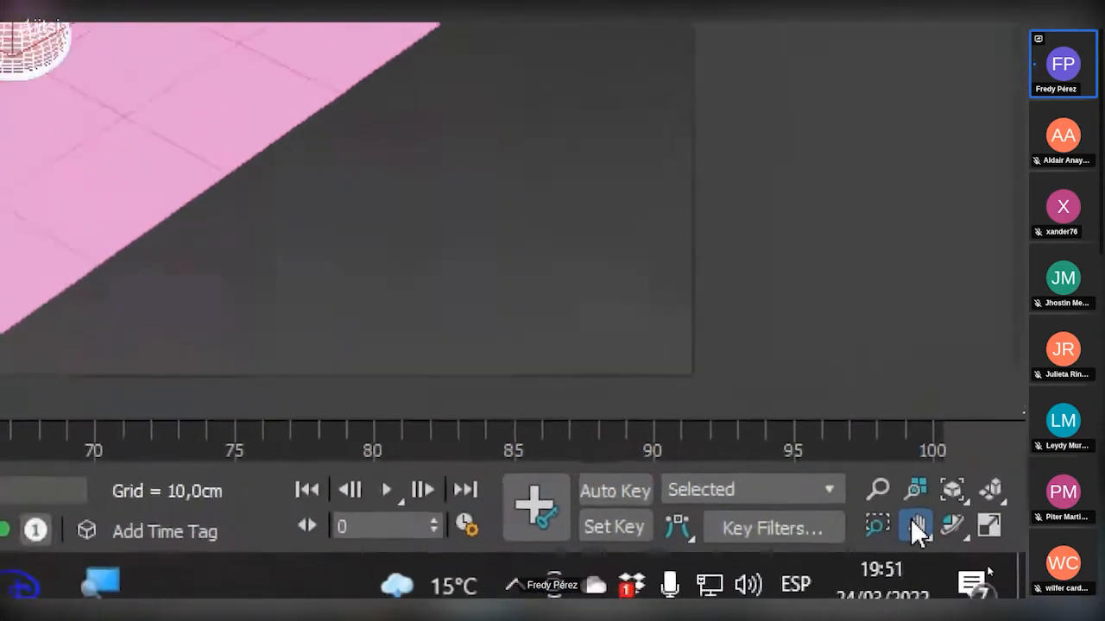
pyautogui.moveTo(383, 210); pyautogui.dragTo(198, 233)
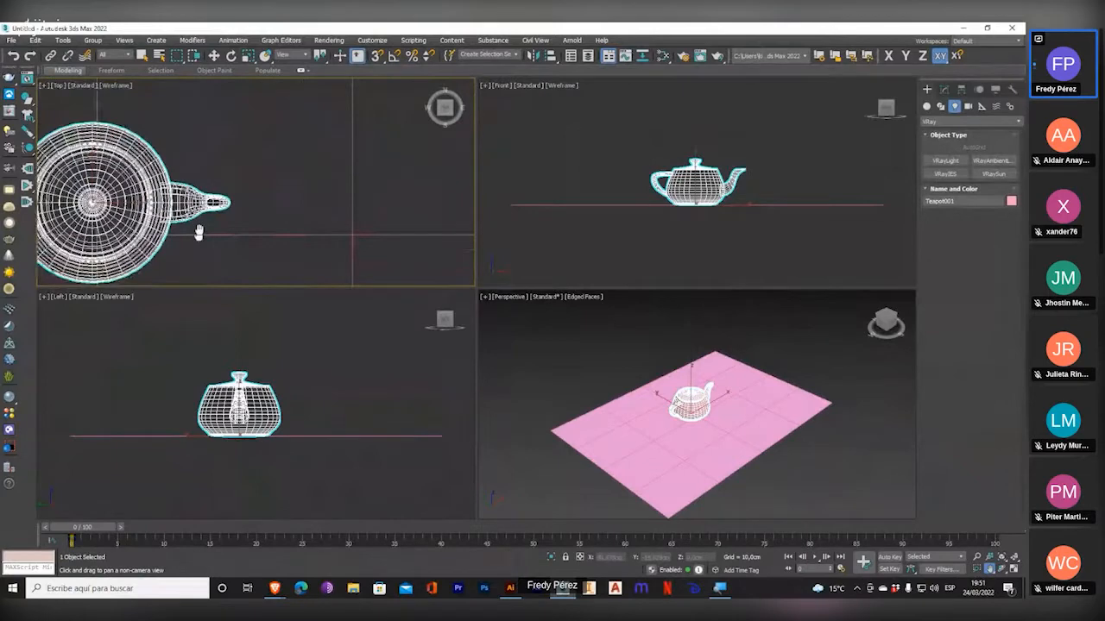
pyautogui.moveTo(199, 233); pyautogui.dragTo(355, 229)
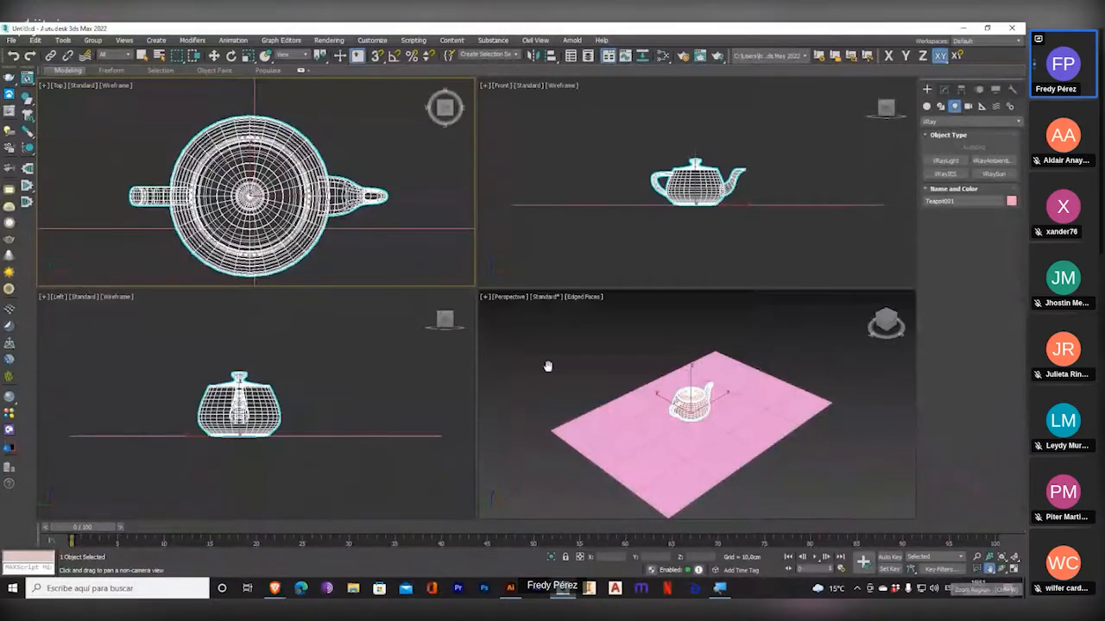
pyautogui.moveTo(406, 202); pyautogui.dragTo(178, 239)
pyautogui.moveTo(320, 186); pyautogui.dragTo(501, 160)
# Pan the Perspective, Top, Front and Left viewports slightly with the same Pan View tool.
pyautogui.moveTo(676, 351)
pyautogui.mouseDown()
pyautogui.moveTo(476, 378)
pyautogui.moveTo(792, 337)
pyautogui.moveTo(703, 308)
pyautogui.moveTo(681, 333)
pyautogui.mouseUp()
pyautogui.moveTo(725, 363); pyautogui.dragTo(699, 348)
pyautogui.moveTo(296, 156); pyautogui.dragTo(315, 178)
pyautogui.moveTo(661, 141)
pyautogui.mouseDown()
pyautogui.moveTo(644, 175)
pyautogui.moveTo(648, 134)
pyautogui.mouseUp()
pyautogui.moveTo(335, 359)
pyautogui.mouseDown()
pyautogui.moveTo(397, 394)
pyautogui.moveTo(349, 367)
pyautogui.mouseUp()
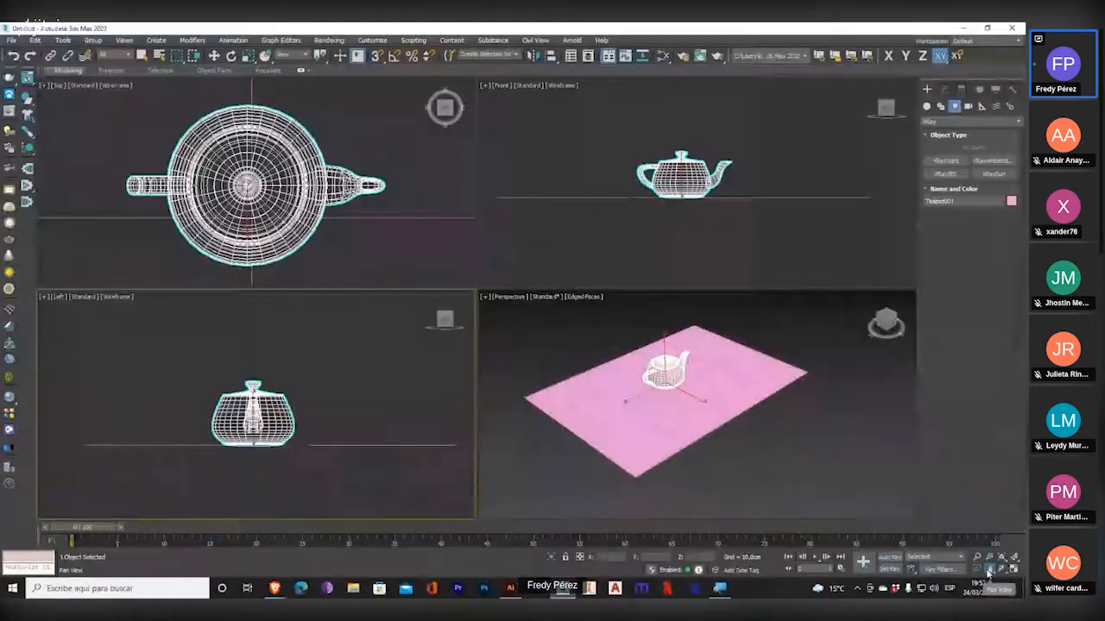
# Leave the Pan View tool, and pan the Top viewport away from the teapot and back without it.
pyautogui.rightClick(321, 240)
pyautogui.moveTo(319, 236); pyautogui.dragTo(462, 187, button='middle')
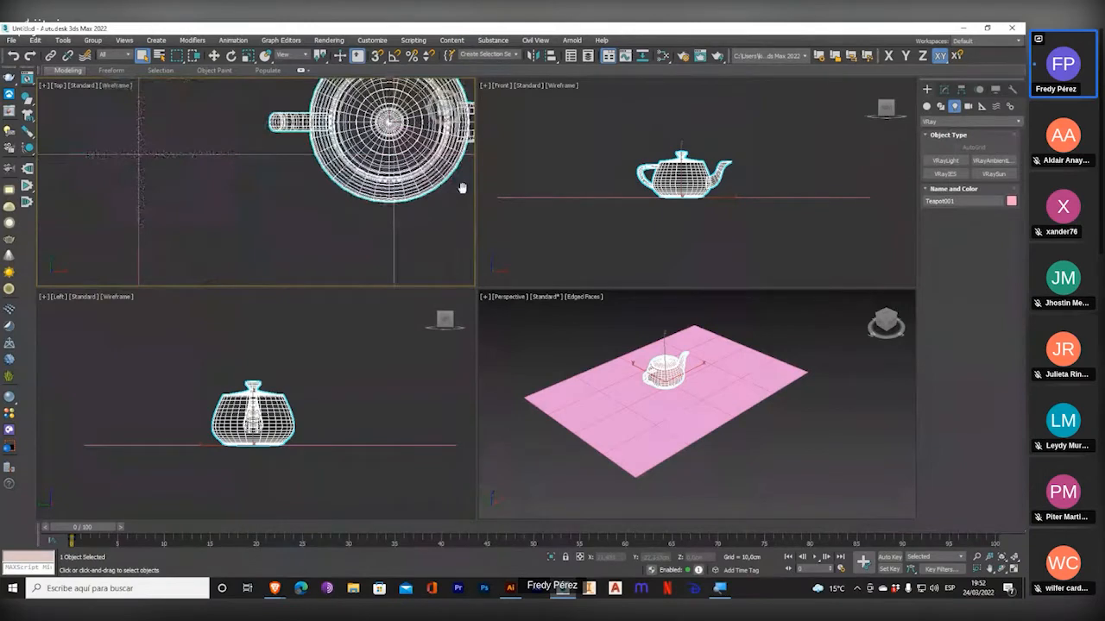
pyautogui.hotkey('ctrl', 'shift', 'z')
# Pan and zoom the Left and Front viewports in on the teapot.
pyautogui.scroll(5, 312, 394)
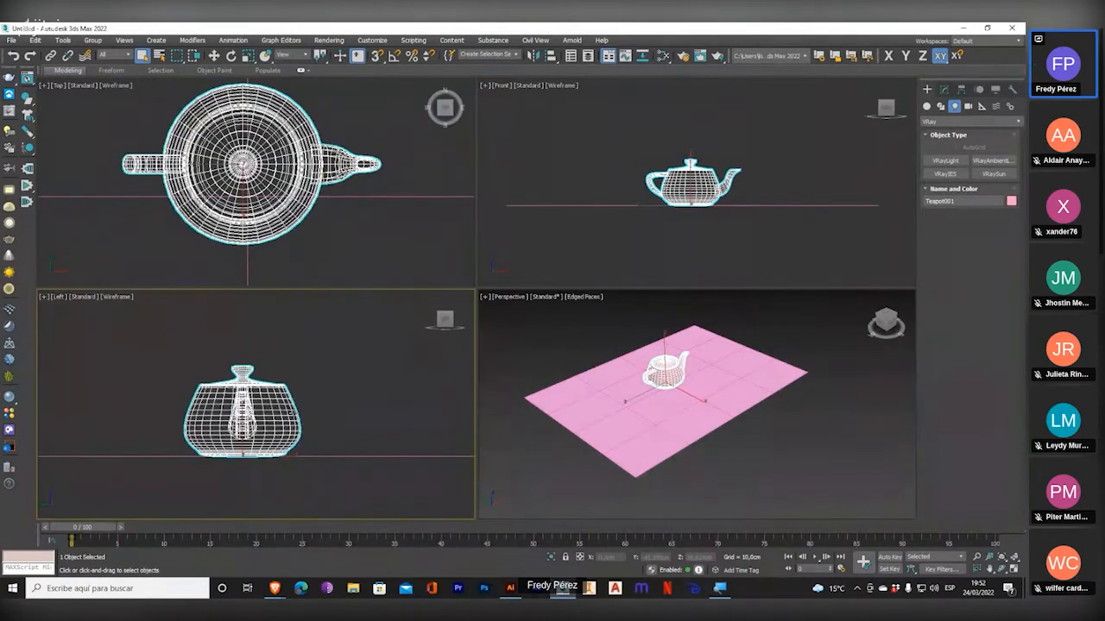
pyautogui.moveTo(323, 398); pyautogui.dragTo(333, 394, button='middle')
pyautogui.scroll(5, 704, 141)
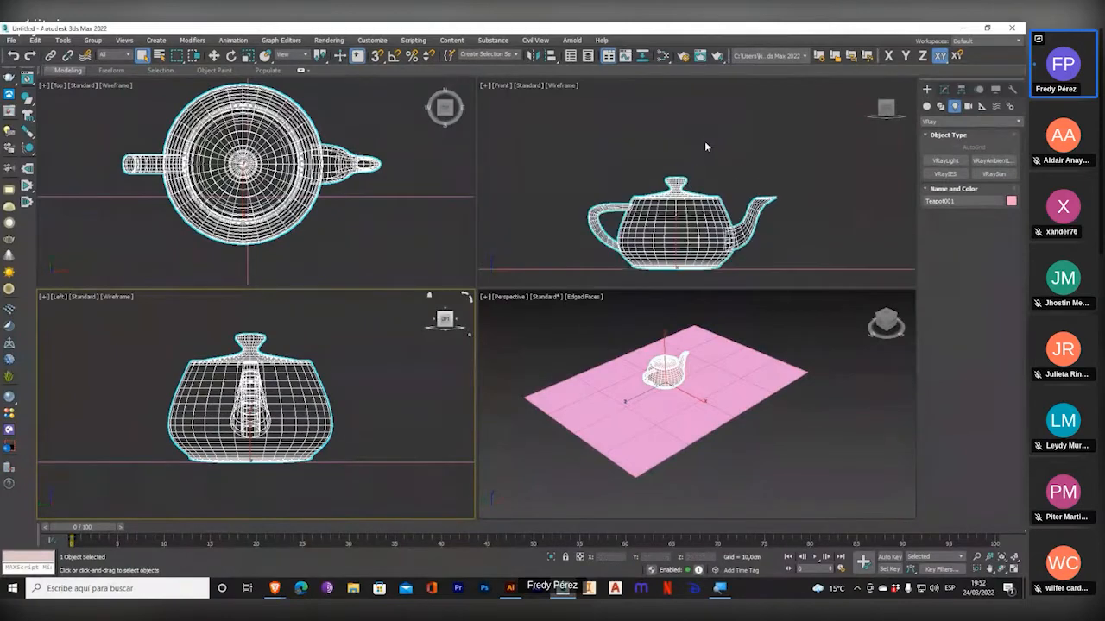
pyautogui.scroll(3, 702, 149)
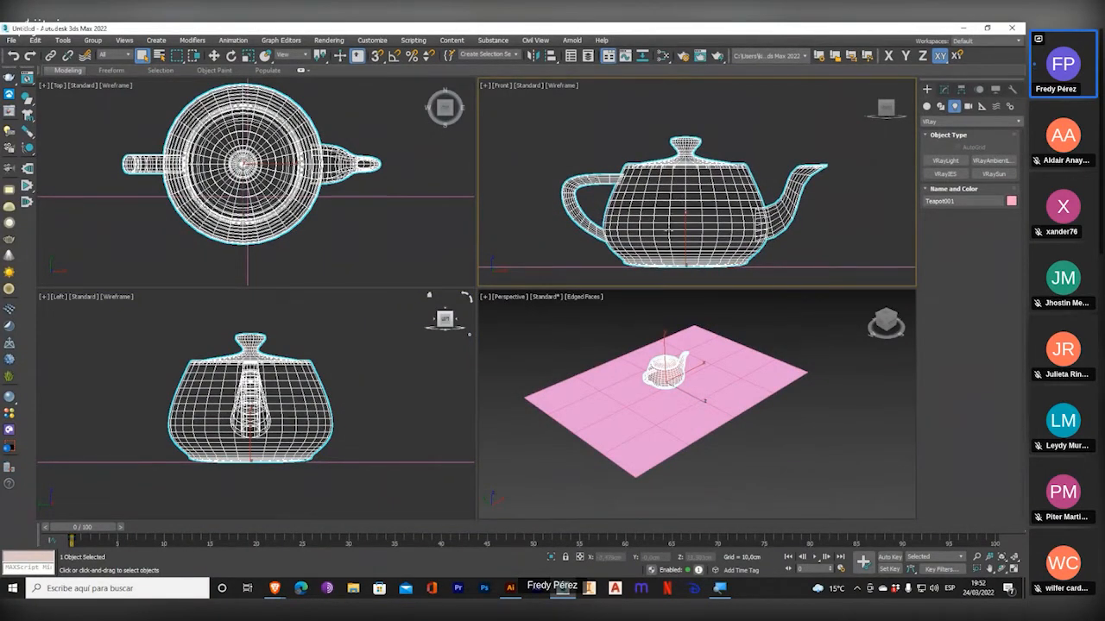
# Pan and zoom the Front, Top and Perspective viewports slightly around the teapot.
pyautogui.moveTo(669, 231); pyautogui.dragTo(672, 208, button='middle')
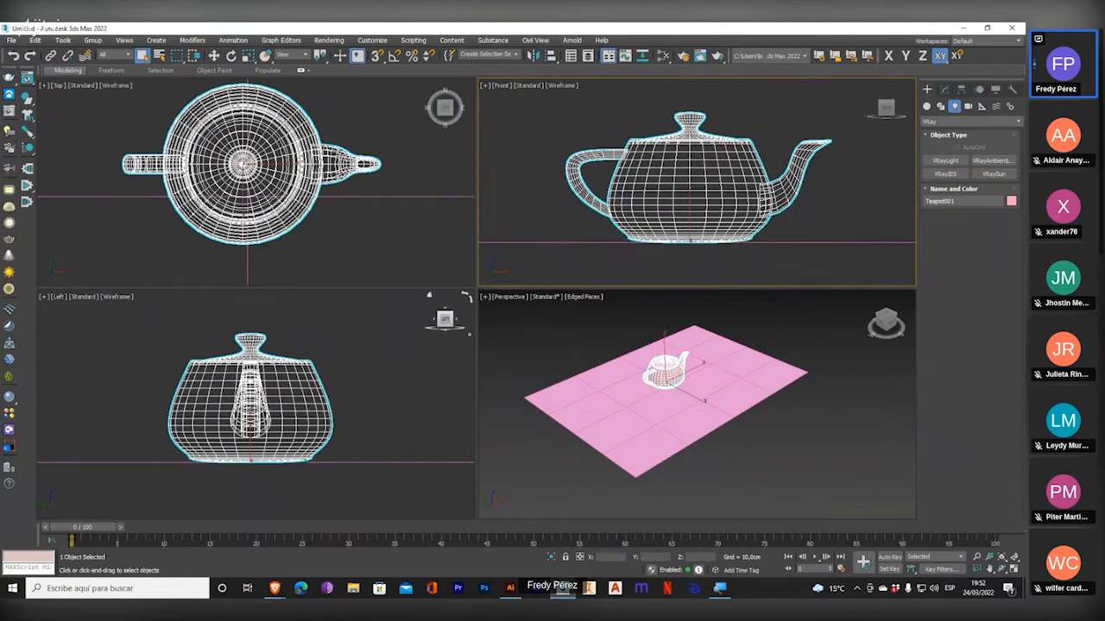
pyautogui.scroll(-2, 299, 212)
pyautogui.moveTo(700, 196); pyautogui.dragTo(735, 175, button='middle')
pyautogui.moveTo(656, 324)
pyautogui.mouseDown(button='middle')
pyautogui.moveTo(592, 342)
pyautogui.moveTo(646, 330)
pyautogui.mouseUp(button='middle')
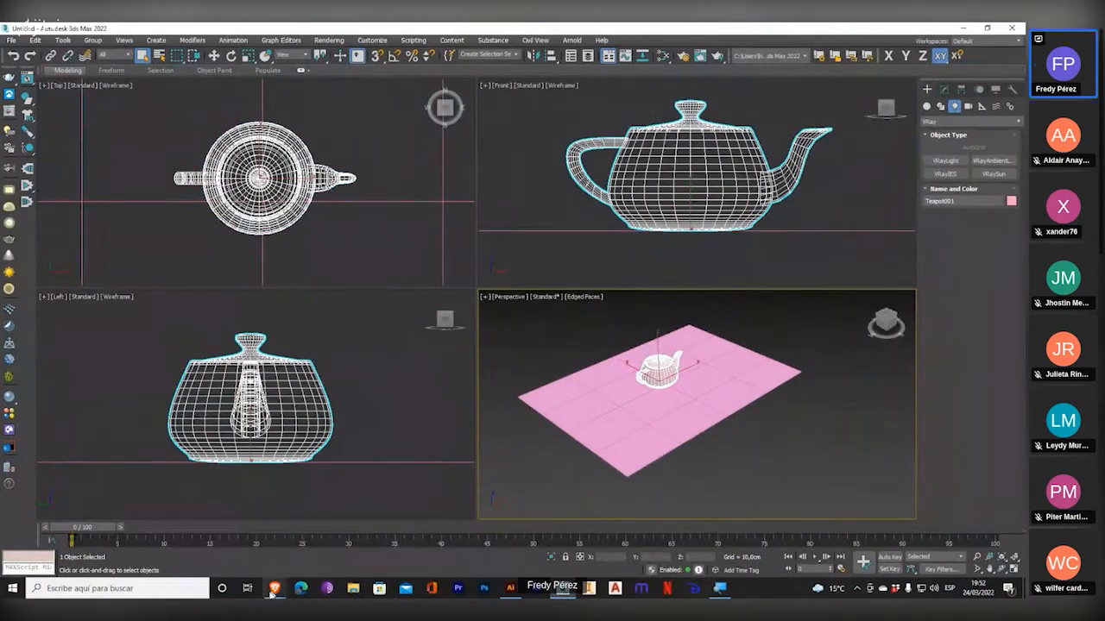
# Switch to the Jitsi Meet browser window, read the participants' questions in the meeting chat, and return to 3ds Max.
pyautogui.moveTo(276, 588)
pyautogui.click(263, 557)
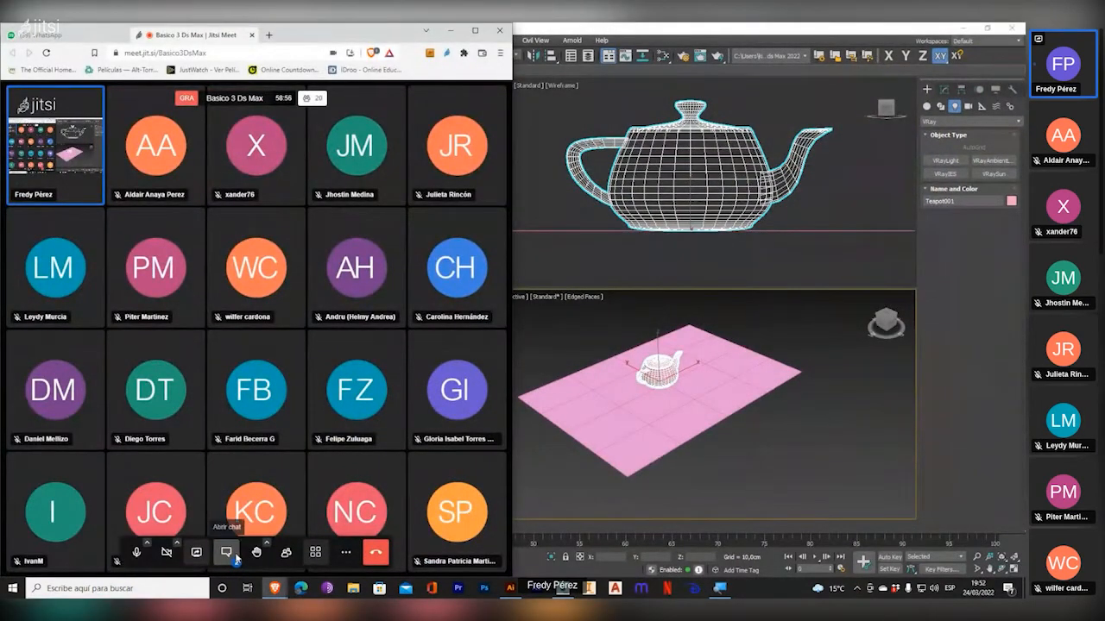
pyautogui.click(226, 553)
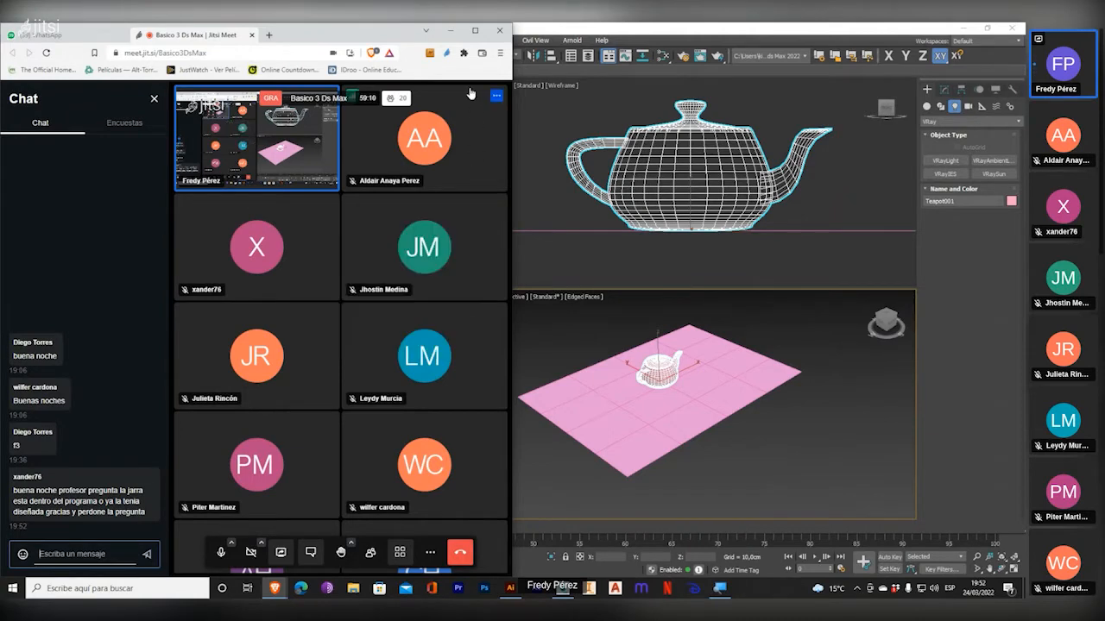
pyautogui.click(450, 33)
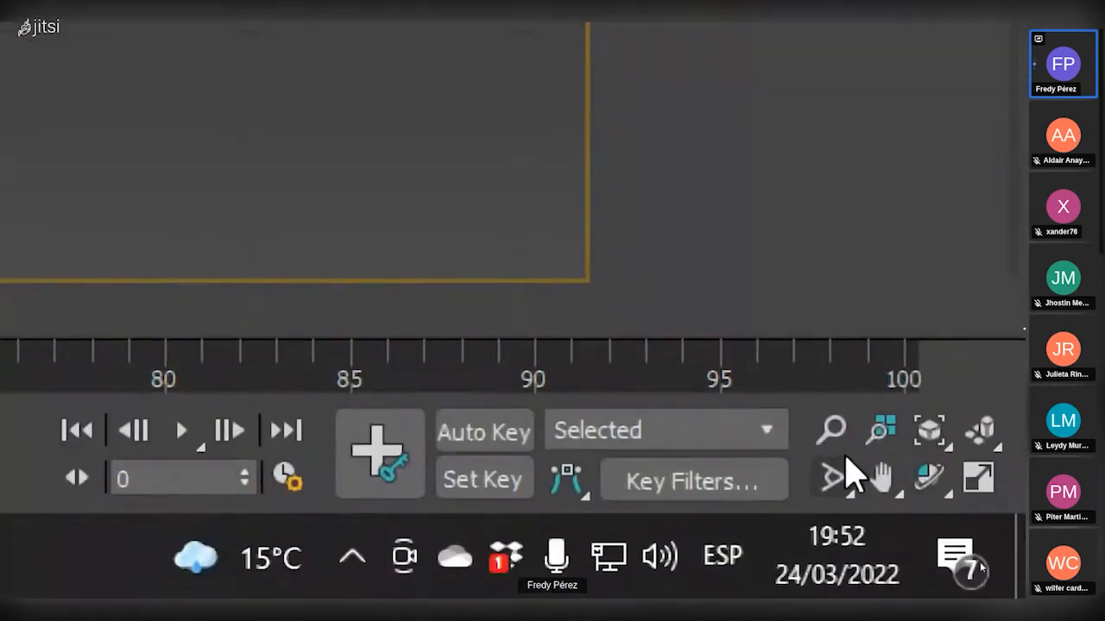
# Activate the Orbit tool and rotate the Perspective viewport, then repeat with another Orbit mode.
pyautogui.click(924, 482)
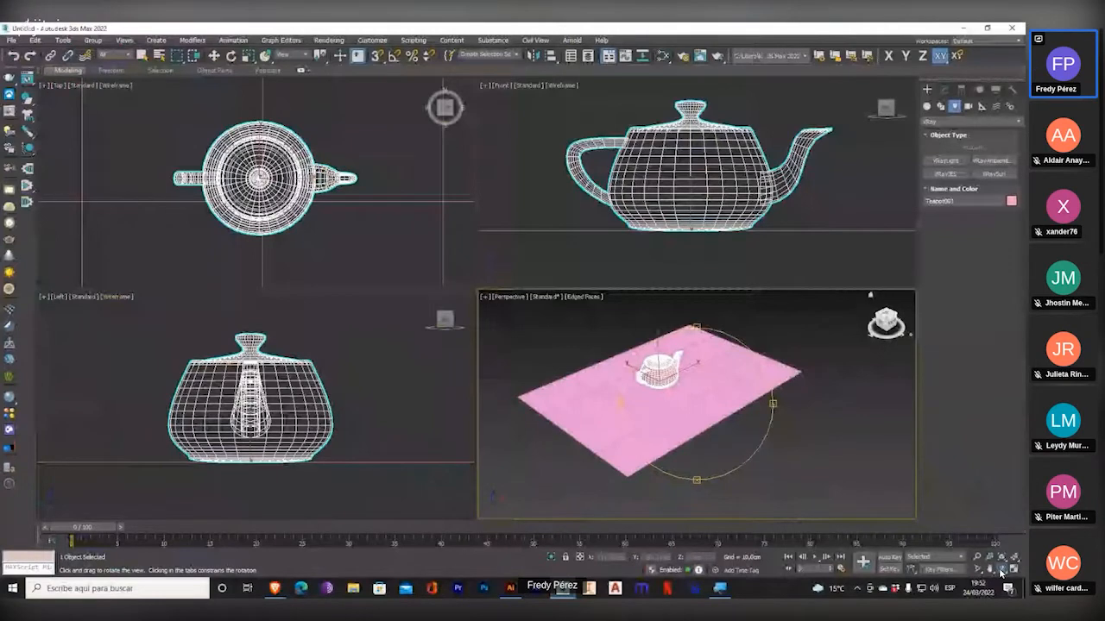
pyautogui.moveTo(1001, 571)
pyautogui.mouseDown()
pyautogui.moveTo(1001, 509)
pyautogui.moveTo(1001, 567)
pyautogui.mouseUp()
pyautogui.moveTo(893, 552); pyautogui.dragTo(898, 284)
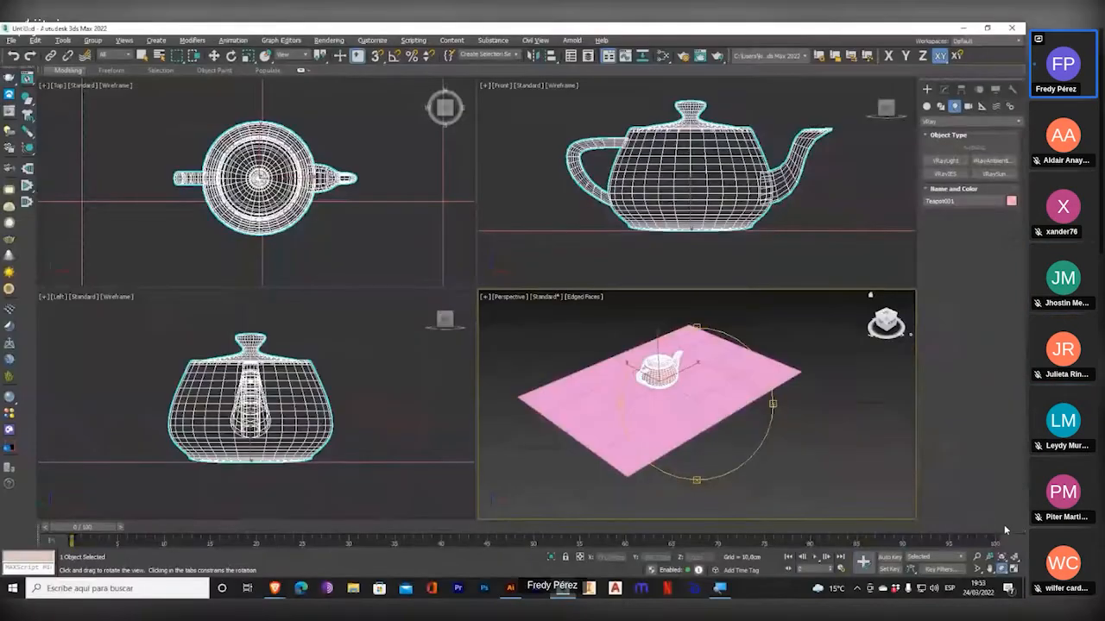
pyautogui.moveTo(737, 426); pyautogui.dragTo(723, 446)
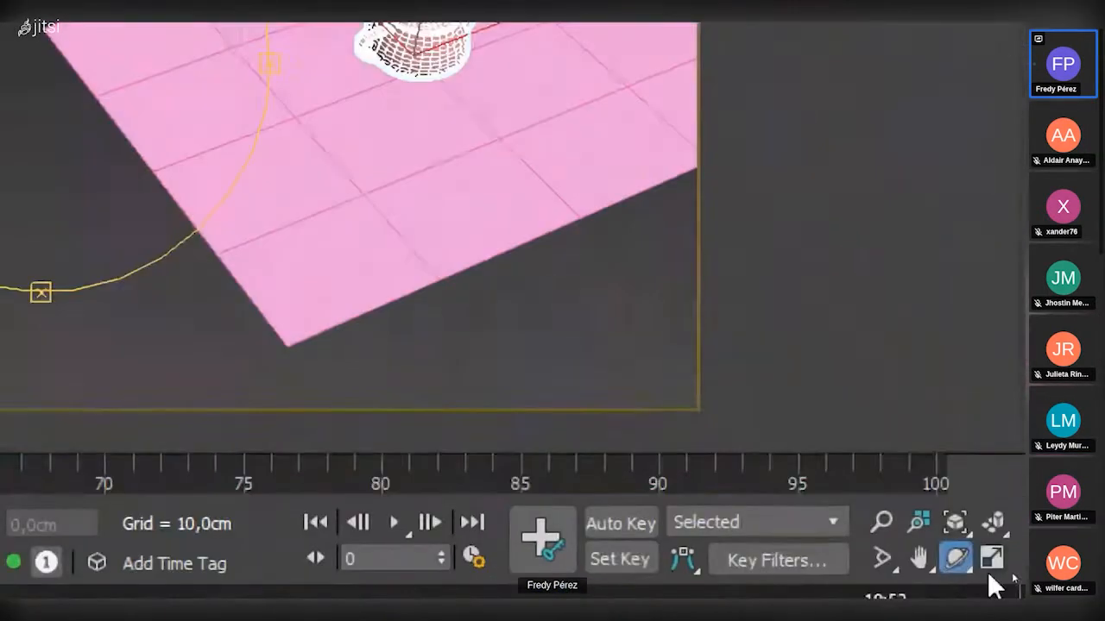
pyautogui.moveTo(1001, 569); pyautogui.dragTo(1001, 531)
pyautogui.moveTo(958, 444); pyautogui.dragTo(958, 445)
pyautogui.moveTo(722, 424)
pyautogui.mouseDown()
pyautogui.moveTo(760, 409)
pyautogui.moveTo(634, 421)
pyautogui.moveTo(727, 396)
pyautogui.moveTo(794, 444)
pyautogui.moveTo(781, 449)
pyautogui.moveTo(805, 451)
pyautogui.moveTo(744, 424)
pyautogui.moveTo(737, 410)
pyautogui.mouseUp()
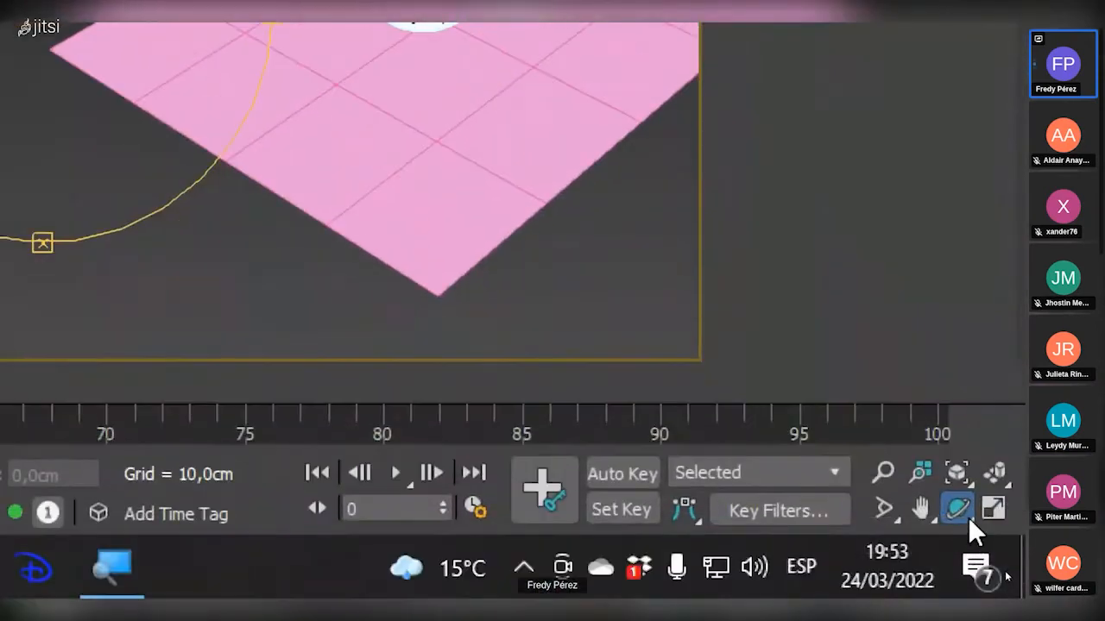
# Try the remaining Orbit modes, rotating the Perspective viewport with each one.
pyautogui.click(1003, 571)
pyautogui.moveTo(968, 517); pyautogui.dragTo(966, 434)
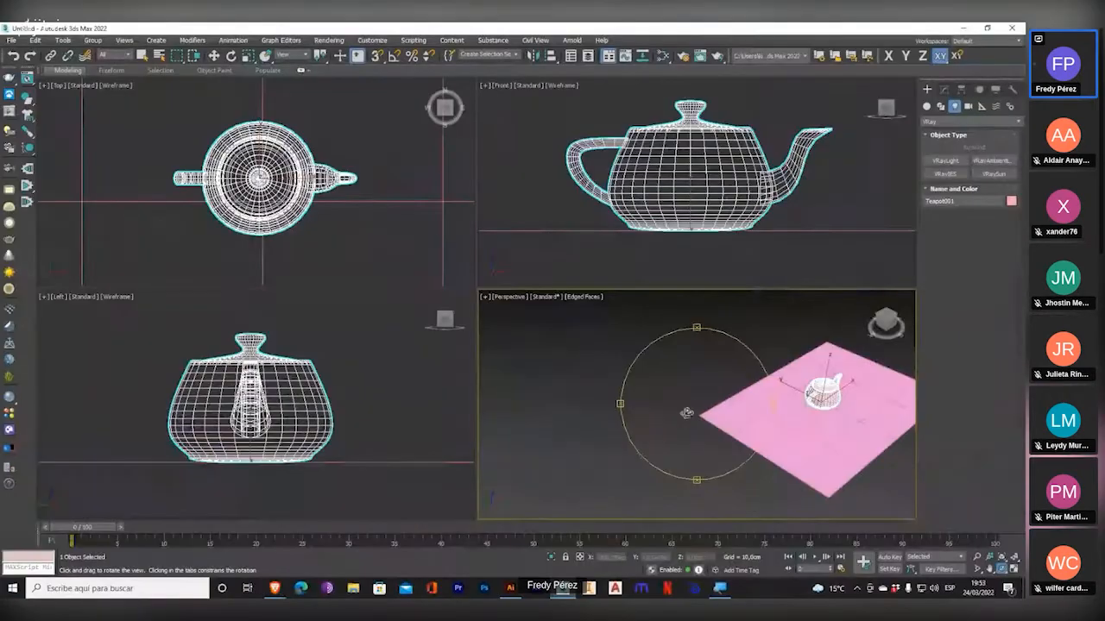
pyautogui.moveTo(686, 415); pyautogui.dragTo(675, 381)
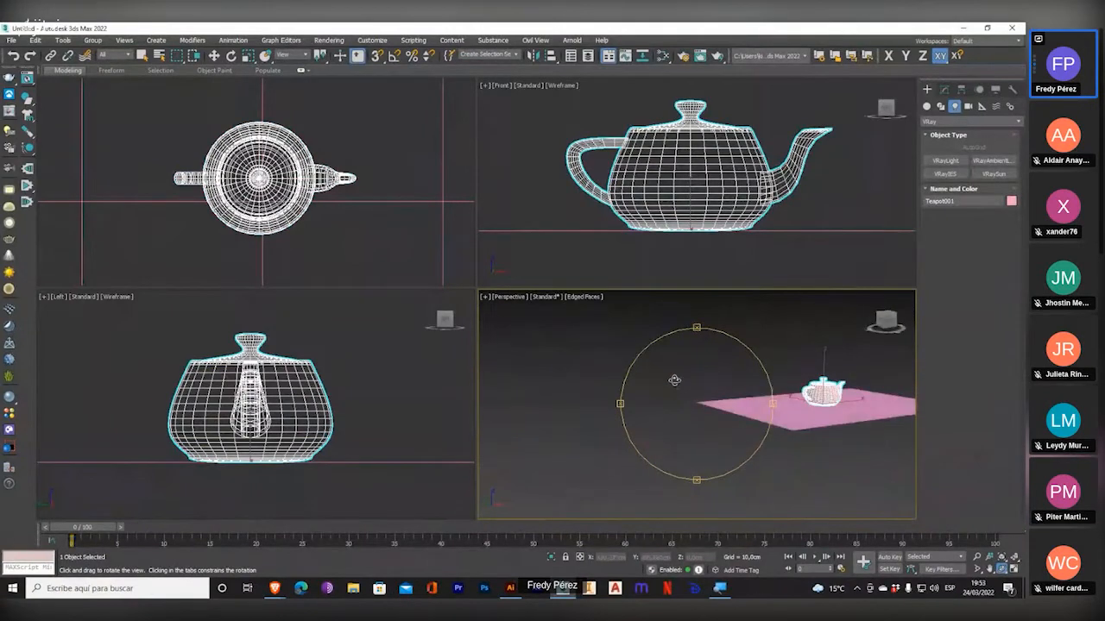
pyautogui.moveTo(1001, 568); pyautogui.dragTo(1004, 545)
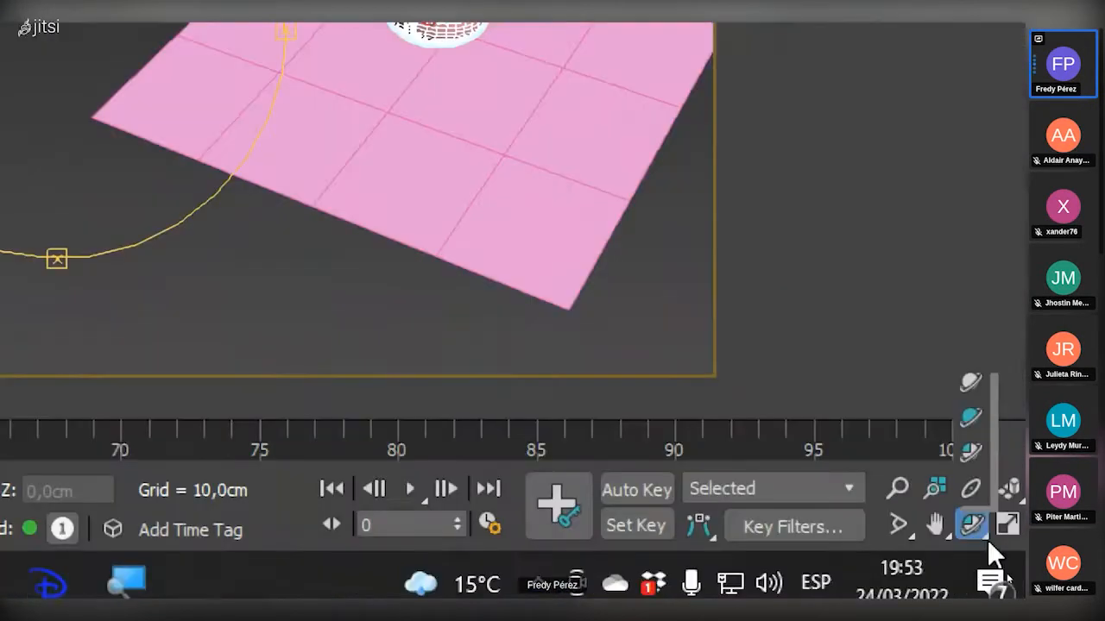
pyautogui.moveTo(977, 455); pyautogui.dragTo(971, 462)
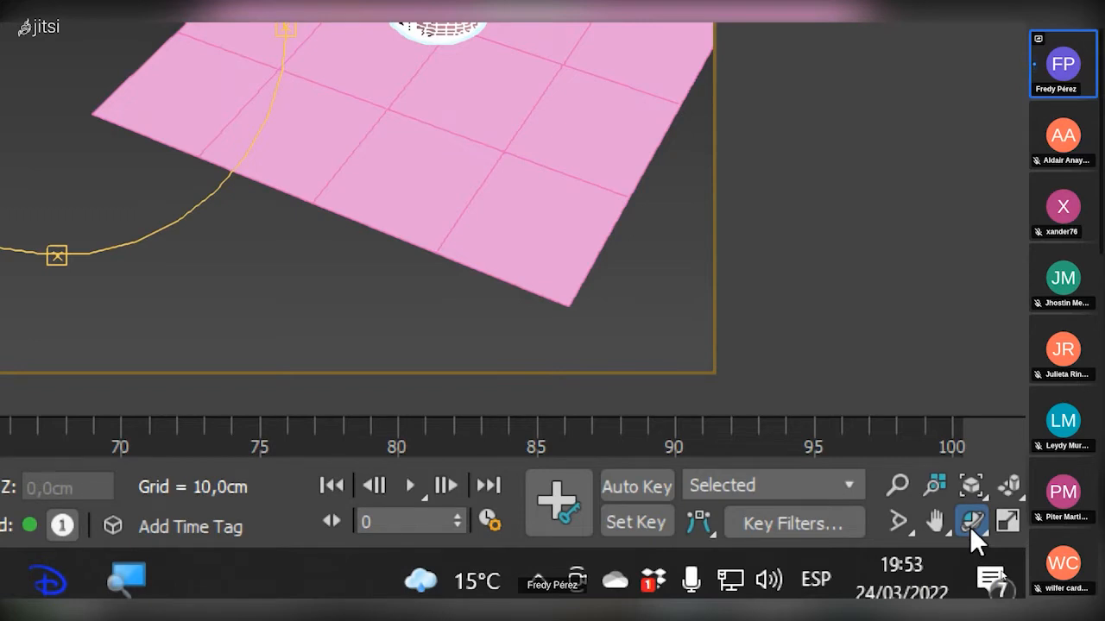
pyautogui.moveTo(969, 526); pyautogui.dragTo(984, 487)
pyautogui.moveTo(561, 374); pyautogui.dragTo(574, 367)
pyautogui.moveTo(676, 413); pyautogui.dragTo(675, 439)
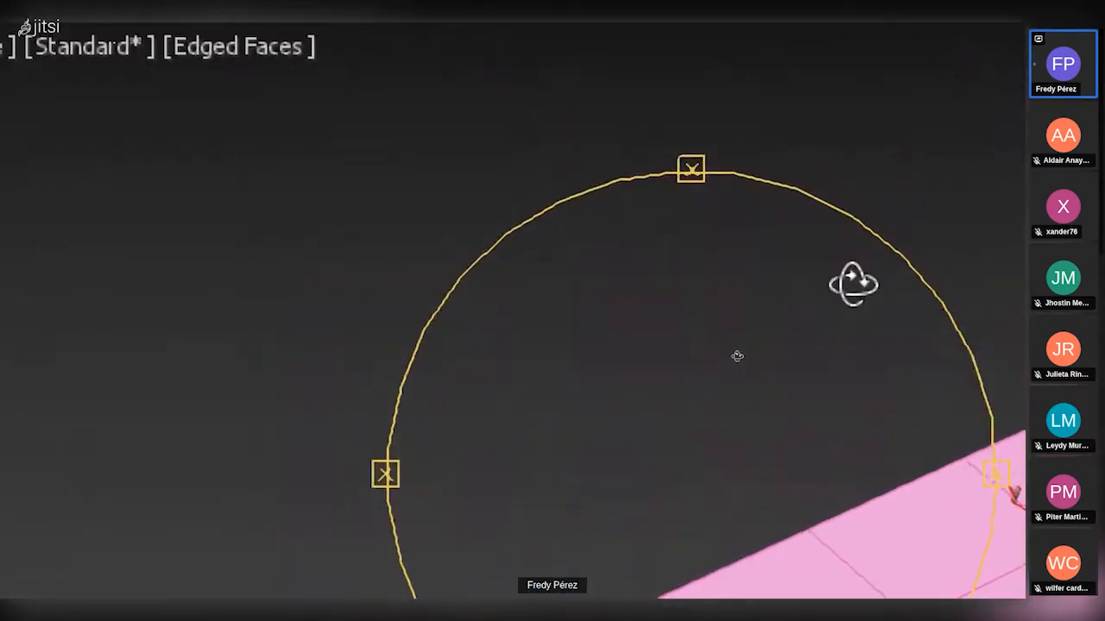
# Orbit the Perspective viewport in several directions and zoom in on the teapot.
pyautogui.moveTo(851, 284); pyautogui.dragTo(809, 156)
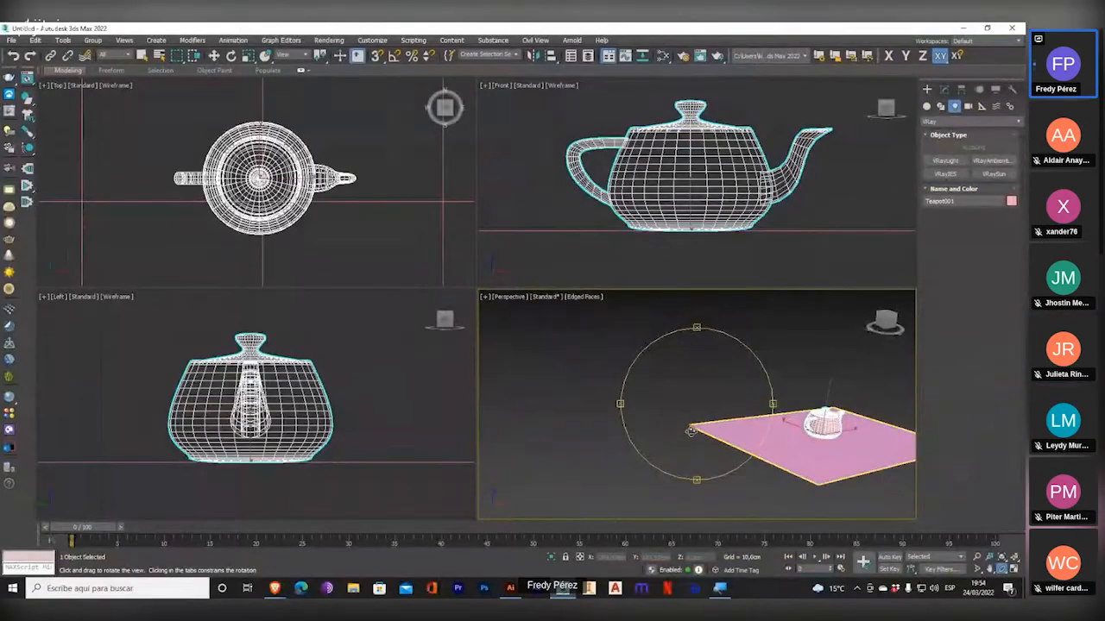
pyautogui.moveTo(690, 432); pyautogui.dragTo(724, 447)
pyautogui.moveTo(723, 447); pyautogui.dragTo(577, 435, button='middle')
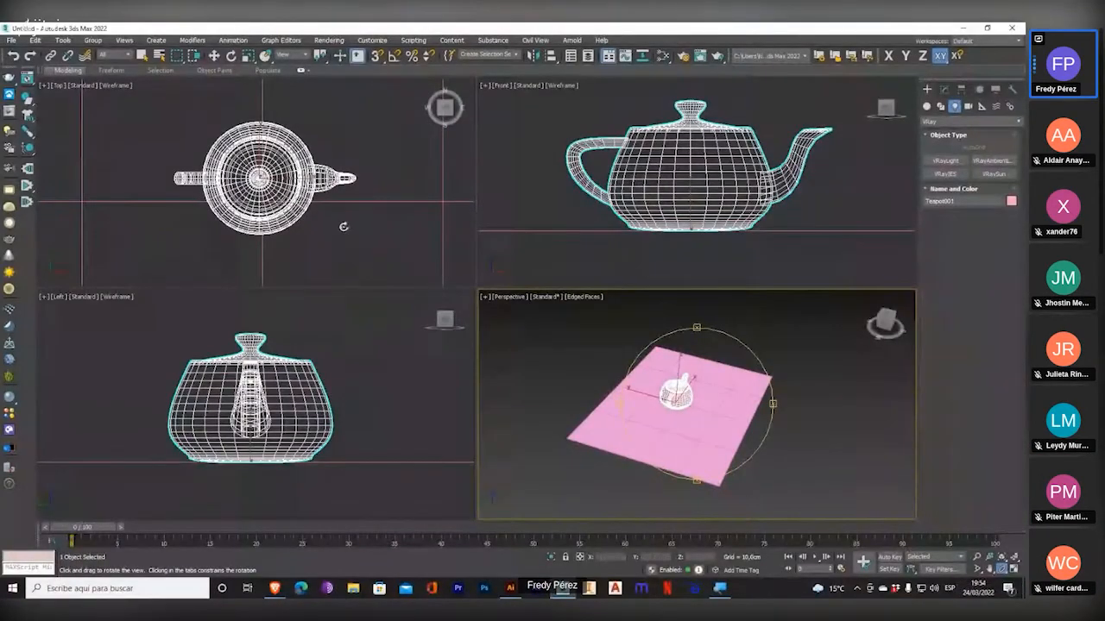
pyautogui.moveTo(681, 421); pyautogui.dragTo(707, 405)
pyautogui.scroll(4, 687, 397)
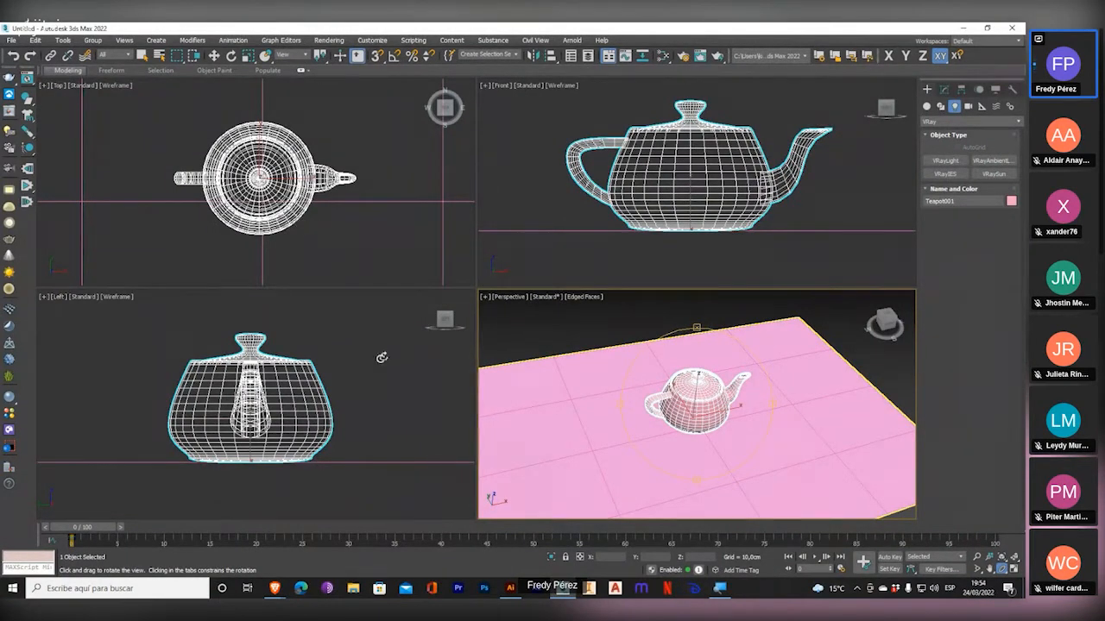
# Orbit the Top viewport into tilted orthographic views, and orbit the Perspective viewport for comparison.
pyautogui.moveTo(261, 216); pyautogui.dragTo(308, 125)
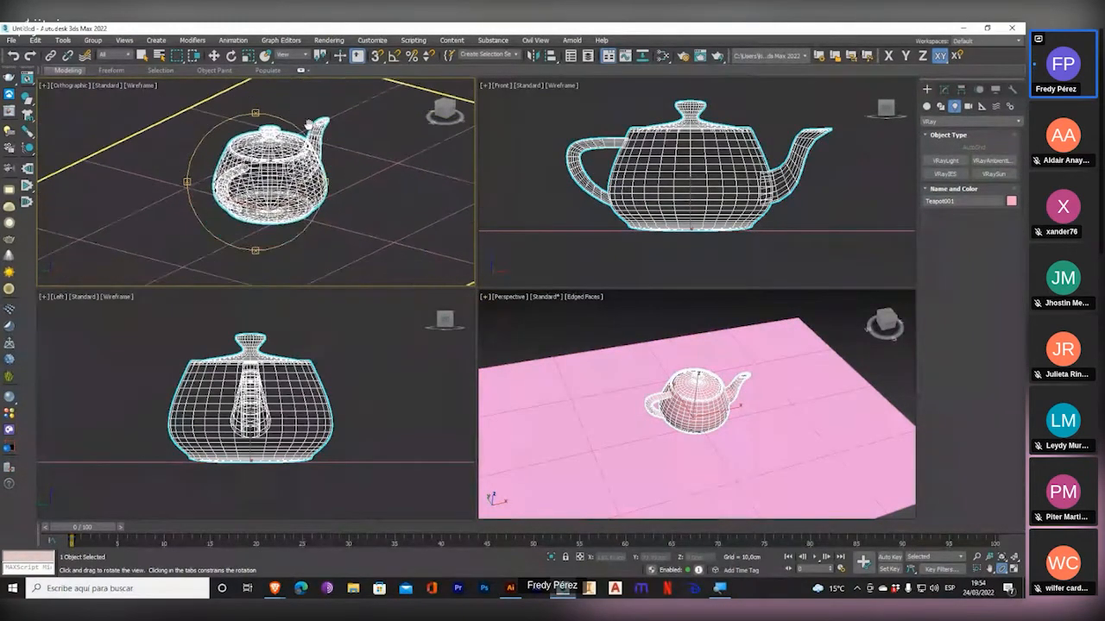
pyautogui.moveTo(257, 201); pyautogui.dragTo(240, 227)
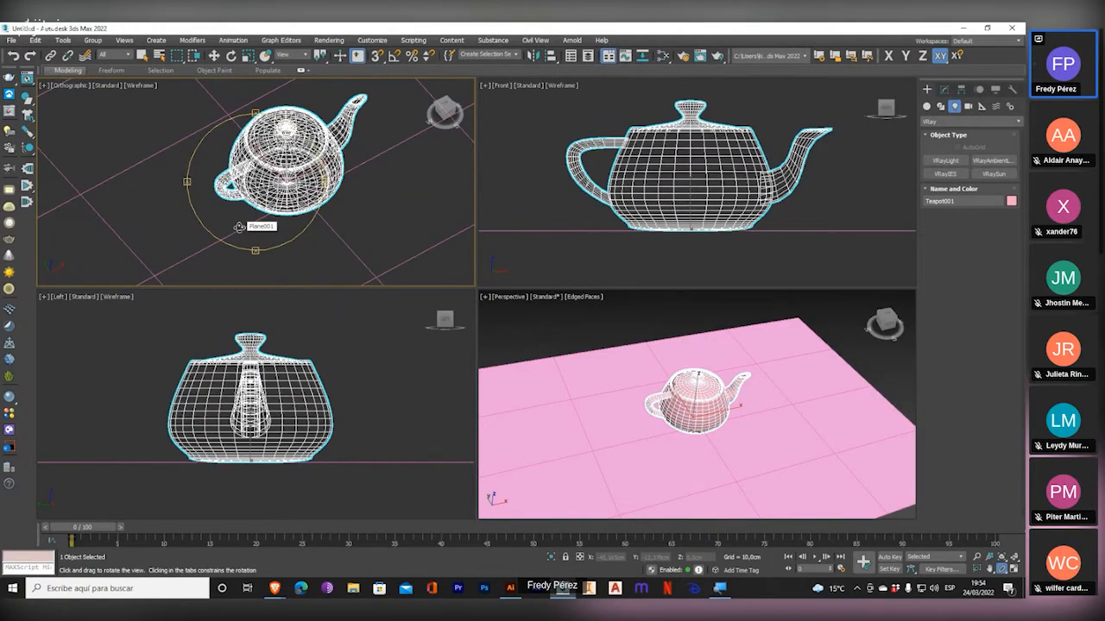
pyautogui.moveTo(694, 397); pyautogui.dragTo(651, 373)
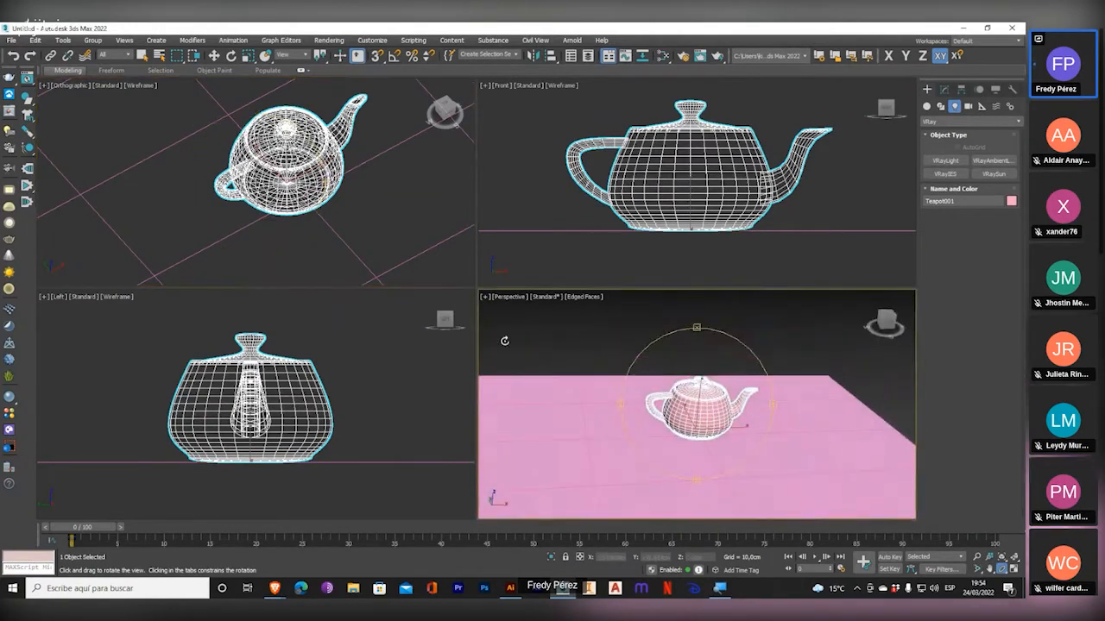
pyautogui.moveTo(322, 220); pyautogui.dragTo(315, 214, button='middle')
pyautogui.moveTo(315, 214); pyautogui.dragTo(304, 247)
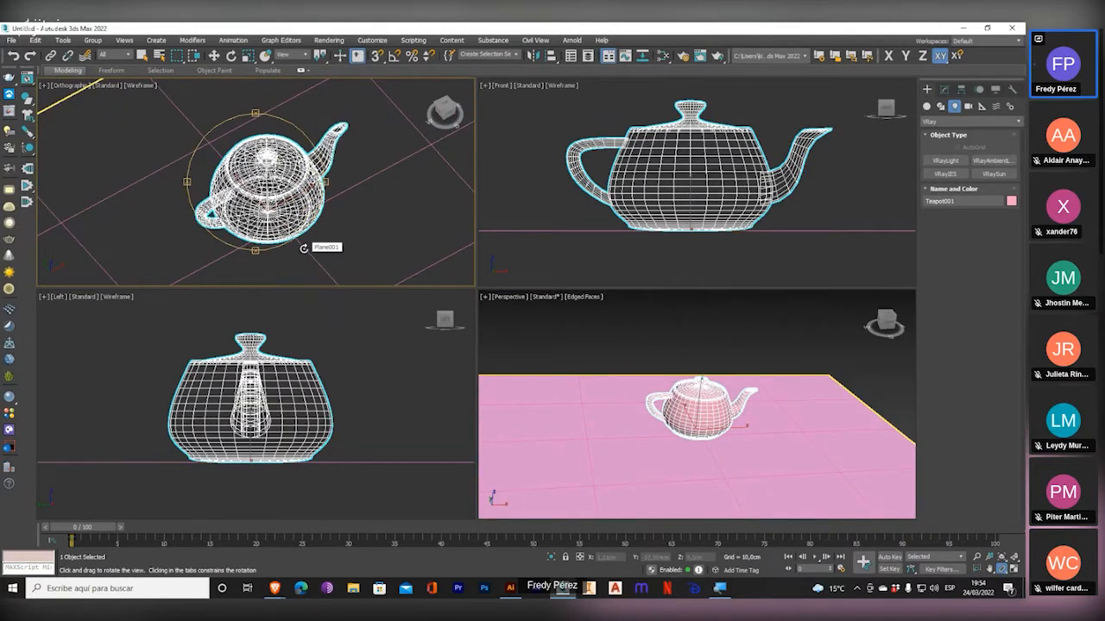
# Restore the orbited viewport to the Top view and display its list of available views.
pyautogui.press('t')
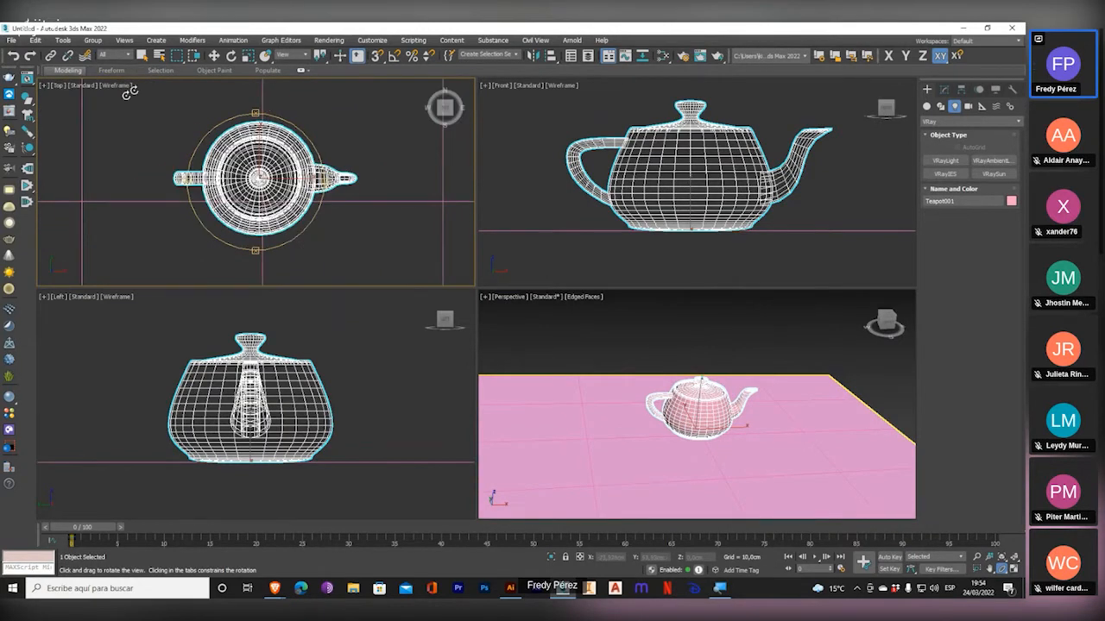
pyautogui.click(58, 85)
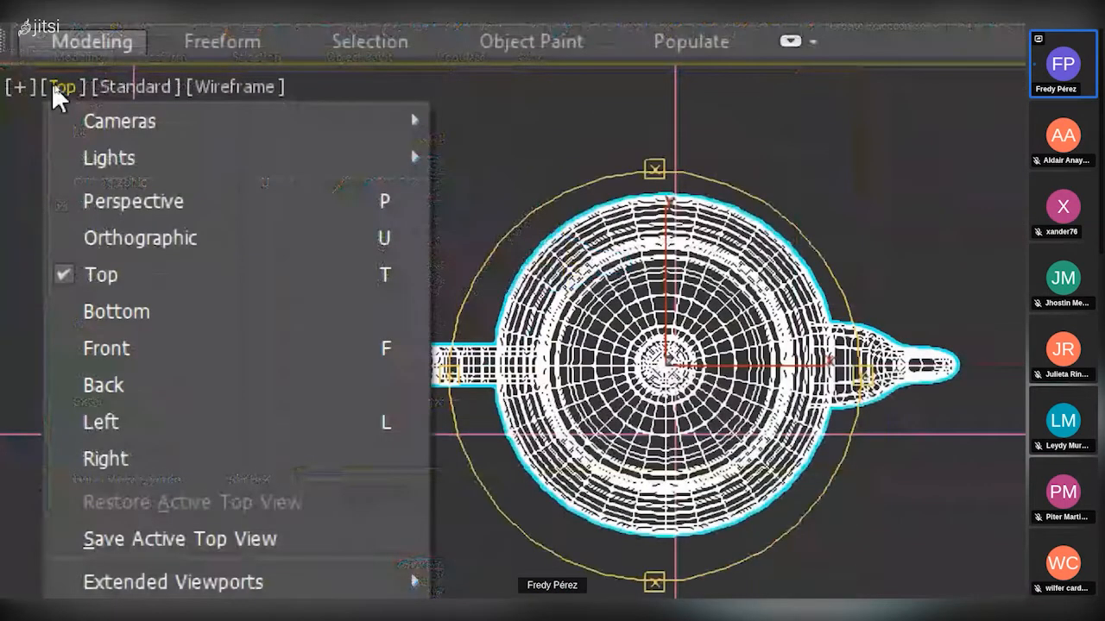
# Toggle the Perspective viewport between maximized and four-viewport layout, orbiting and zooming around the teapot.
pyautogui.moveTo(677, 380); pyautogui.dragTo(752, 414)
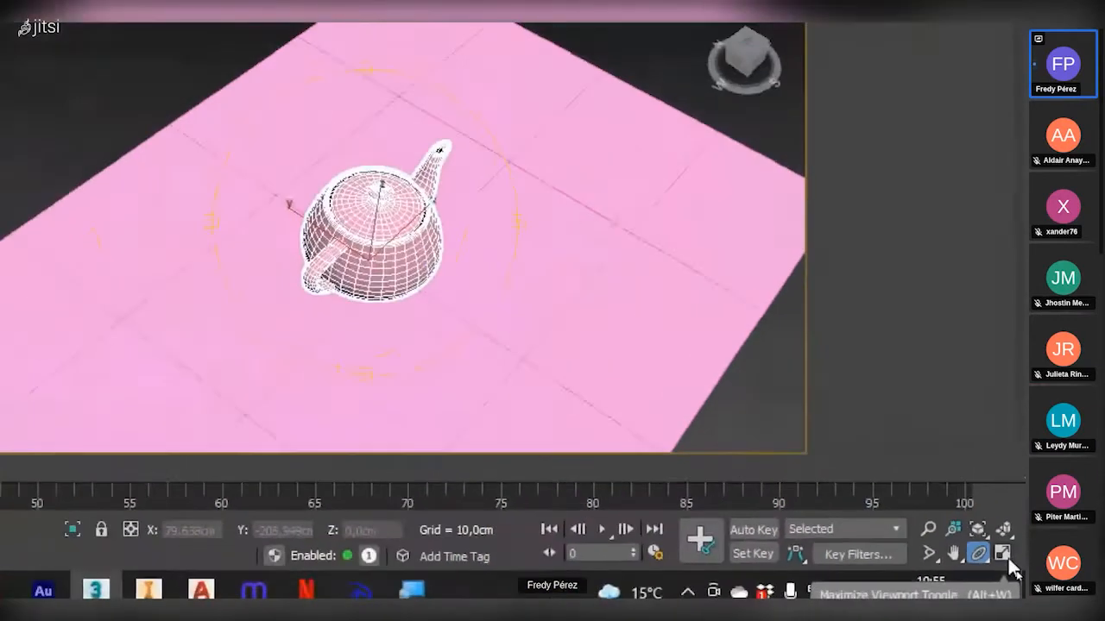
pyautogui.click(990, 552)
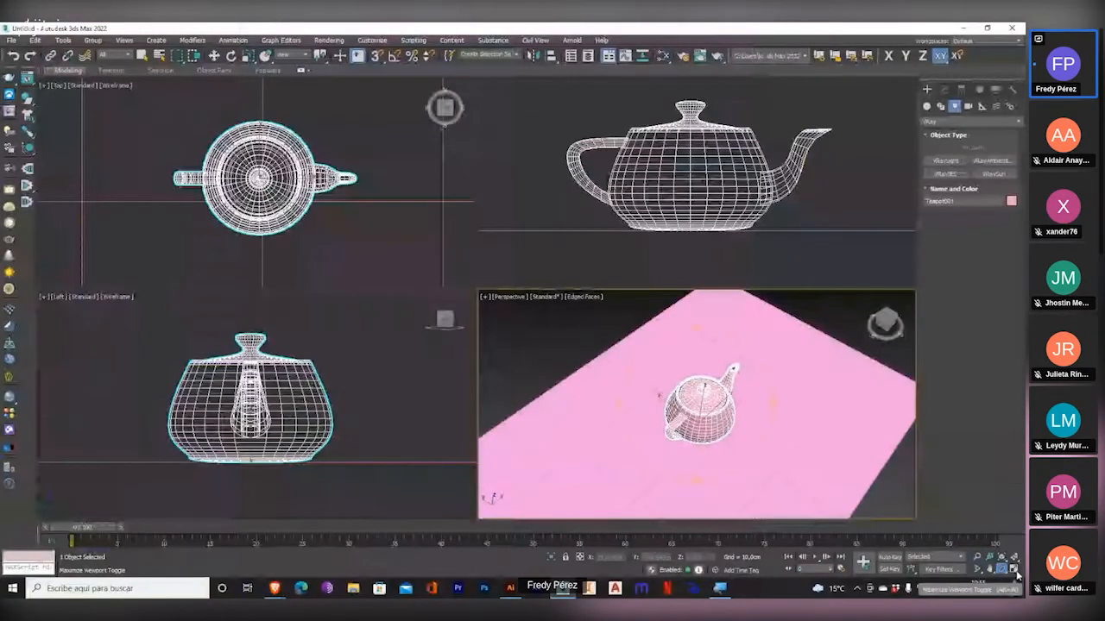
pyautogui.click(1015, 571)
pyautogui.click(1015, 572)
pyautogui.click(1015, 571)
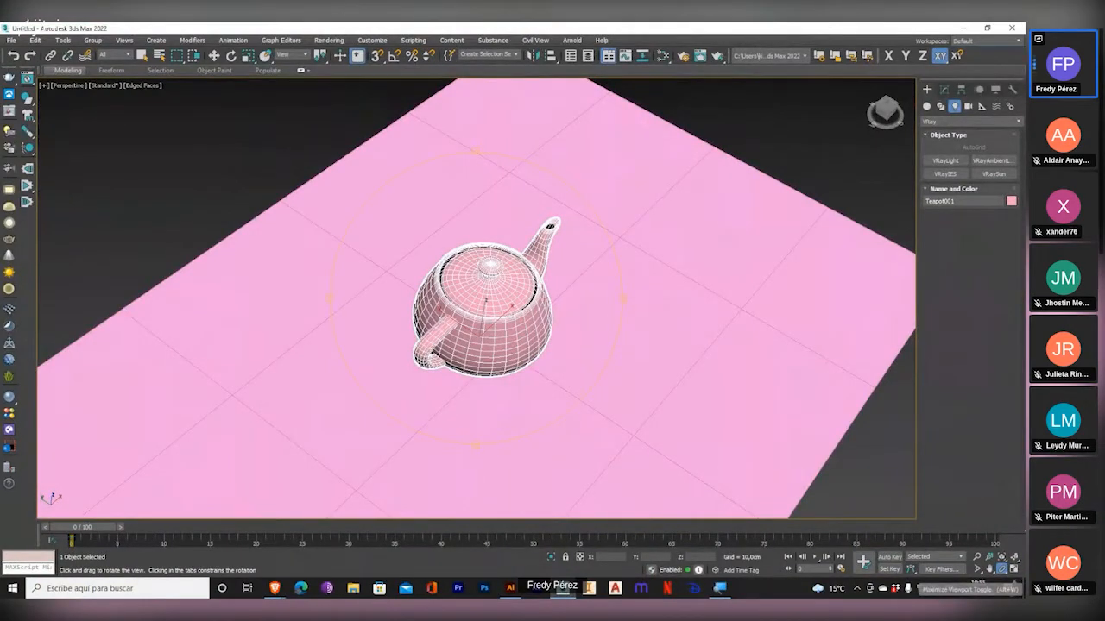
pyautogui.click(1001, 569)
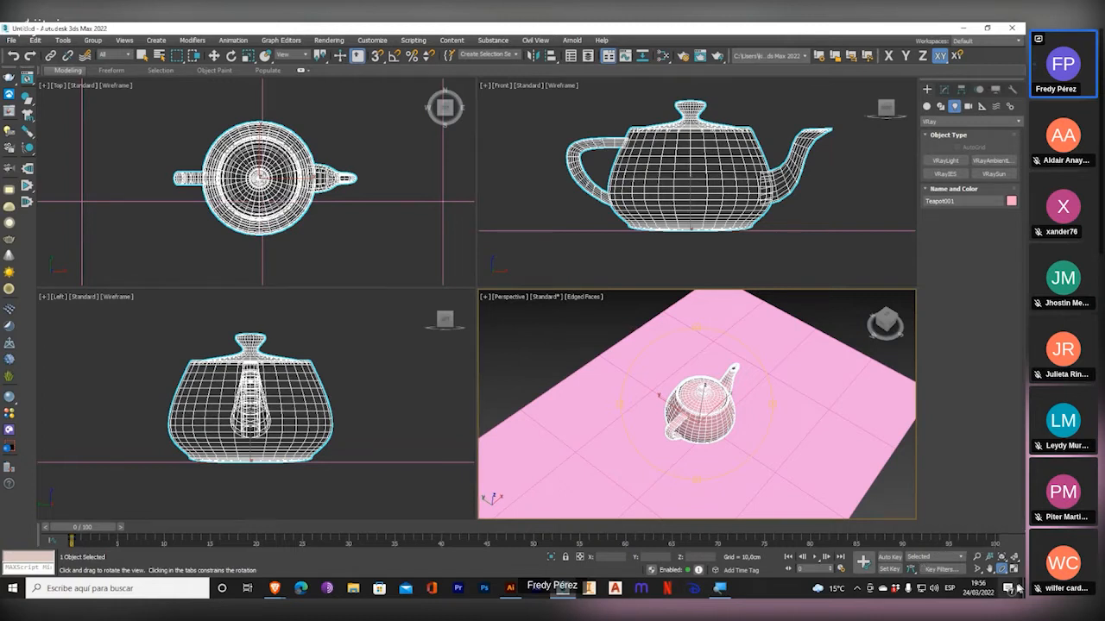
pyautogui.moveTo(711, 431); pyautogui.dragTo(716, 425)
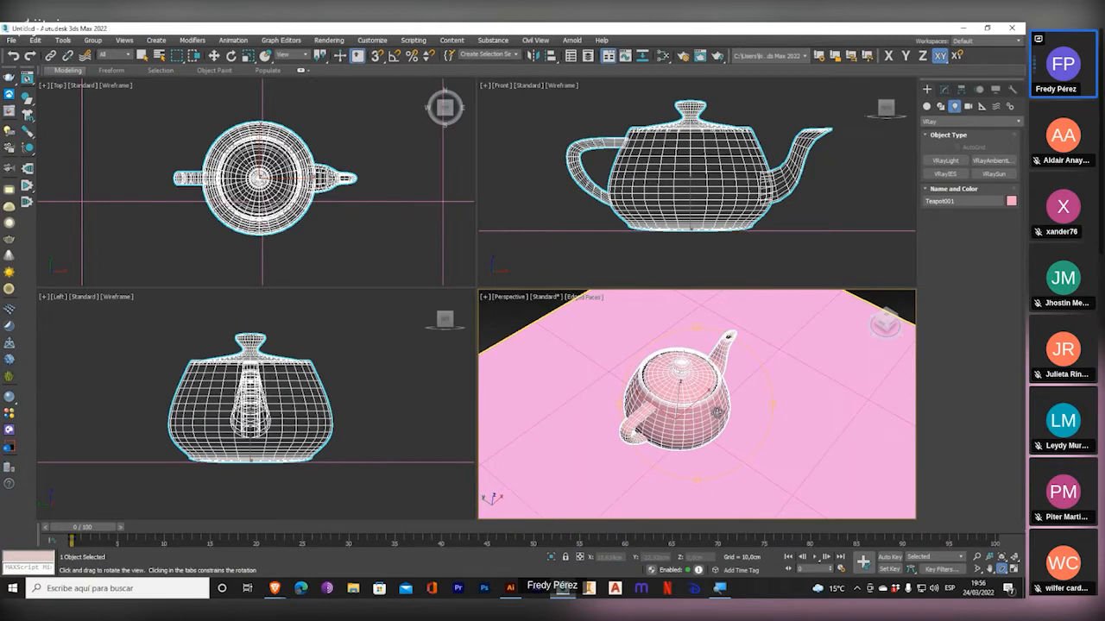
# Leave the Orbit tool, and delete the teapot and the plane from the Top viewport.
pyautogui.rightClick(345, 231)
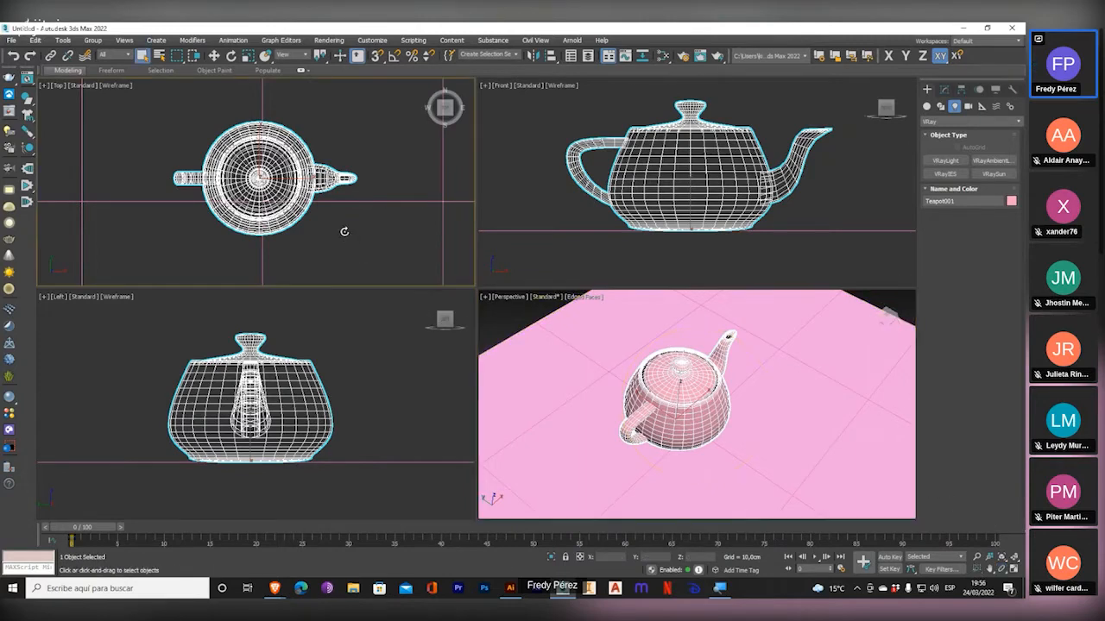
pyautogui.click(164, 261)
pyautogui.click(231, 202)
pyautogui.press('Delete')
pyautogui.click(264, 200)
pyautogui.press('Delete')
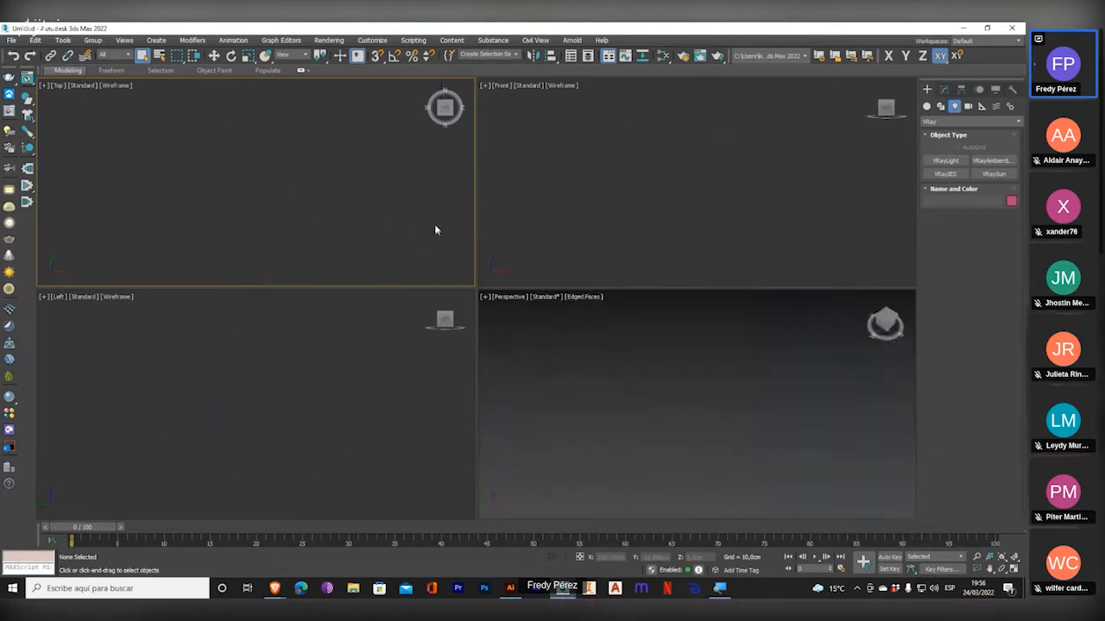
# Maximize the empty Top viewport and return to the four-viewport layout.
pyautogui.click(1014, 567)
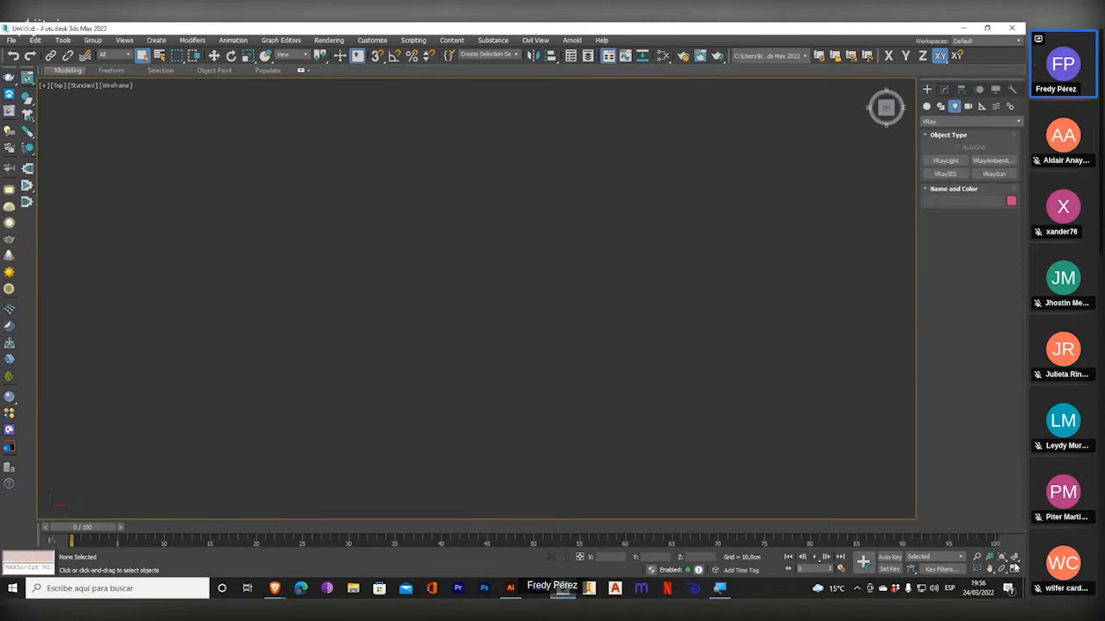
pyautogui.click(1013, 567)
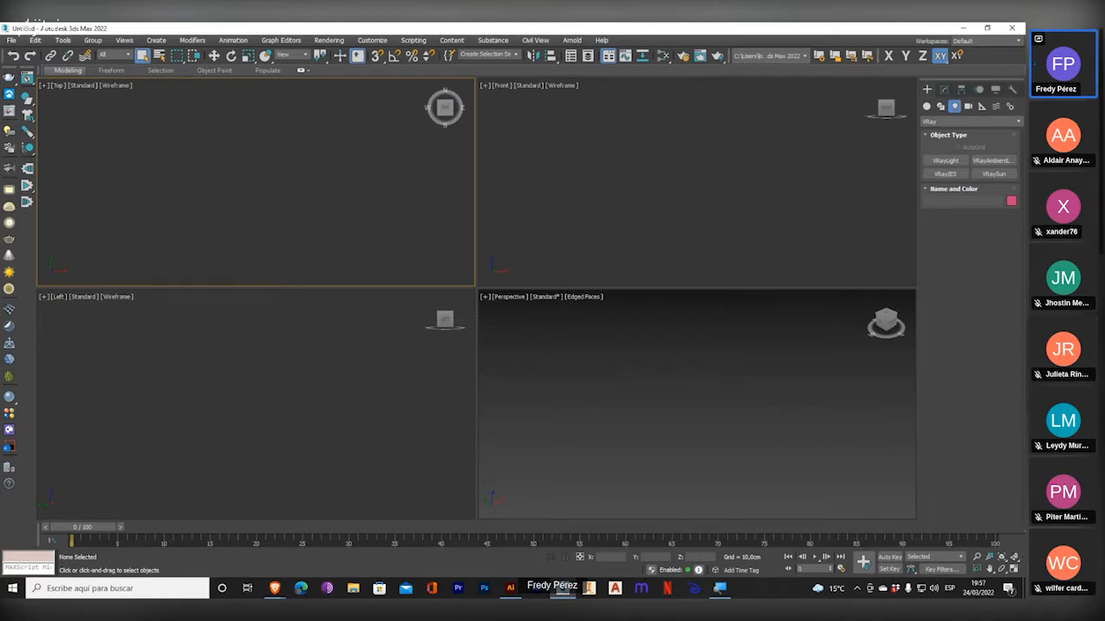
# Look through the Create categories from Geometry to Systems, and return to the Standard Primitives in Geometry.
pyautogui.click(926, 106)
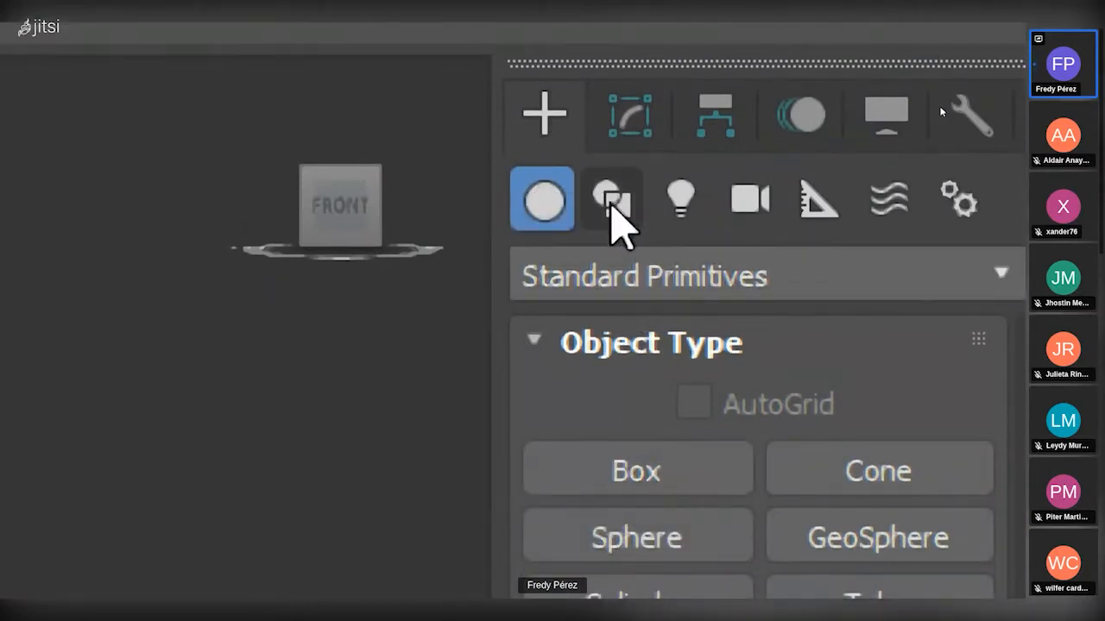
pyautogui.click(611, 203)
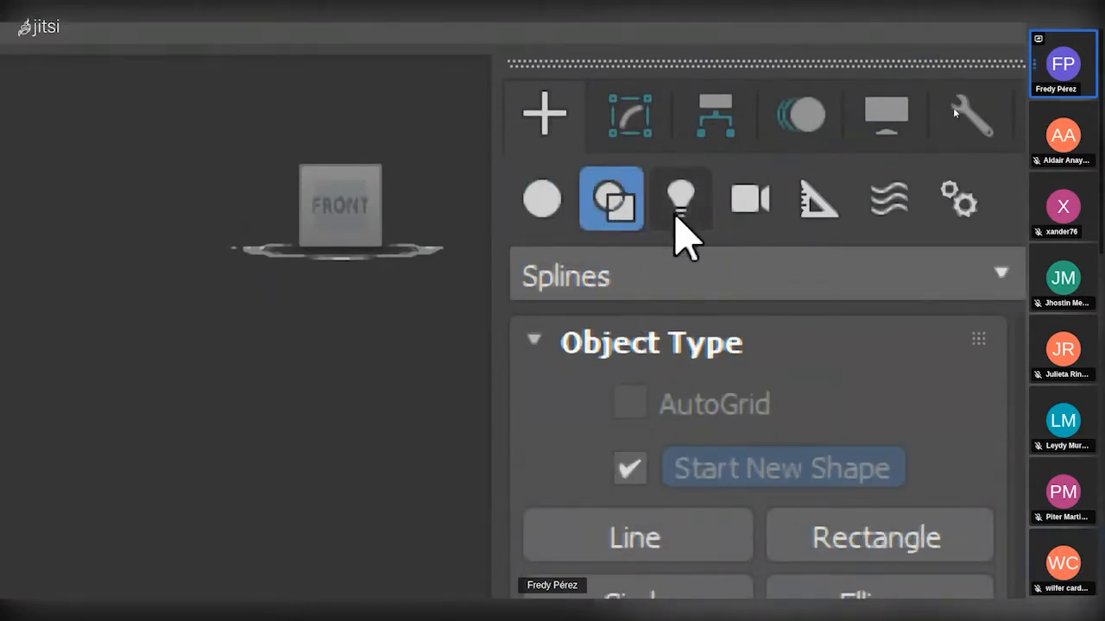
pyautogui.click(671, 216)
pyautogui.click(752, 211)
pyautogui.click(846, 214)
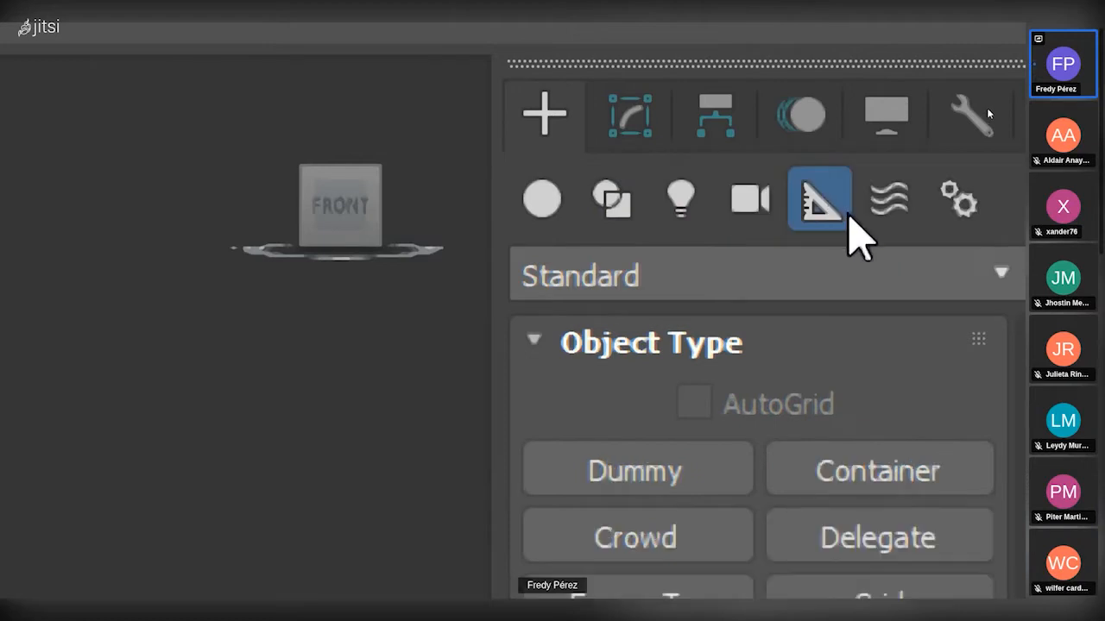
pyautogui.click(897, 209)
pyautogui.click(959, 212)
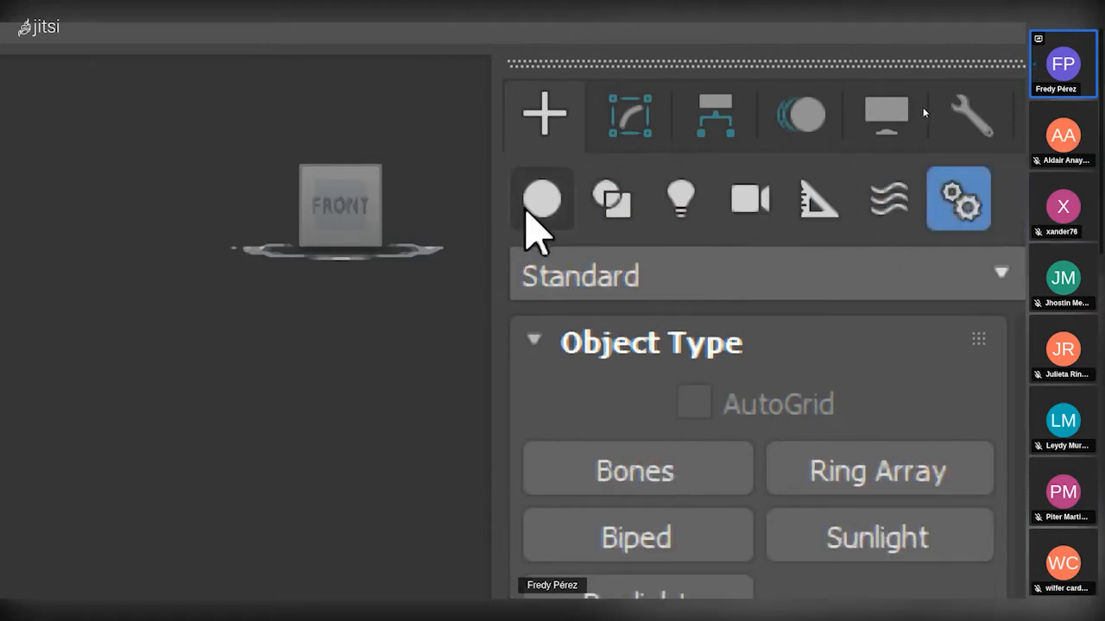
pyautogui.click(526, 211)
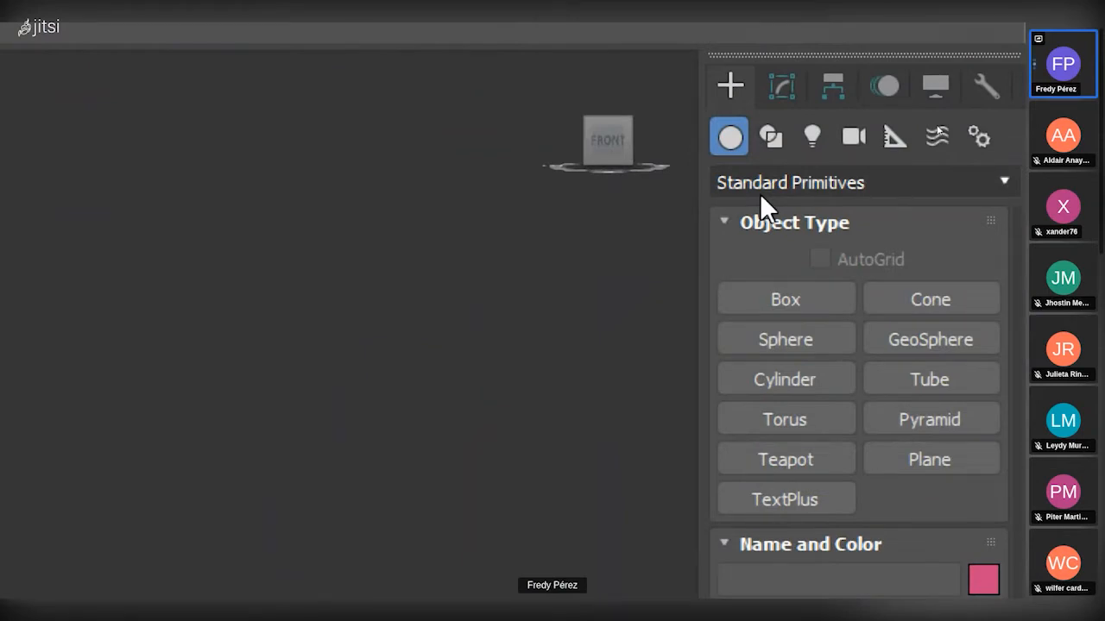
# Review the available Geometry subcategories, keeping Standard Primitives selected.
pyautogui.click(760, 193)
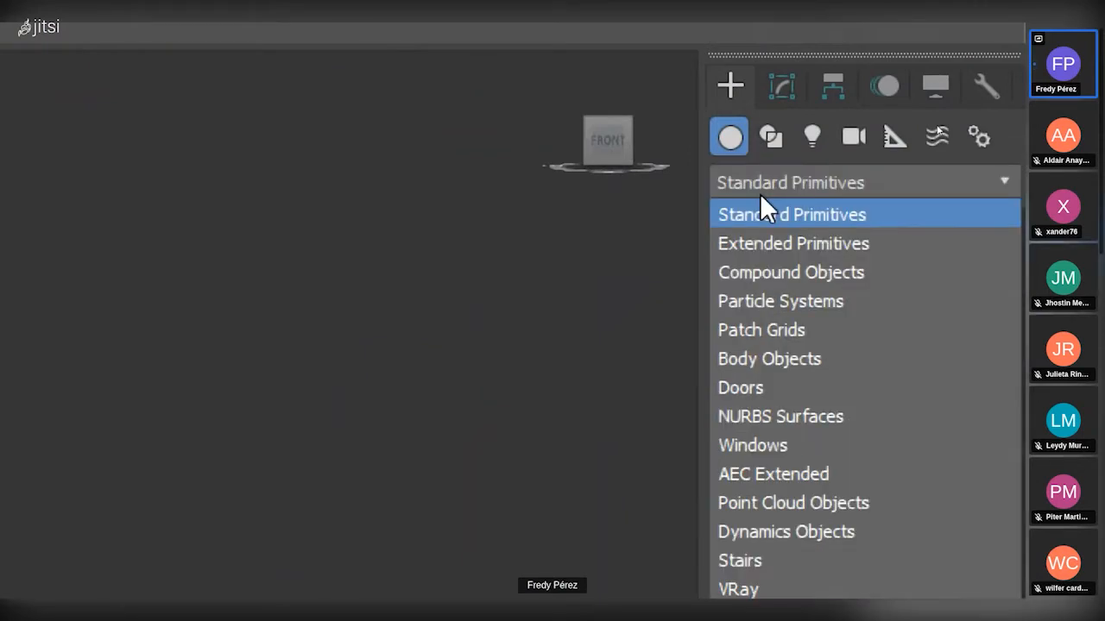
pyautogui.click(759, 194)
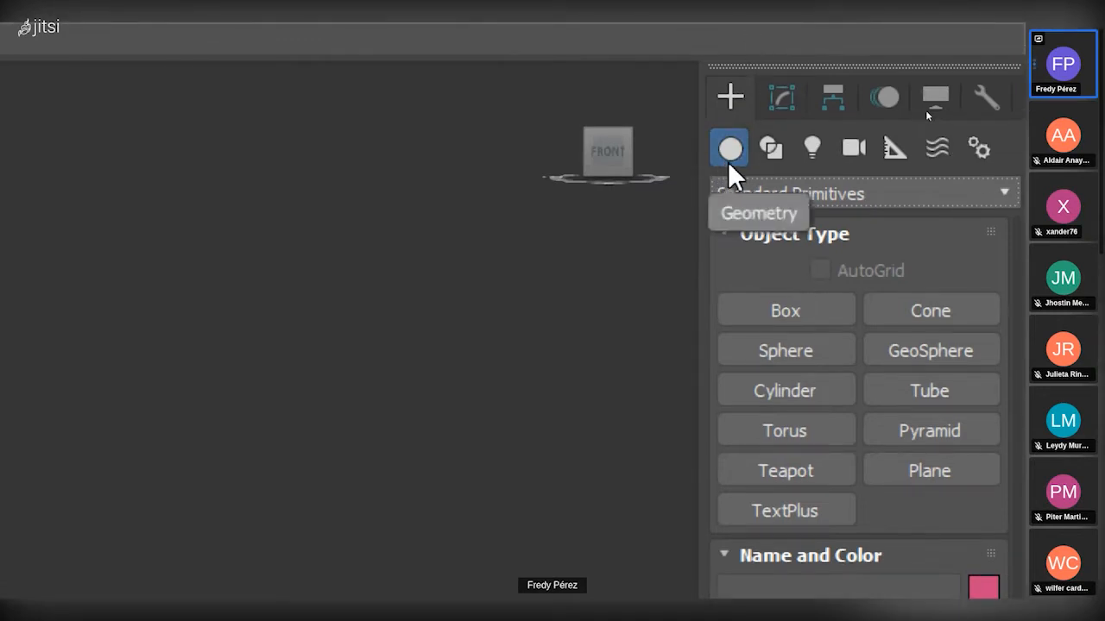
# Look through the object types of the Shapes, Lights, Cameras, Helpers, Space Warps and Systems creation categories.
pyautogui.click(781, 153)
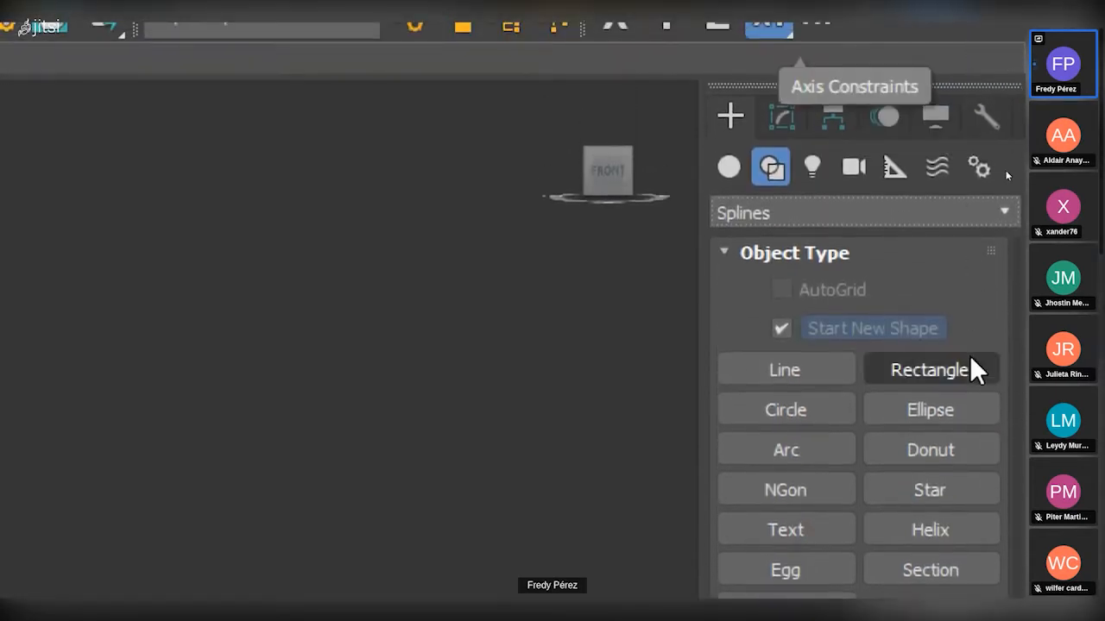
pyautogui.click(805, 170)
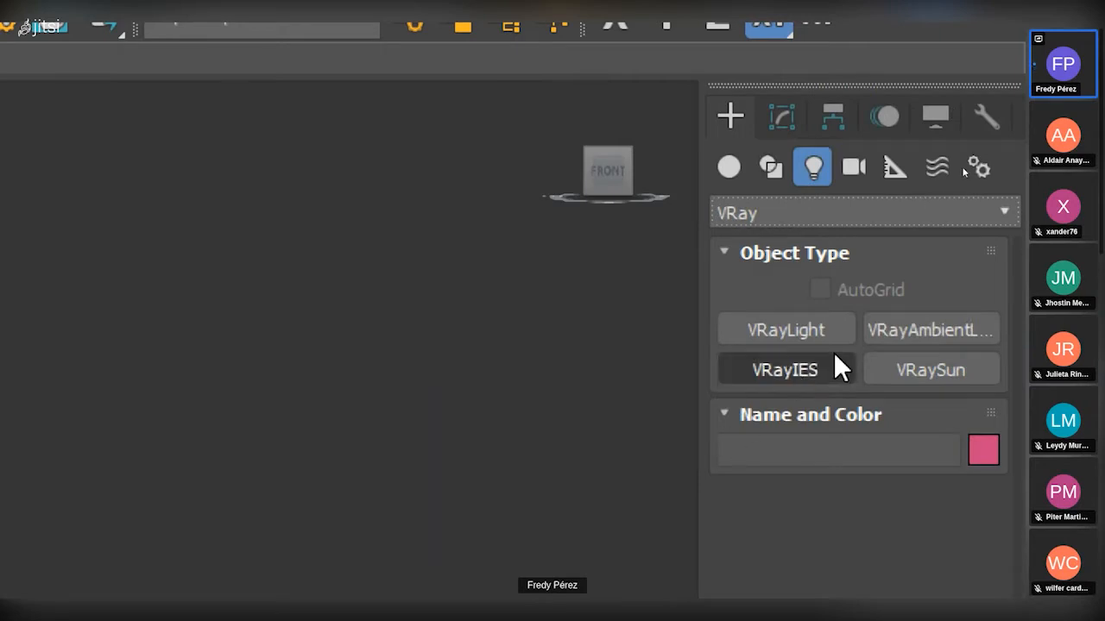
pyautogui.click(854, 168)
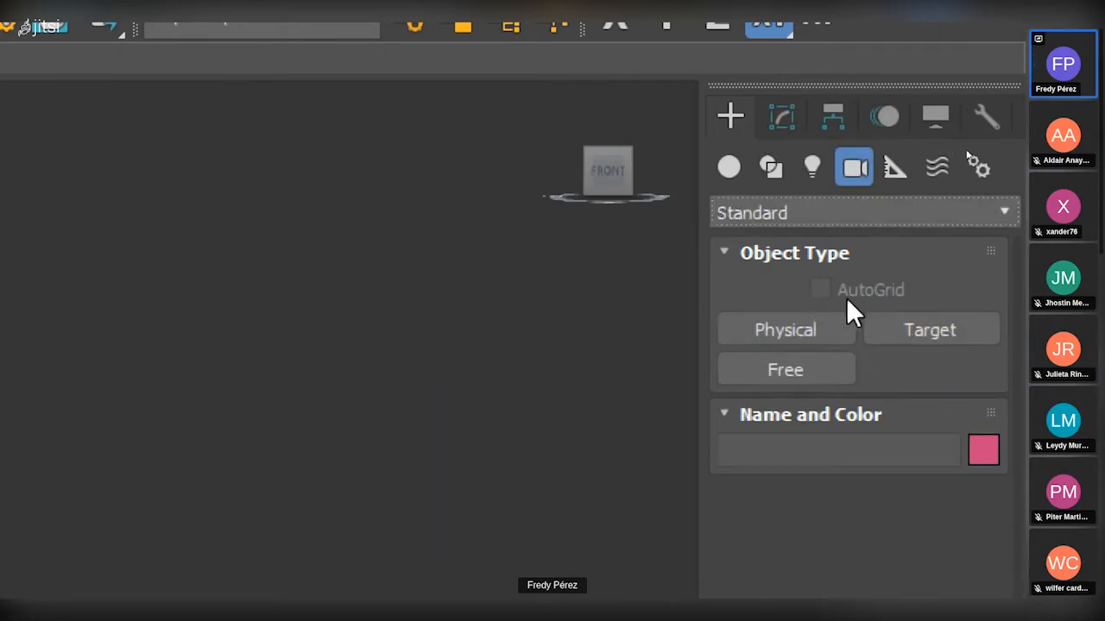
pyautogui.click(907, 170)
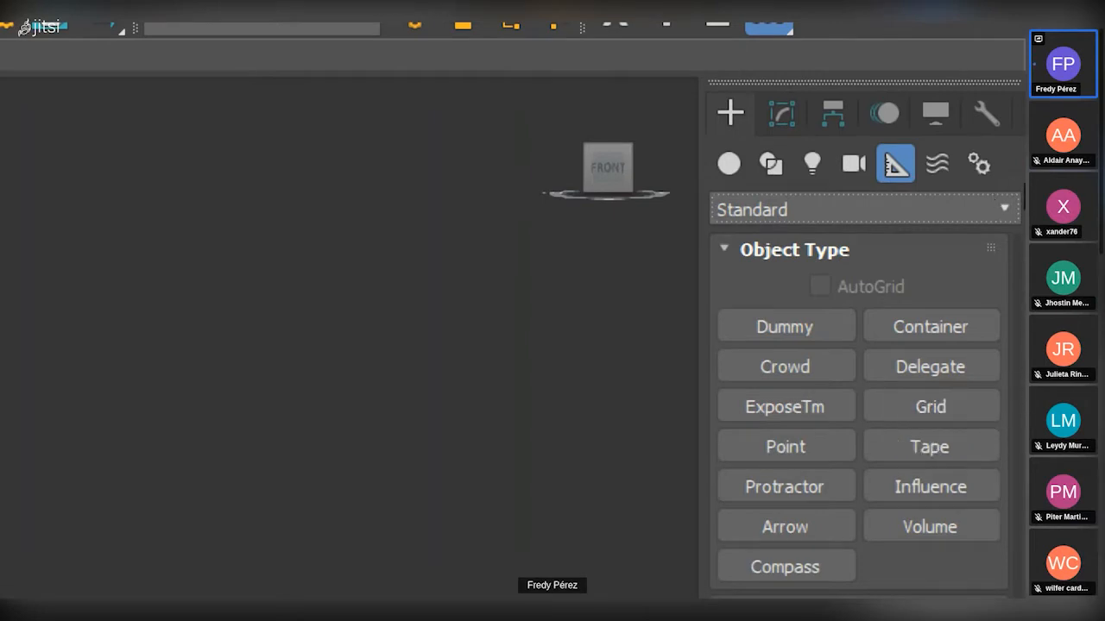
pyautogui.click(931, 159)
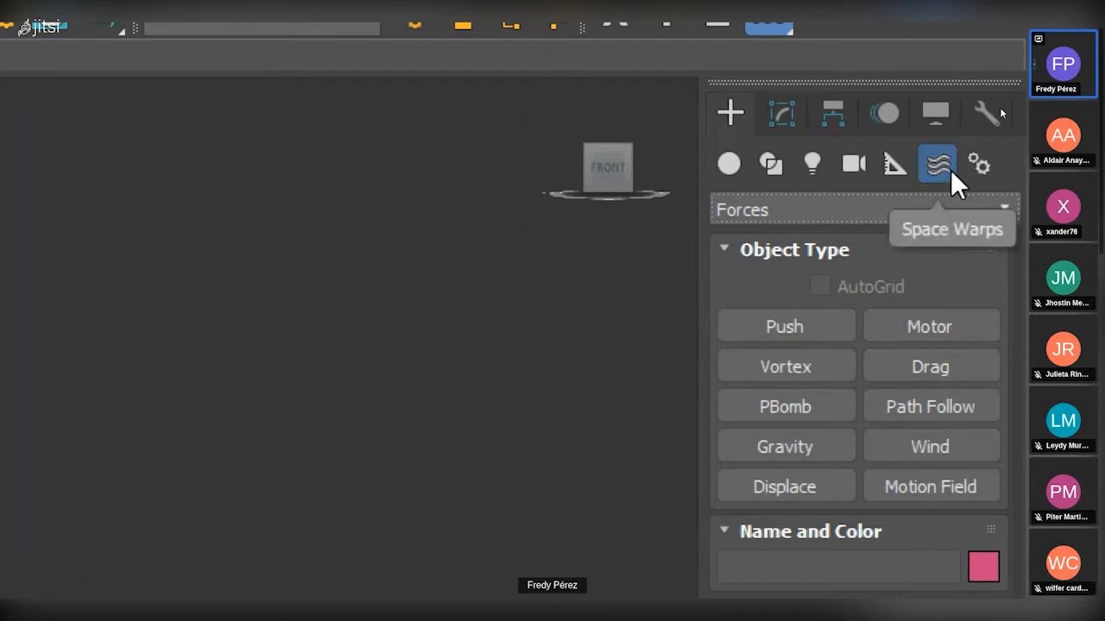
pyautogui.click(982, 168)
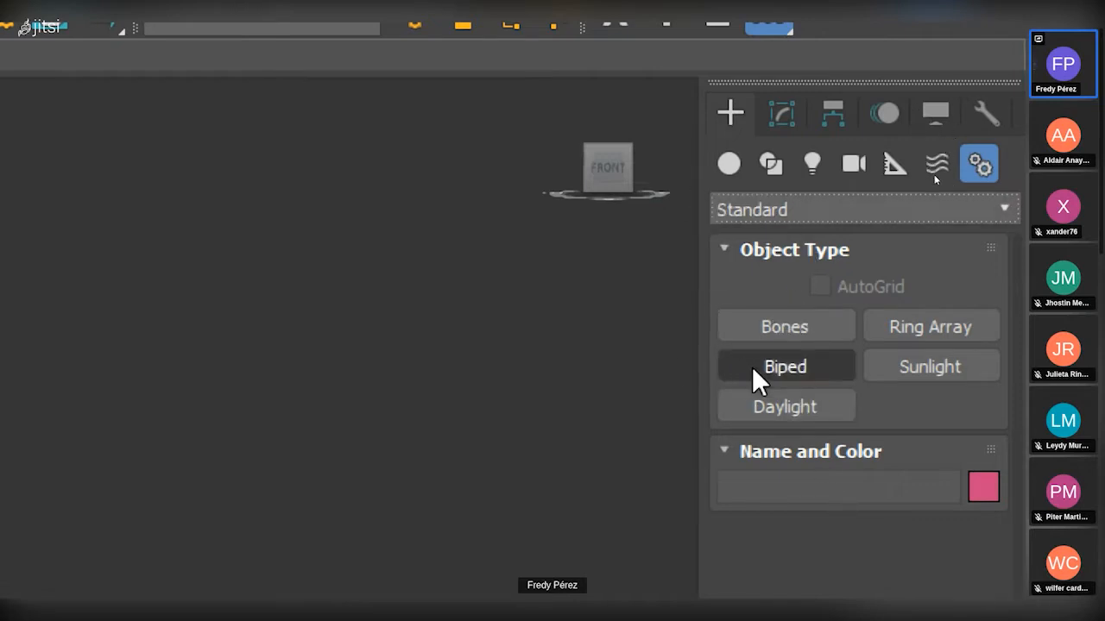
# Return to the Geometry category and show its list of subcategories, from Standard Primitives onward.
pyautogui.click(728, 164)
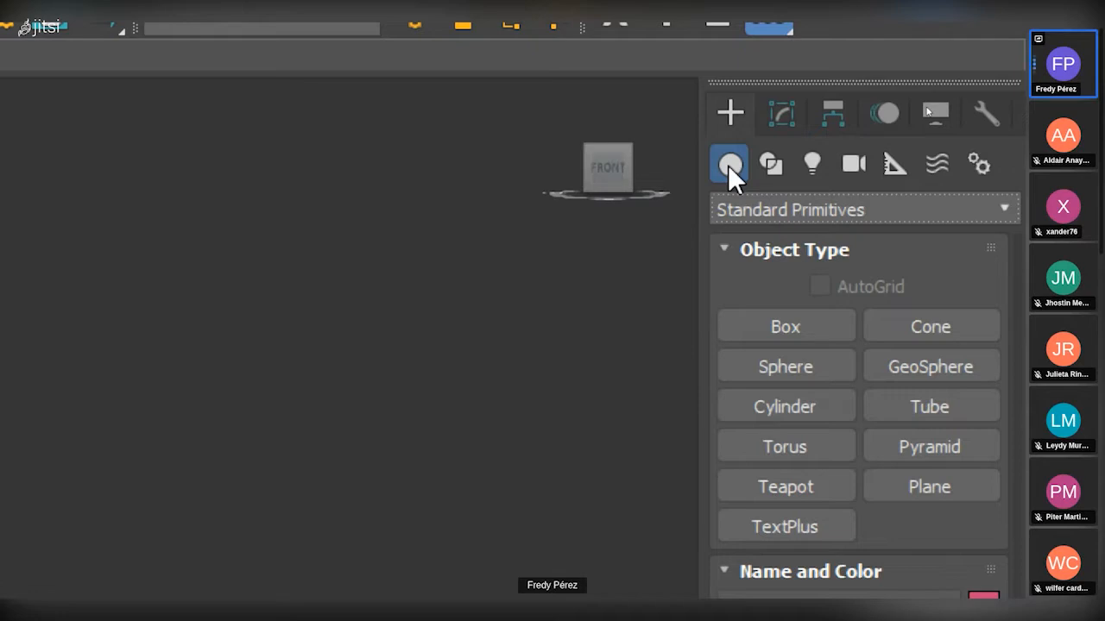
pyautogui.click(743, 209)
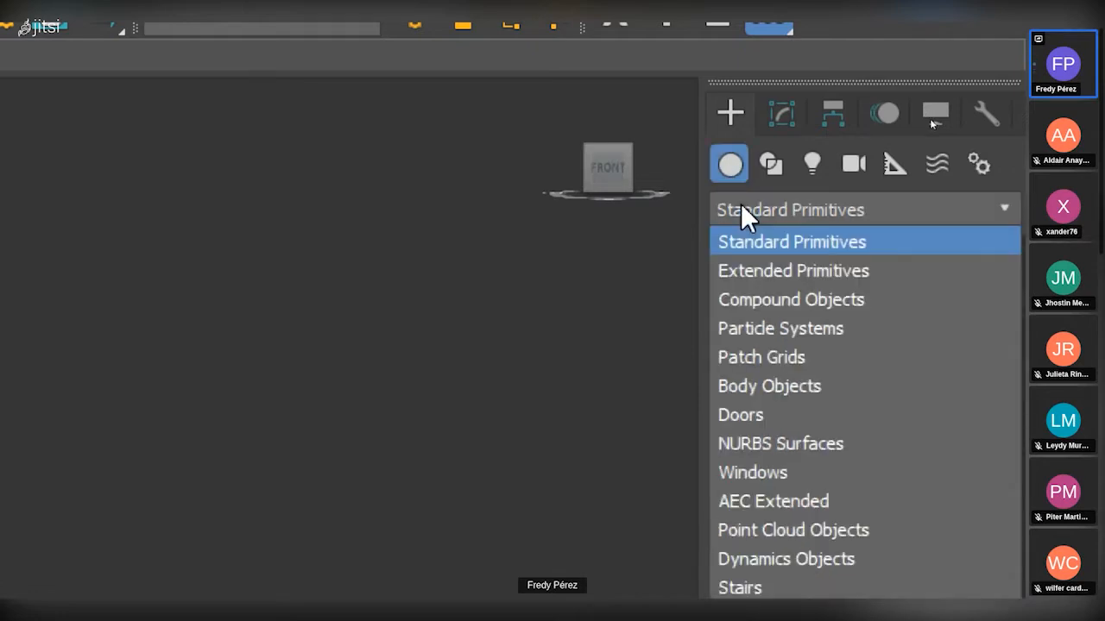
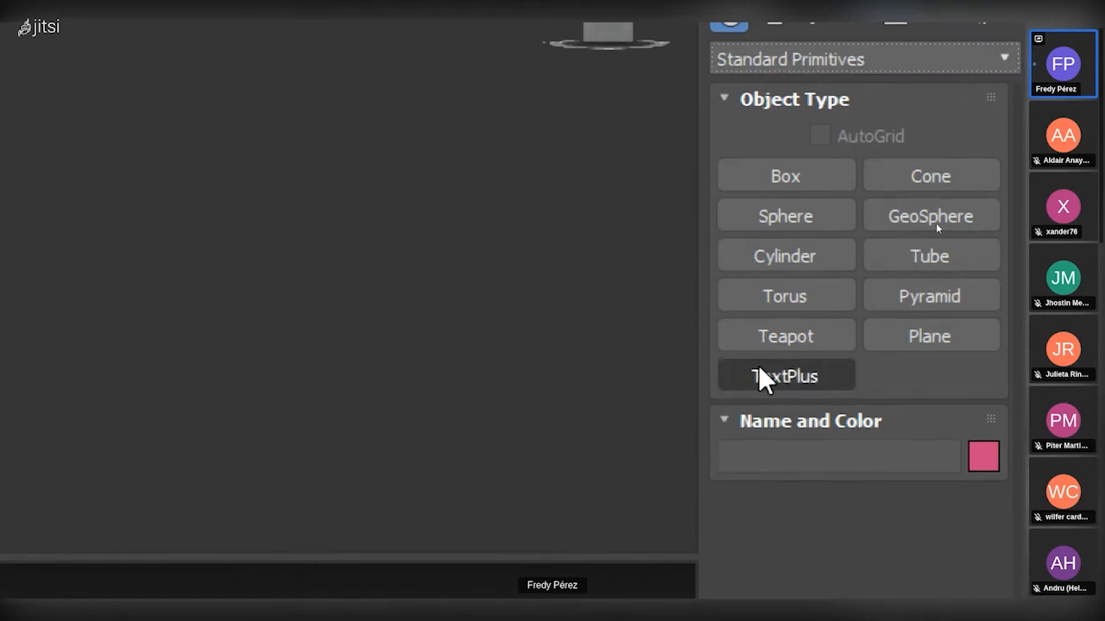
# Create a standard primitive box in the Top viewport, about 89 cm long, 97 cm wide and 40 cm high.
pyautogui.click(787, 178)
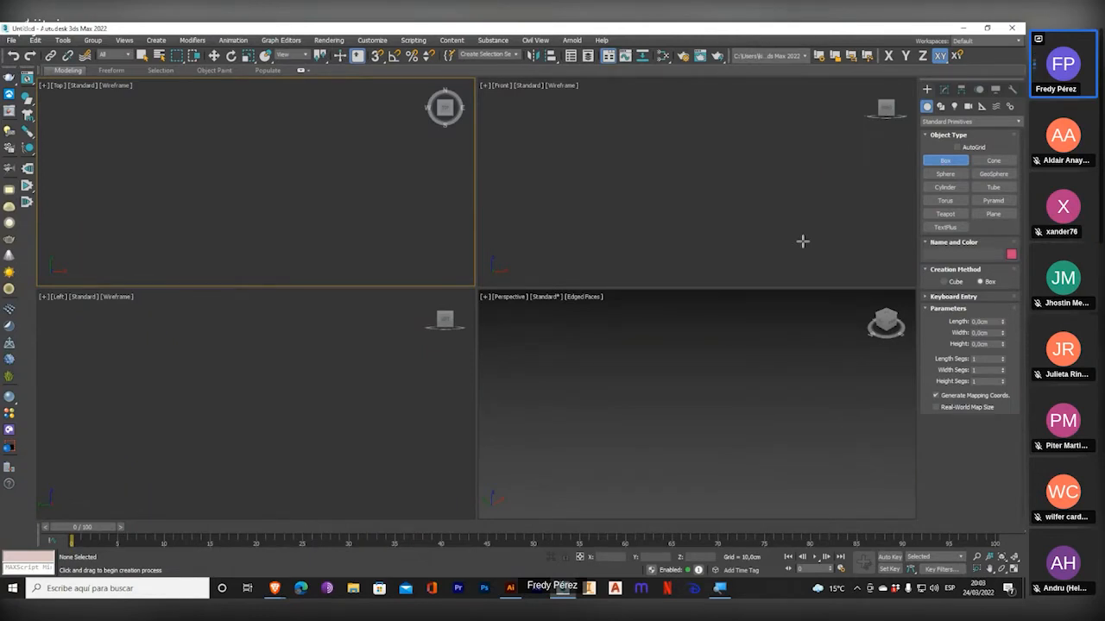
pyautogui.moveTo(198, 146); pyautogui.dragTo(279, 224)
pyautogui.rightClick(279, 223)
pyautogui.click(958, 162)
pyautogui.click(713, 413)
pyautogui.moveTo(188, 145); pyautogui.dragTo(193, 204)
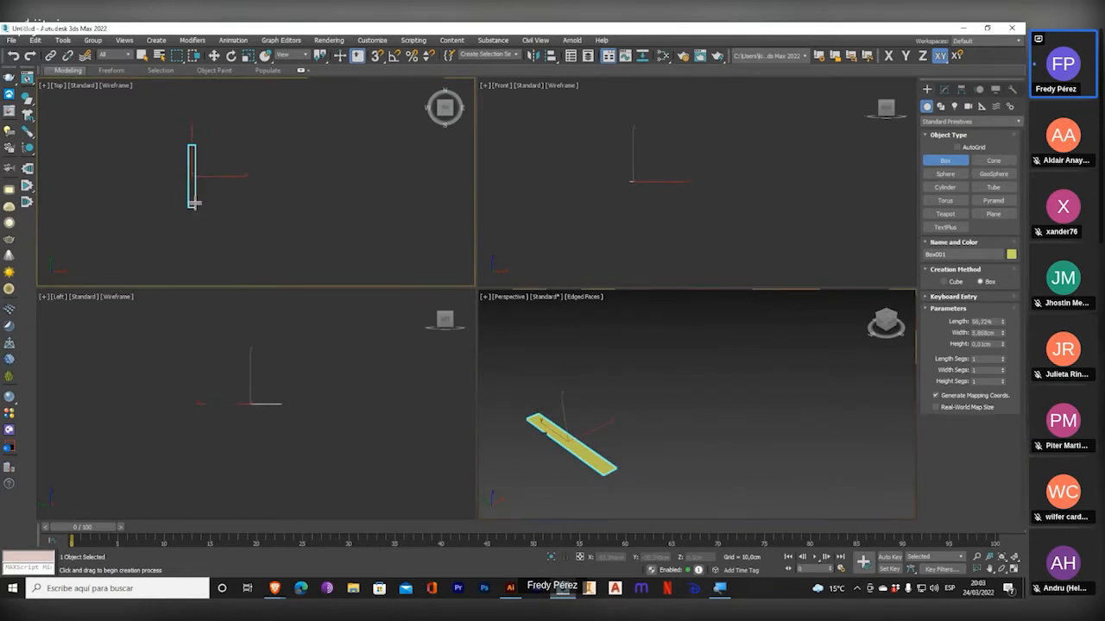
pyautogui.moveTo(193, 204); pyautogui.dragTo(294, 240)
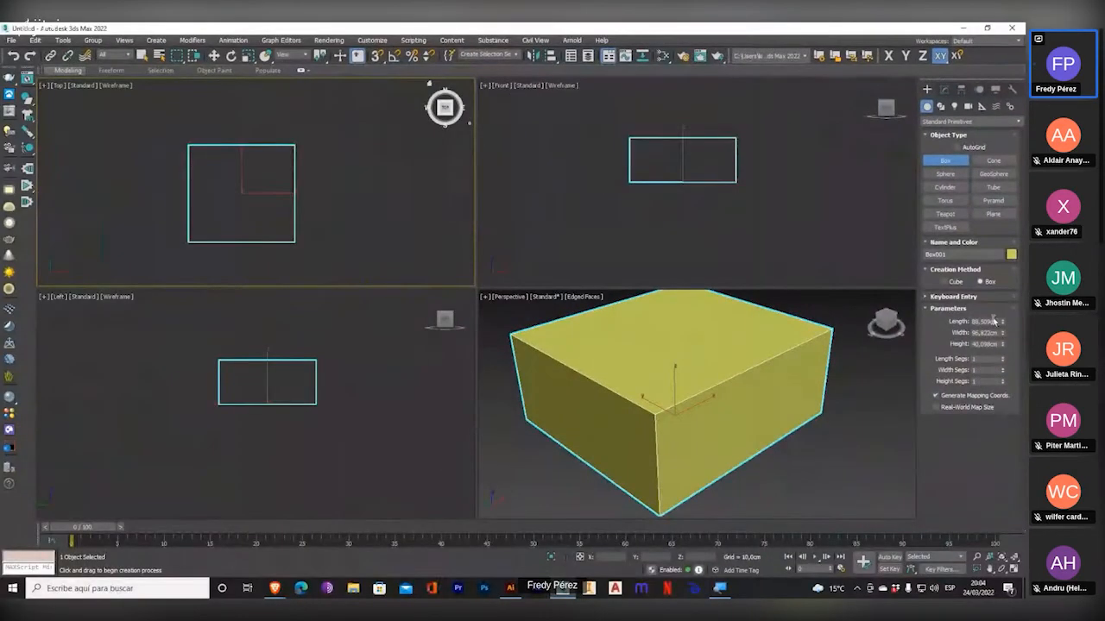
# Set the box's length to 200 cm.
pyautogui.doubleClick(982, 321)
pyautogui.write('200')
pyautogui.press('Return')
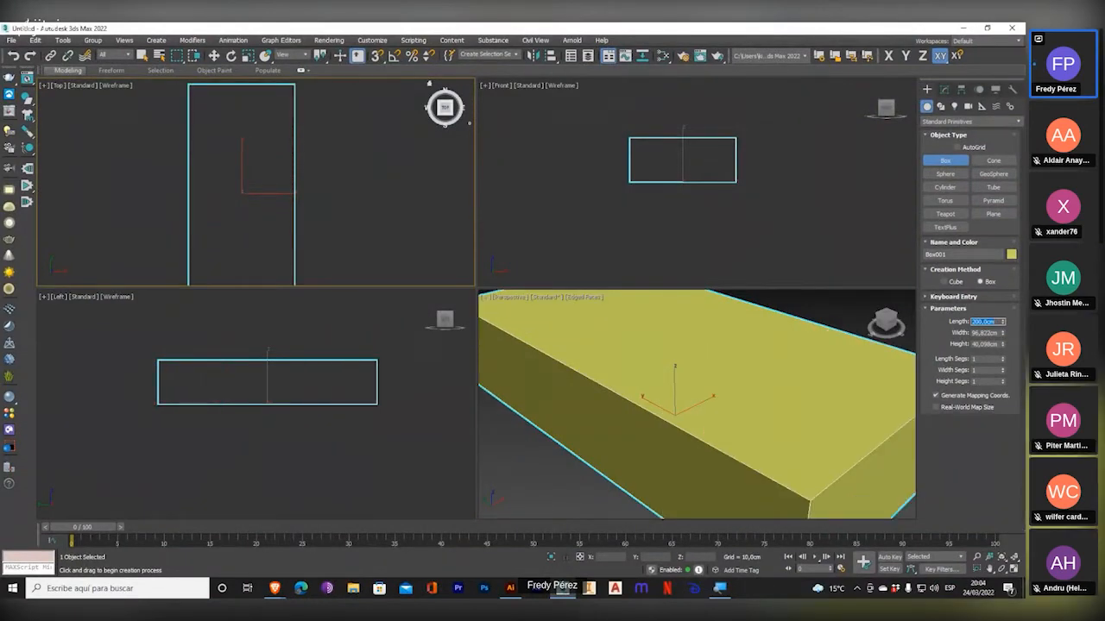
# Set the box's length to 50 cm, its width to 120 cm and its height to 30 cm.
pyautogui.write('50')
pyautogui.press('Return')
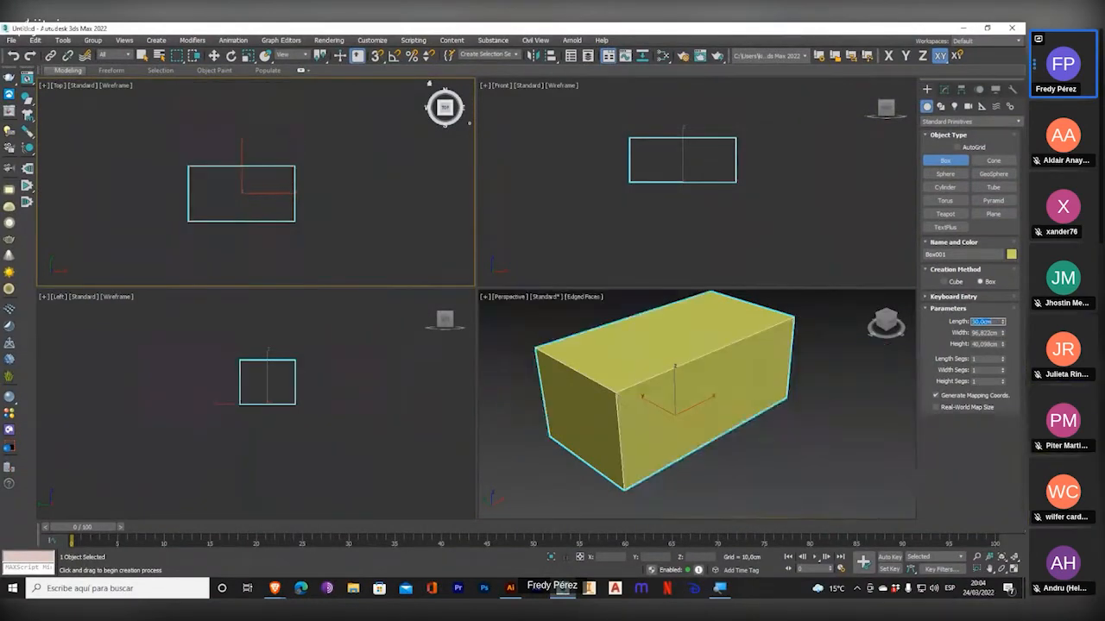
pyautogui.doubleClick(982, 333)
pyautogui.write('120')
pyautogui.press('Return')
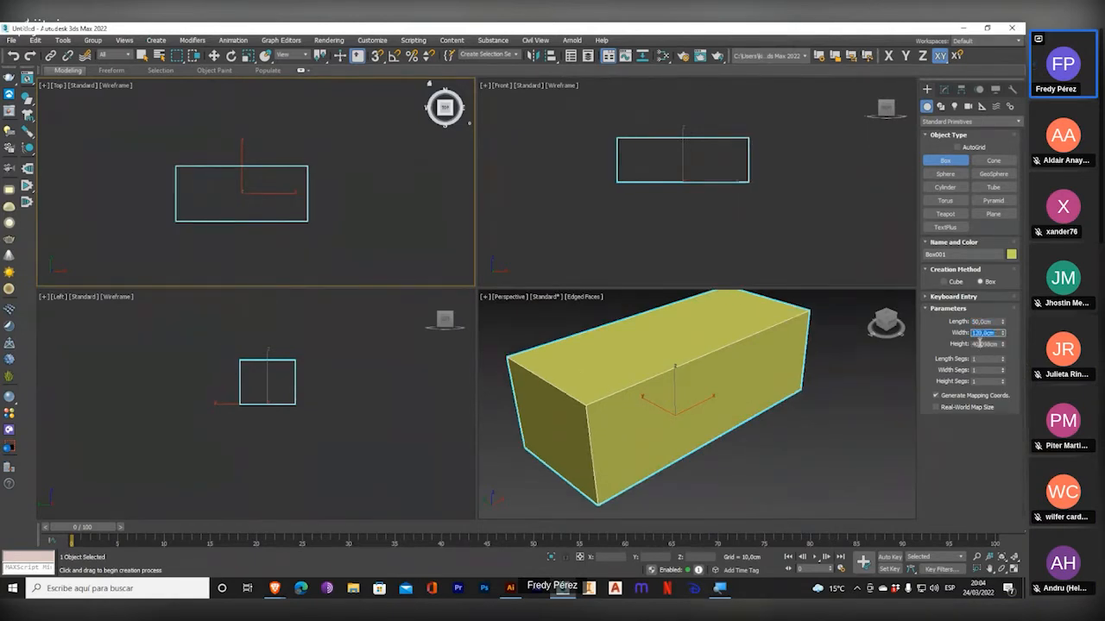
pyautogui.doubleClick(982, 343)
pyautogui.write('30')
pyautogui.press('Return')
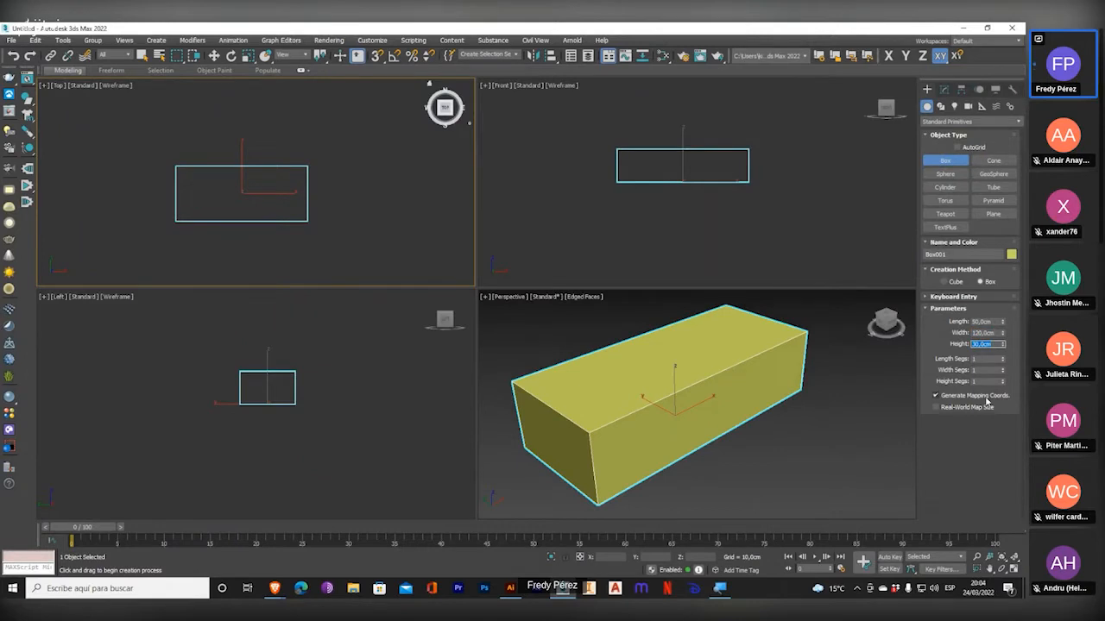
# Try out different length and width segment counts on the box, and return each to 1.
pyautogui.moveTo(1002, 358); pyautogui.dragTo(1002, 332)
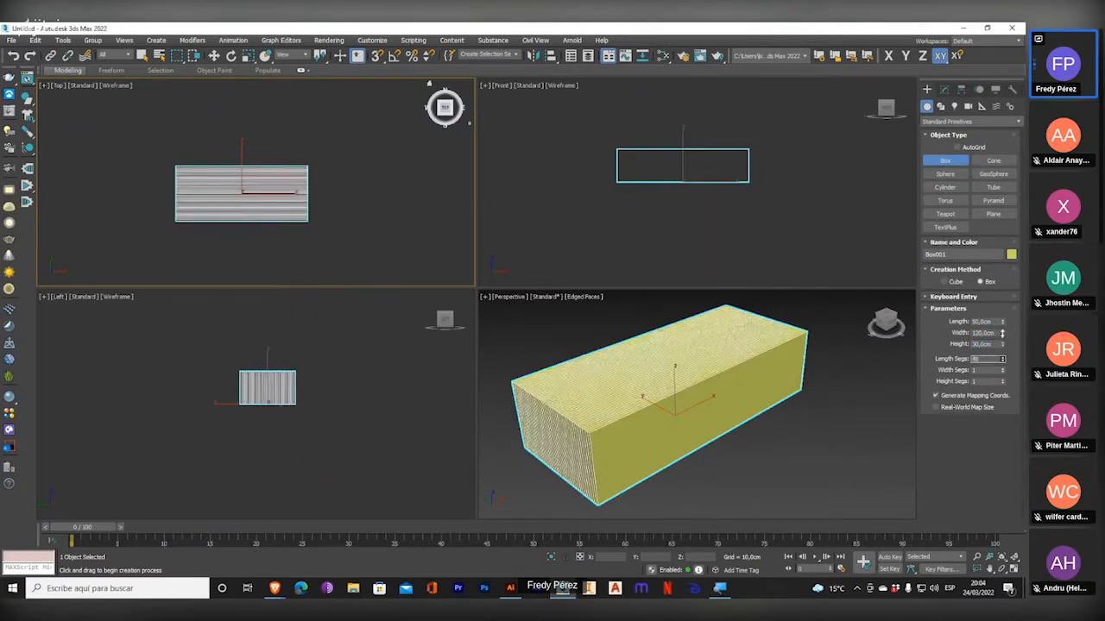
pyautogui.moveTo(1002, 333); pyautogui.dragTo(999, 450)
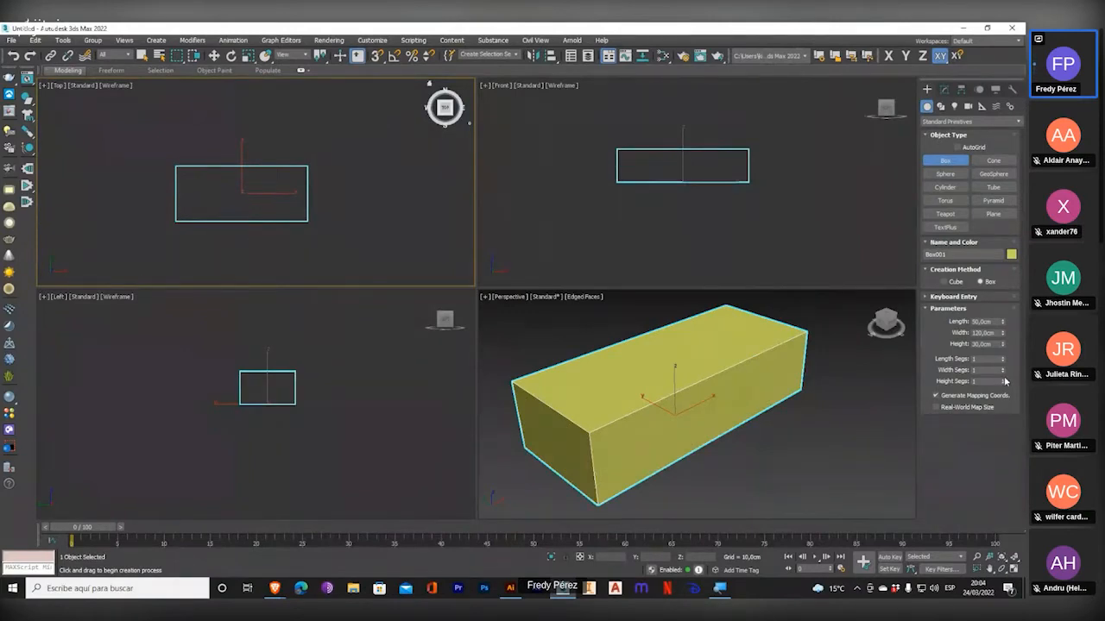
pyautogui.moveTo(1003, 370); pyautogui.dragTo(1001, 470)
pyautogui.moveTo(1002, 370); pyautogui.dragTo(994, 406)
pyautogui.moveTo(1002, 370); pyautogui.dragTo(1009, 458)
# Leave box creation, bring up the box's parameters for modification and reduce its width to about 101 cm.
pyautogui.rightClick(796, 211)
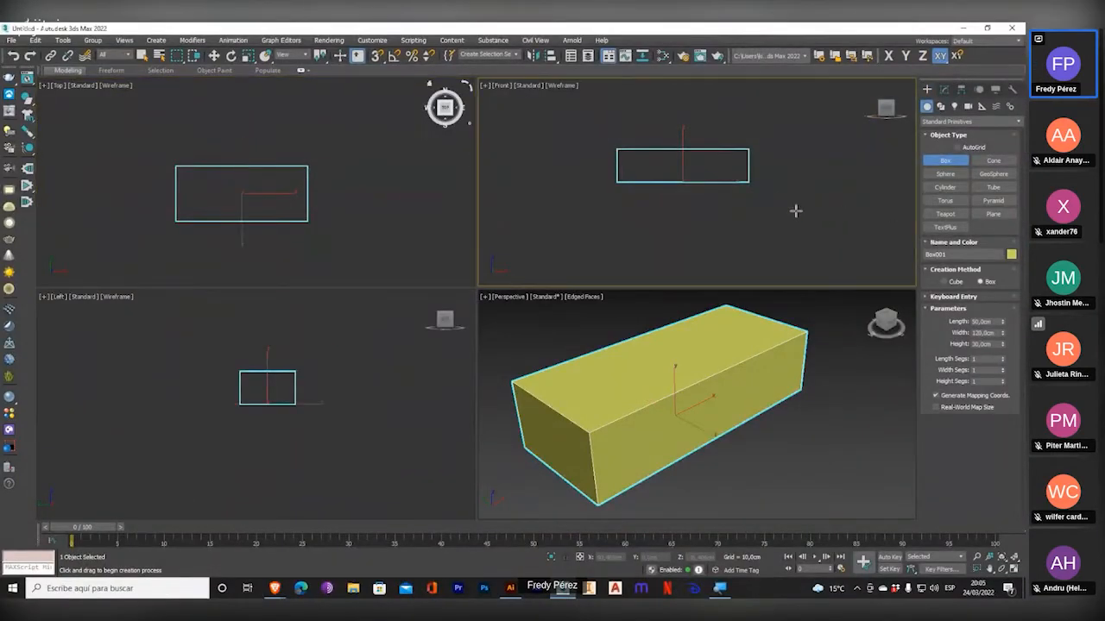
pyautogui.rightClick(824, 254)
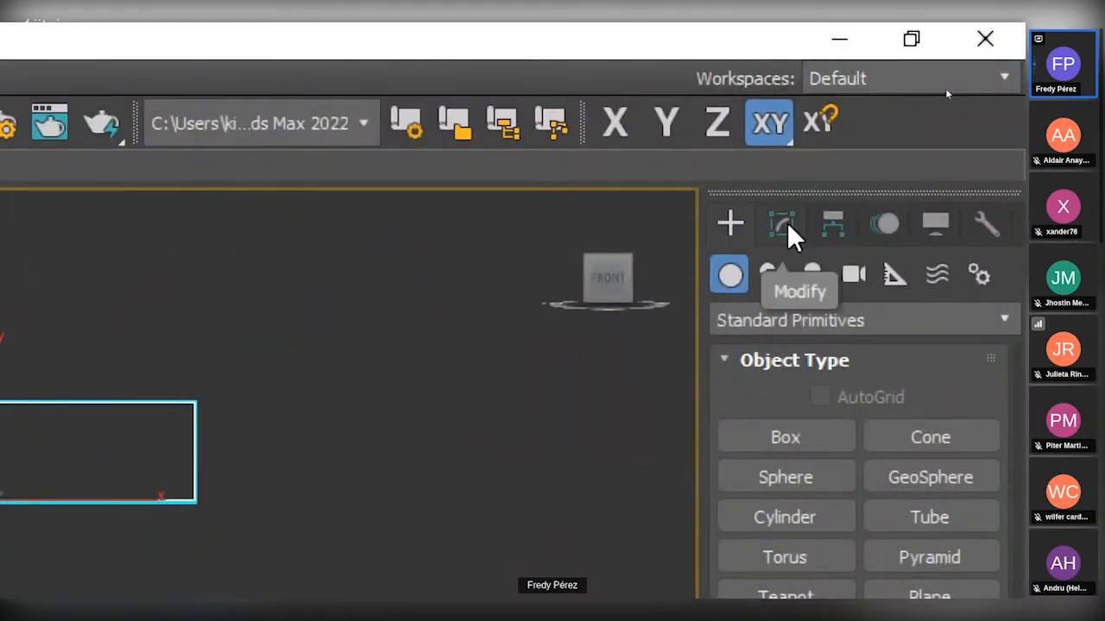
pyautogui.click(785, 227)
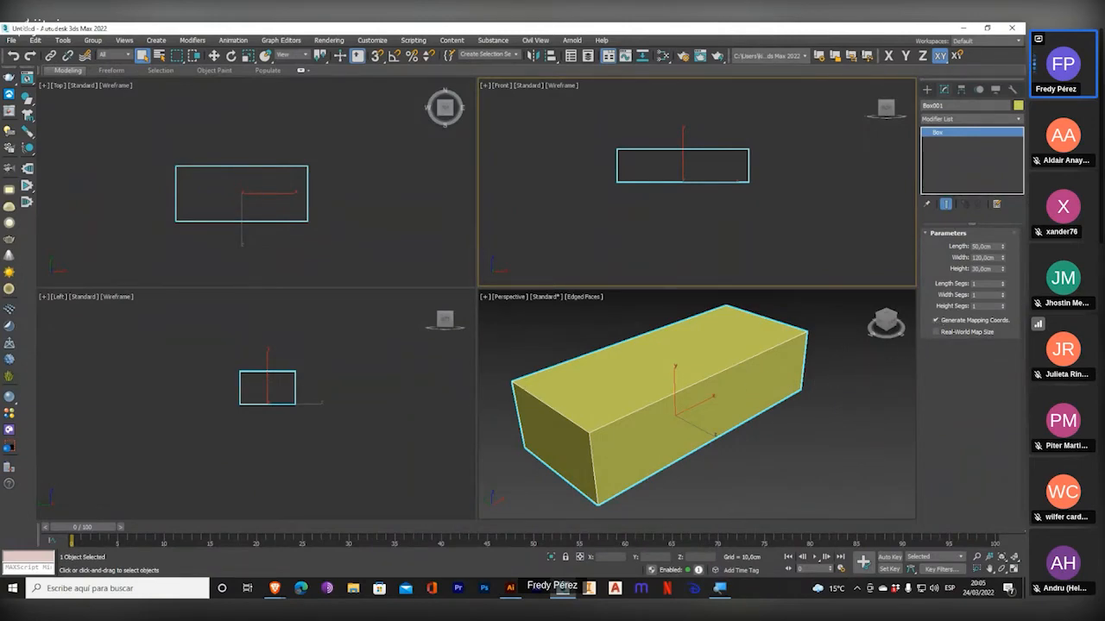
pyautogui.moveTo(318, 188)
pyautogui.mouseDown(button='middle')
pyautogui.moveTo(295, 140)
pyautogui.moveTo(325, 181)
pyautogui.mouseUp(button='middle')
pyautogui.press('super+plus')
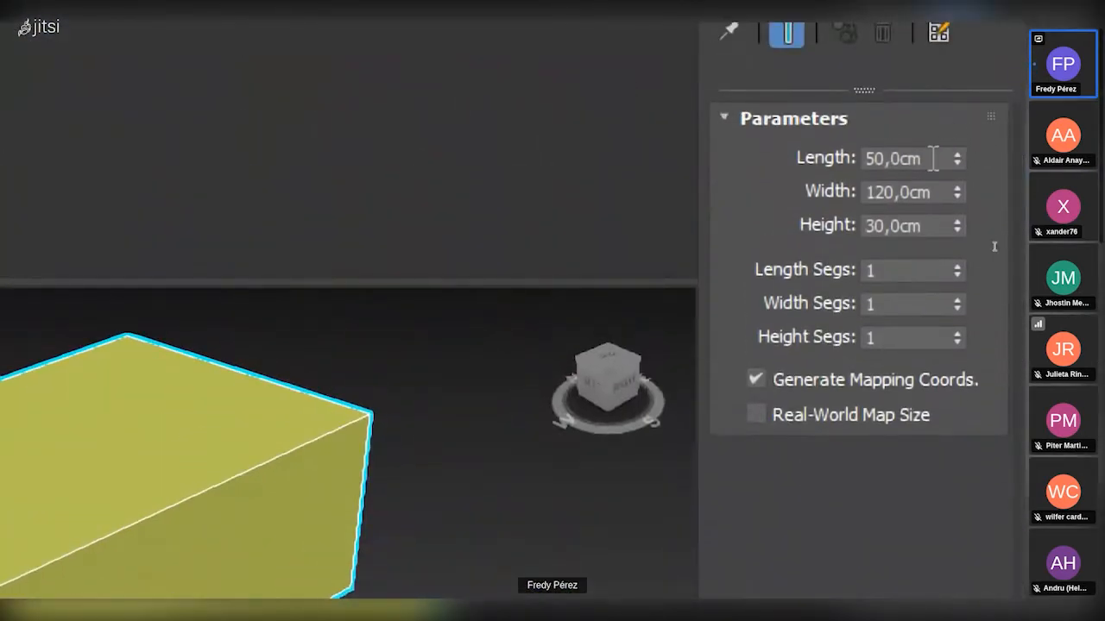
pyautogui.doubleClick(933, 159)
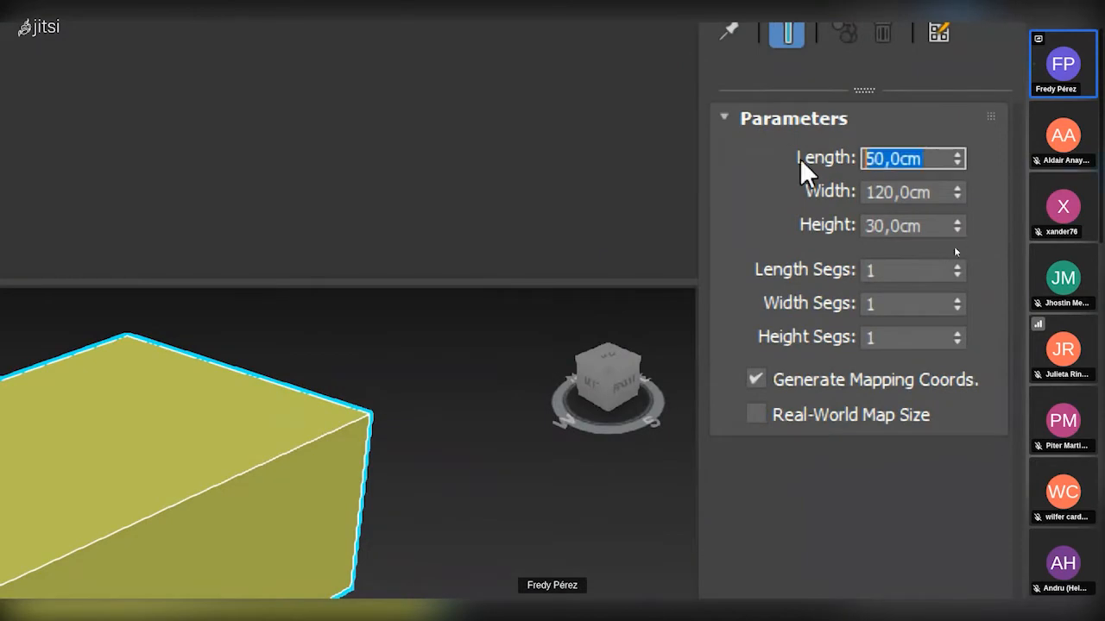
pyautogui.doubleClick(941, 192)
pyautogui.doubleClick(928, 227)
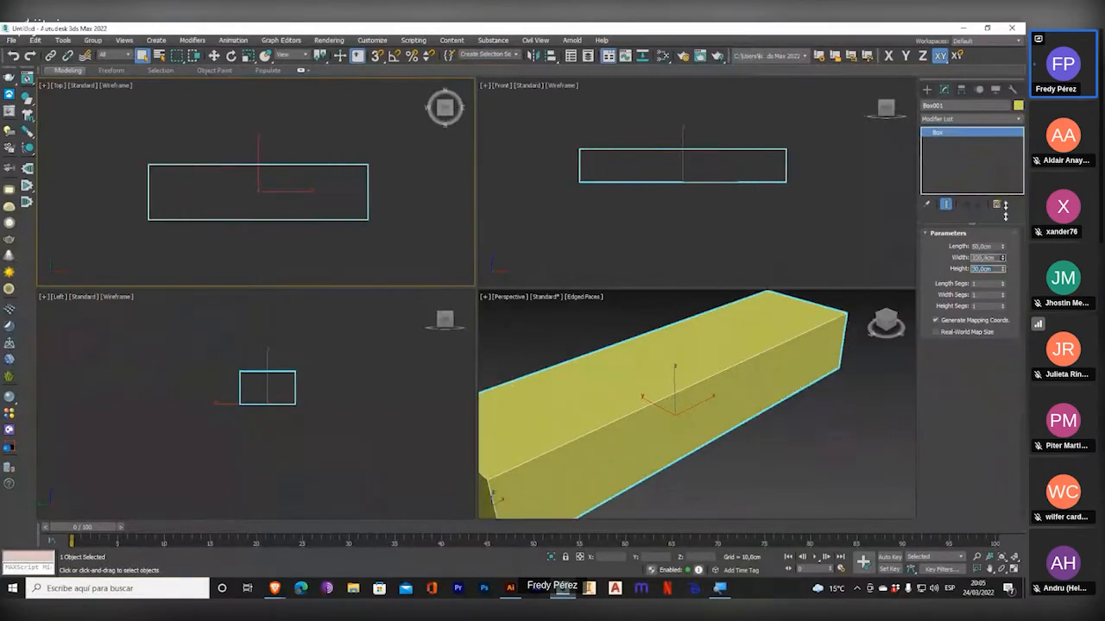
pyautogui.moveTo(1005, 210); pyautogui.dragTo(1006, 268)
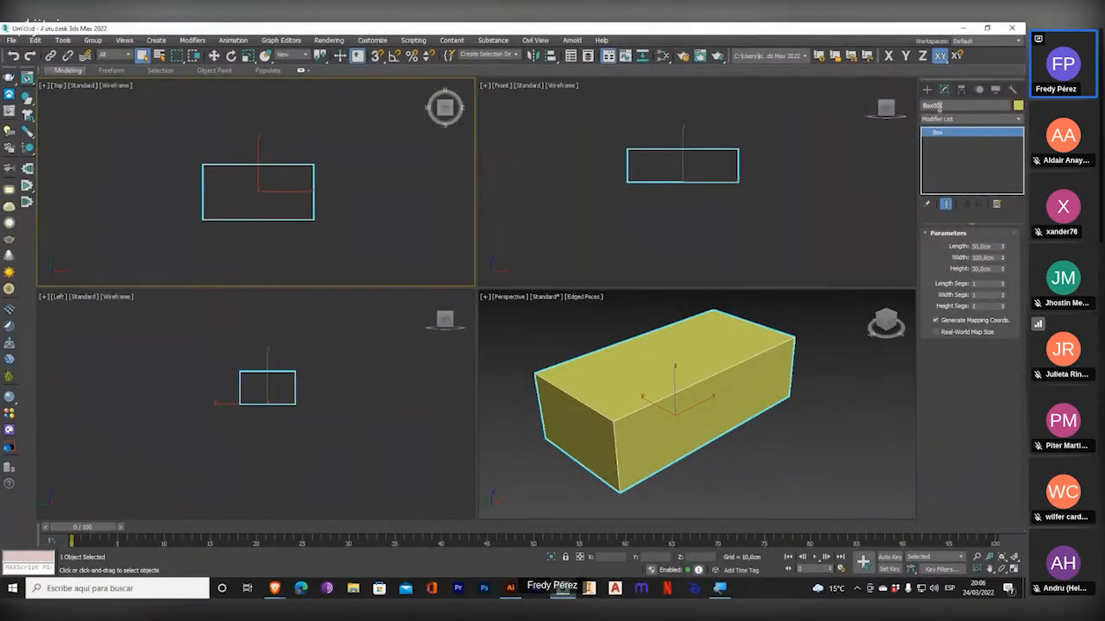
# Draw a cone over the box in the Top viewport, with radii of about 38 and 7 cm and height about 60 cm, and delete it.
pyautogui.click(926, 89)
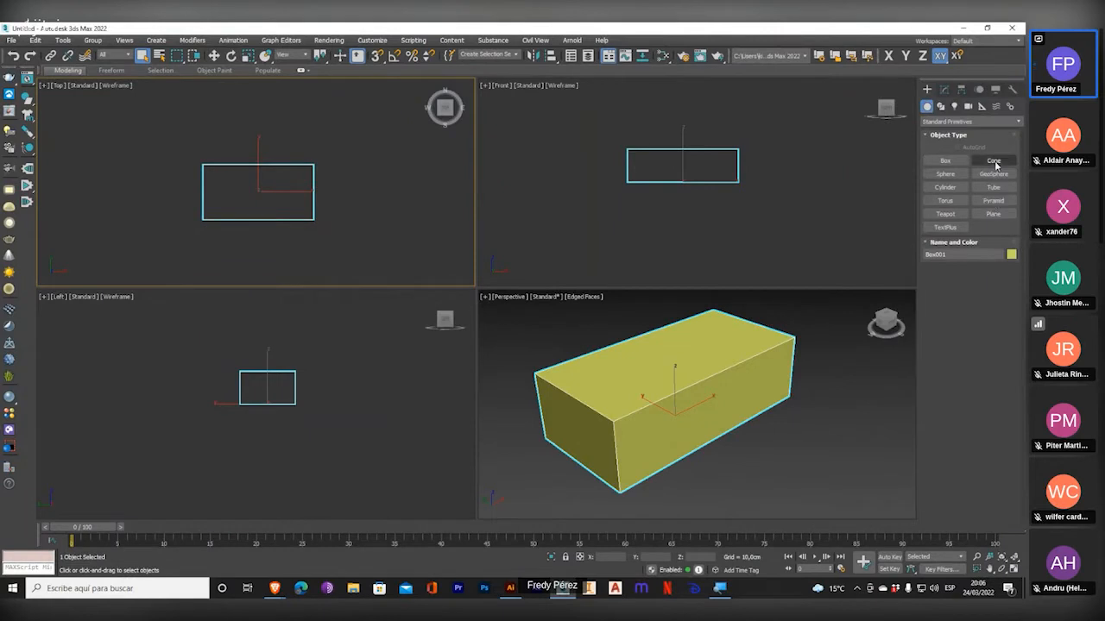
pyautogui.click(993, 161)
pyautogui.moveTo(328, 188); pyautogui.dragTo(260, 188, button='middle')
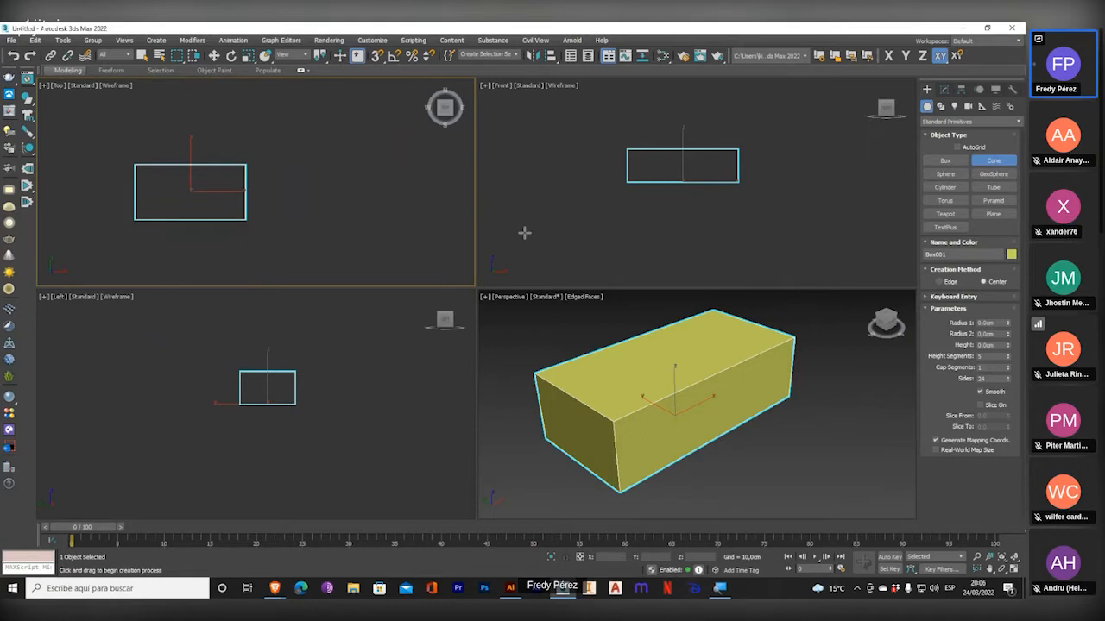
pyautogui.moveTo(198, 204); pyautogui.dragTo(230, 197, button='middle')
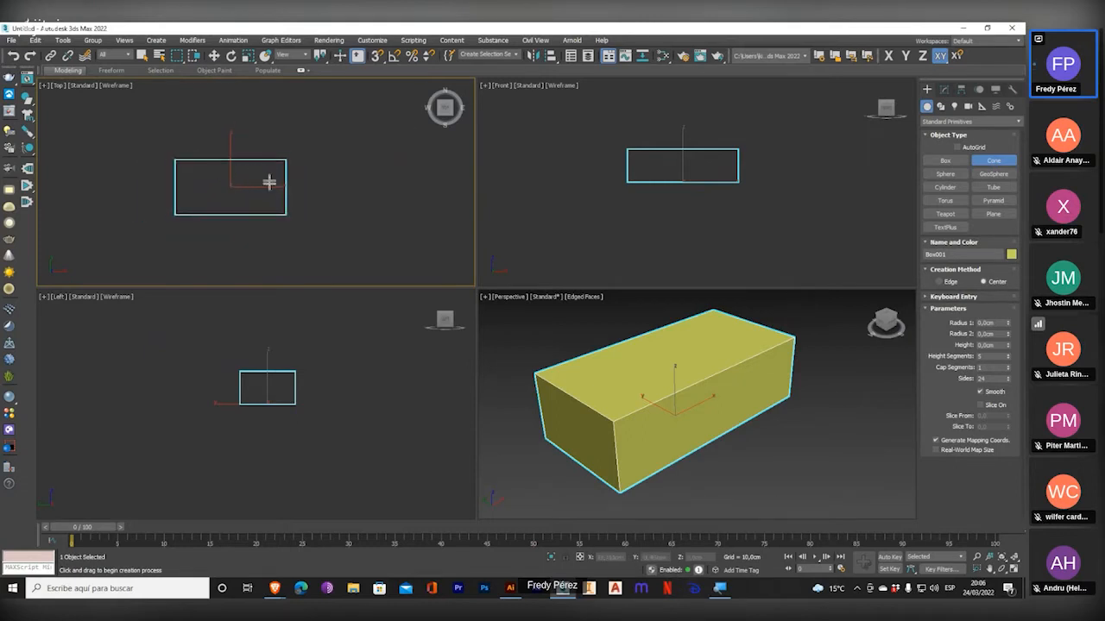
pyautogui.click(229, 188)
pyautogui.moveTo(229, 188); pyautogui.dragTo(261, 160)
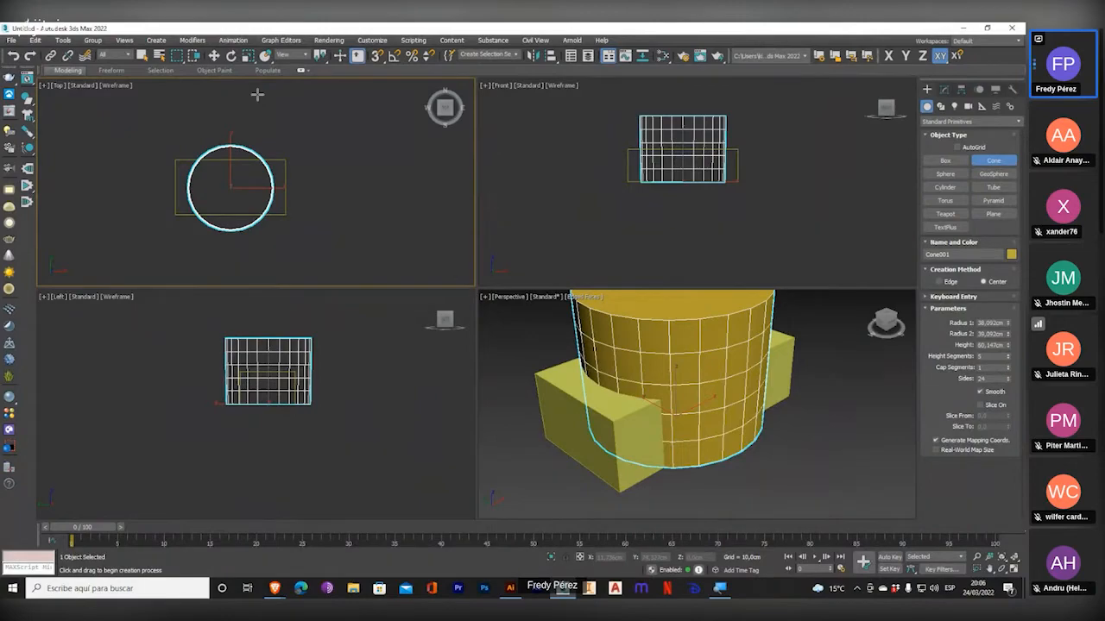
pyautogui.click(257, 94)
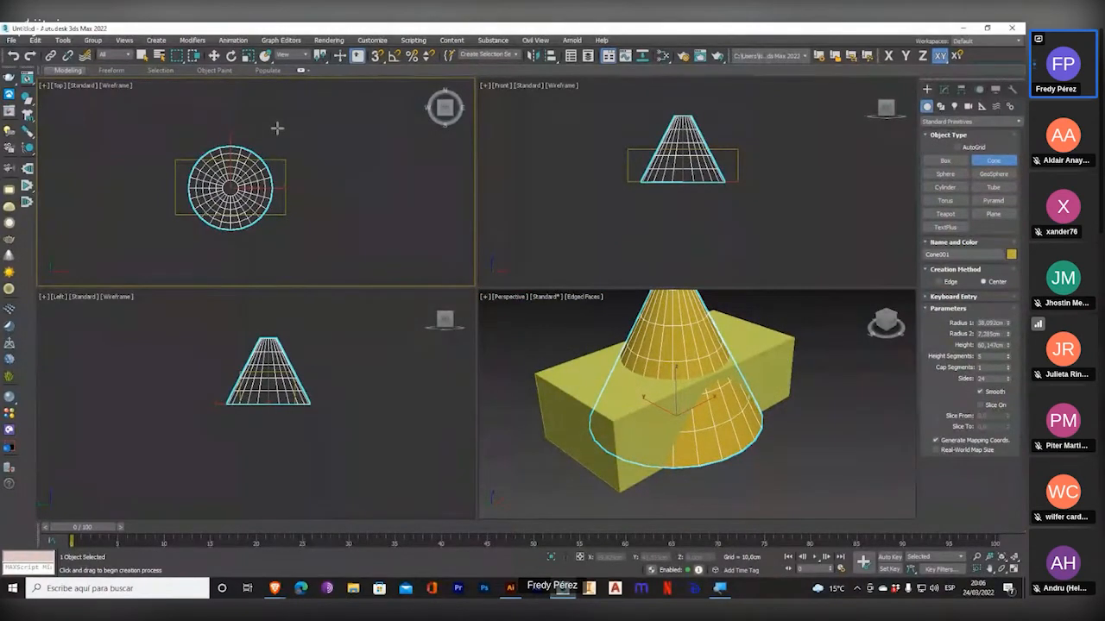
pyautogui.moveTo(638, 344); pyautogui.dragTo(643, 374, button='middle')
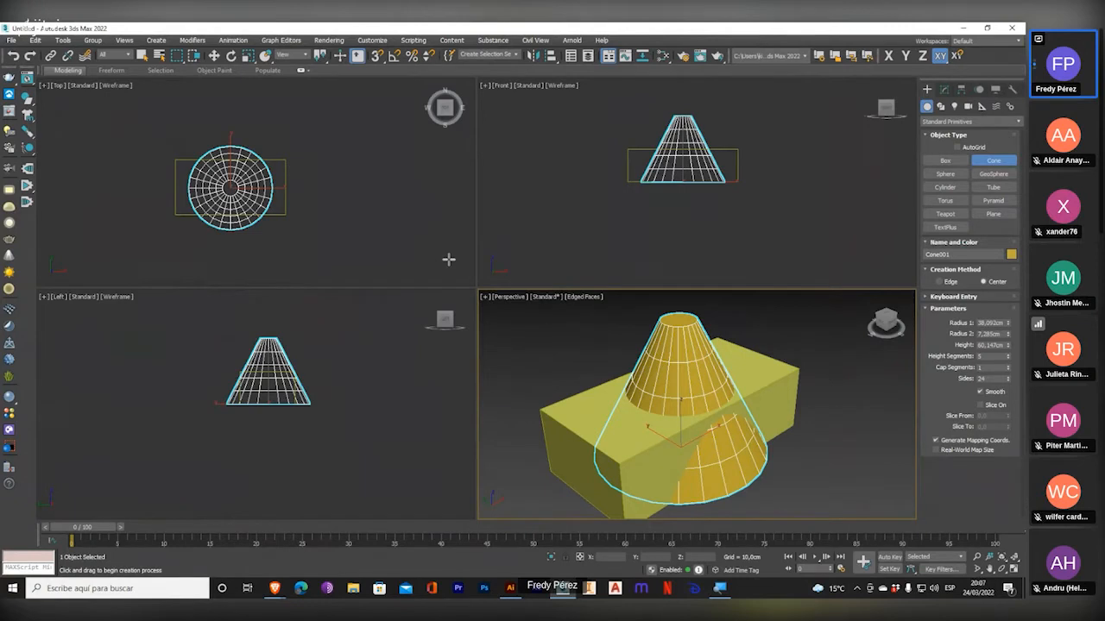
pyautogui.moveTo(329, 232); pyautogui.dragTo(317, 233, button='middle')
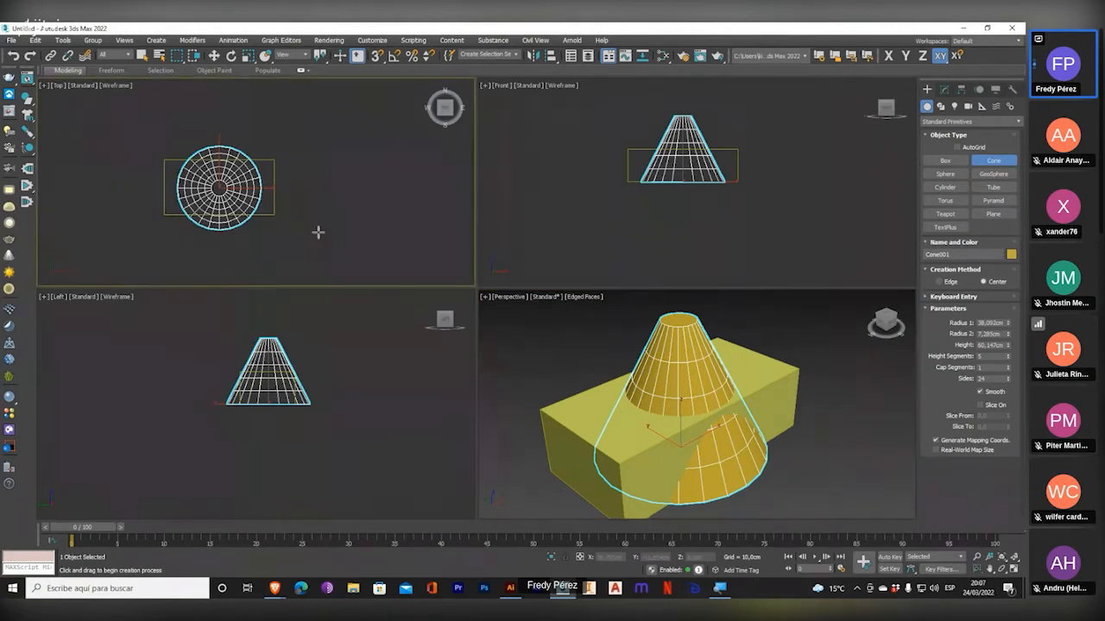
pyautogui.press('Delete')
# Create a cone at the middle of the box in the Front viewport, with radii of about 8 and 2.7 cm and height about 29 cm.
pyautogui.moveTo(681, 225); pyautogui.dragTo(676, 233, button='middle')
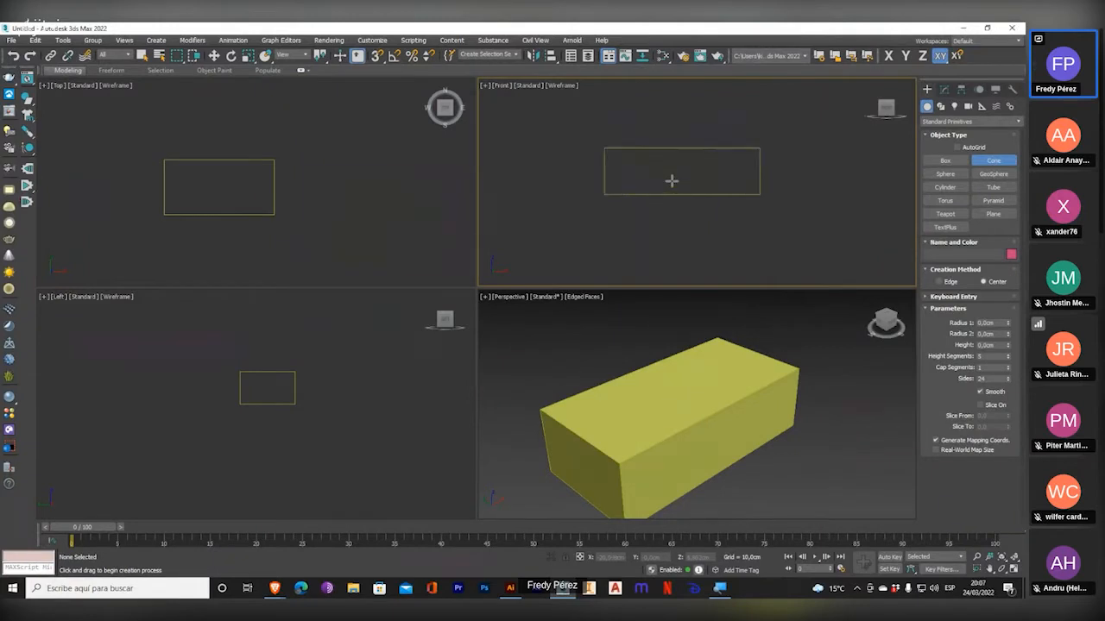
pyautogui.scroll(4, 672, 178)
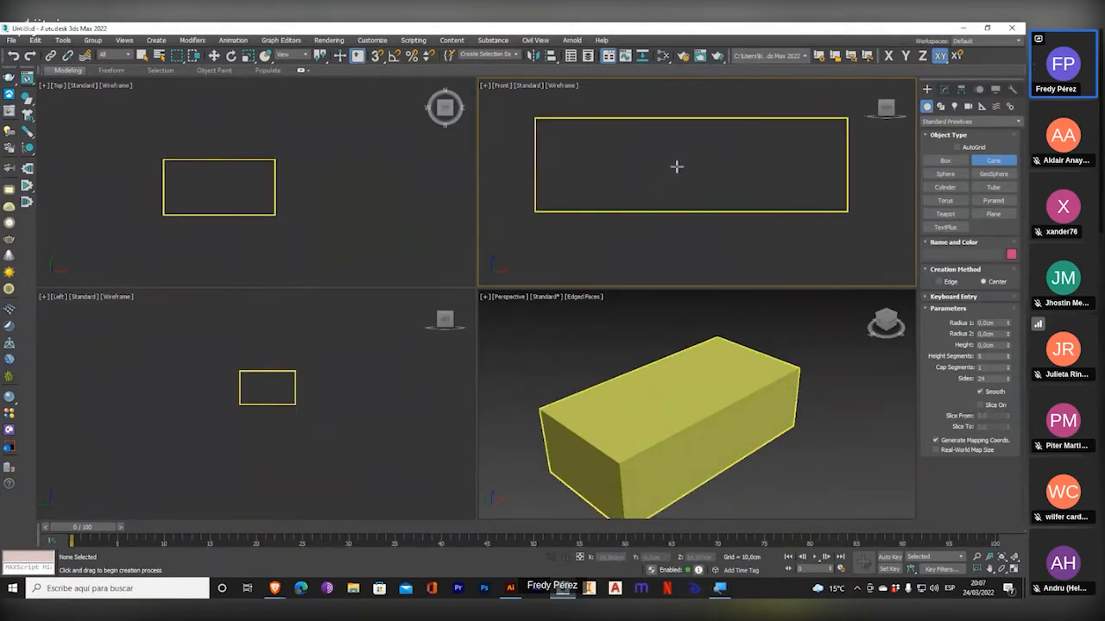
pyautogui.click(679, 169)
pyautogui.moveTo(676, 172); pyautogui.dragTo(699, 160)
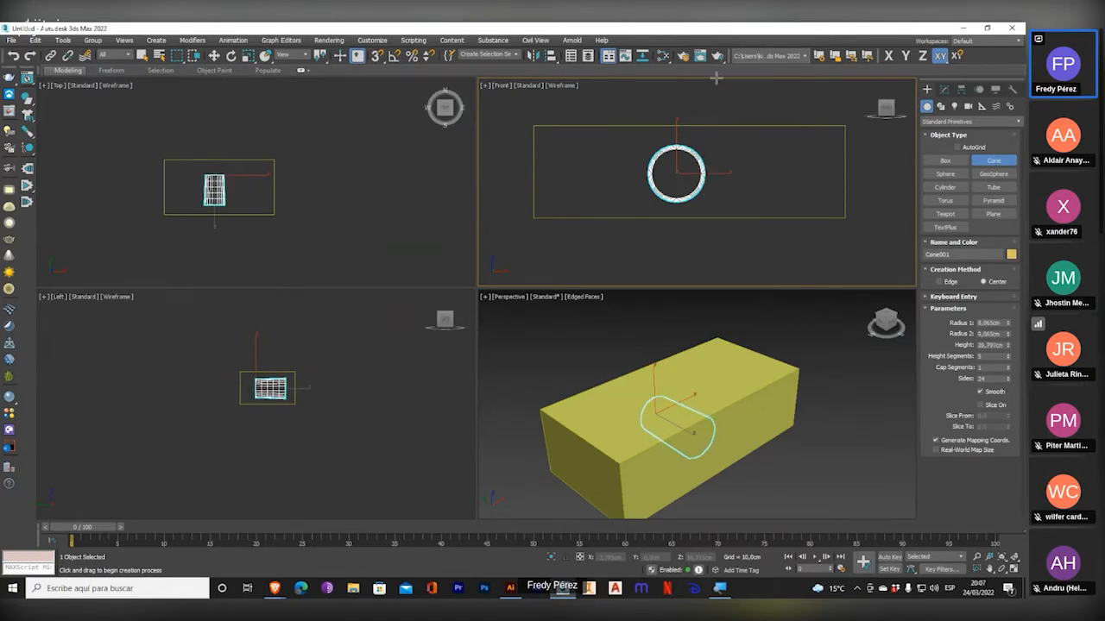
pyautogui.click(715, 78)
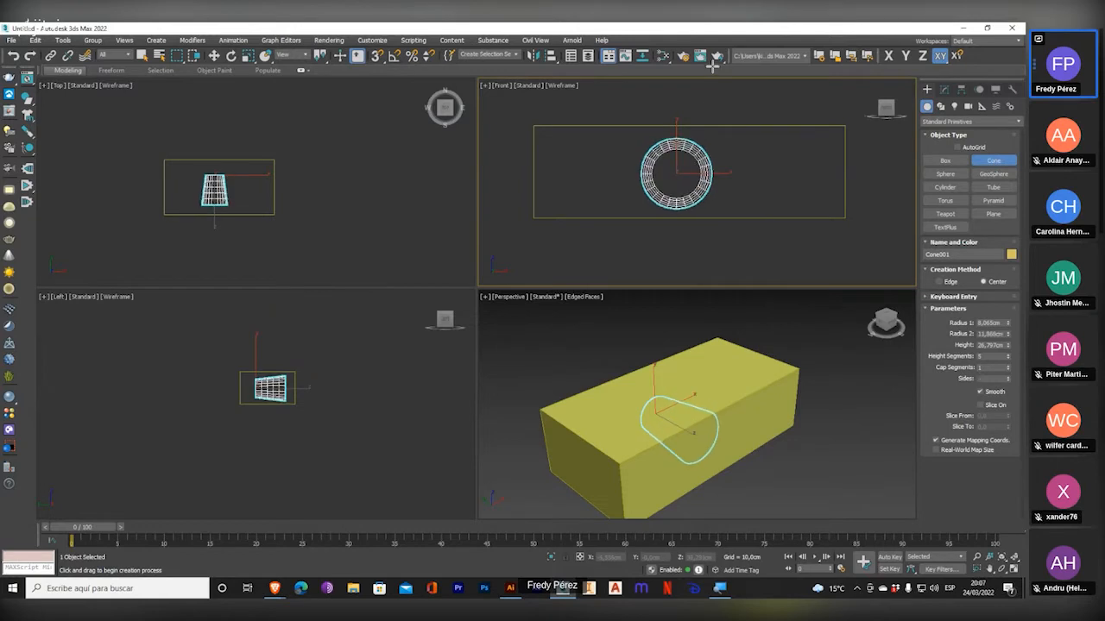
pyautogui.click(712, 93)
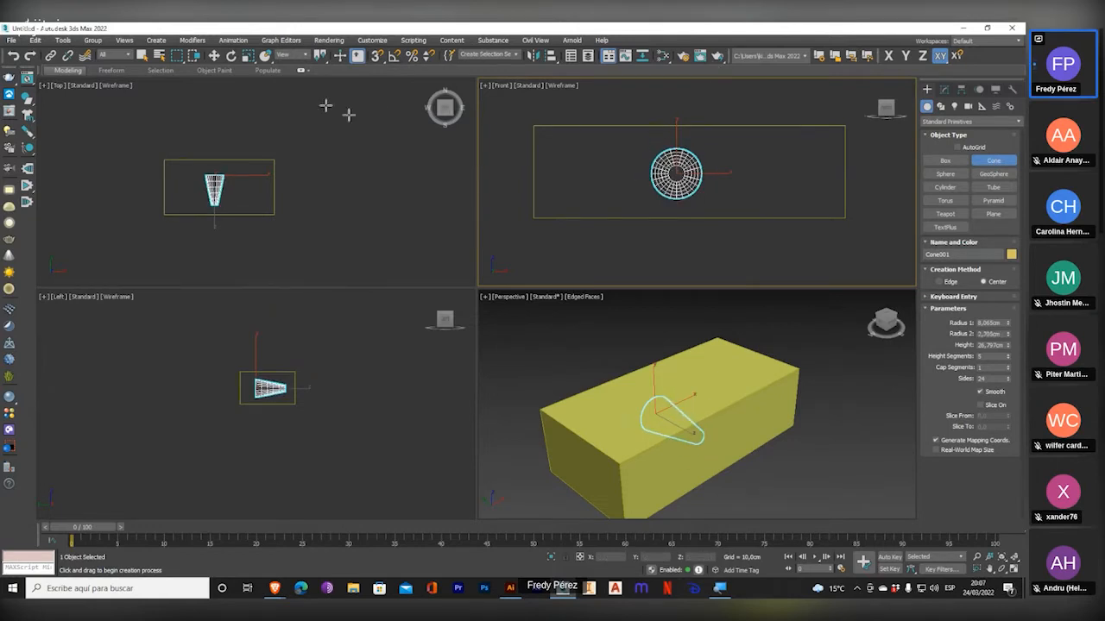
# Move the cone along the Y axis until it projects from the box's front face.
pyautogui.click(214, 55)
pyautogui.rightClick(228, 187)
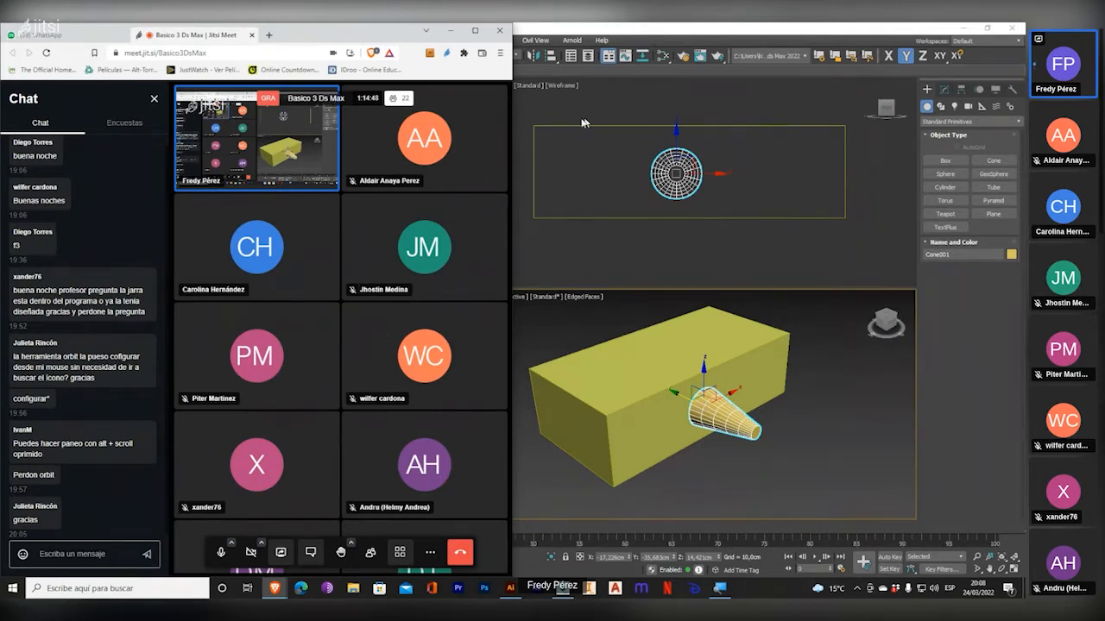
pyautogui.click(682, 31)
# Create a second, pointed cone on the box in the Left viewport, with base radius about 6.6 cm, tip radius 0 and height about 23 cm.
pyautogui.moveTo(699, 390); pyautogui.dragTo(677, 377, button='middle')
pyautogui.scroll(5, 677, 376)
pyautogui.scroll(-3, 678, 376)
pyautogui.moveTo(658, 178)
pyautogui.mouseDown(button='middle')
pyautogui.moveTo(620, 200)
pyautogui.moveTo(673, 174)
pyautogui.mouseUp(button='middle')
pyautogui.scroll(2, 612, 185)
pyautogui.scroll(-4, 662, 406)
pyautogui.moveTo(334, 385)
pyautogui.mouseDown(button='middle')
pyautogui.moveTo(362, 377)
pyautogui.moveTo(326, 379)
pyautogui.mouseUp(button='middle')
pyautogui.click(994, 160)
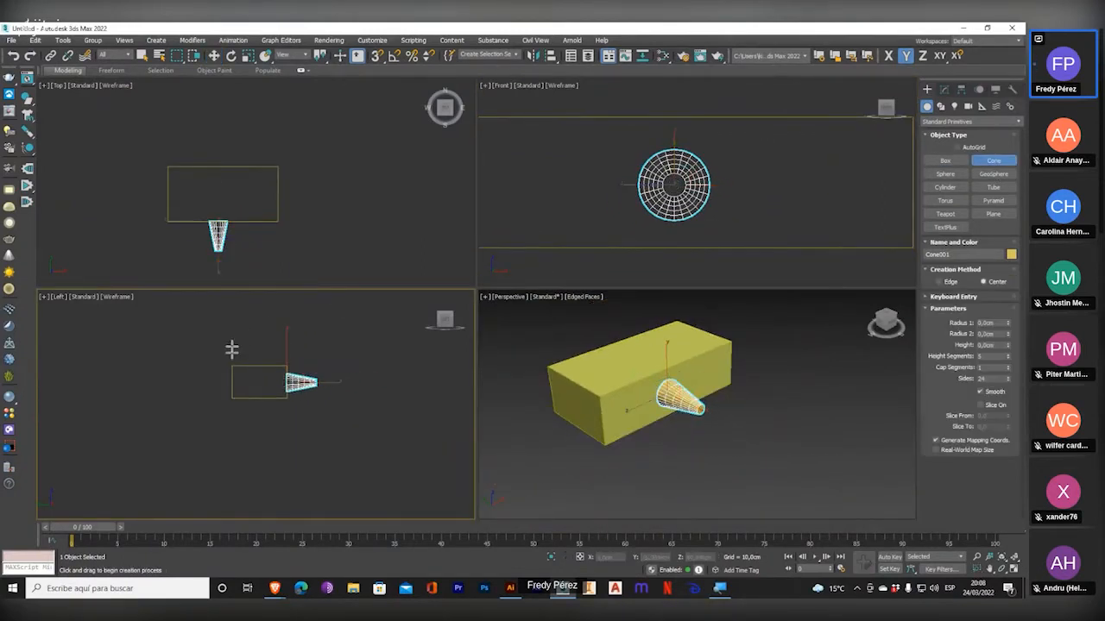
pyautogui.moveTo(258, 383); pyautogui.dragTo(262, 380)
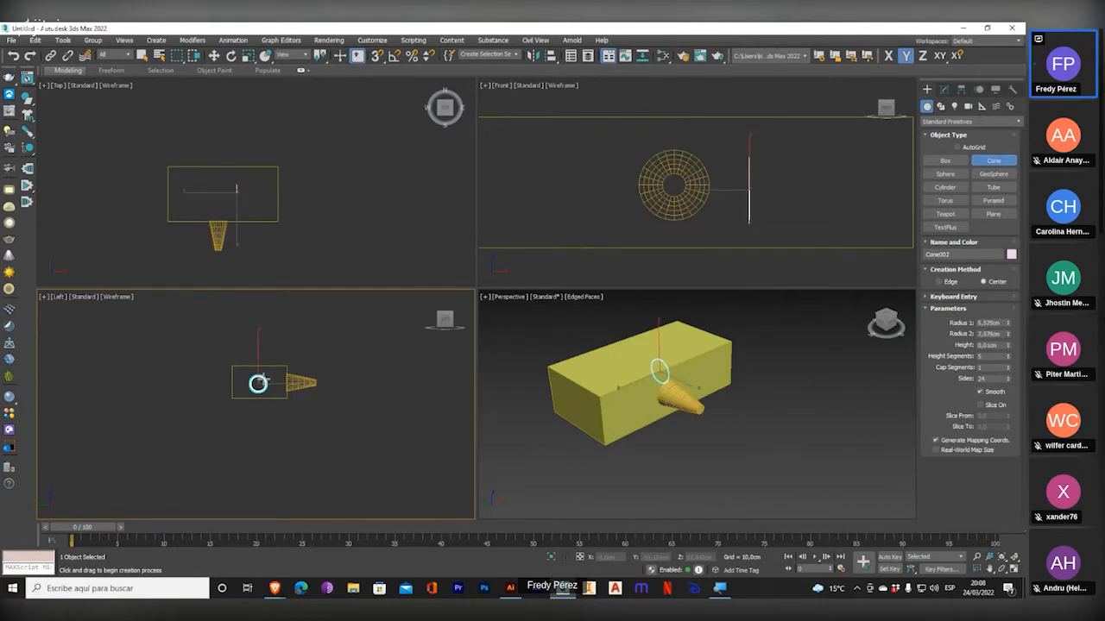
pyautogui.click(265, 353)
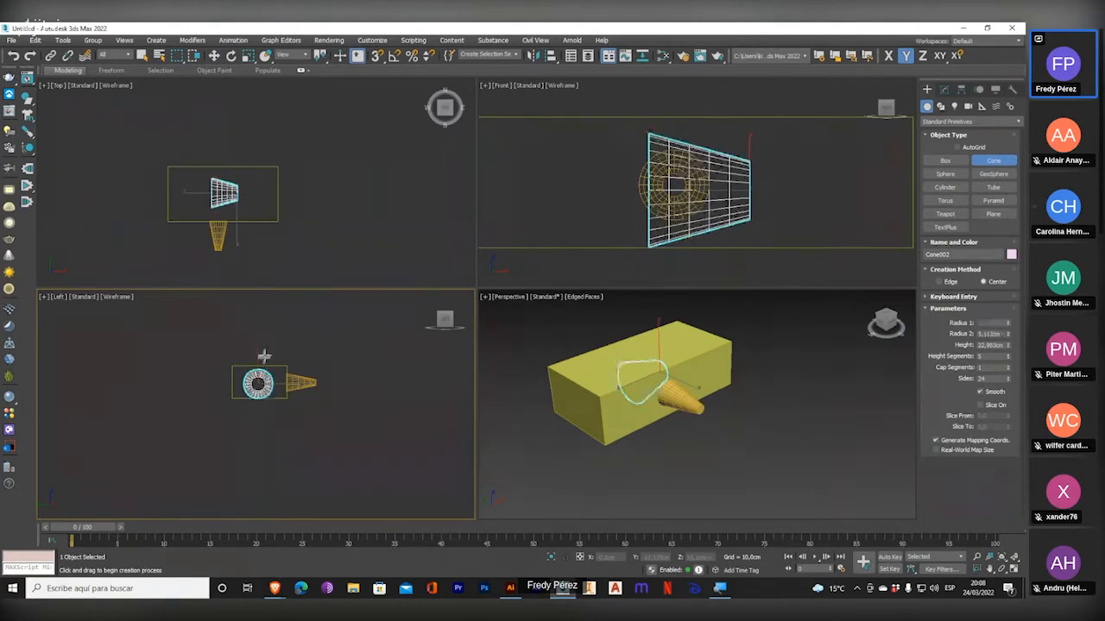
pyautogui.click(267, 360)
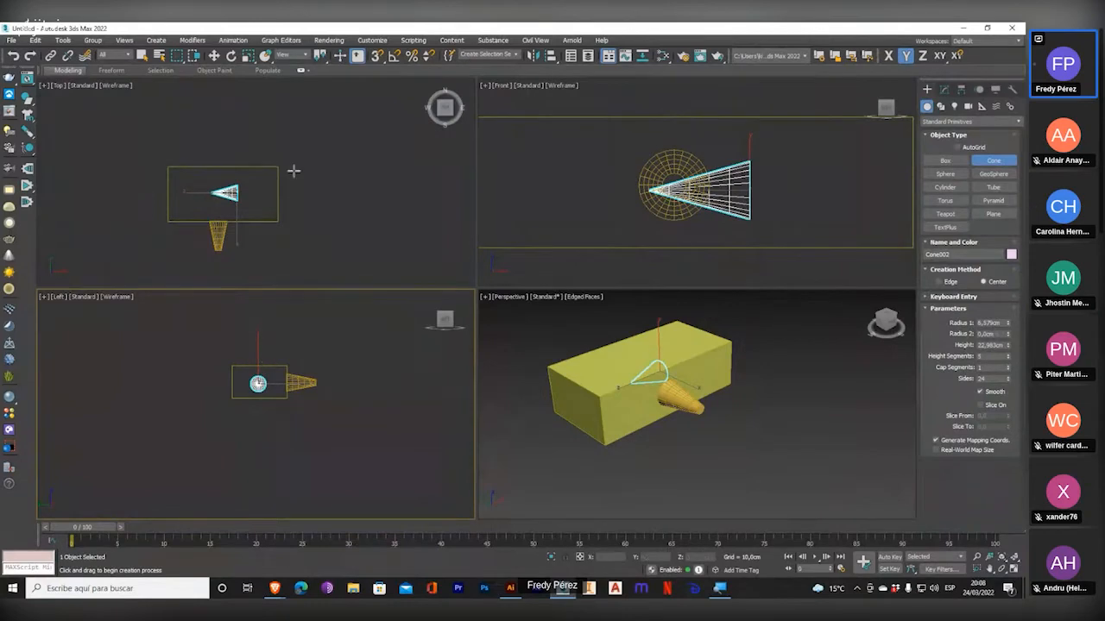
# Move the pointed cone along the X axis until it projects from the box's end face.
pyautogui.click(214, 55)
pyautogui.click(249, 206)
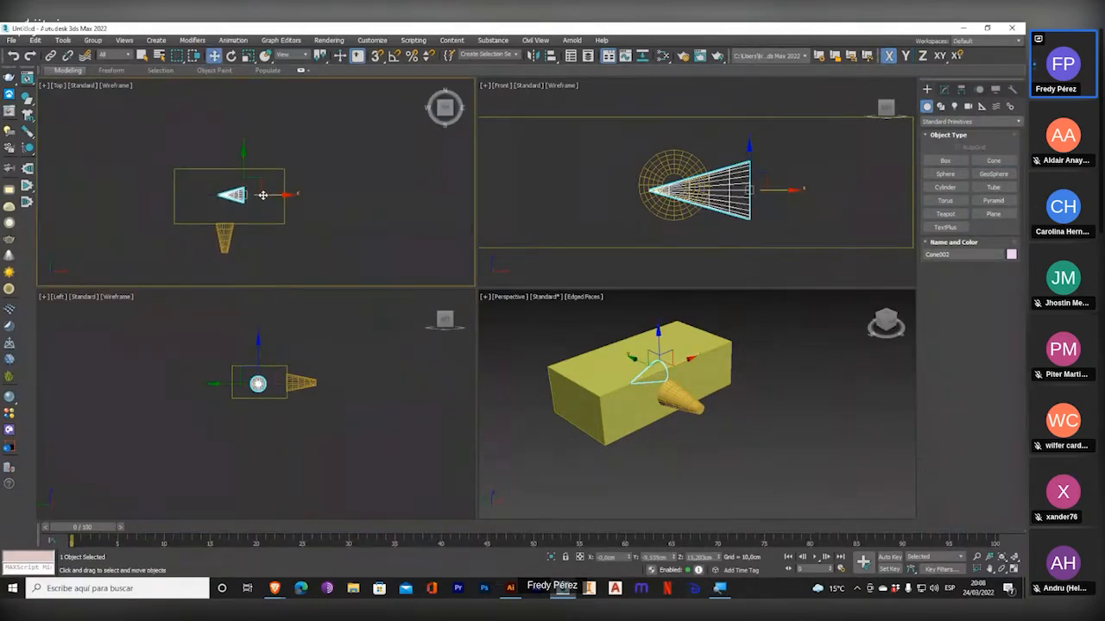
pyautogui.moveTo(259, 196); pyautogui.dragTo(192, 196)
pyautogui.moveTo(678, 372); pyautogui.dragTo(660, 369, button='middle')
pyautogui.scroll(4, 660, 369)
pyautogui.scroll(-3, 656, 421)
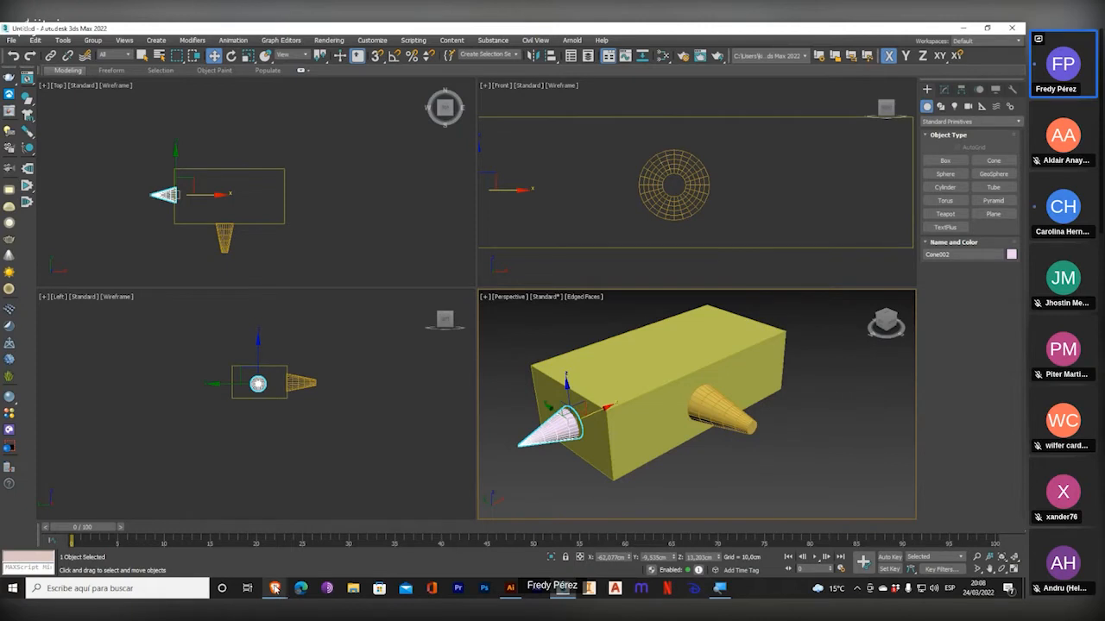
# Delete the box and both cones so the scene is empty.
pyautogui.moveTo(274, 588)
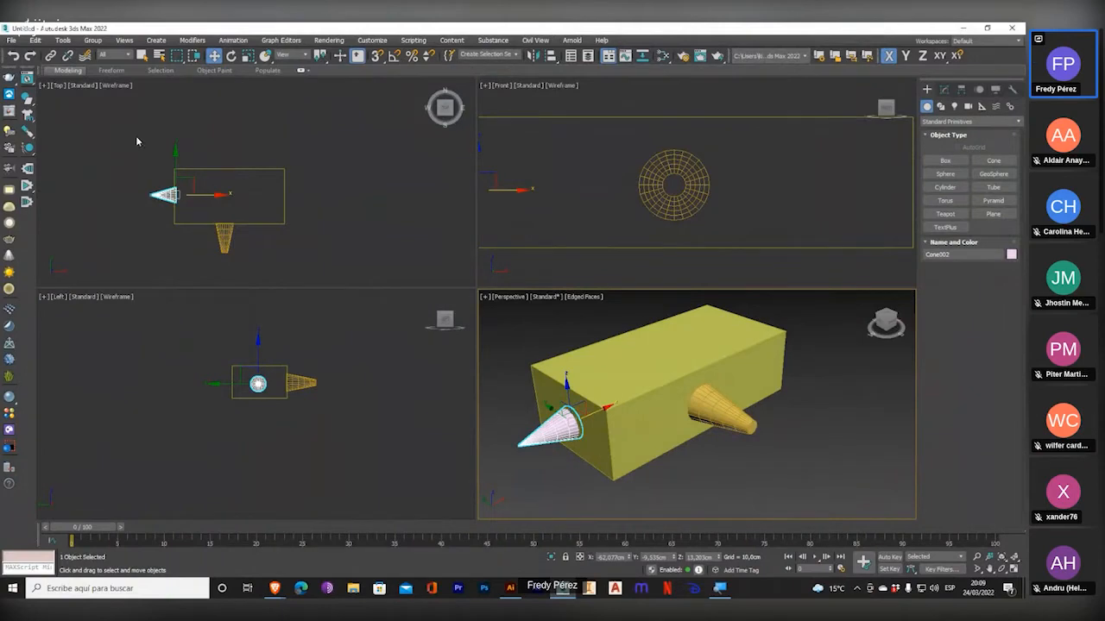
pyautogui.moveTo(126, 139); pyautogui.dragTo(396, 277)
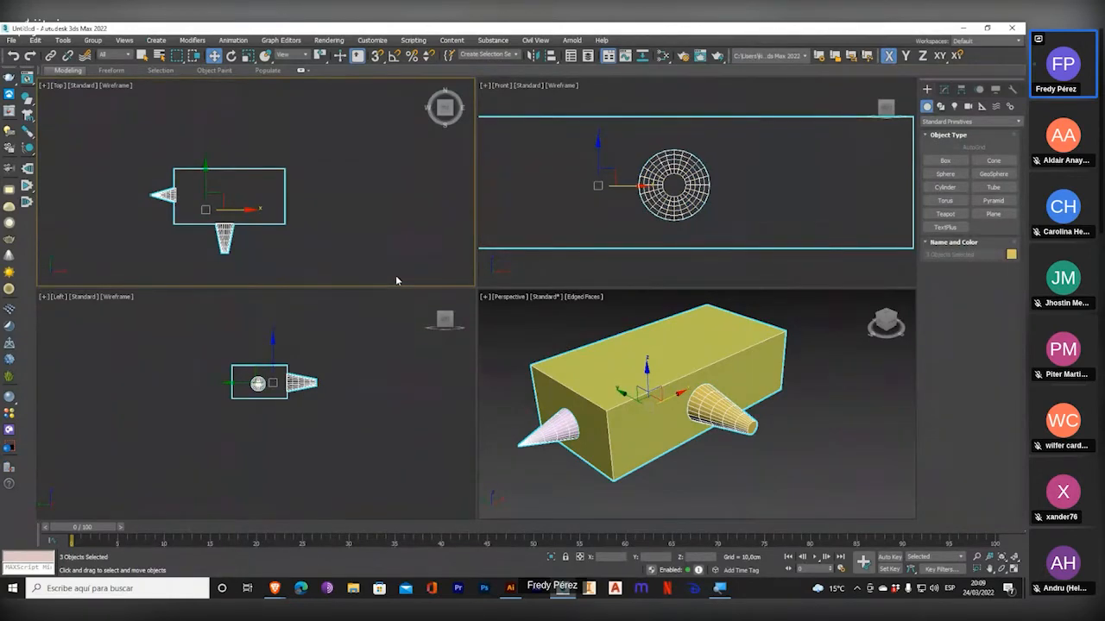
pyautogui.press('Delete')
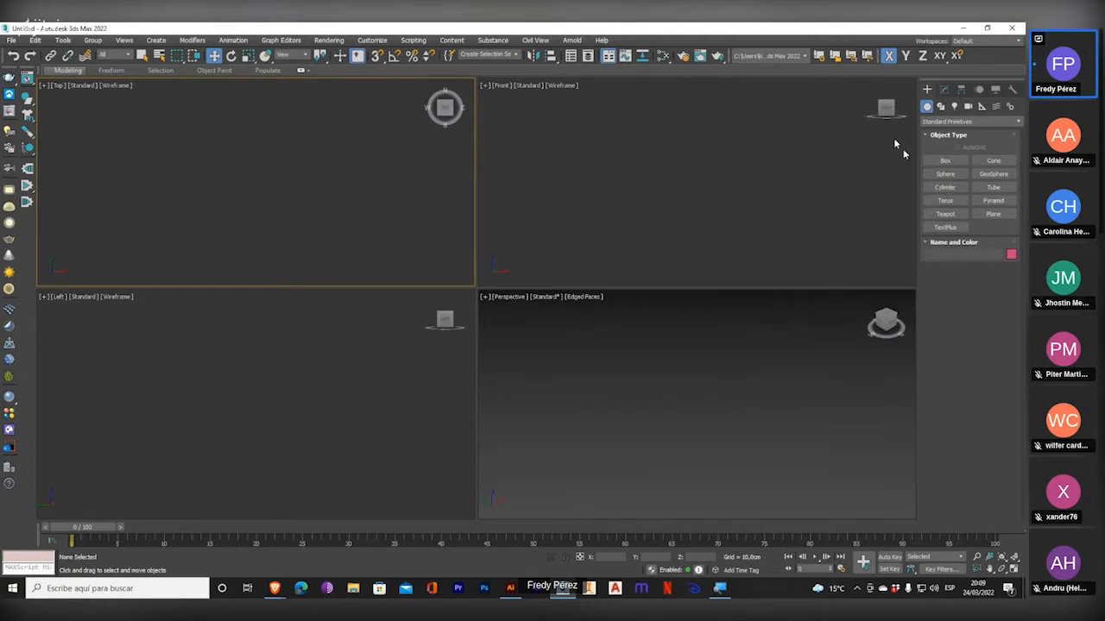
# Create a flat box in the Top viewport, about 129 cm long, 200 cm wide and 5.9 cm high.
pyautogui.click(939, 162)
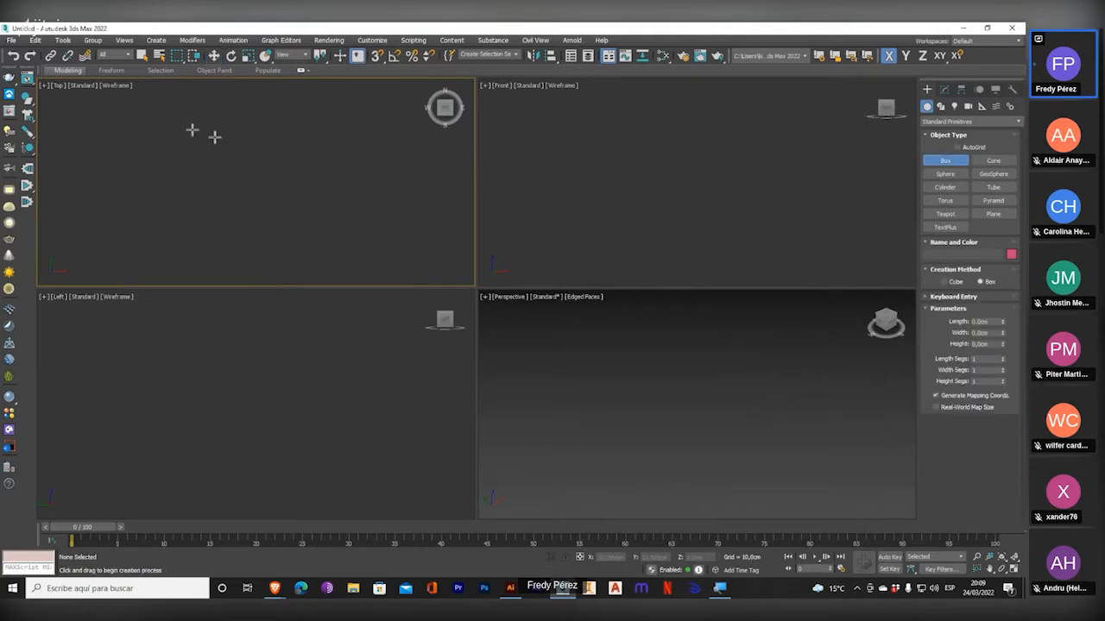
pyautogui.moveTo(121, 121); pyautogui.dragTo(380, 224)
pyautogui.moveTo(424, 272); pyautogui.dragTo(339, 262)
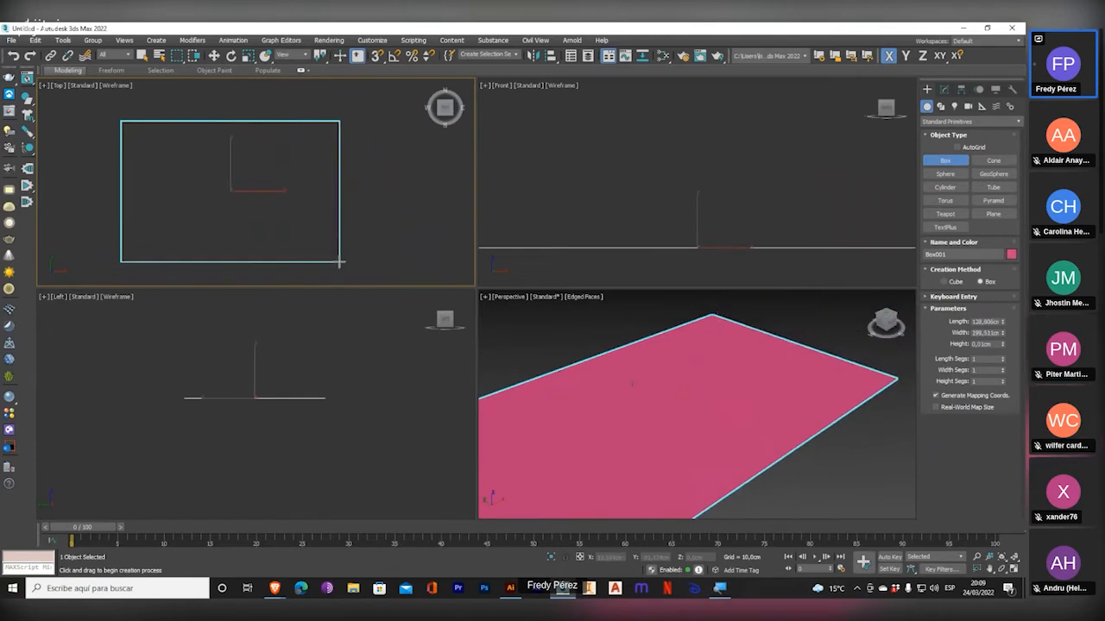
pyautogui.click(332, 251)
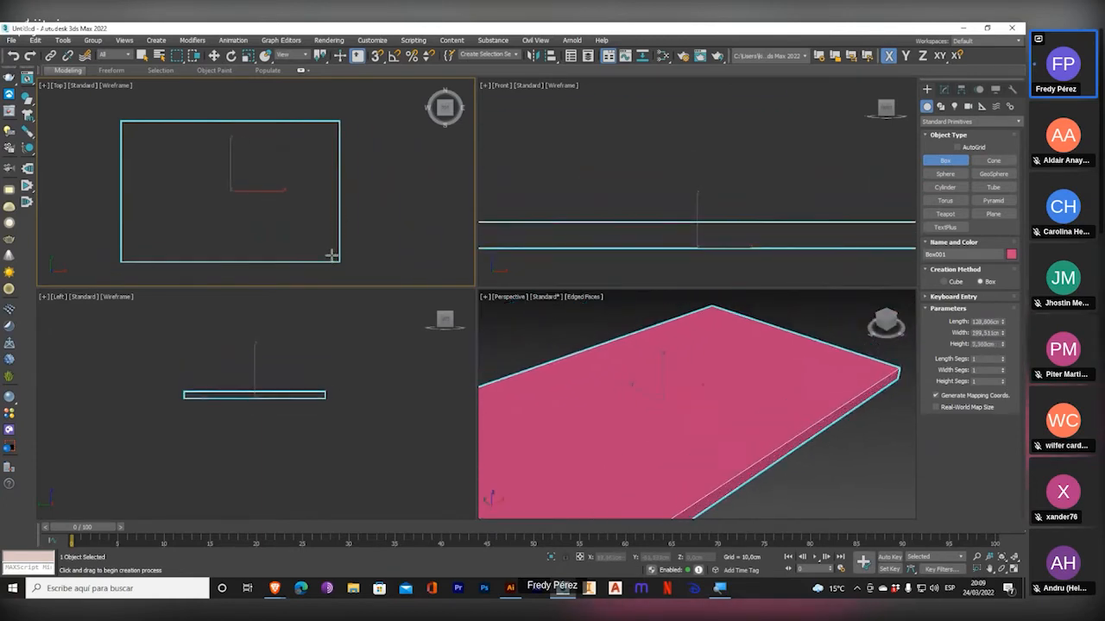
pyautogui.scroll(-5, 705, 316)
pyautogui.moveTo(693, 360); pyautogui.dragTo(680, 403, button='middle')
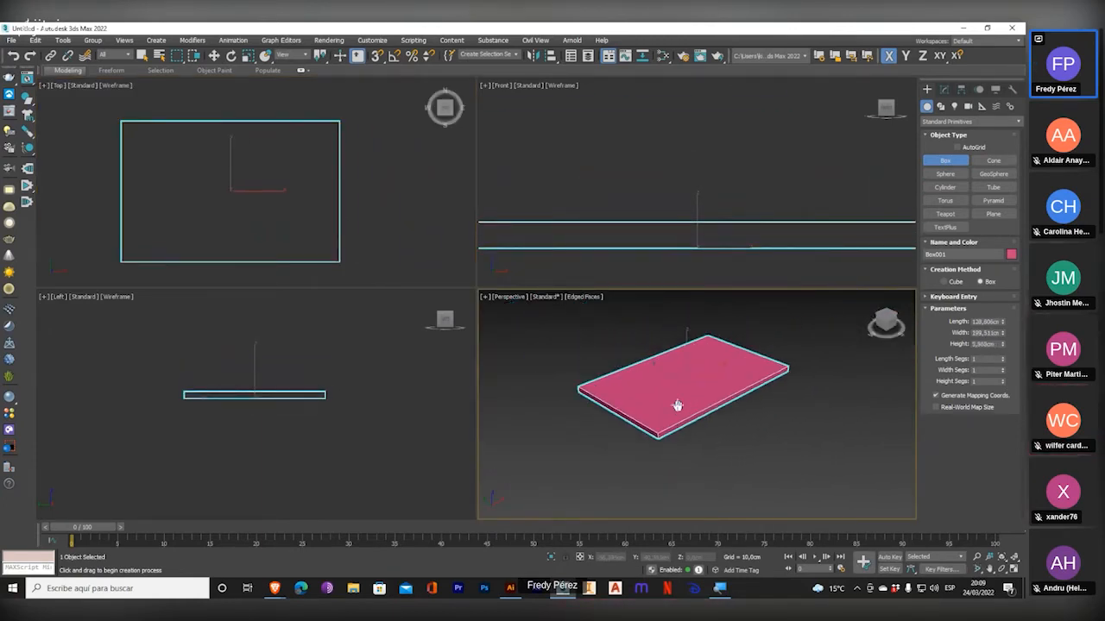
# Create an upright box beside the flat one in the Front viewport, about 227 cm long, 104 cm wide and 7.6 cm high.
pyautogui.scroll(-2, 590, 233)
pyautogui.scroll(-4, 590, 234)
pyautogui.moveTo(692, 222); pyautogui.dragTo(618, 228, button='middle')
pyautogui.moveTo(646, 238); pyautogui.dragTo(723, 66)
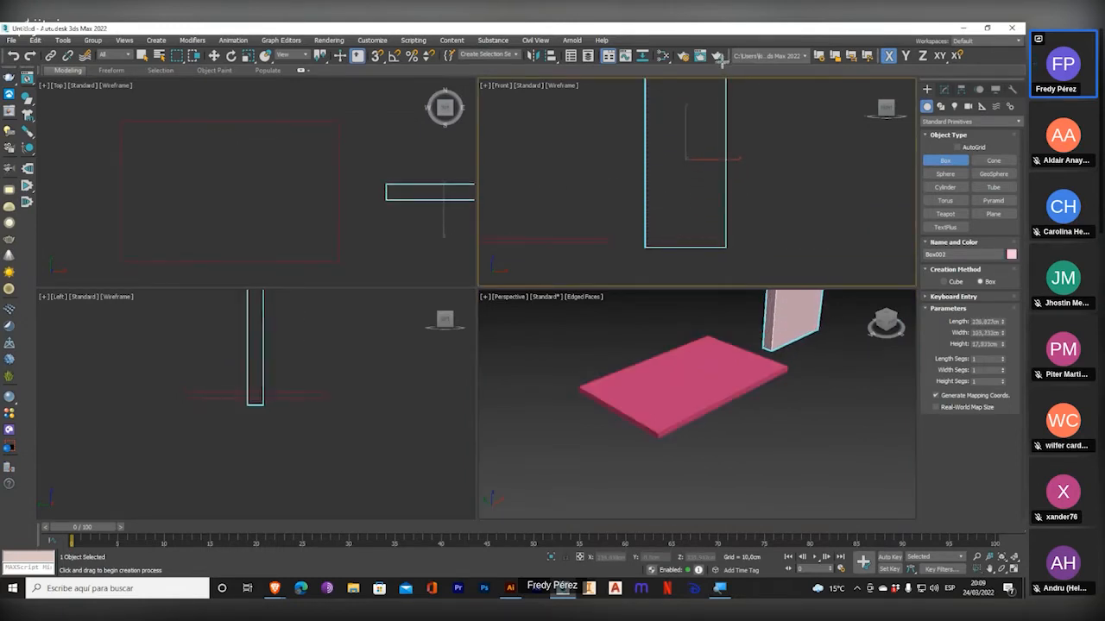
pyautogui.click(706, 372)
pyautogui.moveTo(703, 377); pyautogui.dragTo(661, 476, button='middle')
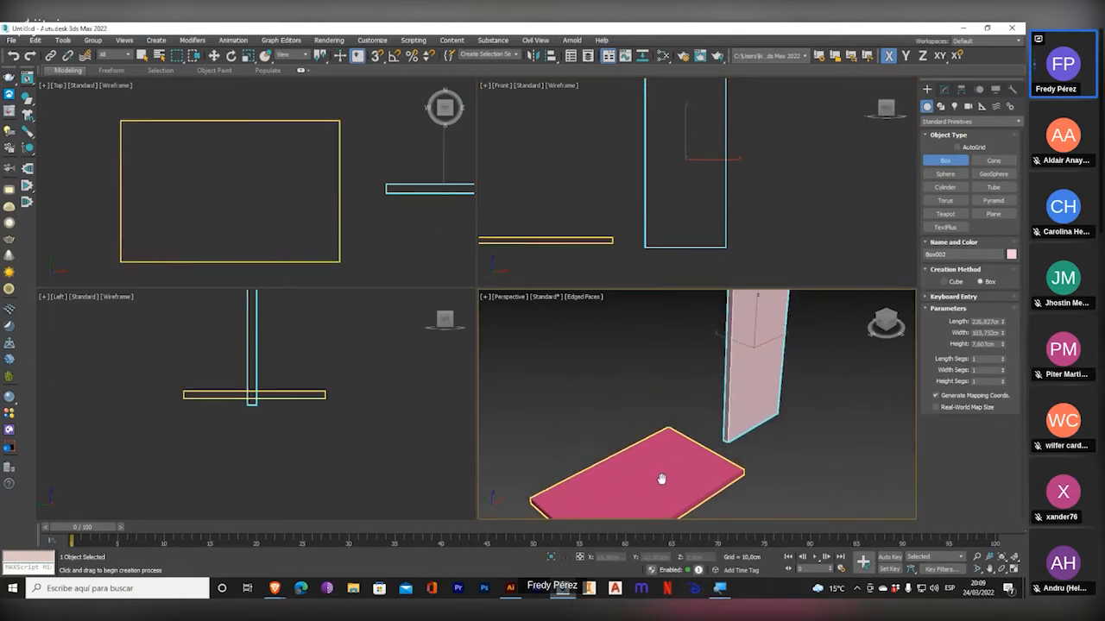
pyautogui.scroll(-3, 678, 427)
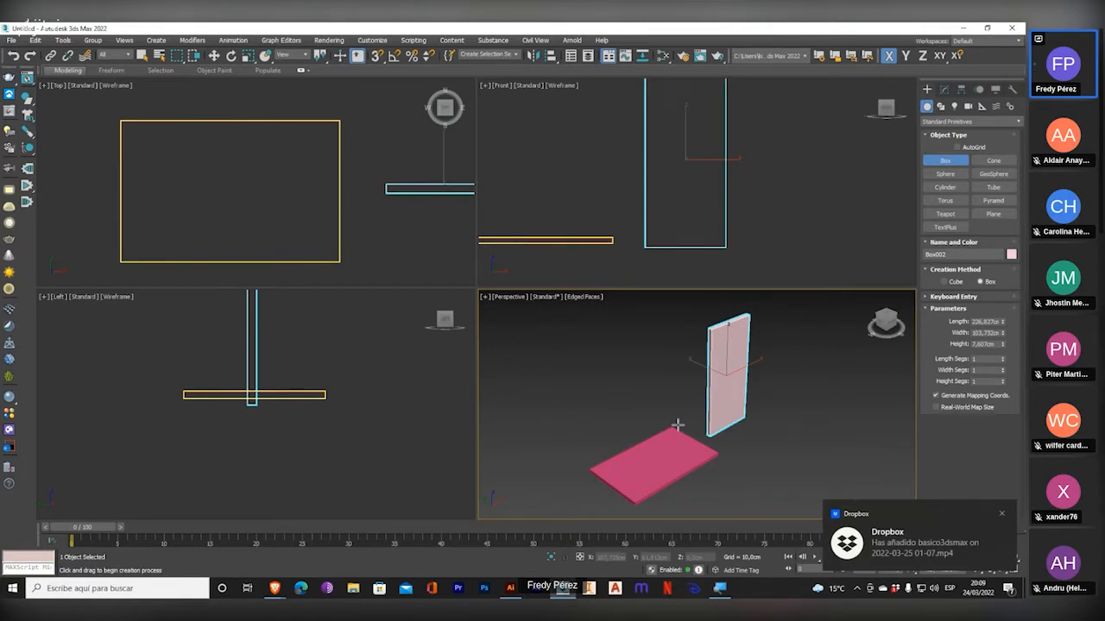
# Select the flat box, maximize the Perspective viewport and increase the box's height to about 31 cm.
pyautogui.rightClick(304, 261)
pyautogui.click(305, 262)
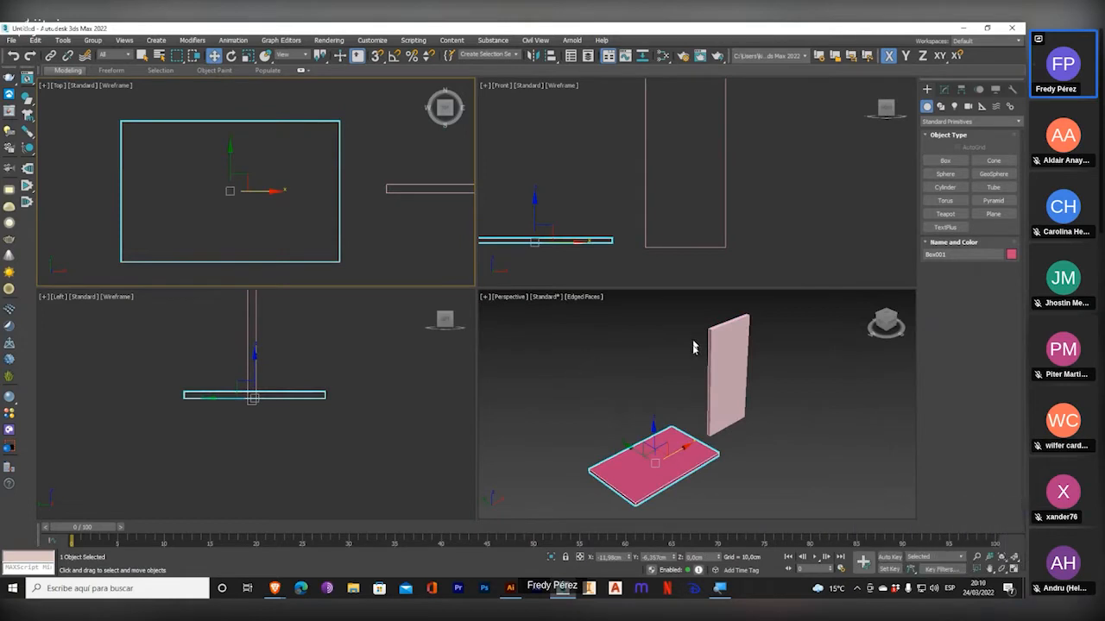
pyautogui.moveTo(713, 422); pyautogui.dragTo(737, 390, button='middle')
pyautogui.click(1016, 570)
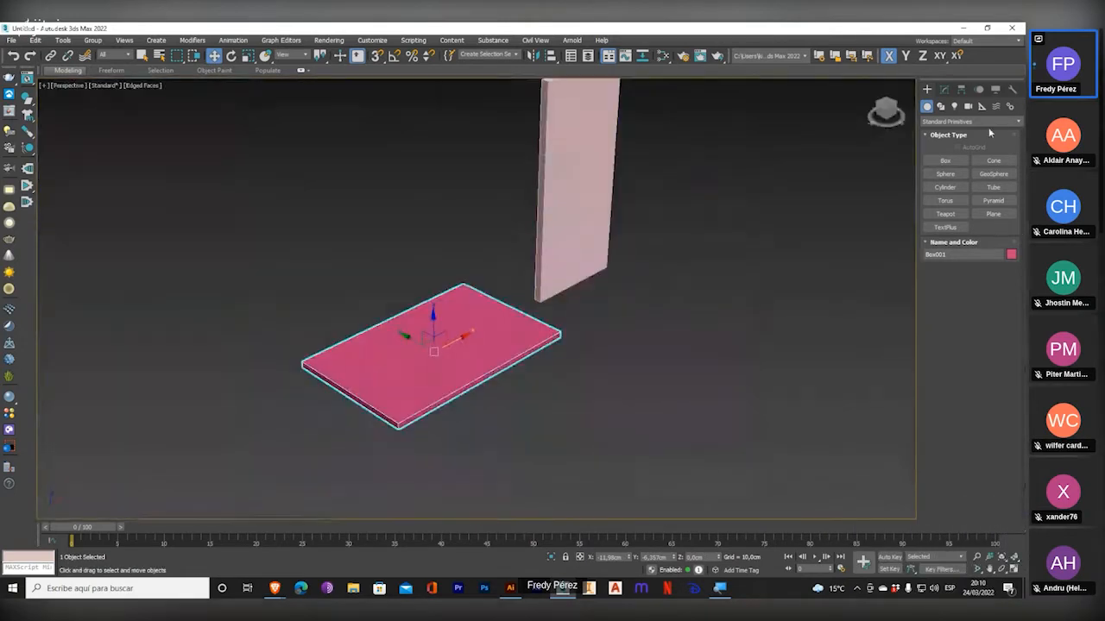
pyautogui.click(945, 90)
pyautogui.moveTo(636, 257); pyautogui.dragTo(547, 345, button='middle')
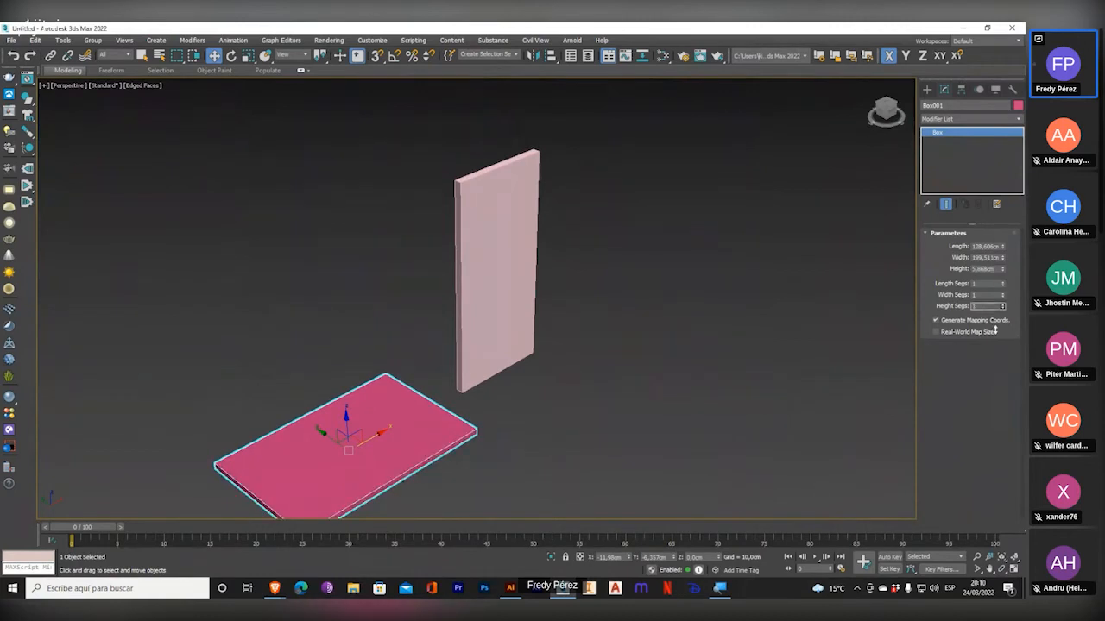
pyautogui.moveTo(1001, 271); pyautogui.dragTo(1000, 164)
pyautogui.moveTo(19, 375); pyautogui.dragTo(197, 48)
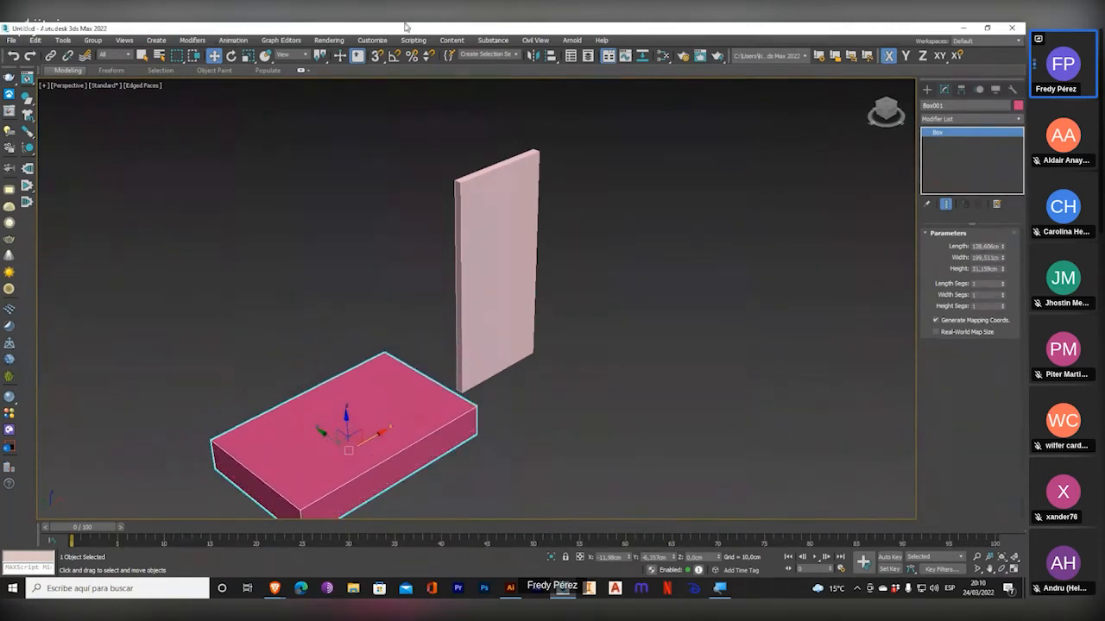
# Increase the upright box's height parameter to about 15.4 cm and restore the four-viewport layout.
pyautogui.click(483, 257)
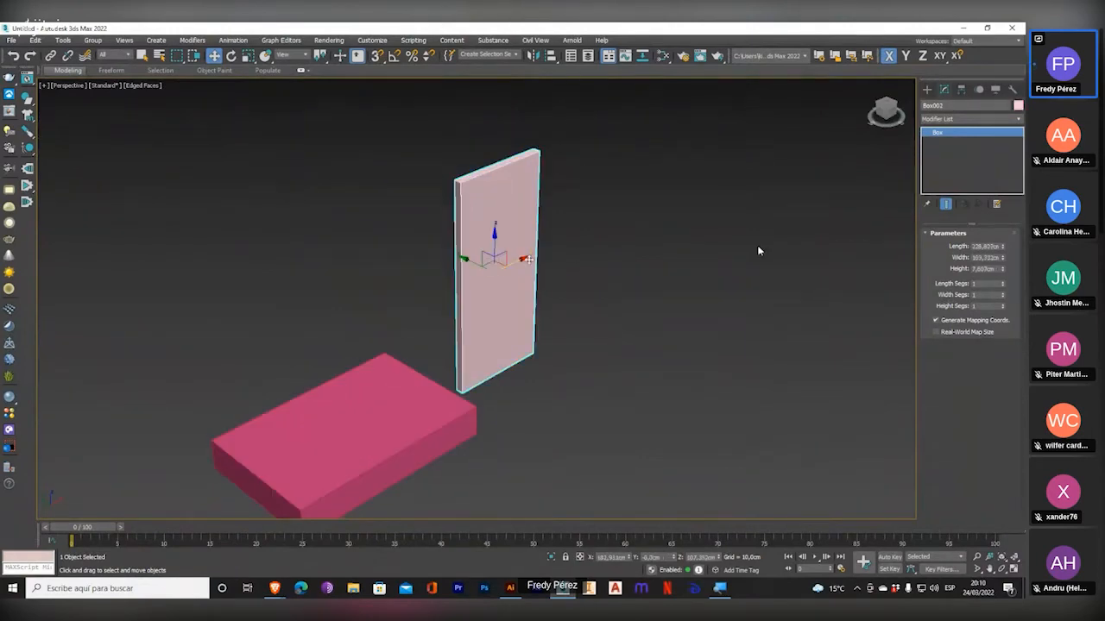
pyautogui.moveTo(1002, 268); pyautogui.dragTo(991, 239)
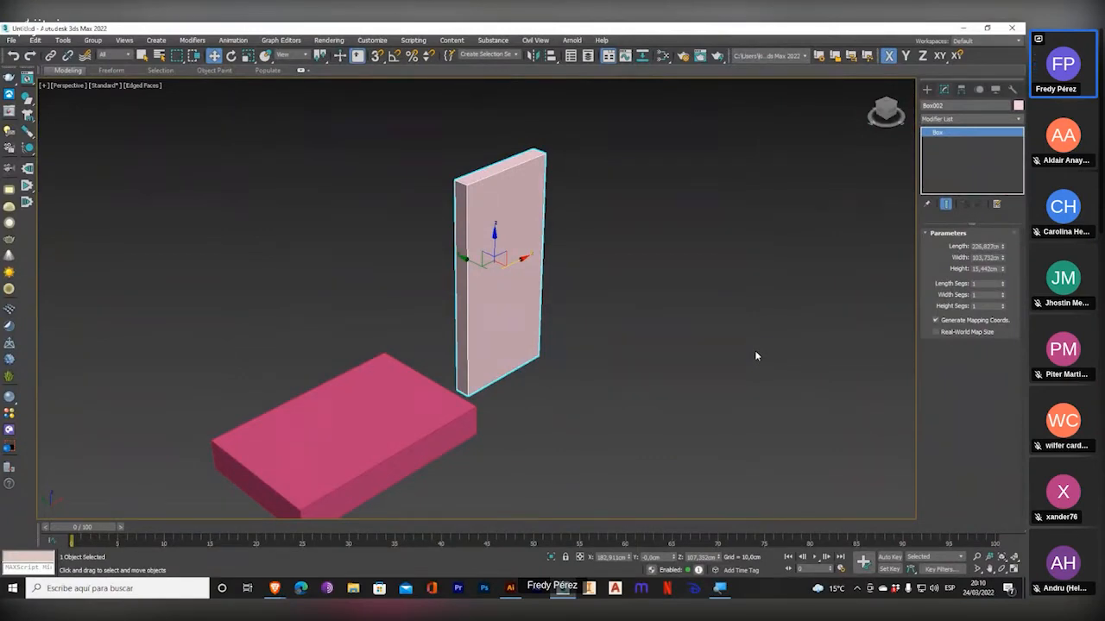
pyautogui.click(1016, 567)
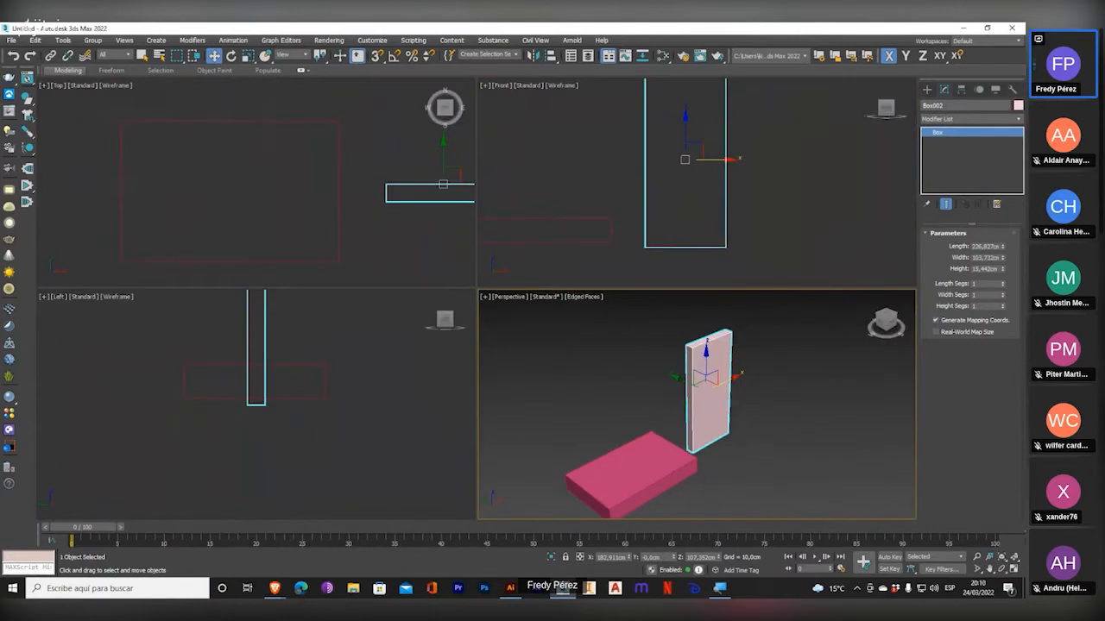
pyautogui.click(1014, 558)
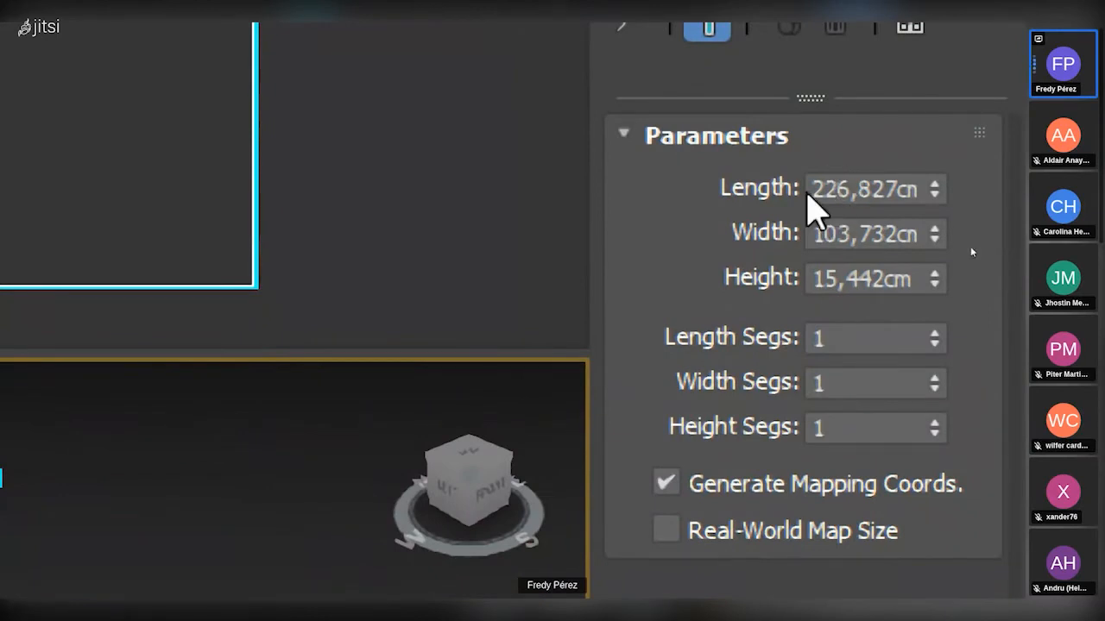
# Examine the unit suffix in the upright box's length, width and height values.
pyautogui.doubleClick(815, 191)
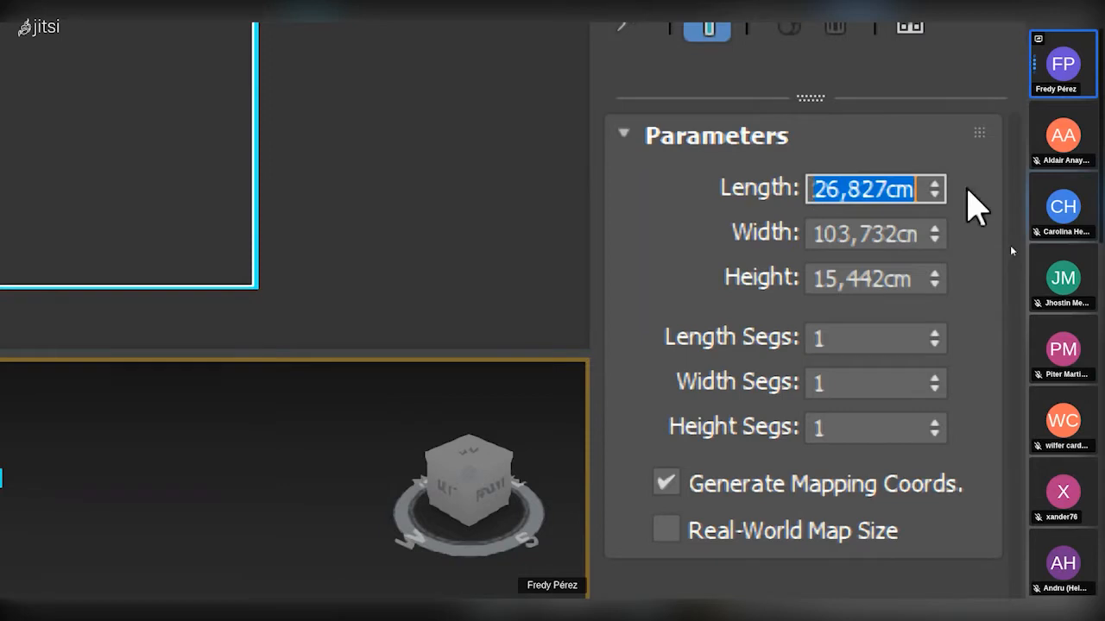
pyautogui.click(913, 190)
pyautogui.moveTo(915, 190); pyautogui.dragTo(894, 192)
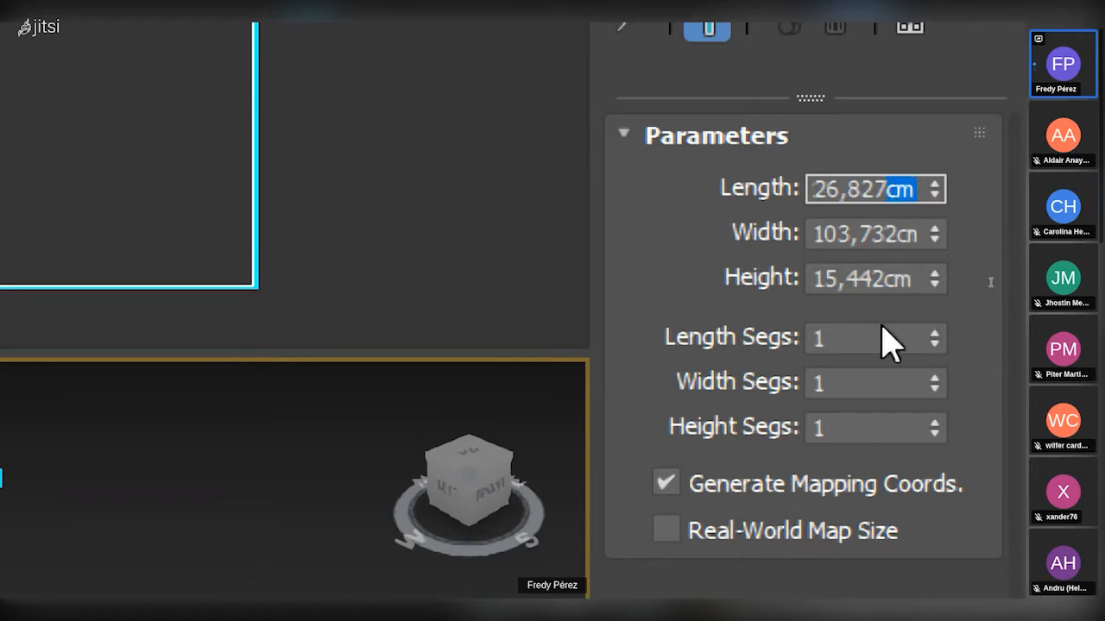
pyautogui.moveTo(896, 227); pyautogui.dragTo(970, 228)
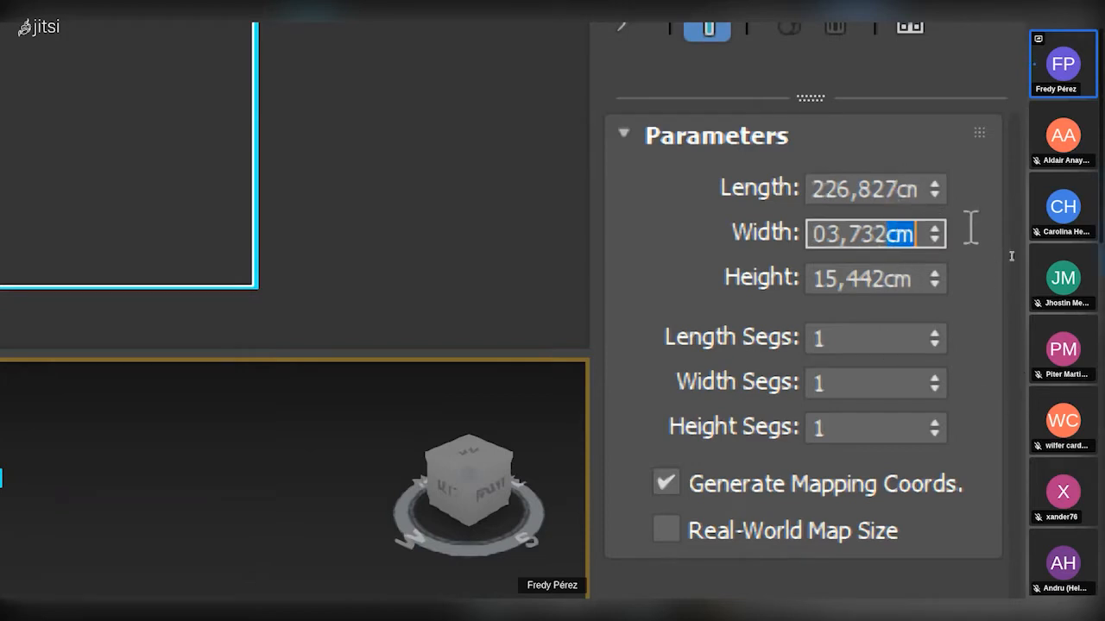
pyautogui.moveTo(888, 277); pyautogui.dragTo(913, 278)
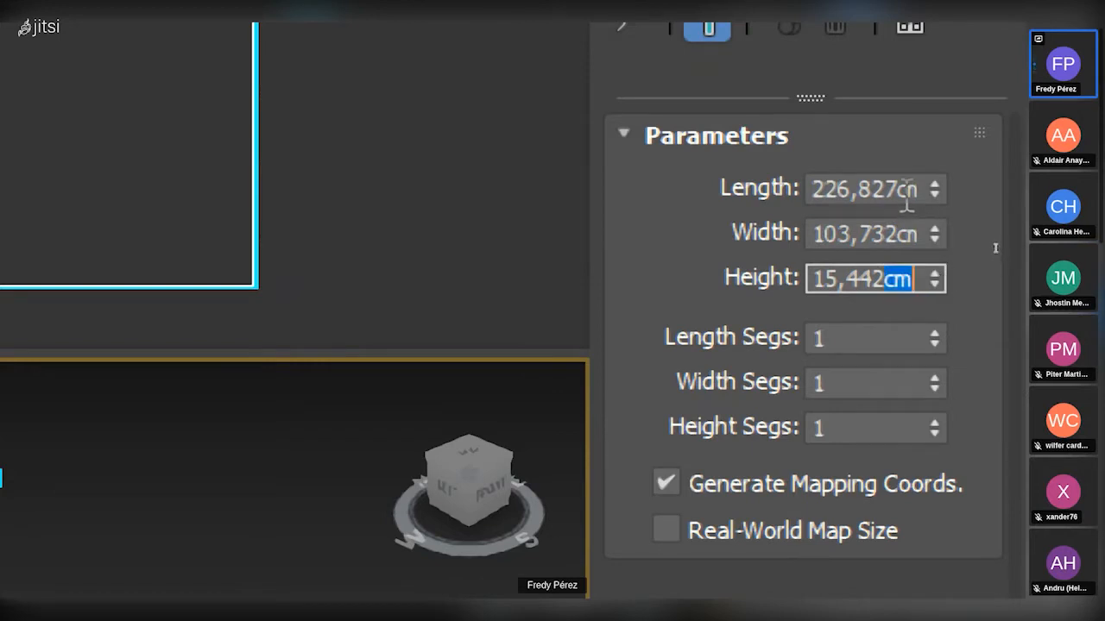
pyautogui.moveTo(903, 190); pyautogui.dragTo(730, 178)
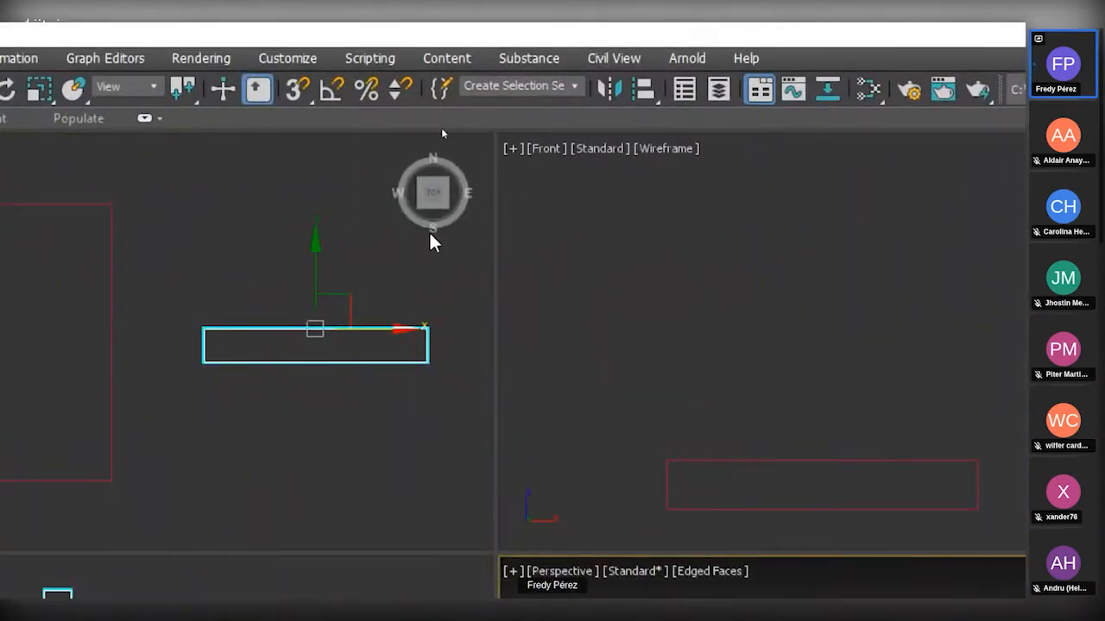
# Open the System Unit Setup dialog from Units Setup.
pyautogui.click(290, 62)
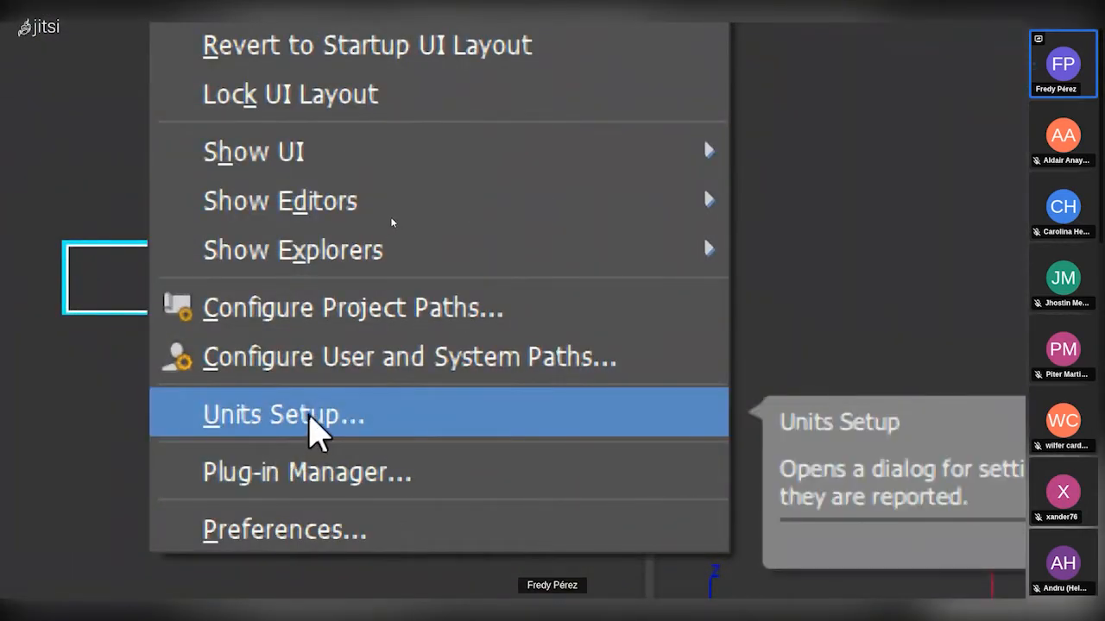
pyautogui.click(312, 423)
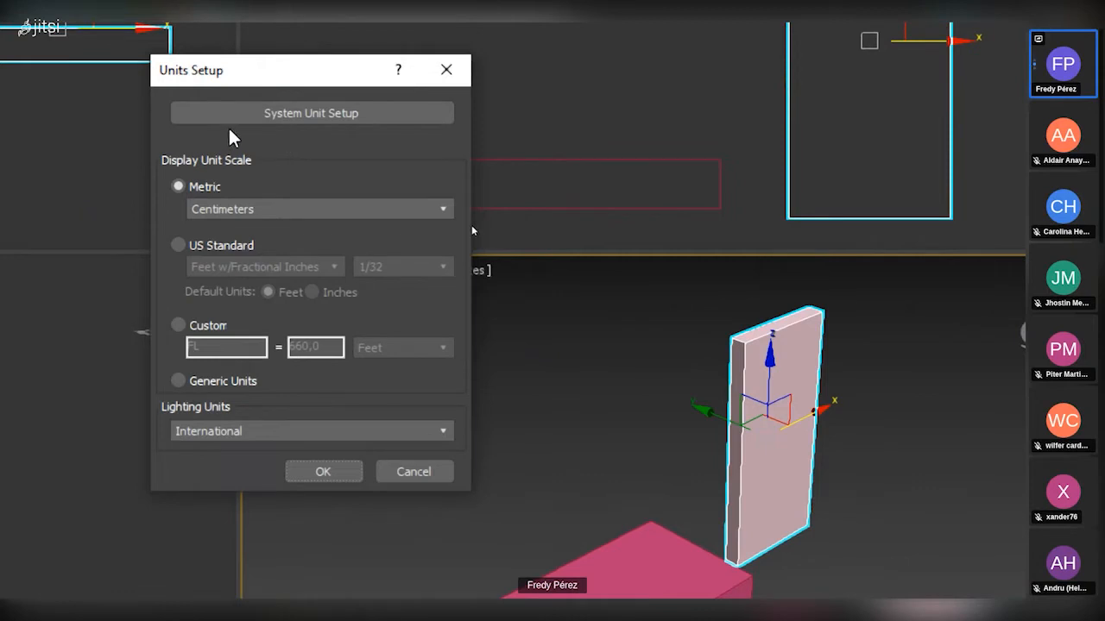
pyautogui.click(330, 118)
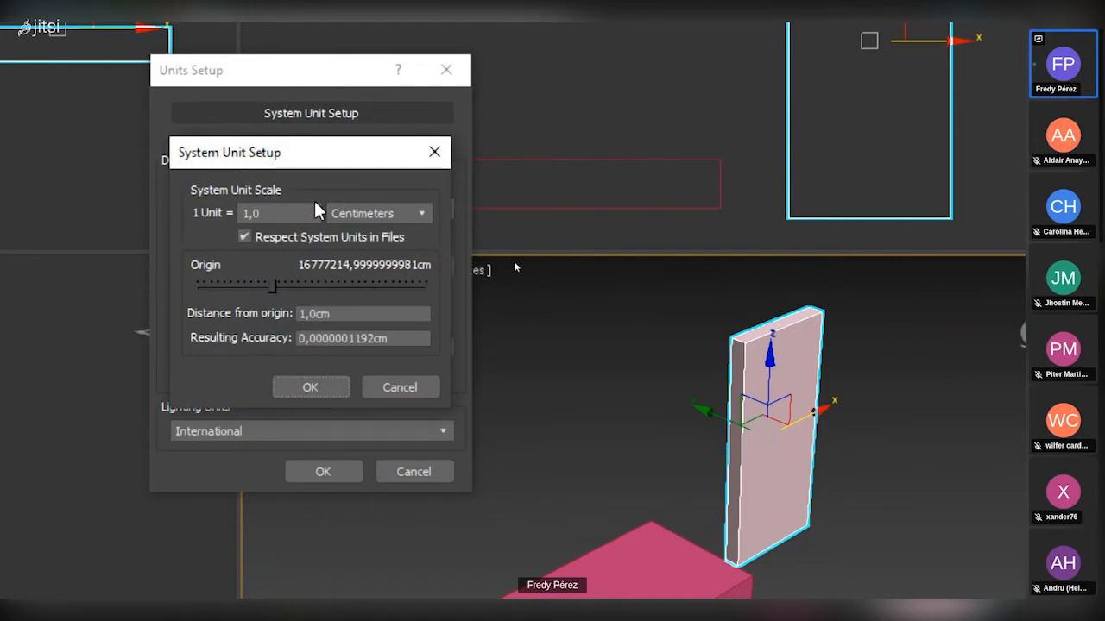
# Try Inches as the system unit scale, and restore it to Centimeters.
pyautogui.click(365, 214)
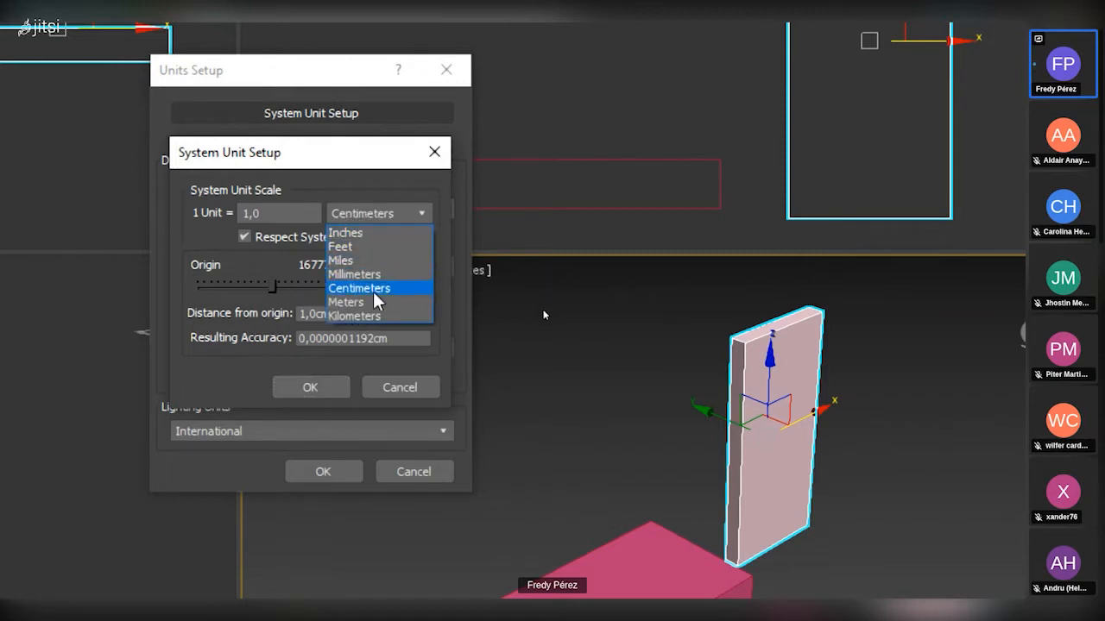
pyautogui.click(373, 233)
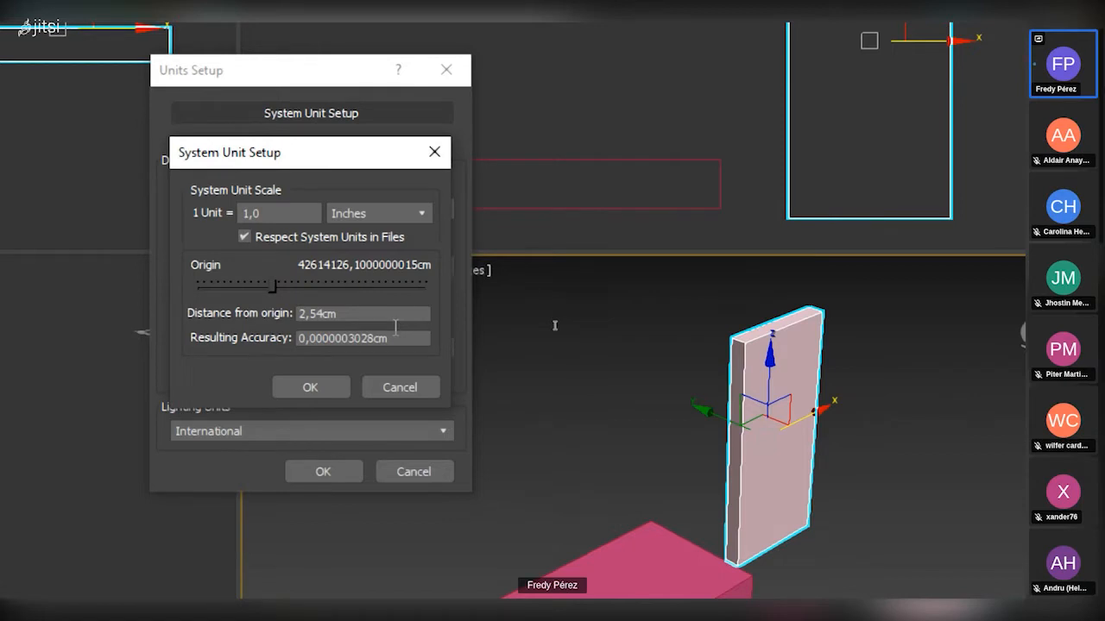
pyautogui.click(378, 215)
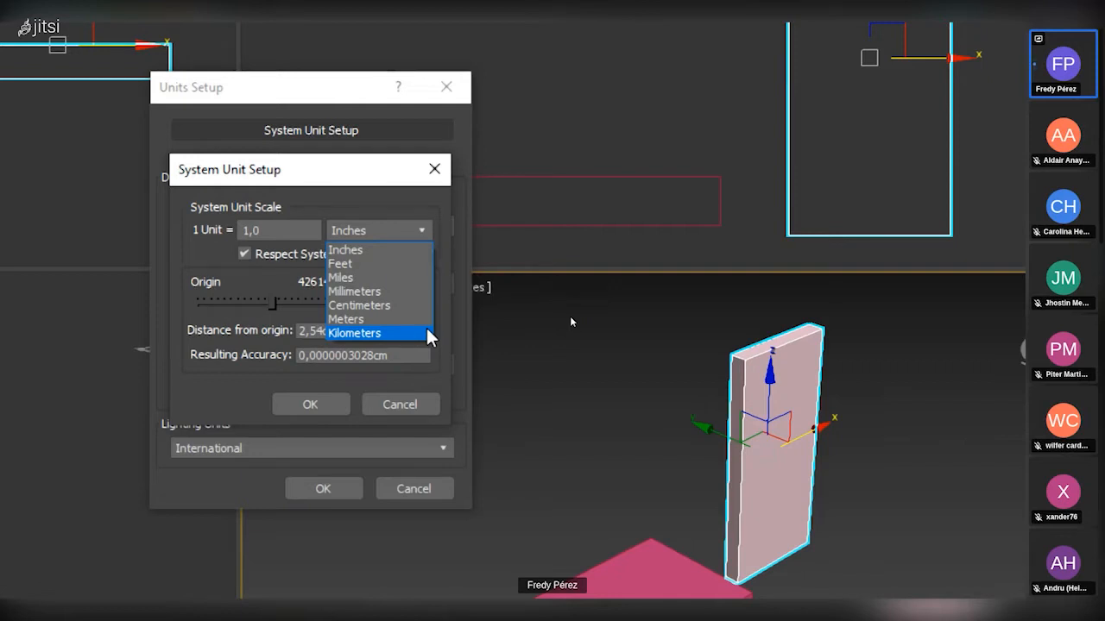
pyautogui.click(386, 307)
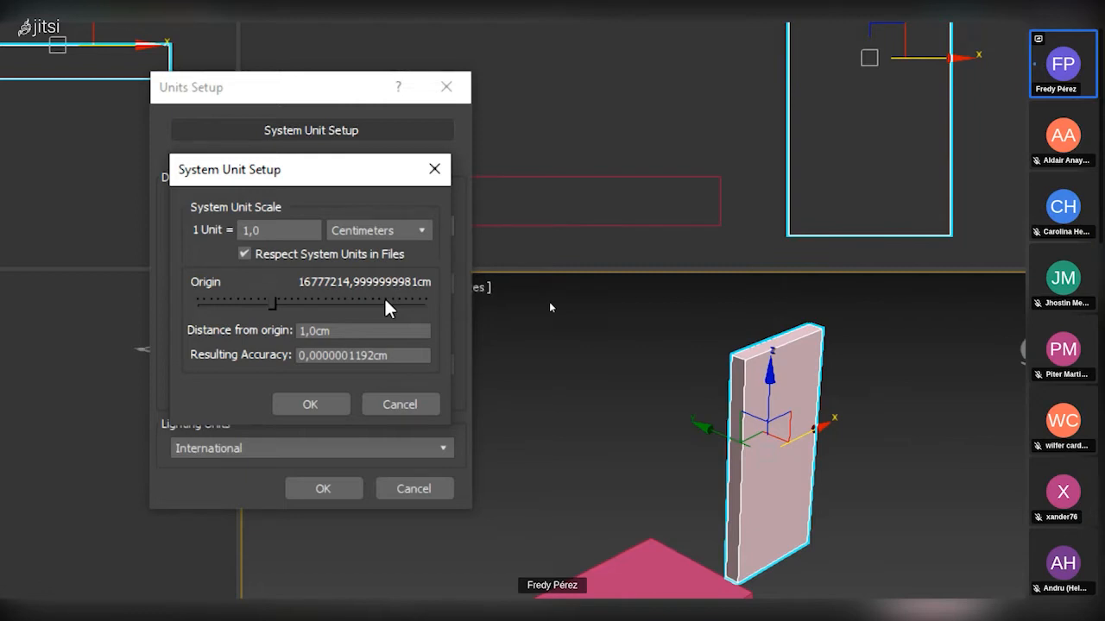
# Try Millimeters as the system unit scale, restore Centimeters and review the list of available units.
pyautogui.click(387, 231)
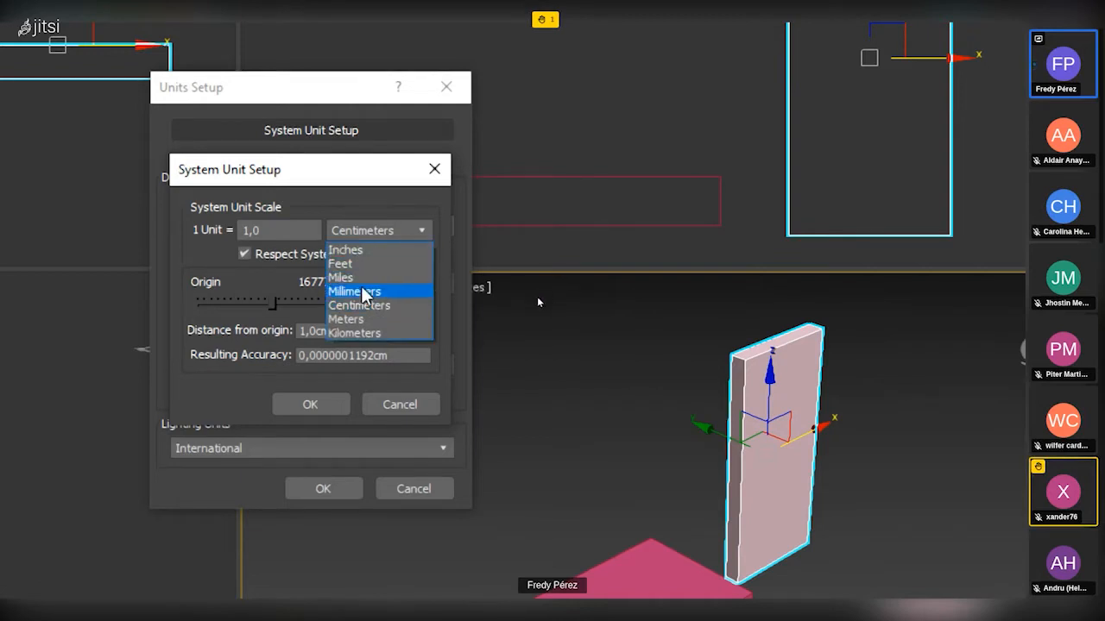
pyautogui.click(360, 294)
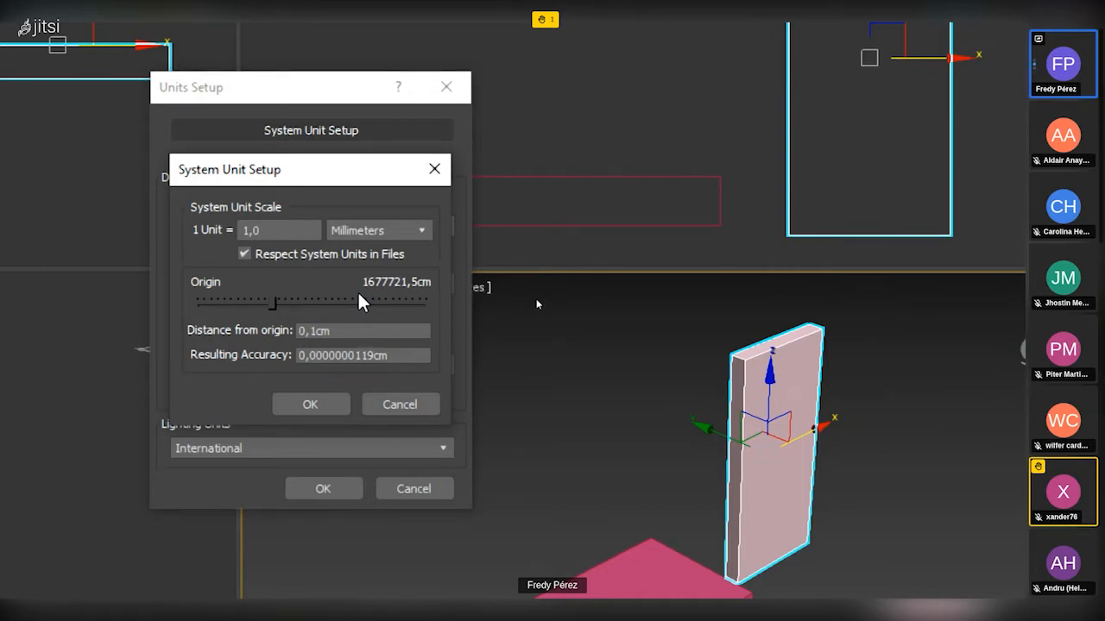
pyautogui.click(367, 232)
pyautogui.click(354, 290)
pyautogui.click(377, 230)
pyautogui.click(358, 303)
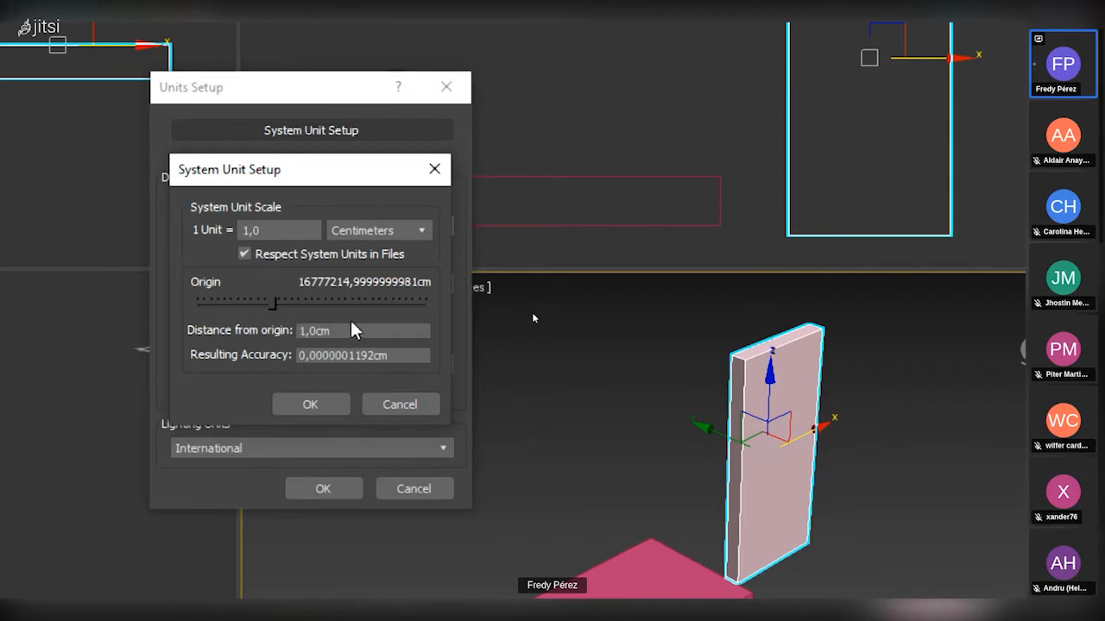
pyautogui.click(399, 229)
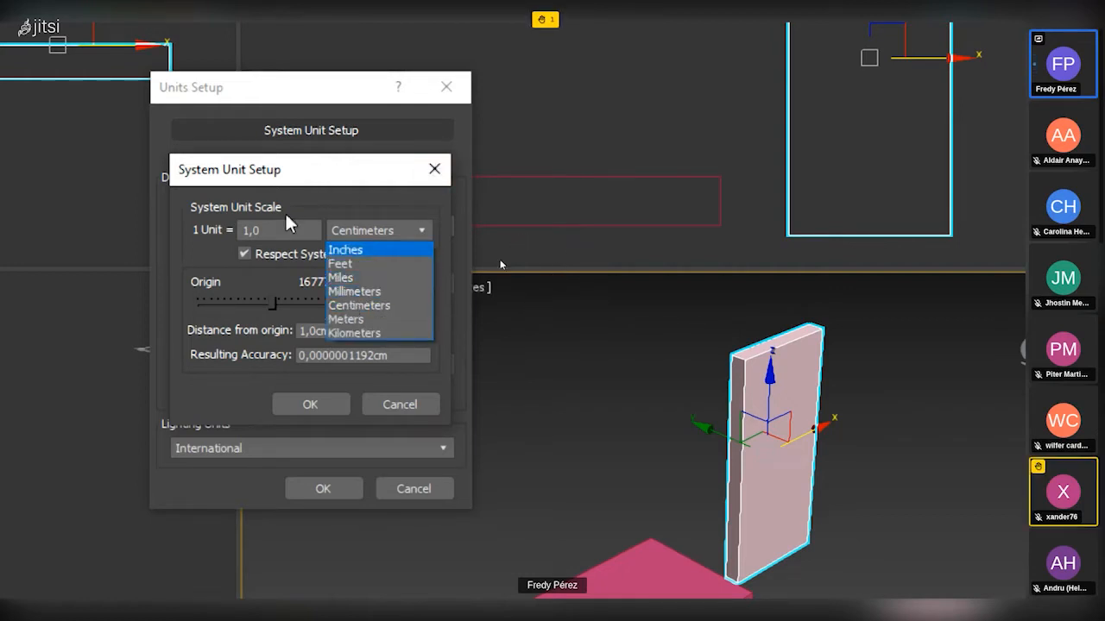
pyautogui.click(370, 225)
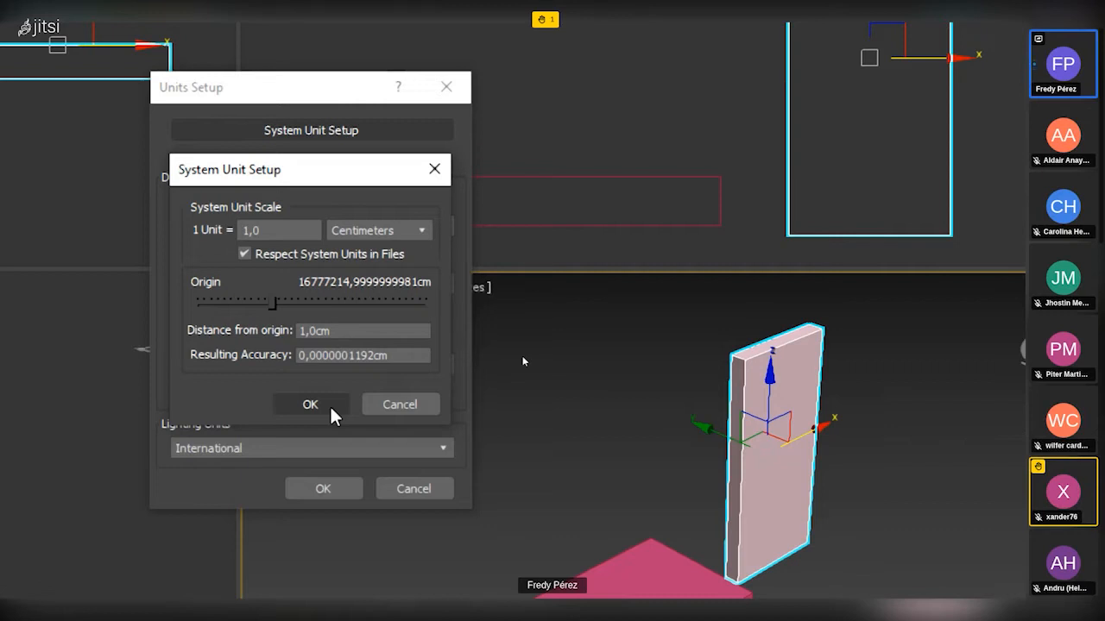
# Accept Centimeters as the system unit scale, recheck it in System Unit Setup and confirm the Units Setup.
pyautogui.click(311, 405)
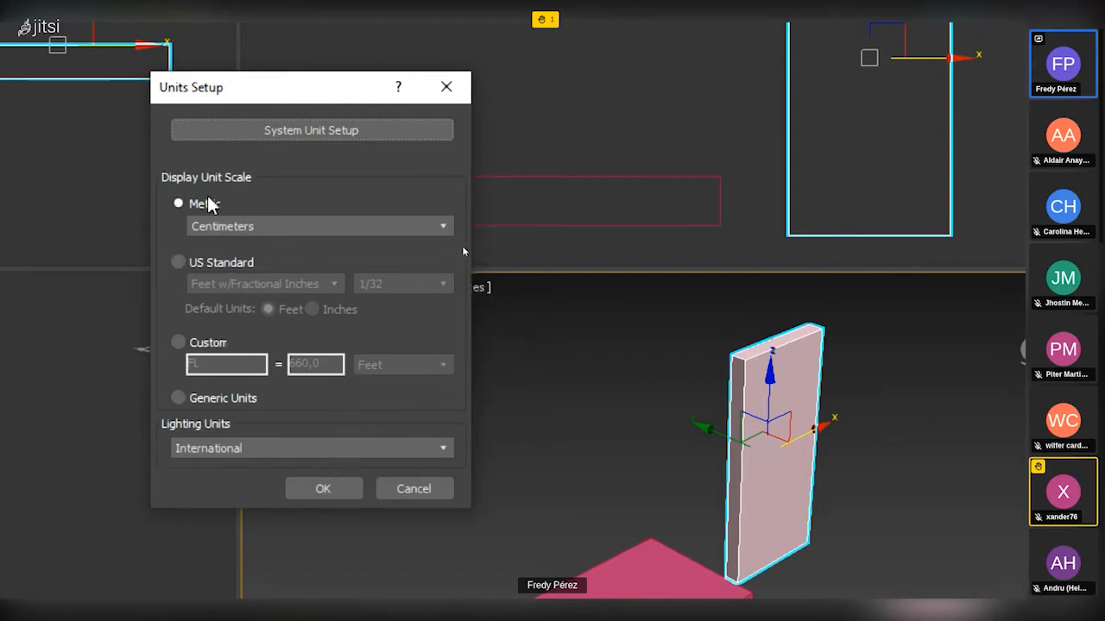
pyautogui.click(281, 134)
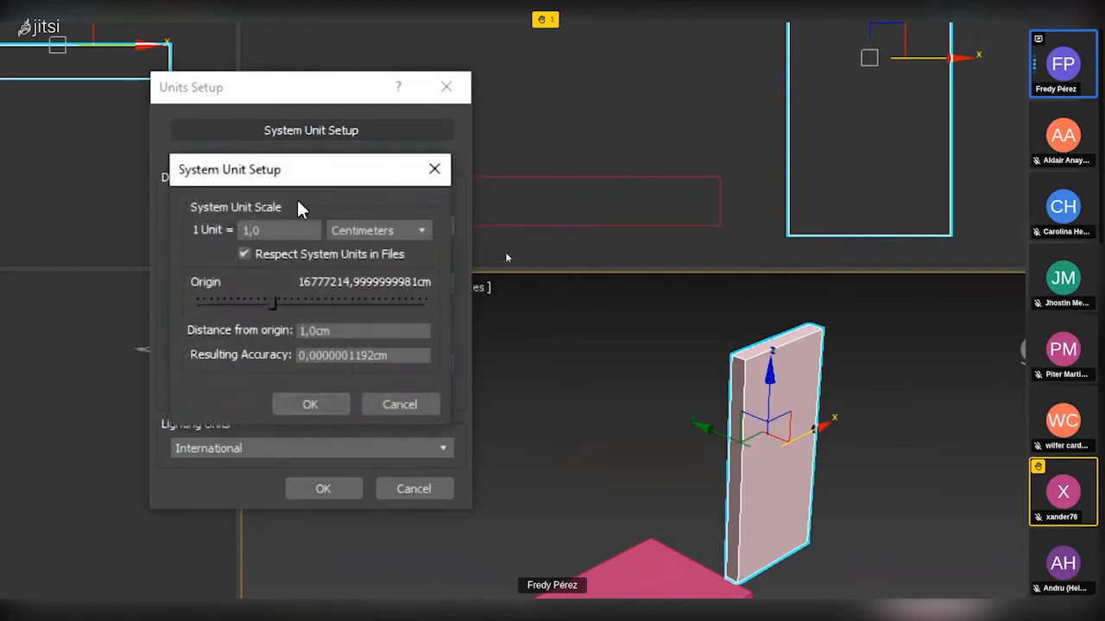
pyautogui.click(434, 168)
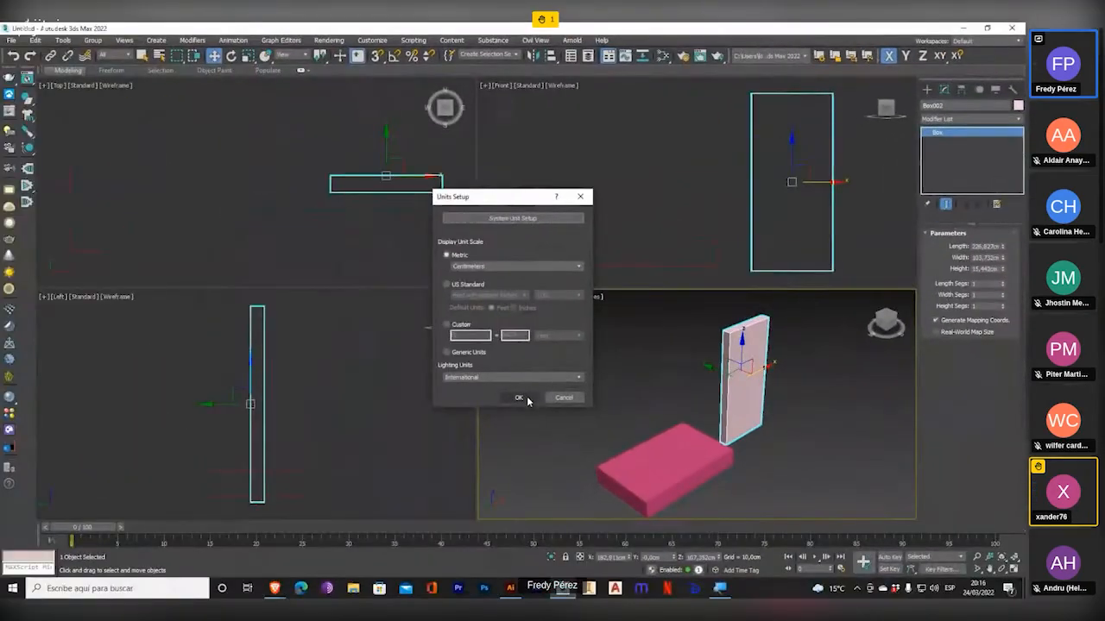
pyautogui.click(340, 490)
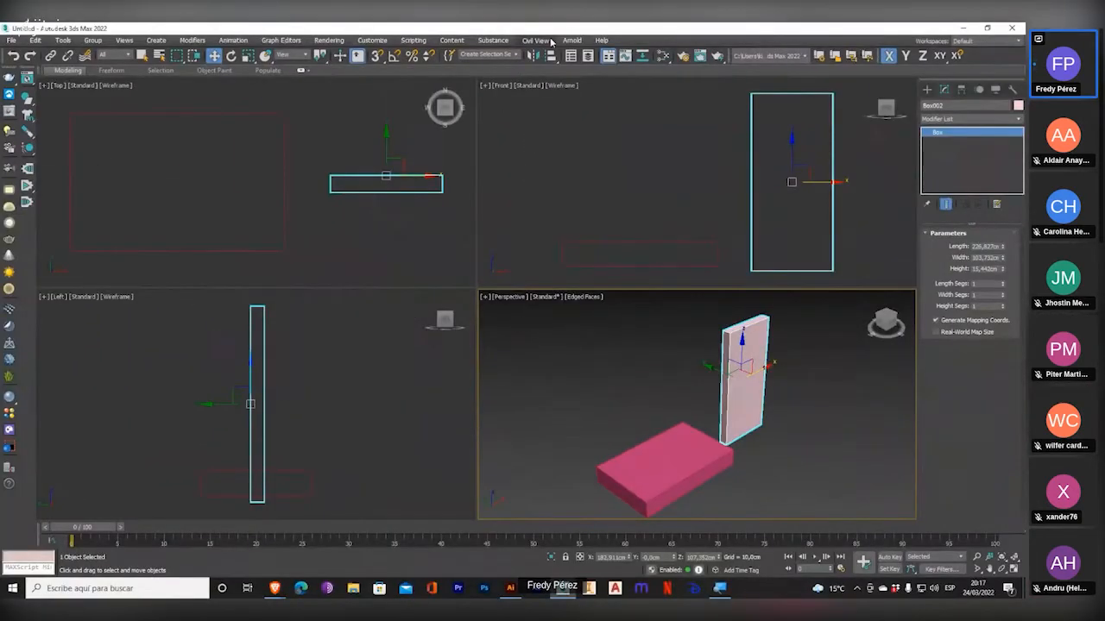
# Change the system unit scale to Millimeters in Units Setup and apply it to the scene.
pyautogui.click(372, 40)
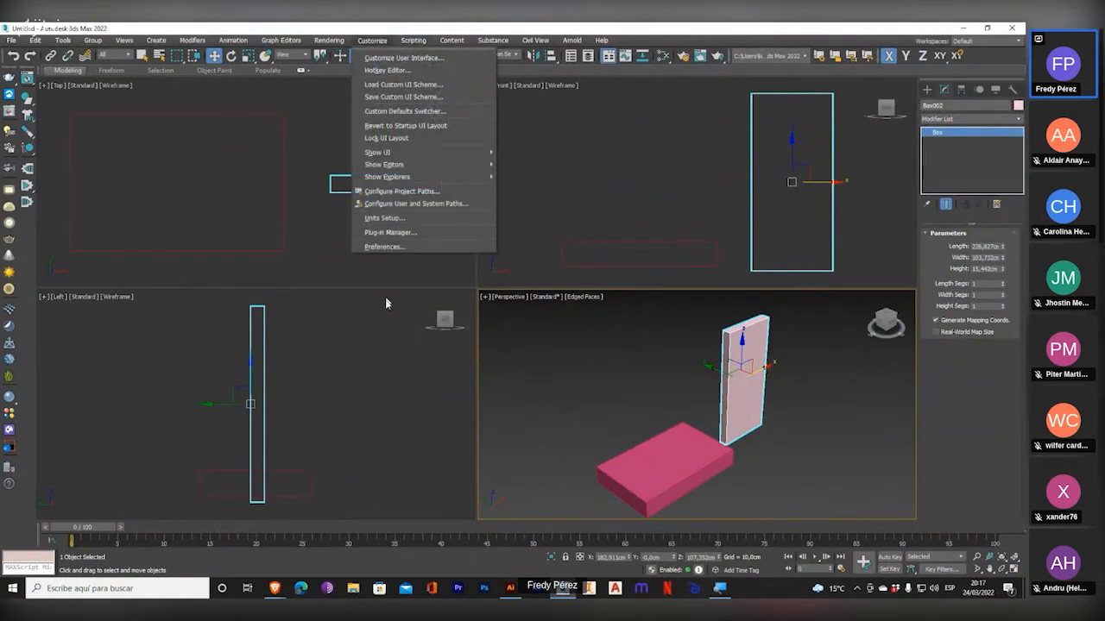
pyautogui.click(384, 218)
pyautogui.click(542, 224)
pyautogui.click(537, 269)
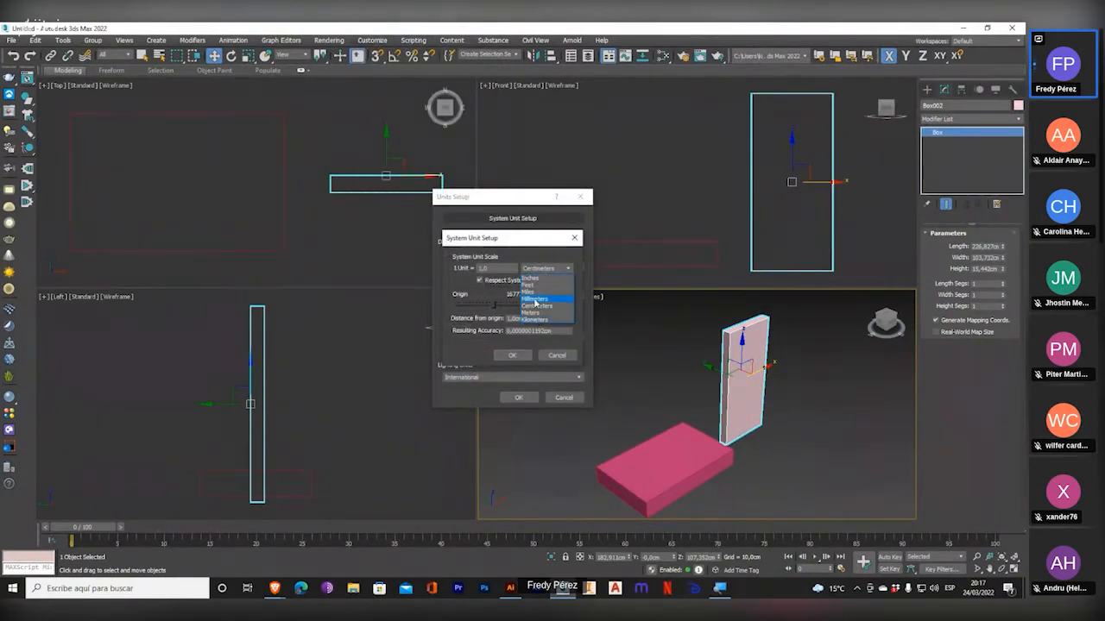
pyautogui.click(534, 299)
pyautogui.click(512, 355)
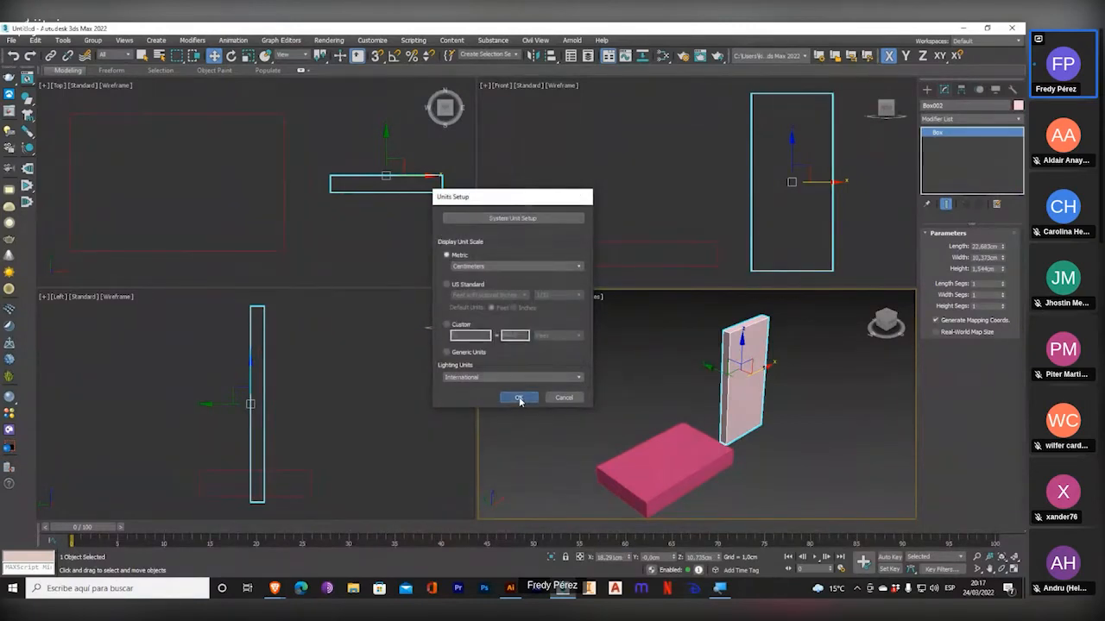
pyautogui.click(519, 398)
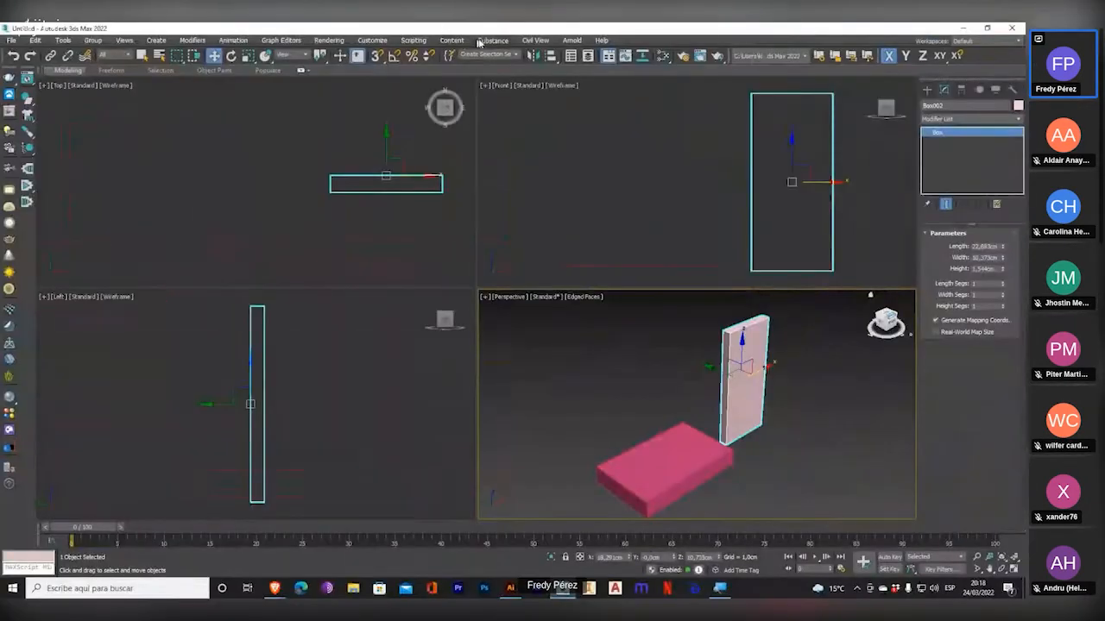
# Return the system unit scale to Centimeters through System Unit Setup.
pyautogui.click(366, 40)
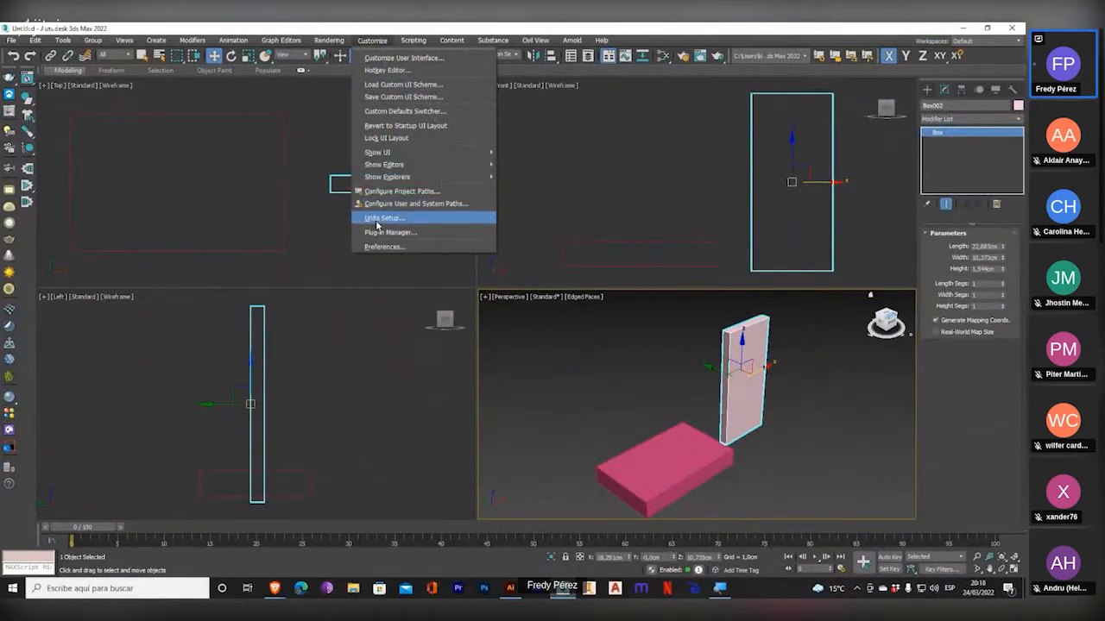
pyautogui.click(378, 218)
pyautogui.click(512, 219)
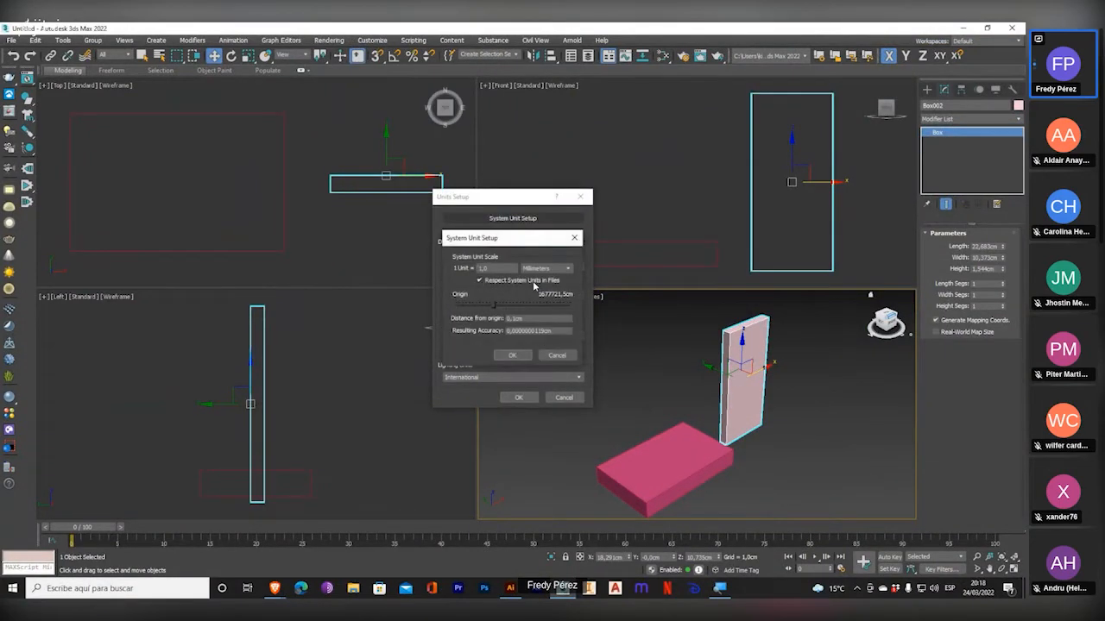
pyautogui.click(543, 269)
pyautogui.click(542, 305)
pyautogui.click(515, 356)
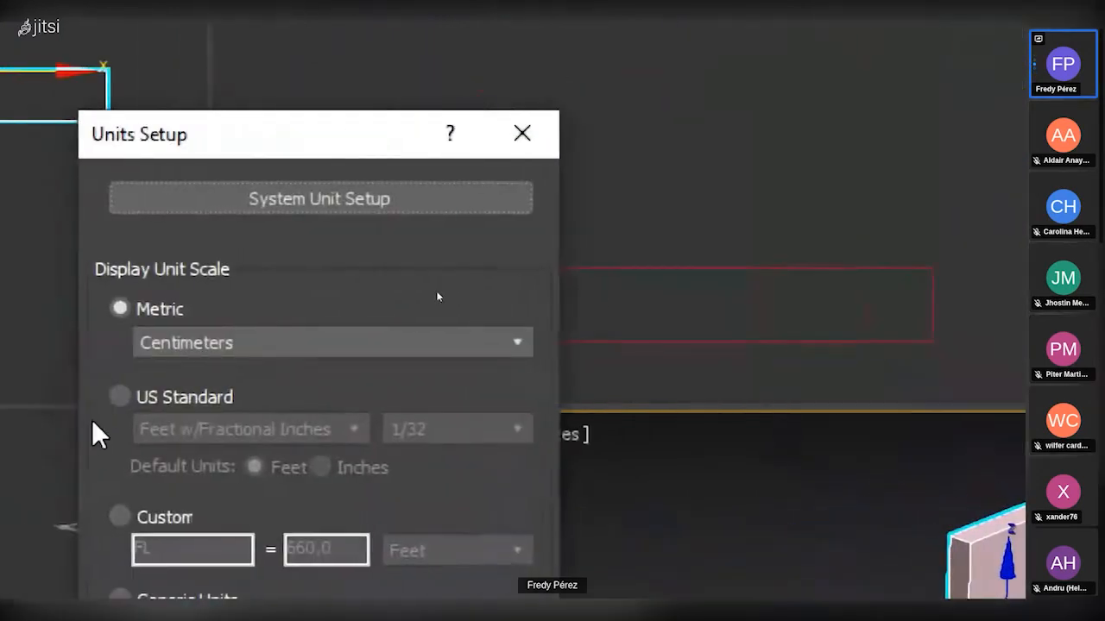
# Switch the system unit scale to Millimeters again and examine the upright box's length, width and height.
pyautogui.click(365, 191)
pyautogui.click(405, 349)
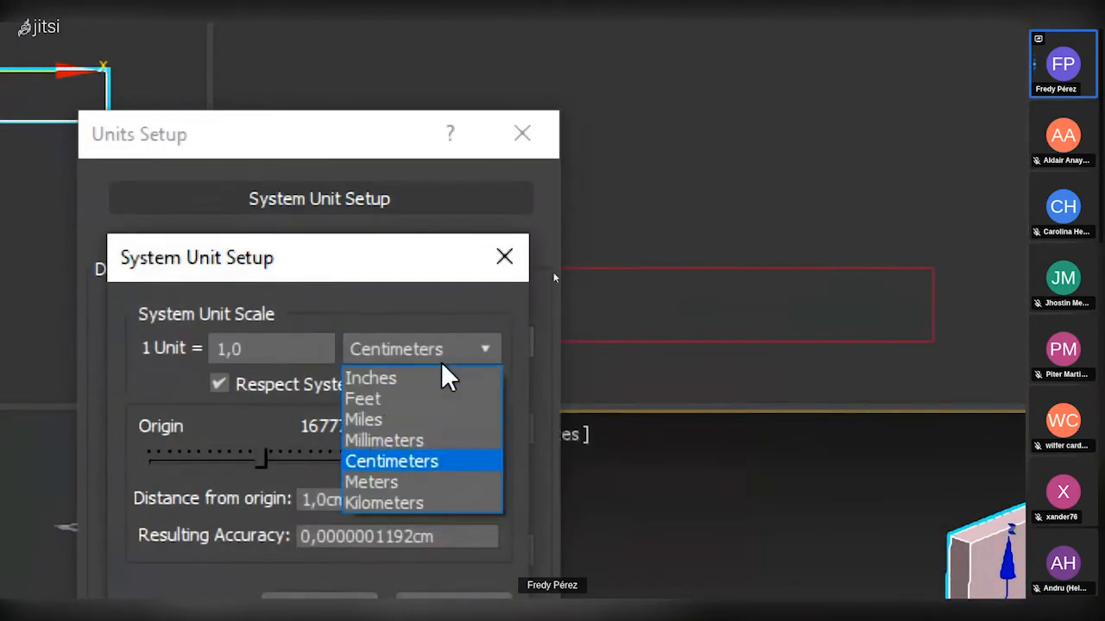
pyautogui.click(395, 446)
pyautogui.click(313, 528)
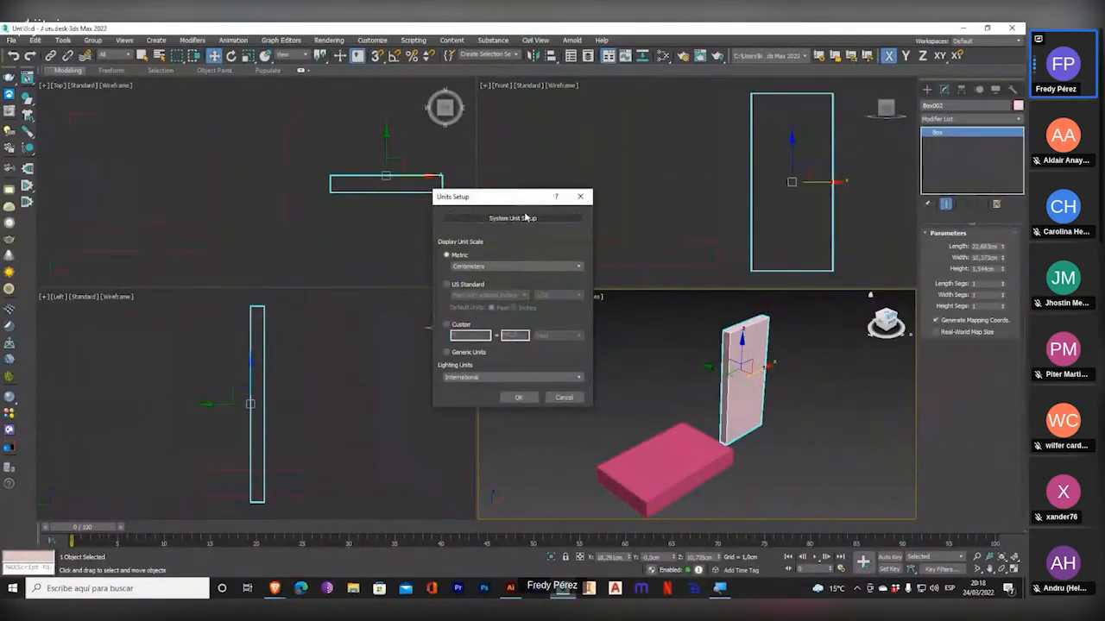
# Restore the system unit scale to Centimeters and confirm the Units Setup.
pyautogui.click(518, 218)
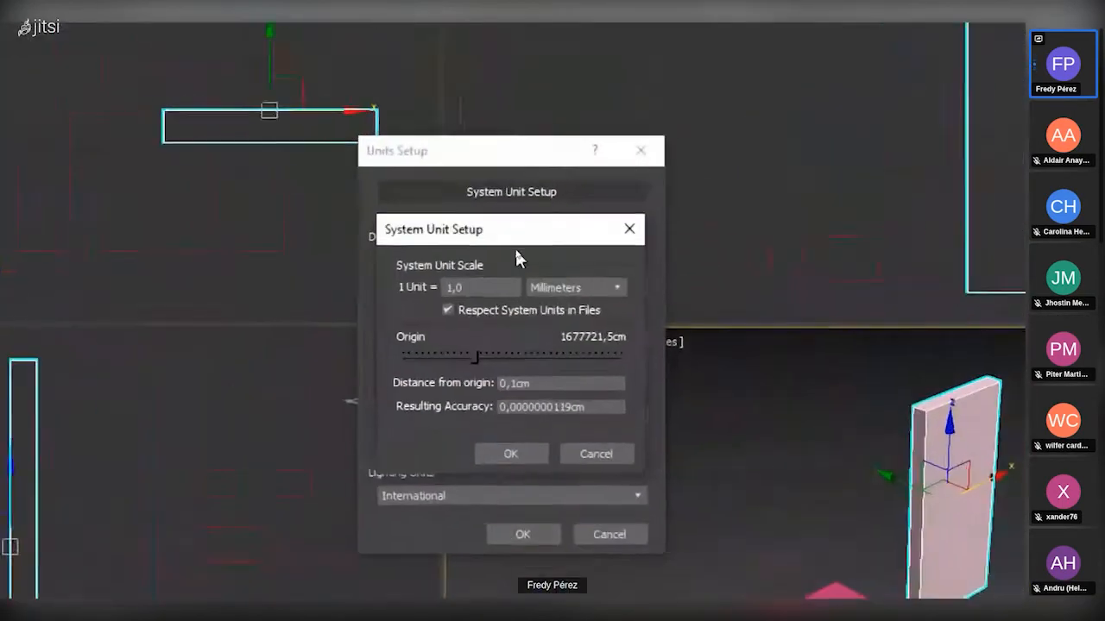
pyautogui.click(544, 268)
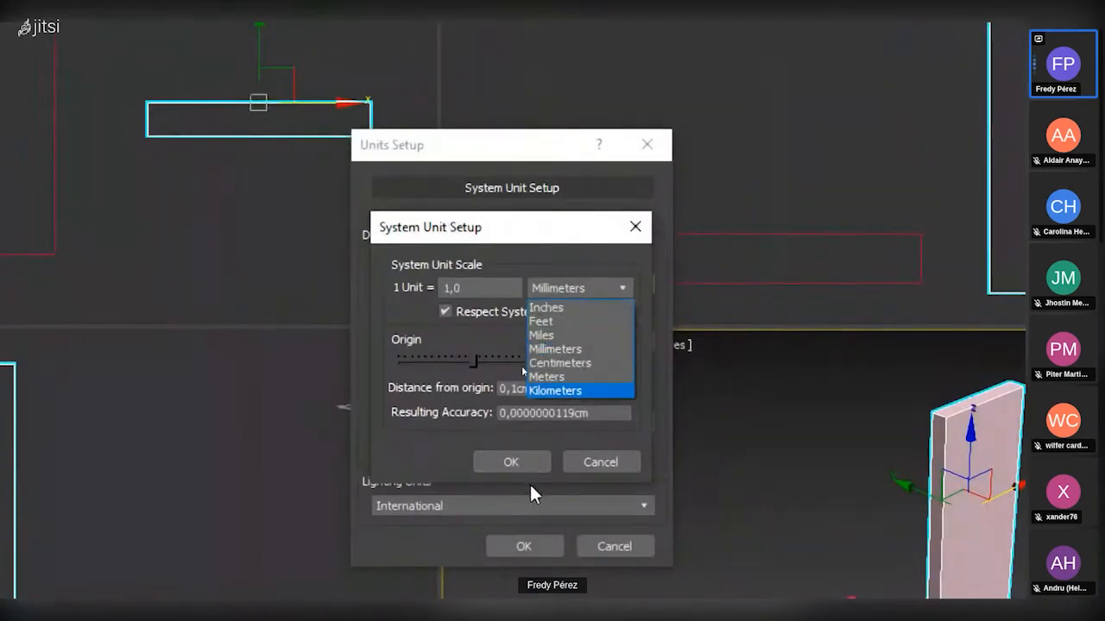
pyautogui.click(580, 364)
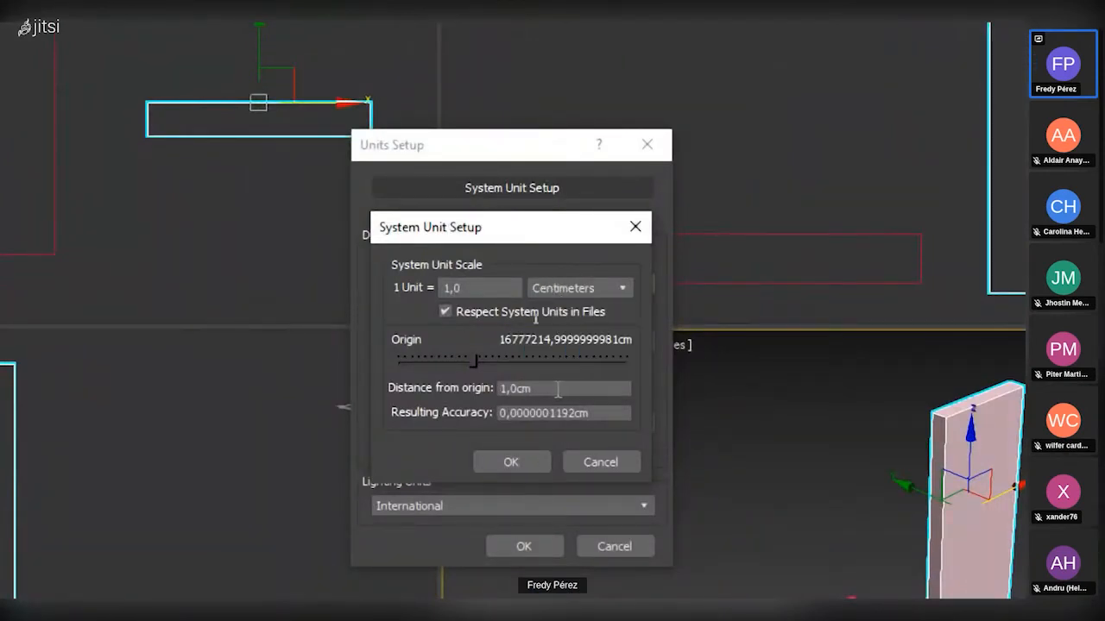
pyautogui.click(505, 466)
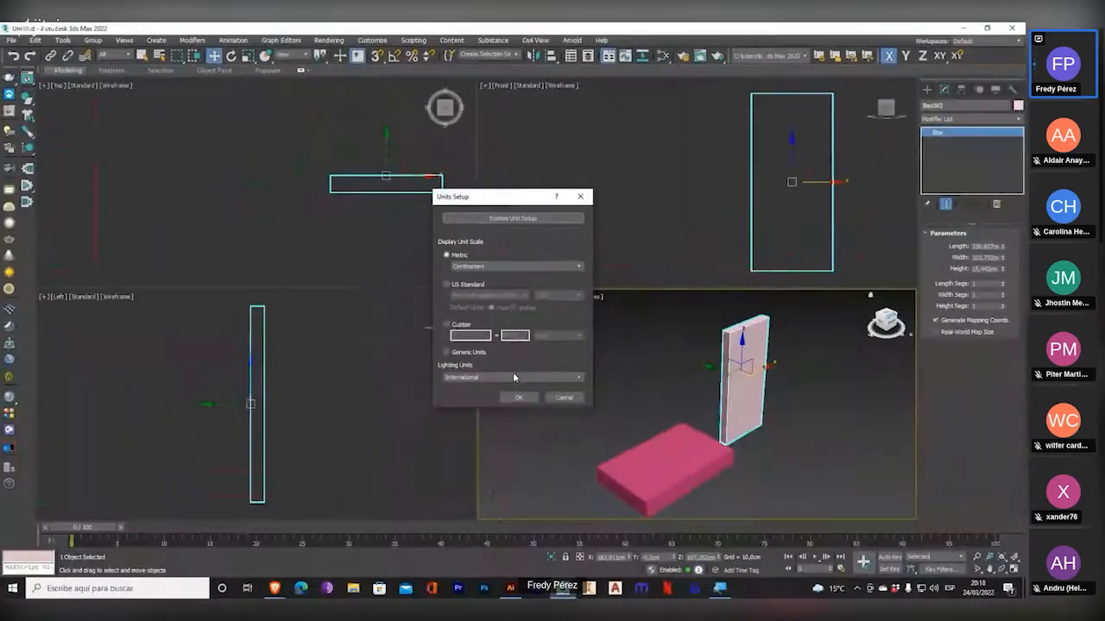
pyautogui.click(524, 546)
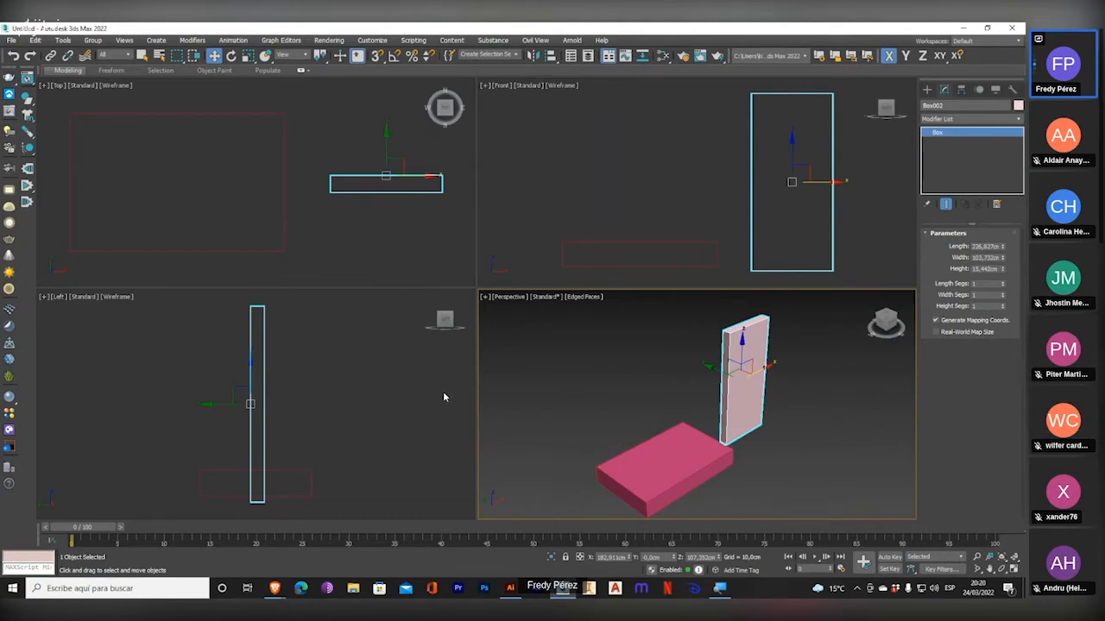
# Display the grid in the Top viewport with both boxes in view.
pyautogui.rightClick(421, 261)
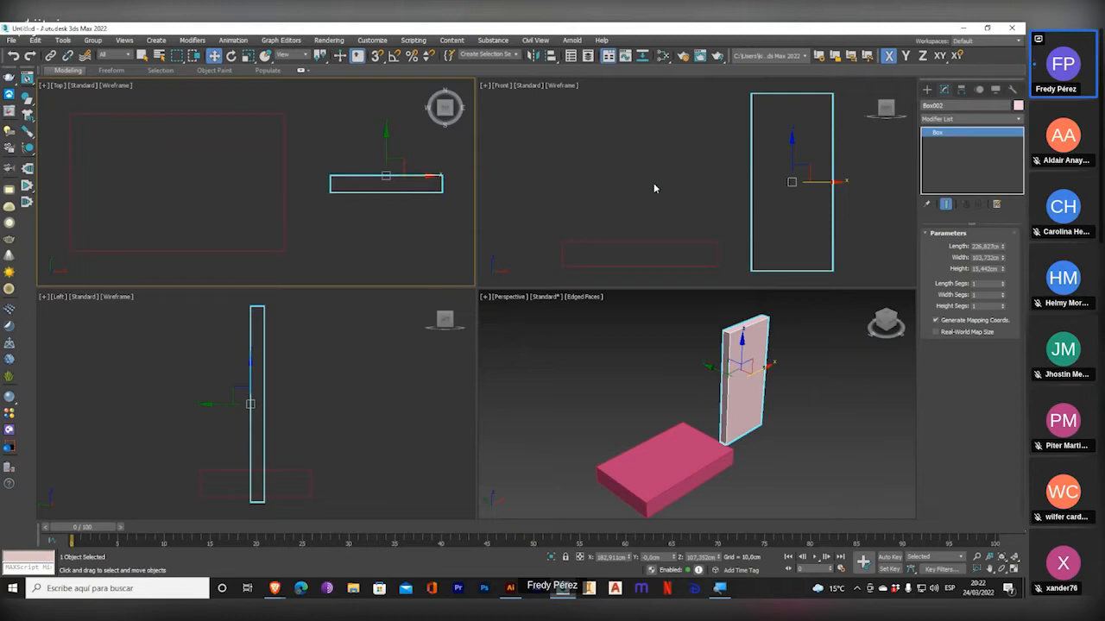
pyautogui.scroll(-8, 356, 157)
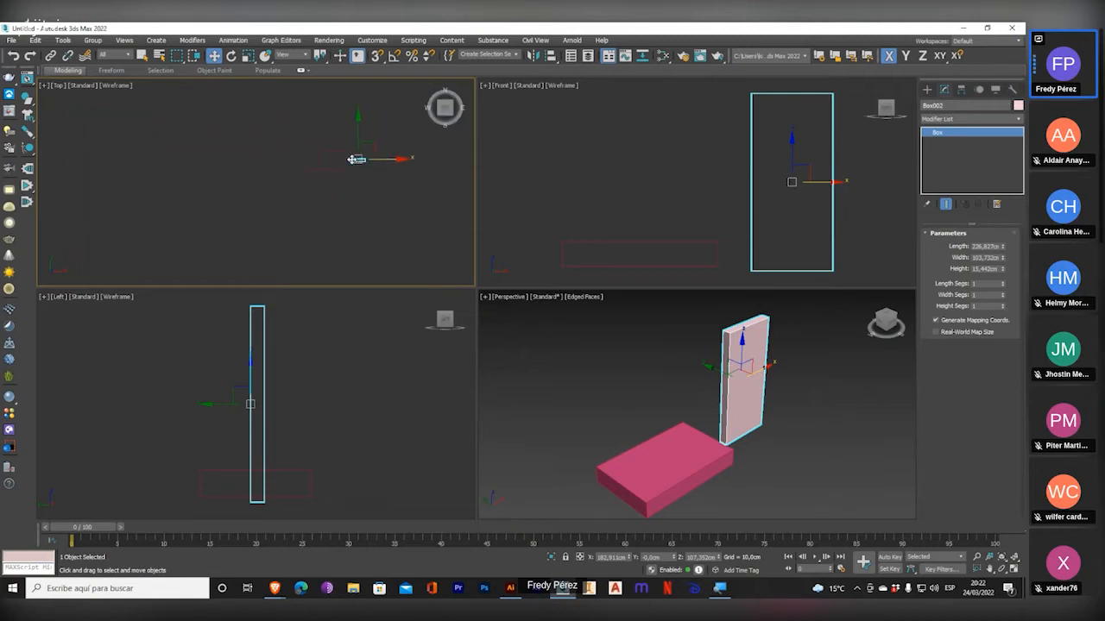
pyautogui.moveTo(357, 159); pyautogui.dragTo(278, 177, button='middle')
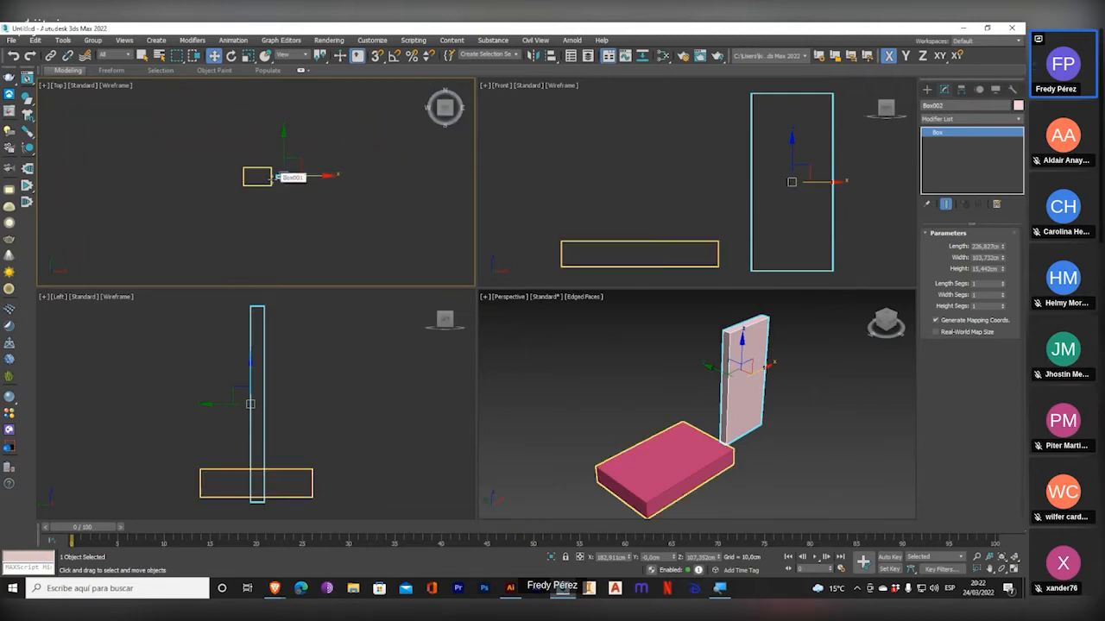
pyautogui.scroll(2, 298, 152)
pyautogui.scroll(3, 293, 175)
pyautogui.moveTo(313, 170); pyautogui.dragTo(377, 147, button='middle')
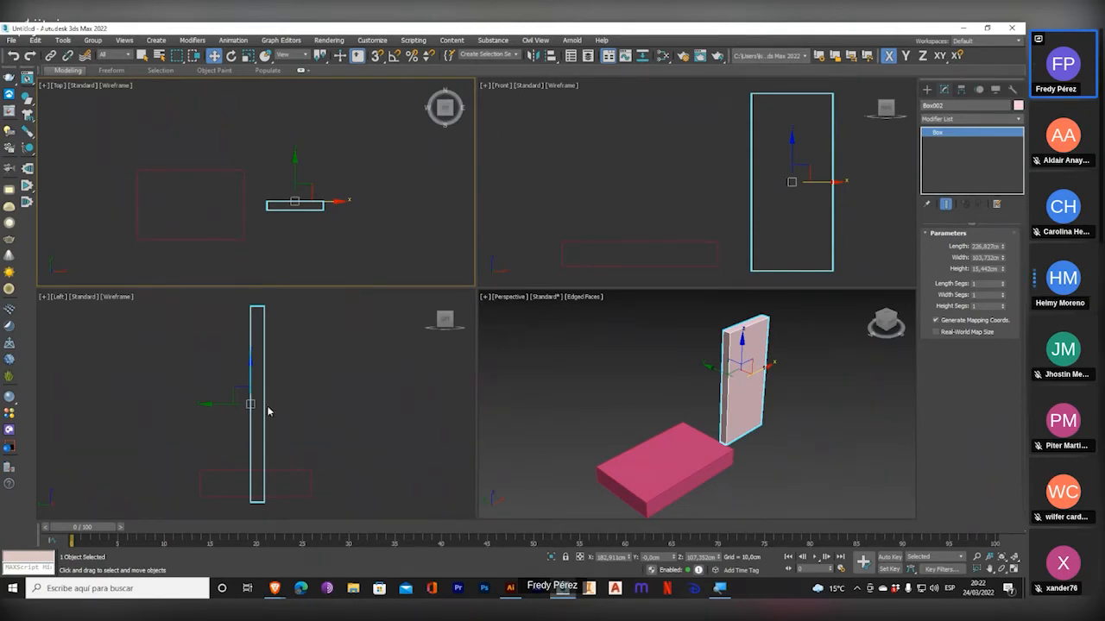
pyautogui.moveTo(323, 268); pyautogui.dragTo(326, 255, button='middle')
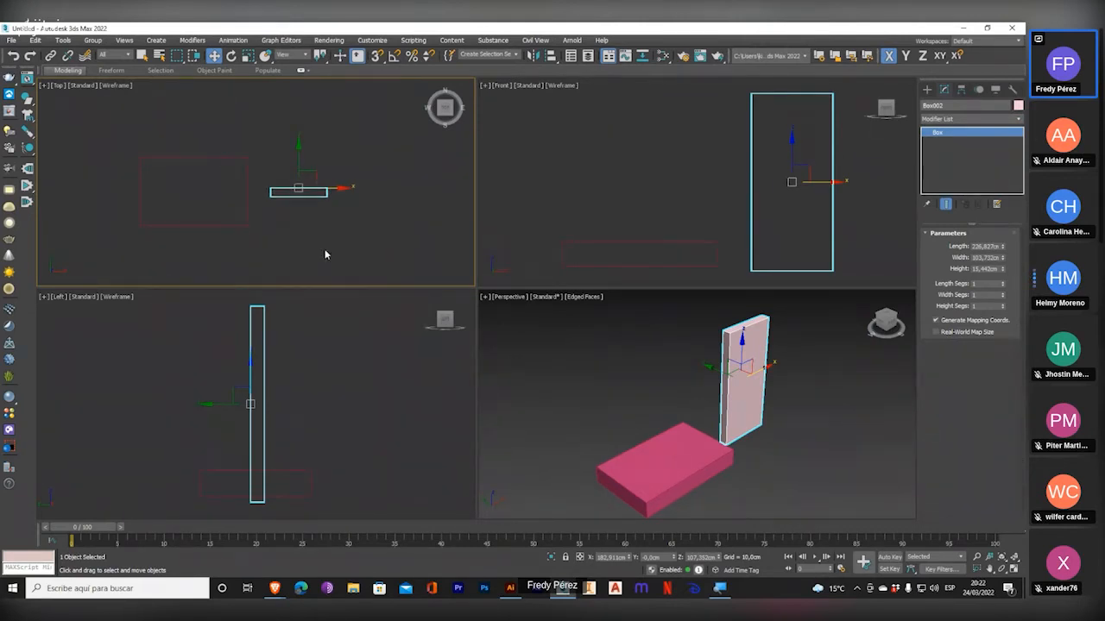
pyautogui.press('g')
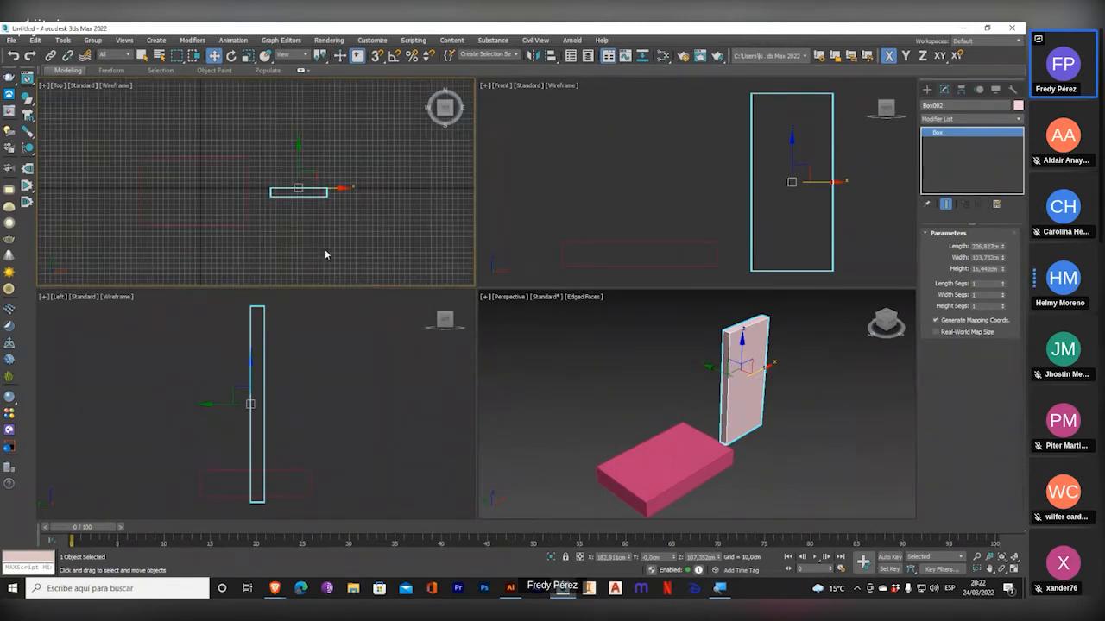
# Maximize the Top viewport and examine the grid spacing around the two boxes.
pyautogui.scroll(3, 275, 227)
pyautogui.scroll(-2, 274, 228)
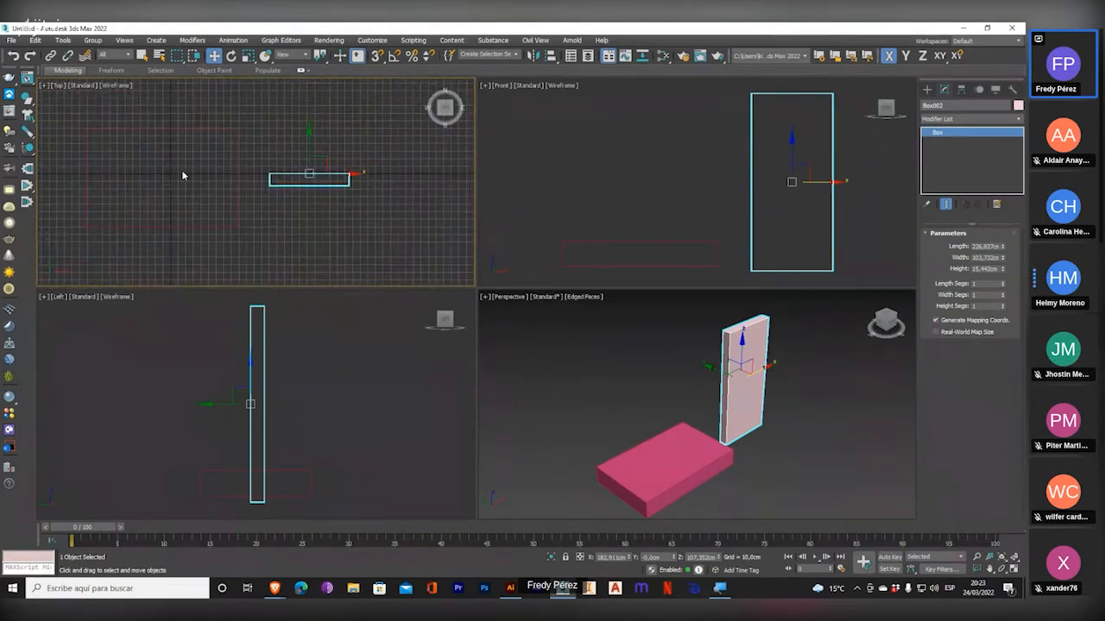
pyautogui.click(1013, 569)
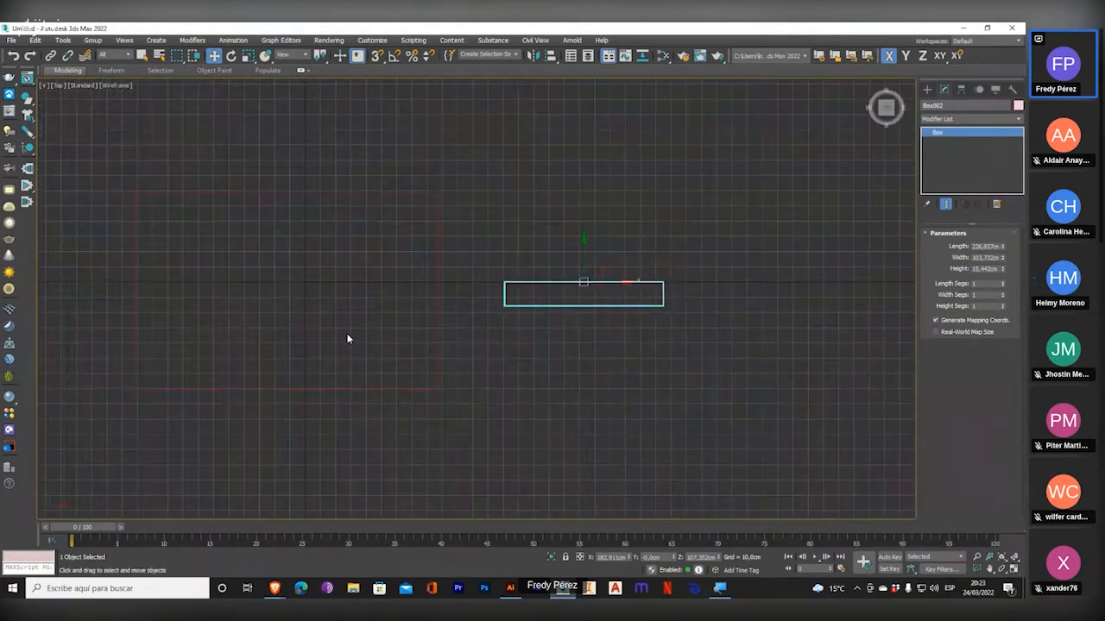
pyautogui.scroll(2, 348, 339)
pyautogui.scroll(-2, 348, 338)
pyautogui.scroll(2, 348, 338)
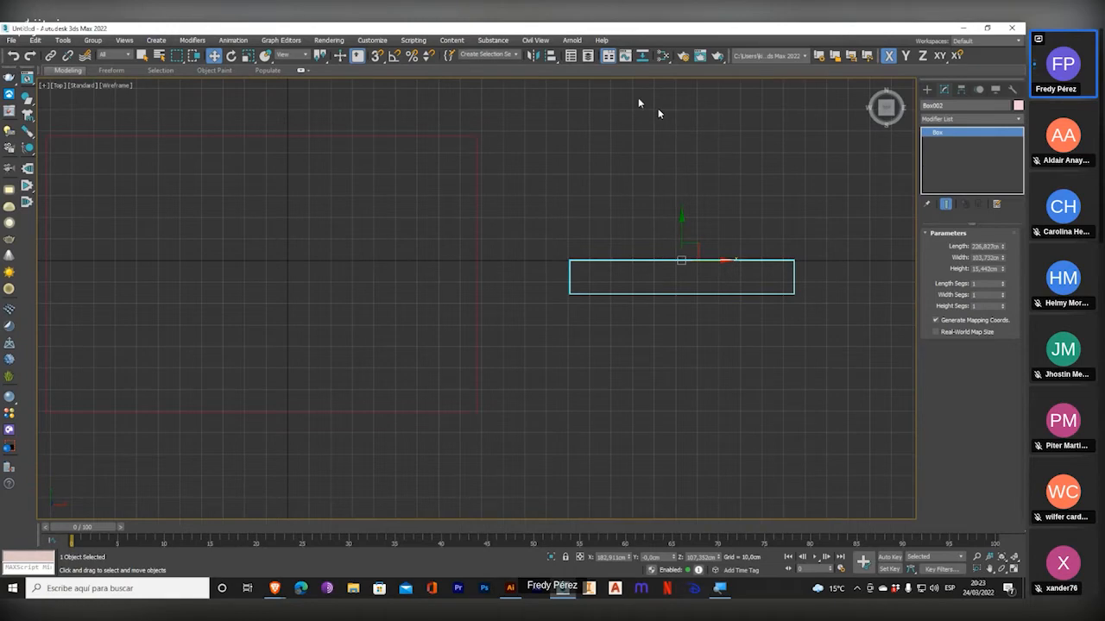
# Turn on 3D snapping, check the Grid and Snap Settings and deselect the upright box.
pyautogui.click(377, 56)
pyautogui.rightClick(377, 56)
pyautogui.click(584, 235)
pyautogui.moveTo(655, 248); pyautogui.dragTo(460, 320, button='middle')
pyautogui.moveTo(498, 249); pyautogui.dragTo(596, 209)
# Try to draw a standard box from a grid point above the upright box's outline in the Top viewport.
pyautogui.click(927, 89)
pyautogui.click(945, 161)
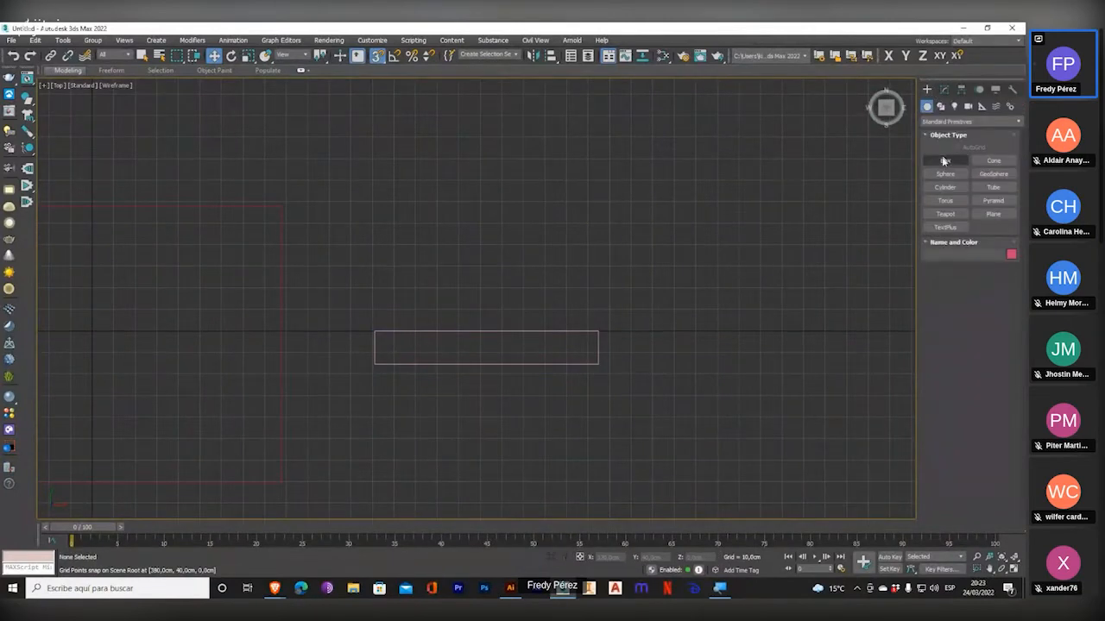
pyautogui.moveTo(481, 201)
pyautogui.mouseDown()
pyautogui.moveTo(538, 153)
pyautogui.moveTo(482, 197)
pyautogui.mouseUp()
pyautogui.moveTo(489, 227); pyautogui.dragTo(488, 240, button='middle')
pyautogui.press('w')
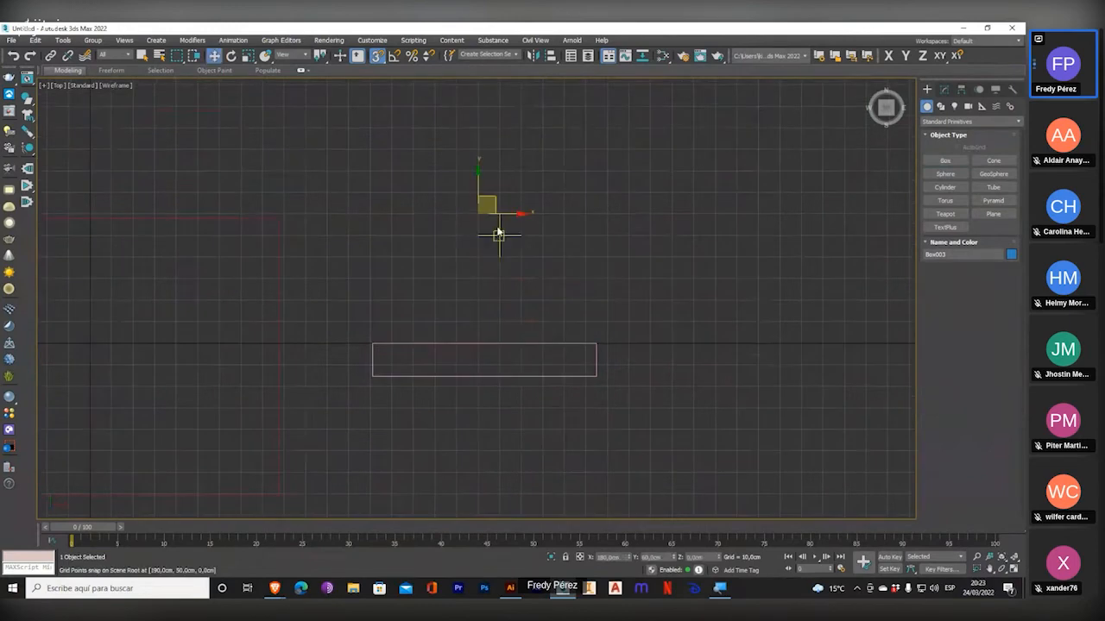
pyautogui.moveTo(474, 238); pyautogui.dragTo(578, 155)
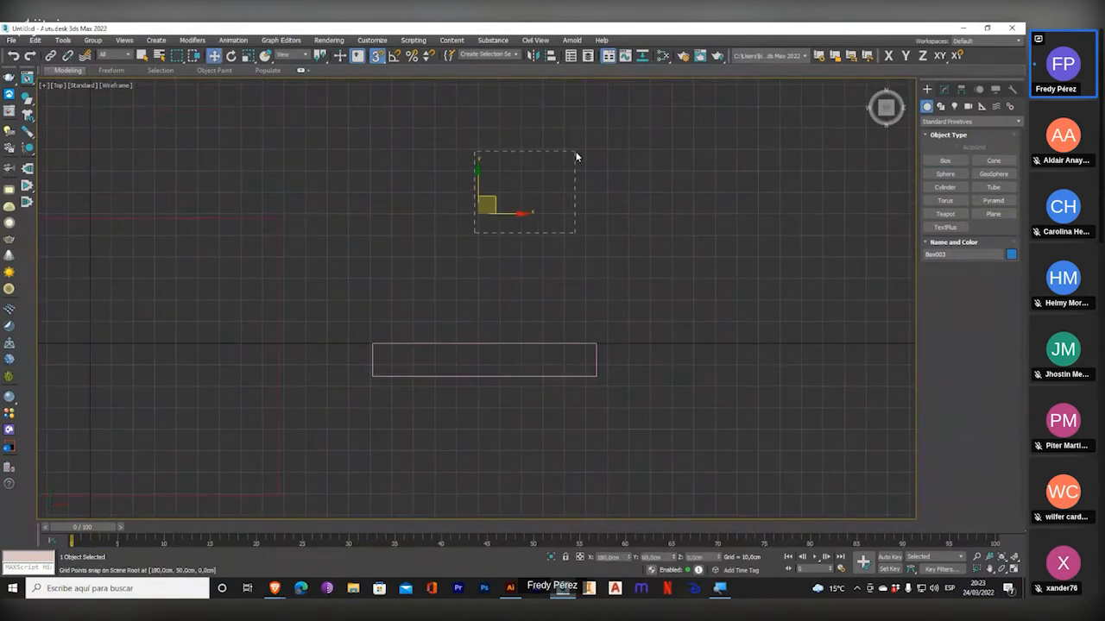
# Draw a 50 by 50 cm box base snapped to the grid points, and undo it.
pyautogui.click(945, 160)
pyautogui.moveTo(477, 236); pyautogui.dragTo(579, 127)
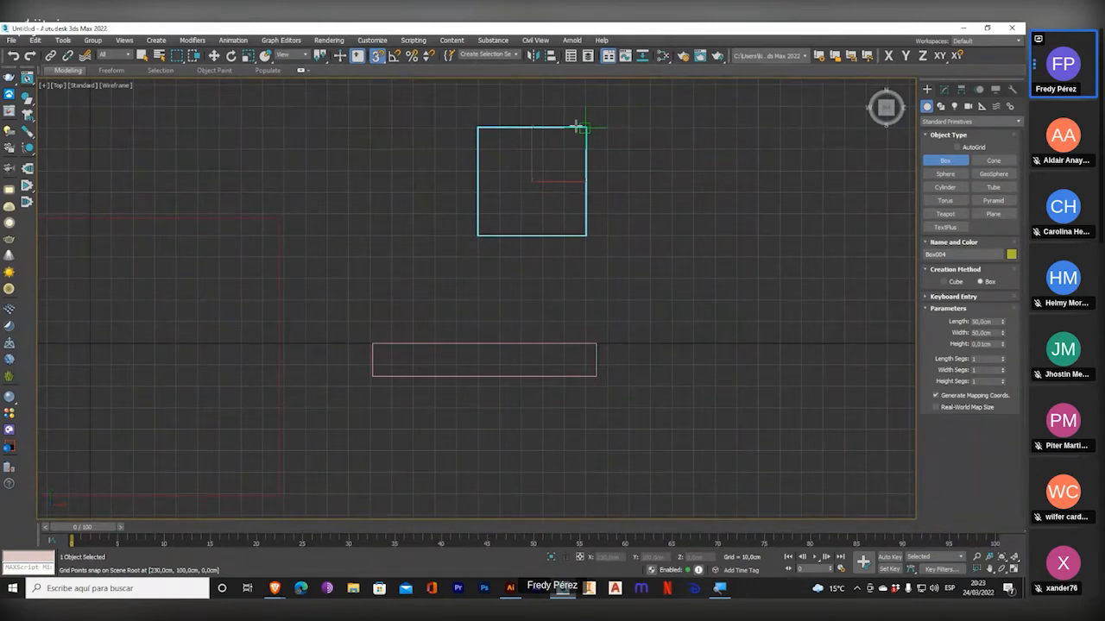
pyautogui.scroll(4, 578, 127)
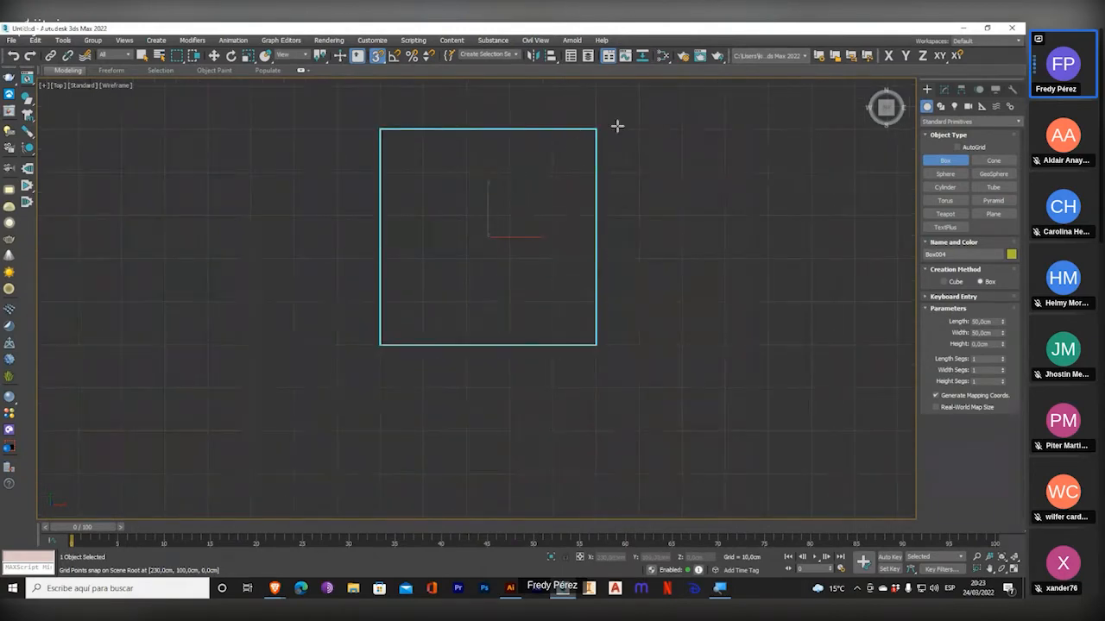
pyautogui.hotkey('ctrl', 'z')
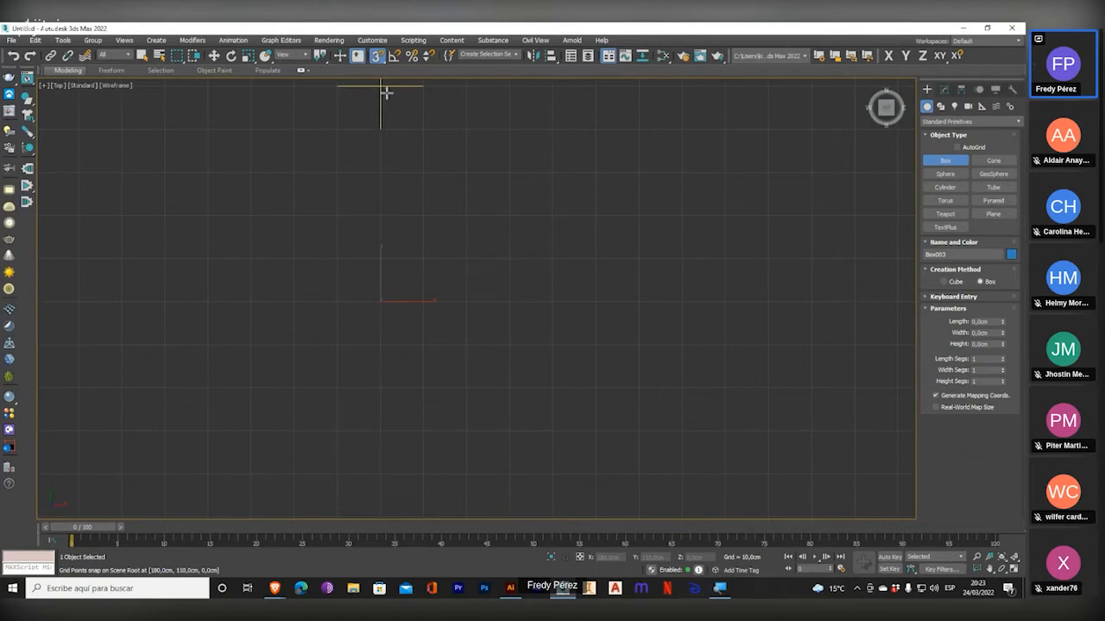
# Hide the grid in the Top viewport, check the snap types in Grid and Snap Settings and examine the grid around both boxes.
pyautogui.press('g')
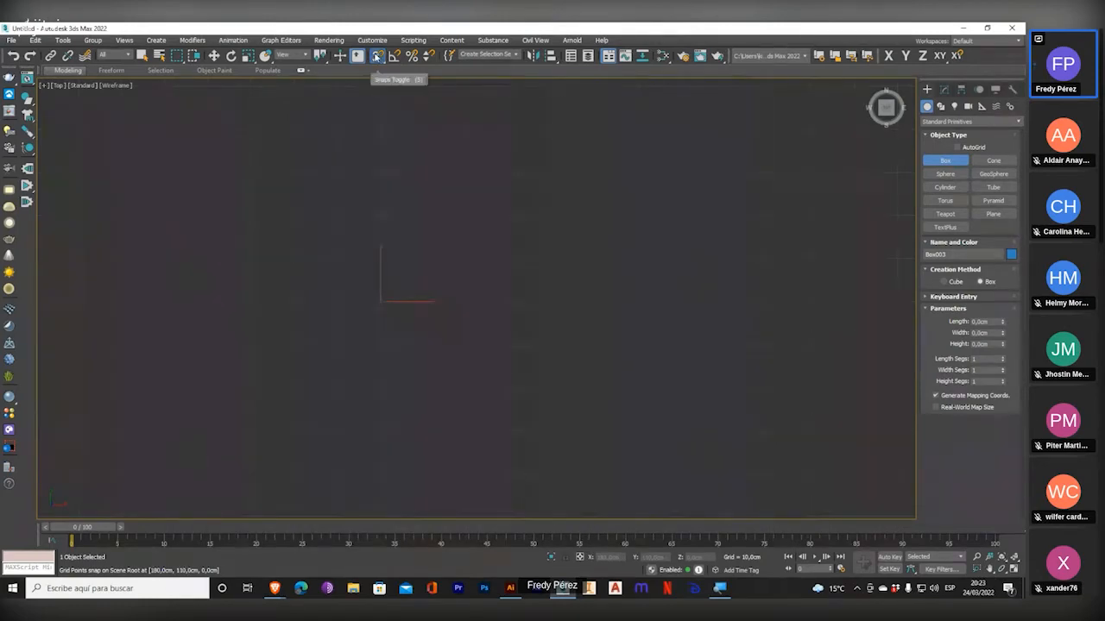
pyautogui.rightClick(377, 55)
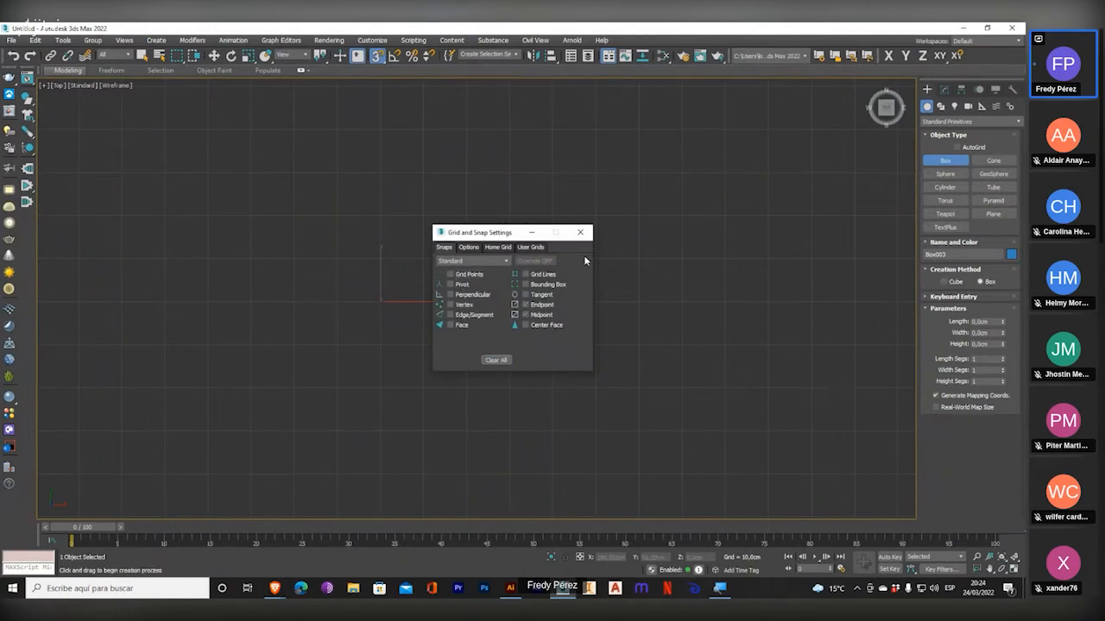
pyautogui.click(580, 232)
pyautogui.scroll(-3, 523, 290)
pyautogui.scroll(2, 523, 289)
pyautogui.moveTo(523, 289); pyautogui.dragTo(579, 264, button='middle')
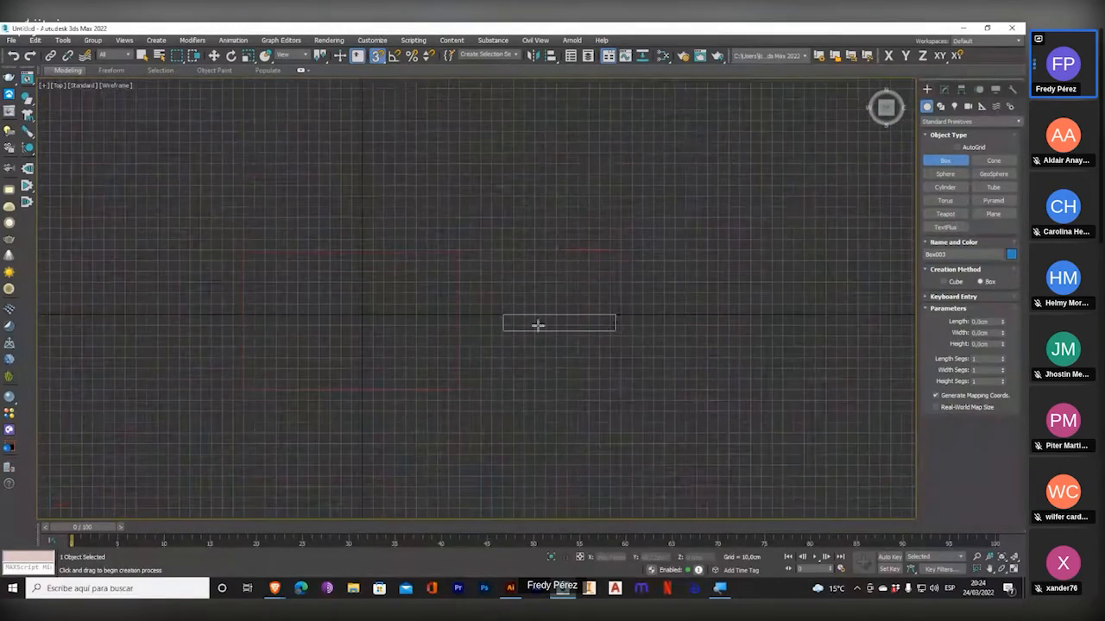
pyautogui.scroll(3, 530, 332)
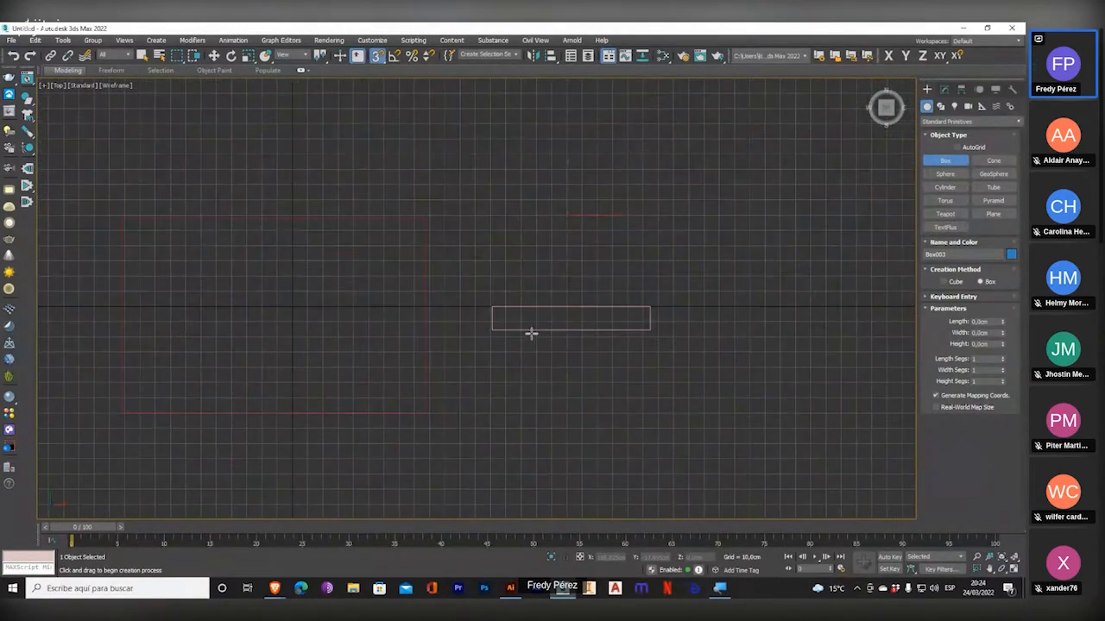
pyautogui.moveTo(461, 331); pyautogui.dragTo(493, 318, button='middle')
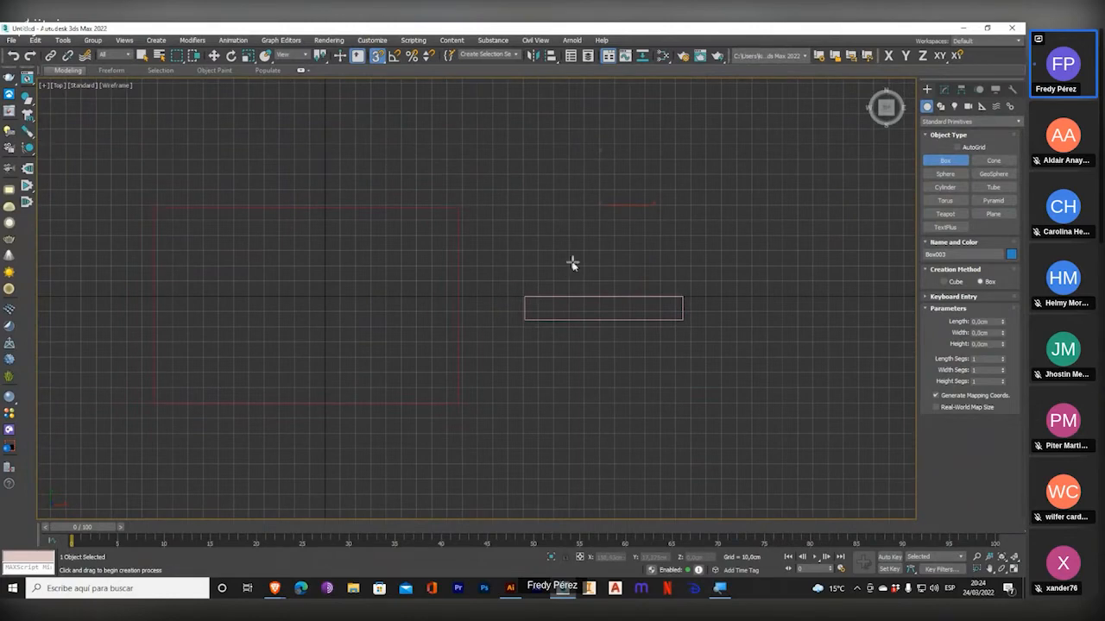
# Leave box creation for the Move tool and deselect everything in the Top viewport.
pyautogui.press('w')
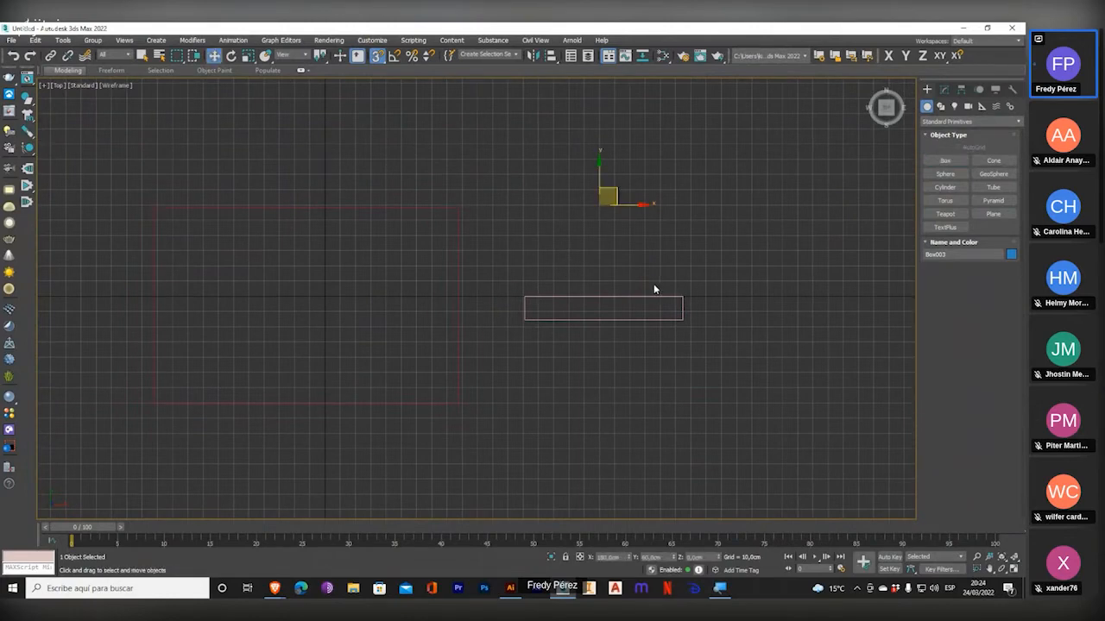
pyautogui.click(654, 289)
pyautogui.moveTo(654, 289); pyautogui.dragTo(661, 285, button='middle')
pyautogui.scroll(2, 433, 298)
pyautogui.scroll(-2, 478, 280)
pyautogui.press('super+plus')
pyautogui.press('super+plus')
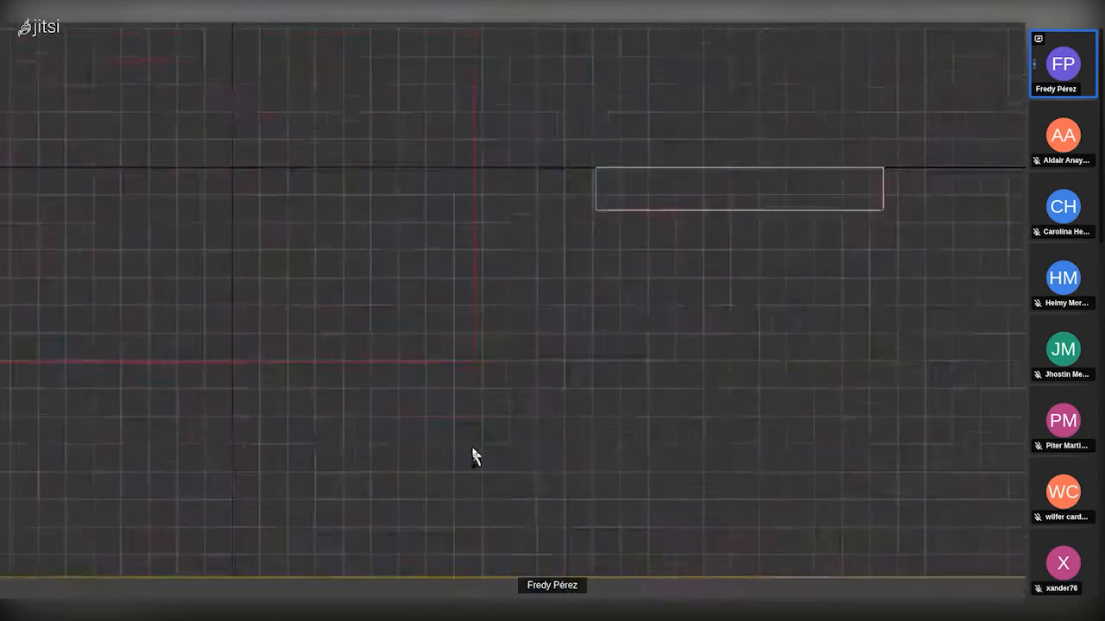
pyautogui.press('super+minus')
pyautogui.press('super+minus')
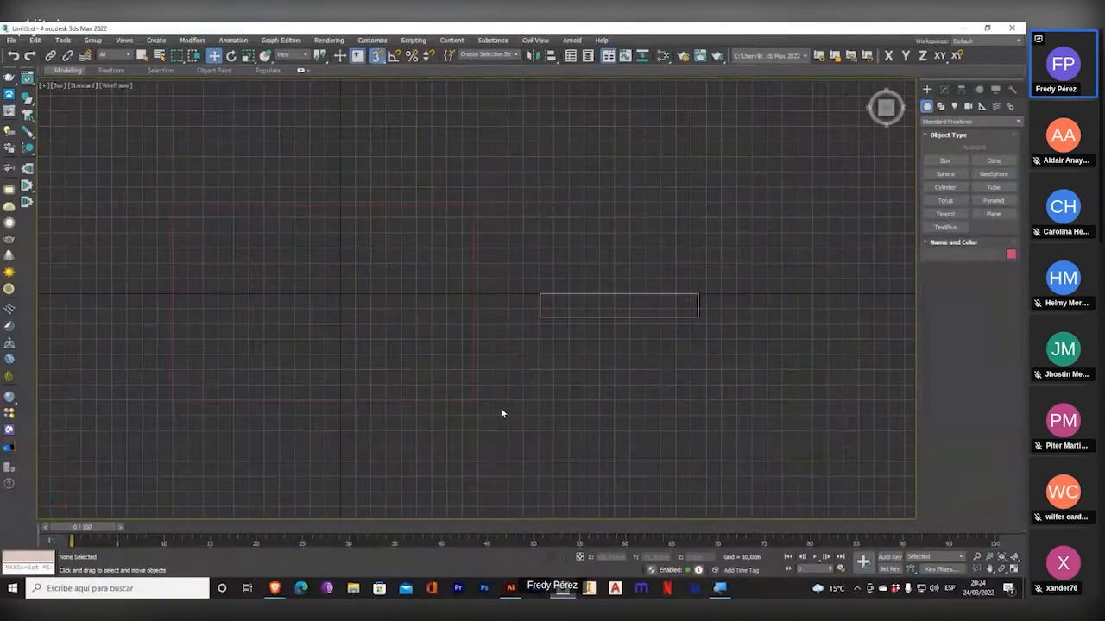
pyautogui.moveTo(500, 412); pyautogui.dragTo(520, 407, button='middle')
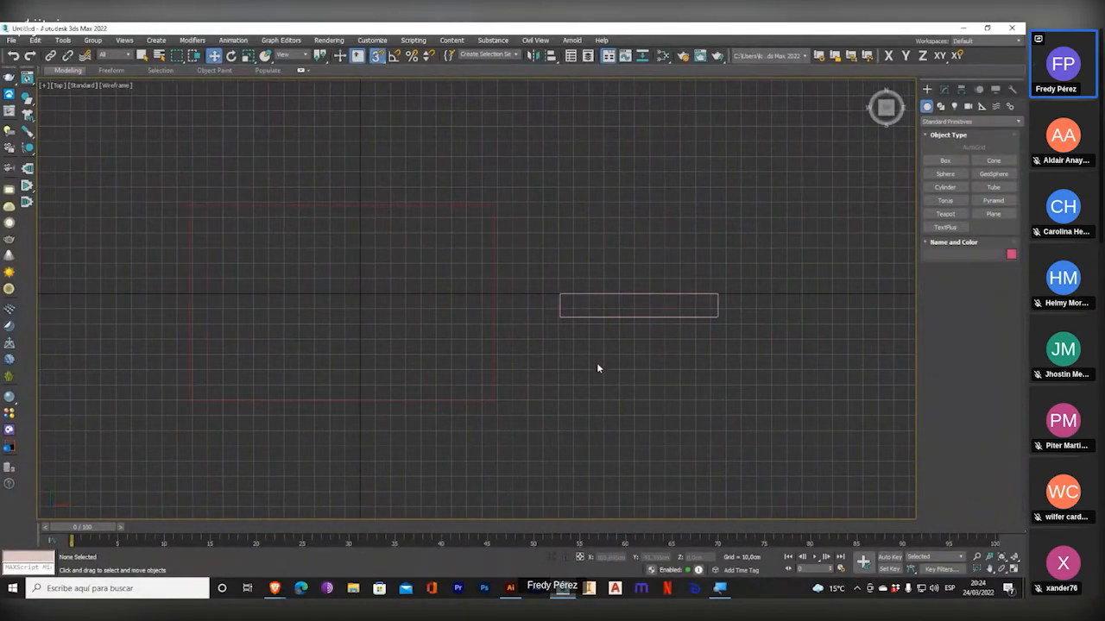
# Change the large flat box's object color to light violet-blue and deselect the box.
pyautogui.click(493, 329)
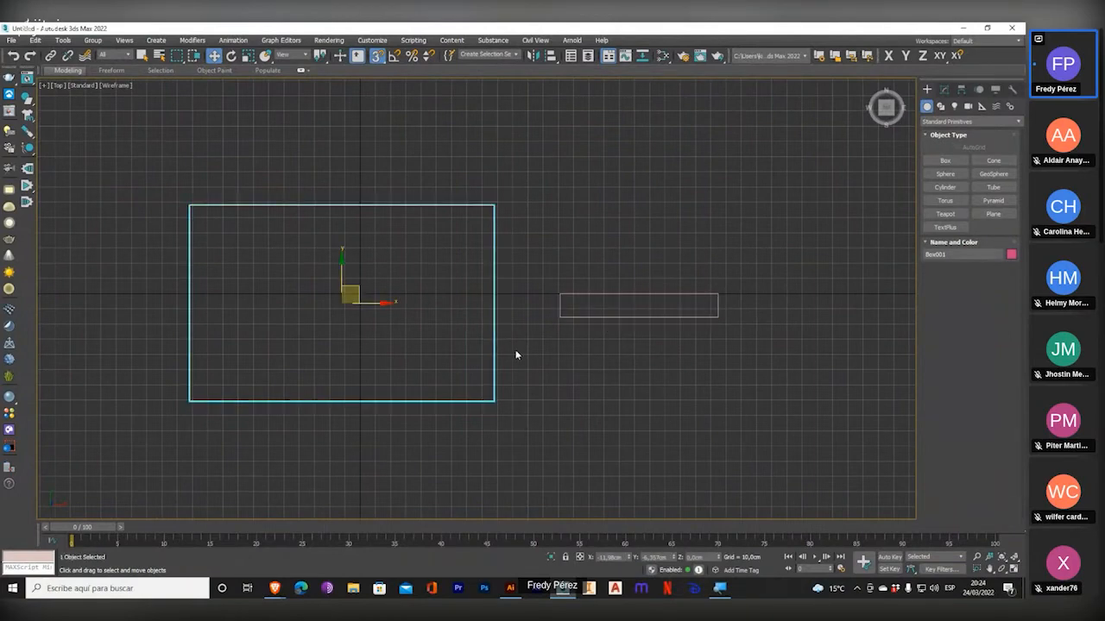
pyautogui.click(1012, 253)
pyautogui.click(557, 272)
pyautogui.click(566, 363)
pyautogui.click(575, 402)
pyautogui.scroll(1, 323, 318)
pyautogui.scroll(-1, 323, 324)
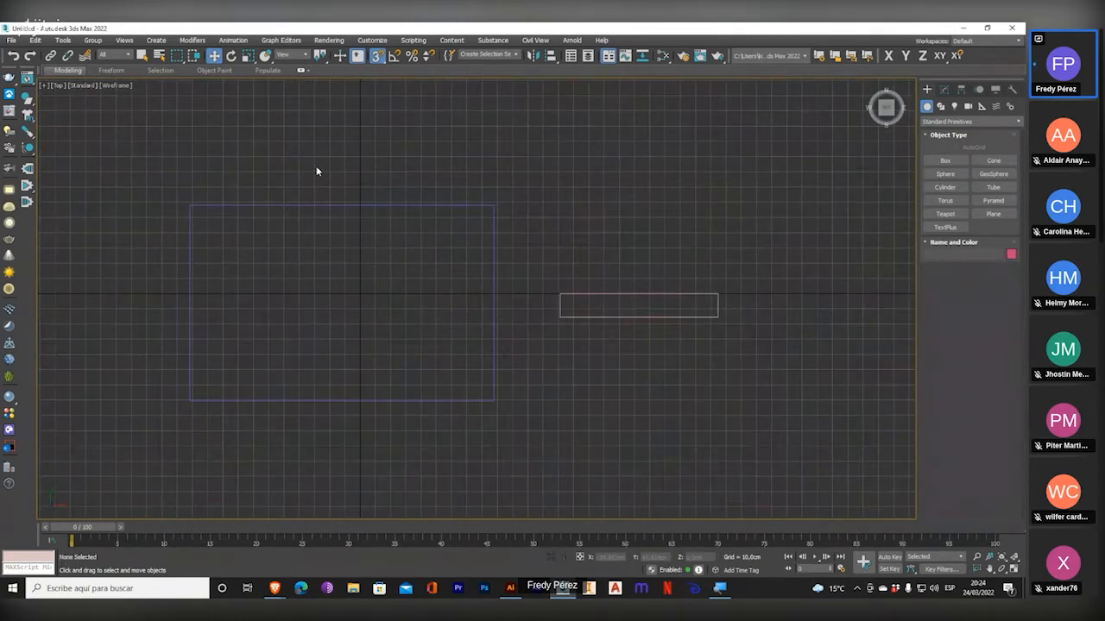
# Select the large flat box and toggle the home grid in the Top viewport, leaving it hidden.
pyautogui.press('g')
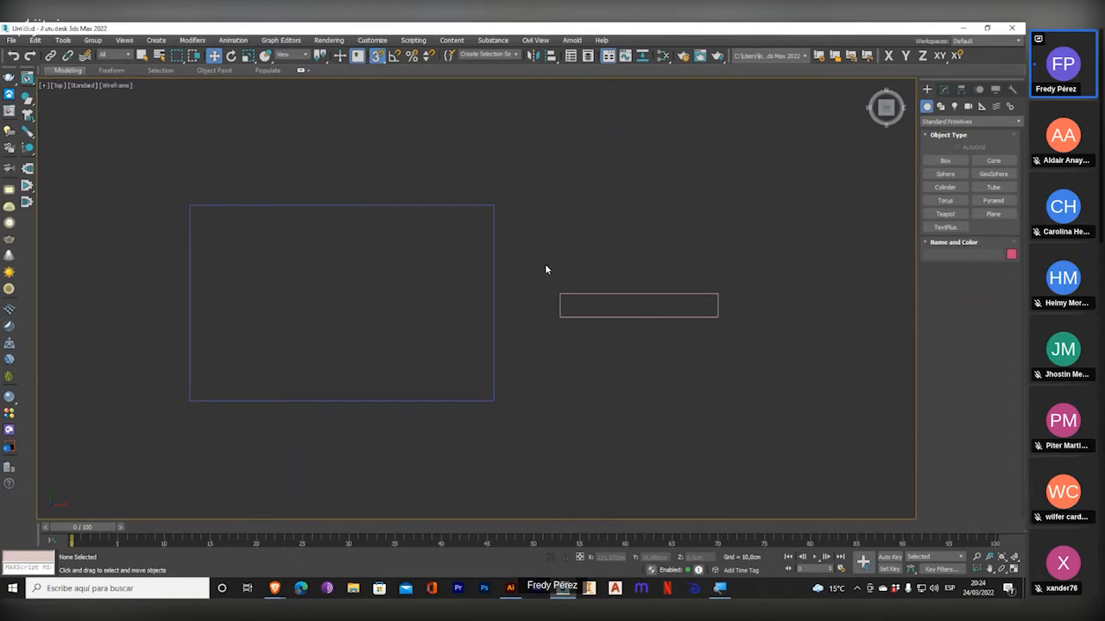
pyautogui.click(493, 288)
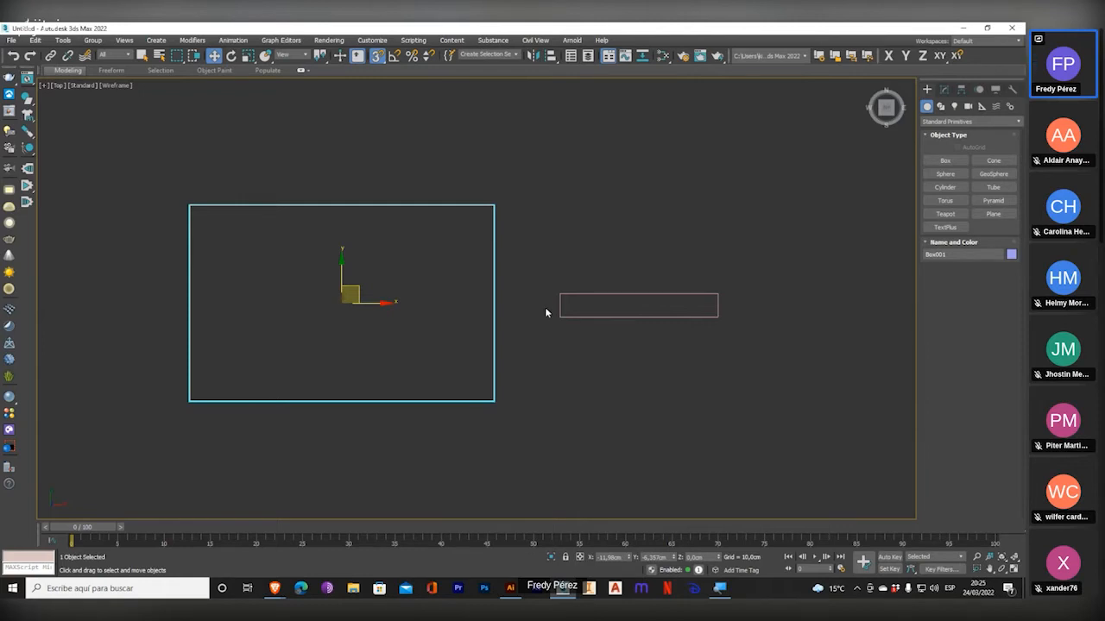
pyautogui.press('g')
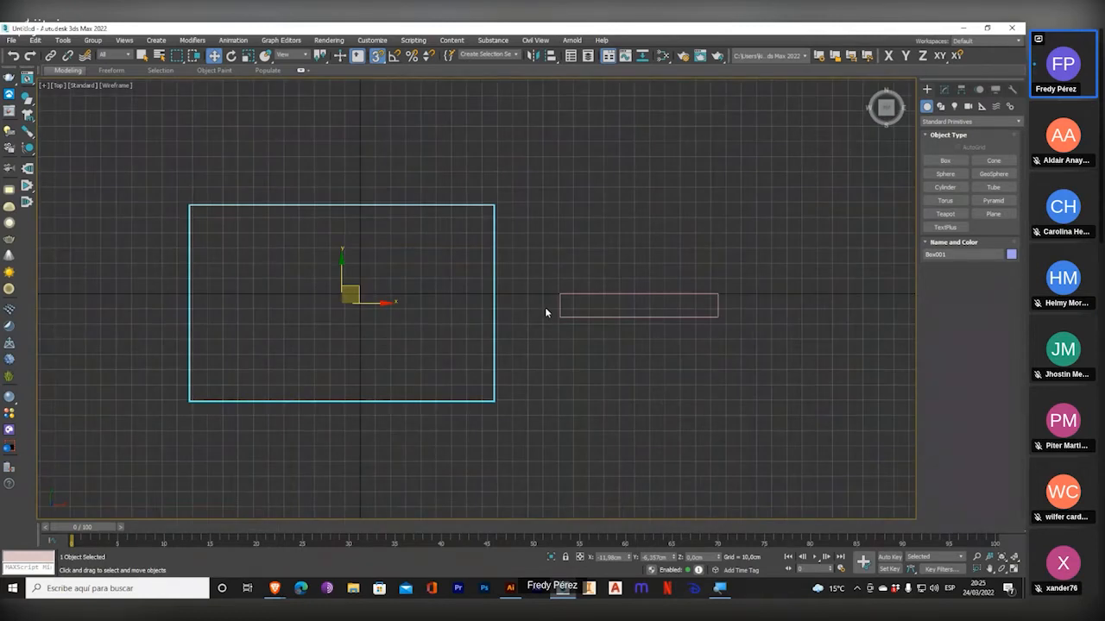
pyautogui.press('g')
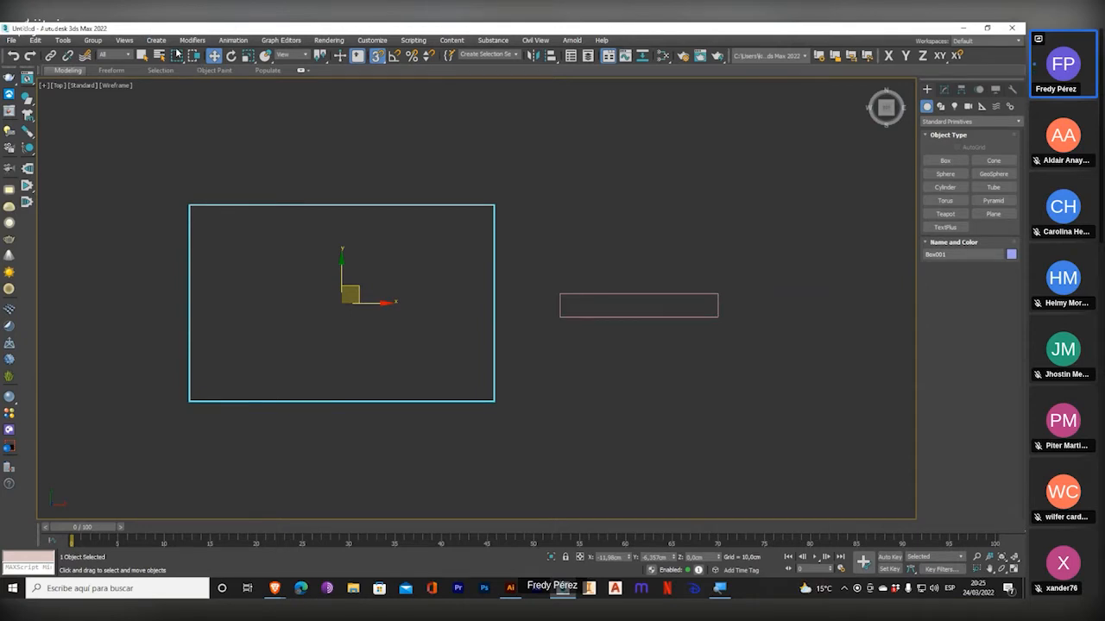
# Look through the General, Files, Viewports and Interaction Mode pages of Preference Settings for grid options, and close the dialog.
pyautogui.click(372, 40)
pyautogui.click(414, 245)
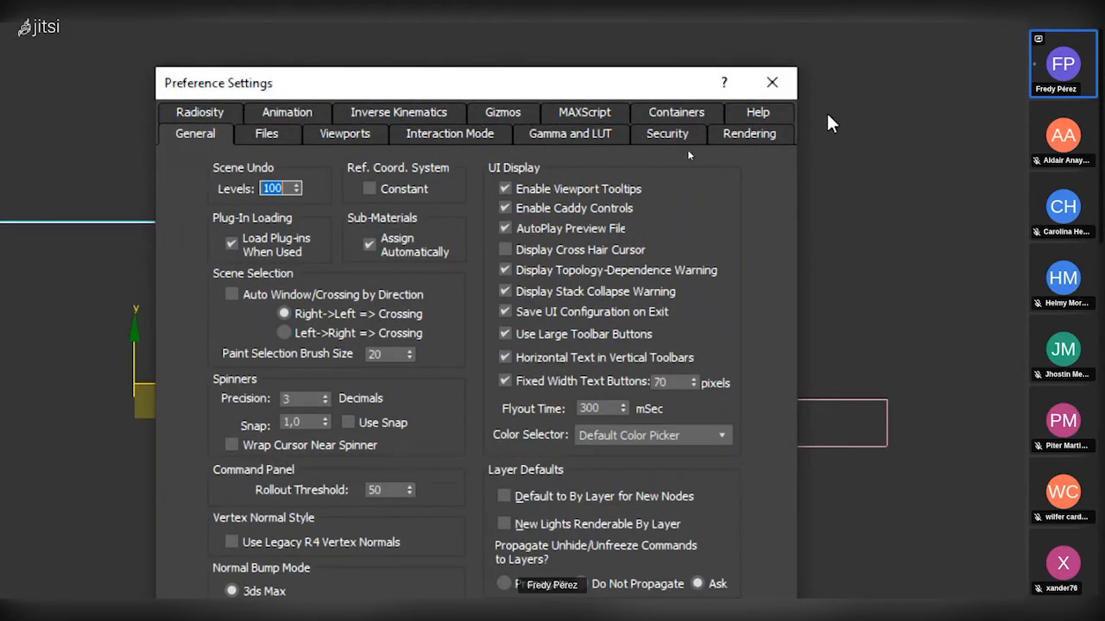
pyautogui.click(667, 134)
pyautogui.click(569, 133)
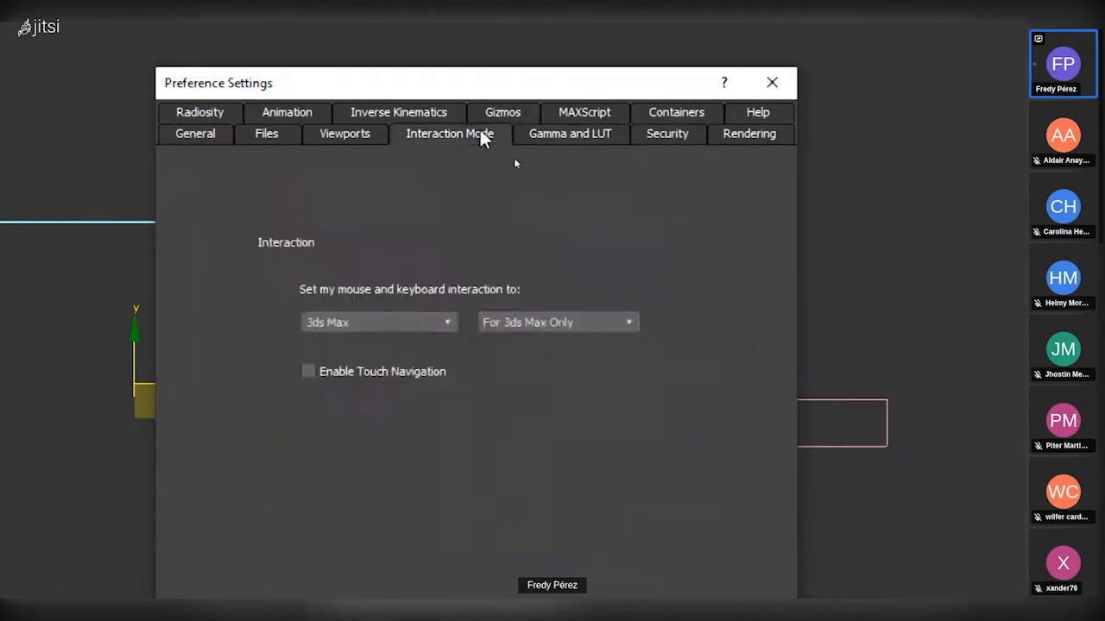
pyautogui.click(344, 134)
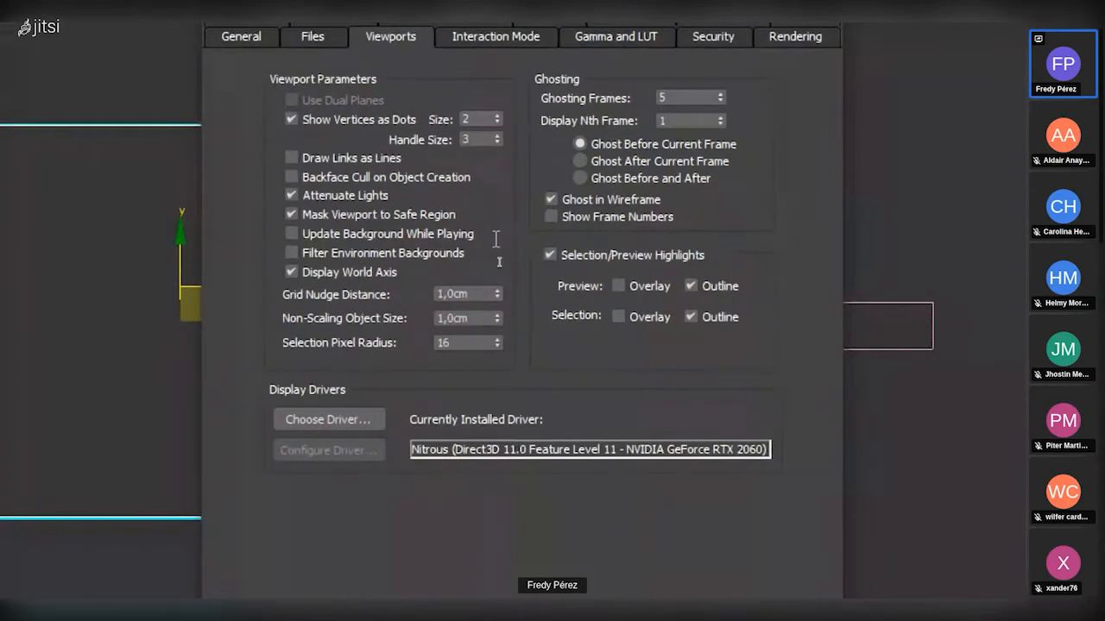
pyautogui.click(314, 195)
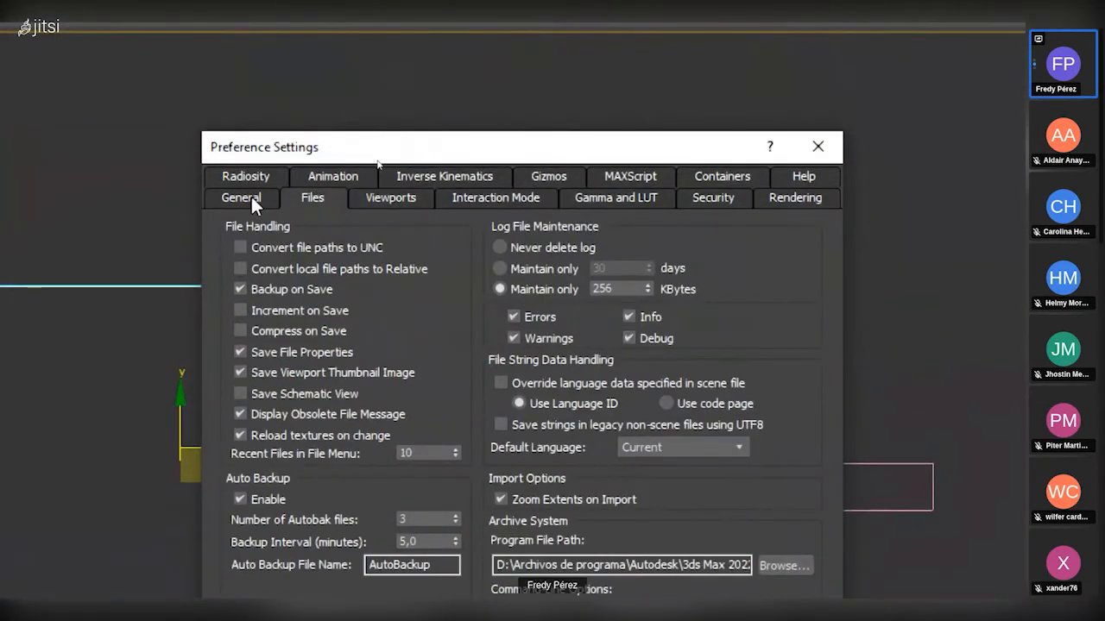
pyautogui.click(250, 194)
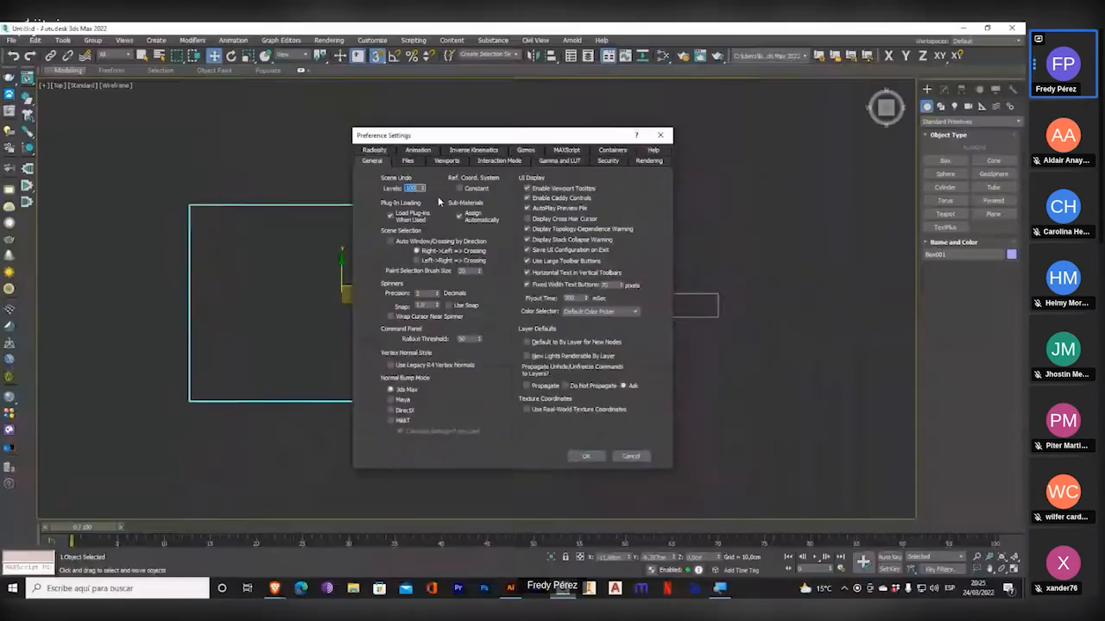
pyautogui.click(662, 136)
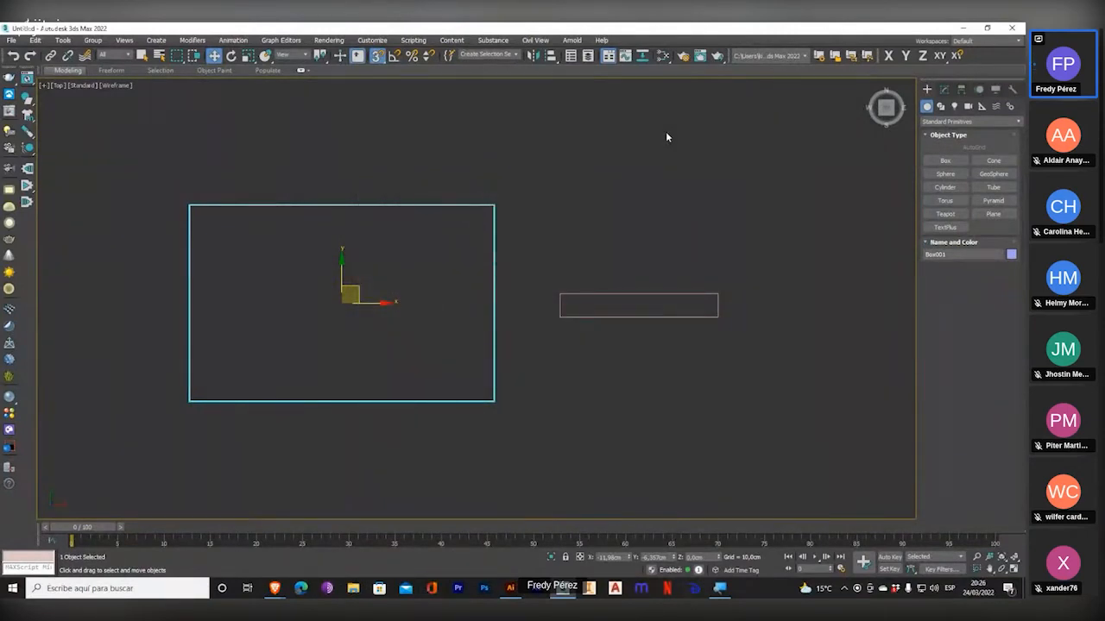
# Restore the four-viewport layout and reframe the two boxes in the Perspective and Left viewports.
pyautogui.click(1014, 570)
pyautogui.keyDown('alt'); pyautogui.moveTo(774, 457); pyautogui.dragTo(849, 394, button='middle'); pyautogui.keyUp('alt')
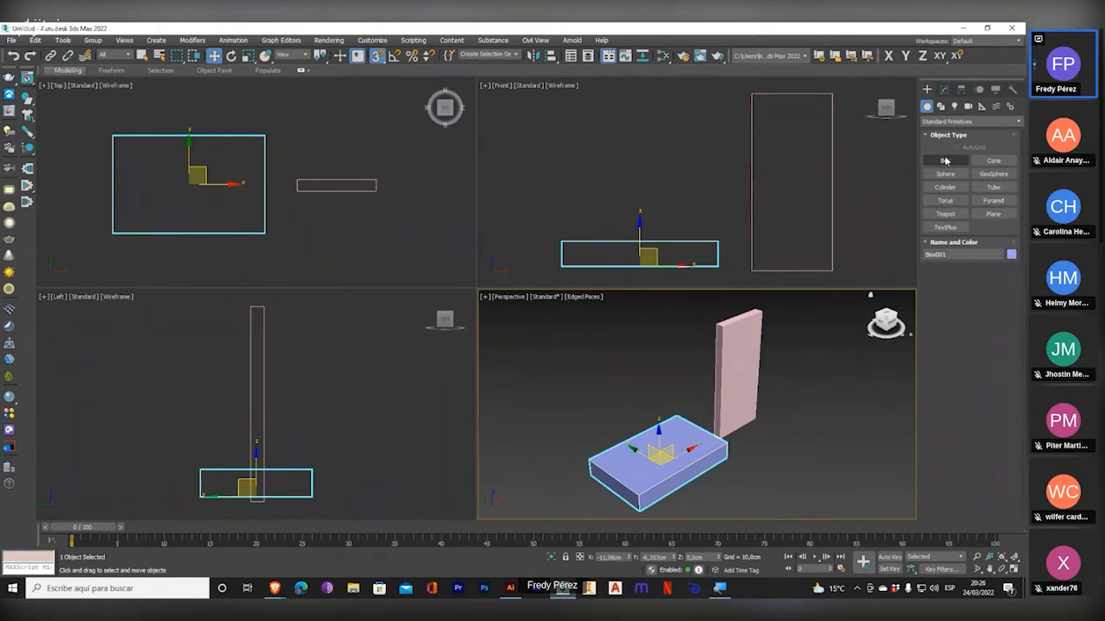
pyautogui.moveTo(692, 388)
pyautogui.mouseDown(button='middle')
pyautogui.moveTo(704, 386)
pyautogui.moveTo(672, 392)
pyautogui.mouseUp(button='middle')
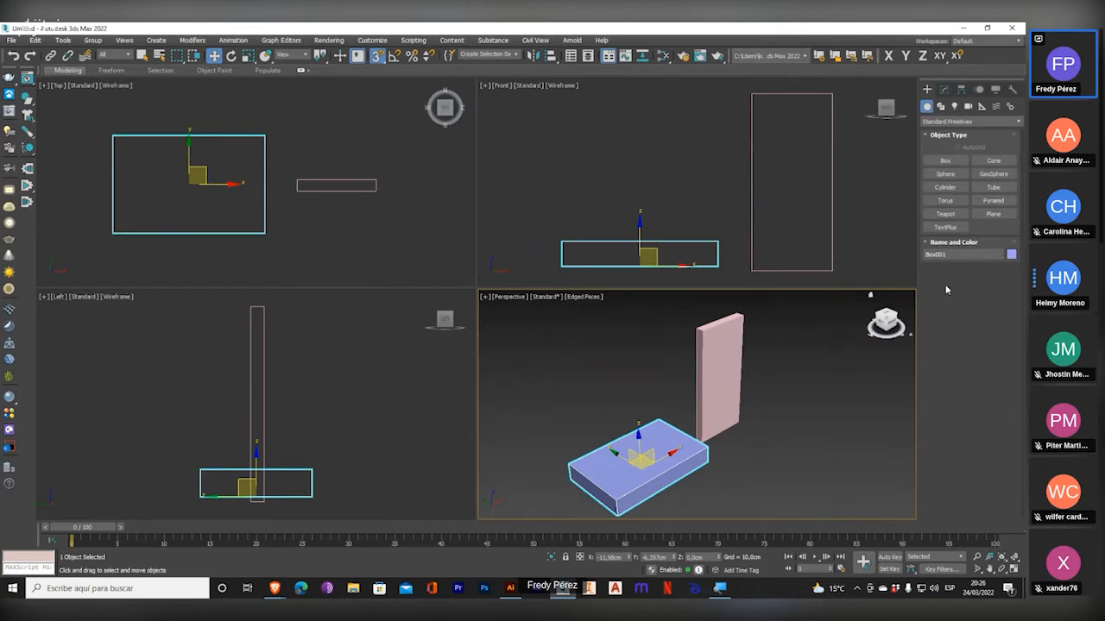
pyautogui.moveTo(470, 347); pyautogui.dragTo(397, 367, button='middle')
pyautogui.moveTo(296, 373); pyautogui.dragTo(316, 383, button='middle')
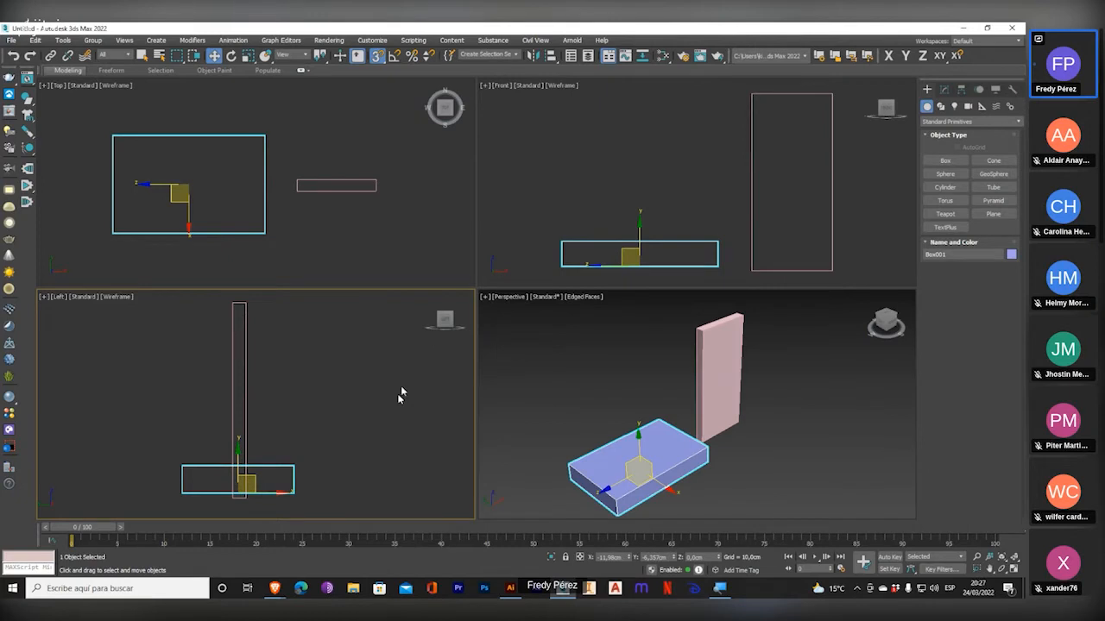
# Draw a standard plane about 699 by 1089 cm around the boxes in the Top viewport, and delete it.
pyautogui.click(993, 218)
pyautogui.scroll(-3, 443, 215)
pyautogui.moveTo(181, 116); pyautogui.dragTo(475, 303)
pyautogui.moveTo(753, 443); pyautogui.dragTo(684, 354, button='middle')
pyautogui.moveTo(307, 185); pyautogui.dragTo(256, 180, button='middle')
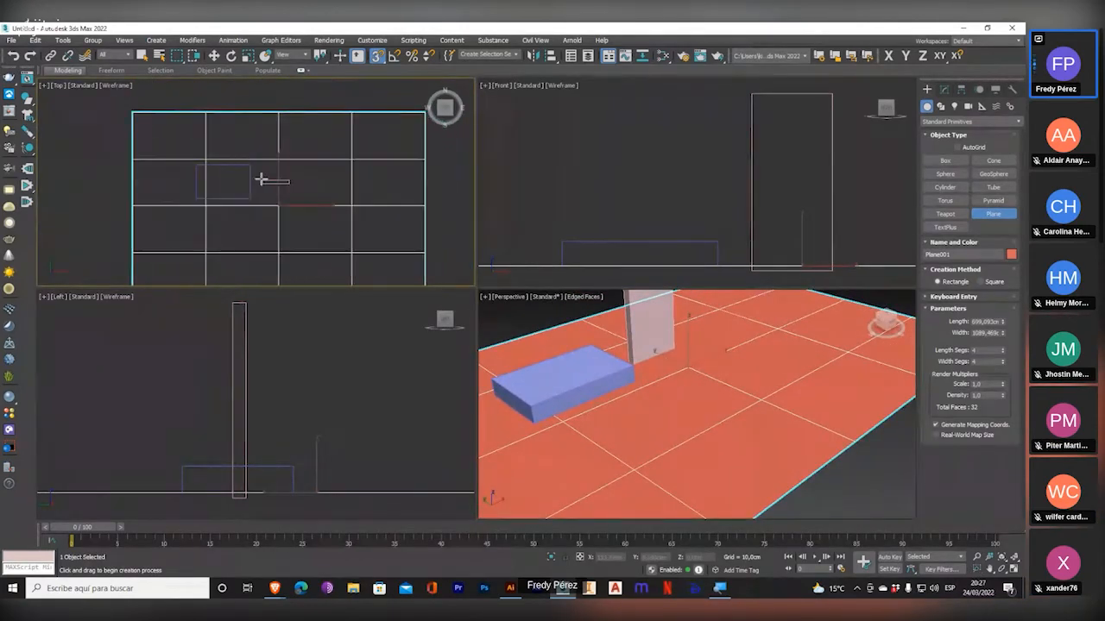
pyautogui.moveTo(275, 179); pyautogui.dragTo(259, 153, button='middle')
pyautogui.press('Delete')
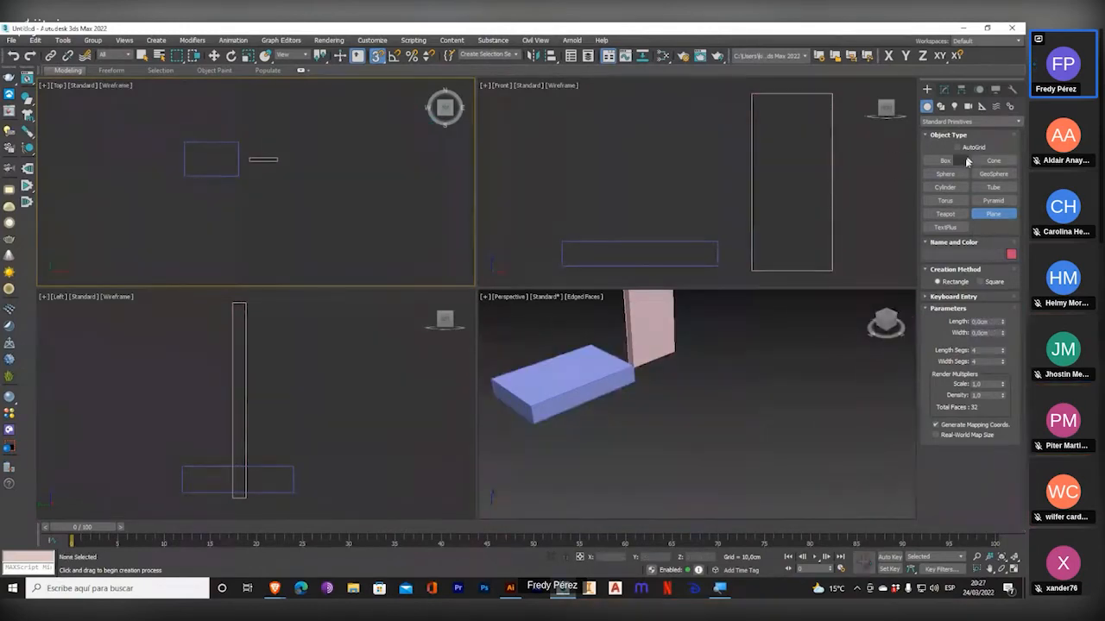
# Draw a larger plane about 1017 by 1293 cm around the boxes in the Top viewport, and delete it.
pyautogui.scroll(-2, 329, 195)
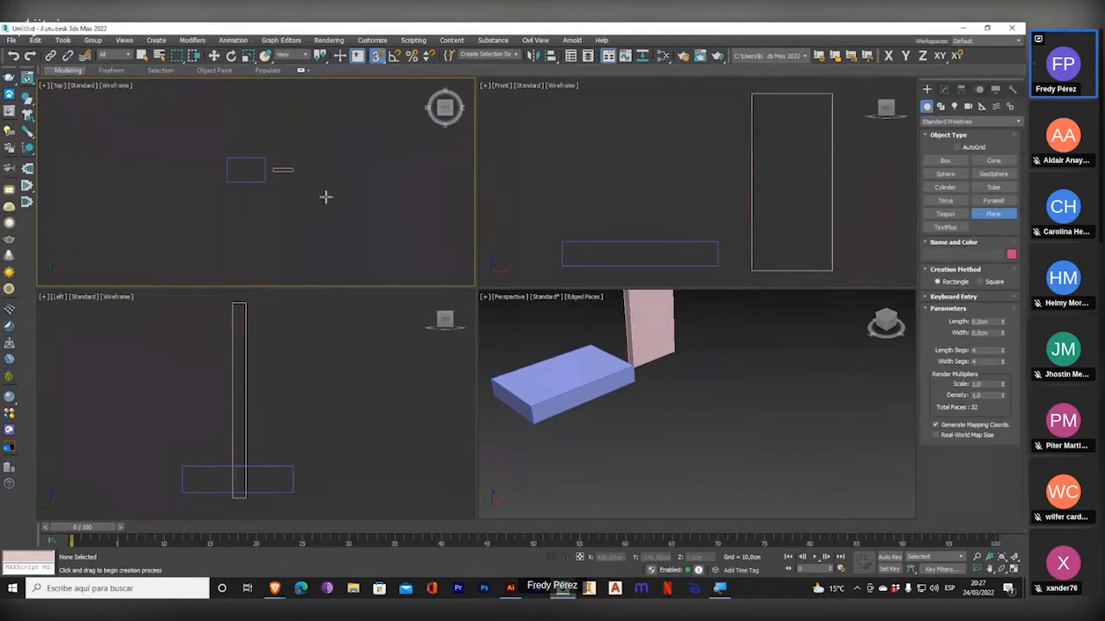
pyautogui.moveTo(353, 202); pyautogui.dragTo(353, 242, button='middle')
pyautogui.moveTo(129, 117); pyautogui.dragTo(449, 286)
pyautogui.moveTo(487, 353); pyautogui.dragTo(376, 309)
pyautogui.press('z')
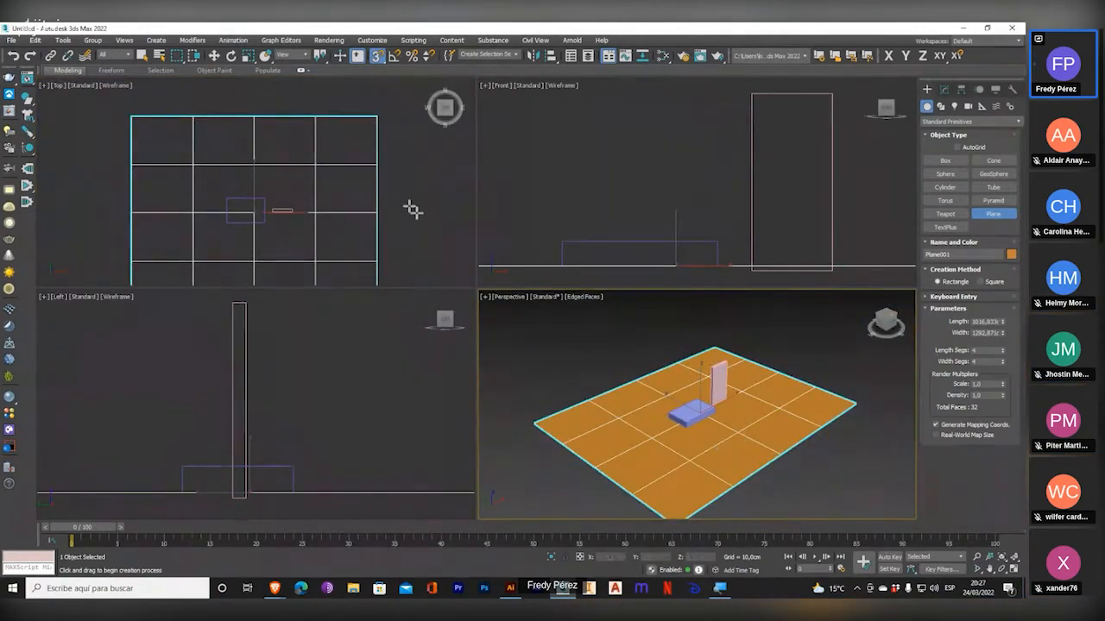
pyautogui.press('Delete')
# Draw a vertical plane about 759 cm wide around both boxes in the Front viewport, and delete it.
pyautogui.scroll(-3, 733, 198)
pyautogui.moveTo(569, 117); pyautogui.dragTo(866, 278)
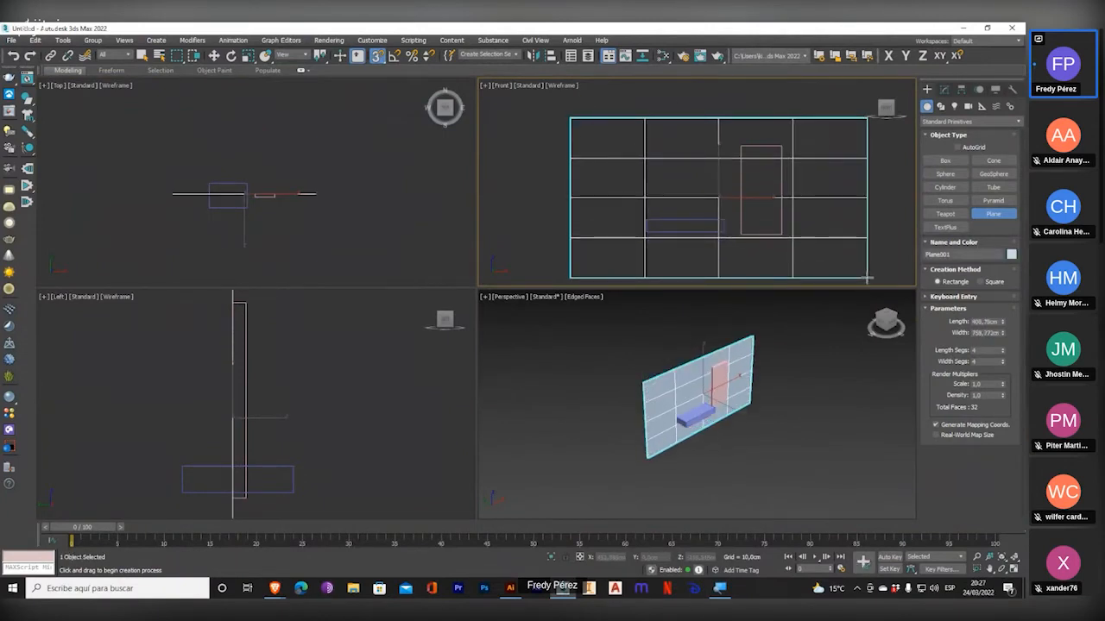
pyautogui.press('Delete')
# Draw a vertical plane about 554 cm long around both boxes in the Left viewport, and delete it.
pyautogui.scroll(-5, 246, 365)
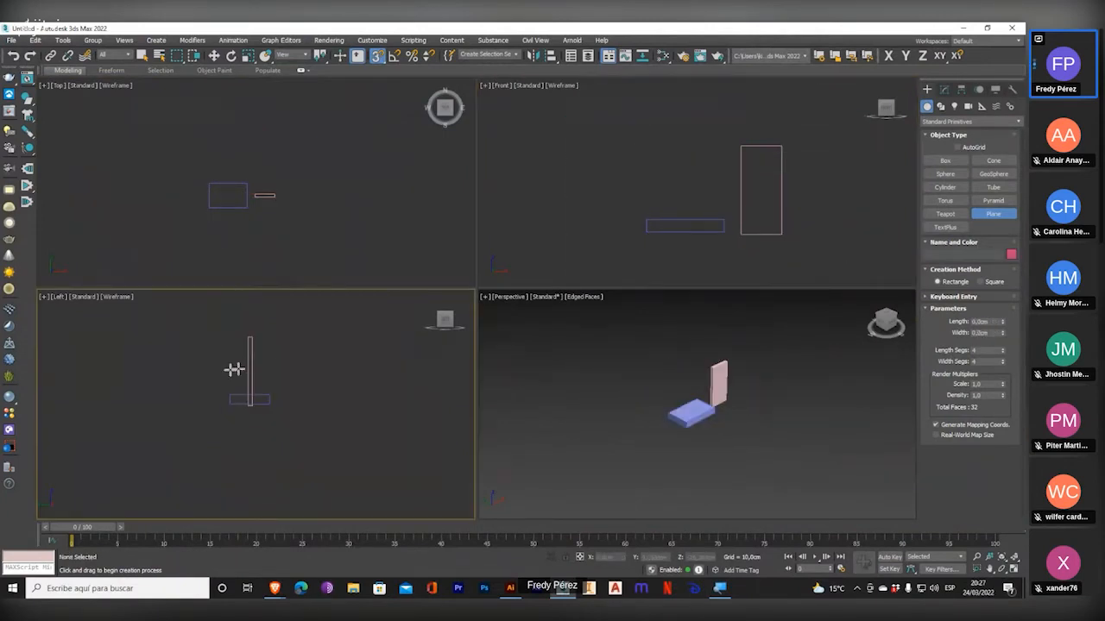
pyautogui.moveTo(171, 316); pyautogui.dragTo(406, 486)
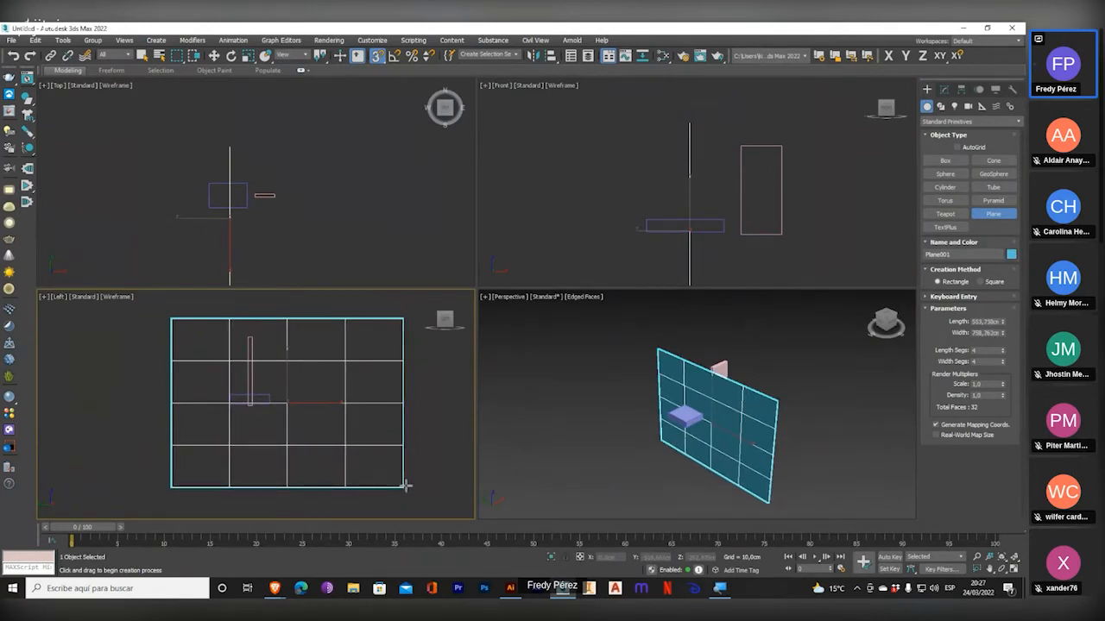
pyautogui.press('Delete')
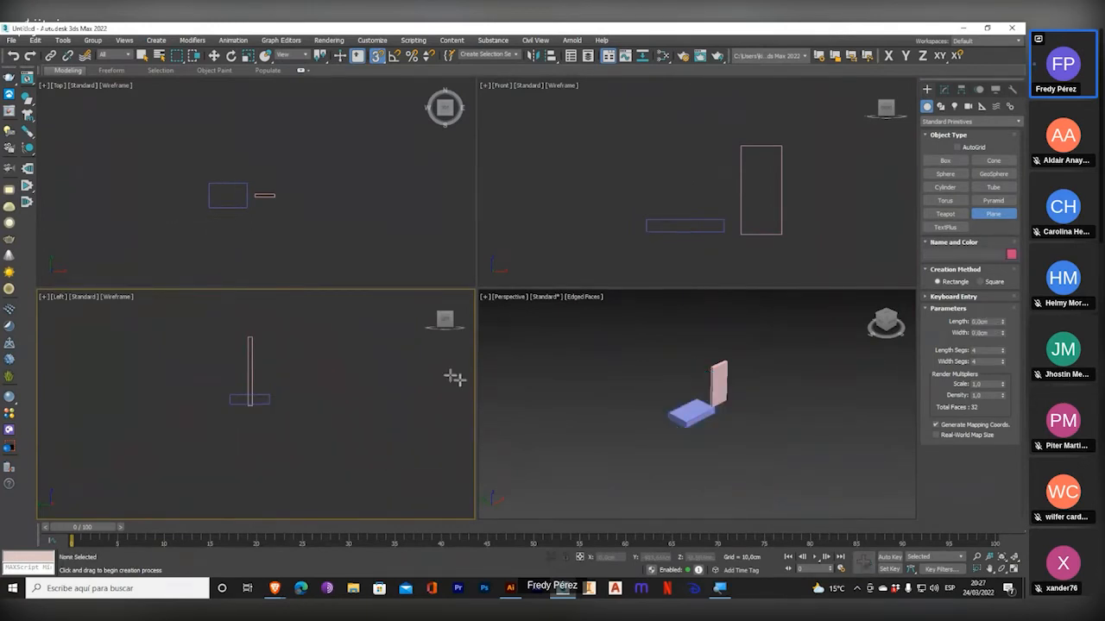
# Draw a horizontal plane about 842 by 1310 cm in the Top viewport, leave the Plane tool and delete the plane.
pyautogui.moveTo(127, 115); pyautogui.dragTo(377, 276)
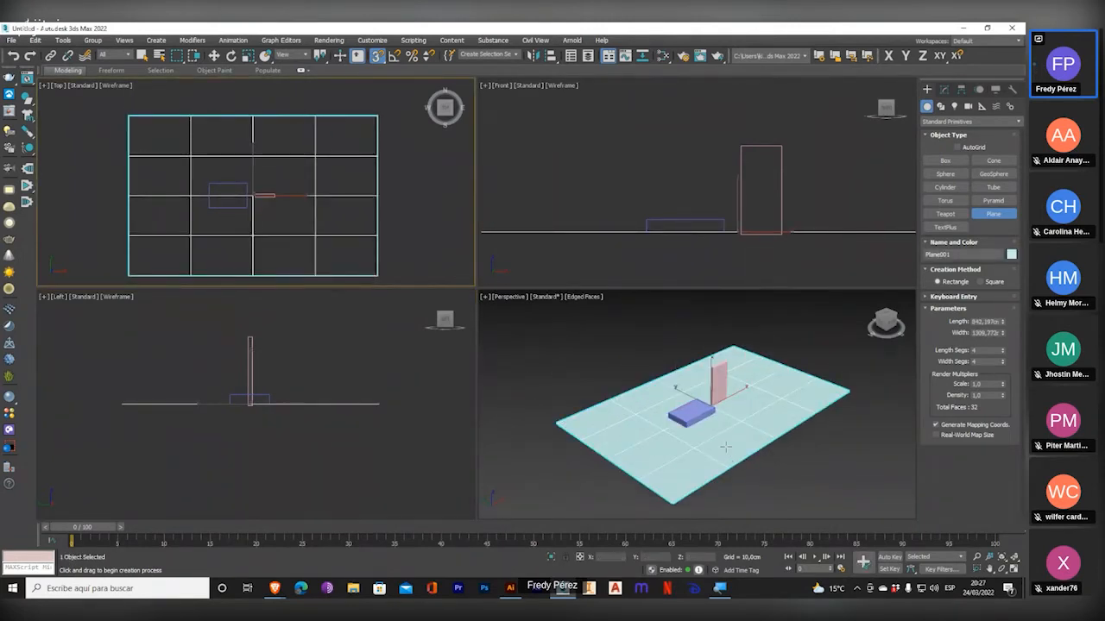
pyautogui.scroll(3, 725, 448)
pyautogui.scroll(-5, 670, 403)
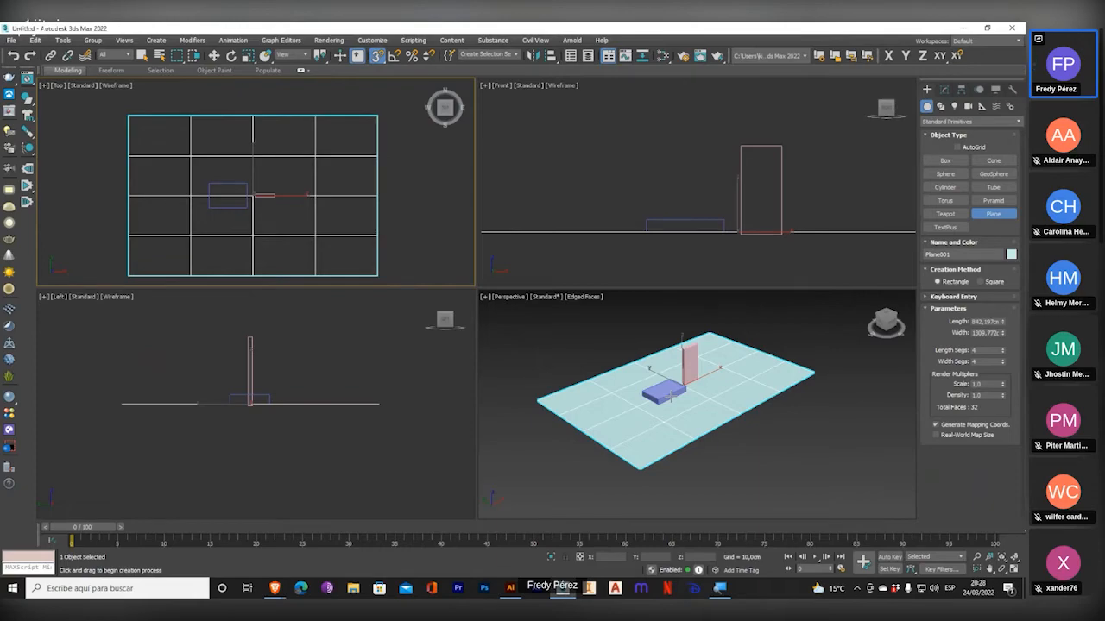
pyautogui.press('w')
pyautogui.press('Delete')
# Show the home grid in the Left viewport.
pyautogui.moveTo(250, 377); pyautogui.dragTo(262, 378, button='middle')
pyautogui.press('g')
pyautogui.press('g')
pyautogui.press('g')
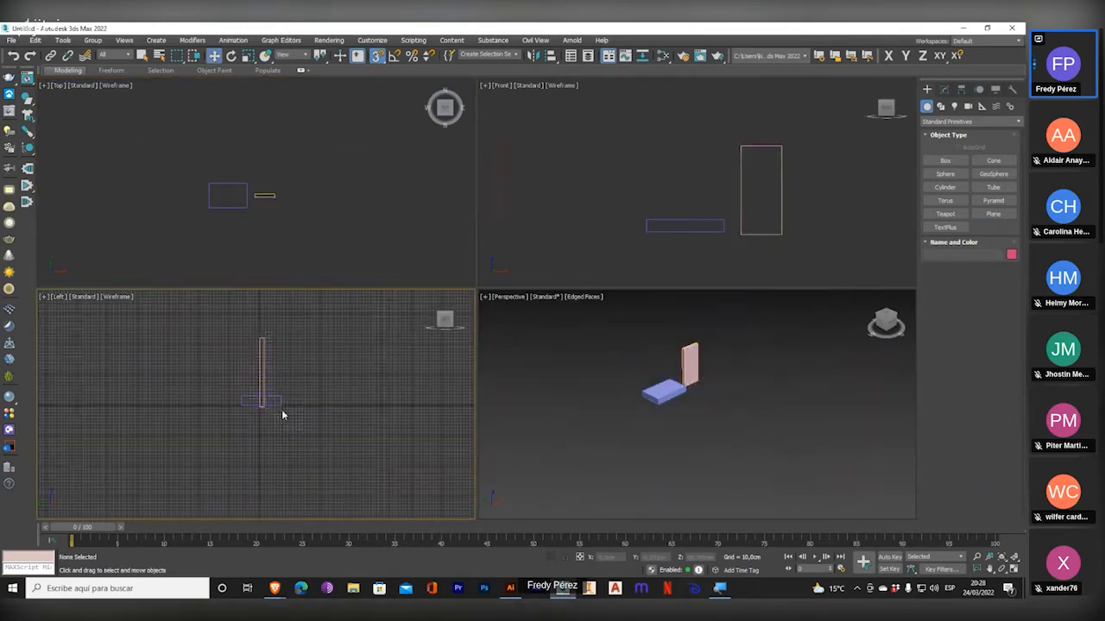
# Magnify the screen on the Left viewport's grid around the boxes, restore the normal size and hide the grid.
pyautogui.press('super+plus')
pyautogui.press('super+plus')
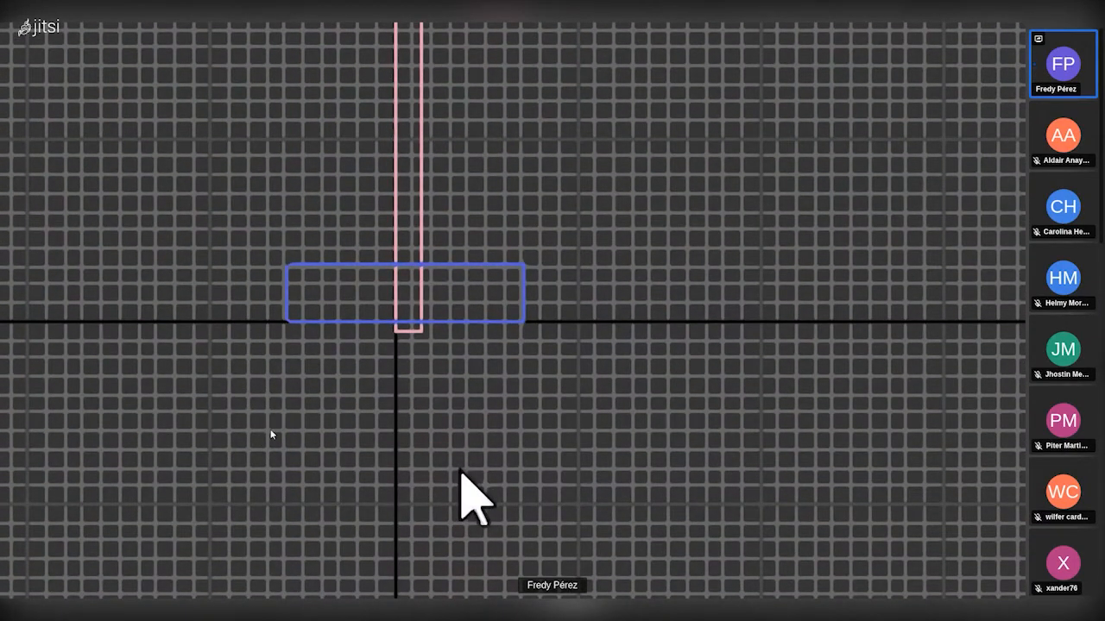
pyautogui.press('super+minus')
pyautogui.press('super+minus')
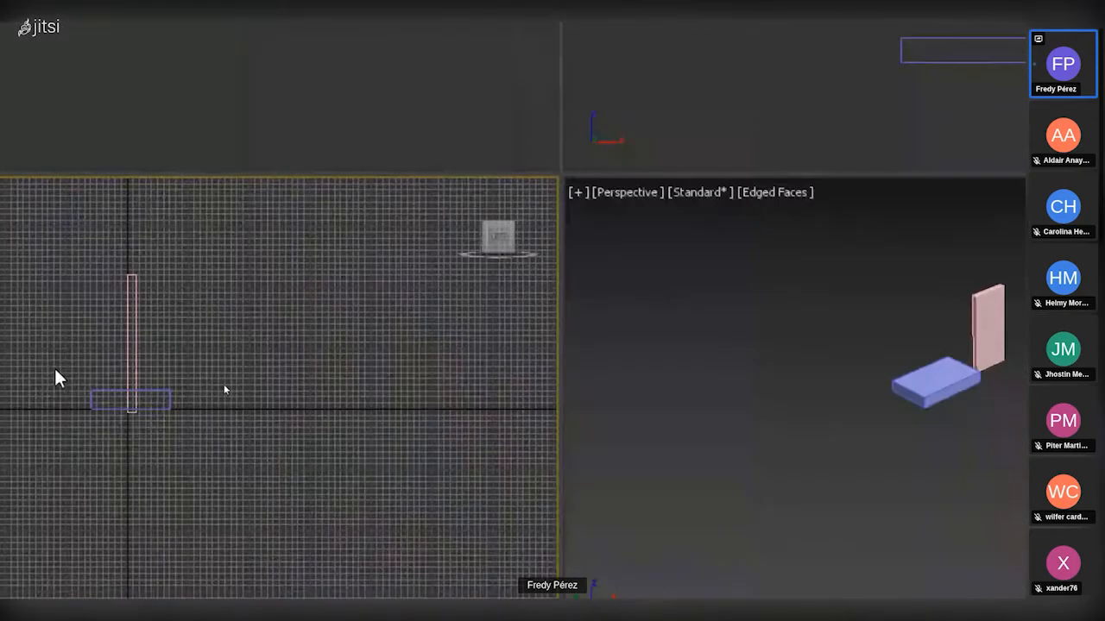
pyautogui.press('super+minus')
pyautogui.press('g')
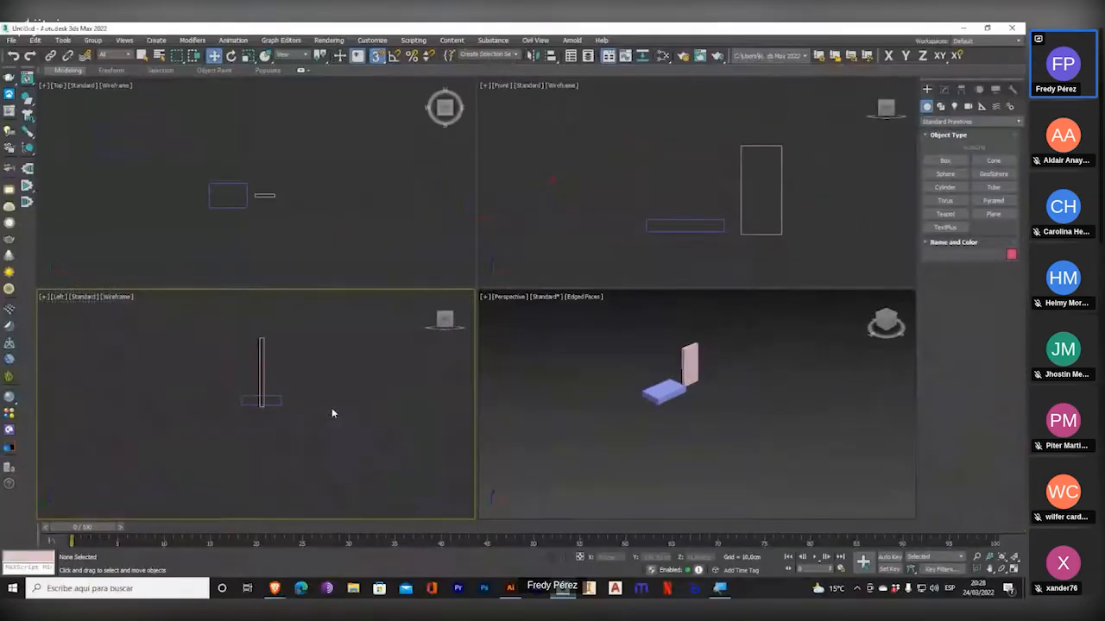
# Fit all viewports to the two boxes, and select and delete both boxes.
pyautogui.click(1015, 556)
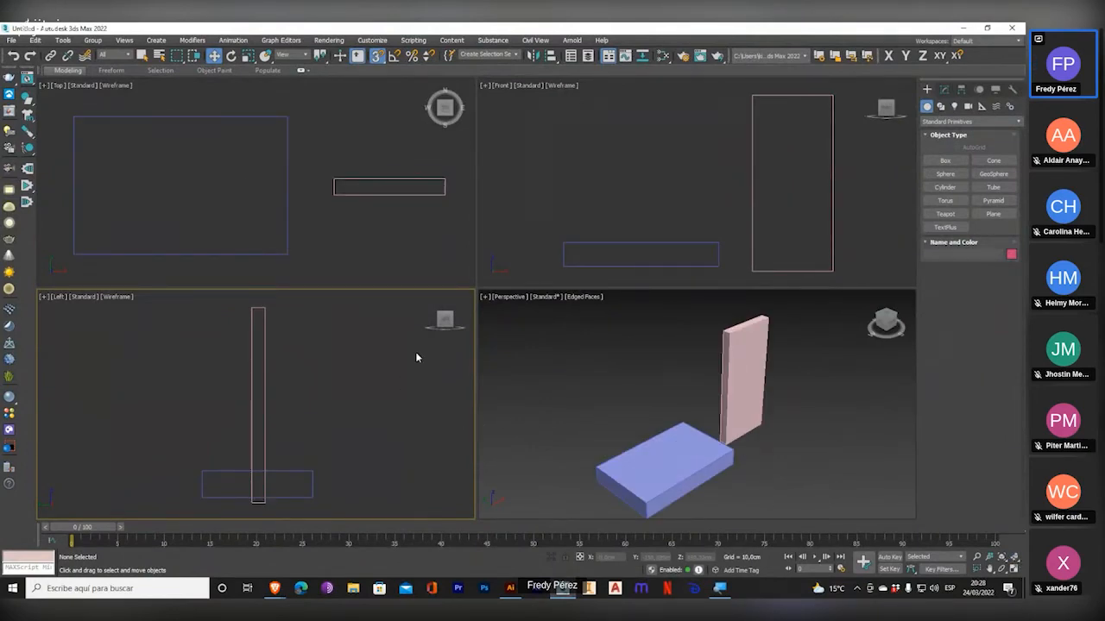
pyautogui.scroll(-2, 361, 373)
pyautogui.moveTo(349, 412); pyautogui.dragTo(376, 475)
pyautogui.press('Delete')
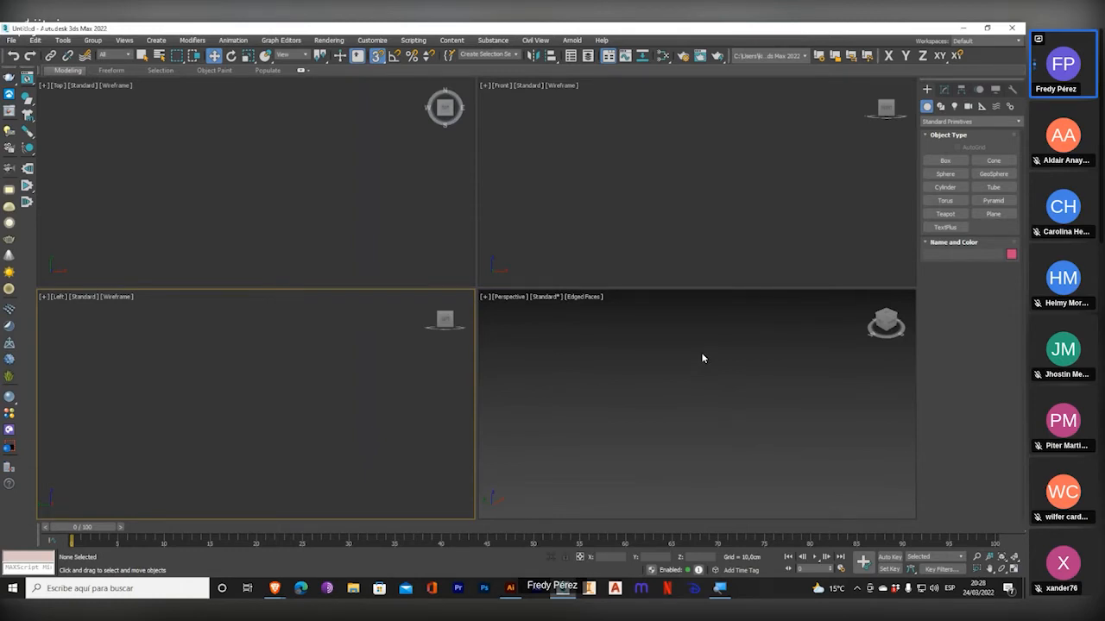
# Activate each of the four viewports in turn, ending with the Perspective viewport.
pyautogui.click(590, 419)
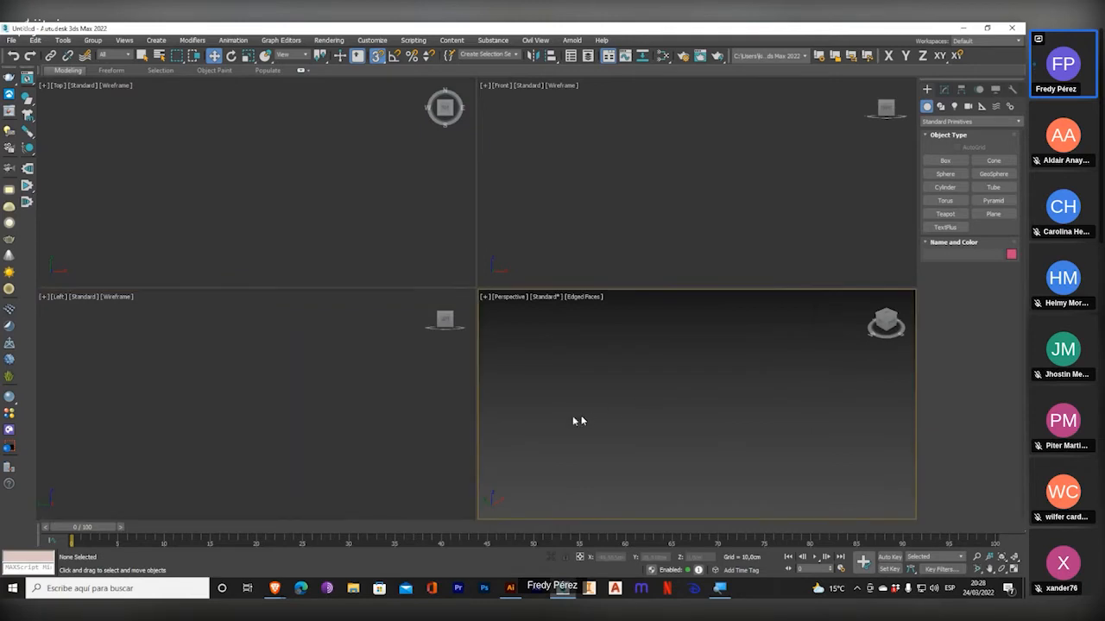
pyautogui.click(296, 387)
pyautogui.click(340, 208)
pyautogui.click(644, 207)
pyautogui.click(648, 366)
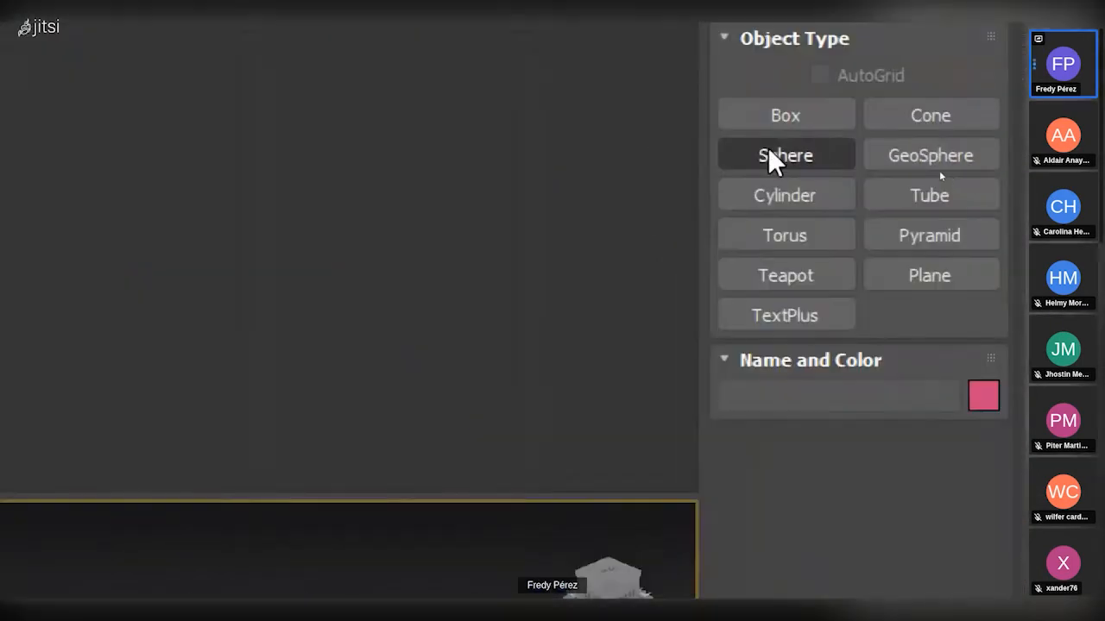
# Draw a pointed cone in the Top viewport with a base radius of about 25.9 cm and a height of about 51.3 cm.
pyautogui.click(938, 173)
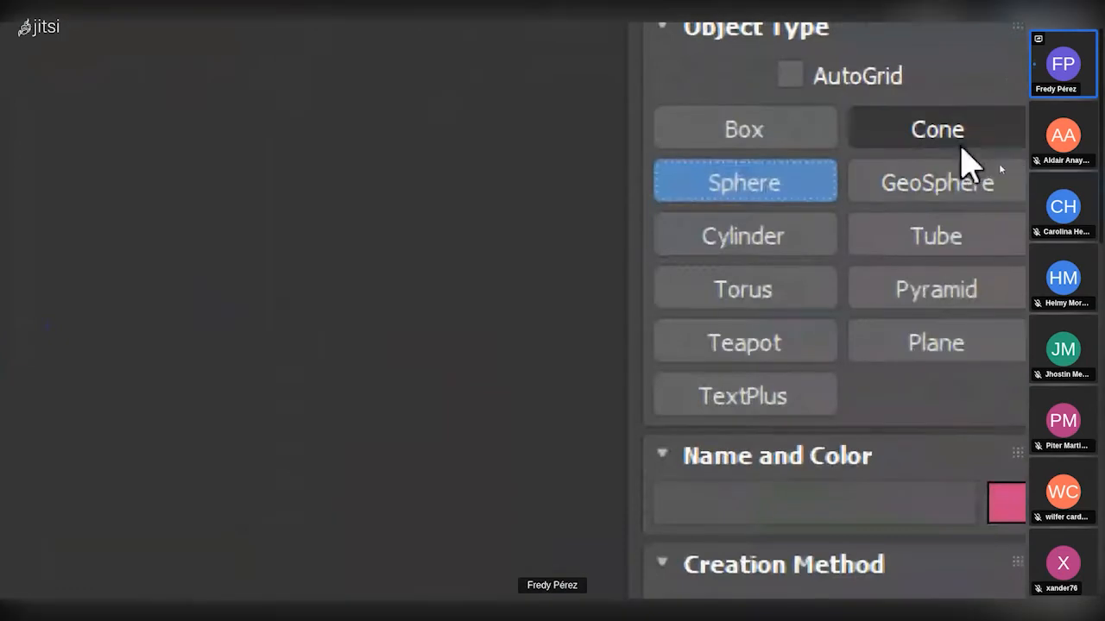
pyautogui.click(949, 137)
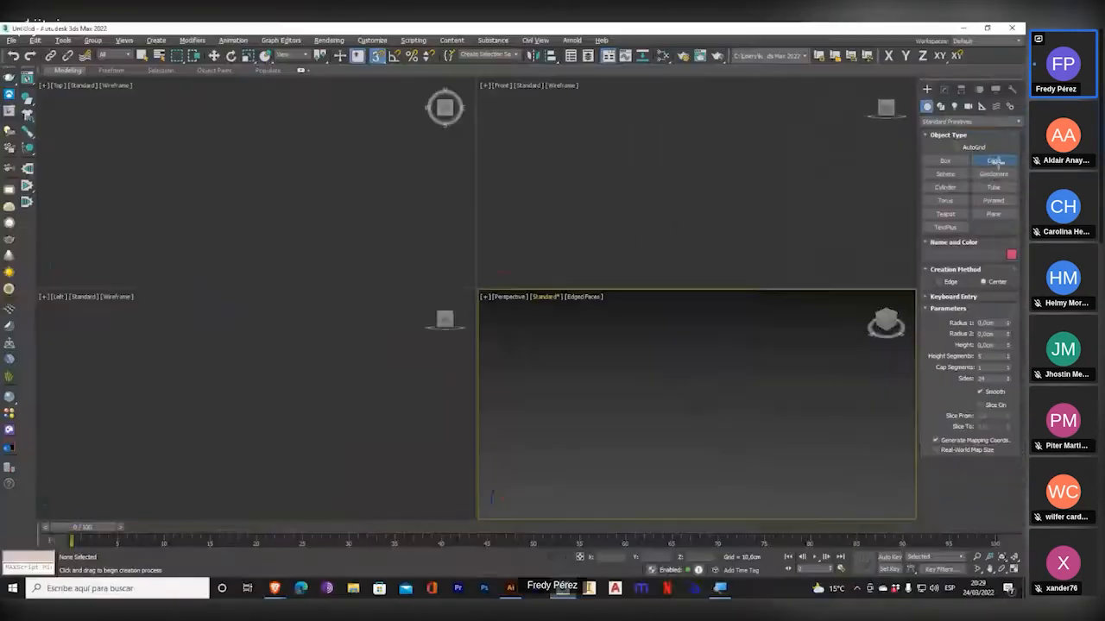
pyautogui.moveTo(254, 183); pyautogui.dragTo(279, 165)
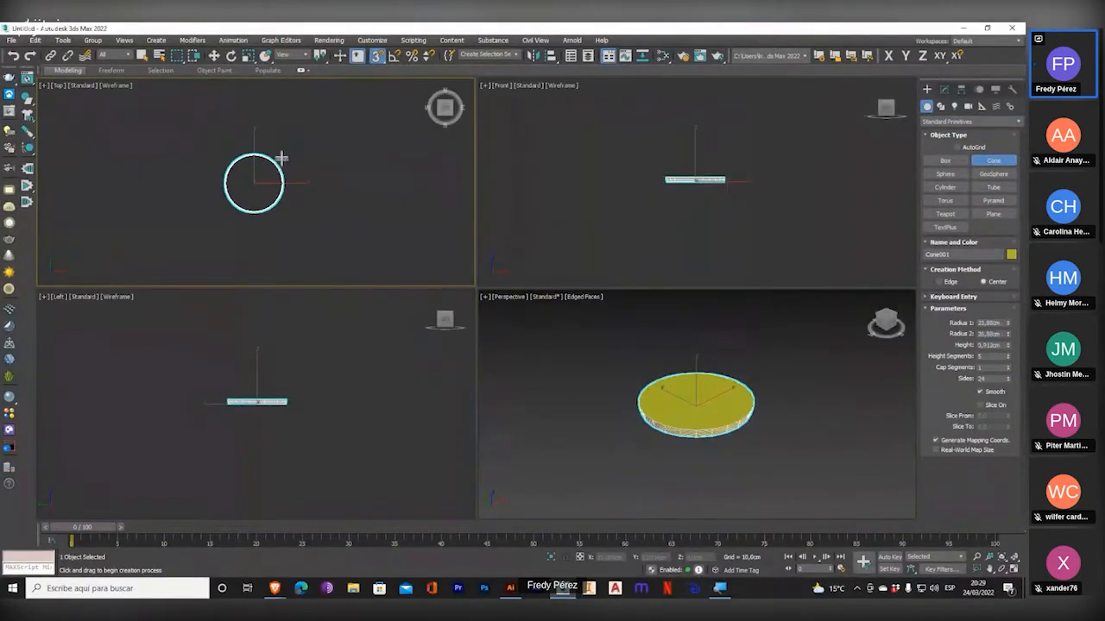
pyautogui.click(281, 116)
pyautogui.moveTo(656, 351); pyautogui.dragTo(635, 363, button='middle')
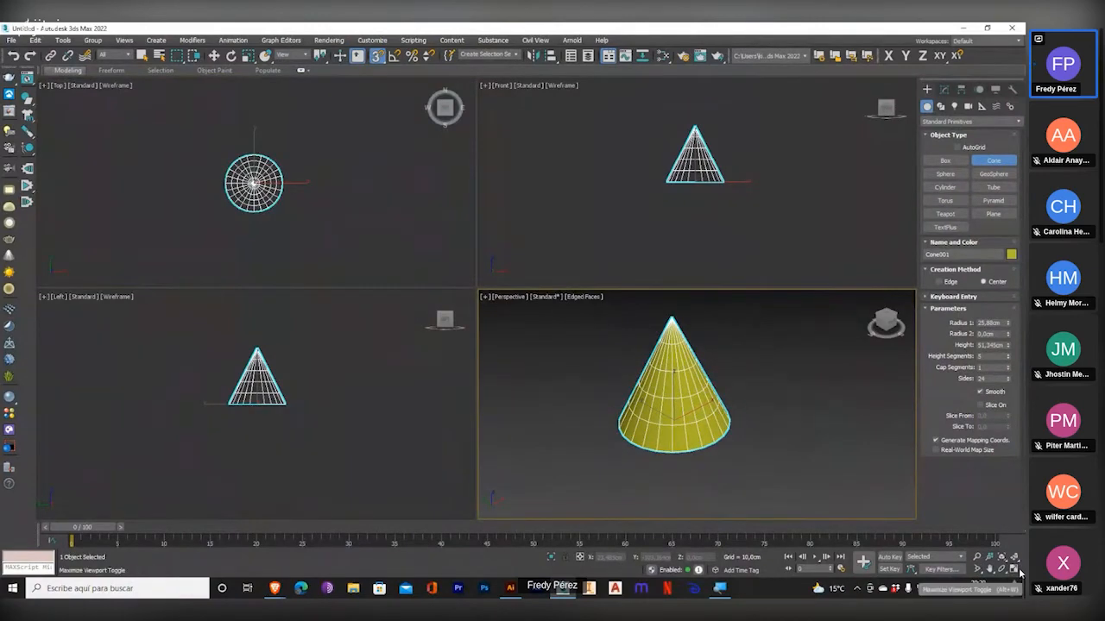
# Maximize the Perspective viewport and reduce the cone's base radius to about 10.87 cm.
pyautogui.hotkey('alt', 'w')
pyautogui.moveTo(702, 376); pyautogui.dragTo(700, 422, button='middle')
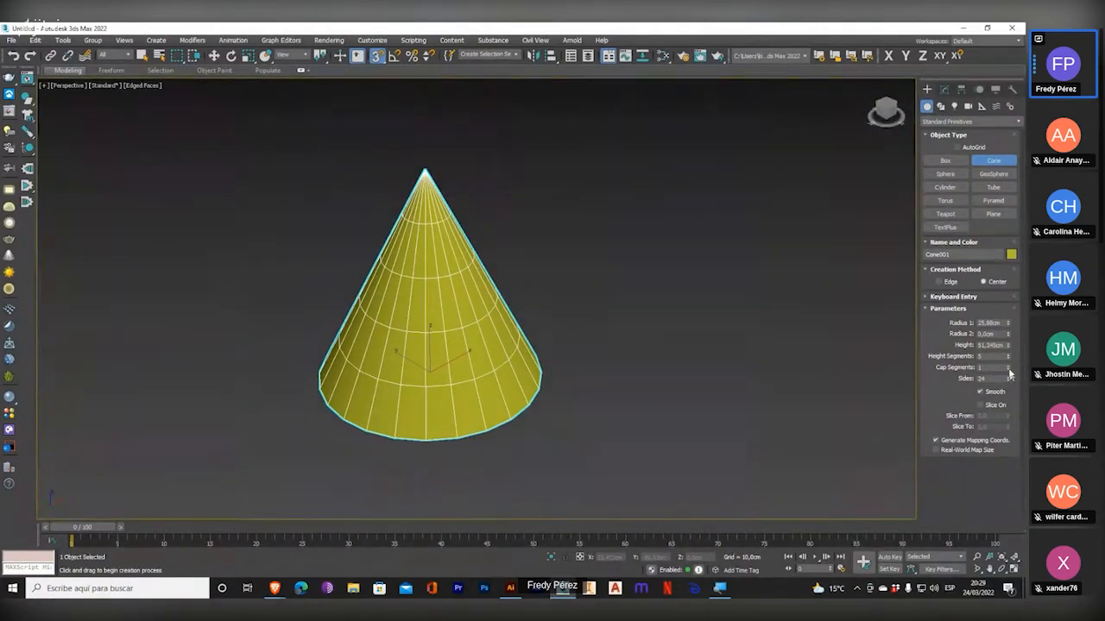
pyautogui.moveTo(1010, 257); pyautogui.dragTo(986, 400)
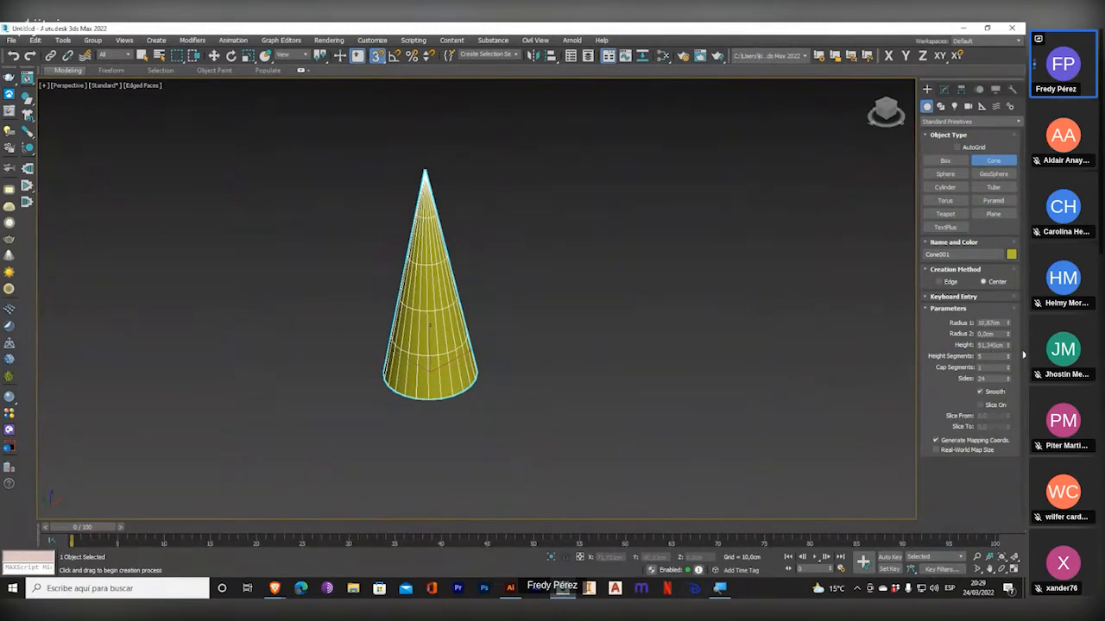
# Vary the cone's Radius 2 and return it to 0 cm, and reduce the height to about 46.21 cm.
pyautogui.moveTo(1008, 334); pyautogui.dragTo(81, 177)
pyautogui.moveTo(81, 128); pyautogui.dragTo(152, 573)
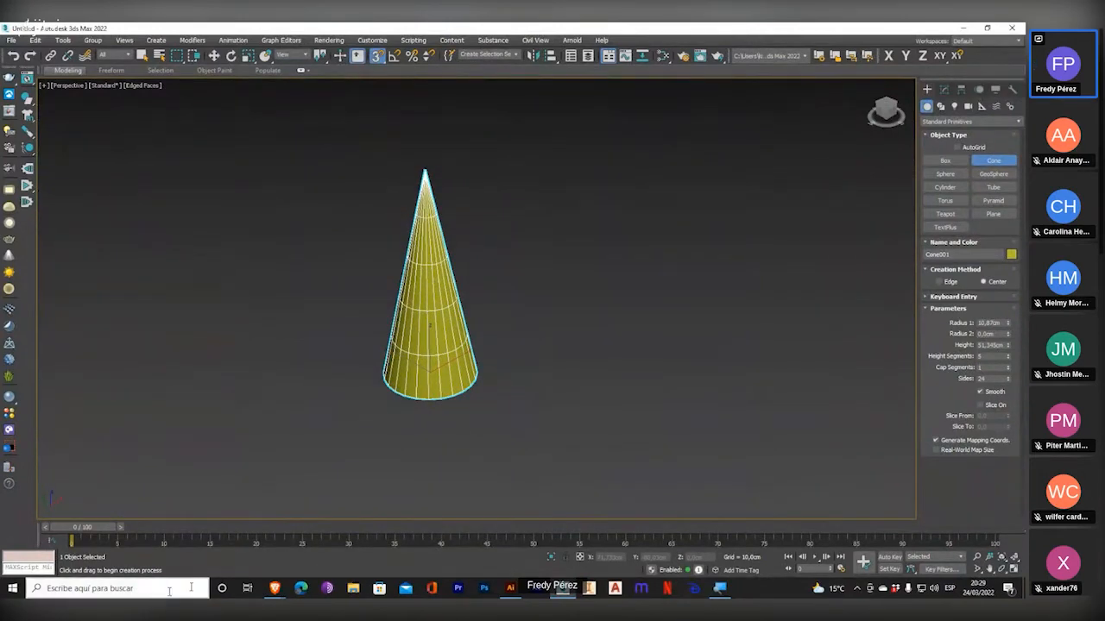
pyautogui.moveTo(1007, 344); pyautogui.dragTo(976, 352)
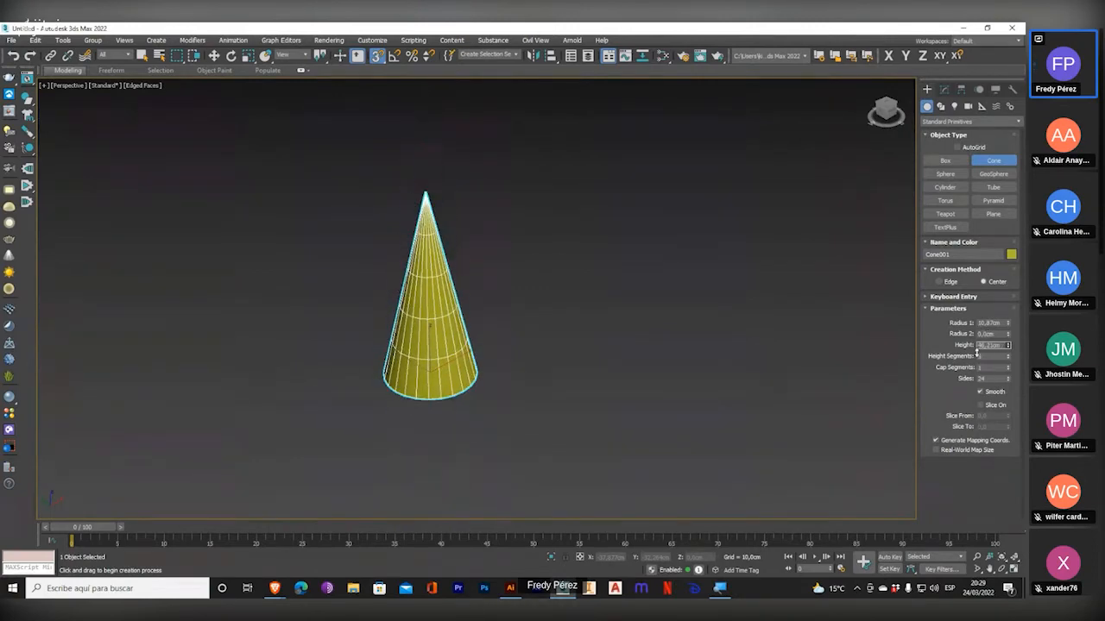
# Try the cone with 1 and 6 height segments, and return it to 5 height segments.
pyautogui.scroll(5, 439, 322)
pyautogui.scroll(-1, 439, 323)
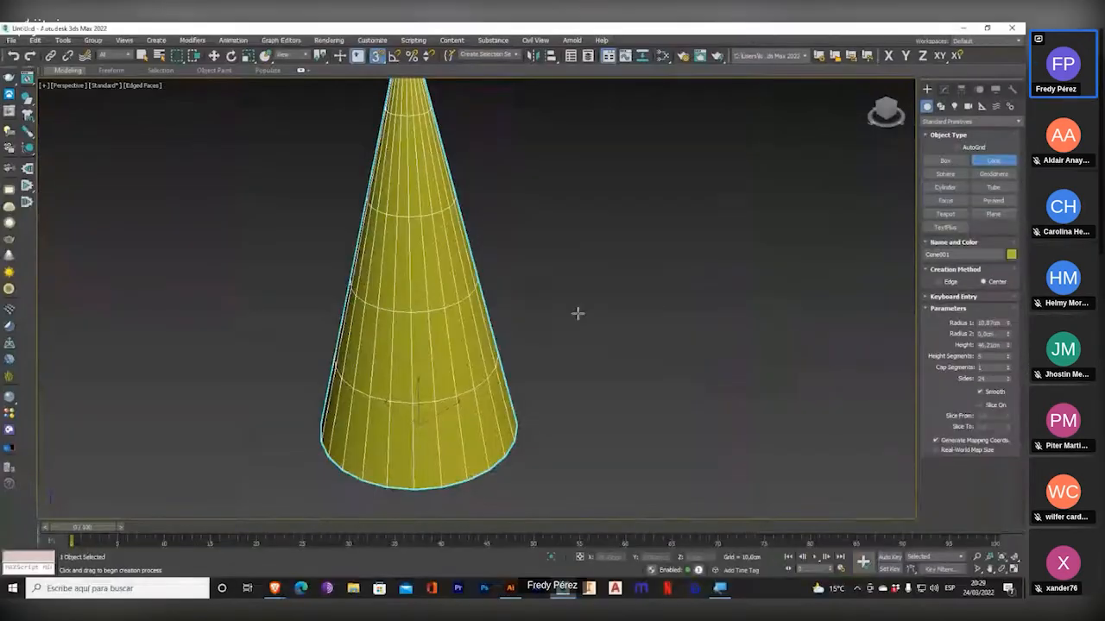
pyautogui.scroll(-3, 587, 336)
pyautogui.moveTo(1008, 356); pyautogui.dragTo(1008, 372)
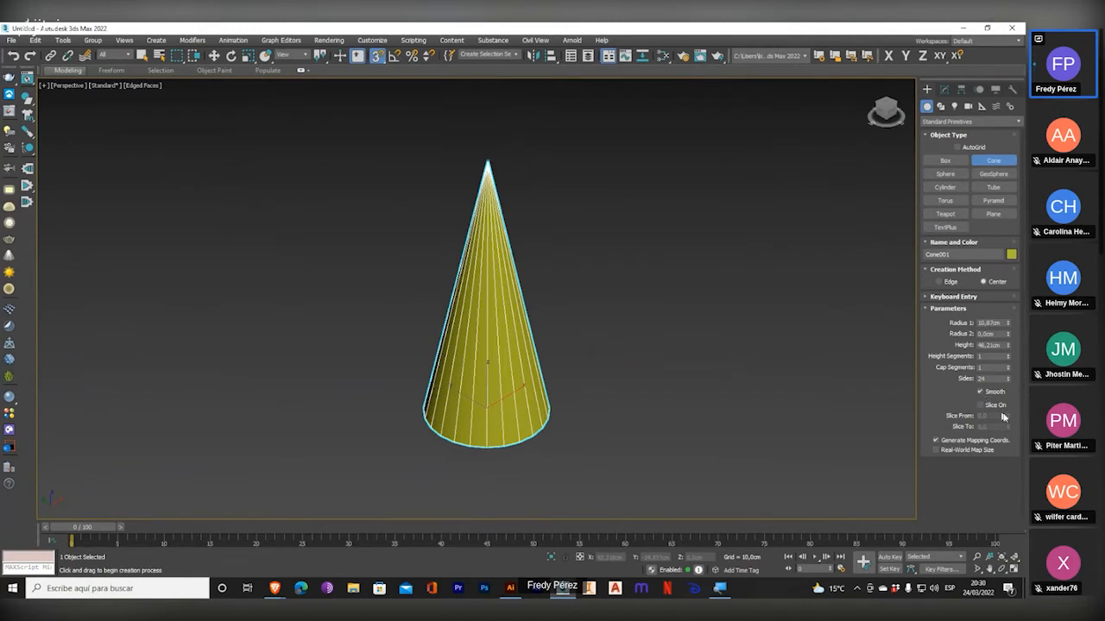
pyautogui.click(1008, 354)
pyautogui.click(1008, 354)
pyautogui.click(1008, 355)
pyautogui.click(1008, 355)
pyautogui.click(1008, 355)
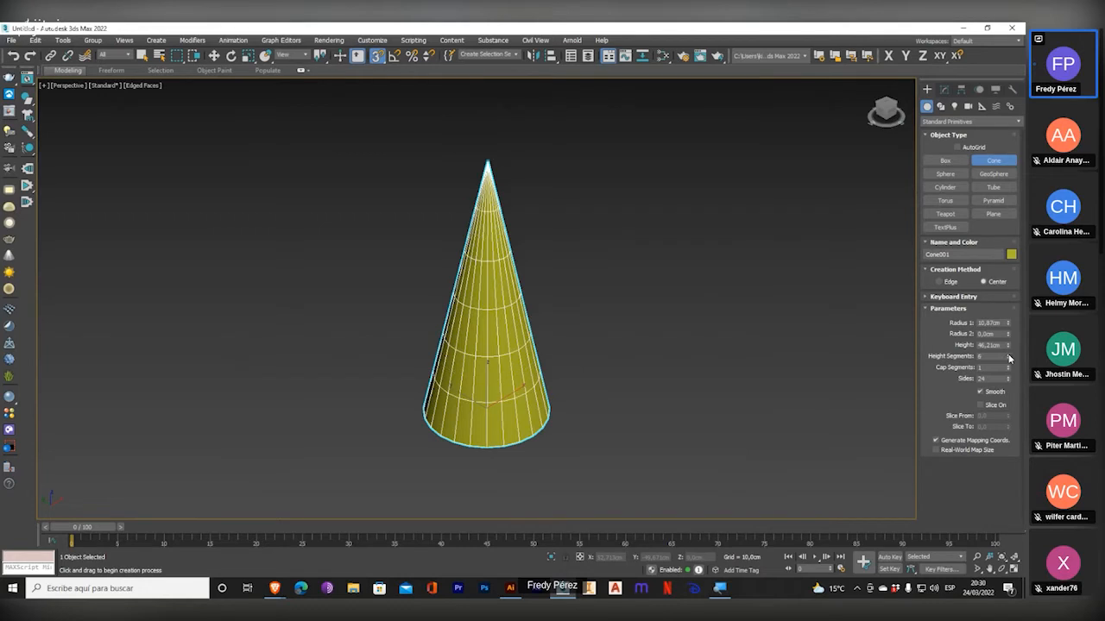
pyautogui.click(1009, 361)
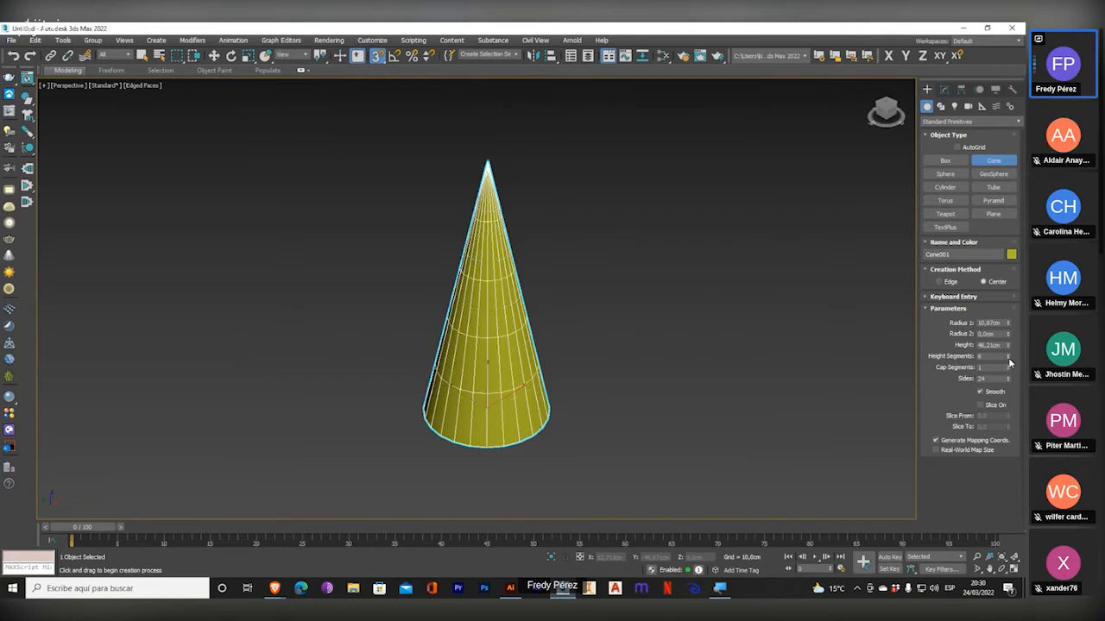
# Show the cone's base from below, raise its cap segments to 5 and return them to 1.
pyautogui.keyDown('alt'); pyautogui.moveTo(631, 449); pyautogui.dragTo(567, 328, button='middle'); pyautogui.keyUp('alt')
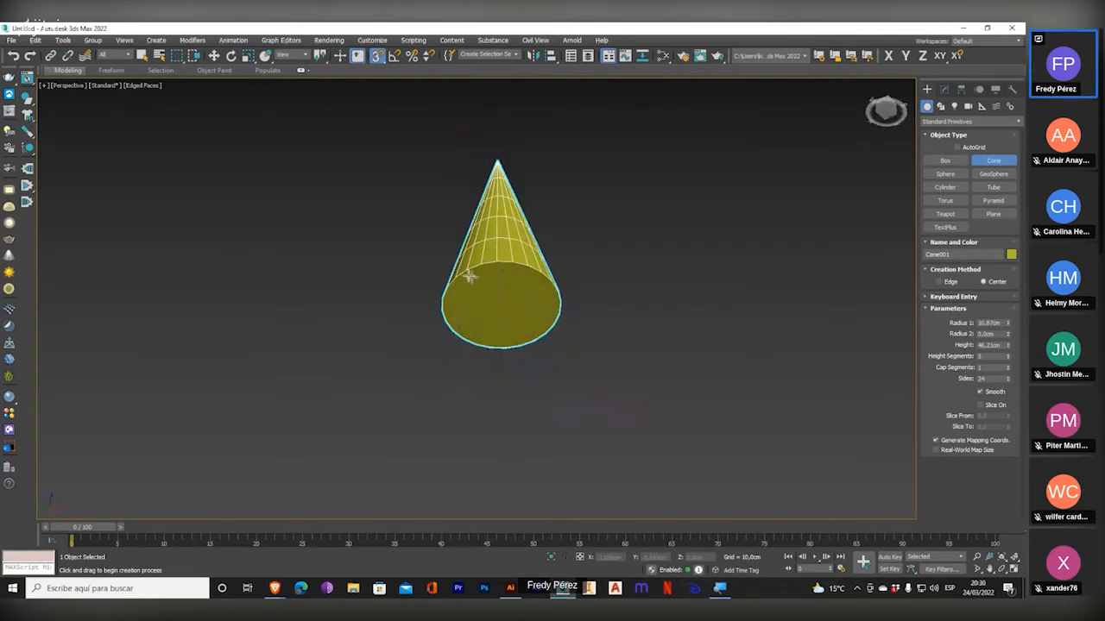
pyautogui.scroll(4, 503, 294)
pyautogui.scroll(3, 673, 319)
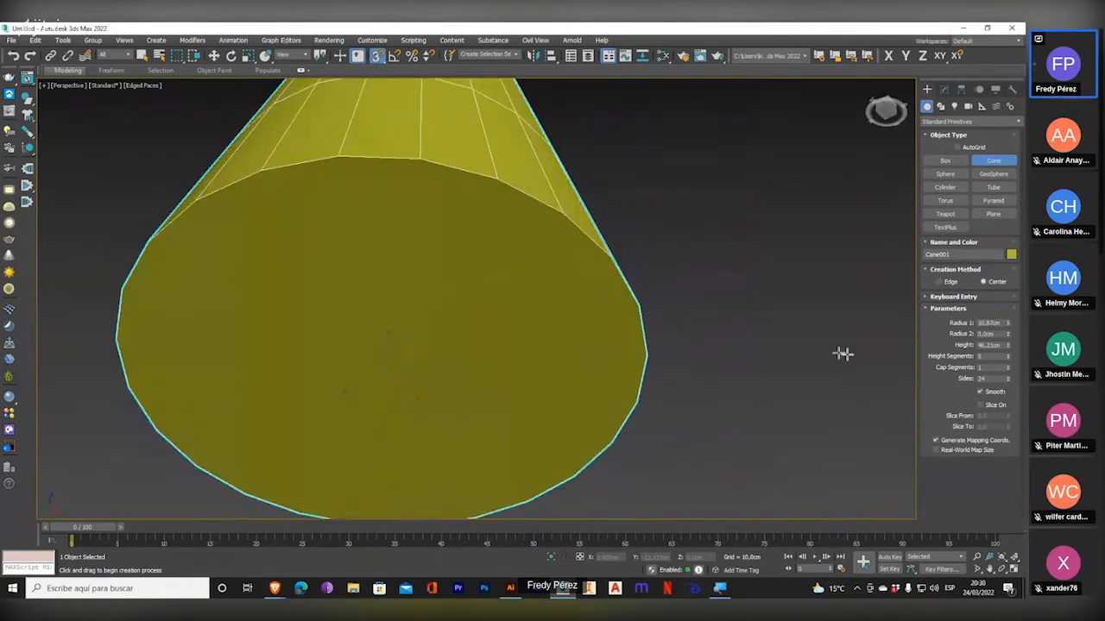
pyautogui.click(1008, 367)
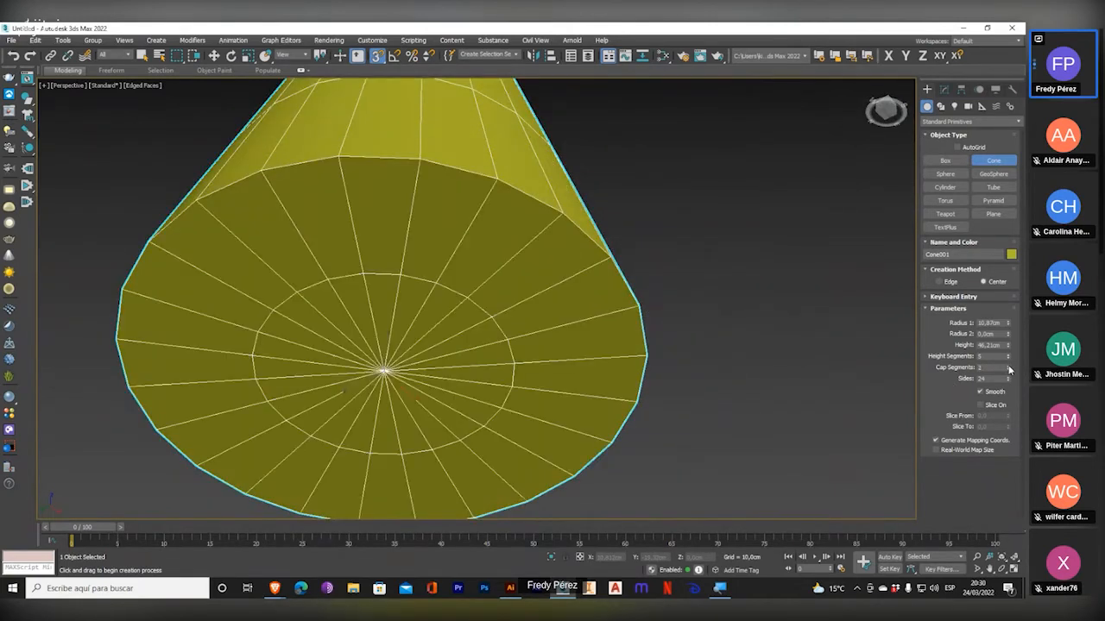
pyautogui.click(1008, 367)
pyautogui.click(1008, 367)
pyautogui.click(1008, 367)
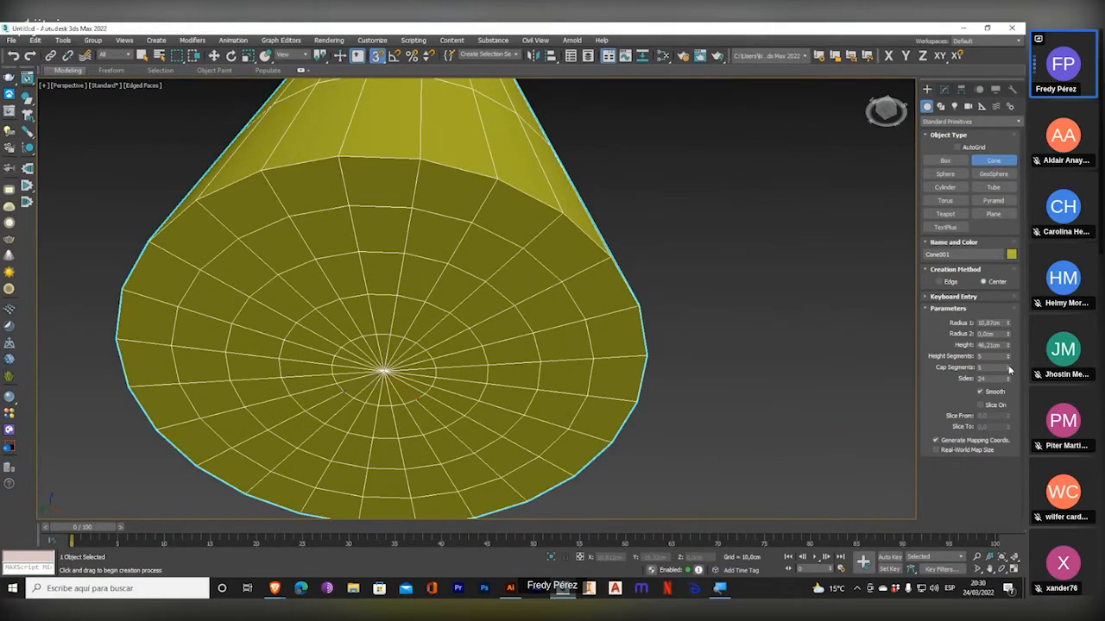
pyautogui.click(1008, 370)
pyautogui.click(1008, 370)
pyautogui.click(1008, 370)
pyautogui.click(1008, 370)
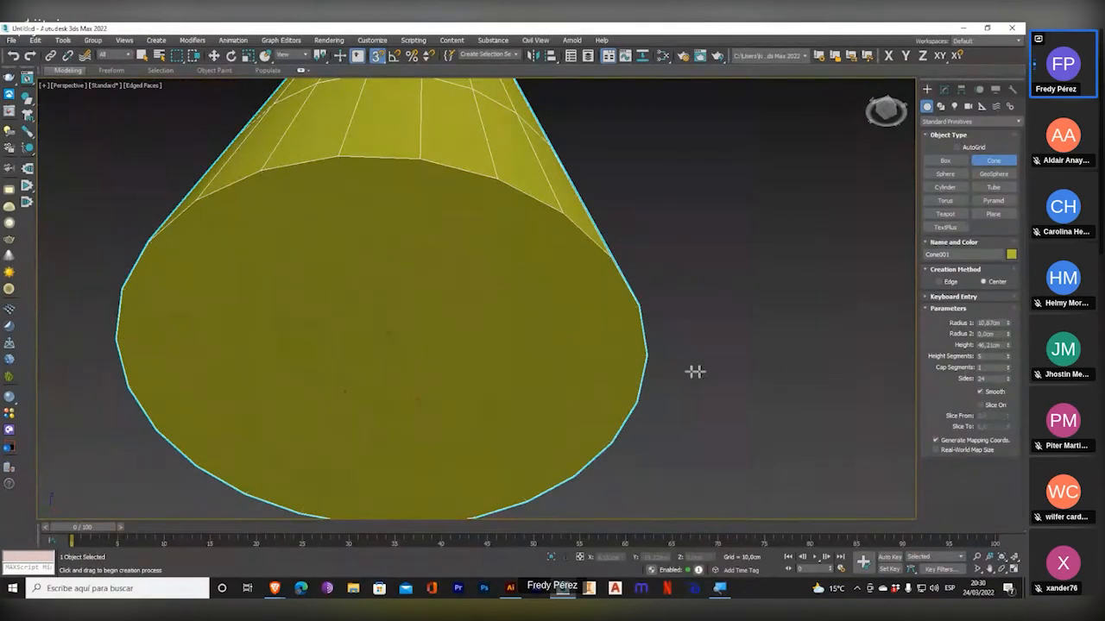
# Set the cone's number of sides to 3 with its base in view.
pyautogui.scroll(-5, 682, 371)
pyautogui.keyDown('alt'); pyautogui.moveTo(653, 352); pyautogui.dragTo(646, 287, button='middle'); pyautogui.keyUp('alt')
pyautogui.scroll(4, 565, 359)
pyautogui.scroll(-1, 569, 374)
pyautogui.moveTo(569, 375); pyautogui.dragTo(592, 306, button='middle')
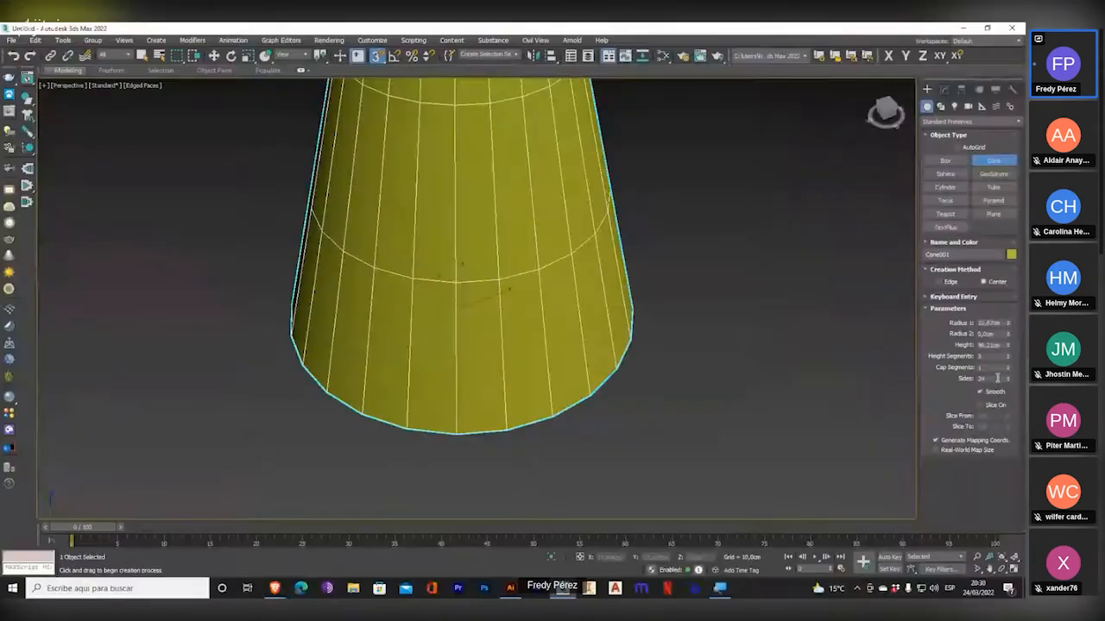
pyautogui.keyDown('alt'); pyautogui.moveTo(576, 385); pyautogui.dragTo(568, 253, button='middle'); pyautogui.keyUp('alt')
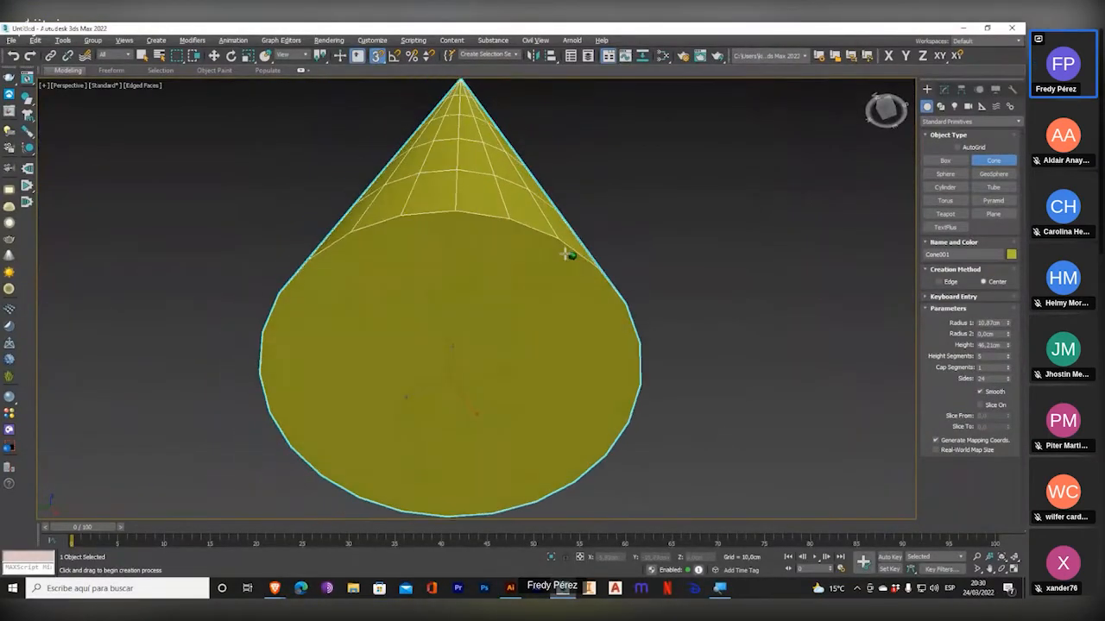
pyautogui.doubleClick(992, 378)
pyautogui.write('3')
pyautogui.press('Return')
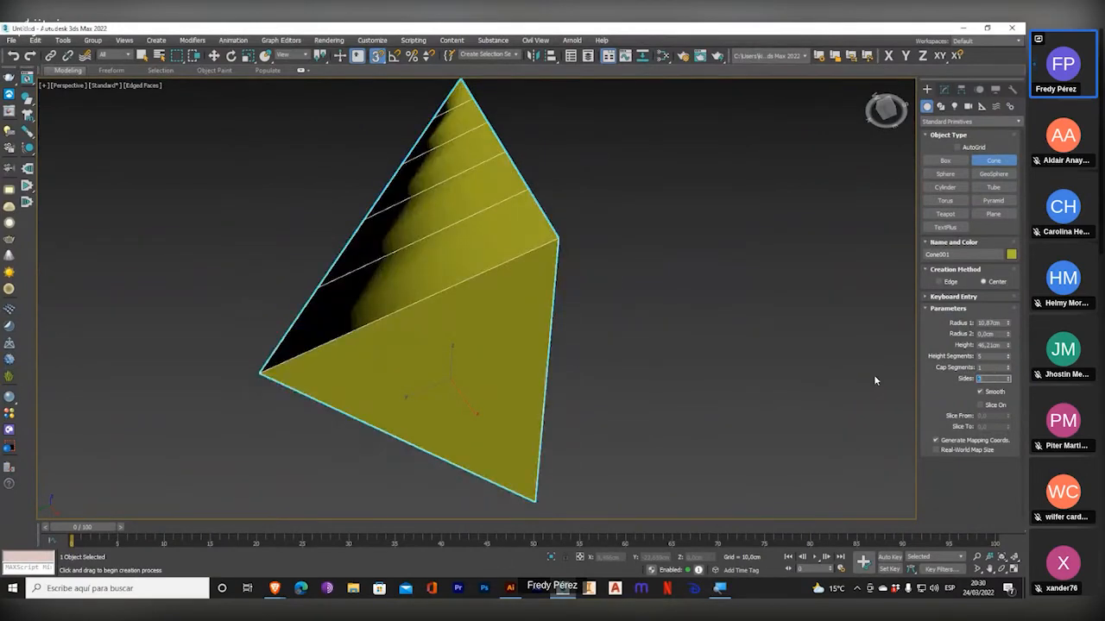
# Set the cone's number of sides to 100 and raise it to 104.
pyautogui.write('100')
pyautogui.press('Return')
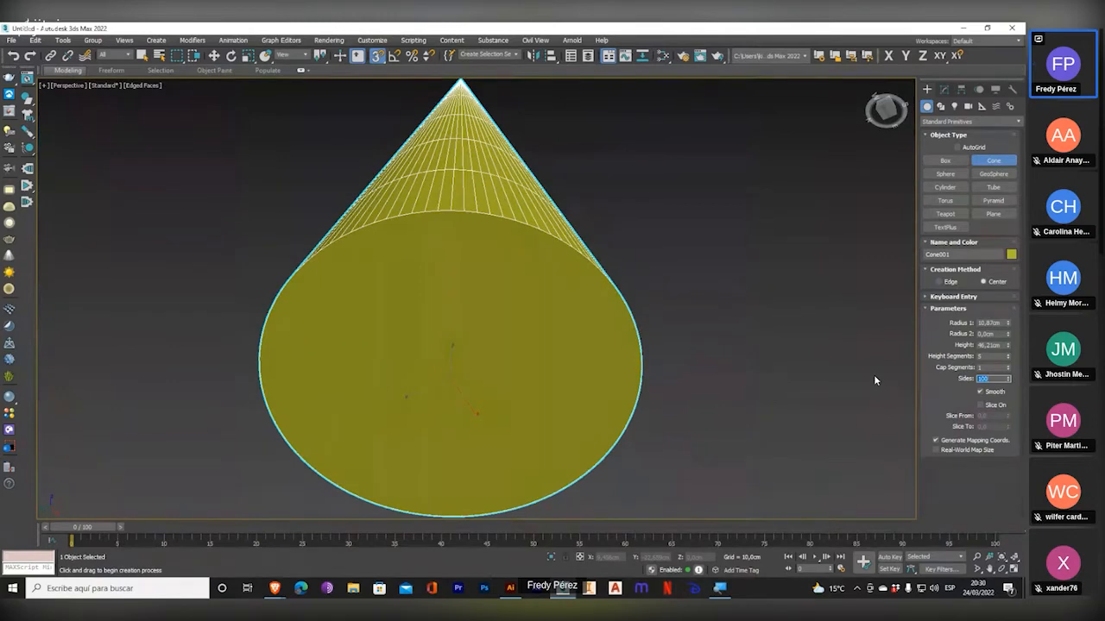
pyautogui.click(1008, 377)
pyautogui.click(1009, 377)
pyautogui.click(1009, 377)
pyautogui.click(1009, 377)
pyautogui.moveTo(995, 381); pyautogui.dragTo(892, 366)
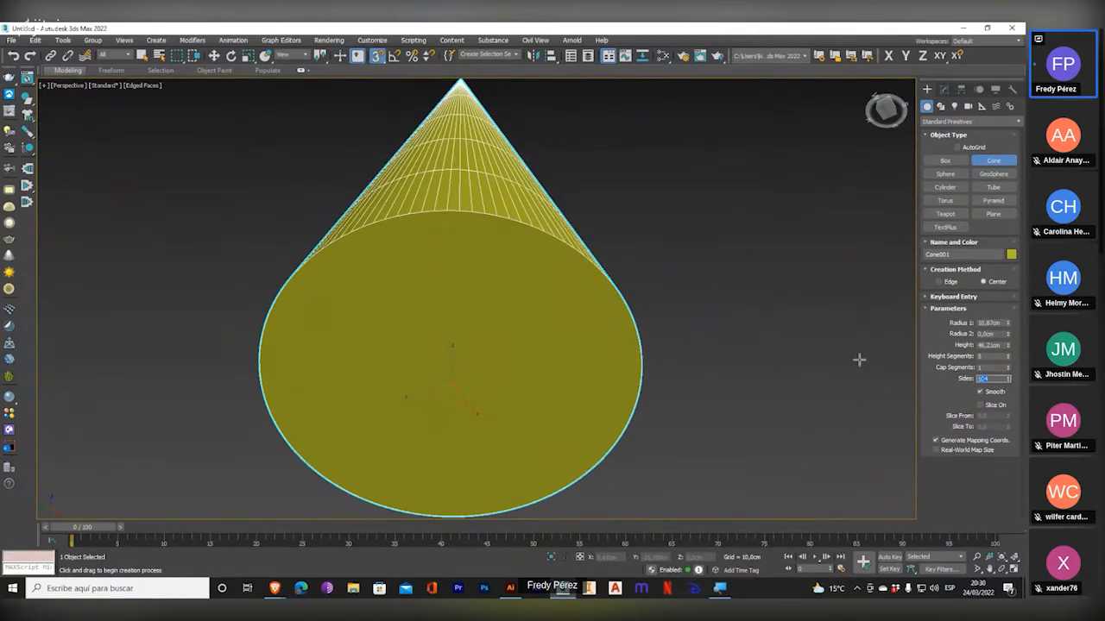
# Try the cone with 200 and 12 sides, and set its number of sides to 60.
pyautogui.write('300')
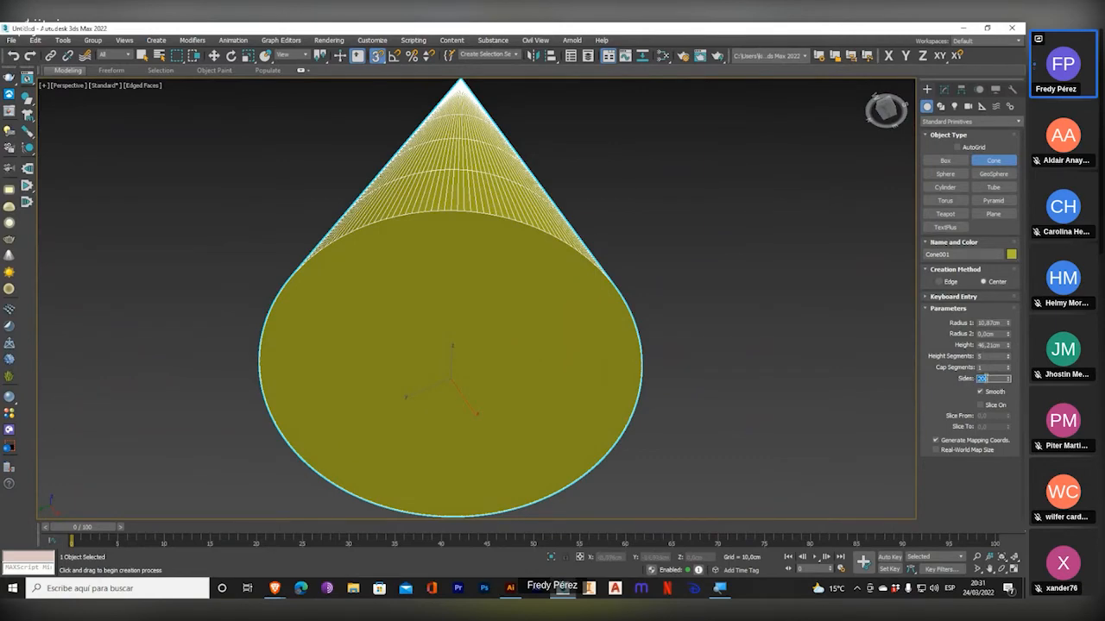
pyautogui.write('12')
pyautogui.press('Return')
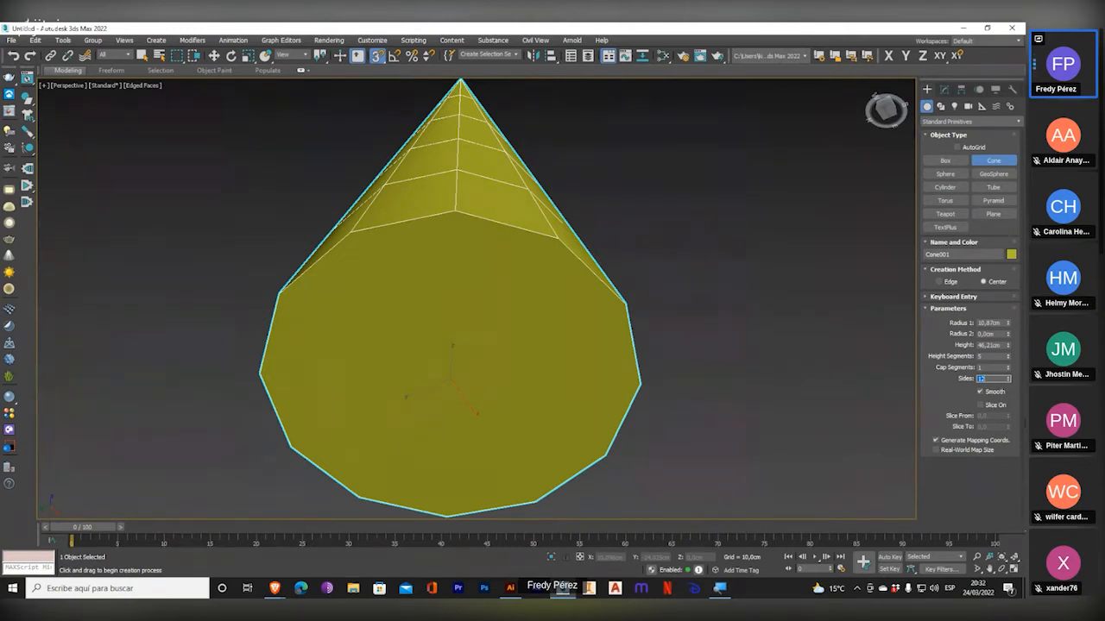
pyautogui.press('Return')
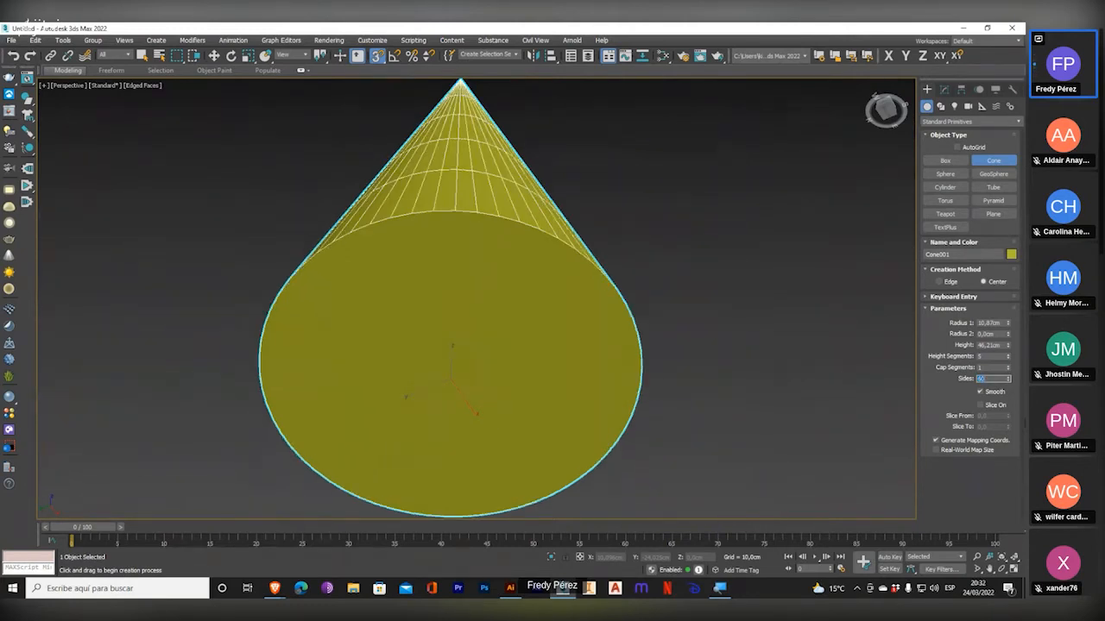
# Examine how smooth the cone's base edge and side surface look, both up close and from farther away.
pyautogui.scroll(10, 507, 250)
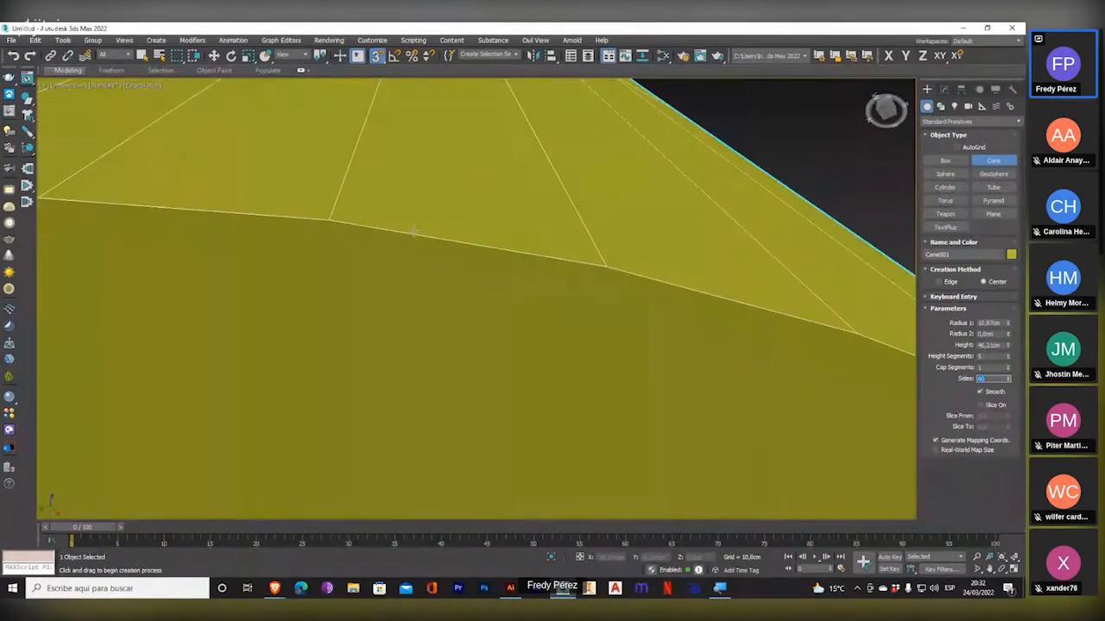
pyautogui.scroll(-10, 611, 296)
pyautogui.scroll(-3, 605, 273)
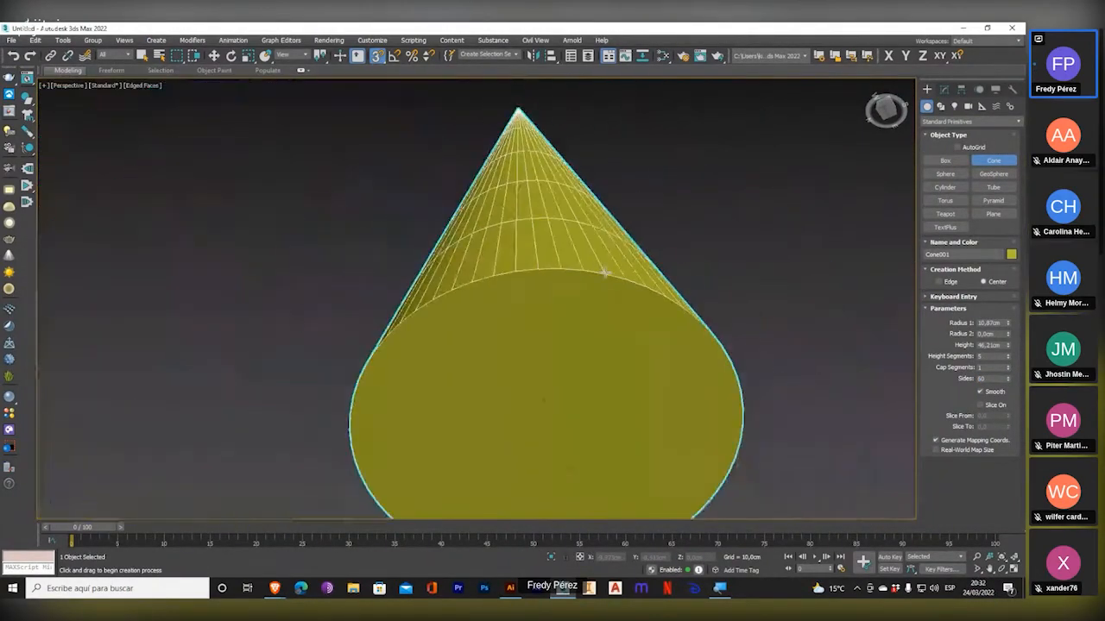
pyautogui.moveTo(601, 276); pyautogui.dragTo(518, 317, button='middle')
pyautogui.scroll(-3, 500, 253)
pyautogui.scroll(3, 486, 262)
pyautogui.scroll(-3, 485, 263)
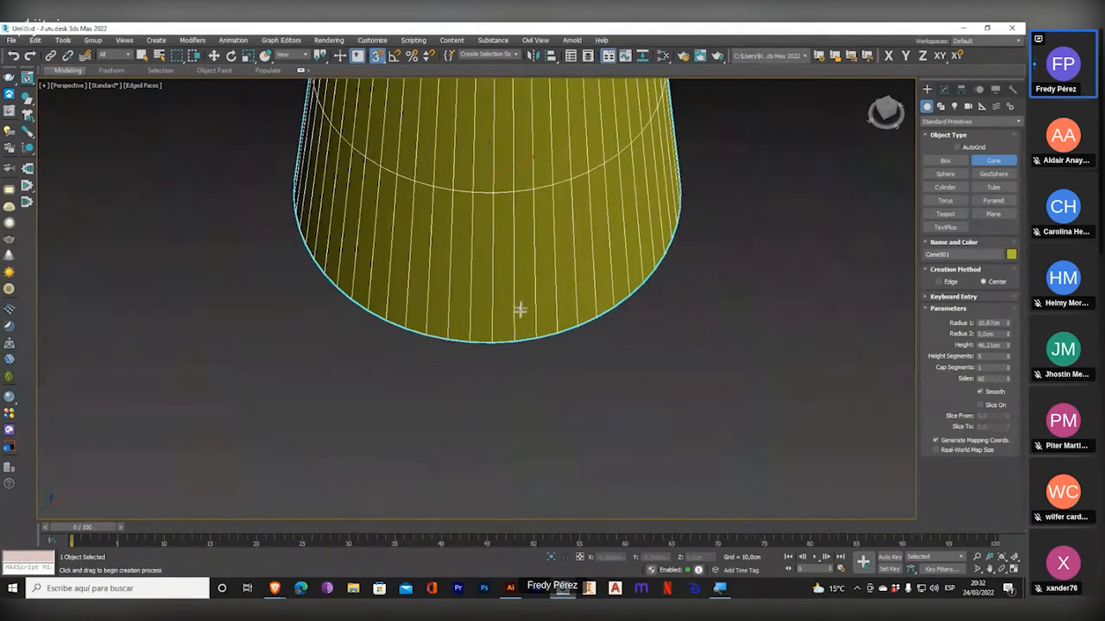
# Frame a close-up of the cone's lower edge in the Perspective viewport and start a V-Ray render of it.
pyautogui.moveTo(510, 276); pyautogui.dragTo(409, 375, button='middle')
pyautogui.scroll(3, 409, 374)
pyautogui.moveTo(472, 359); pyautogui.dragTo(612, 296, button='middle')
pyautogui.click(716, 57)
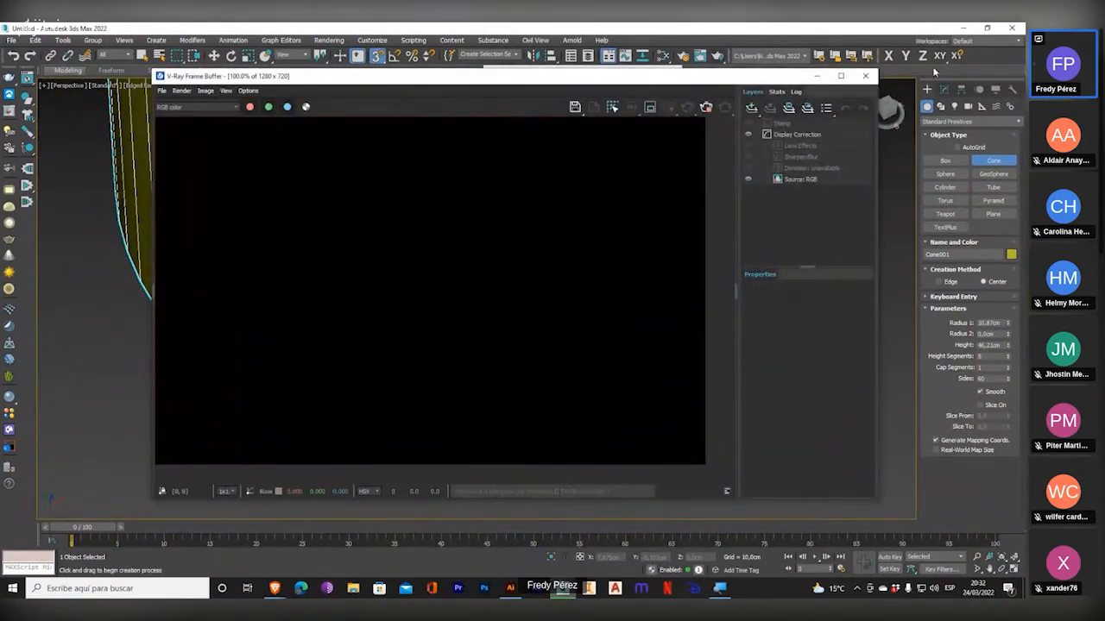
# Close the V-Ray frame buffer and change the renderer to Scanline Renderer in the render setup.
pyautogui.click(865, 75)
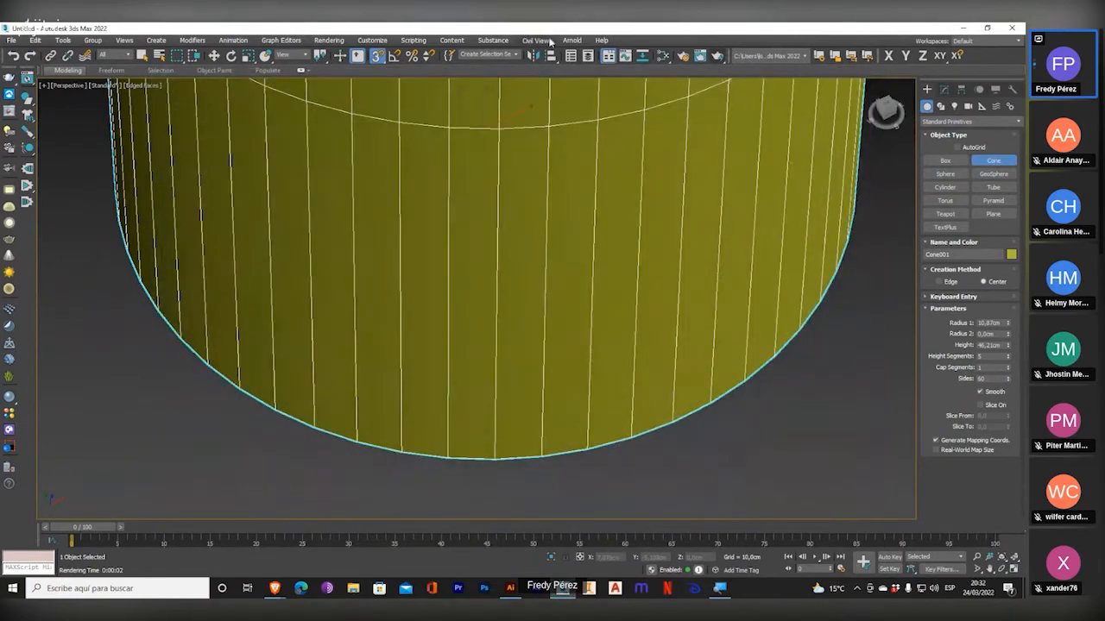
pyautogui.click(661, 59)
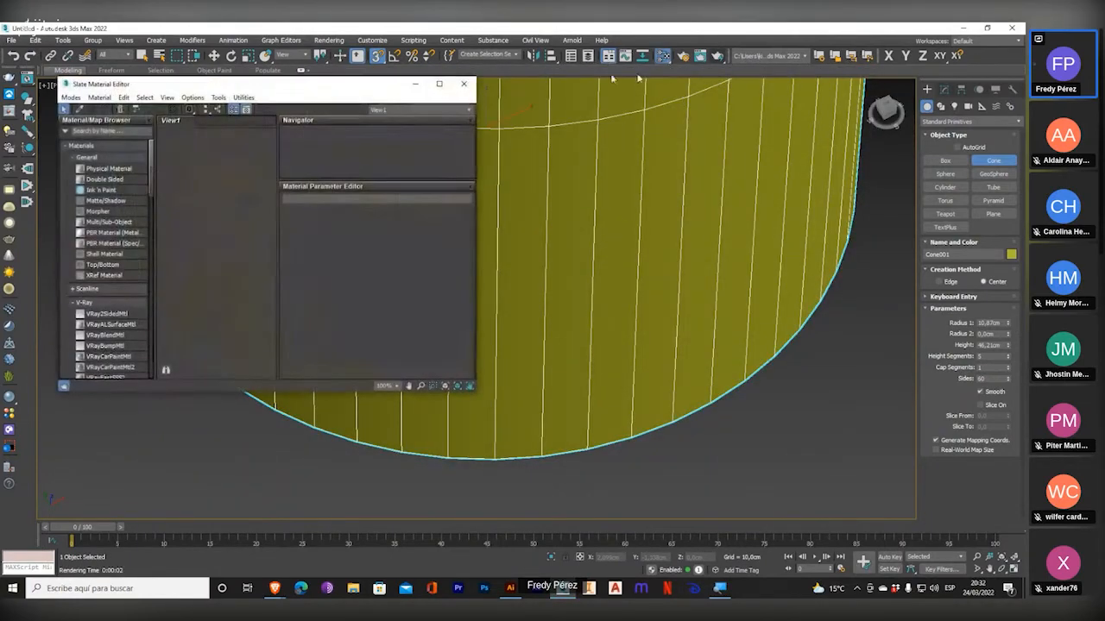
pyautogui.click(465, 84)
pyautogui.click(682, 57)
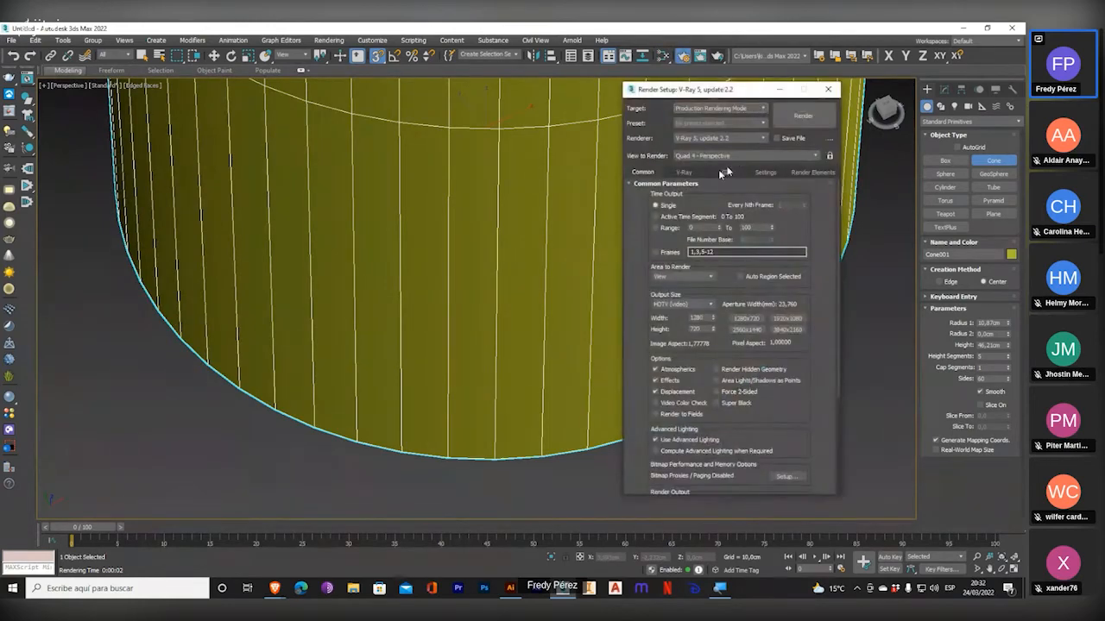
pyautogui.click(739, 139)
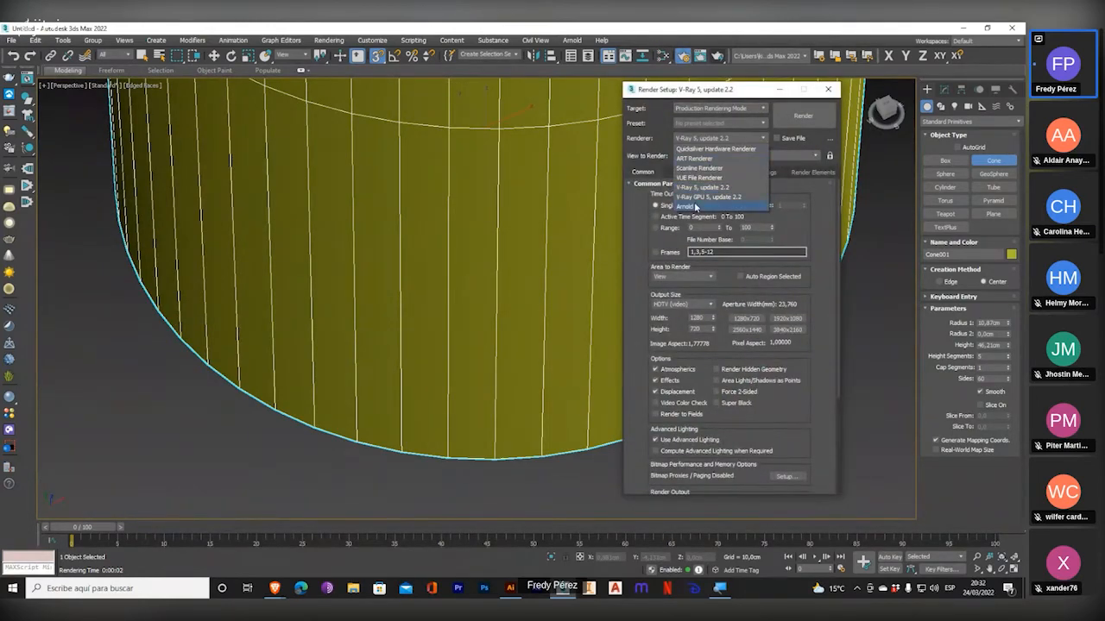
pyautogui.click(701, 168)
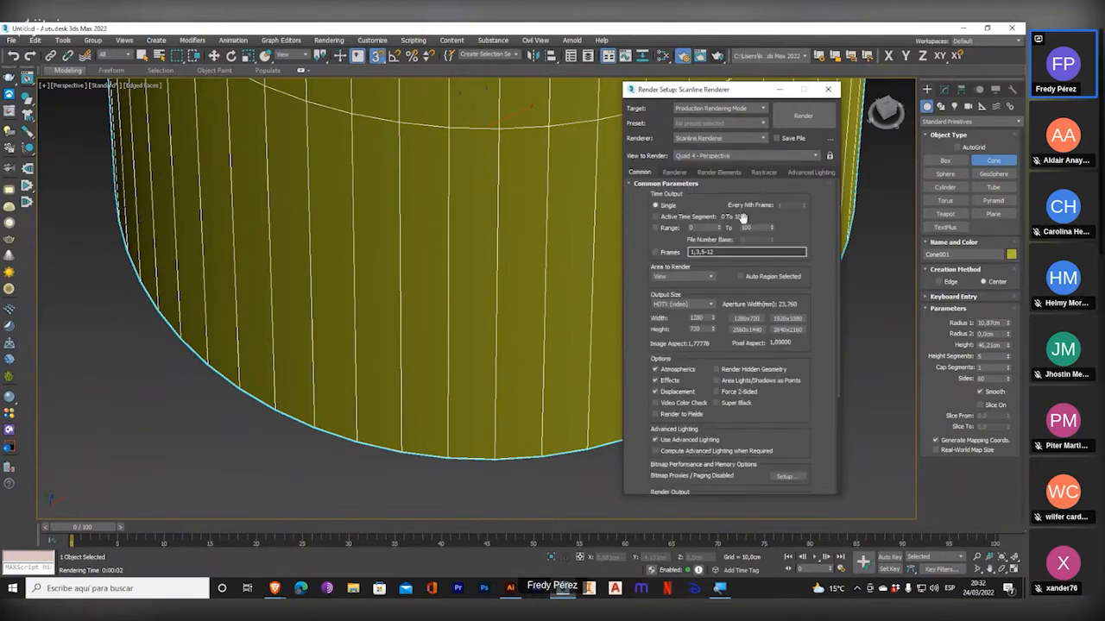
pyautogui.click(831, 90)
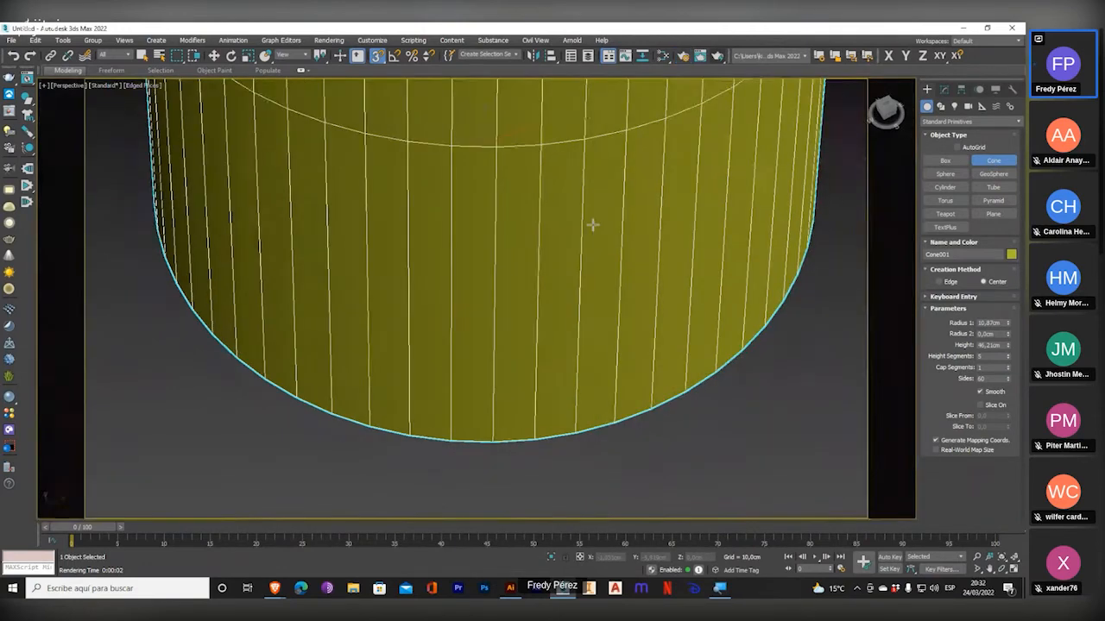
# Render a close-up of the 60-sided cone's lower edge in the Perspective view and close the rendered frame.
pyautogui.moveTo(590, 258); pyautogui.dragTo(530, 246, button='middle')
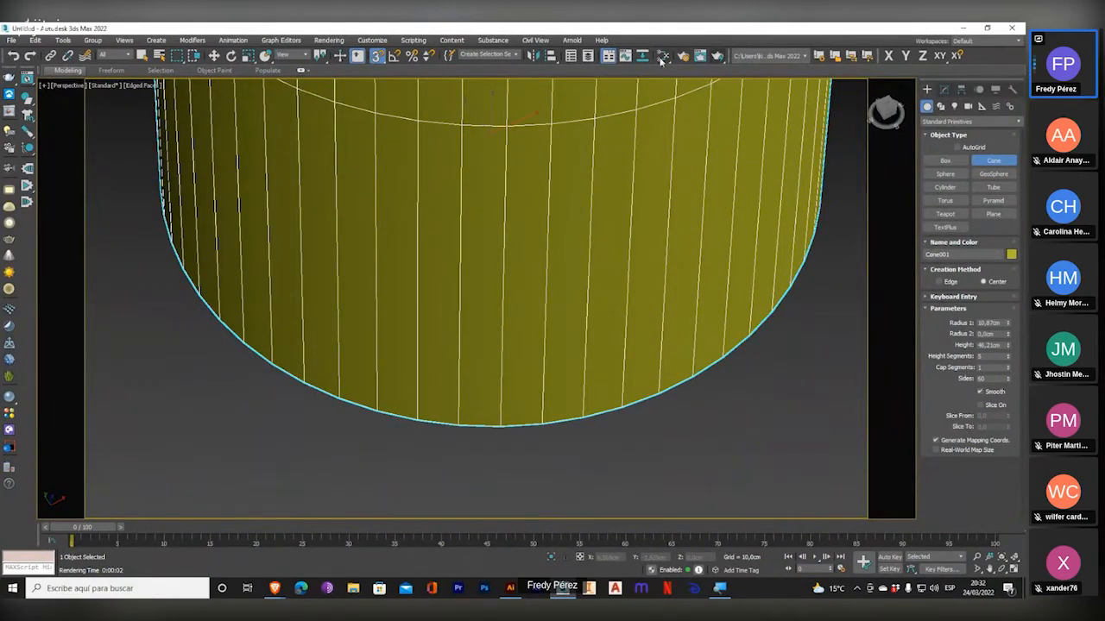
pyautogui.click(700, 55)
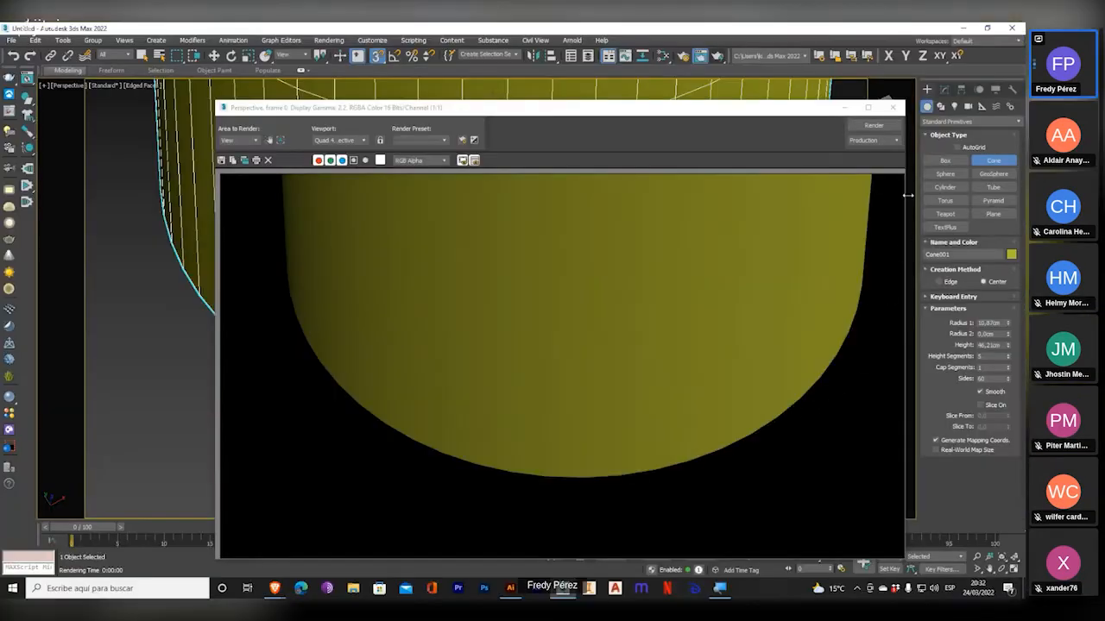
pyautogui.click(892, 107)
# Set the cone's number of sides to 12.
pyautogui.scroll(-3, 476, 257)
pyautogui.moveTo(468, 272); pyautogui.dragTo(402, 387, button='middle')
pyautogui.scroll(-2, 402, 389)
pyautogui.moveTo(994, 378); pyautogui.dragTo(913, 375)
pyautogui.write('12')
pyautogui.press('Return')
# Frame the lower part of the 12-sided cone in the Perspective view and render it.
pyautogui.keyDown('alt'); pyautogui.moveTo(529, 450); pyautogui.dragTo(510, 397, button='middle'); pyautogui.keyUp('alt')
pyautogui.scroll(2, 478, 412)
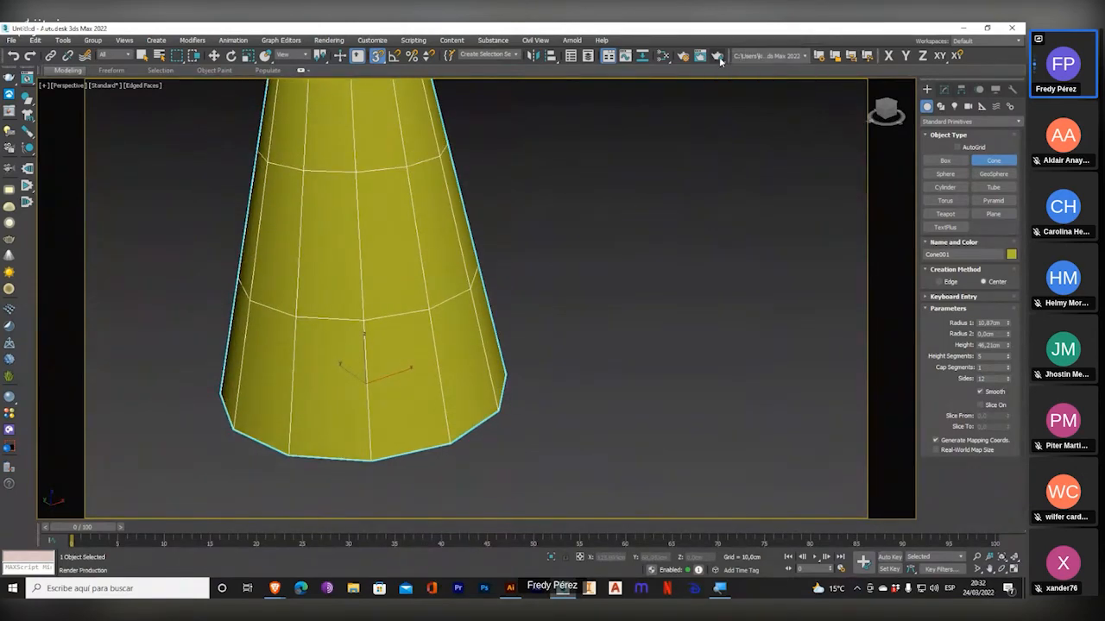
pyautogui.click(700, 55)
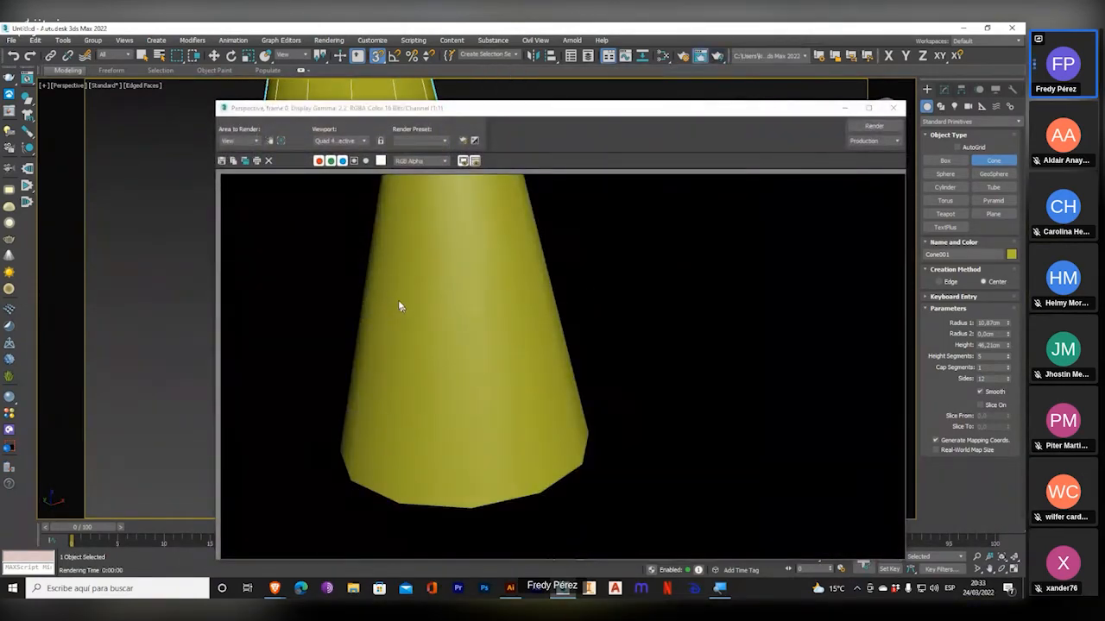
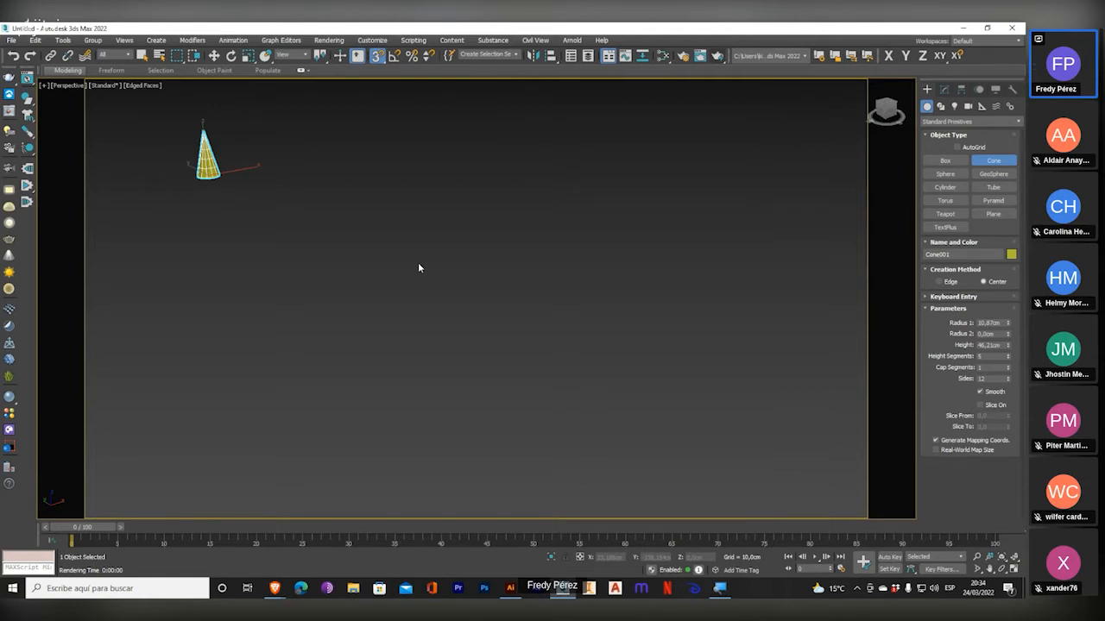
# Turn on the polygon and vertex statistics in the Perspective view and frame the 12-sided cone.
pyautogui.moveTo(429, 257); pyautogui.dragTo(436, 266, button='middle')
pyautogui.press('7')
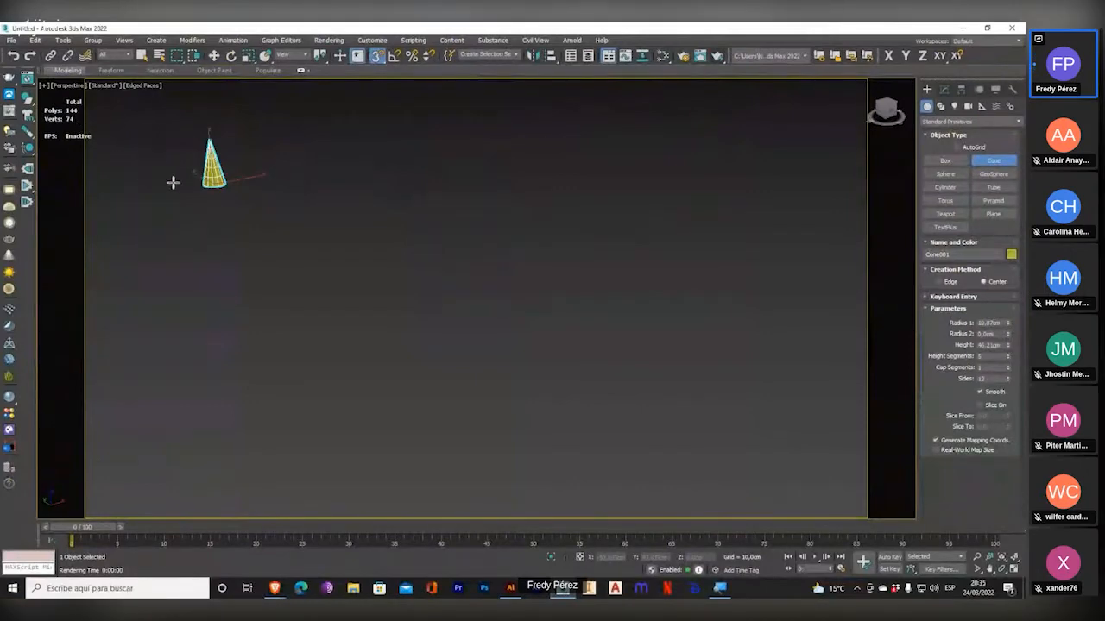
pyautogui.moveTo(172, 182); pyautogui.dragTo(219, 194, button='middle')
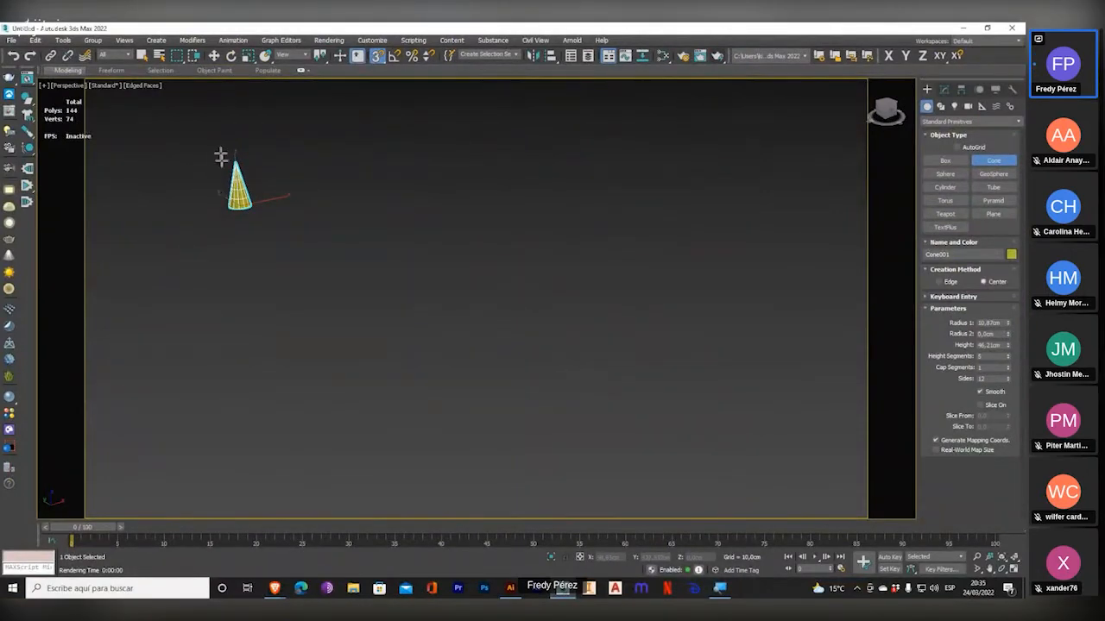
pyautogui.scroll(3, 225, 199)
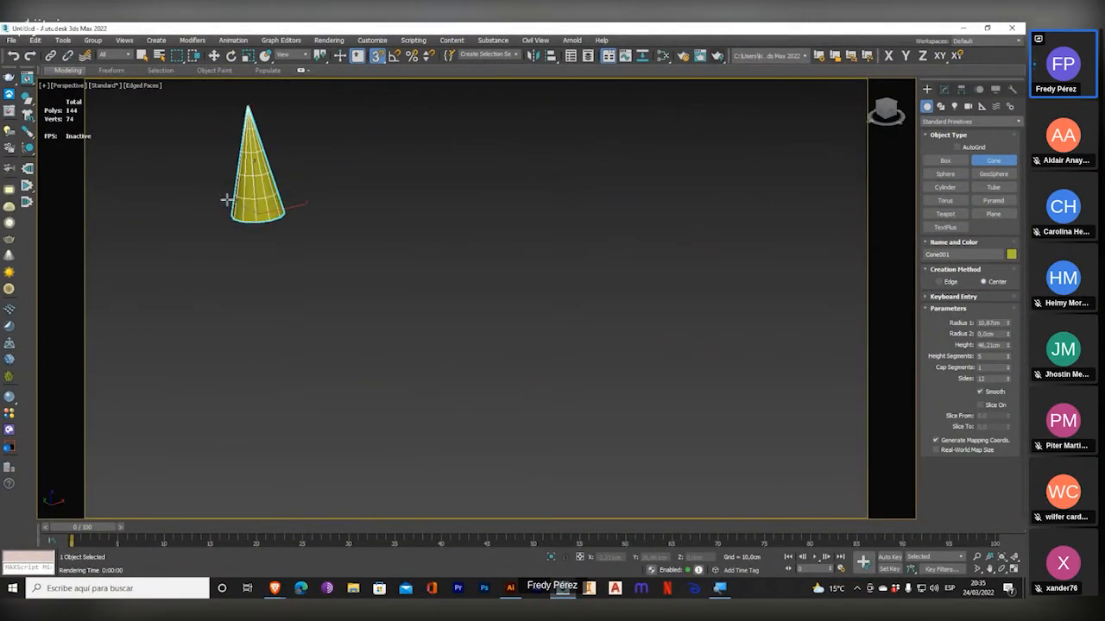
pyautogui.scroll(-3, 226, 199)
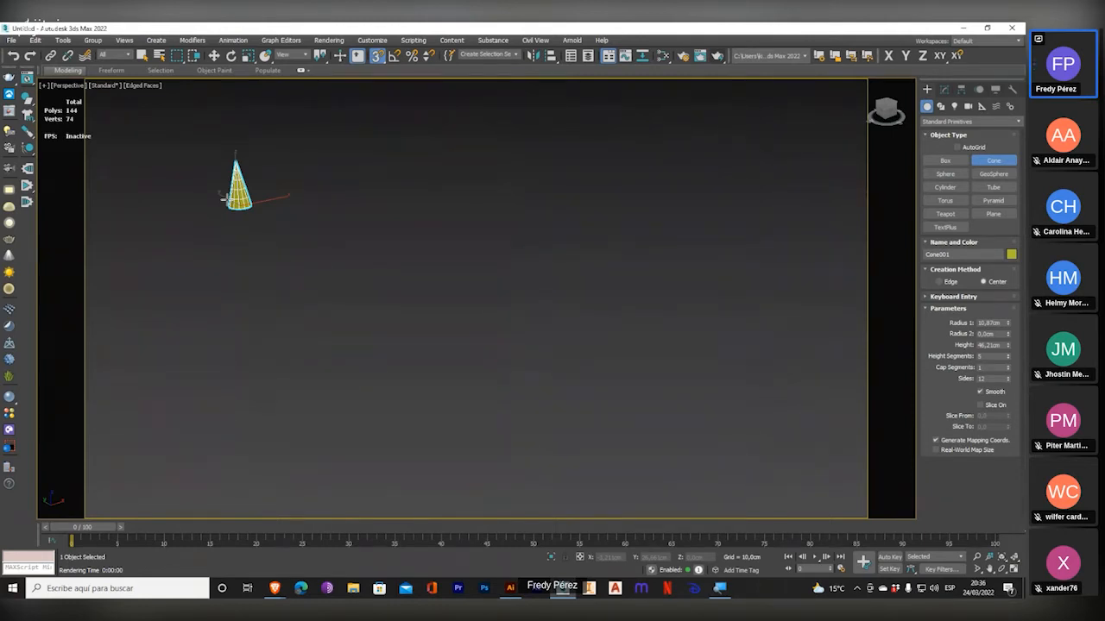
pyautogui.scroll(5, 194, 167)
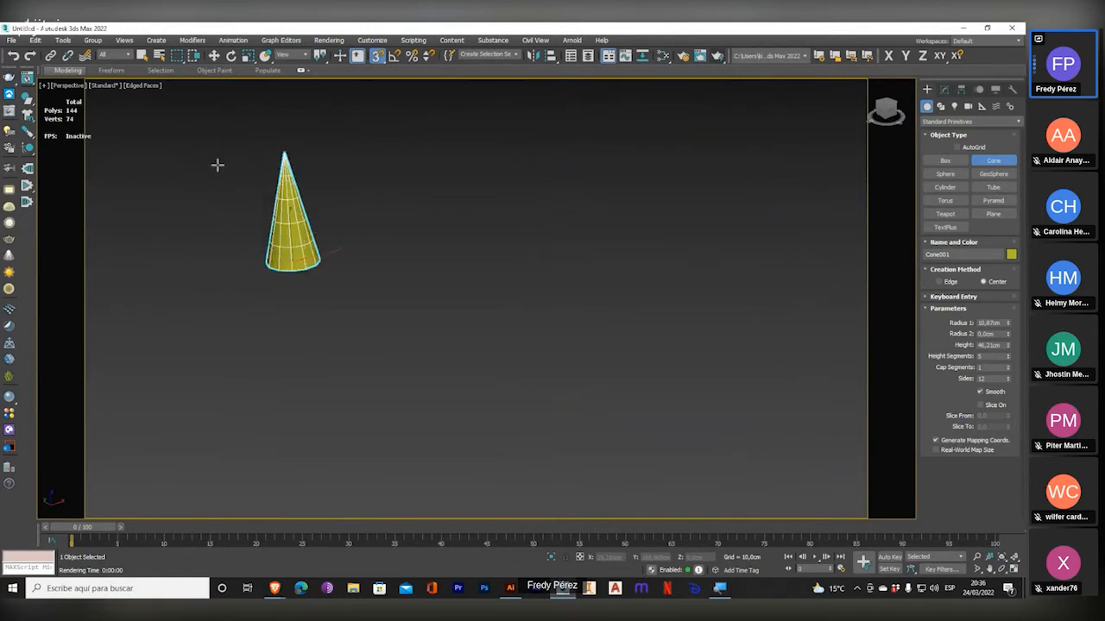
pyautogui.moveTo(268, 167); pyautogui.dragTo(406, 195, button='middle')
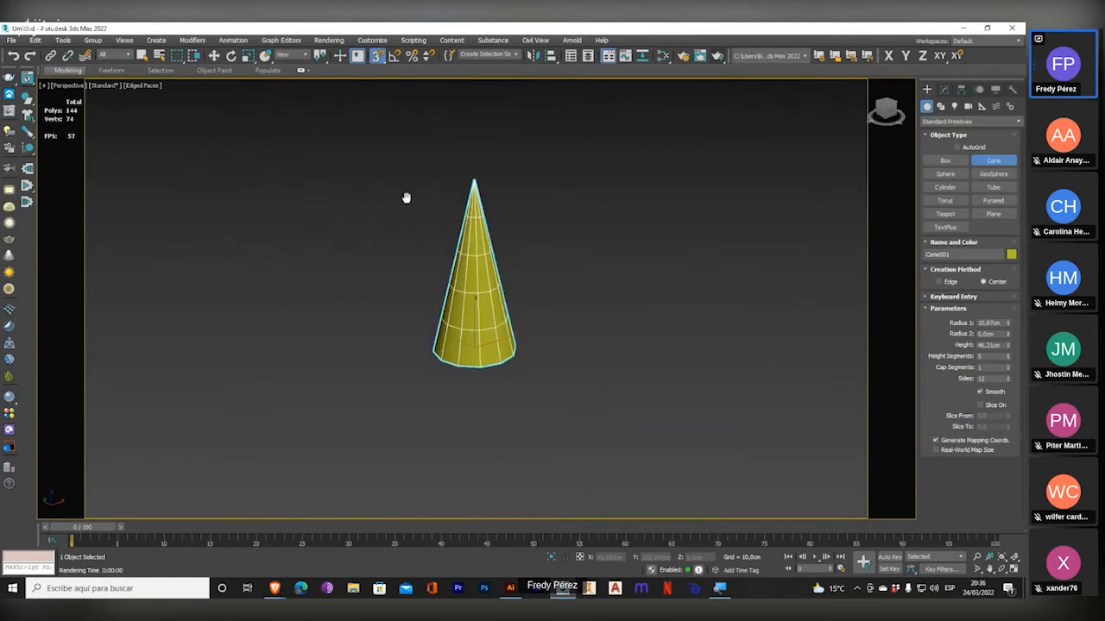
pyautogui.scroll(2, 475, 251)
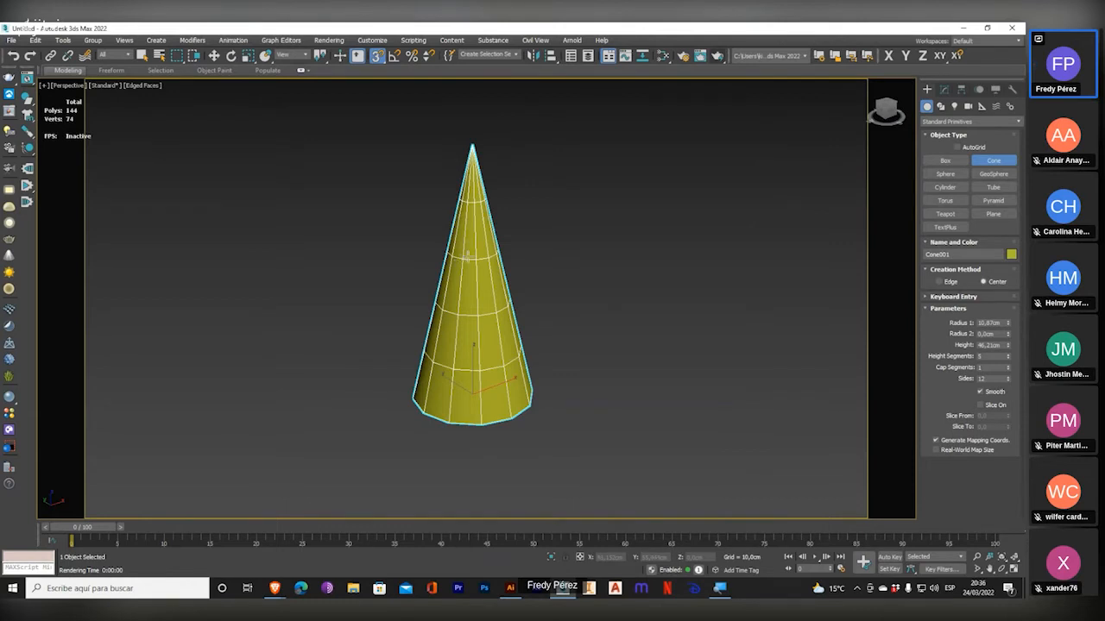
# Delete the cone and create a sphere in the Perspective view with a radius of about 30.39 cm.
pyautogui.press('Delete')
pyautogui.click(945, 174)
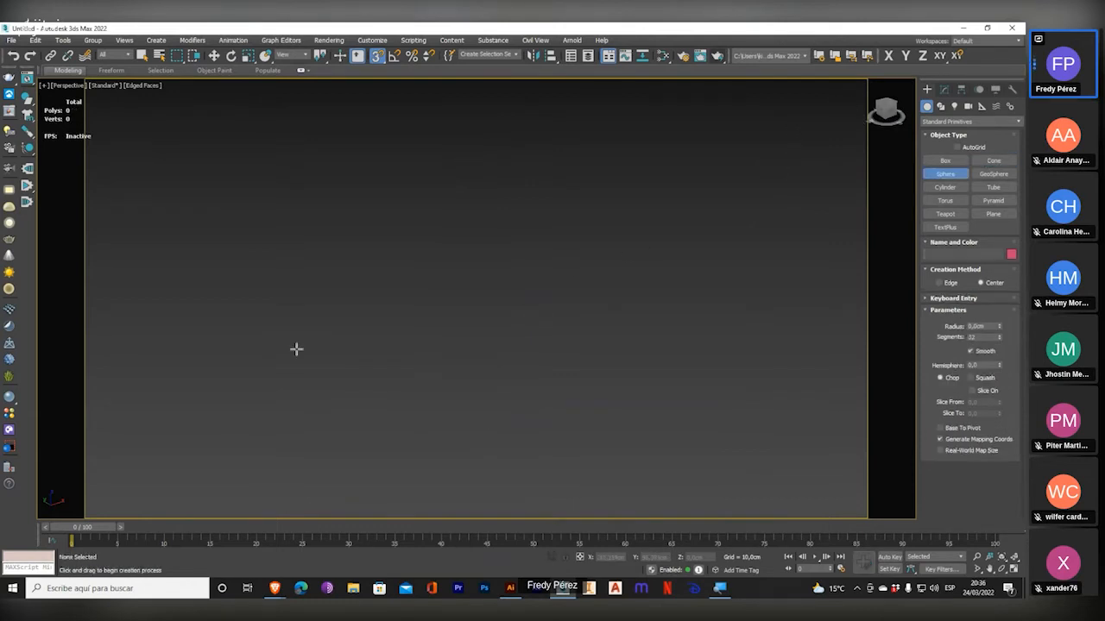
pyautogui.moveTo(440, 285); pyautogui.dragTo(491, 255)
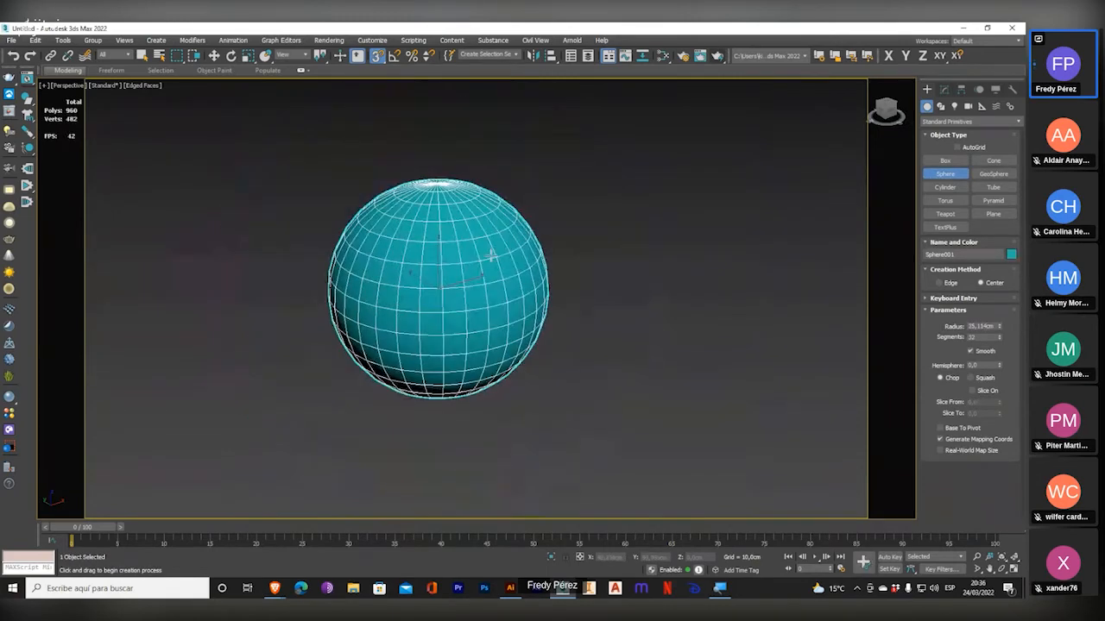
pyautogui.moveTo(1000, 328); pyautogui.dragTo(1010, 220)
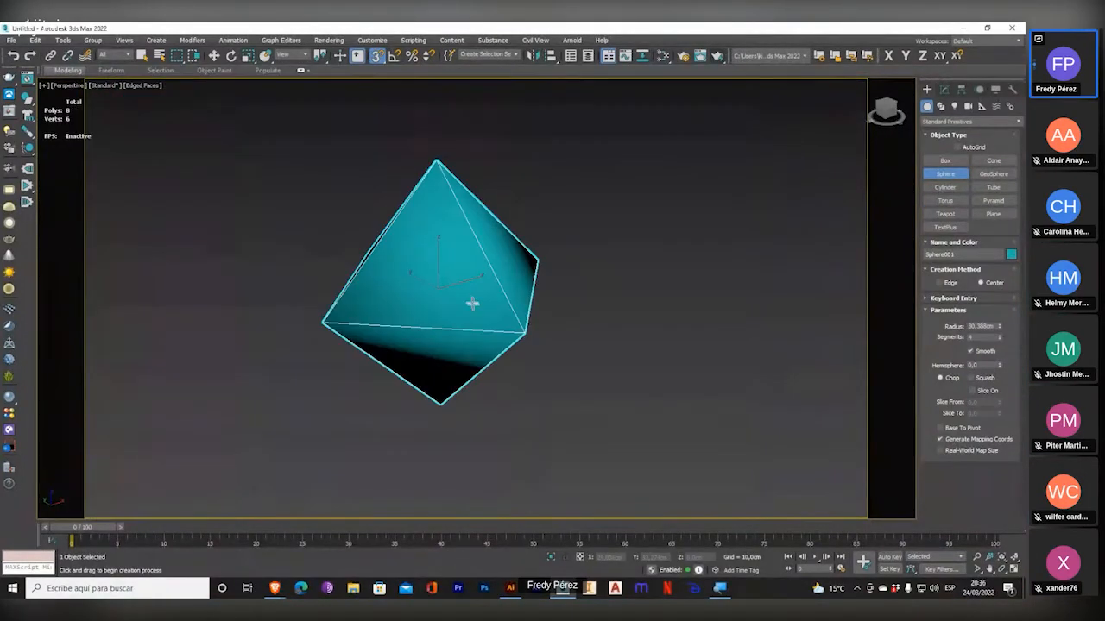
pyautogui.keyDown('alt'); pyautogui.moveTo(473, 303); pyautogui.dragTo(506, 299, button='middle'); pyautogui.keyUp('alt')
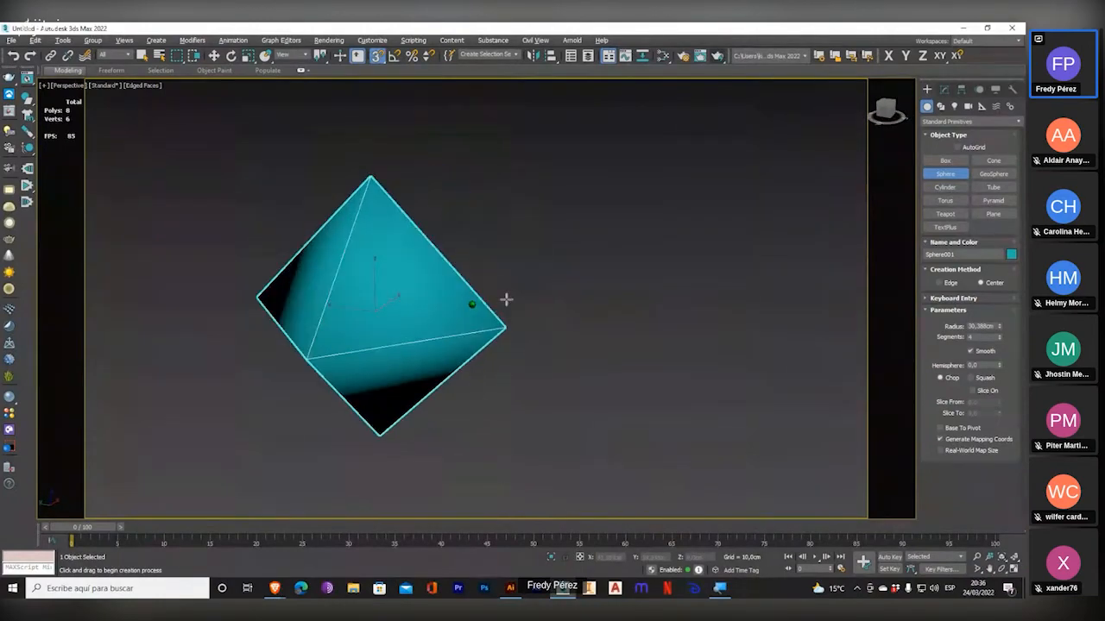
# Try the sphere with 200 segments, and set its segments back to 32.
pyautogui.moveTo(999, 338); pyautogui.dragTo(1000, 455)
pyautogui.keyDown('alt'); pyautogui.moveTo(451, 317); pyautogui.dragTo(449, 374, button='middle'); pyautogui.keyUp('alt')
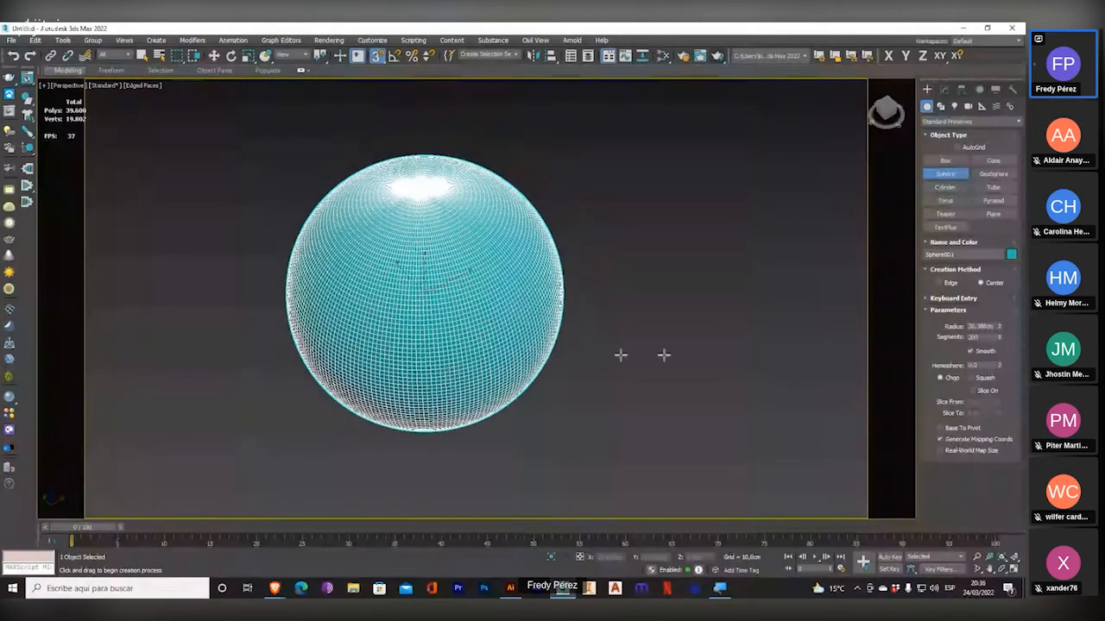
pyautogui.doubleClick(984, 337)
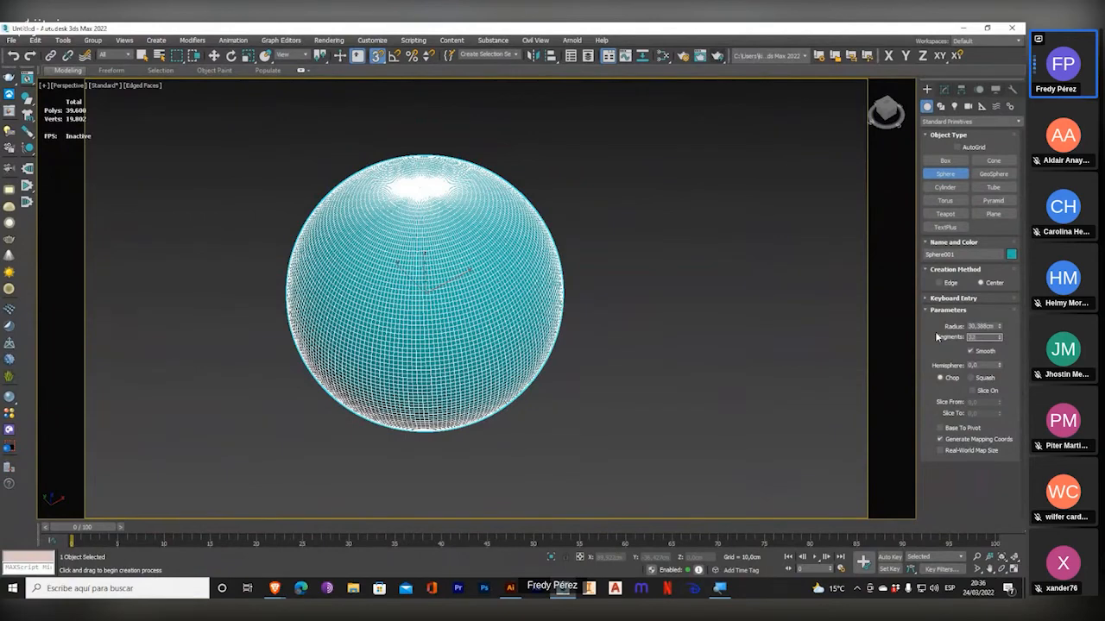
pyautogui.write('32')
pyautogui.press('Return')
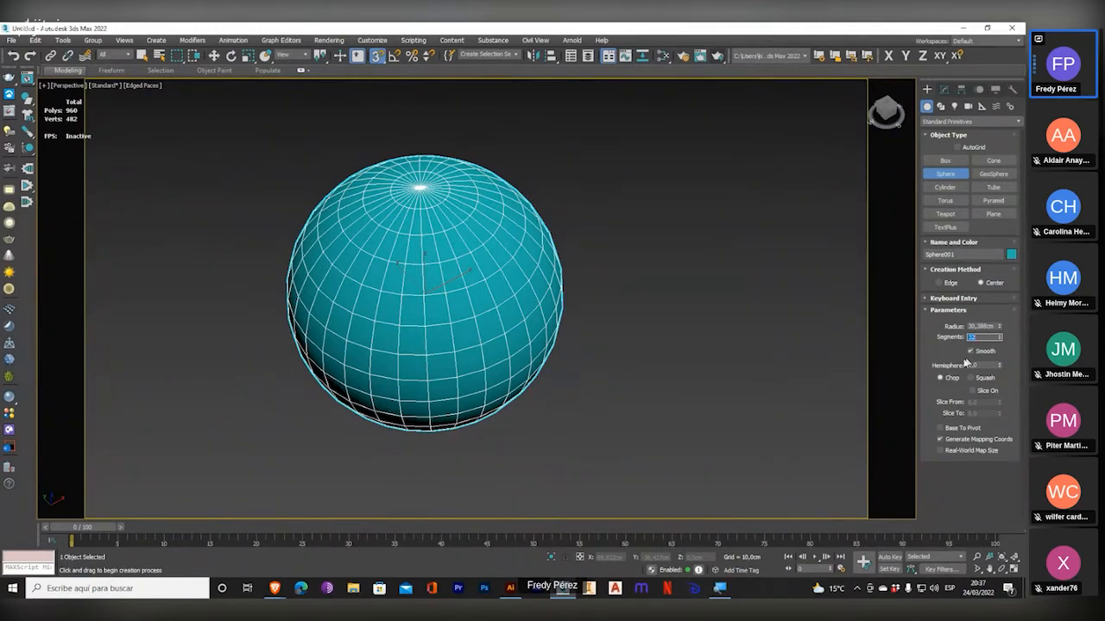
# Render the smoothed 32-segment sphere in the Perspective view and close the rendered frame.
pyautogui.scroll(2, 418, 328)
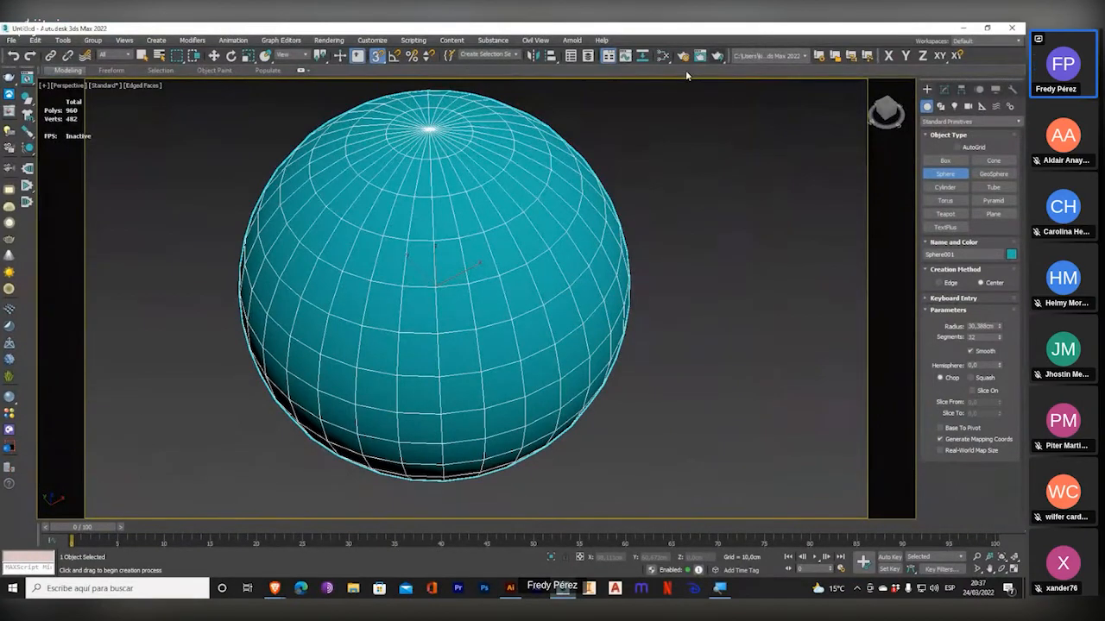
pyautogui.click(717, 56)
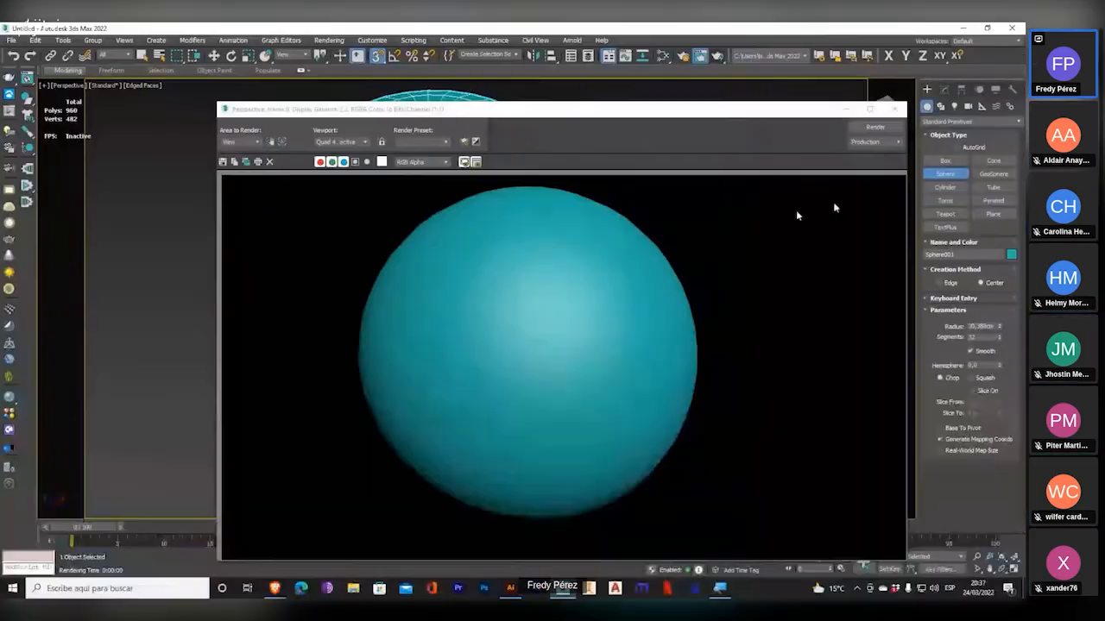
pyautogui.click(895, 109)
# Render the sphere with smoothing turned off, close the rendered frame and turn smoothing back on.
pyautogui.click(969, 351)
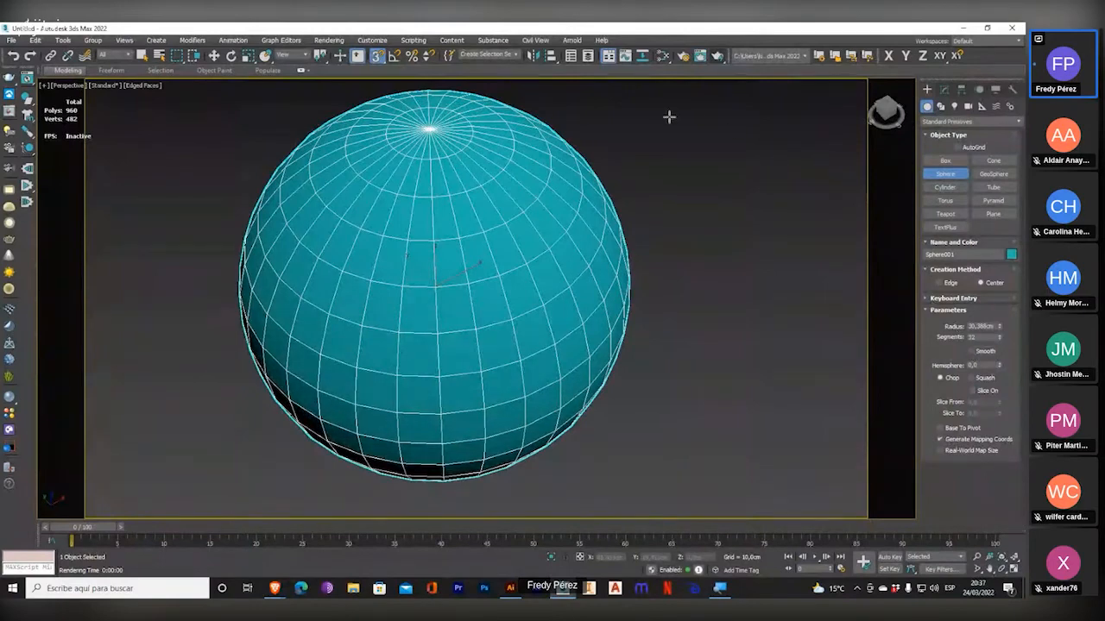
pyautogui.click(720, 57)
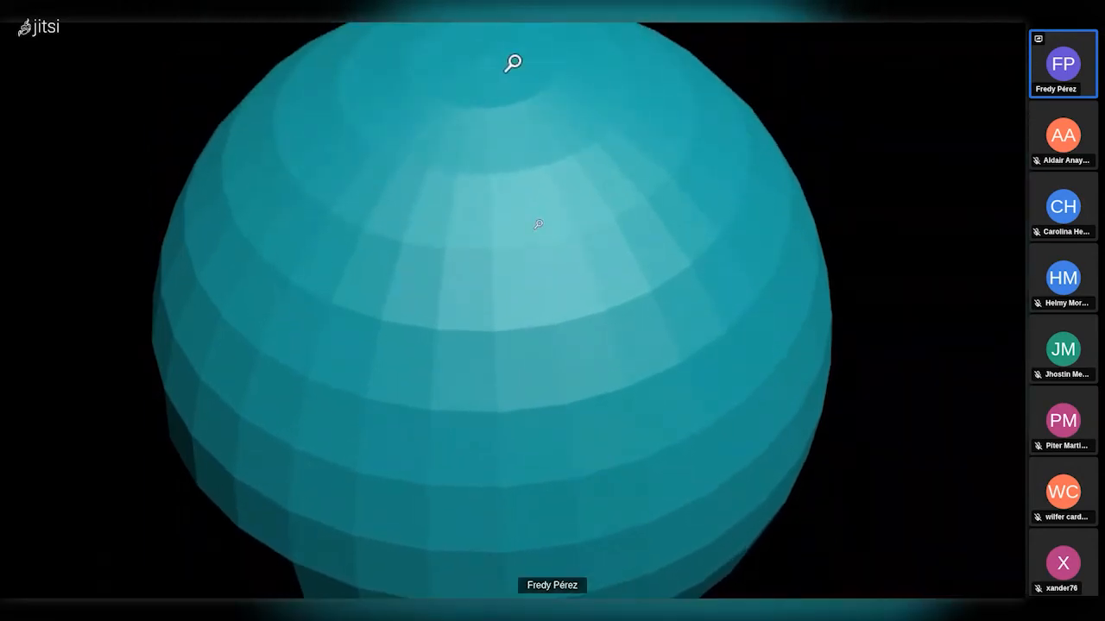
pyautogui.press('super+minus')
pyautogui.click(894, 110)
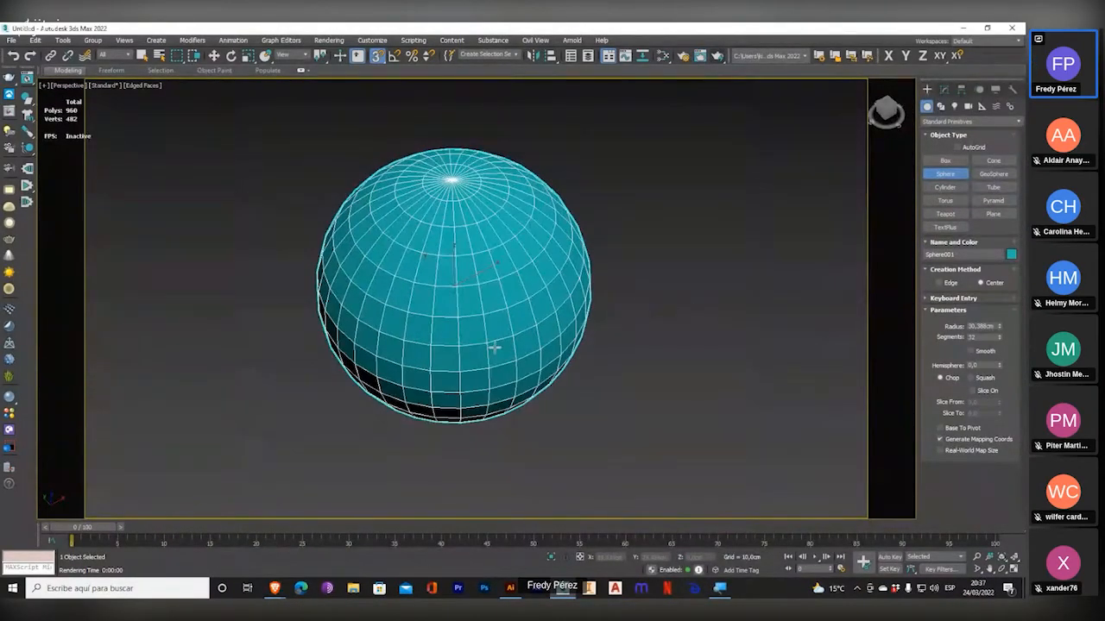
pyautogui.keyDown('alt'); pyautogui.moveTo(486, 335); pyautogui.dragTo(488, 299, button='middle'); pyautogui.keyUp('alt')
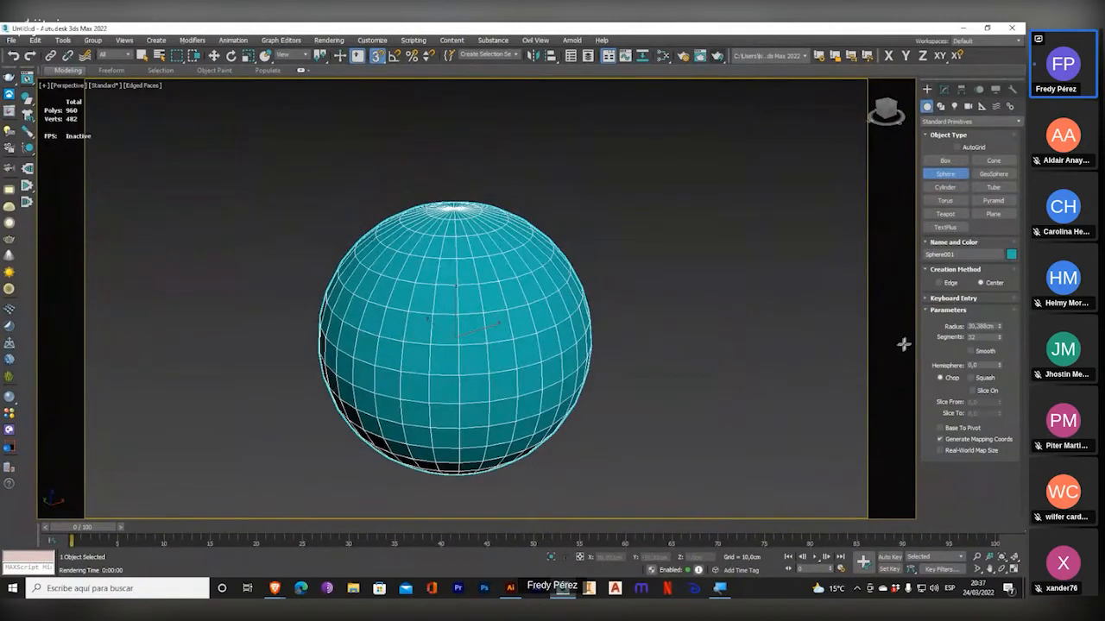
pyautogui.click(970, 351)
pyautogui.moveTo(644, 394); pyautogui.dragTo(635, 359, button='middle')
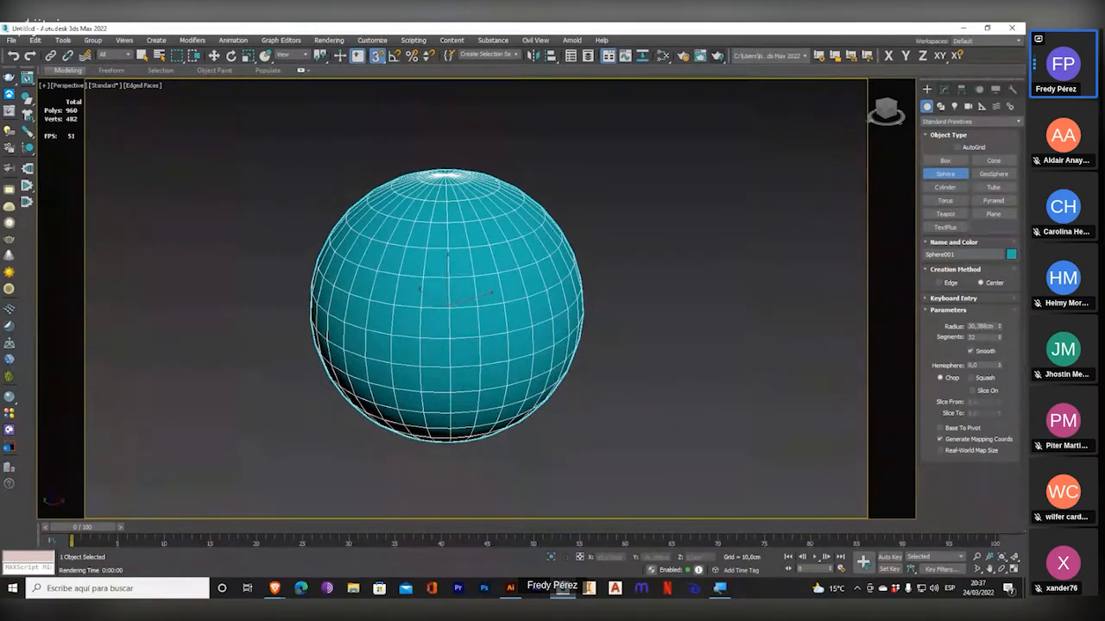
pyautogui.keyDown('alt'); pyautogui.moveTo(711, 365); pyautogui.dragTo(711, 354, button='middle'); pyautogui.keyUp('alt')
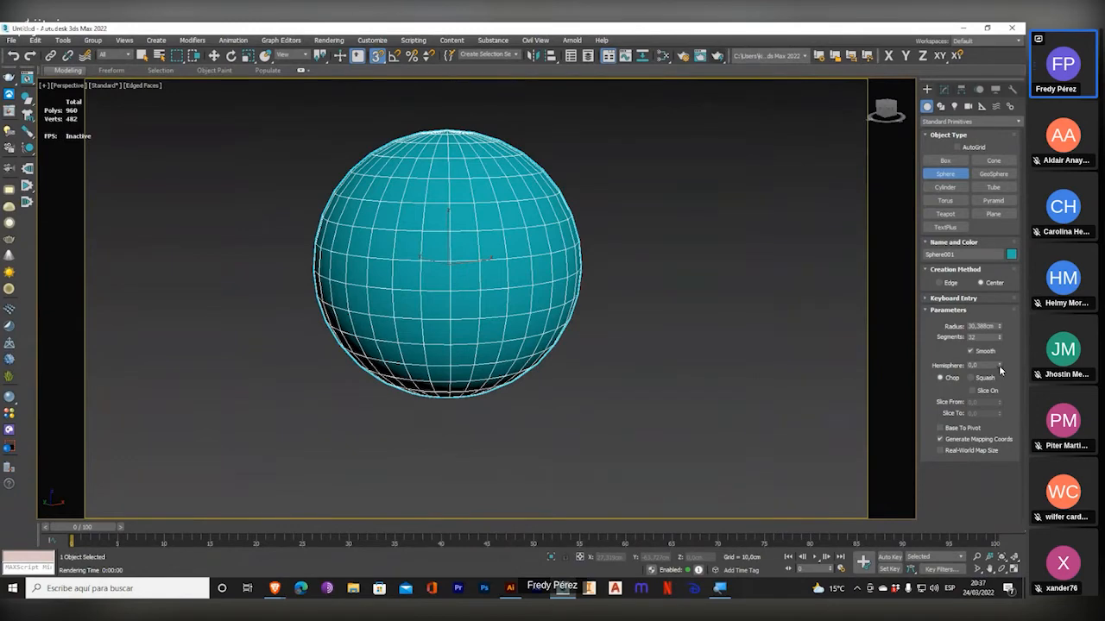
# Cut the sphere down to a half dome with a hemisphere value of 0.5 and inspect it from below and above.
pyautogui.moveTo(998, 364); pyautogui.dragTo(1001, 59)
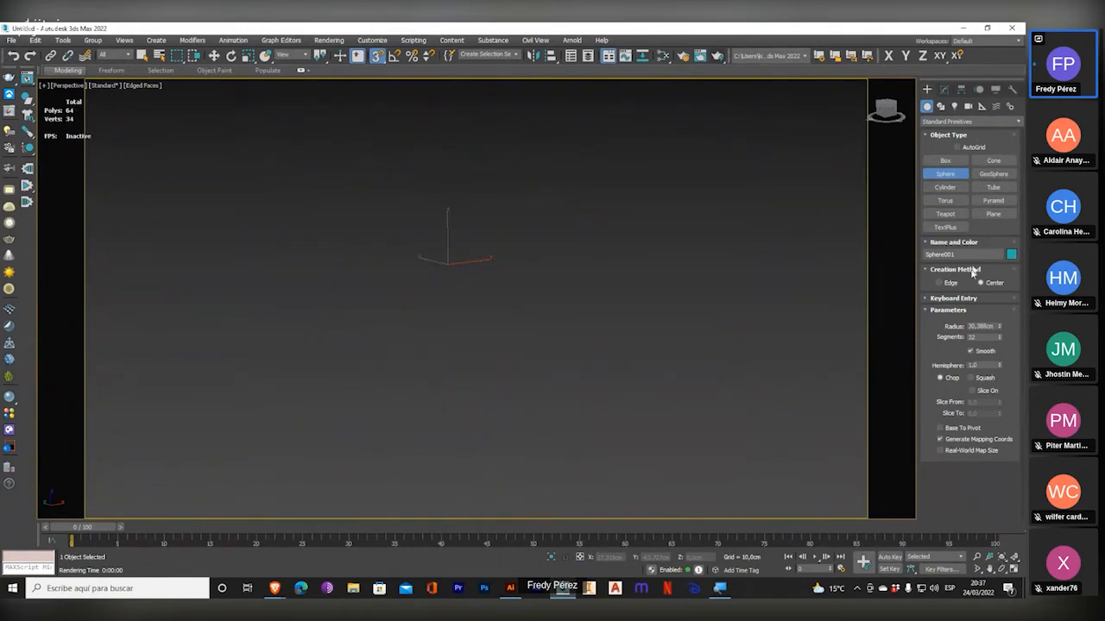
pyautogui.doubleClick(983, 365)
pyautogui.write('0,5')
pyautogui.press('Return')
pyautogui.keyDown('alt'); pyautogui.moveTo(643, 182); pyautogui.dragTo(589, 240, button='middle'); pyautogui.keyUp('alt')
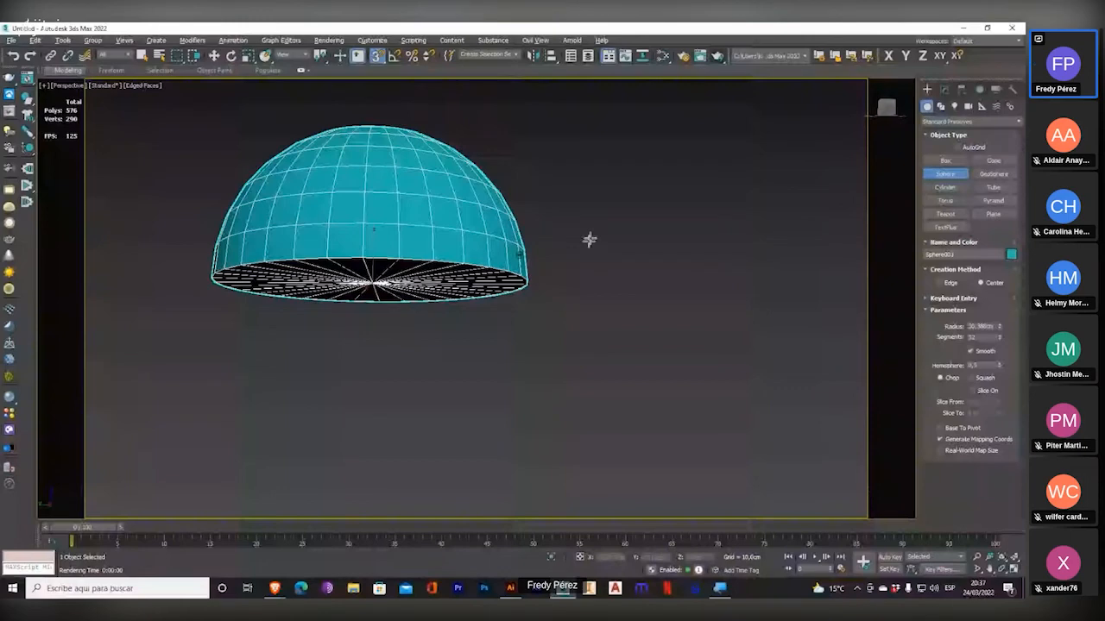
pyautogui.keyDown('alt'); pyautogui.moveTo(590, 240); pyautogui.dragTo(785, 303, button='middle'); pyautogui.keyUp('alt')
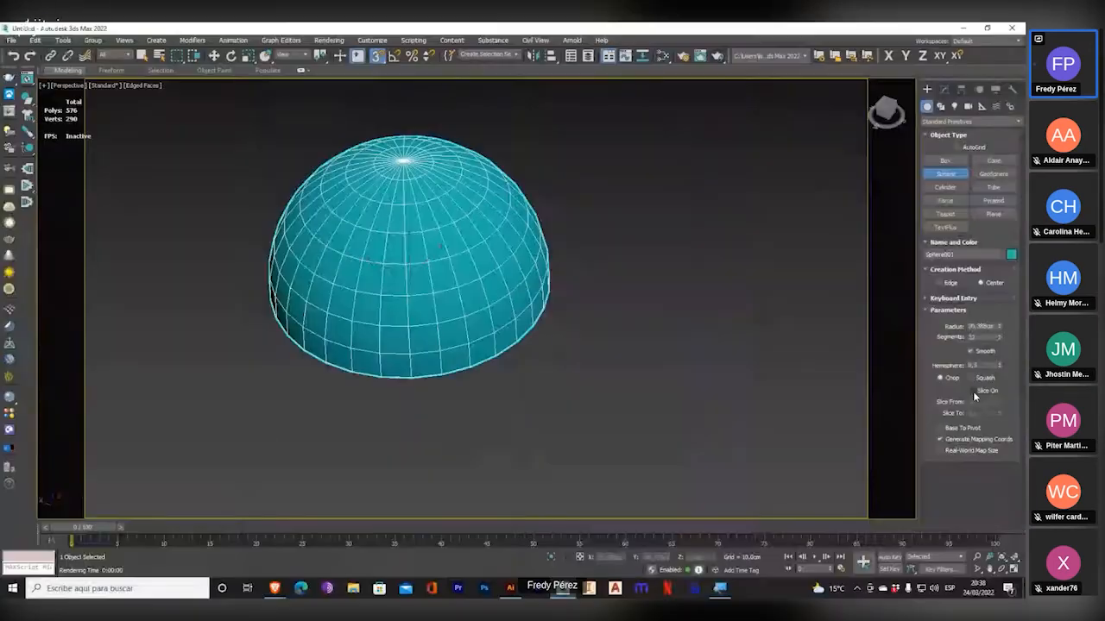
# Turn on slicing for the half sphere and set the slice end angle to 30.
pyautogui.click(972, 391)
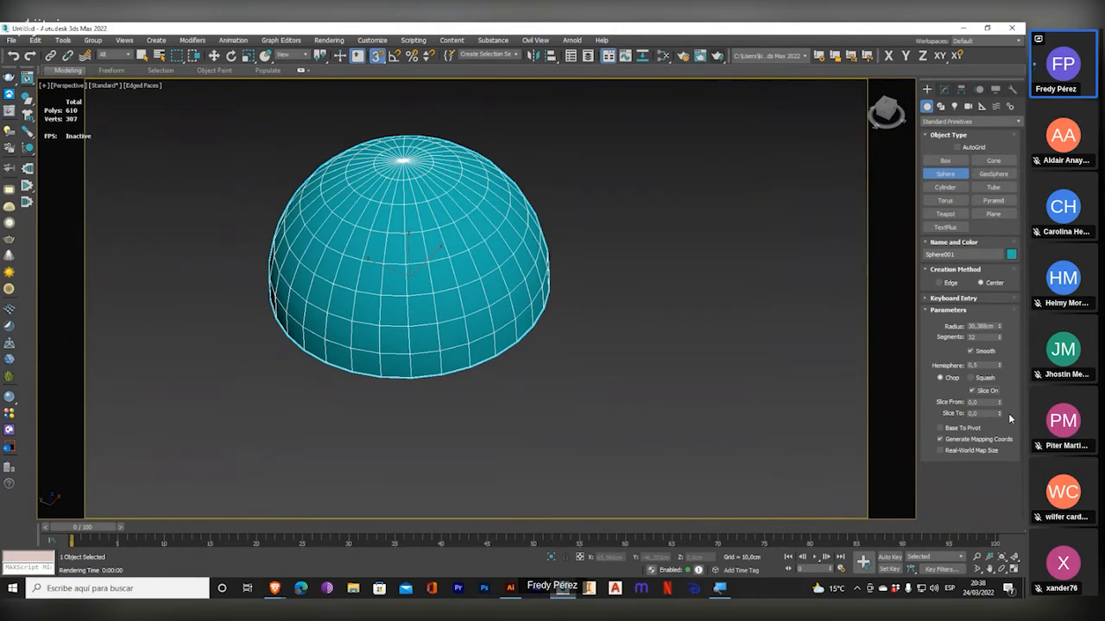
pyautogui.moveTo(749, 351); pyautogui.dragTo(661, 365, button='middle')
pyautogui.doubleClick(975, 413)
pyautogui.write('30')
pyautogui.press('Return')
pyautogui.keyDown('alt'); pyautogui.moveTo(546, 298); pyautogui.dragTo(488, 331, button='middle'); pyautogui.keyUp('alt')
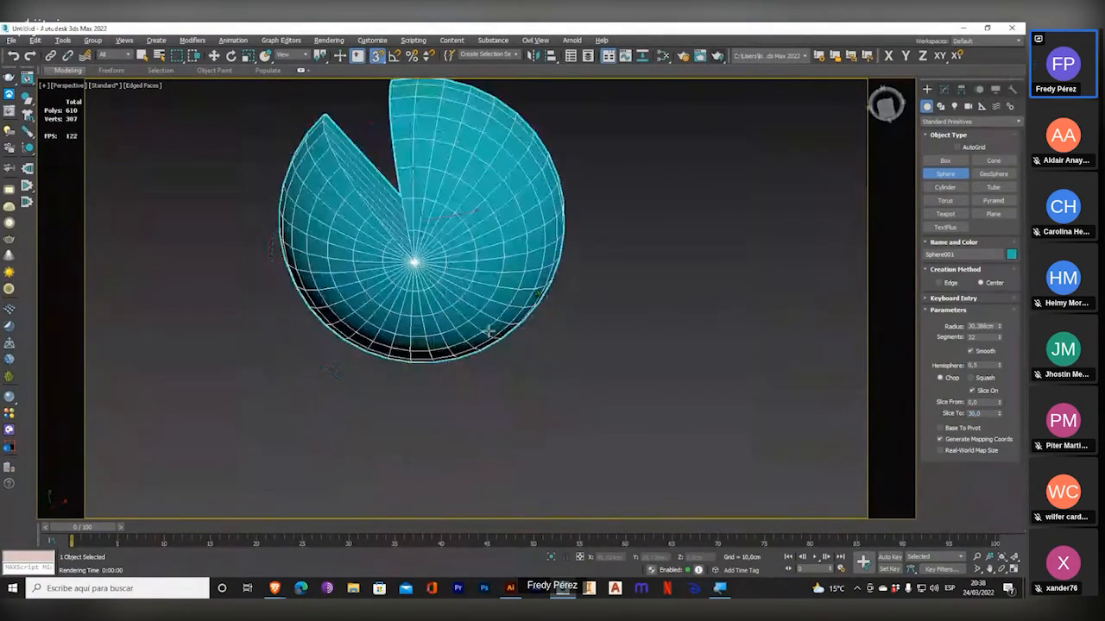
pyautogui.scroll(5, 489, 331)
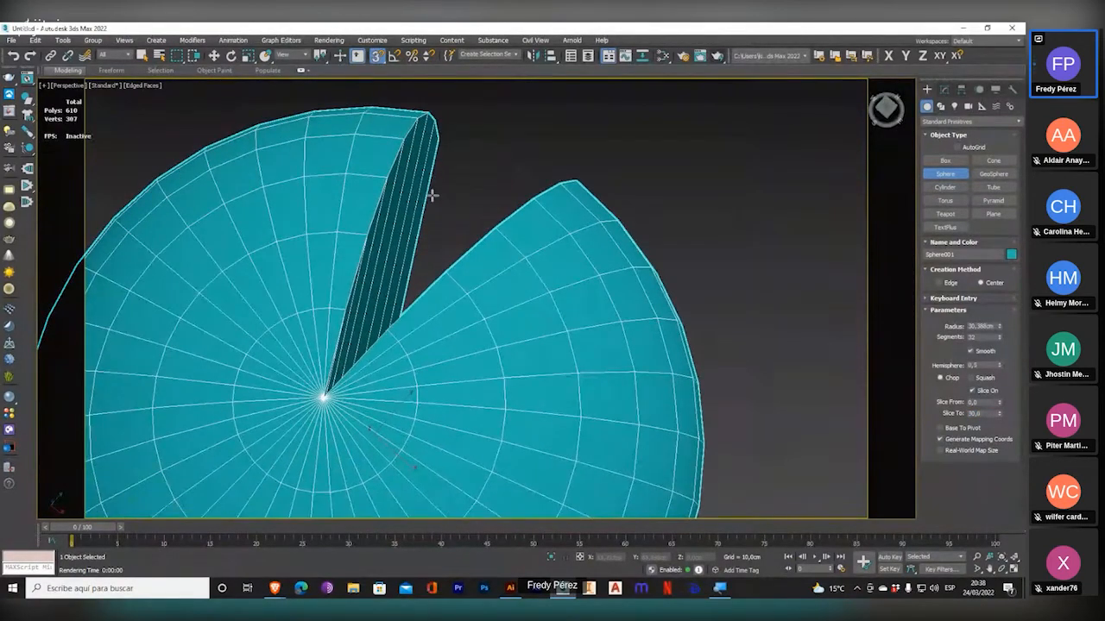
# Draw a pointed cone beside the sliced half sphere in the Top view, about 27.8 cm in base radius and 20.56 cm high.
pyautogui.press('t')
pyautogui.scroll(5, 530, 154)
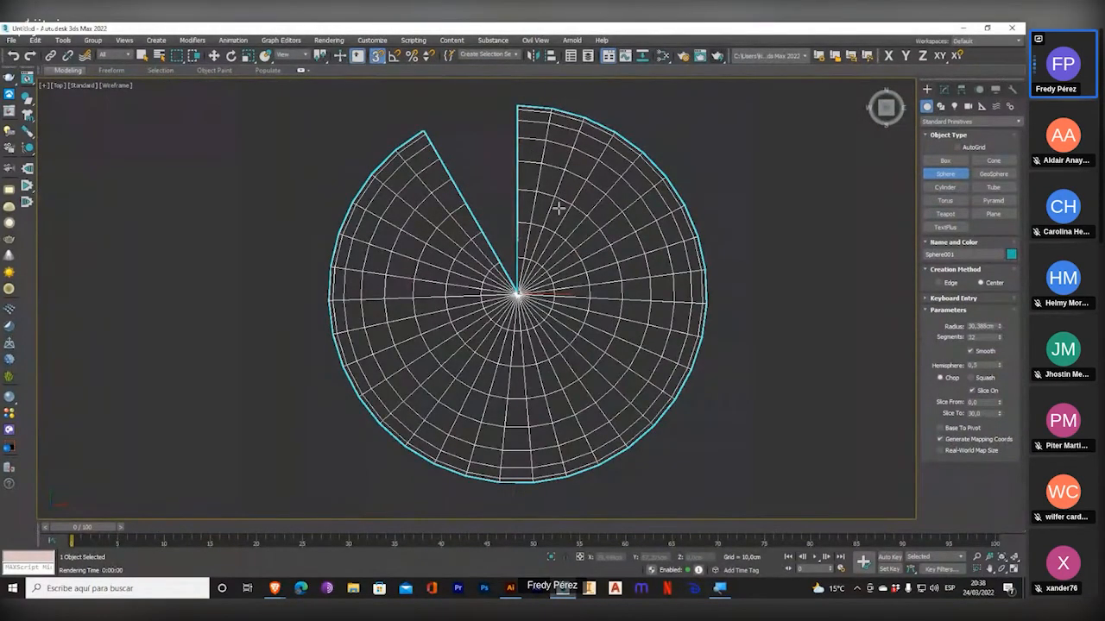
pyautogui.moveTo(527, 230); pyautogui.dragTo(250, 206, button='middle')
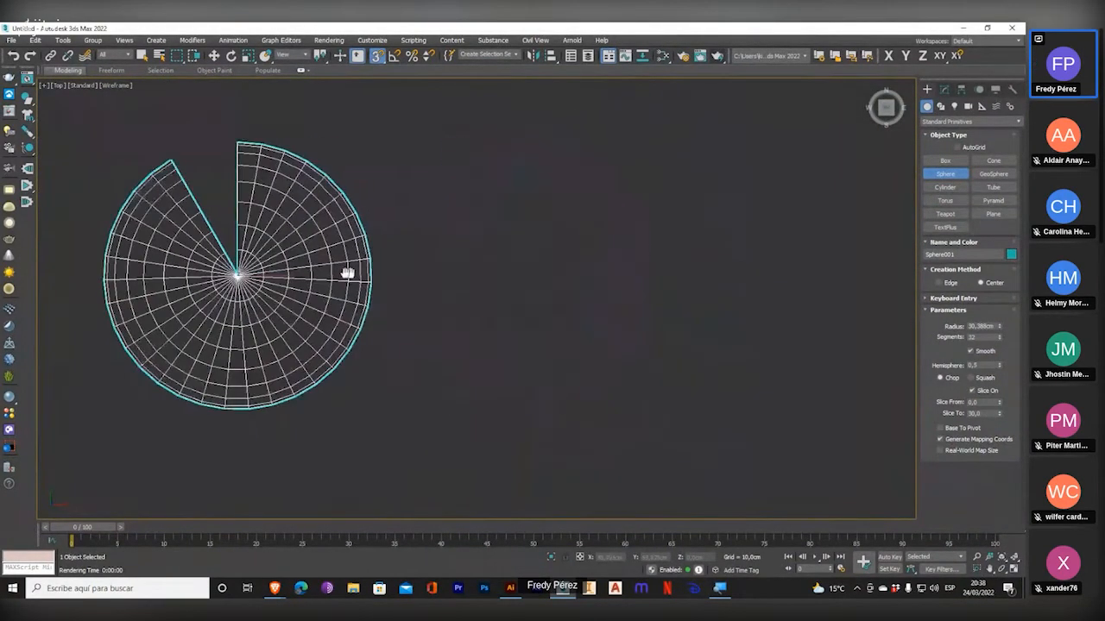
pyautogui.click(987, 159)
pyautogui.moveTo(621, 272); pyautogui.dragTo(701, 181)
pyautogui.click(661, 90)
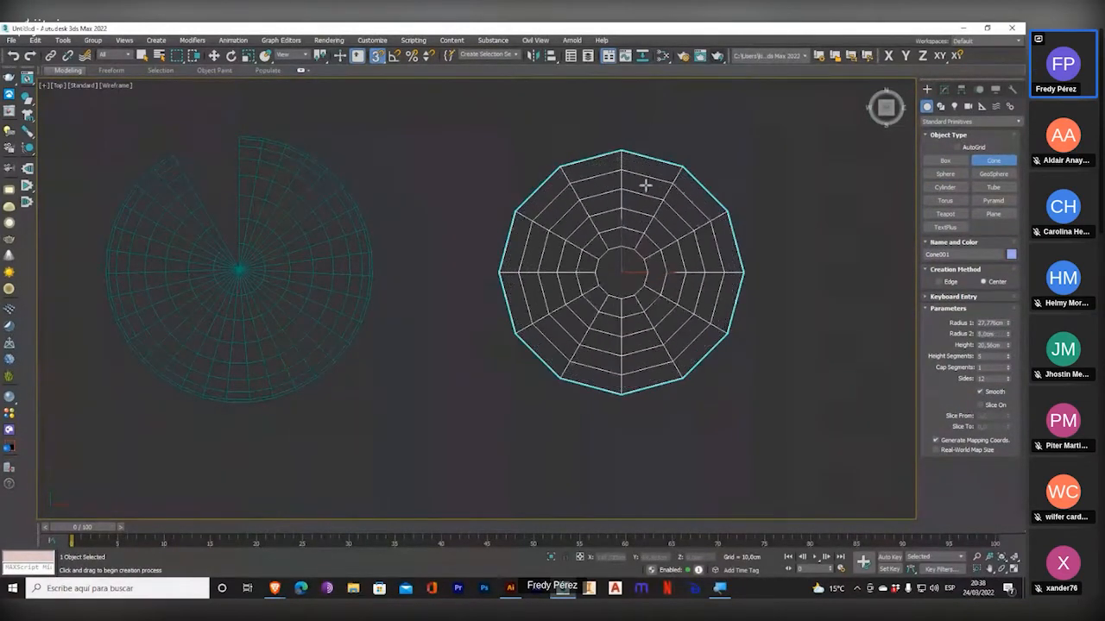
pyautogui.click(644, 221)
# Turn on slicing for the cone and set its slice end angle to 30.
pyautogui.click(980, 405)
pyautogui.moveTo(998, 428); pyautogui.dragTo(796, 428)
pyautogui.write('30')
pyautogui.press('Return')
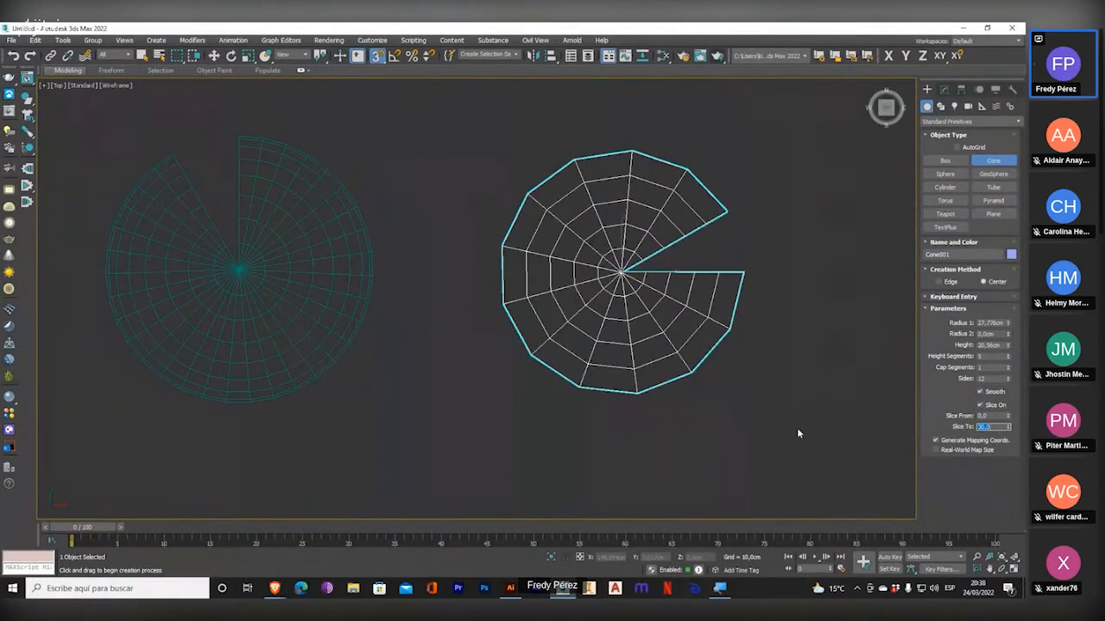
# Increase the sliced cylinder's number of sides and turn off its smoothing.
pyautogui.moveTo(673, 350); pyautogui.dragTo(637, 352, button='middle')
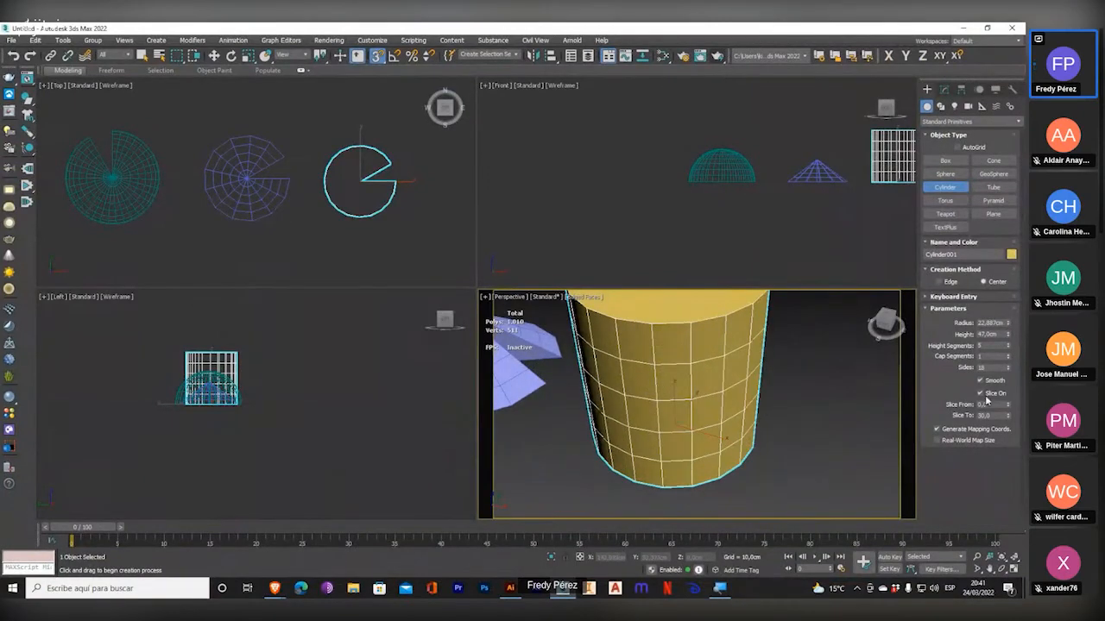
pyautogui.moveTo(1009, 371)
pyautogui.mouseDown()
pyautogui.moveTo(1020, 313)
pyautogui.moveTo(1020, 361)
pyautogui.mouseUp()
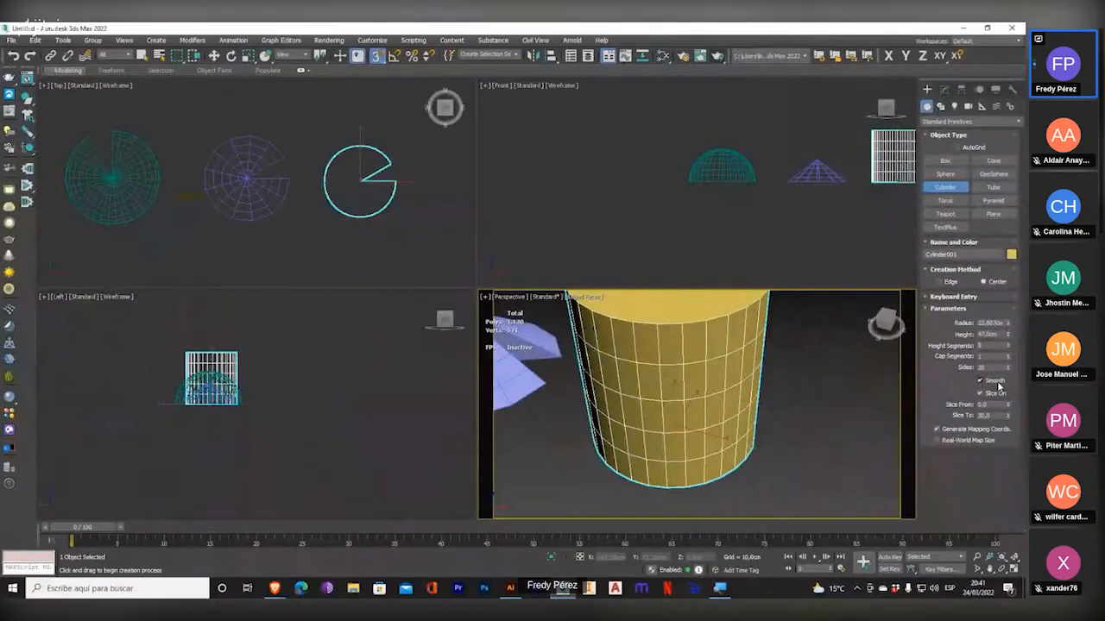
pyautogui.moveTo(1006, 373); pyautogui.dragTo(1008, 369)
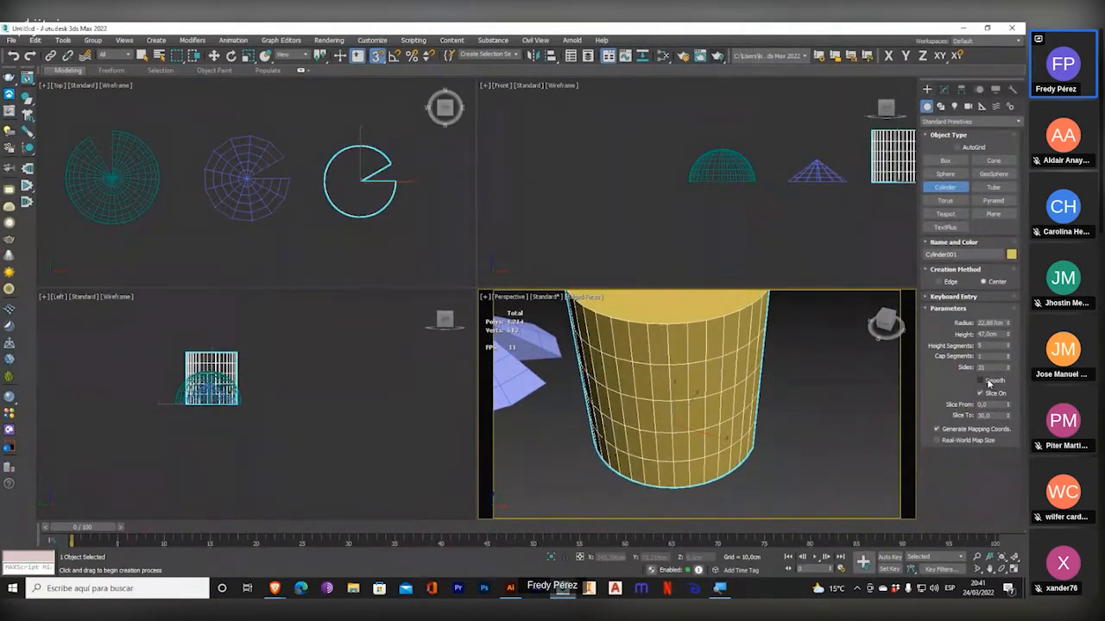
# Select all the objects in the scene and delete them.
pyautogui.scroll(-3, 385, 241)
pyautogui.press('w')
pyautogui.hotkey('ctrl', 'a')
pyautogui.press('Delete')
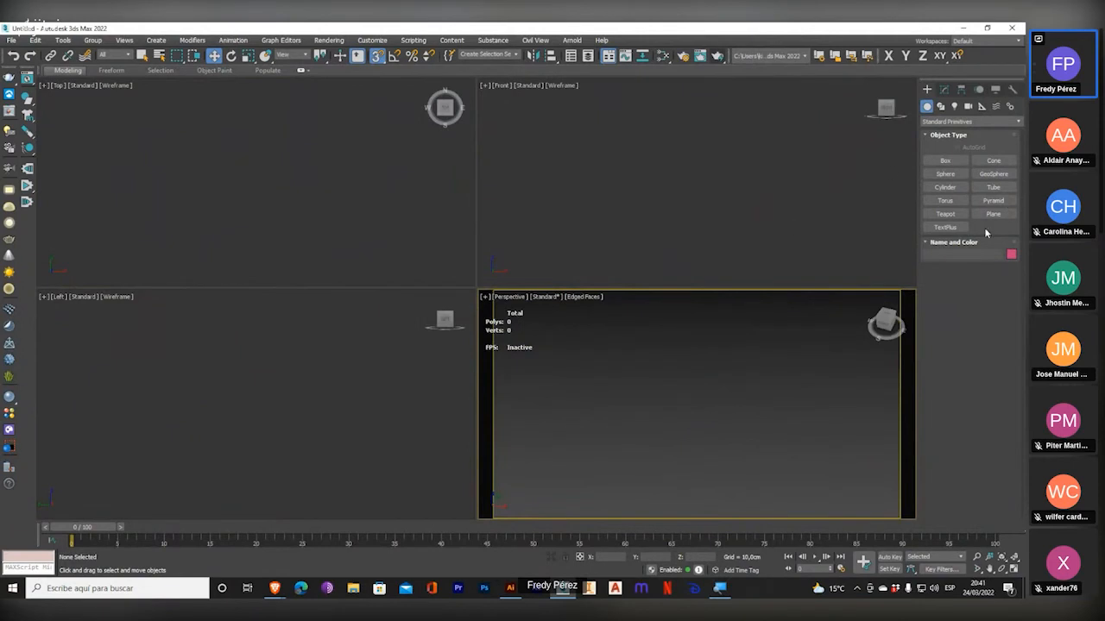
# Draw a torus in the Top view, about 54.5 cm in main radius and 14.9 cm in tube radius, and maximize the Perspective view.
pyautogui.click(945, 201)
pyautogui.moveTo(306, 198); pyautogui.dragTo(316, 147)
pyautogui.click(317, 155)
pyautogui.click(316, 169)
pyautogui.scroll(-3, 740, 430)
pyautogui.moveTo(625, 405); pyautogui.dragTo(747, 378, button='middle')
pyautogui.scroll(-2, 740, 430)
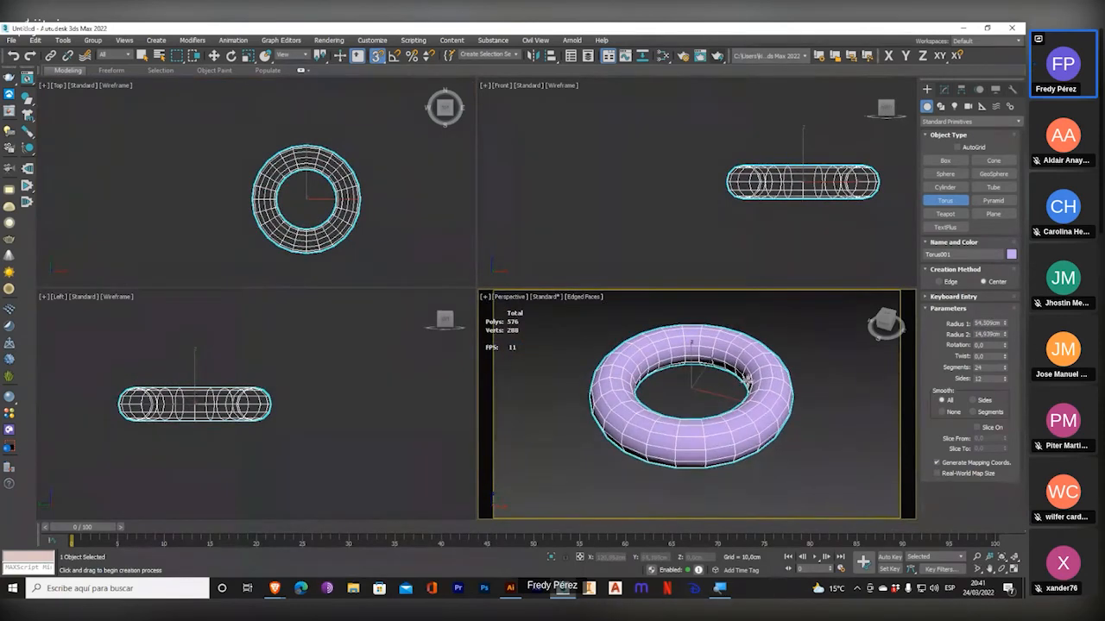
pyautogui.click(1015, 569)
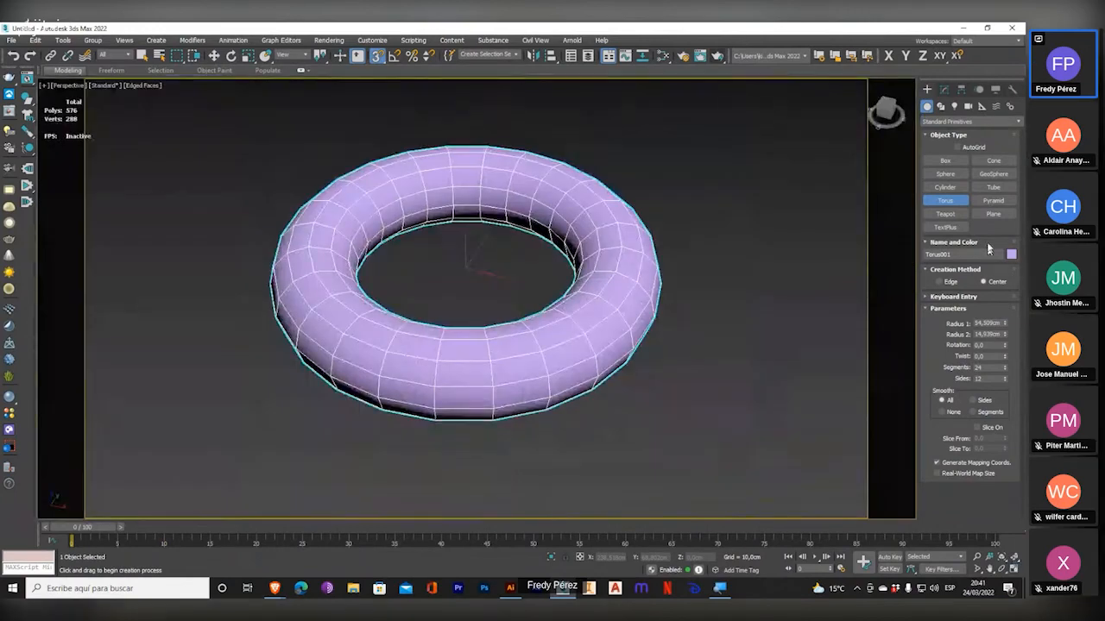
# Enlarge the torus's radii to about 60.5 cm and 16 cm, try out its rotation in both directions, and reset the rotation to 0.
pyautogui.moveTo(1005, 325); pyautogui.dragTo(991, 359)
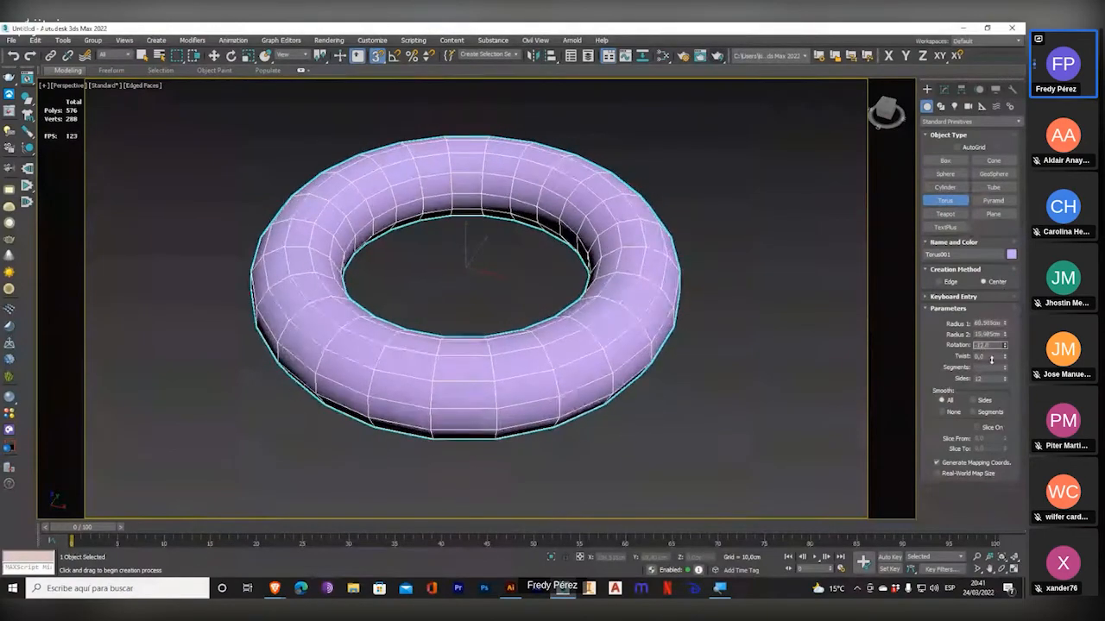
pyautogui.moveTo(990, 359); pyautogui.dragTo(1001, 316)
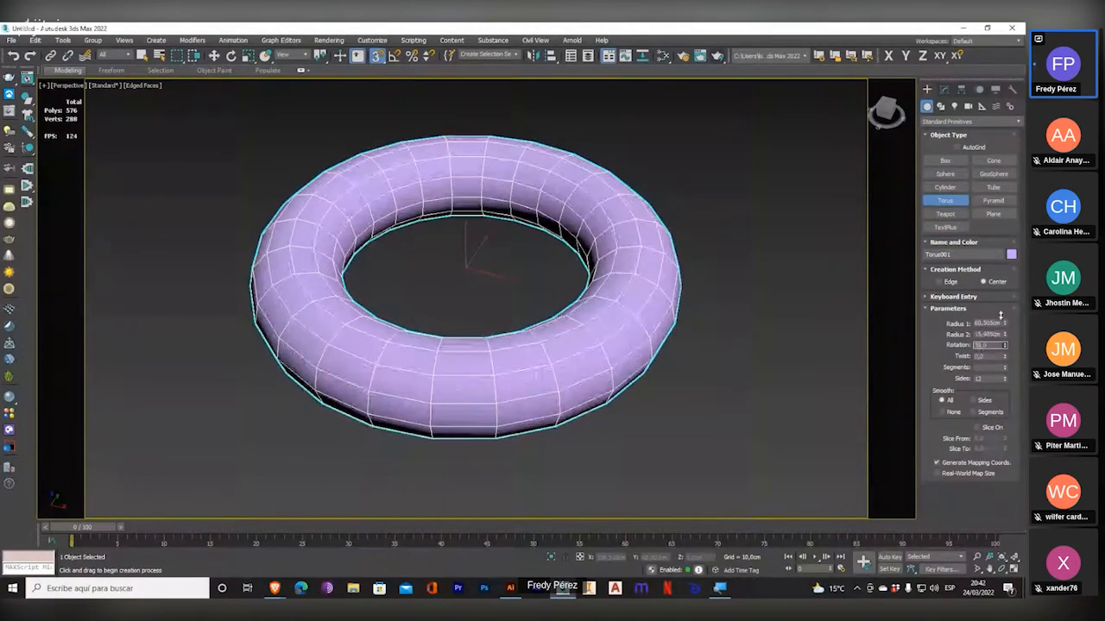
pyautogui.moveTo(1000, 316); pyautogui.dragTo(15, 450)
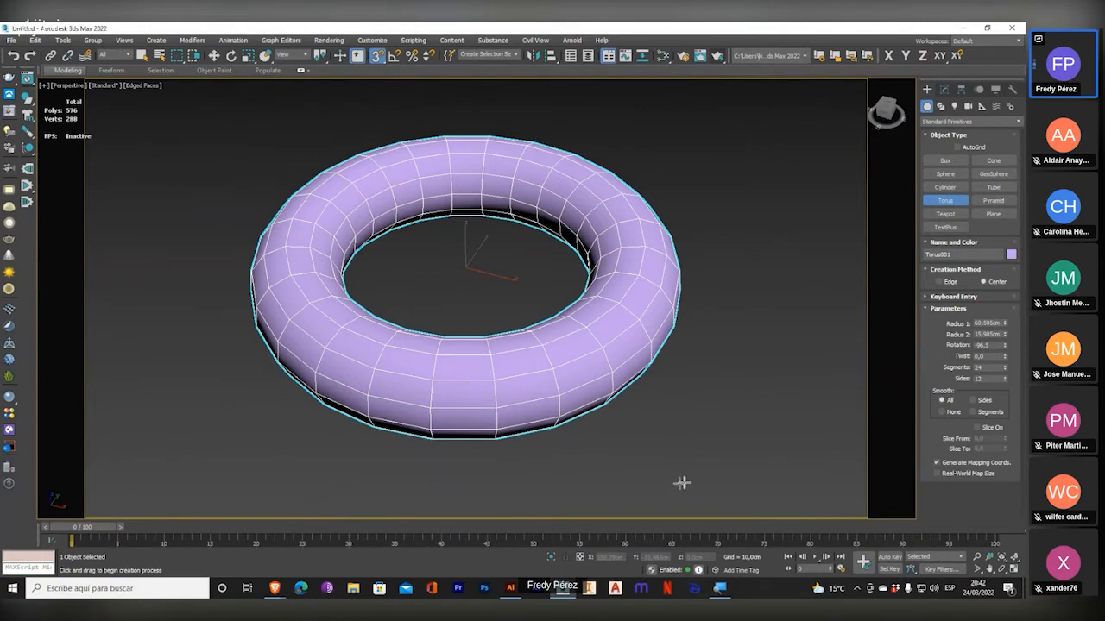
pyautogui.rightClick(1004, 345)
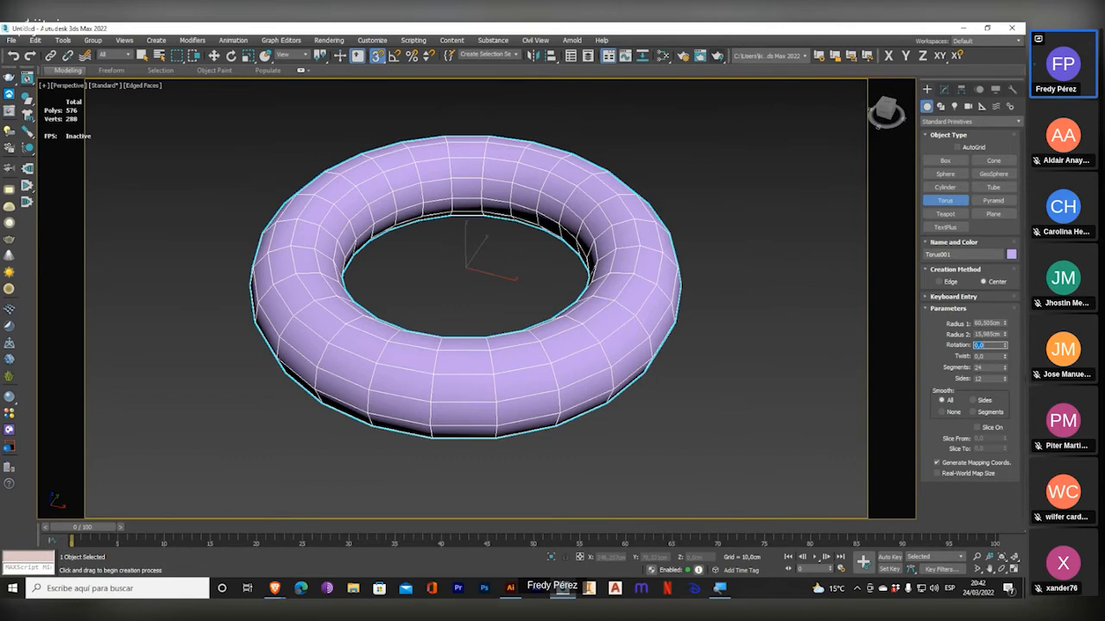
# Try out strong twist values on the torus and bring the twist back down to 9.
pyautogui.moveTo(1005, 356); pyautogui.dragTo(1014, 298)
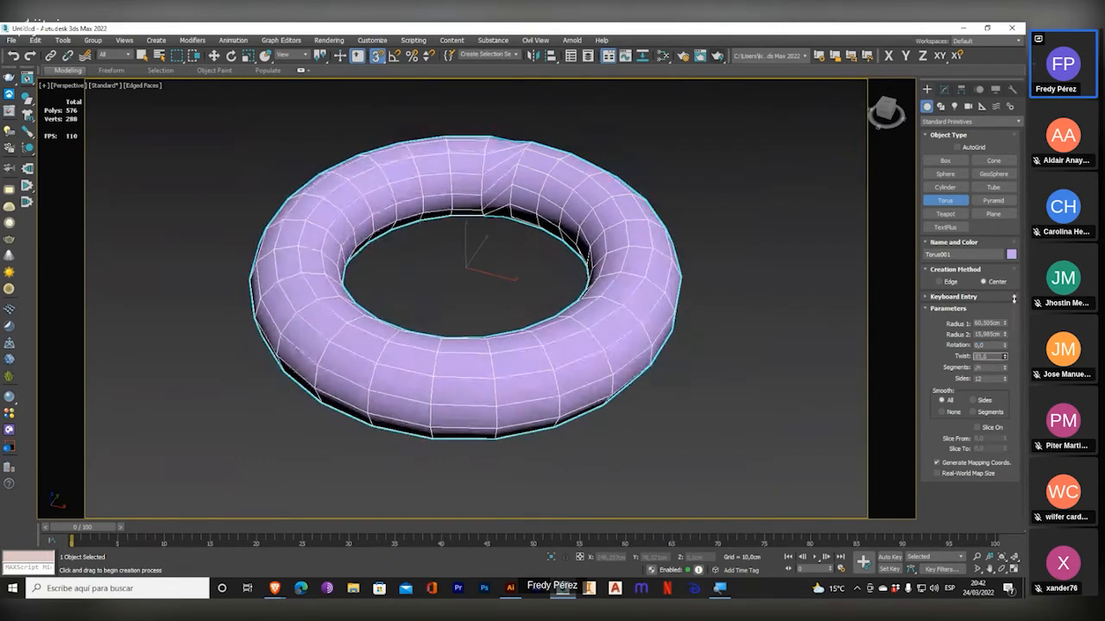
pyautogui.moveTo(1014, 299); pyautogui.dragTo(971, 244)
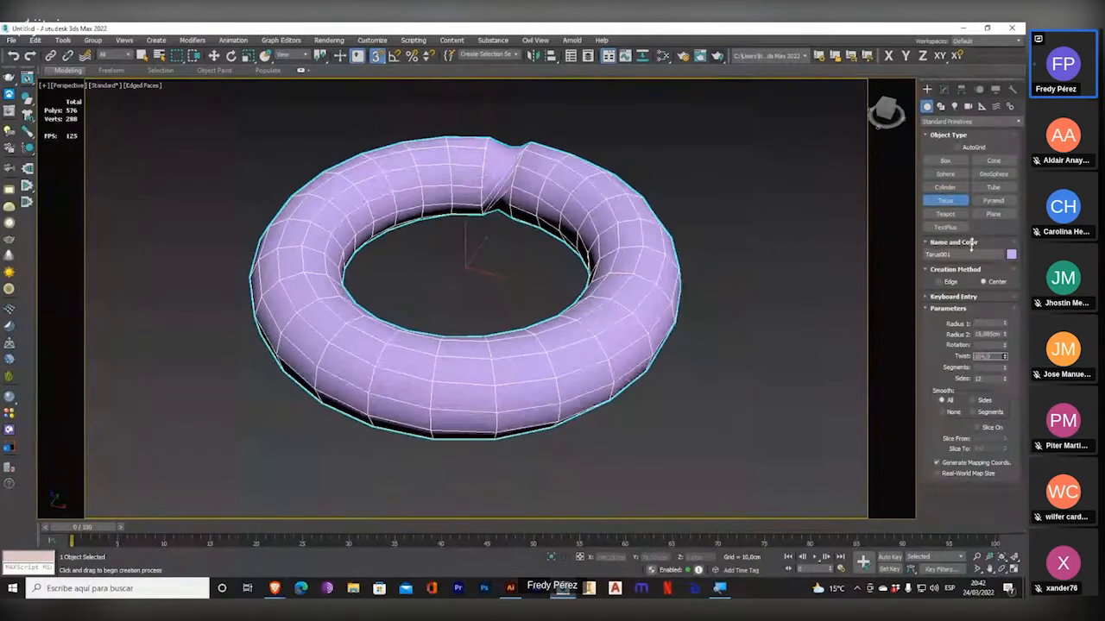
pyautogui.moveTo(971, 244); pyautogui.dragTo(958, 280)
pyautogui.rightClick(958, 280)
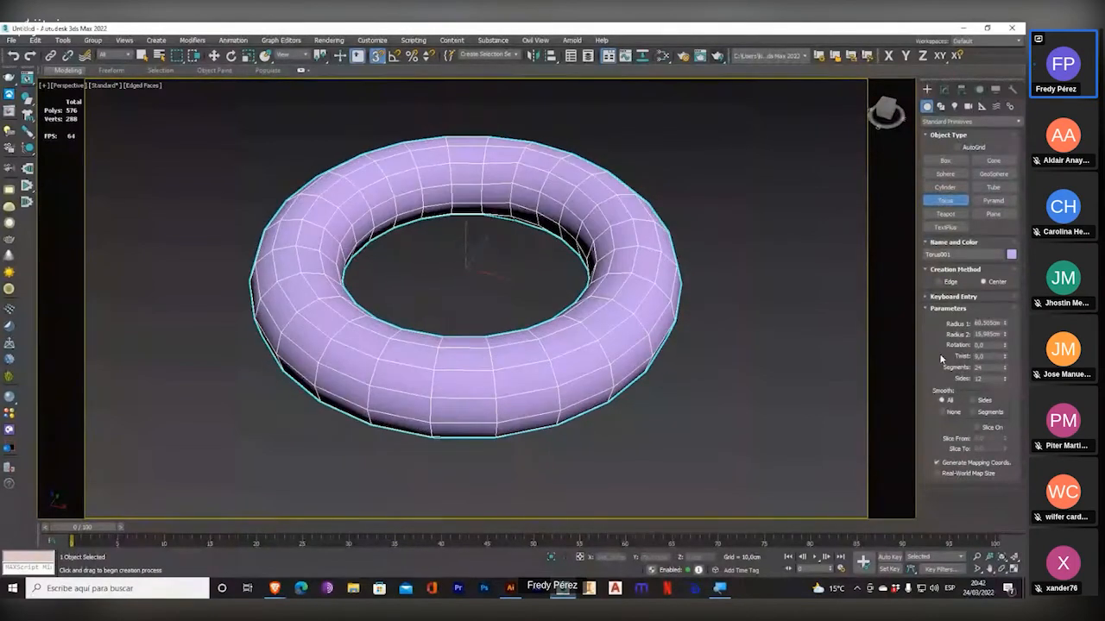
# Raise the torus's segments to 67 and reduce its sides to 3.
pyautogui.doubleClick(985, 369)
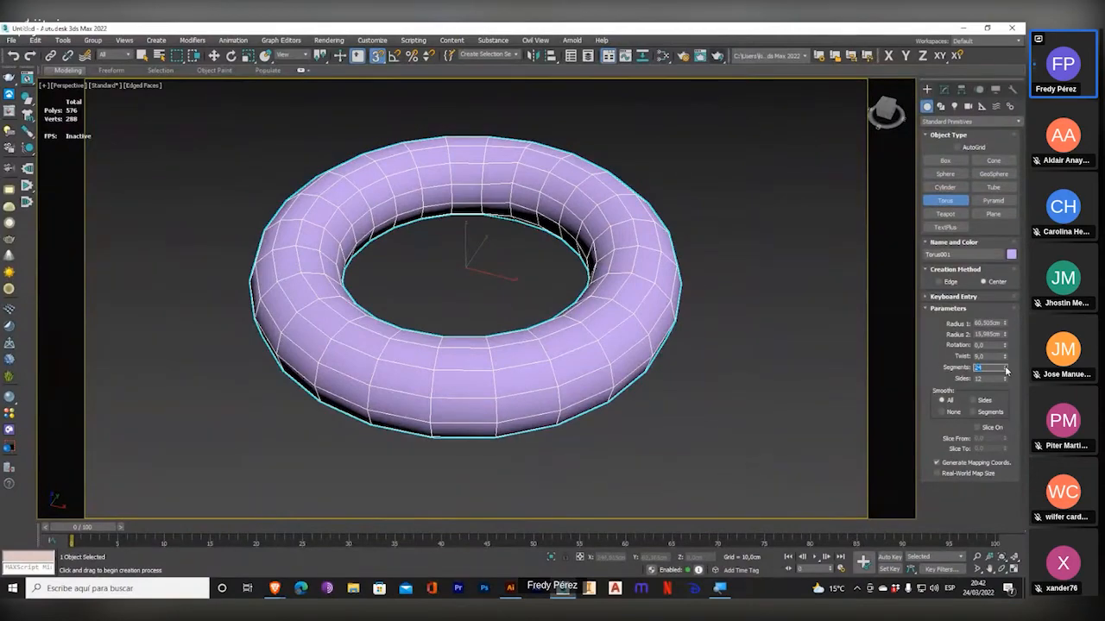
pyautogui.moveTo(1005, 369); pyautogui.dragTo(971, 375)
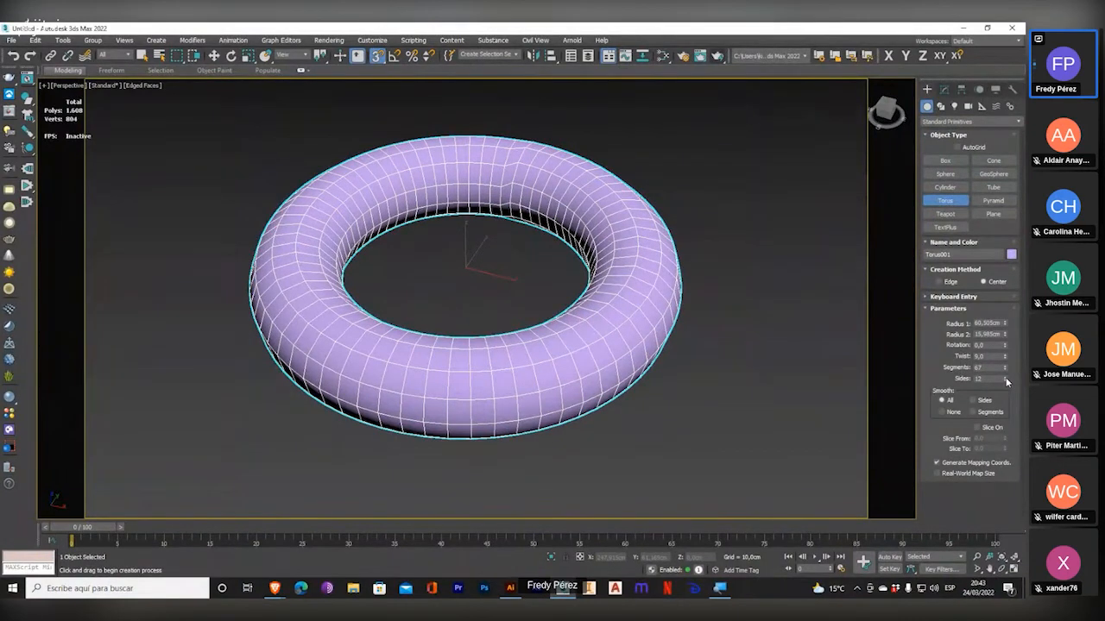
pyautogui.moveTo(1006, 381)
pyautogui.mouseDown()
pyautogui.moveTo(1005, 501)
pyautogui.moveTo(1008, 71)
pyautogui.moveTo(1008, 403)
pyautogui.mouseUp()
# Reset the torus's twist to 0 and raise its sides to 36.
pyautogui.moveTo(995, 356); pyautogui.dragTo(916, 356)
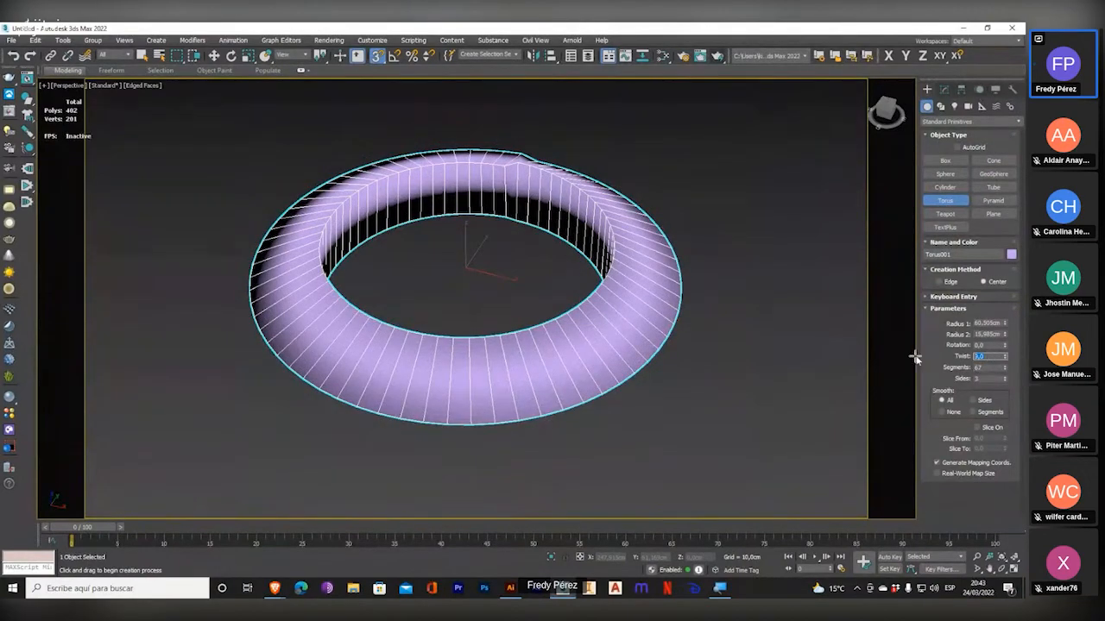
pyautogui.press('Return')
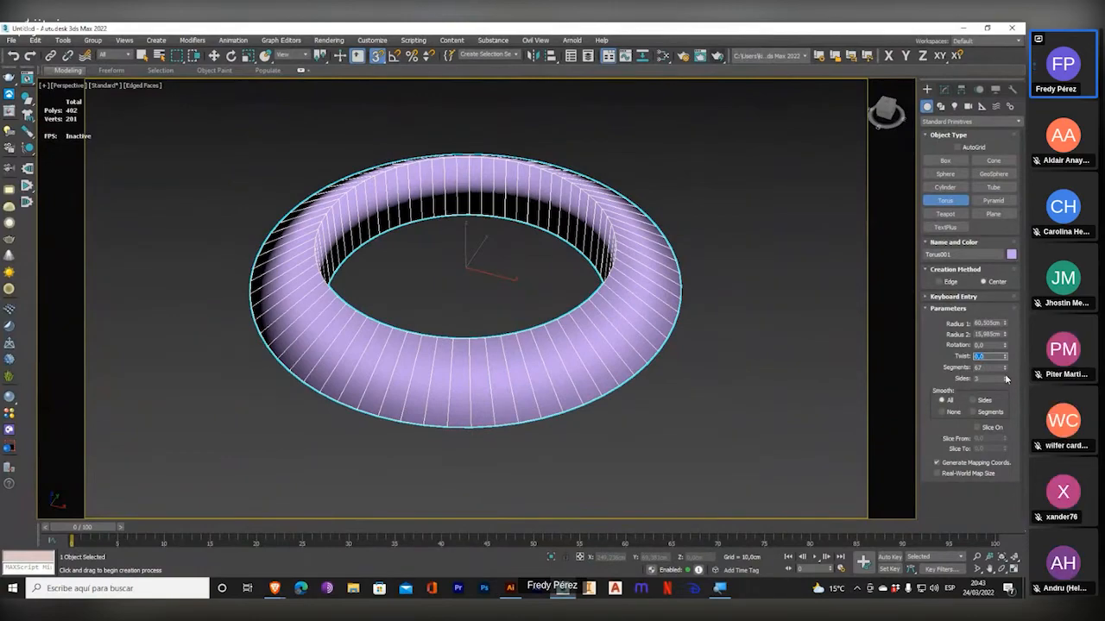
pyautogui.moveTo(1005, 378)
pyautogui.mouseDown()
pyautogui.moveTo(1004, 315)
pyautogui.moveTo(1006, 363)
pyautogui.mouseUp()
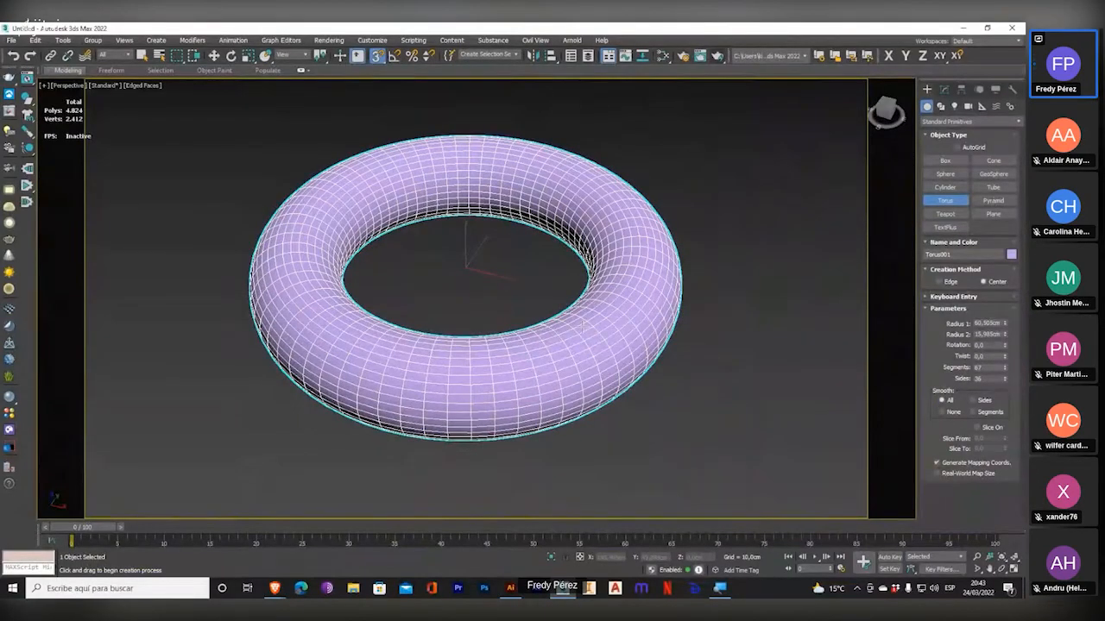
# Turn off the edged-face display, restrict the torus's smoothing to Sides, and inspect its surface up close.
pyautogui.click(143, 86)
pyautogui.click(158, 209)
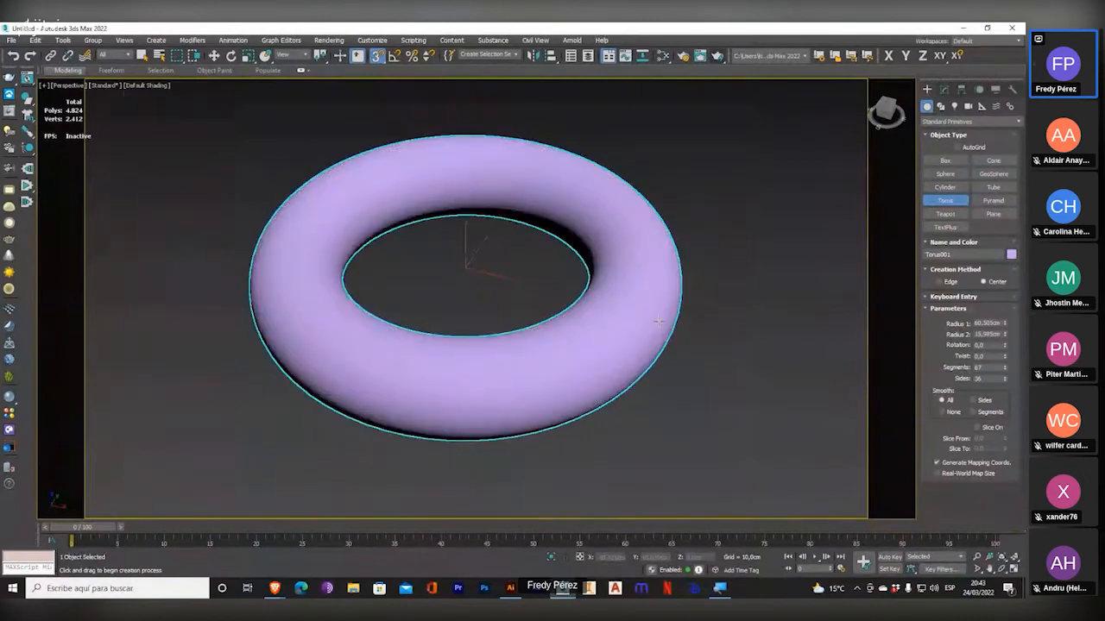
pyautogui.click(985, 401)
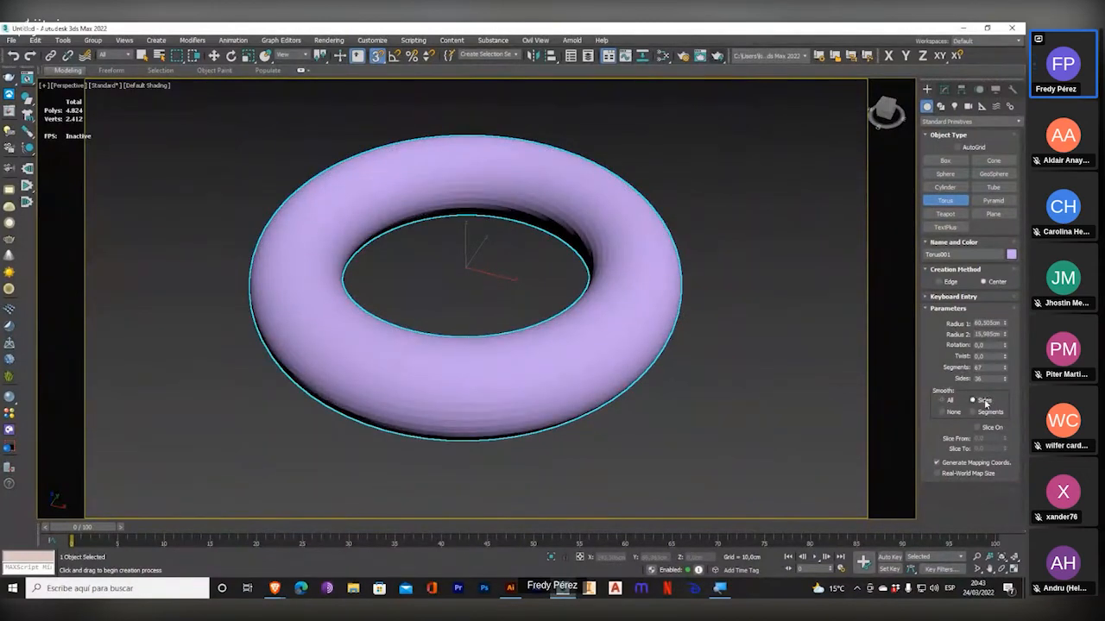
pyautogui.scroll(4, 615, 349)
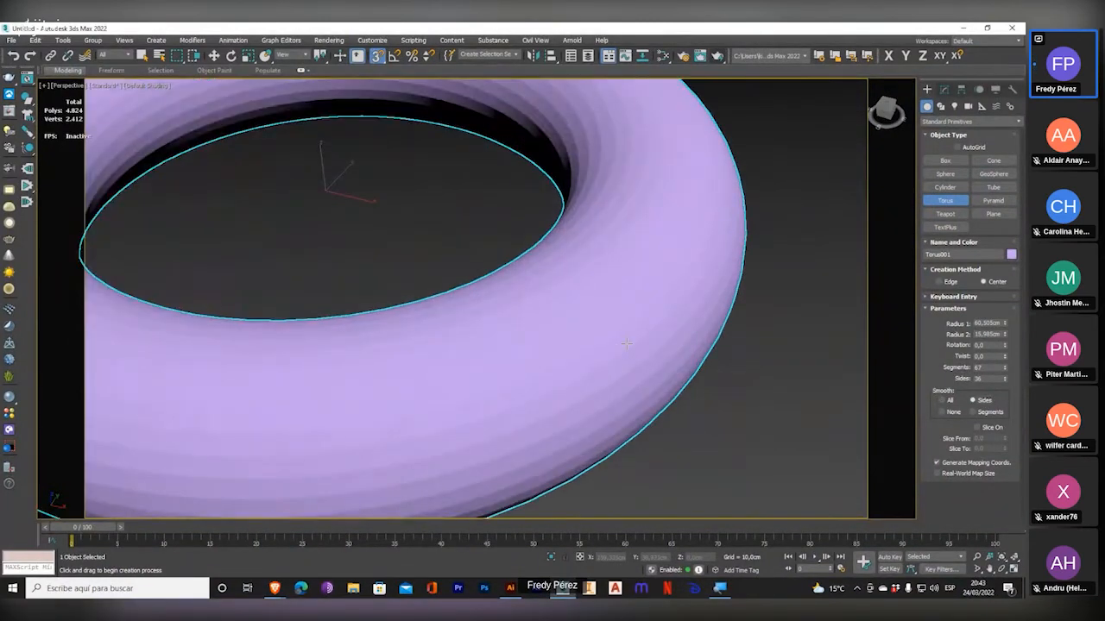
pyautogui.scroll(-4, 625, 344)
pyautogui.scroll(4, 651, 311)
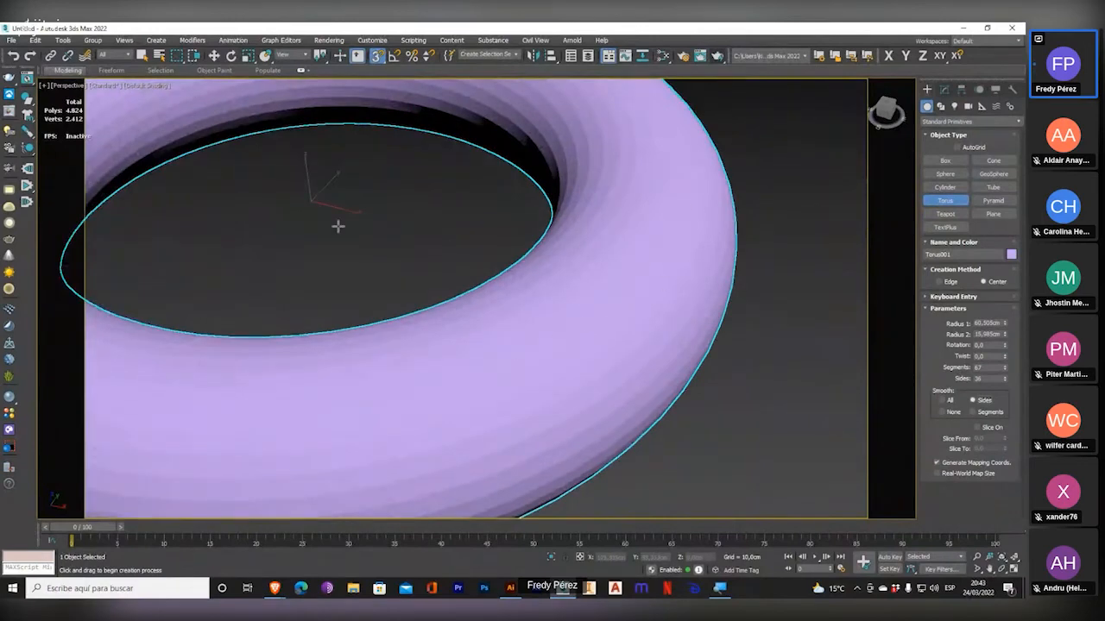
pyautogui.scroll(-4, 601, 291)
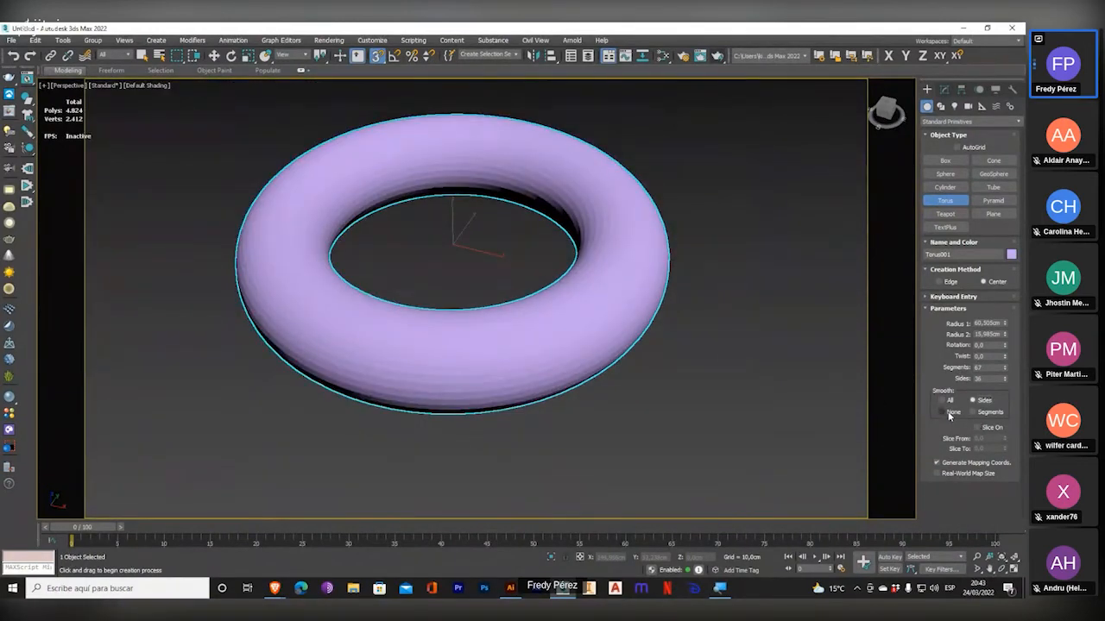
# Set the torus's smoothing to None, reduce its segments to 30, and inspect the faceted surface.
pyautogui.click(949, 412)
pyautogui.scroll(5, 665, 311)
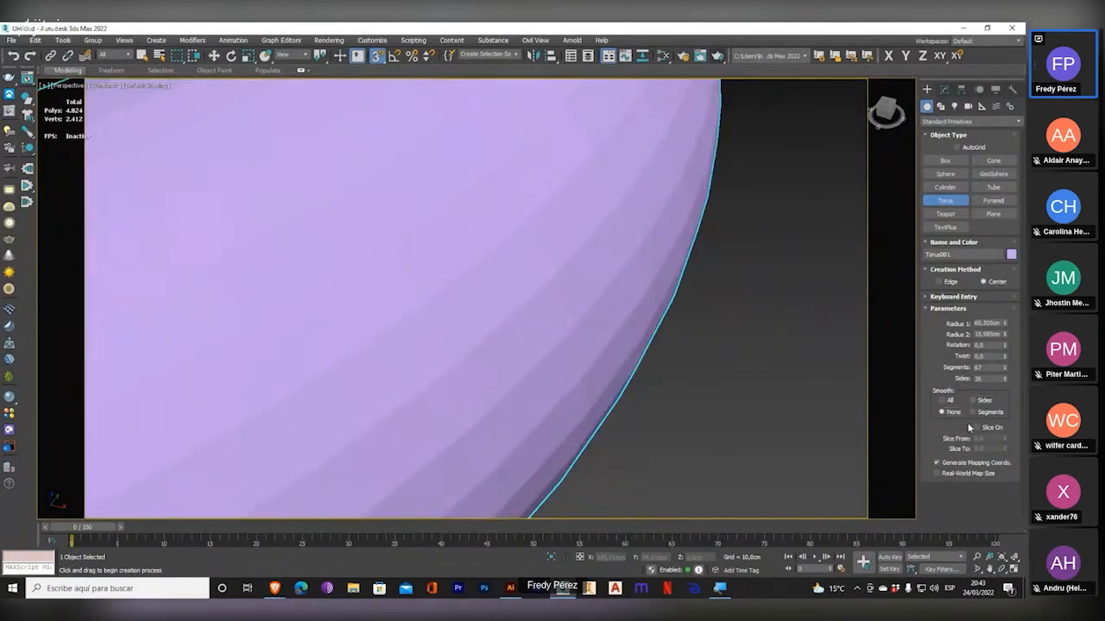
pyautogui.doubleClick(985, 368)
pyautogui.write('30')
pyautogui.press('Return')
pyautogui.scroll(-3, 647, 316)
pyautogui.moveTo(647, 316); pyautogui.dragTo(754, 296, button='middle')
pyautogui.scroll(4, 596, 373)
pyautogui.scroll(-4, 595, 373)
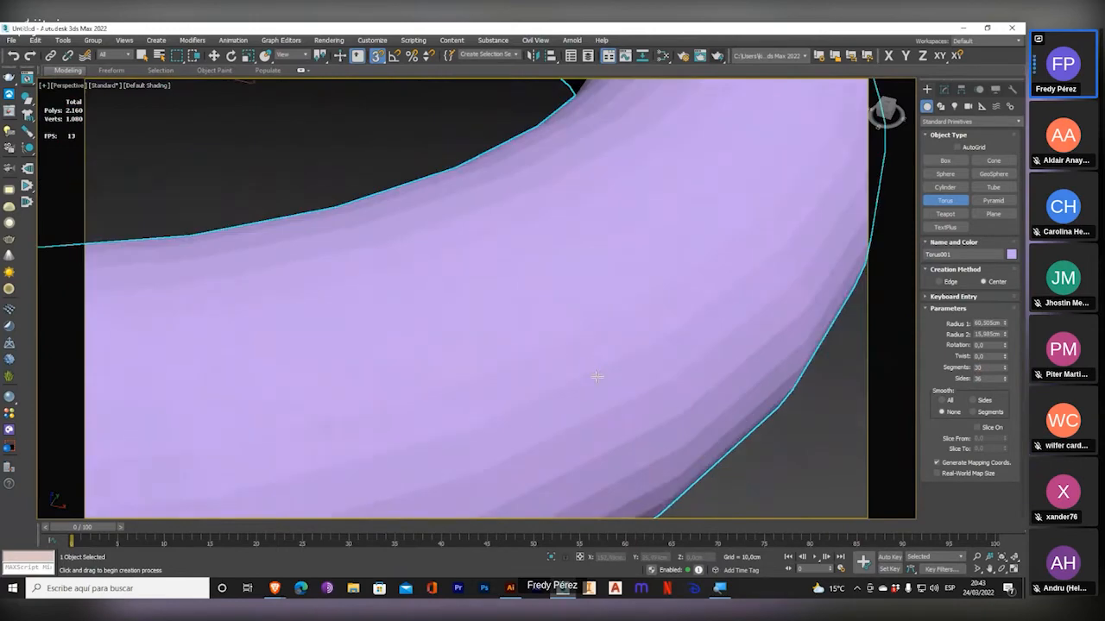
# Set the torus's smoothing to Segments, examine the inner and outer surface, and restore the smoothing to All.
pyautogui.click(973, 412)
pyautogui.moveTo(606, 383)
pyautogui.mouseDown(button='middle')
pyautogui.moveTo(567, 415)
pyautogui.moveTo(457, 430)
pyautogui.mouseUp(button='middle')
pyautogui.keyDown('alt'); pyautogui.moveTo(682, 234); pyautogui.dragTo(685, 342, button='middle'); pyautogui.keyUp('alt')
pyautogui.moveTo(435, 252); pyautogui.dragTo(548, 296, button='middle')
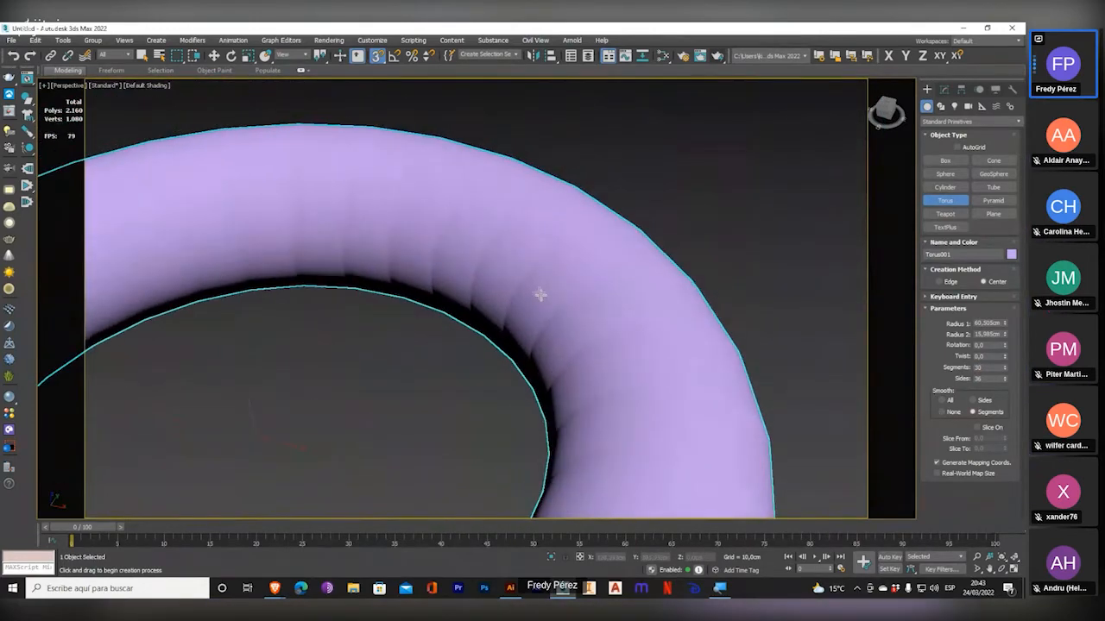
pyautogui.scroll(3, 436, 305)
pyautogui.moveTo(375, 254); pyautogui.dragTo(794, 336, button='middle')
pyautogui.scroll(-4, 541, 287)
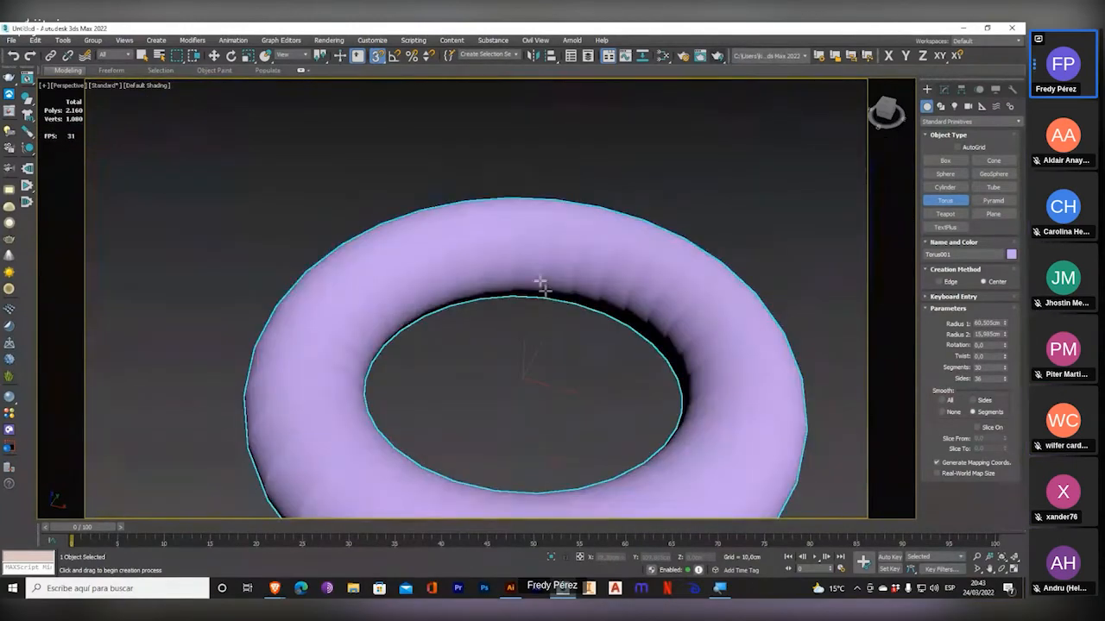
pyautogui.moveTo(573, 326); pyautogui.dragTo(522, 247, button='middle')
pyautogui.click(941, 399)
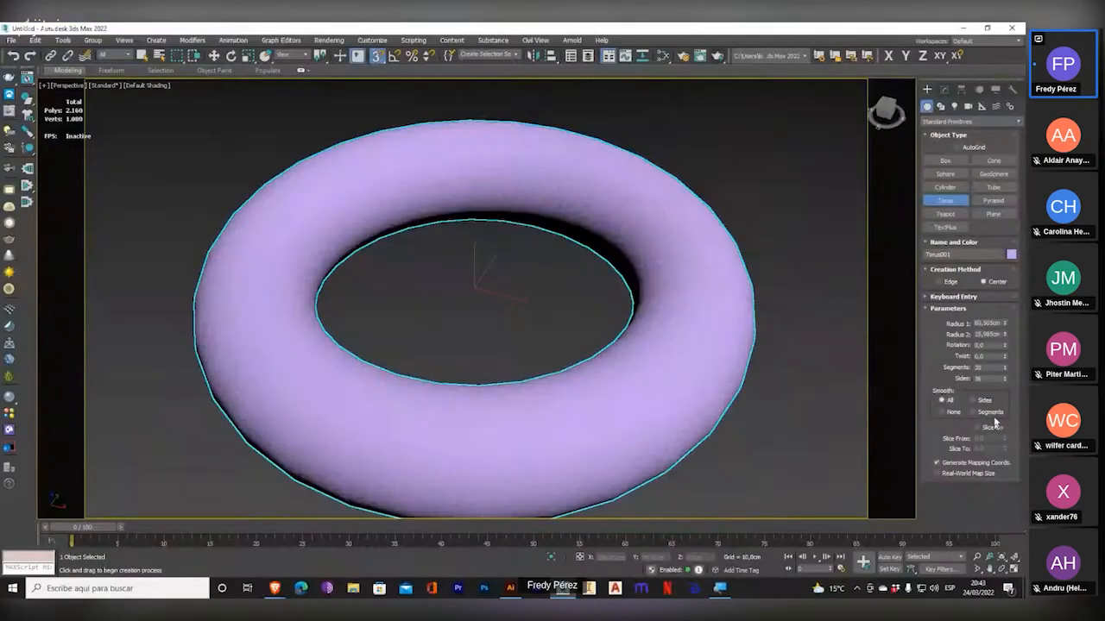
# Delete the torus and draw a pyramid in its place, about 60.7 cm wide, 70.9 cm deep and 57.7 cm high.
pyautogui.press('w')
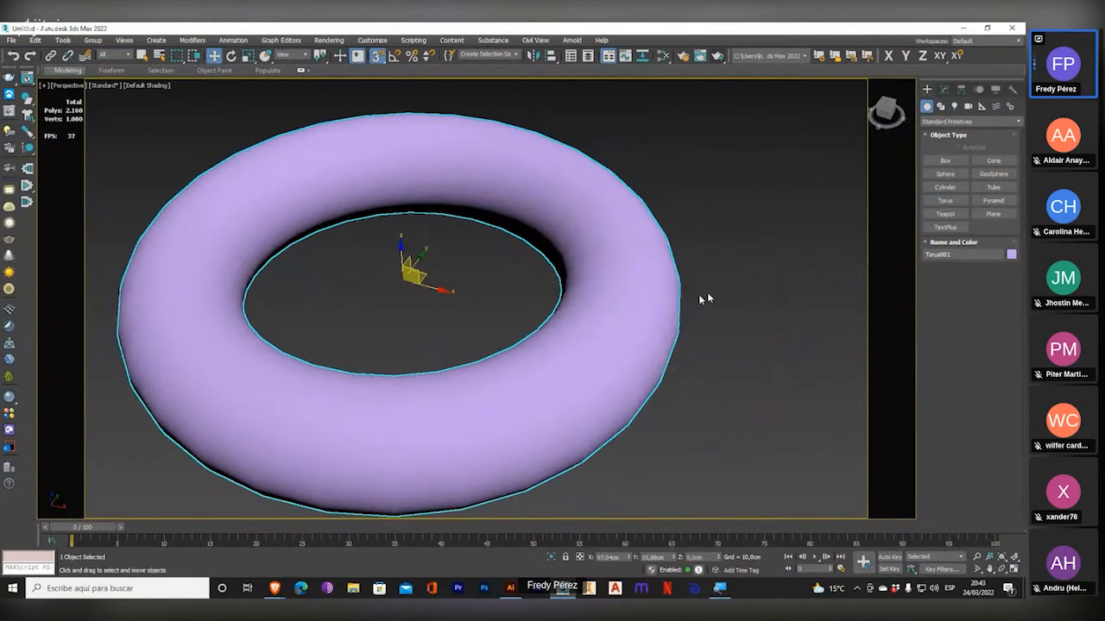
pyautogui.press('Delete')
pyautogui.click(993, 200)
pyautogui.moveTo(365, 345); pyautogui.dragTo(572, 185)
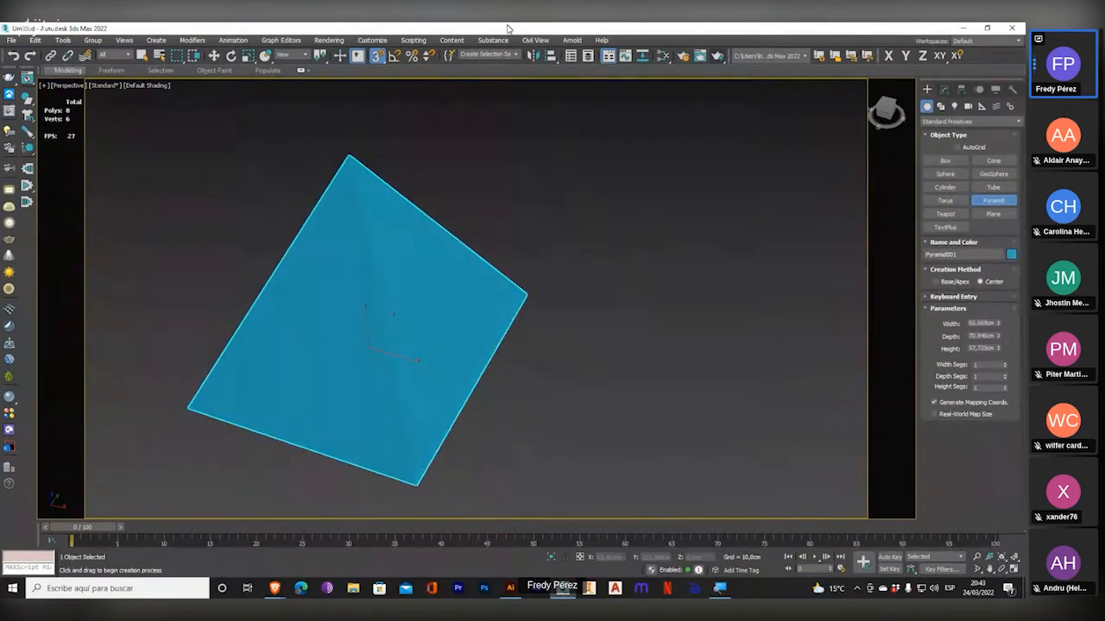
pyautogui.moveTo(476, 322); pyautogui.dragTo(499, 318, button='middle')
pyautogui.scroll(-5, 498, 366)
pyautogui.moveTo(492, 379)
pyautogui.keyDown('alt'); pyautogui.mouseDown(button='middle')
pyautogui.moveTo(478, 353)
pyautogui.moveTo(480, 311)
pyautogui.moveTo(476, 377)
pyautogui.mouseUp(button='middle'); pyautogui.keyUp('alt')
pyautogui.scroll(4, 476, 377)
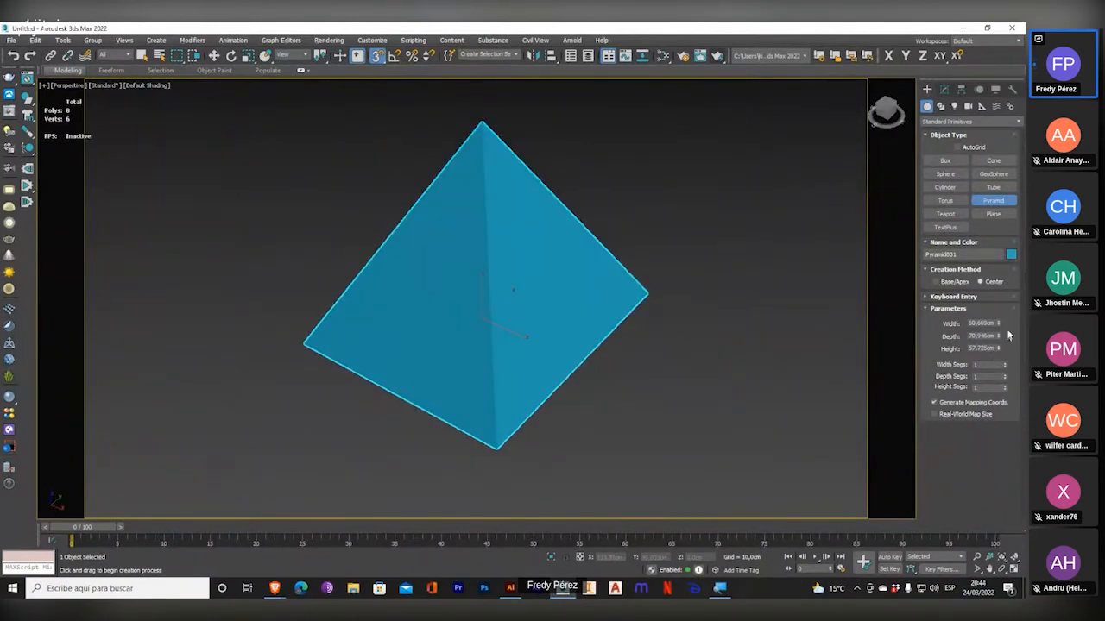
# Enlarge the pyramid to about 71.4 cm wide, 76.6 cm deep and 67 cm high, and display it with edged faces.
pyautogui.moveTo(999, 326)
pyautogui.mouseDown()
pyautogui.moveTo(1001, 310)
pyautogui.moveTo(1006, 337)
pyautogui.moveTo(1006, 248)
pyautogui.moveTo(991, 334)
pyautogui.moveTo(1004, 254)
pyautogui.moveTo(1004, 341)
pyautogui.mouseUp()
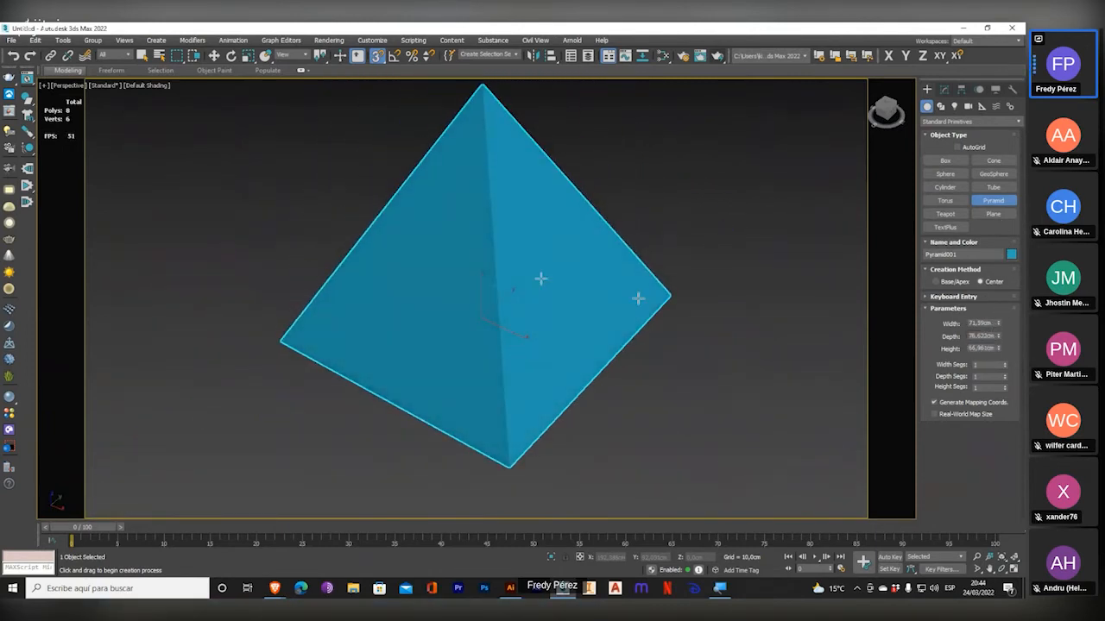
pyautogui.click(153, 86)
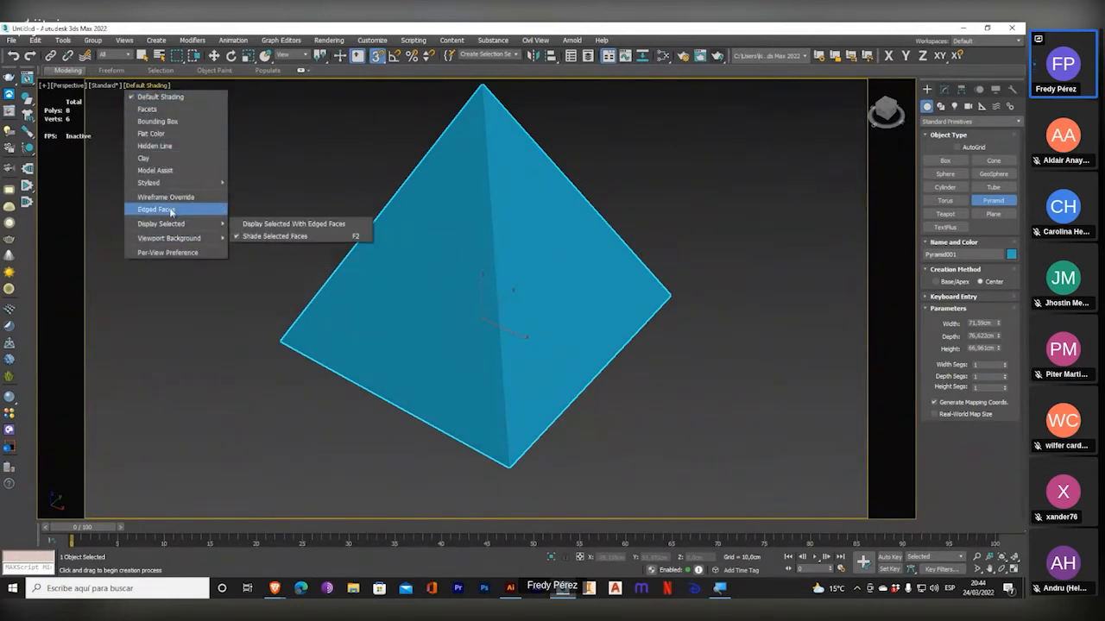
pyautogui.click(169, 211)
pyautogui.moveTo(587, 302)
pyautogui.keyDown('alt'); pyautogui.mouseDown(button='middle')
pyautogui.moveTo(590, 365)
pyautogui.moveTo(569, 336)
pyautogui.moveTo(581, 284)
pyautogui.mouseUp(button='middle'); pyautogui.keyUp('alt')
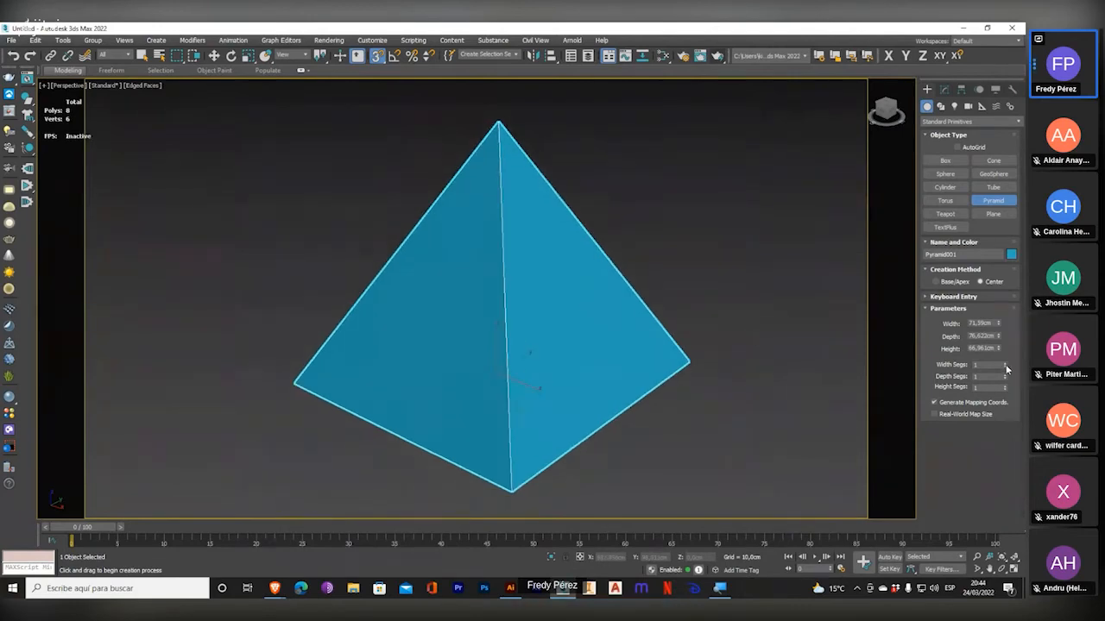
# Adjust the pyramid's segment counts, look at the result, and delete the pyramid.
pyautogui.moveTo(1005, 367); pyautogui.dragTo(982, 450)
pyautogui.moveTo(567, 290); pyautogui.dragTo(503, 291, button='middle')
pyautogui.press('Delete')
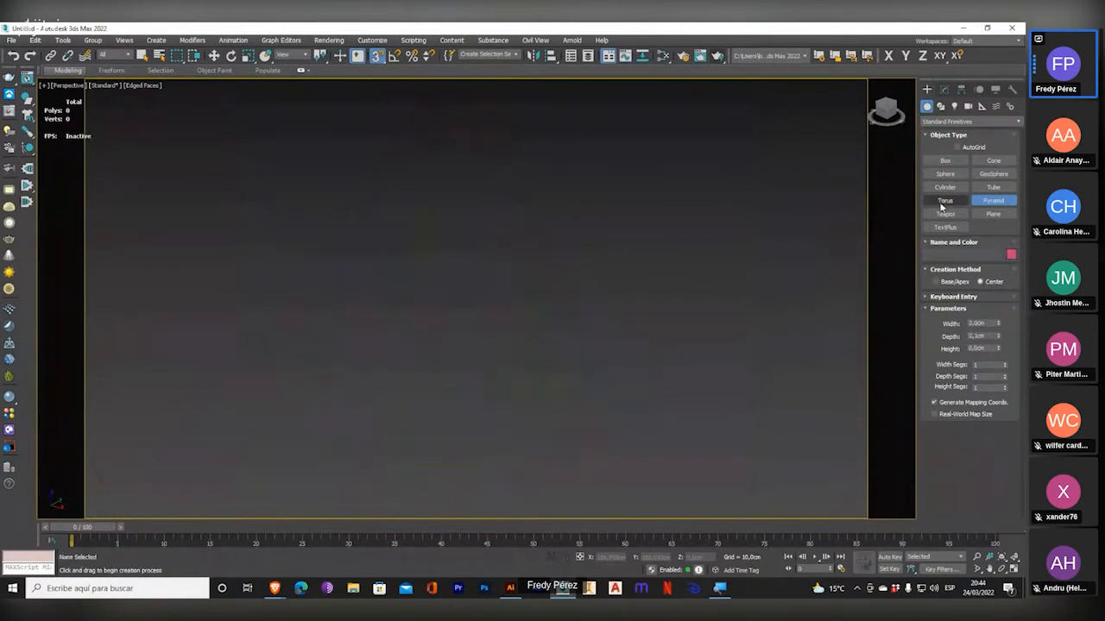
# Draw a teapot in the Perspective view and adjust it to a radius of about 44.6 cm with 10 segments.
pyautogui.click(945, 213)
pyautogui.click(445, 338)
pyautogui.moveTo(445, 338); pyautogui.dragTo(493, 377)
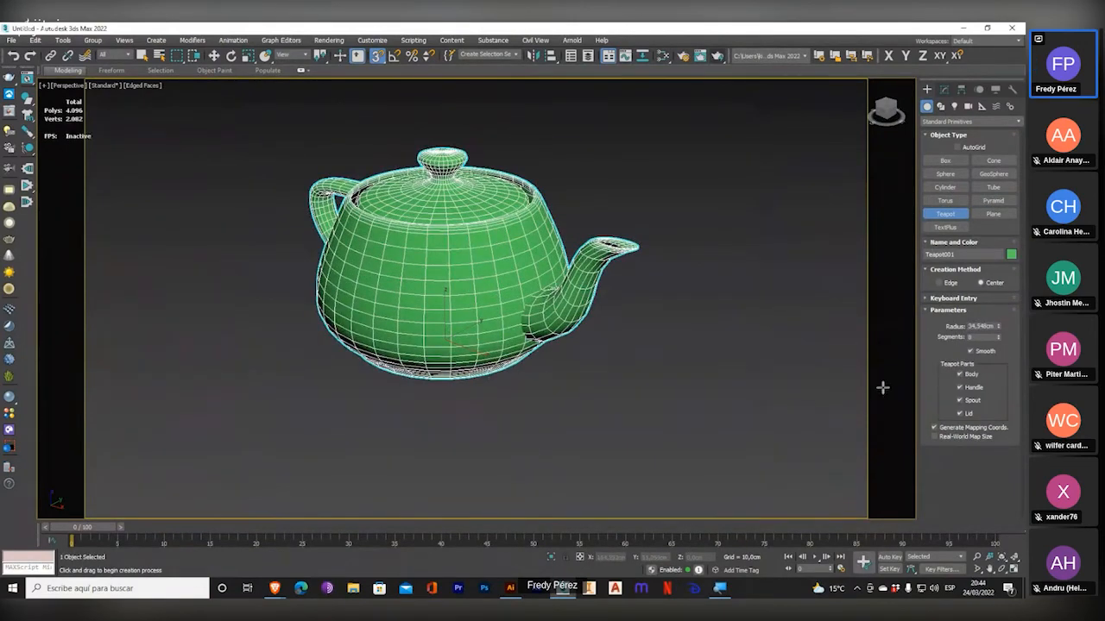
pyautogui.moveTo(998, 328)
pyautogui.mouseDown()
pyautogui.moveTo(999, 297)
pyautogui.moveTo(992, 340)
pyautogui.moveTo(1001, 328)
pyautogui.moveTo(1002, 341)
pyautogui.mouseUp()
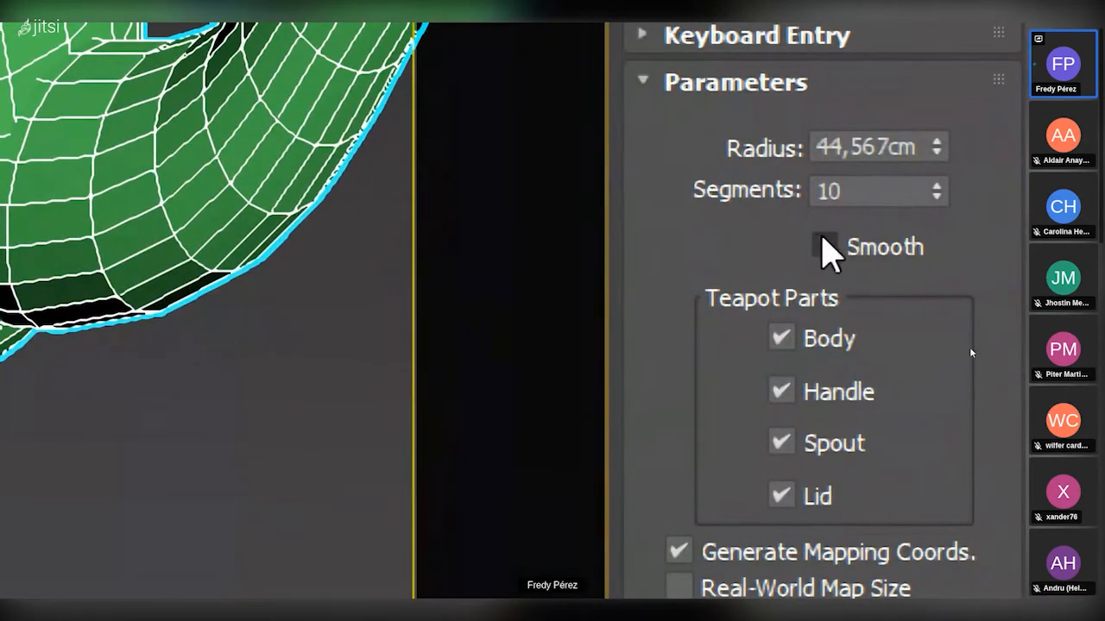
# Toggle the teapot's smoothing to compare the surface, and leave it switched on.
pyautogui.click(920, 248)
pyautogui.click(880, 246)
pyautogui.click(880, 247)
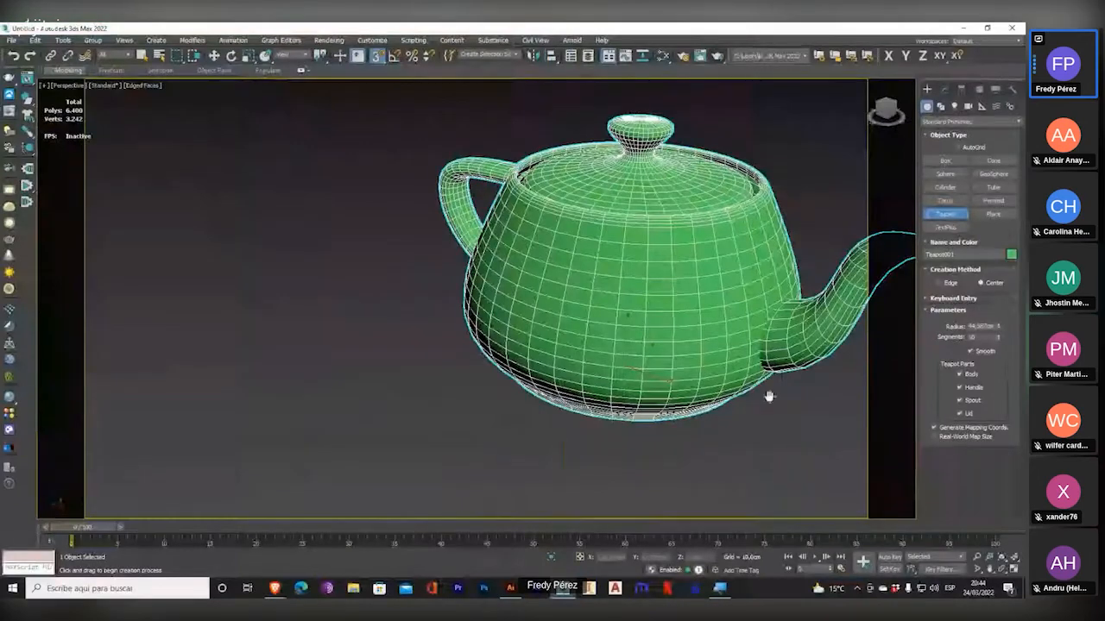
# Hide and restore the teapot's body, handle, spout and lid one after another.
pyautogui.keyDown('alt'); pyautogui.moveTo(765, 389); pyautogui.dragTo(599, 407, button='middle'); pyautogui.keyUp('alt')
pyautogui.click(962, 376)
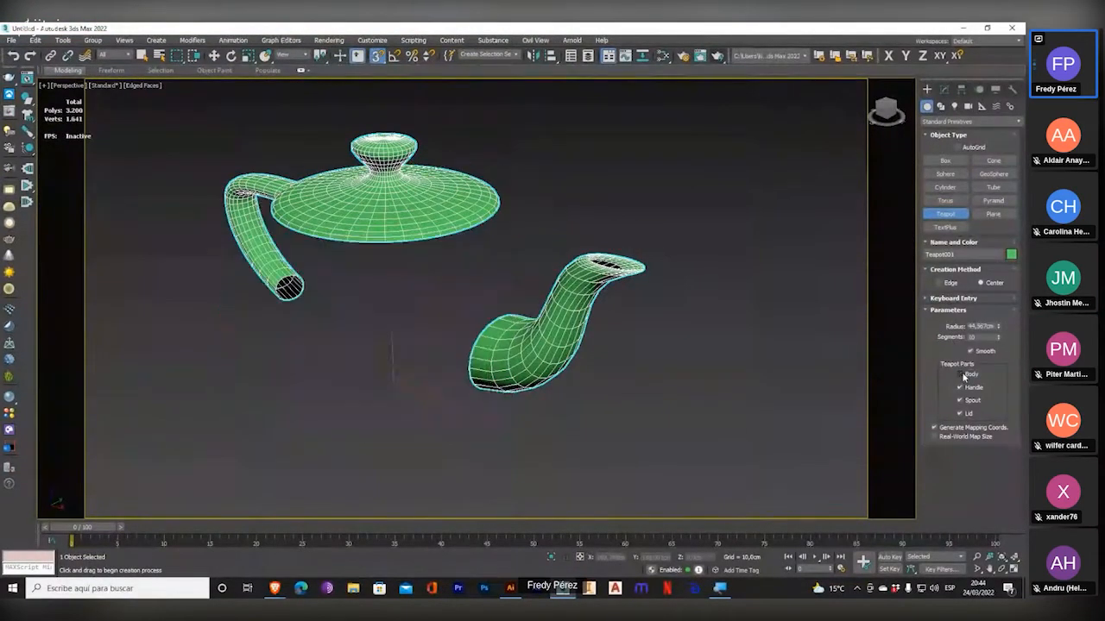
pyautogui.click(963, 376)
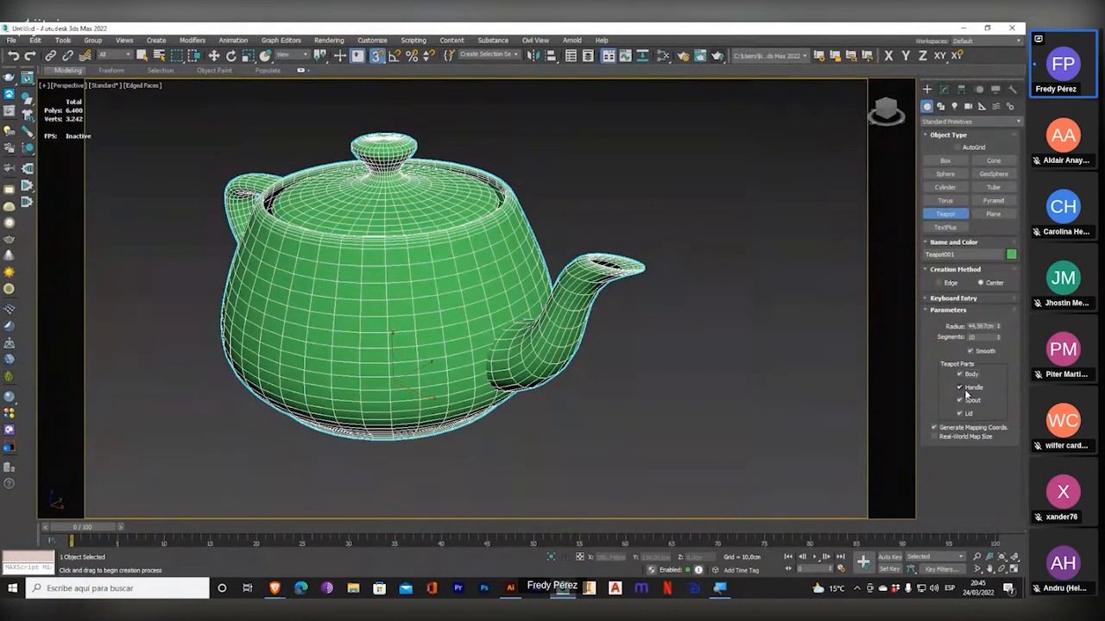
pyautogui.click(960, 388)
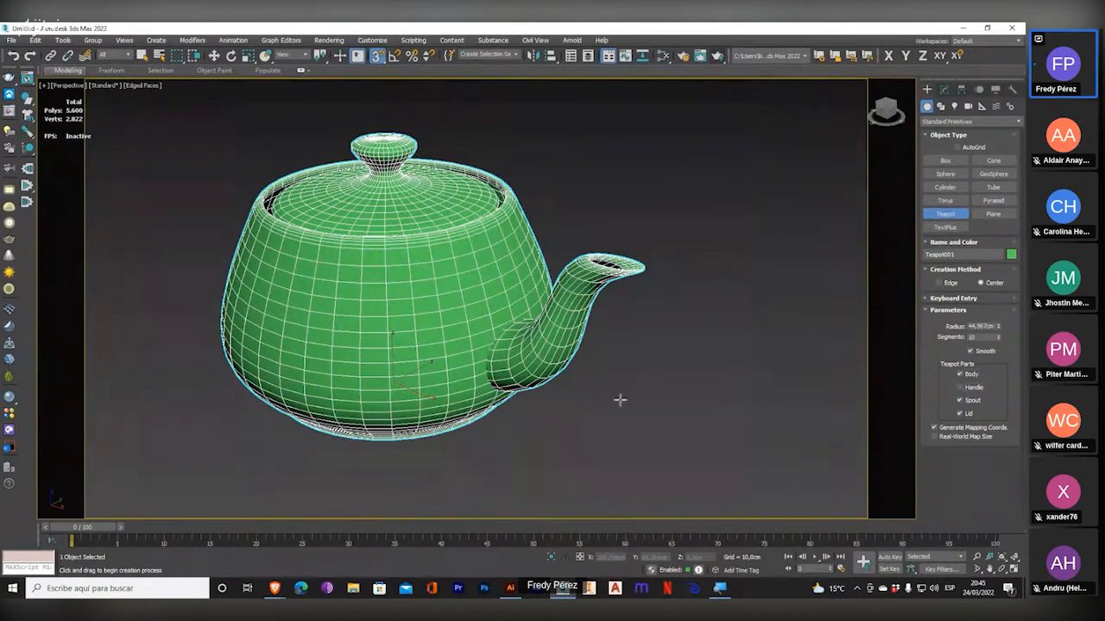
pyautogui.click(960, 389)
pyautogui.click(962, 402)
pyautogui.click(961, 401)
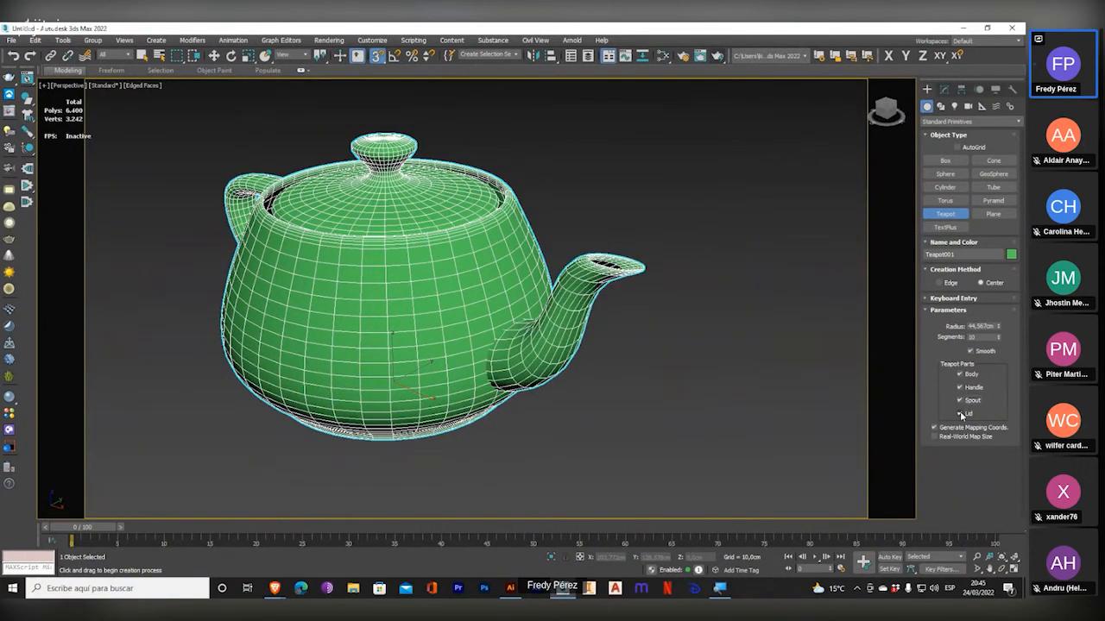
pyautogui.click(959, 414)
pyautogui.click(959, 413)
pyautogui.keyDown('alt'); pyautogui.moveTo(391, 318); pyautogui.dragTo(454, 322, button='middle'); pyautogui.keyUp('alt')
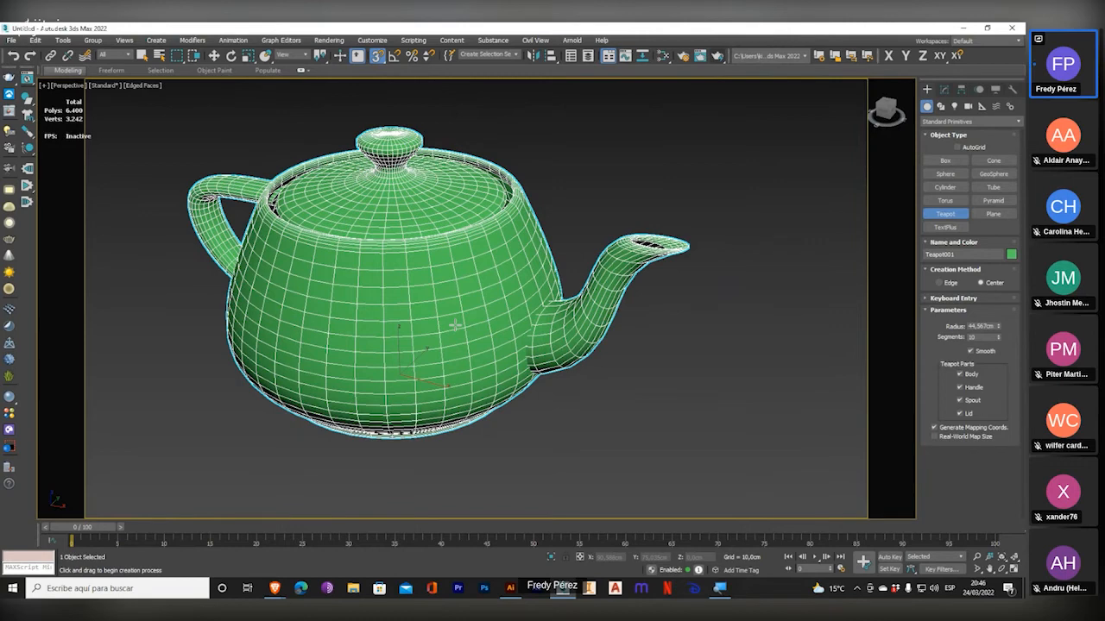
# Switch to the Jitsi meeting in the browser to read the class chat, and return to 3ds Max.
pyautogui.moveTo(278, 594)
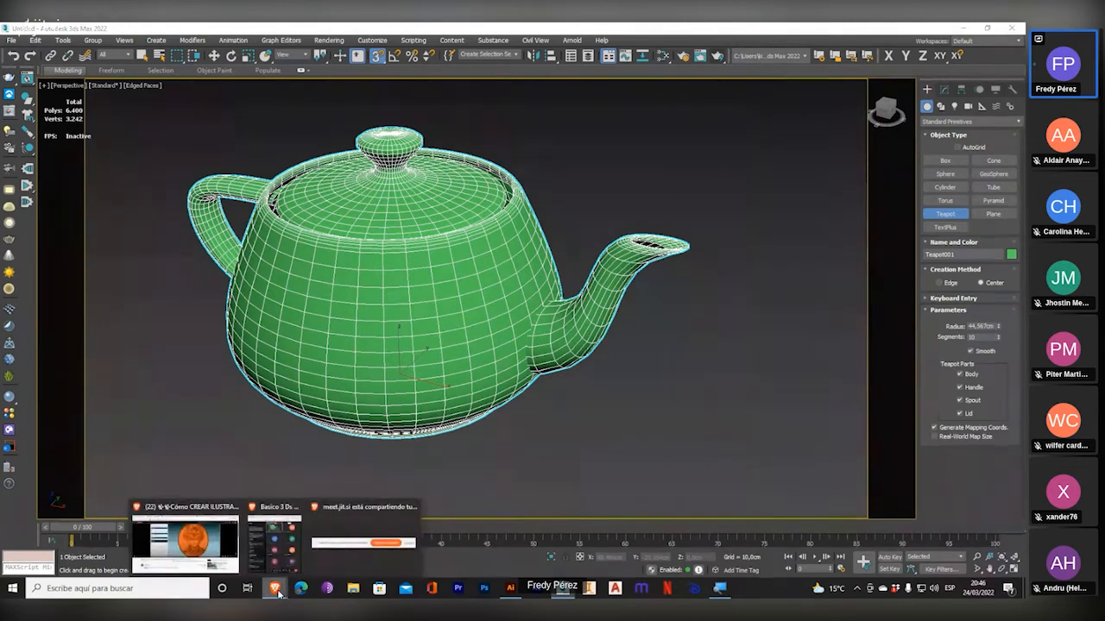
pyautogui.click(274, 542)
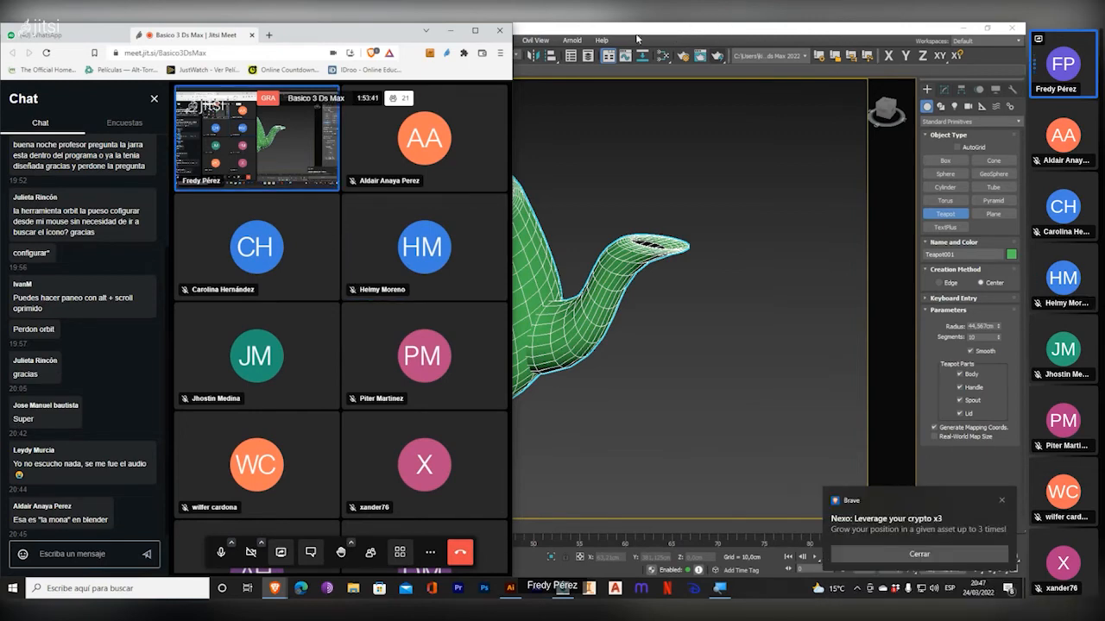
pyautogui.click(641, 37)
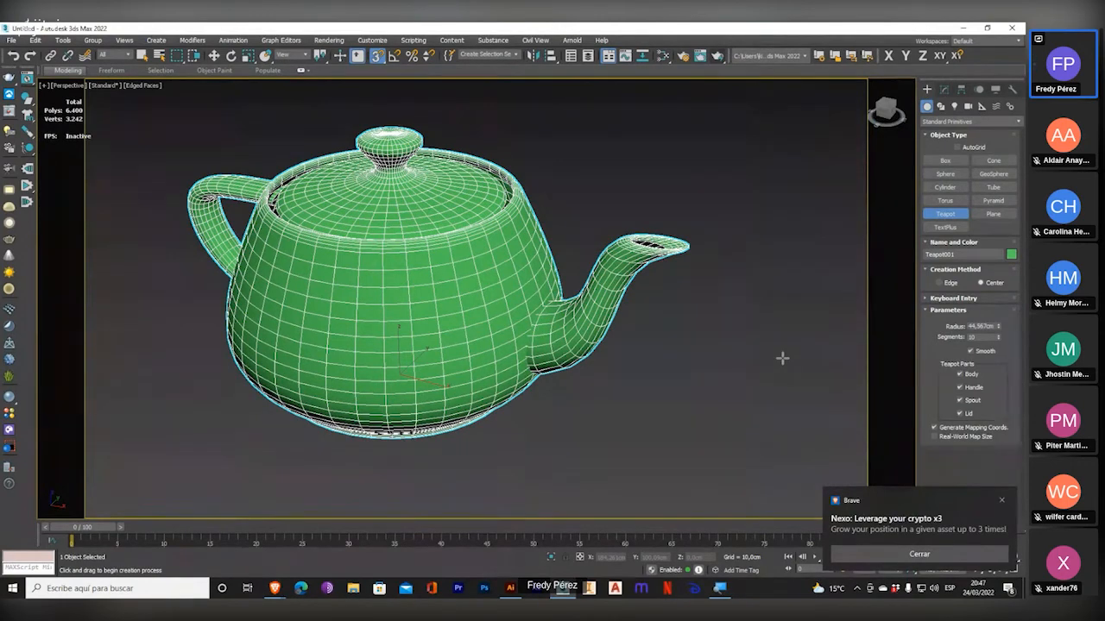
pyautogui.moveTo(595, 397)
pyautogui.mouseDown(button='middle')
pyautogui.moveTo(564, 394)
pyautogui.moveTo(610, 400)
pyautogui.mouseUp(button='middle')
pyautogui.scroll(-3, 599, 412)
pyautogui.scroll(3, 598, 411)
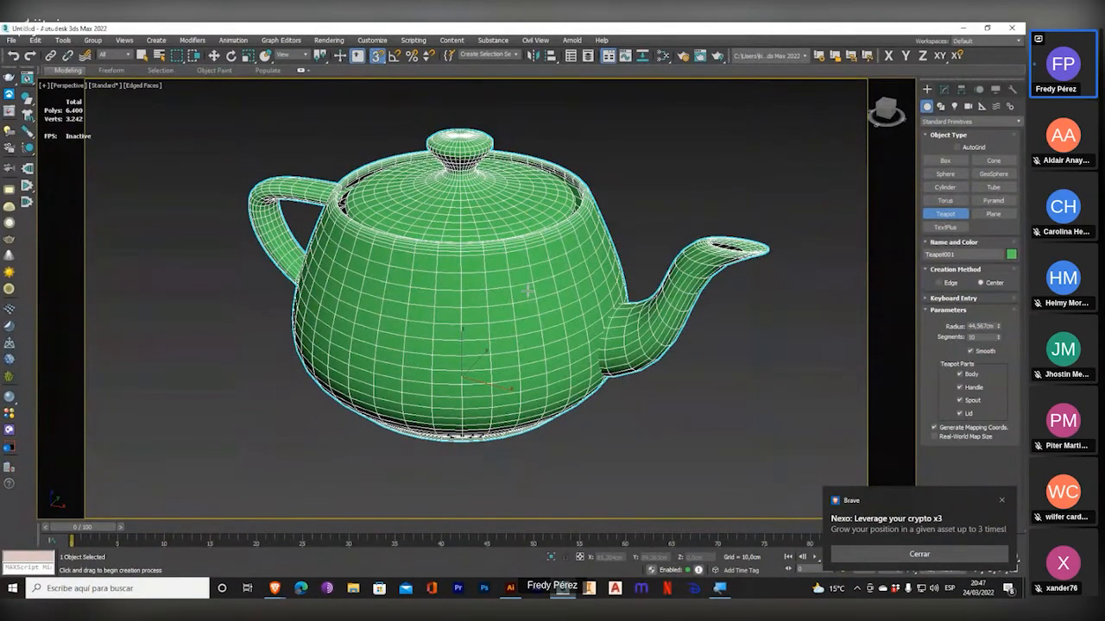
pyautogui.click(944, 527)
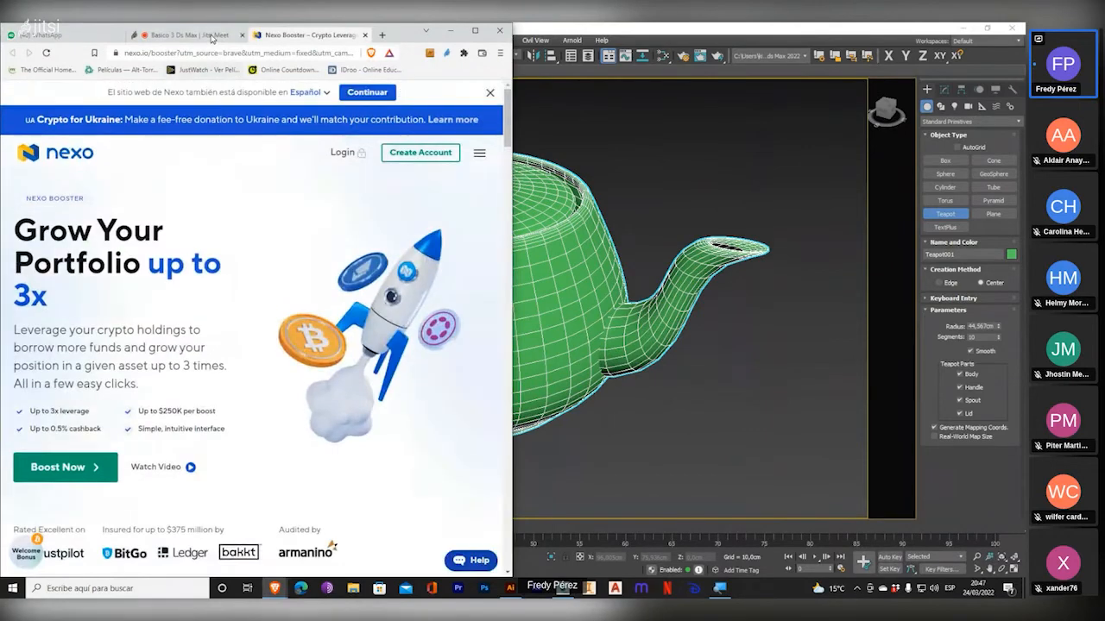
pyautogui.click(195, 35)
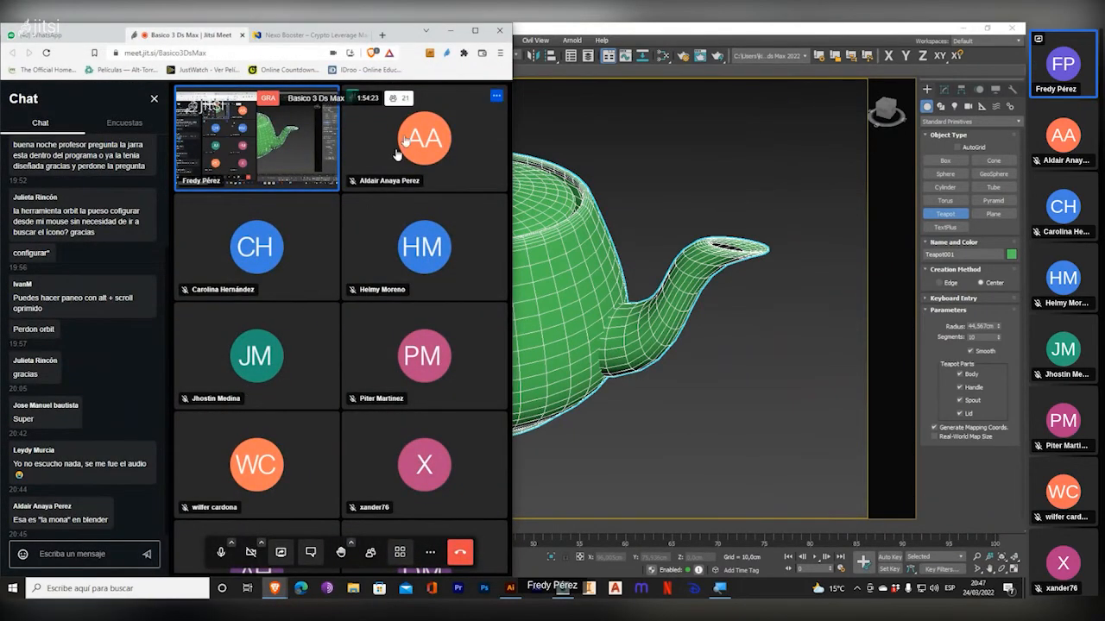
pyautogui.click(666, 28)
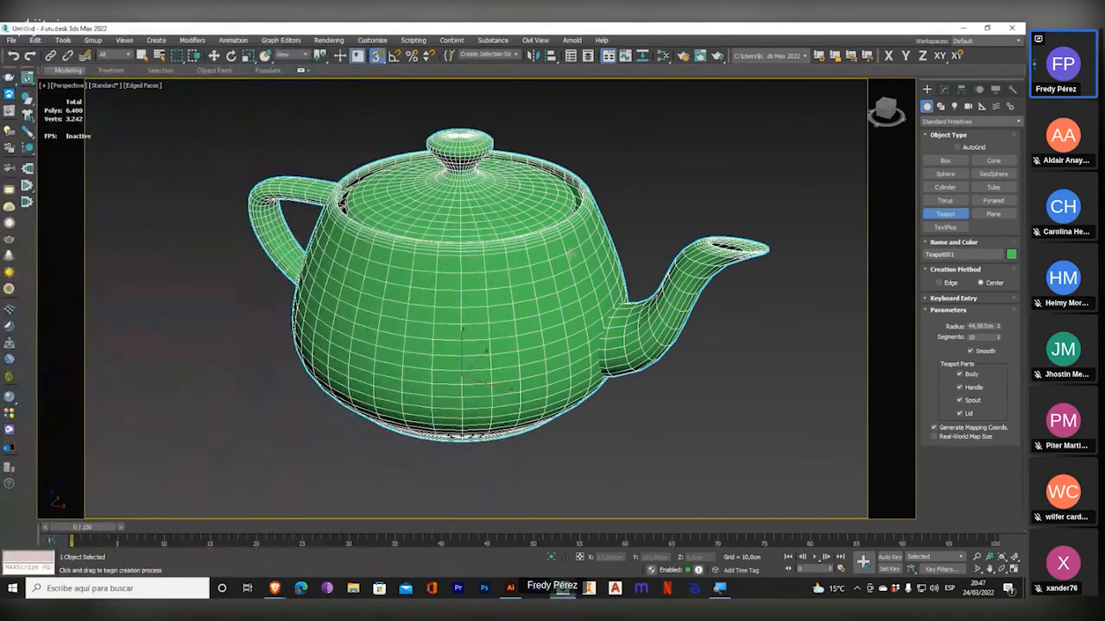
# View the teapot from closer and farther away with the Zoom tool.
pyautogui.scroll(5, 535, 238)
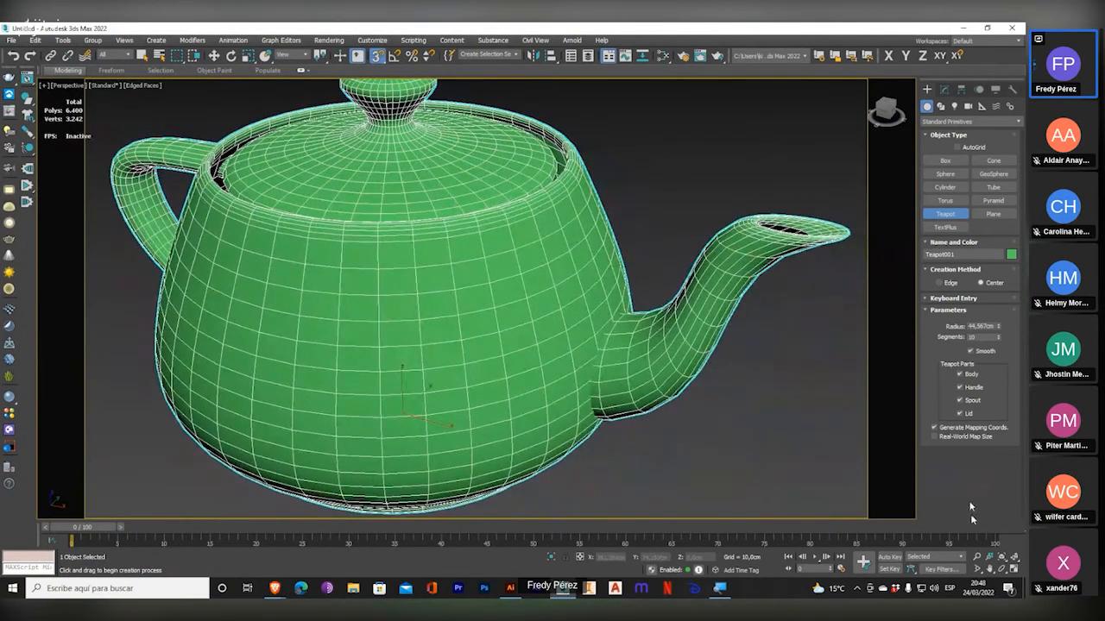
pyautogui.click(978, 559)
pyautogui.moveTo(603, 324)
pyautogui.mouseDown()
pyautogui.moveTo(603, 343)
pyautogui.moveTo(607, 334)
pyautogui.mouseUp()
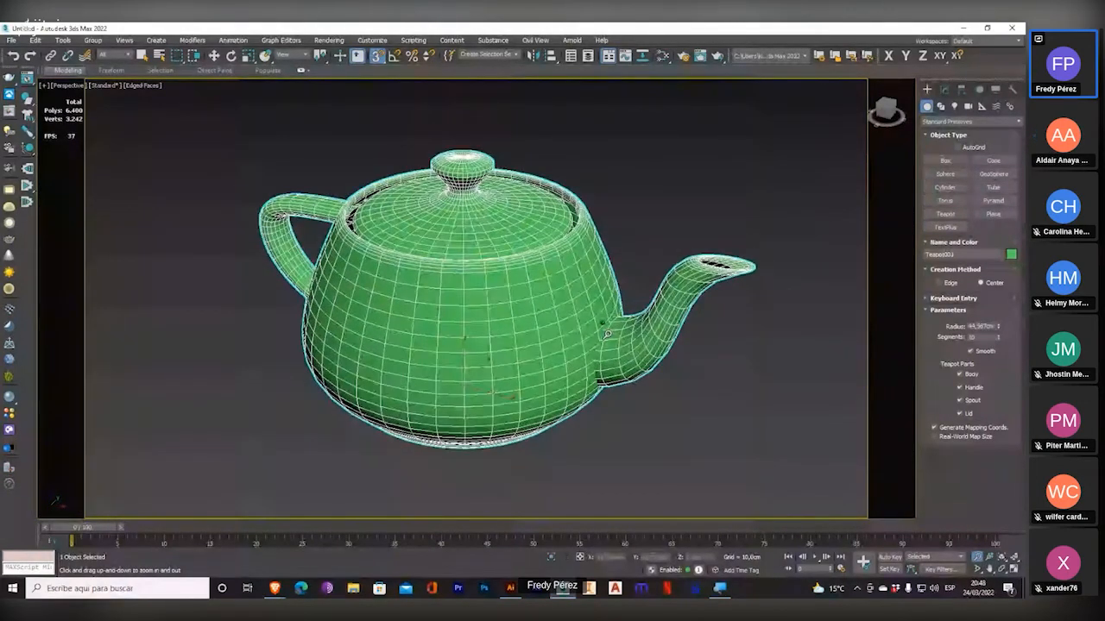
pyautogui.moveTo(608, 334); pyautogui.dragTo(606, 321)
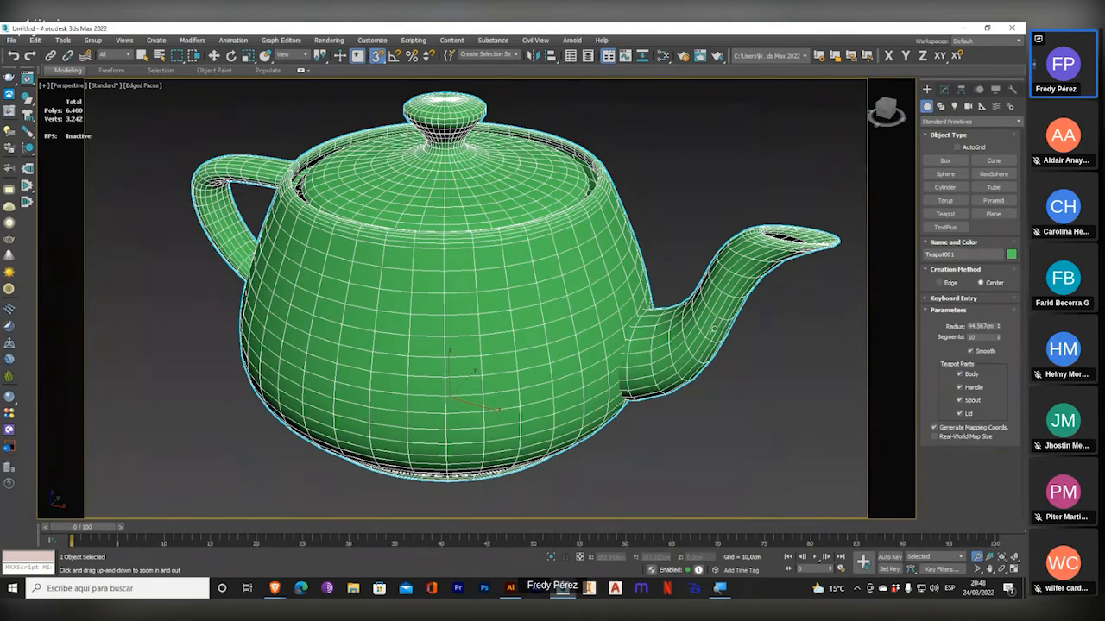
# Switch to the Jitsi meeting, look through the participants and chat messages, and return to 3ds Max.
pyautogui.click(275, 590)
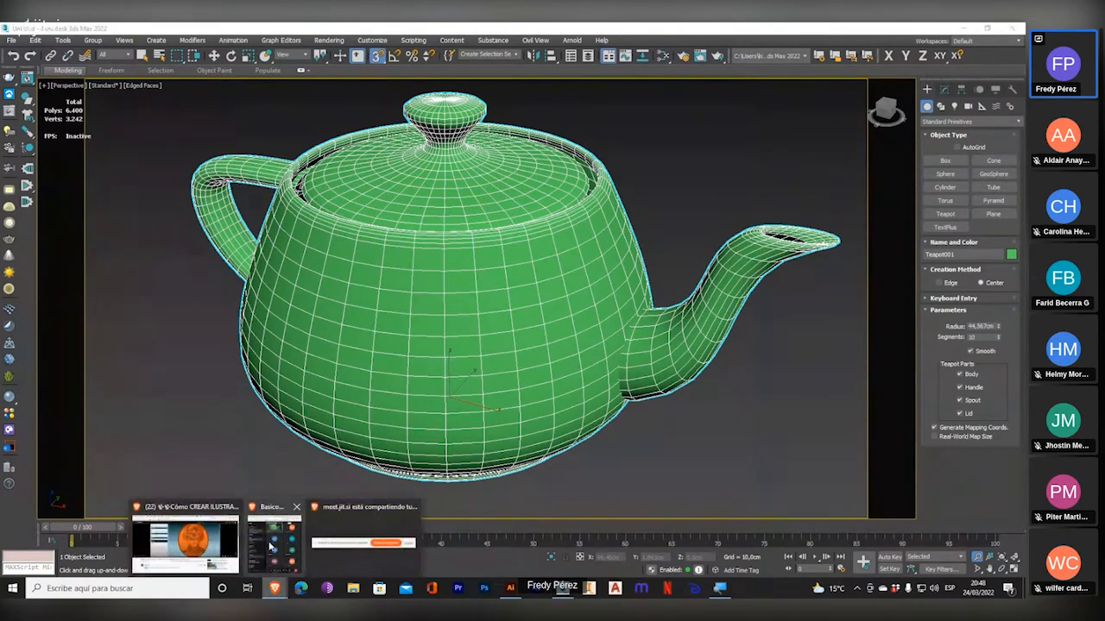
pyautogui.click(277, 542)
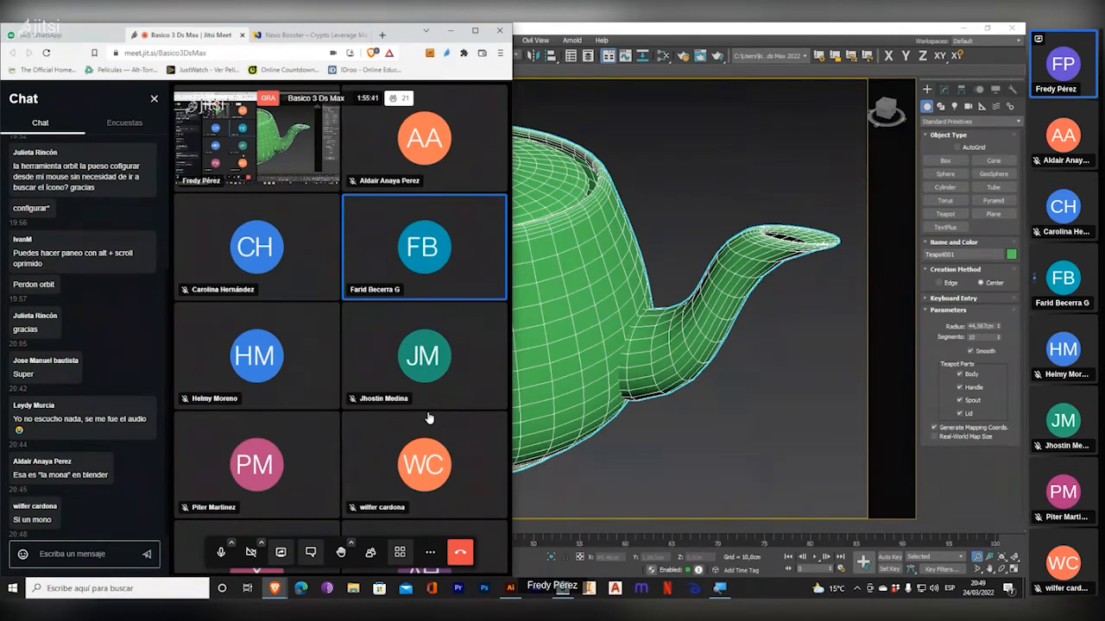
pyautogui.scroll(-3, 429, 418)
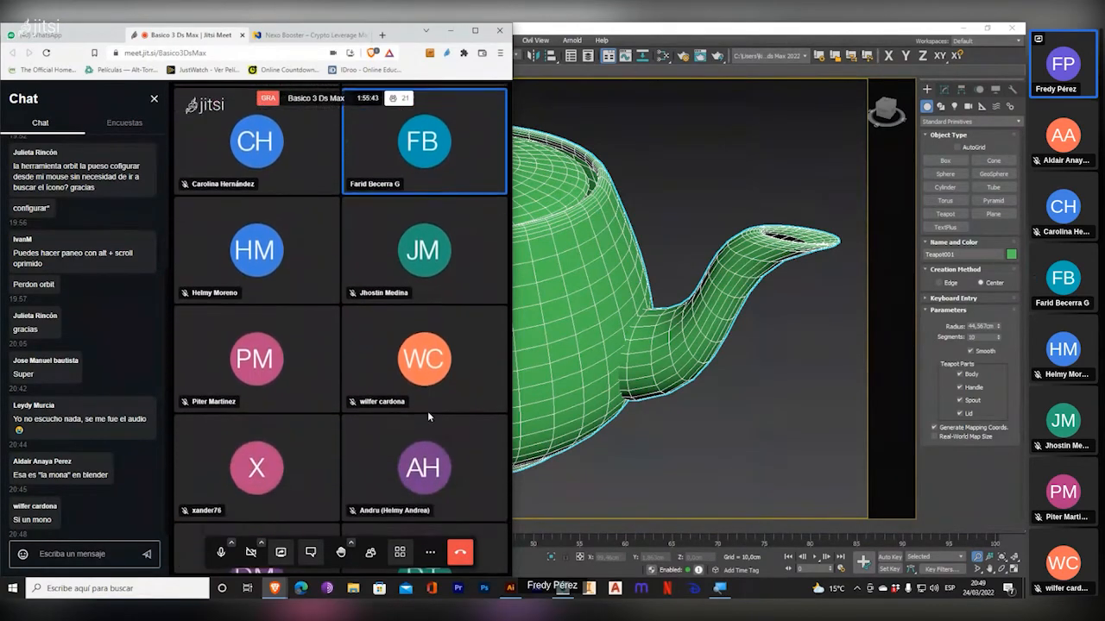
pyautogui.scroll(-2, 427, 411)
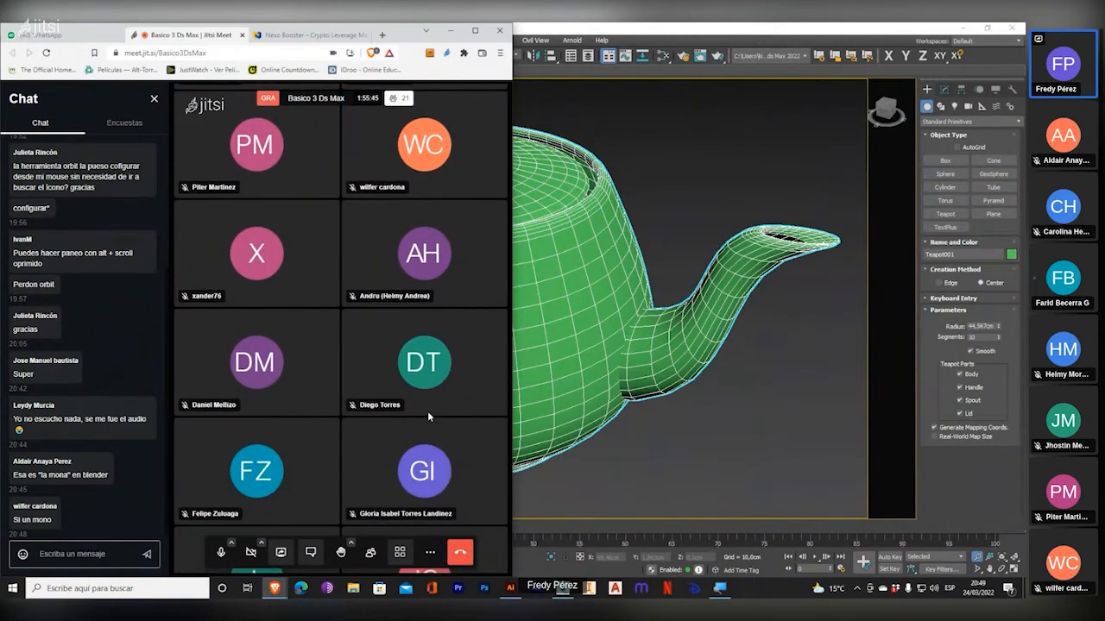
pyautogui.scroll(-3, 427, 411)
pyautogui.scroll(-3, 427, 411)
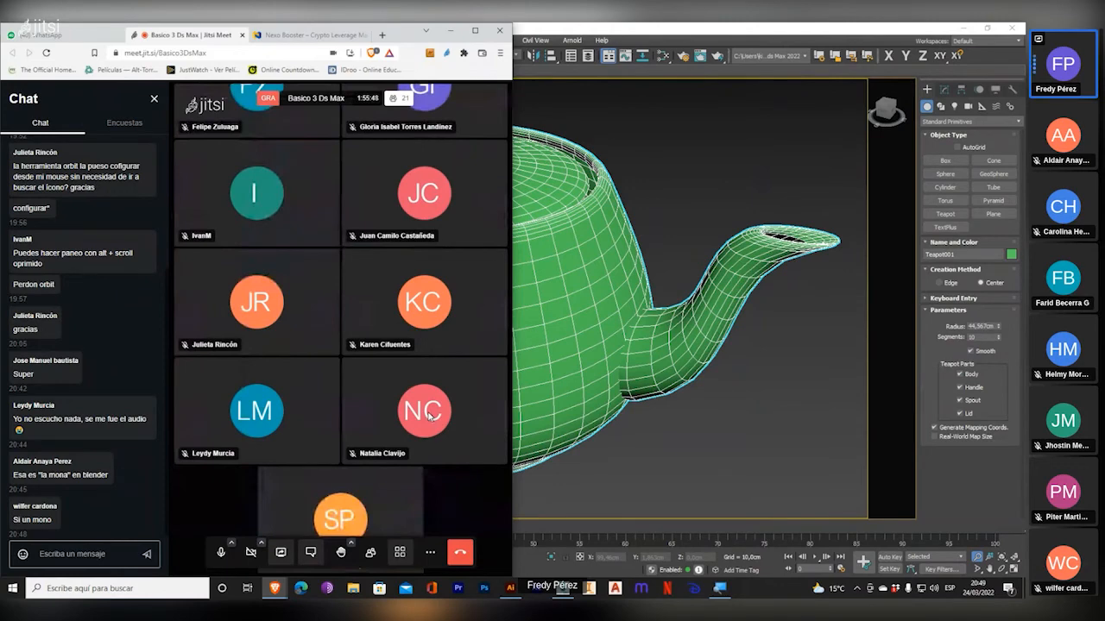
pyautogui.scroll(4, 429, 416)
pyautogui.scroll(6, 429, 416)
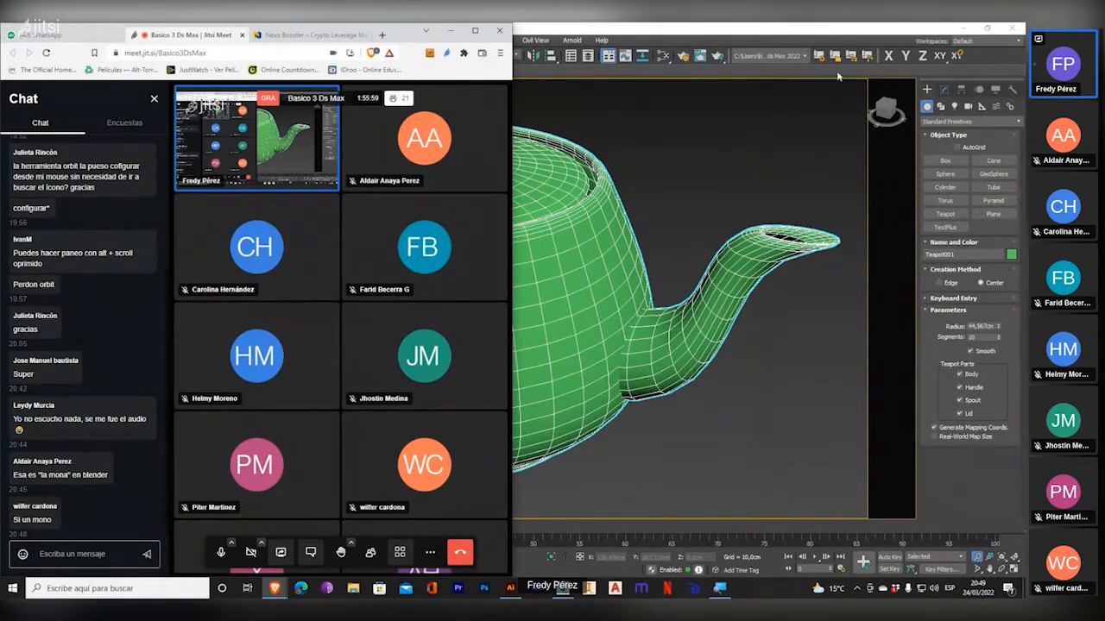
pyautogui.click(686, 31)
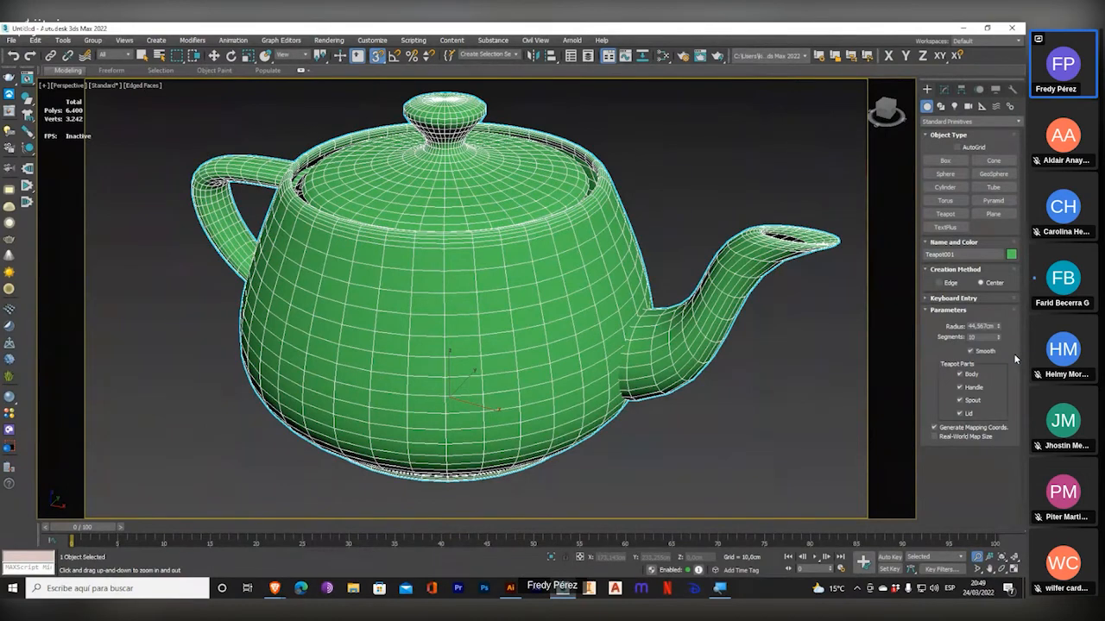
# Draw a plane beneath the teapot in the Perspective view, about 303.6 cm long and 411.3 cm wide.
pyautogui.scroll(-2, 539, 340)
pyautogui.moveTo(540, 318); pyautogui.dragTo(488, 303, button='middle')
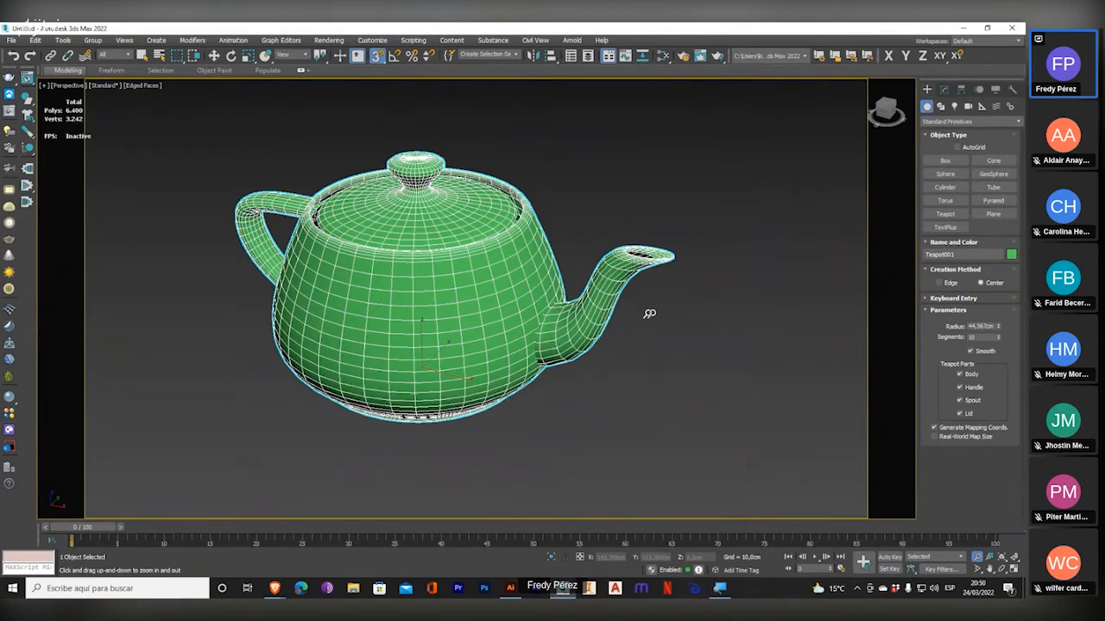
pyautogui.click(994, 216)
pyautogui.scroll(-5, 483, 300)
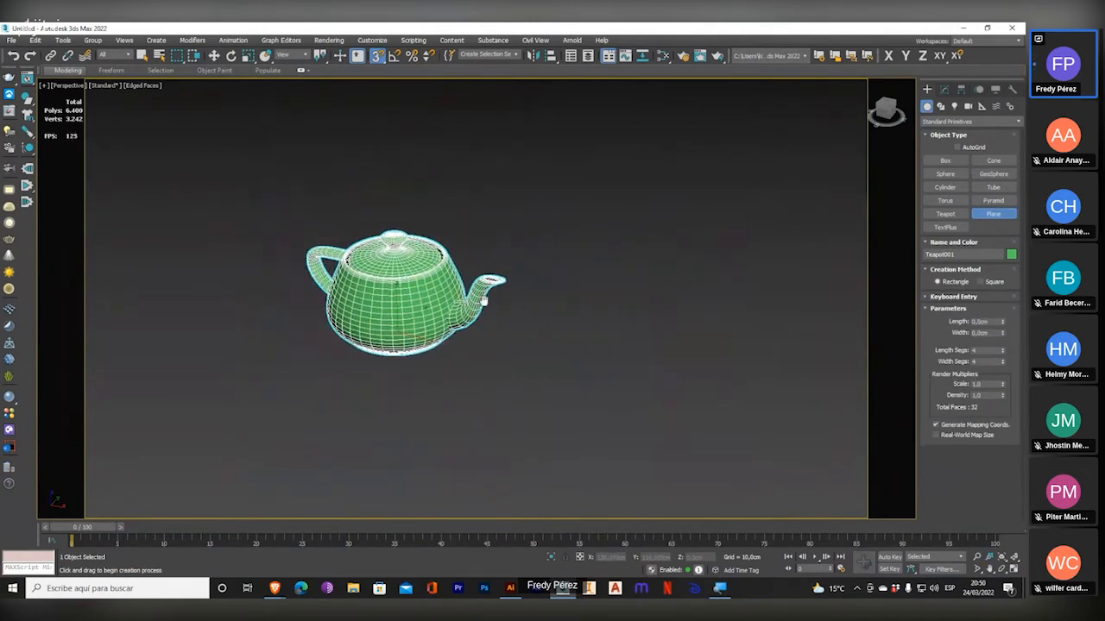
pyautogui.moveTo(157, 196); pyautogui.dragTo(367, 559)
pyautogui.moveTo(425, 298); pyautogui.dragTo(570, 213, button='middle')
pyautogui.moveTo(524, 244); pyautogui.dragTo(584, 289, button='middle')
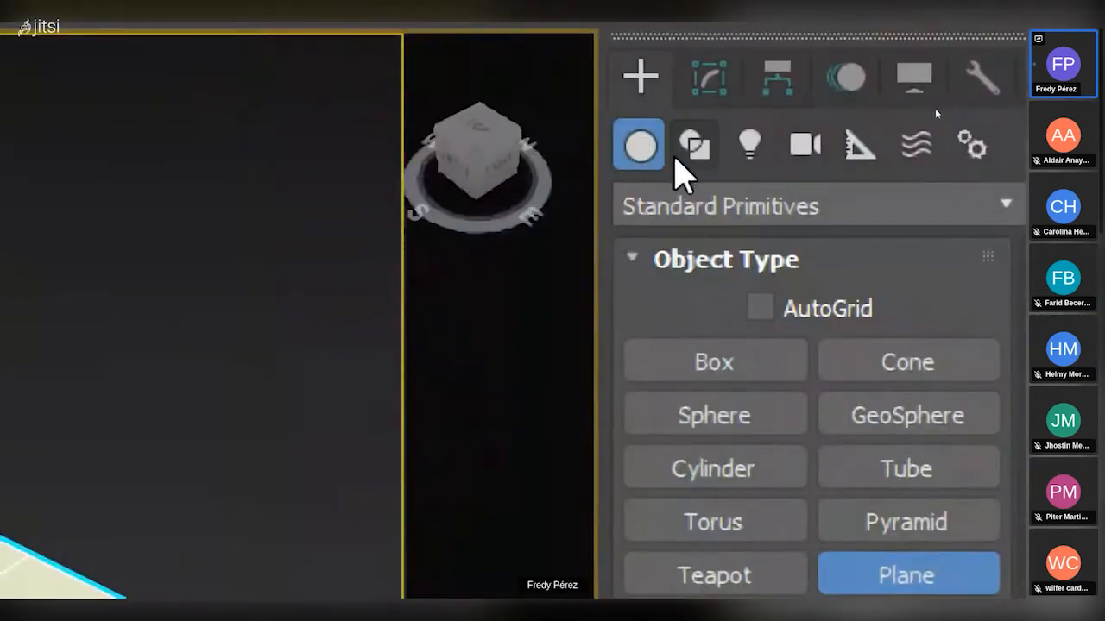
# Draw a rectangle spline beside the plane, about 66.3 cm long and 242 cm wide, and render the view to compare them.
pyautogui.click(939, 106)
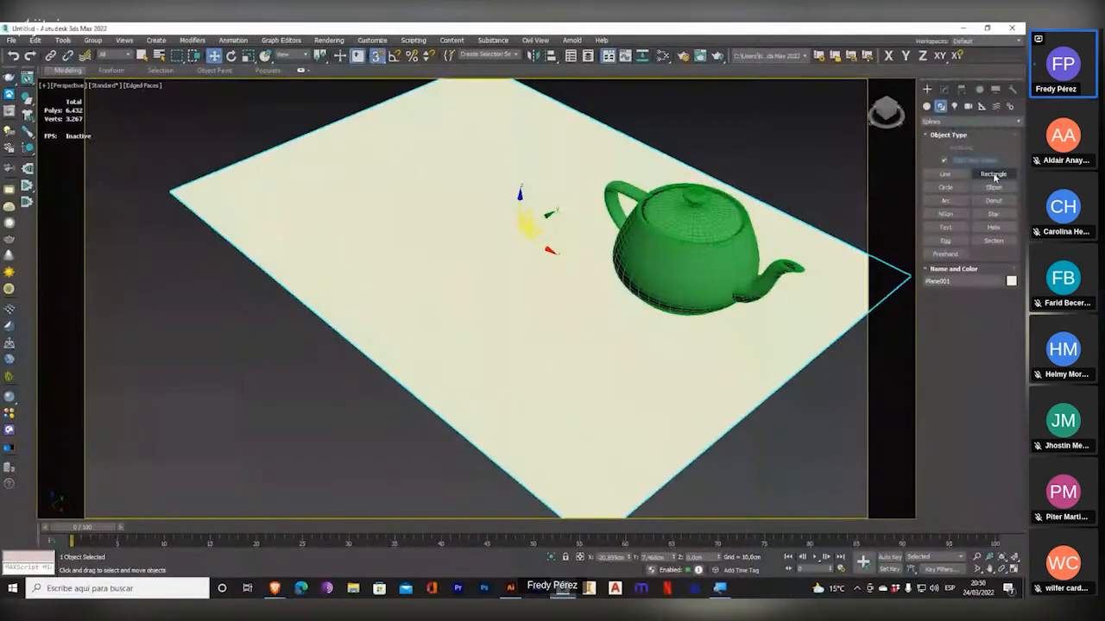
pyautogui.click(961, 286)
pyautogui.moveTo(461, 224); pyautogui.dragTo(524, 181, button='middle')
pyautogui.moveTo(209, 261); pyautogui.dragTo(568, 424)
pyautogui.click(717, 56)
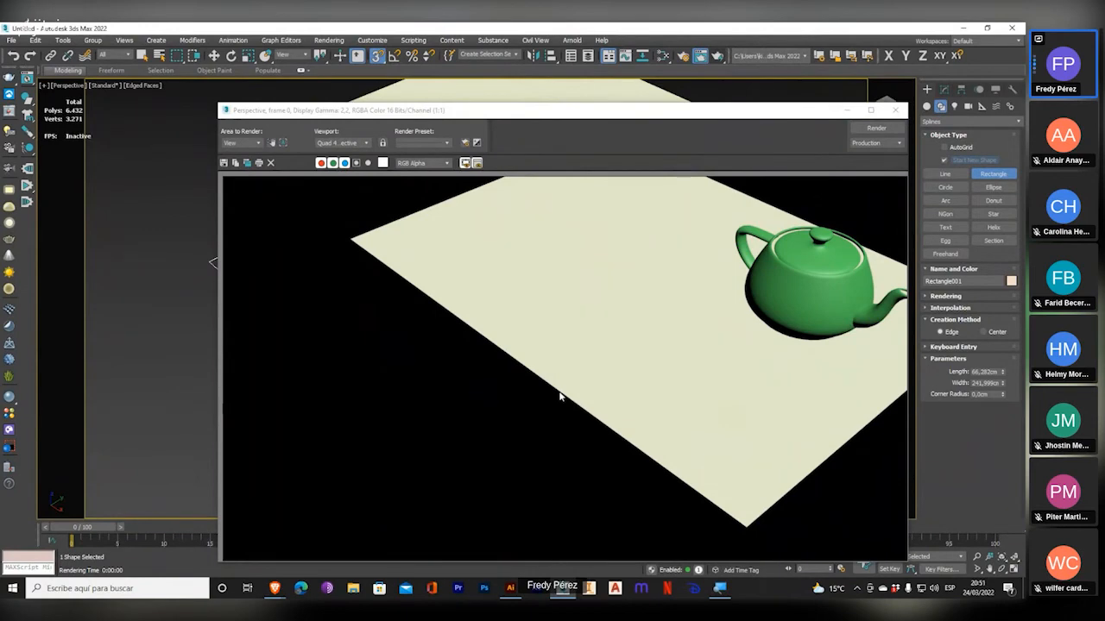
pyautogui.click(895, 112)
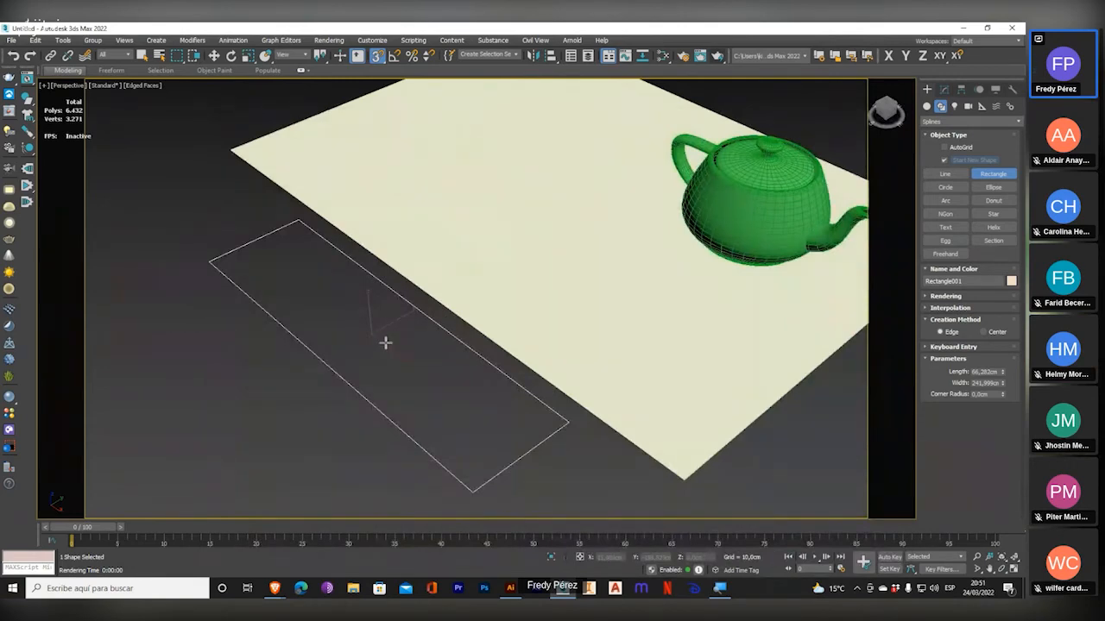
# Undo the rectangle spline and leave the shape creation command.
pyautogui.scroll(3, 353, 343)
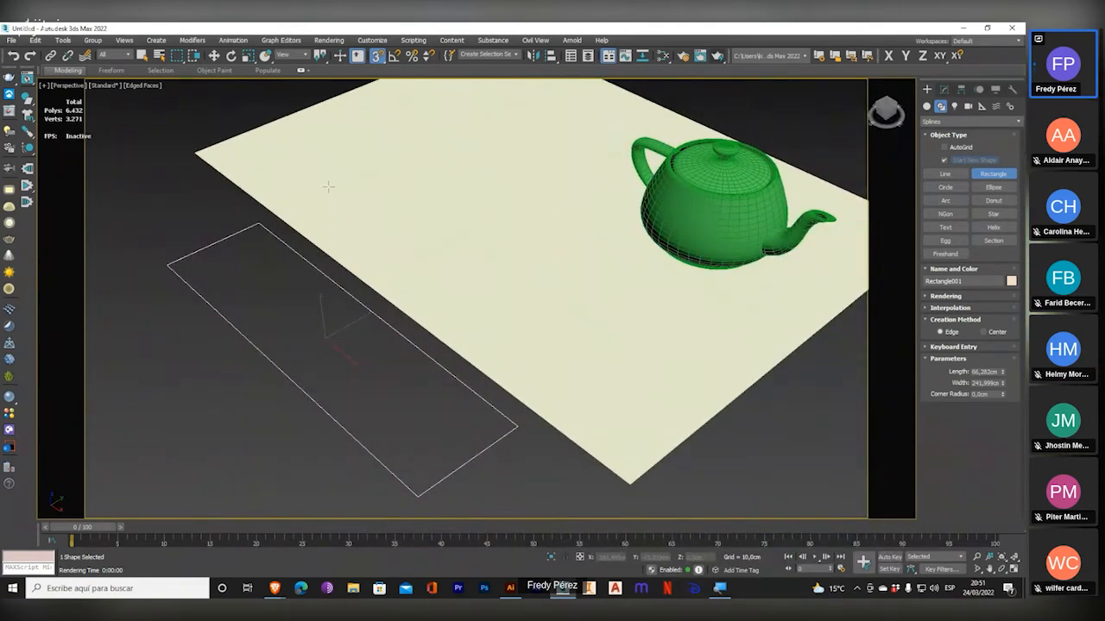
pyautogui.hotkey('ctrl', 'z')
pyautogui.moveTo(440, 250); pyautogui.dragTo(350, 291, button='middle')
pyautogui.rightClick(350, 291)
# Open the selected plane's parameters for modification and display the Perspective view as wireframe.
pyautogui.click(359, 273)
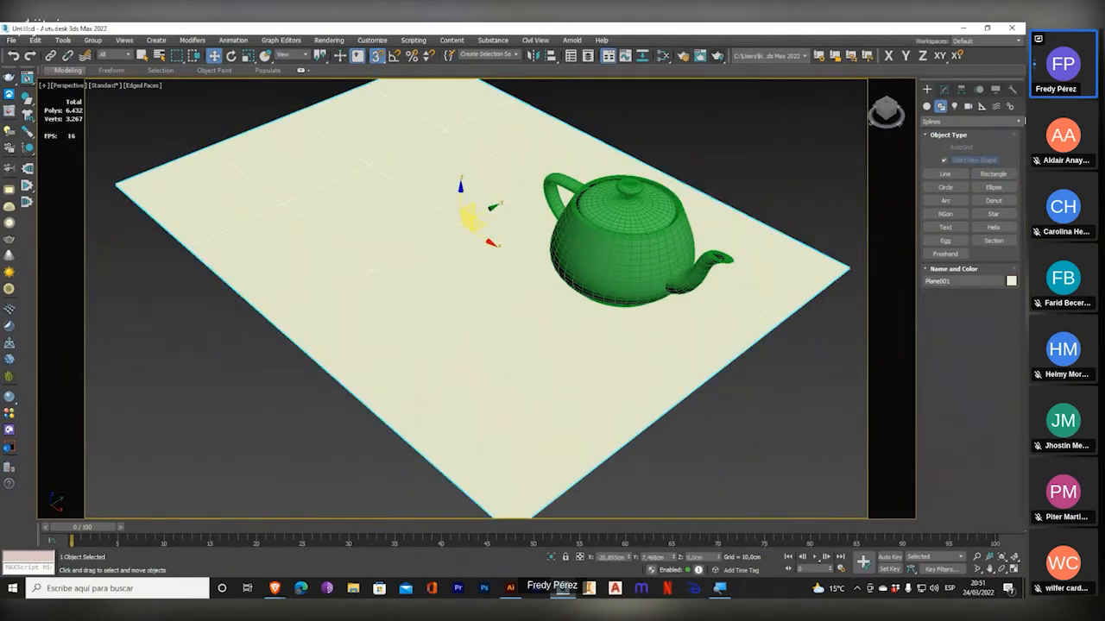
pyautogui.click(944, 89)
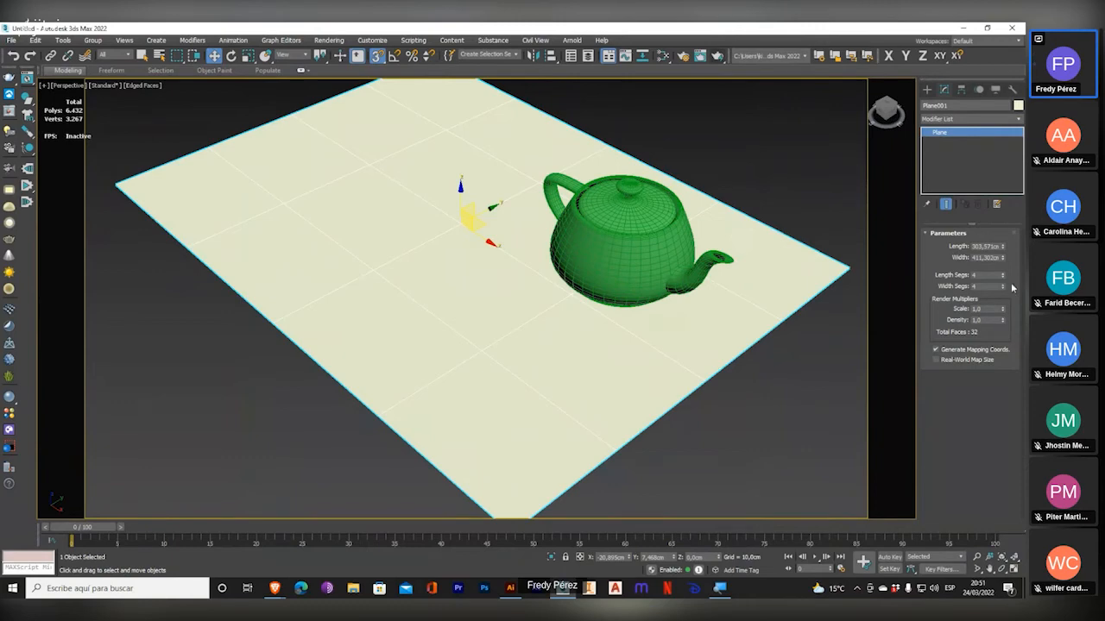
pyautogui.click(144, 86)
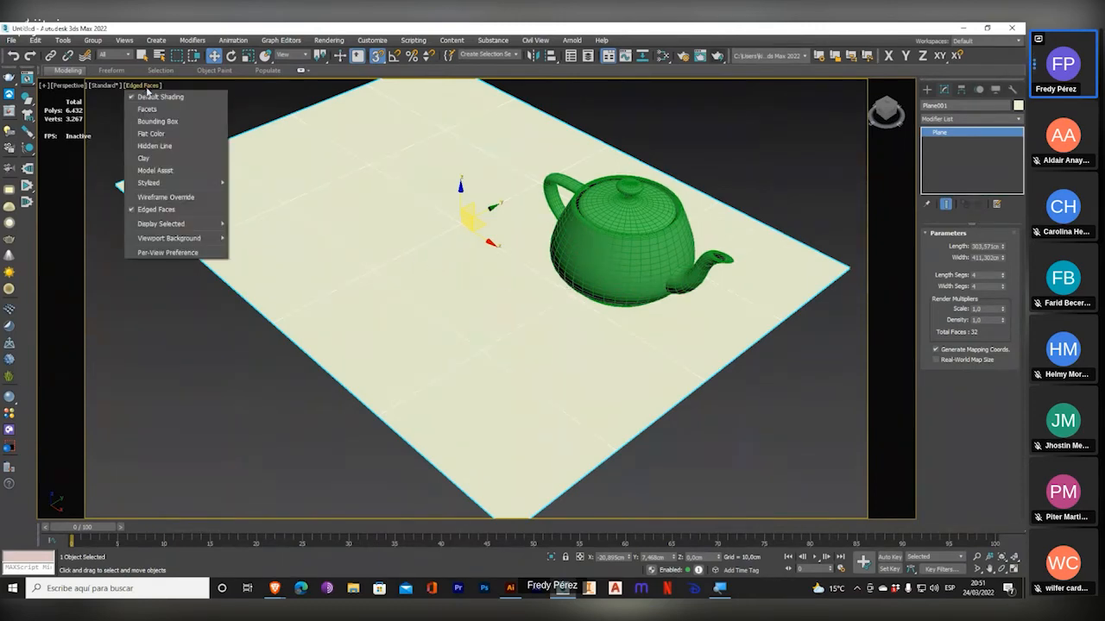
pyautogui.click(164, 197)
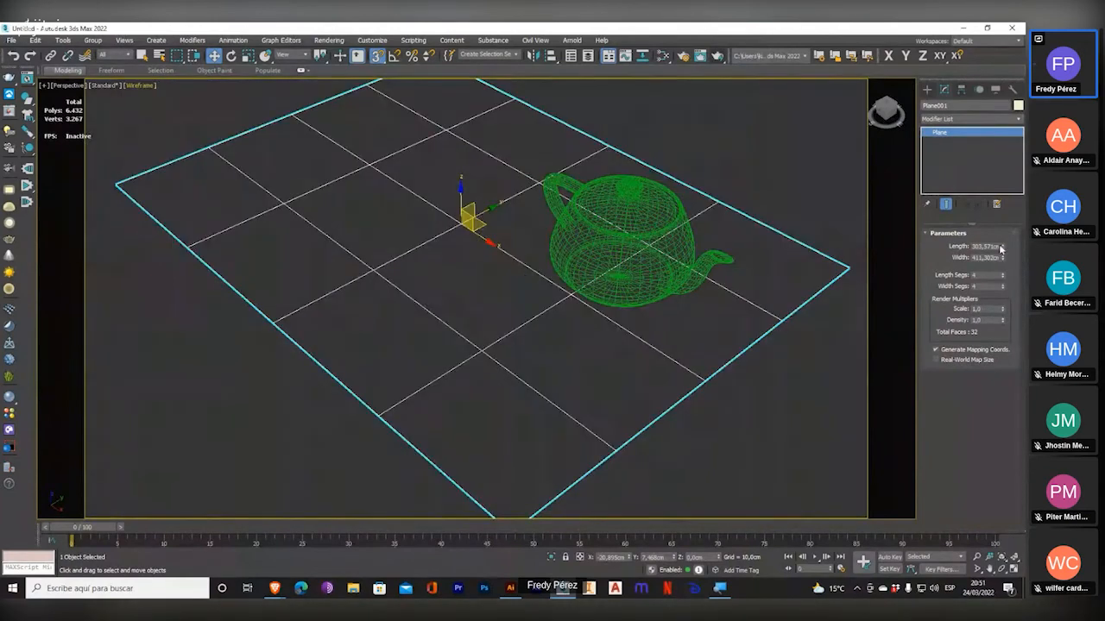
# Resize the plane to about 188.2 cm long and 378.4 cm wide, with 24 length and 53 width segments.
pyautogui.moveTo(1001, 247)
pyautogui.mouseDown()
pyautogui.moveTo(993, 268)
pyautogui.moveTo(1010, 193)
pyautogui.moveTo(996, 204)
pyautogui.moveTo(1003, 264)
pyautogui.mouseUp()
pyautogui.click(1003, 276)
pyautogui.moveTo(1003, 285); pyautogui.dragTo(1004, 261)
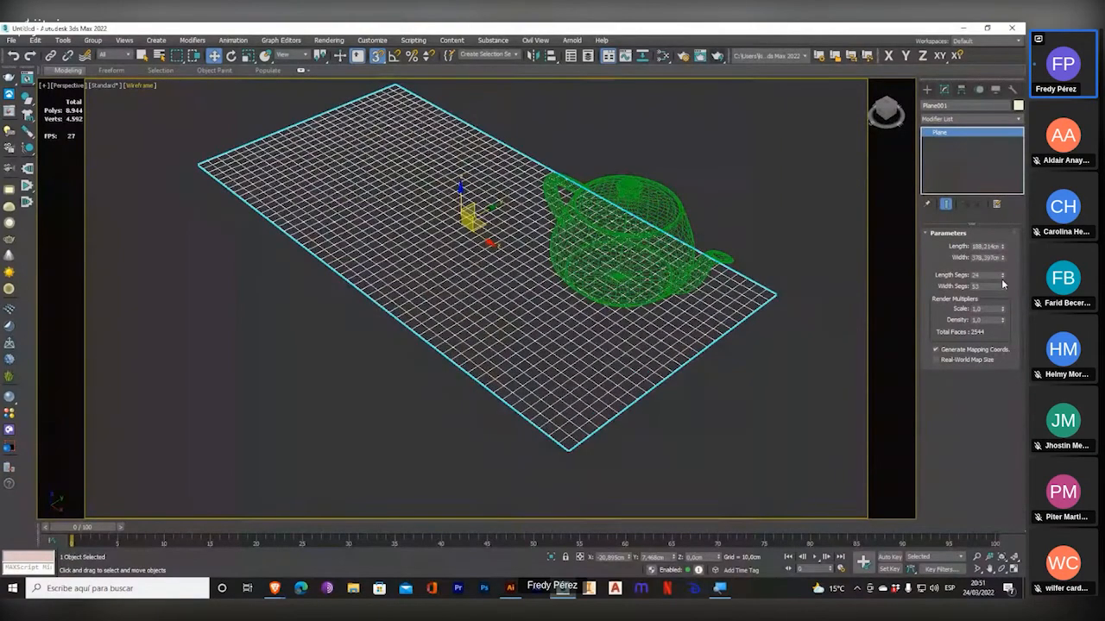
# Reduce the plane's length and width segments to 1 each.
pyautogui.rightClick(1002, 287)
pyautogui.rightClick(1003, 274)
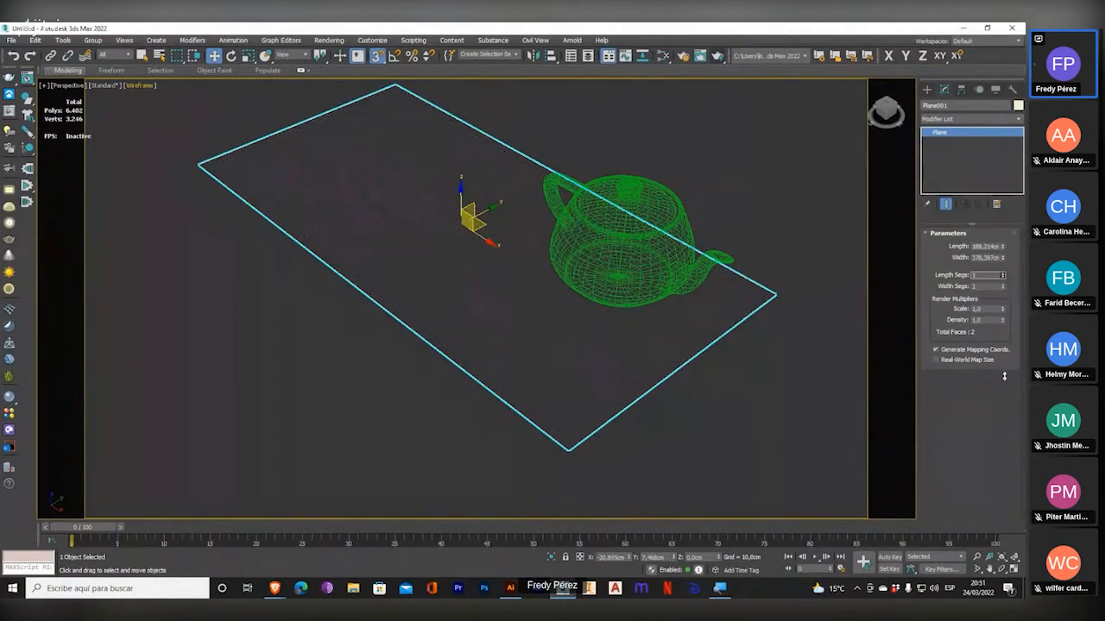
# Display the Perspective view shaded with edged faces and move the green teapot onto the plane.
pyautogui.click(135, 88)
pyautogui.click(145, 95)
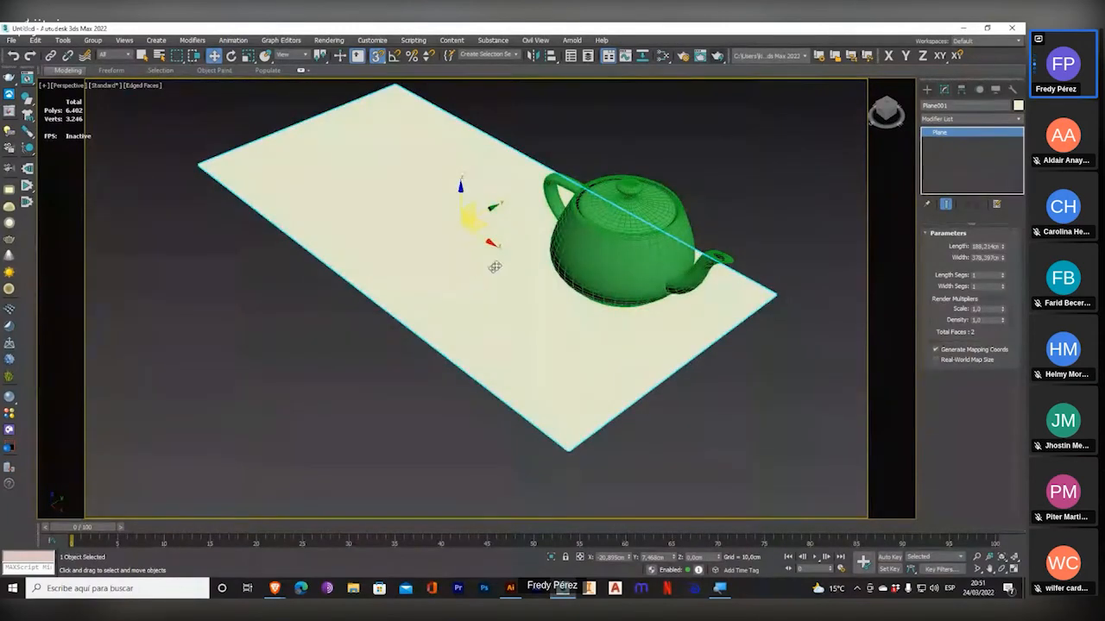
pyautogui.click(598, 259)
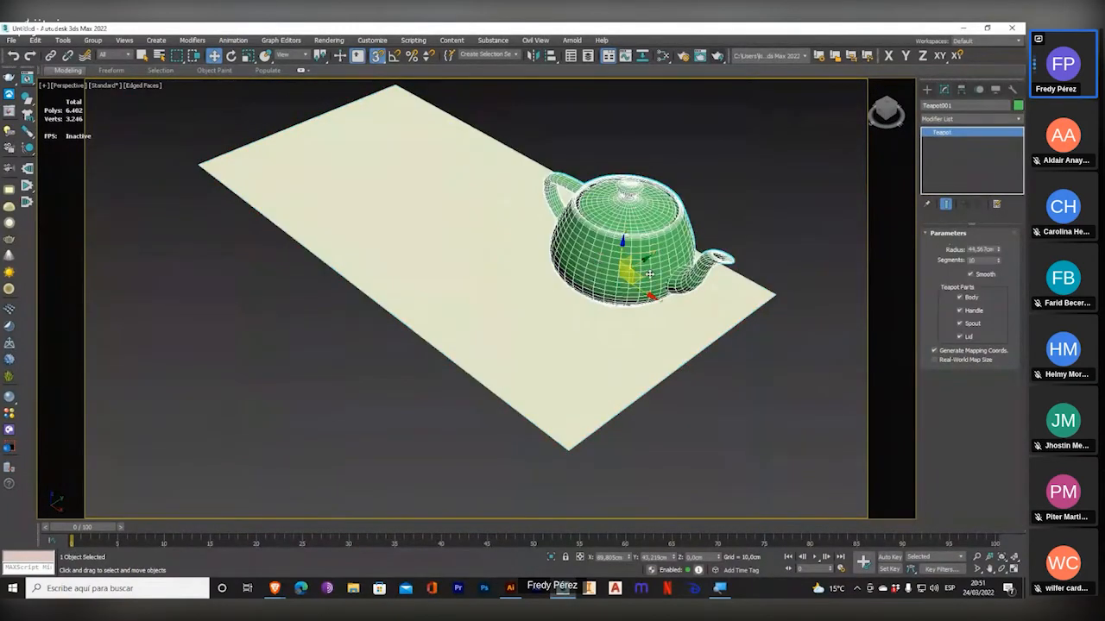
pyautogui.moveTo(651, 276); pyautogui.dragTo(469, 250)
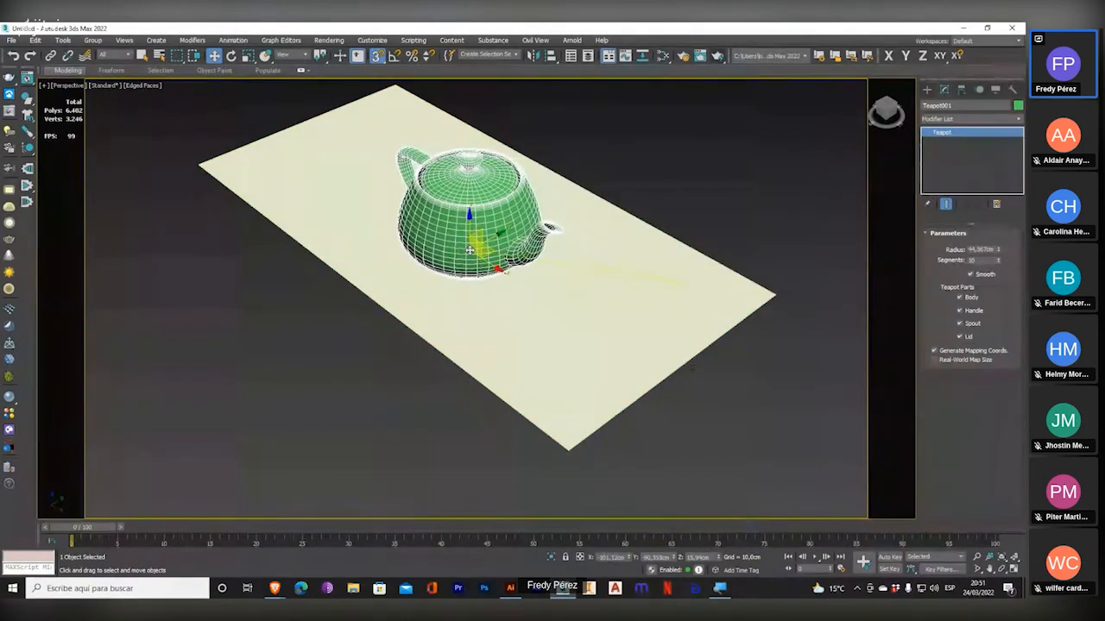
# Turn off 3D snapping and shift the teapot slightly so it rests on the plane.
pyautogui.click(376, 55)
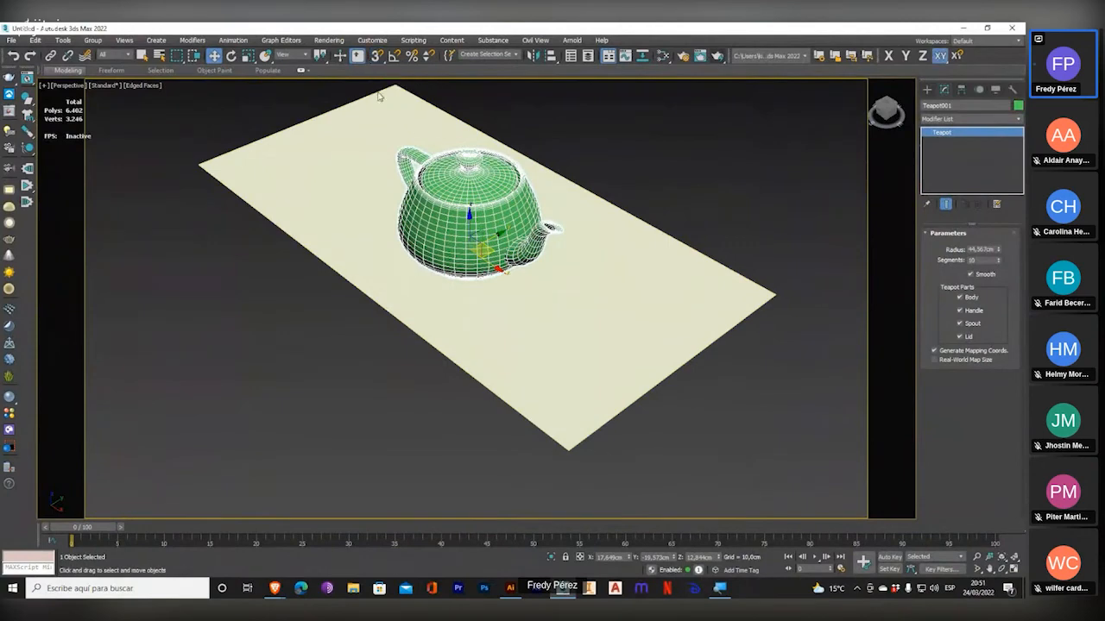
pyautogui.moveTo(486, 250); pyautogui.dragTo(520, 252)
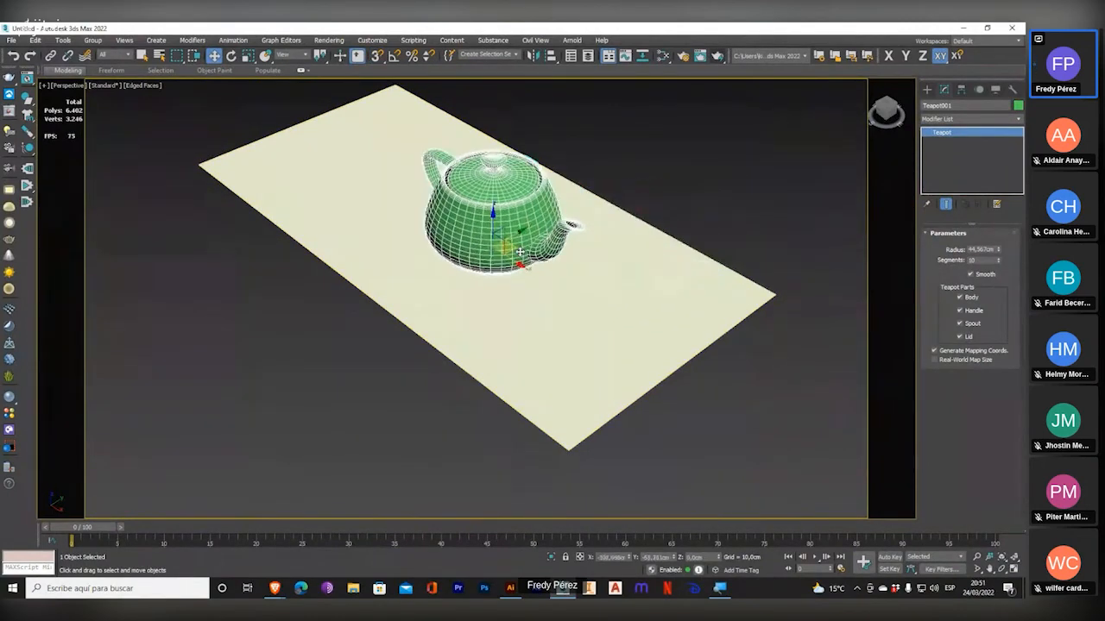
pyautogui.scroll(4, 364, 154)
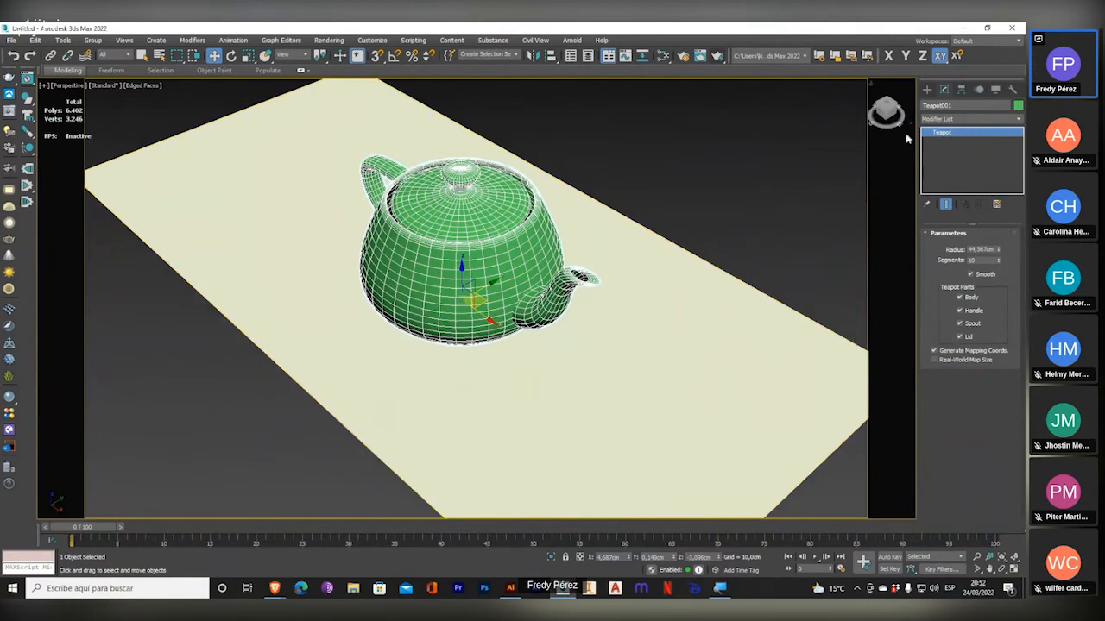
# Create a TextPlus object beside the plane with a text region about 82 cm long and 224 cm wide.
pyautogui.click(927, 89)
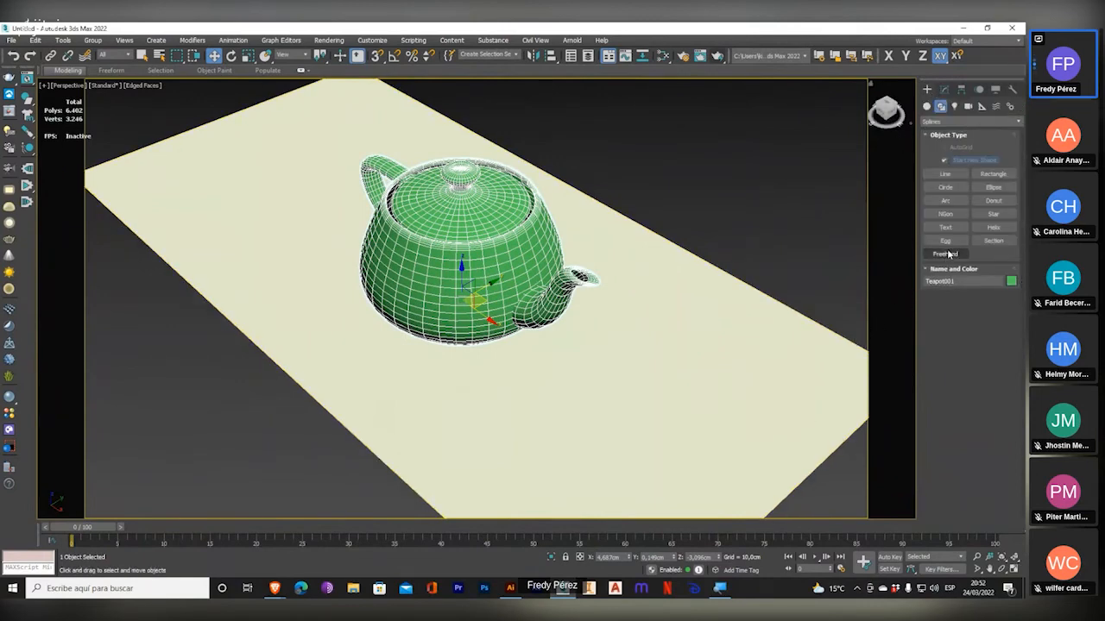
pyautogui.click(926, 107)
pyautogui.click(944, 227)
pyautogui.moveTo(646, 266); pyautogui.dragTo(681, 257, button='middle')
pyautogui.scroll(-5, 680, 256)
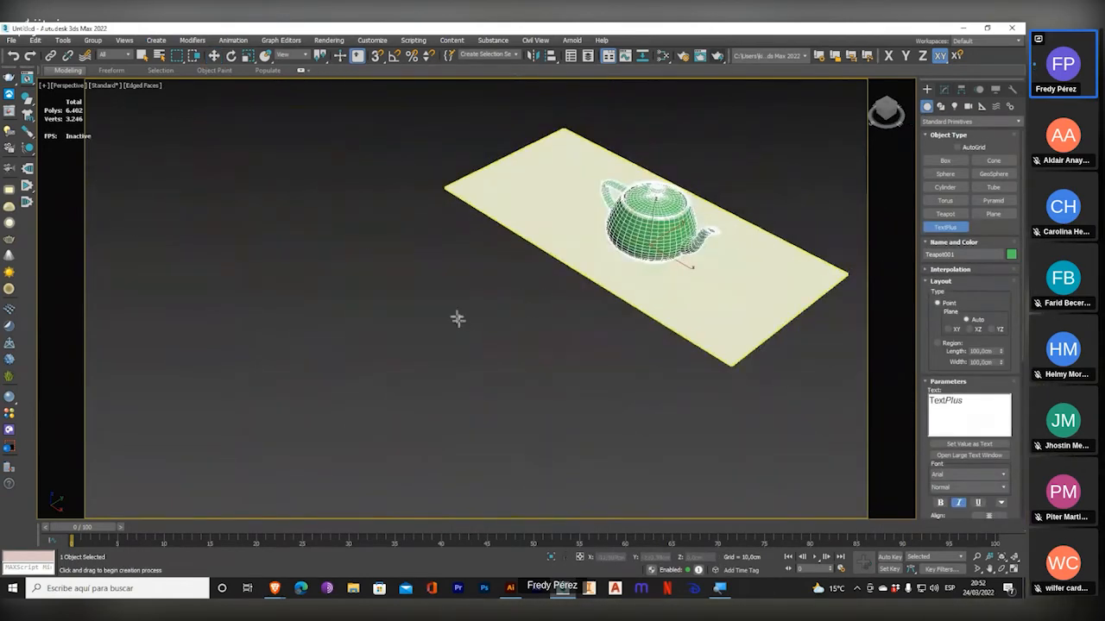
pyautogui.moveTo(395, 311); pyautogui.dragTo(636, 394)
pyautogui.scroll(3, 545, 362)
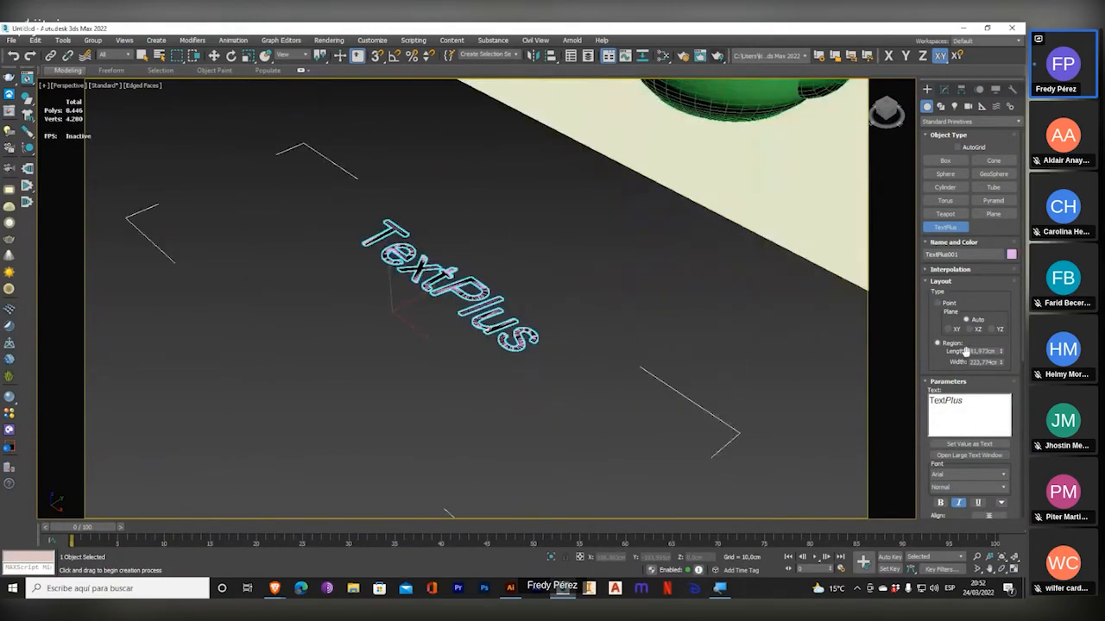
# Set the TextPlus size to 49.75 cm and extrude the text 9.35 cm.
pyautogui.moveTo(930, 358); pyautogui.dragTo(933, 255)
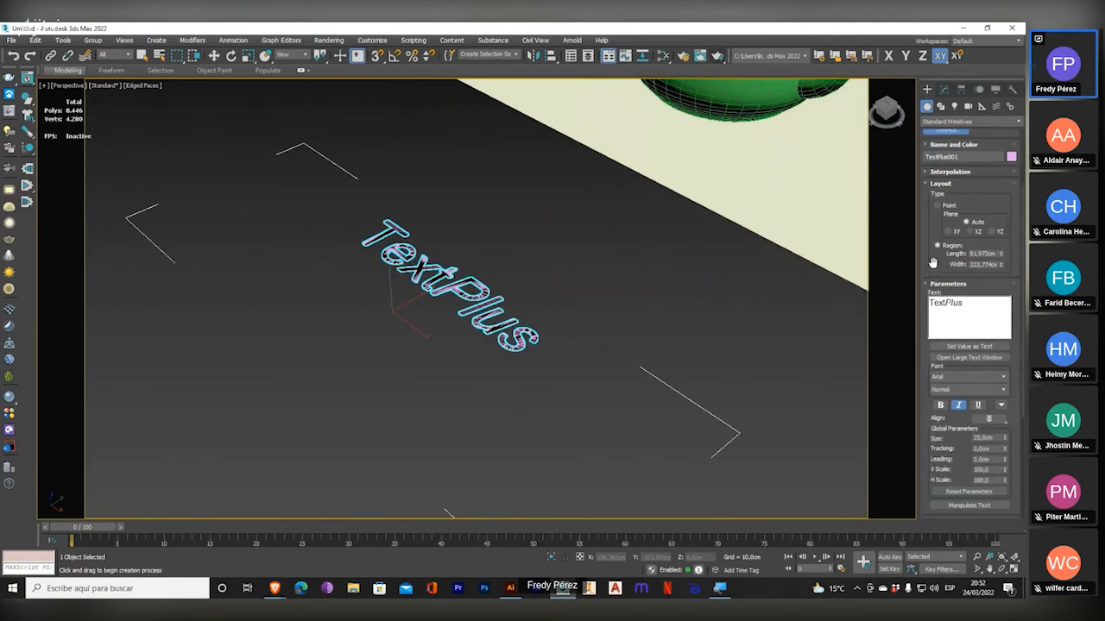
pyautogui.moveTo(1004, 438); pyautogui.dragTo(1011, 386)
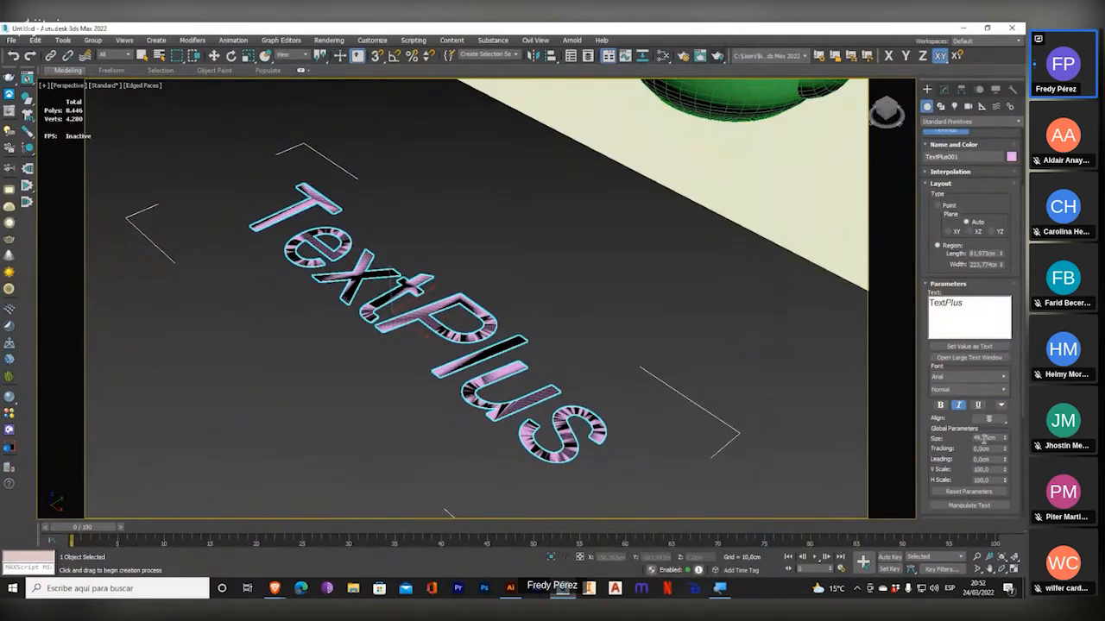
pyautogui.scroll(-2, 940, 452)
pyautogui.scroll(-5, 941, 452)
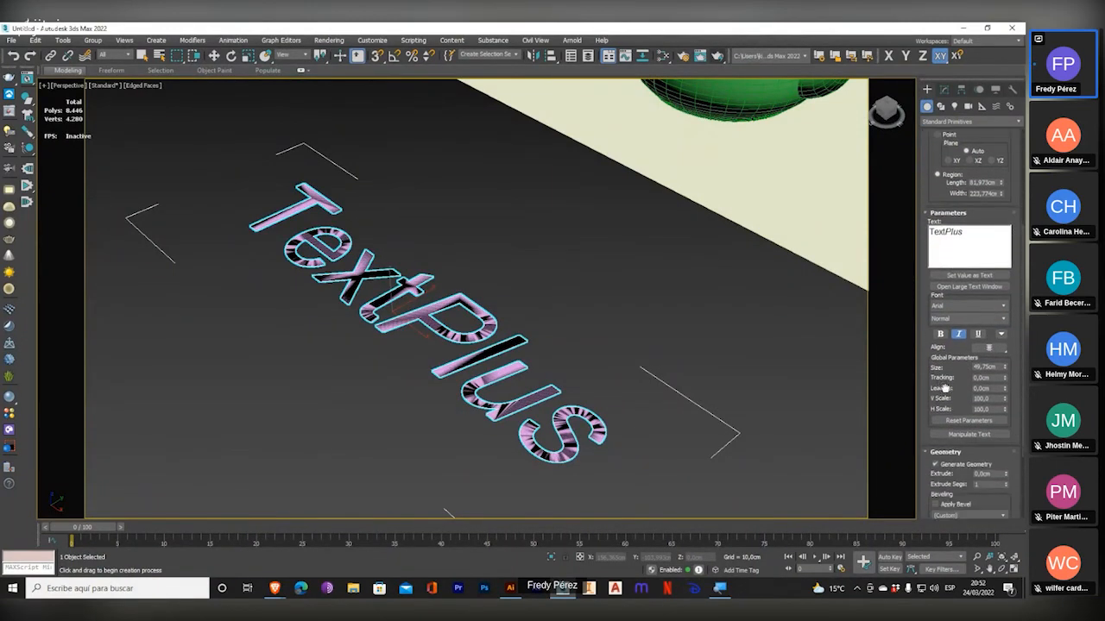
pyautogui.moveTo(1004, 419); pyautogui.dragTo(1010, 462)
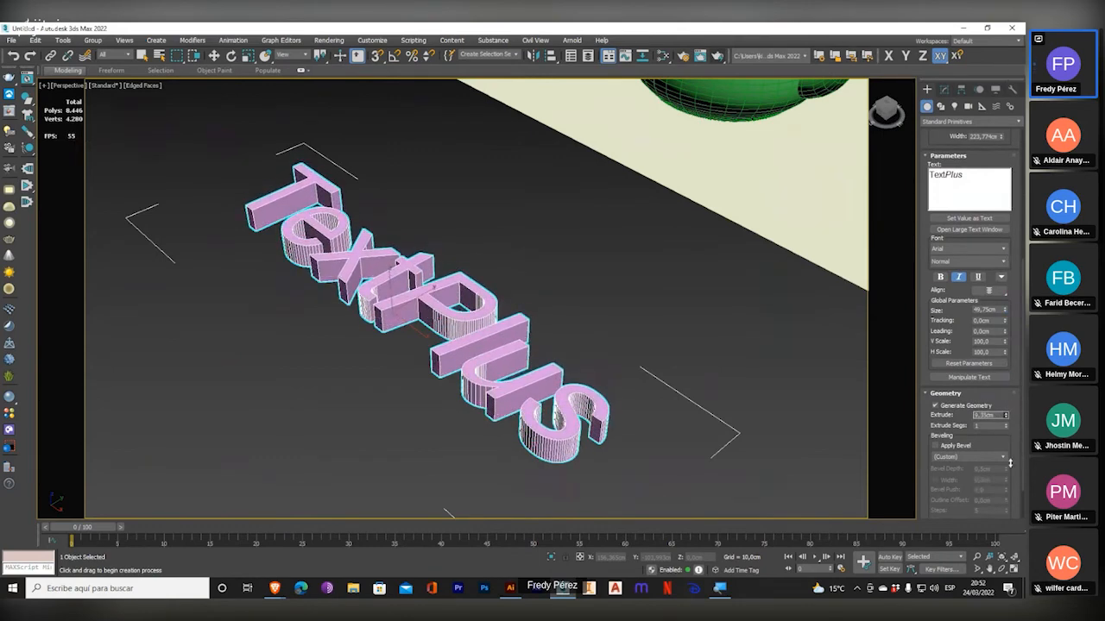
# Try the Bahnschrift and Bodoni MT Black fonts on the text, and settle on the Christmas Squad font.
pyautogui.scroll(4, 966, 281)
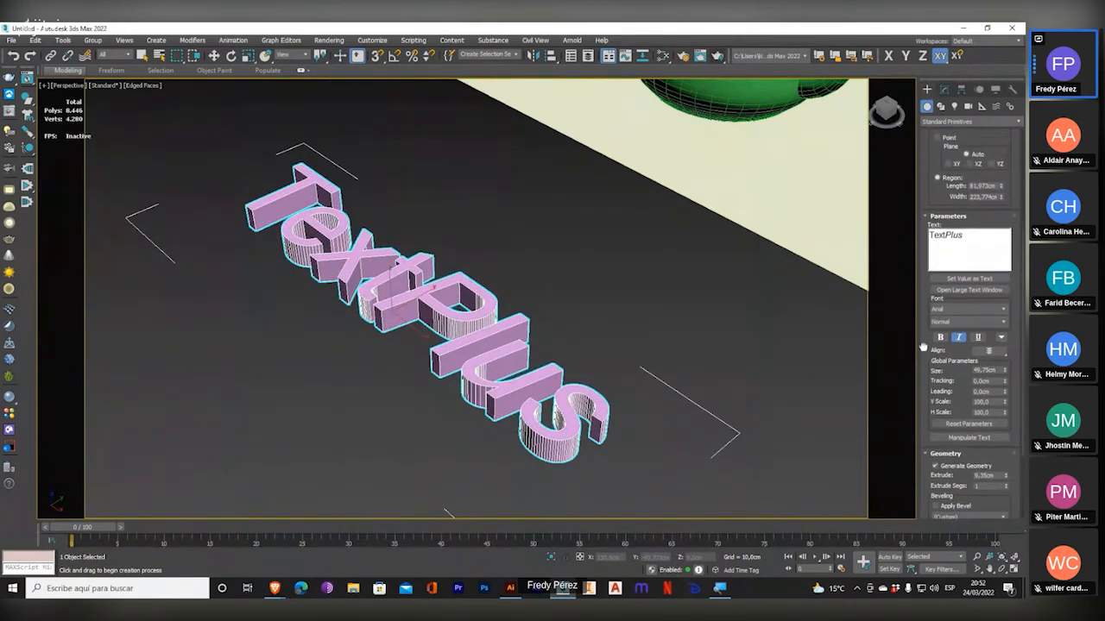
pyautogui.moveTo(969, 261); pyautogui.dragTo(897, 260)
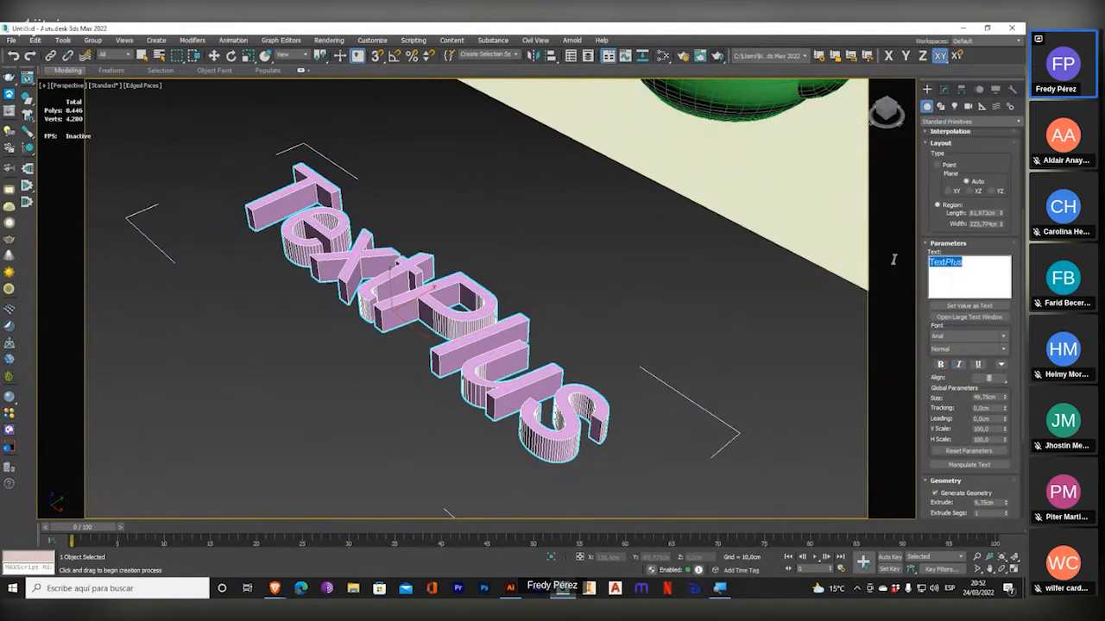
pyautogui.click(1002, 339)
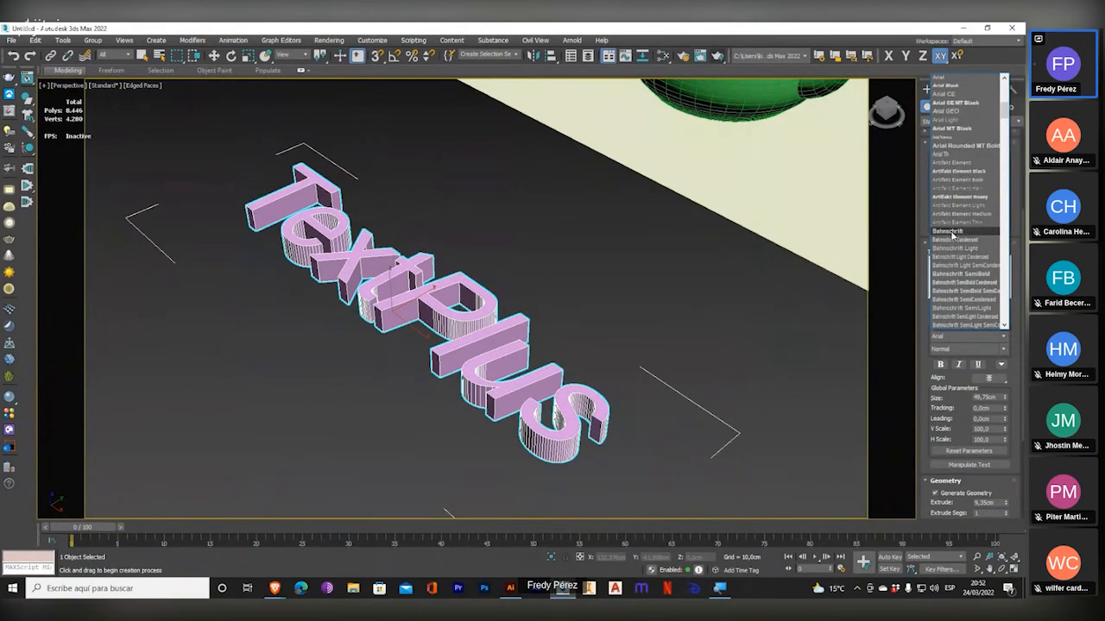
pyautogui.click(948, 250)
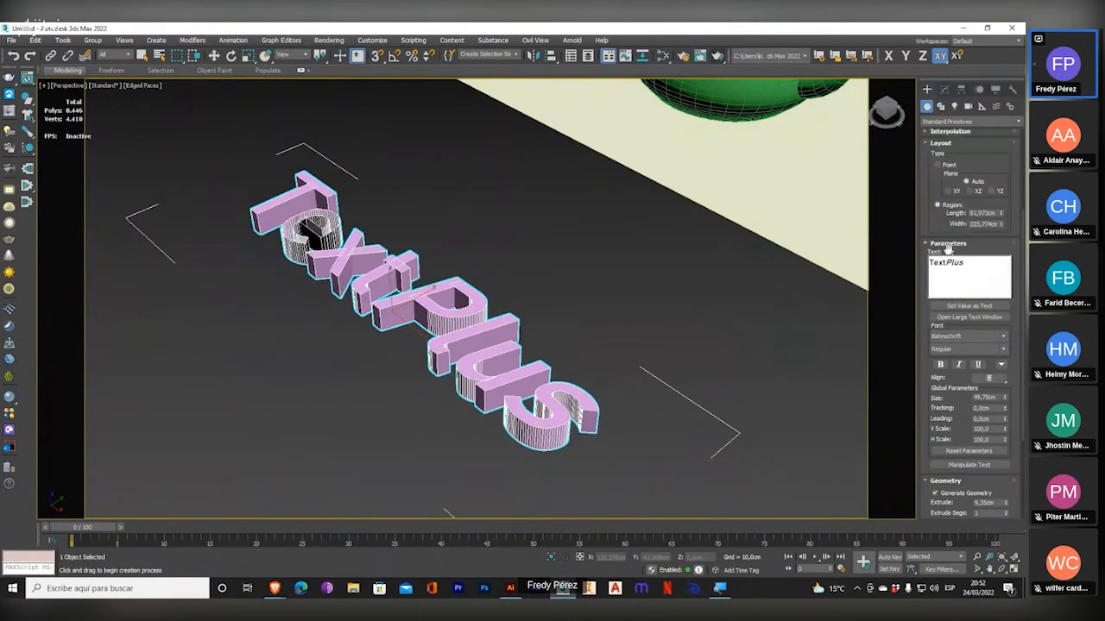
pyautogui.click(1003, 337)
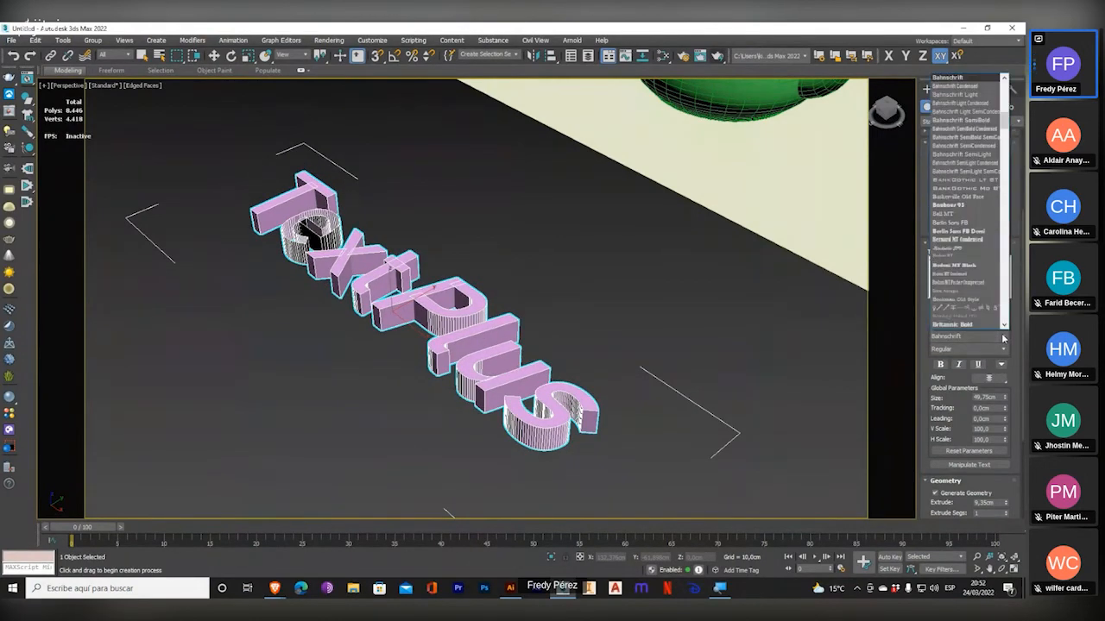
pyautogui.click(960, 272)
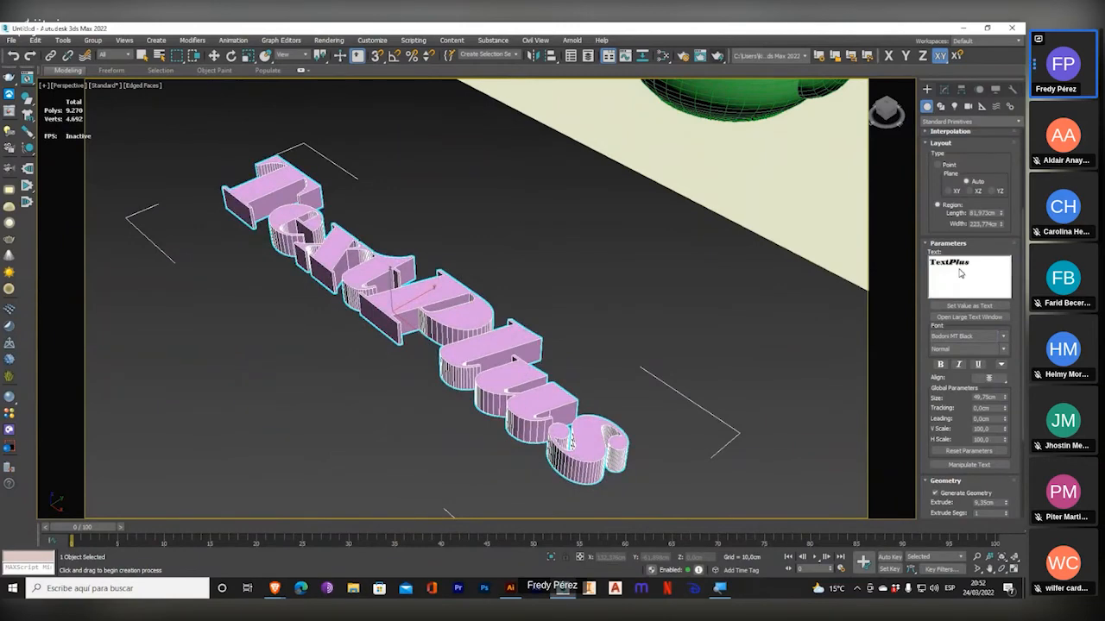
pyautogui.click(1003, 337)
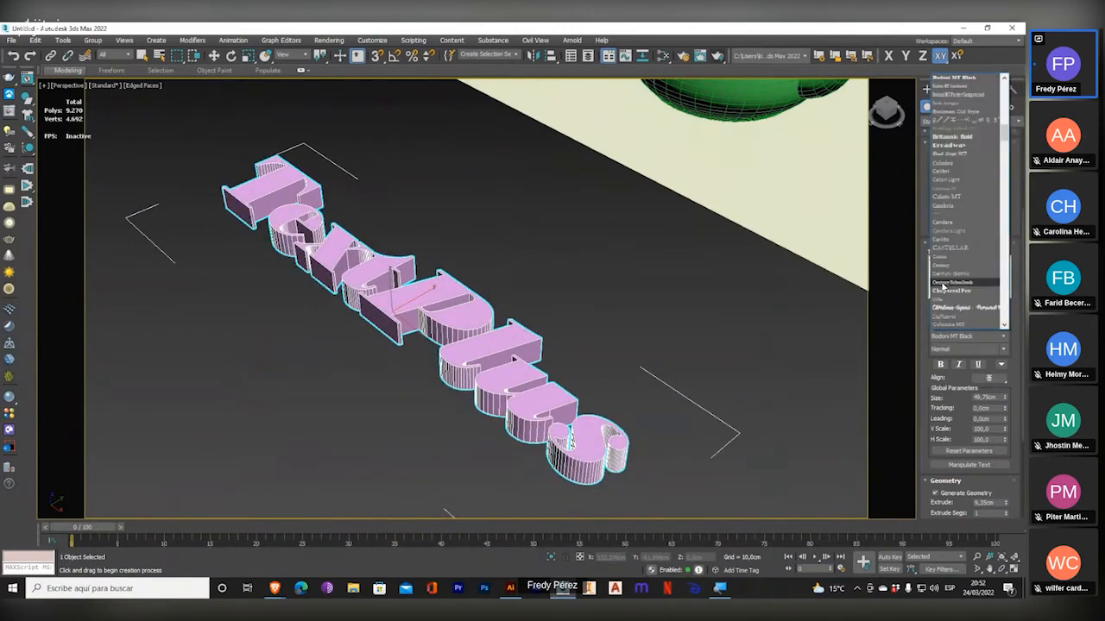
pyautogui.click(949, 308)
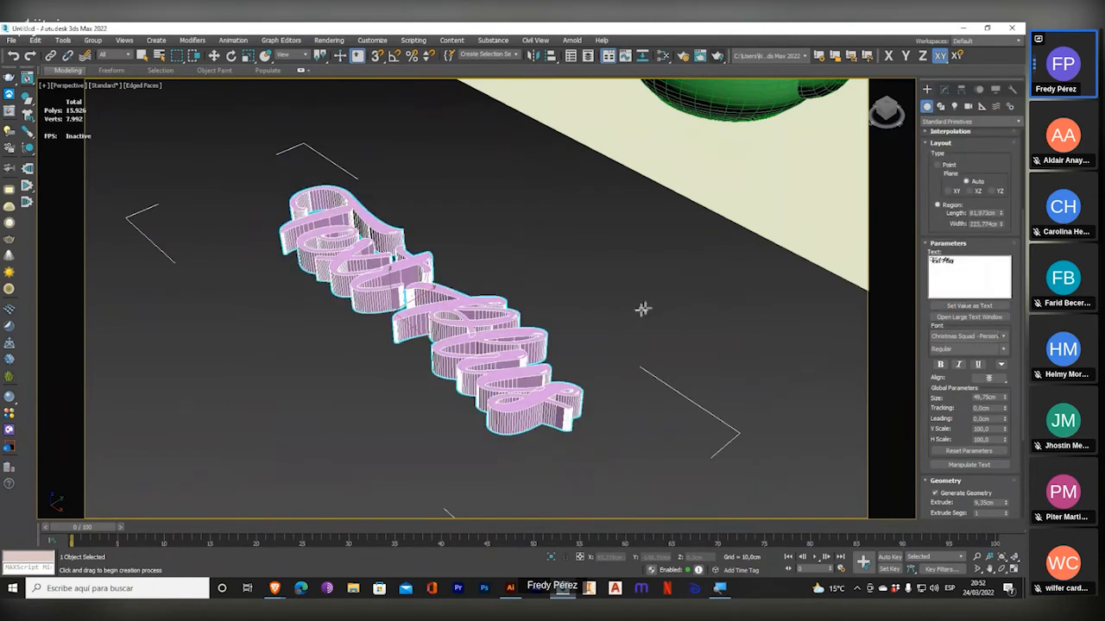
# Examine up close how the script letters' strokes join and overlap in the extruded text.
pyautogui.keyDown('alt'); pyautogui.moveTo(423, 324); pyautogui.dragTo(461, 382, button='middle'); pyautogui.keyUp('alt')
pyautogui.scroll(3, 445, 371)
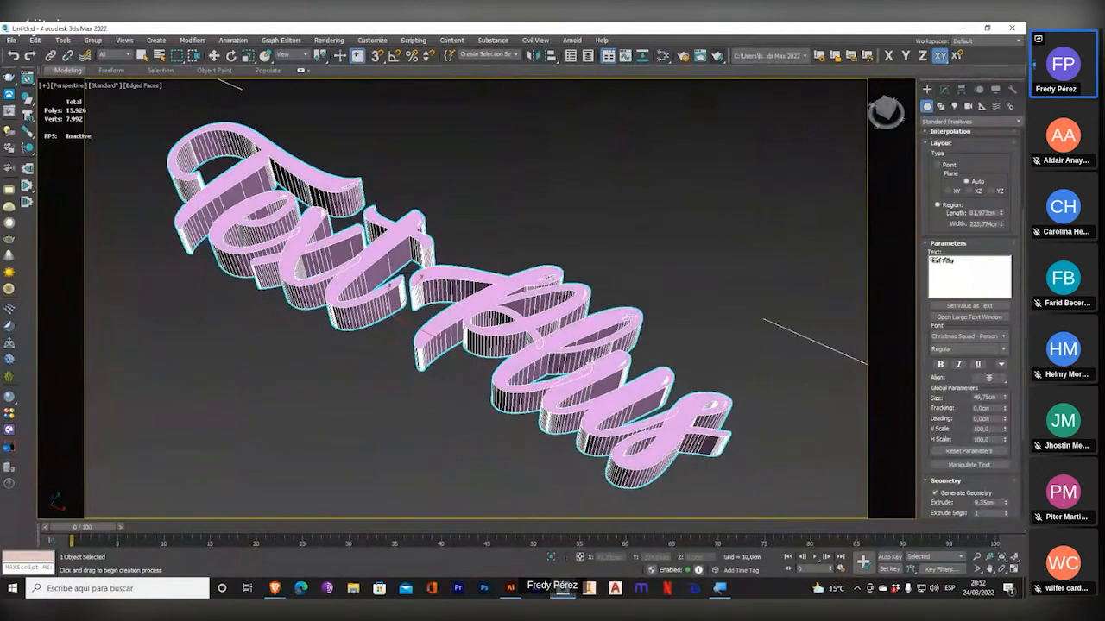
pyautogui.press('super+plus')
pyautogui.press('super+plus')
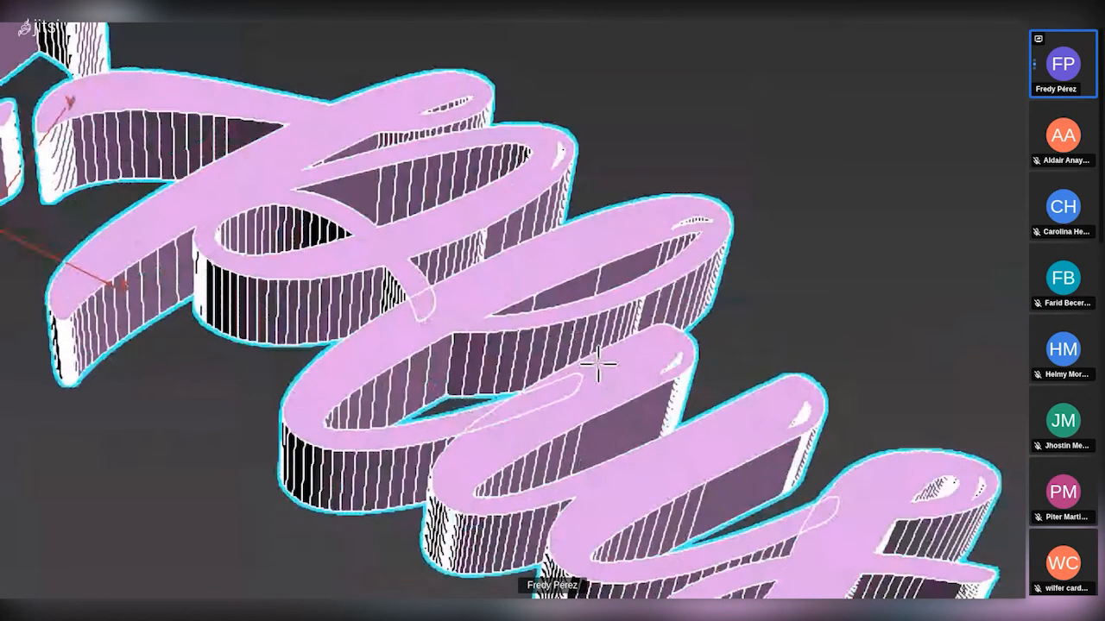
pyautogui.press('super+plus')
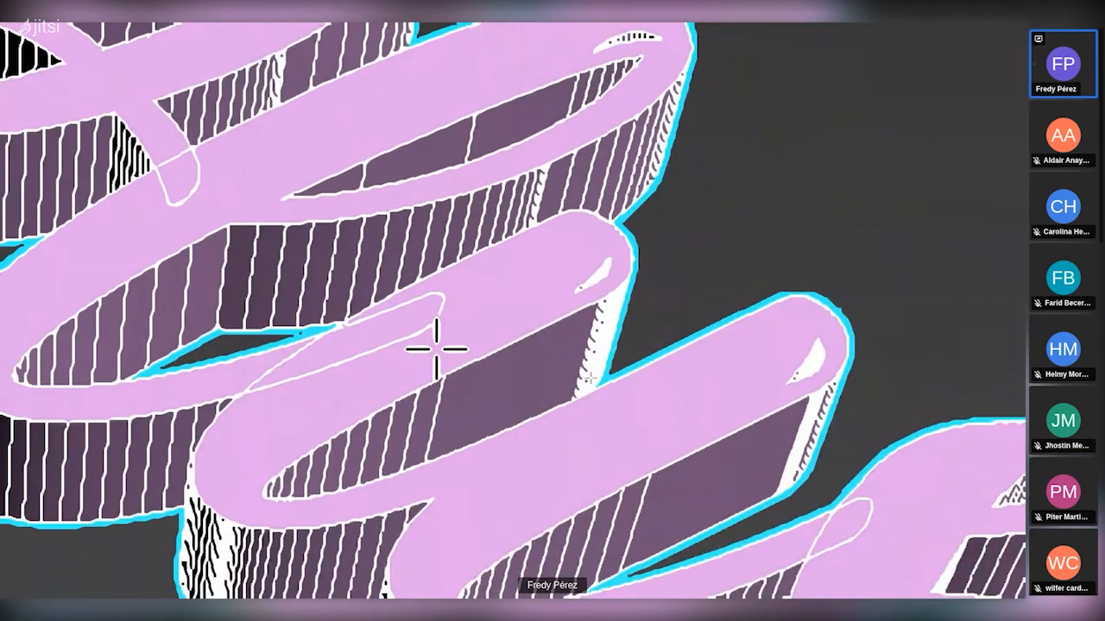
pyautogui.press('super+minus')
pyautogui.press('super+minus')
pyautogui.press('super+minus')
pyautogui.press('super+minus')
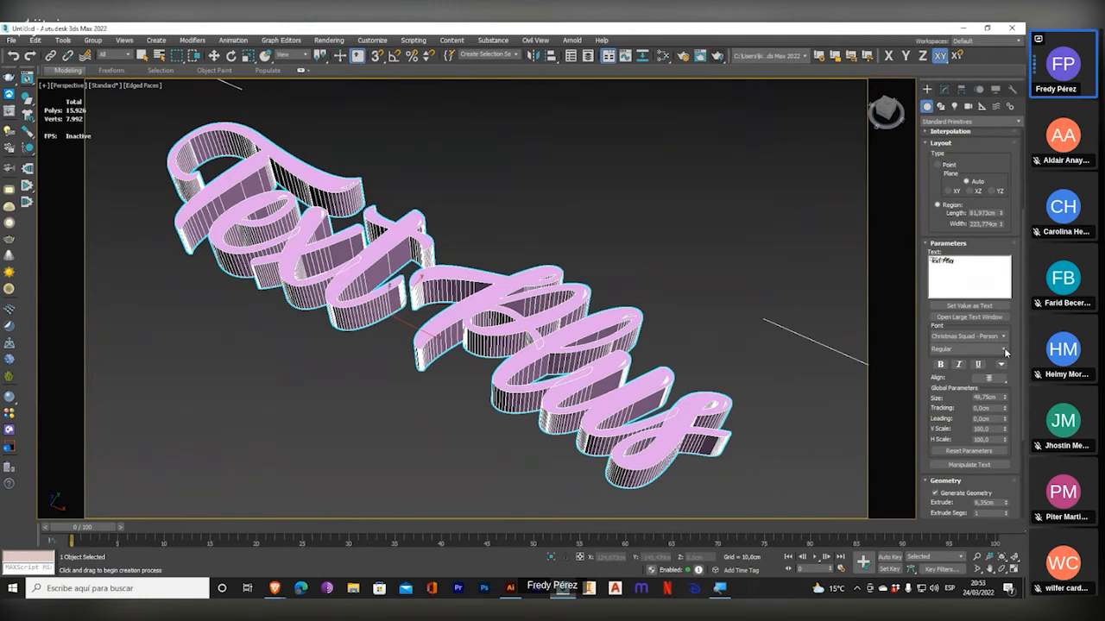
# Set the text's tracking to 3.03 cm and replace its wording with "Hola, este es un texto de 3Ds Max".
pyautogui.moveTo(933, 394); pyautogui.dragTo(932, 326)
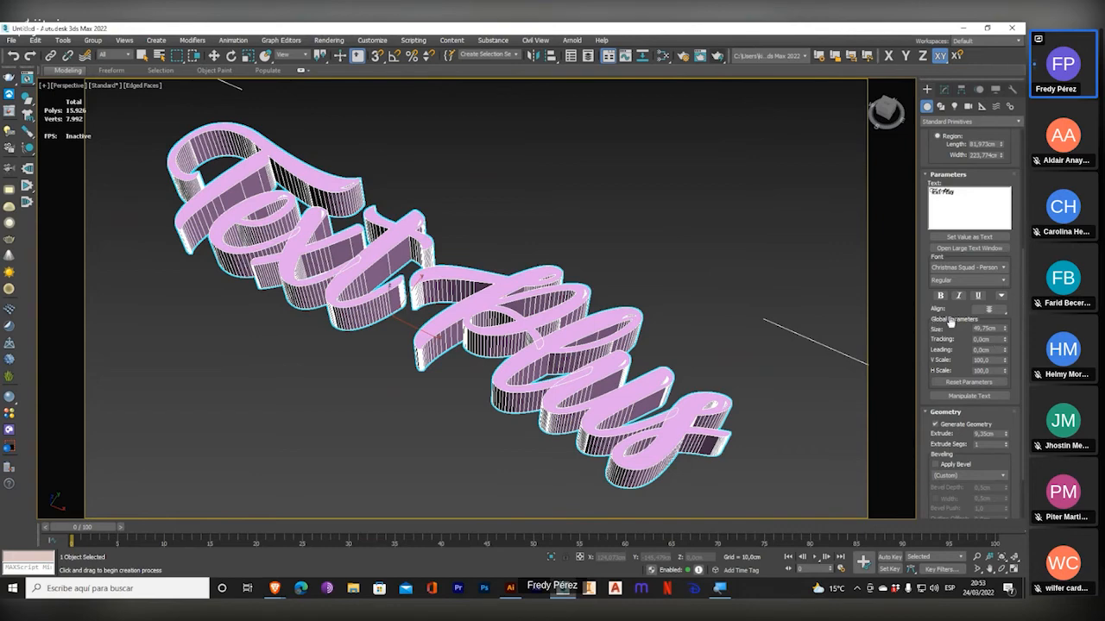
pyautogui.moveTo(950, 322); pyautogui.dragTo(17, 463)
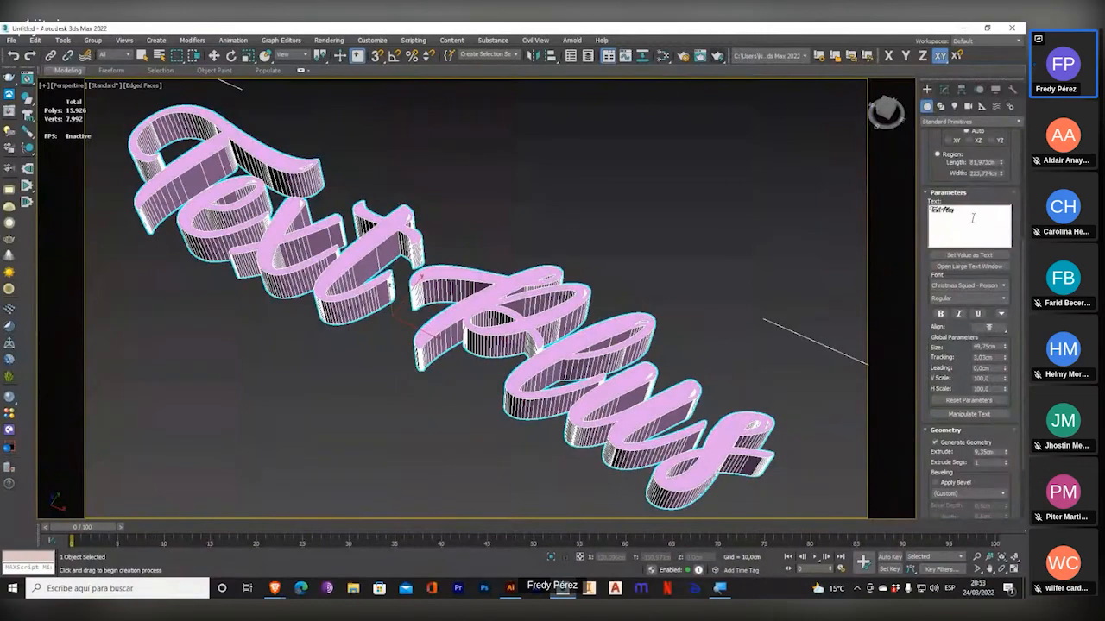
pyautogui.moveTo(973, 218); pyautogui.dragTo(881, 212)
pyautogui.write('Nola')
pyautogui.write(' este es un')
pyautogui.write(' texto')
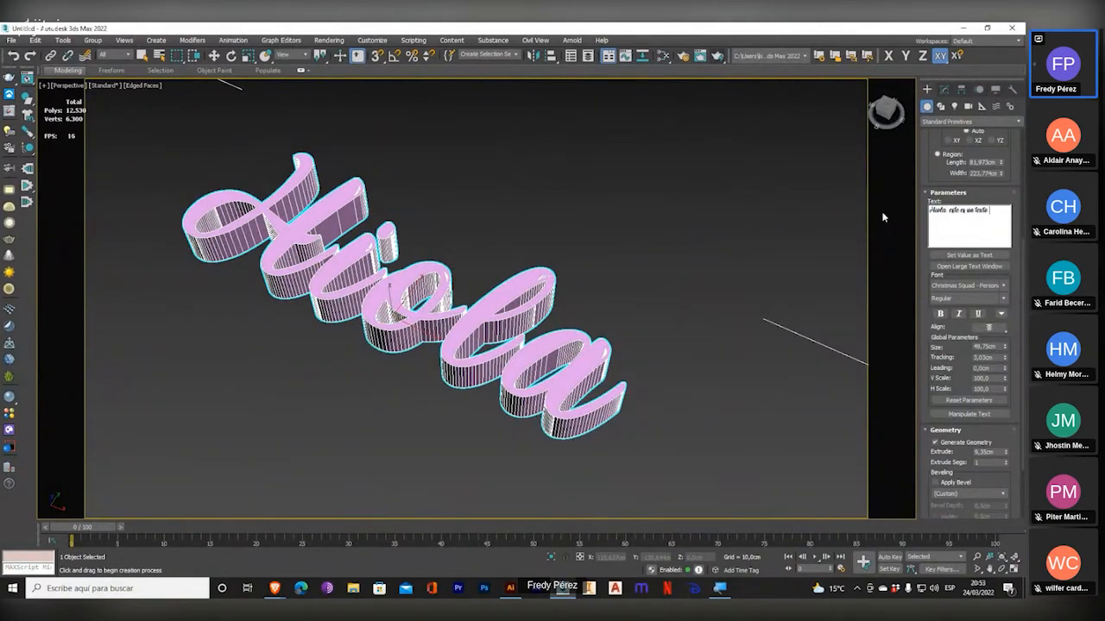
pyautogui.write(' de 3D')
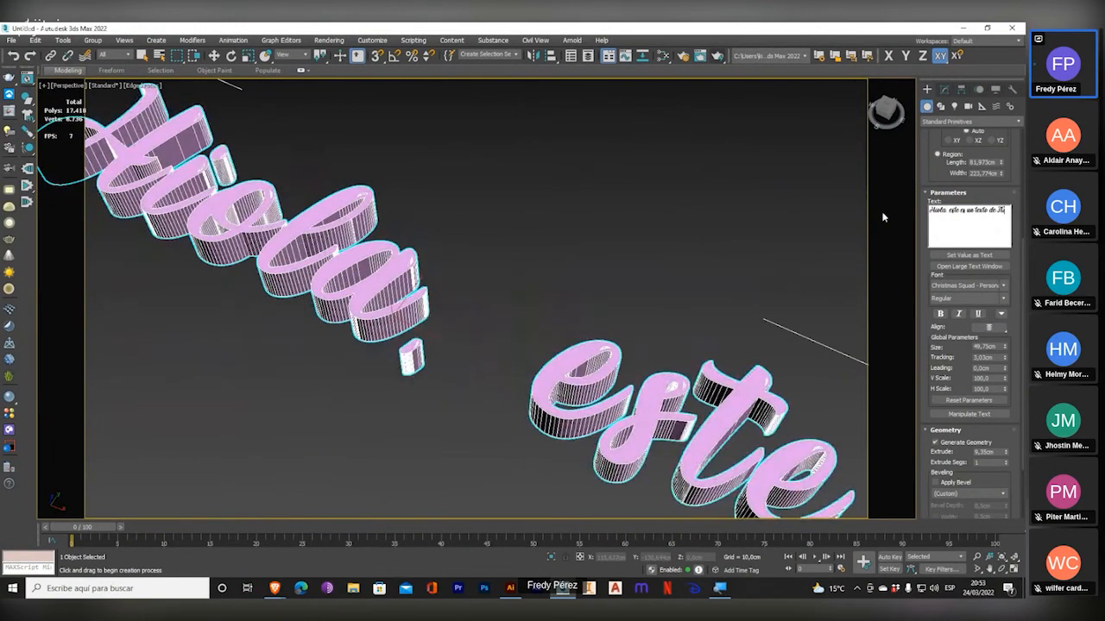
pyautogui.write('s Max')
# Lengthen the text region and widen it to about 230.5 cm so the whole phrase fits inside.
pyautogui.scroll(-5, 657, 380)
pyautogui.moveTo(657, 379); pyautogui.dragTo(522, 303, button='middle')
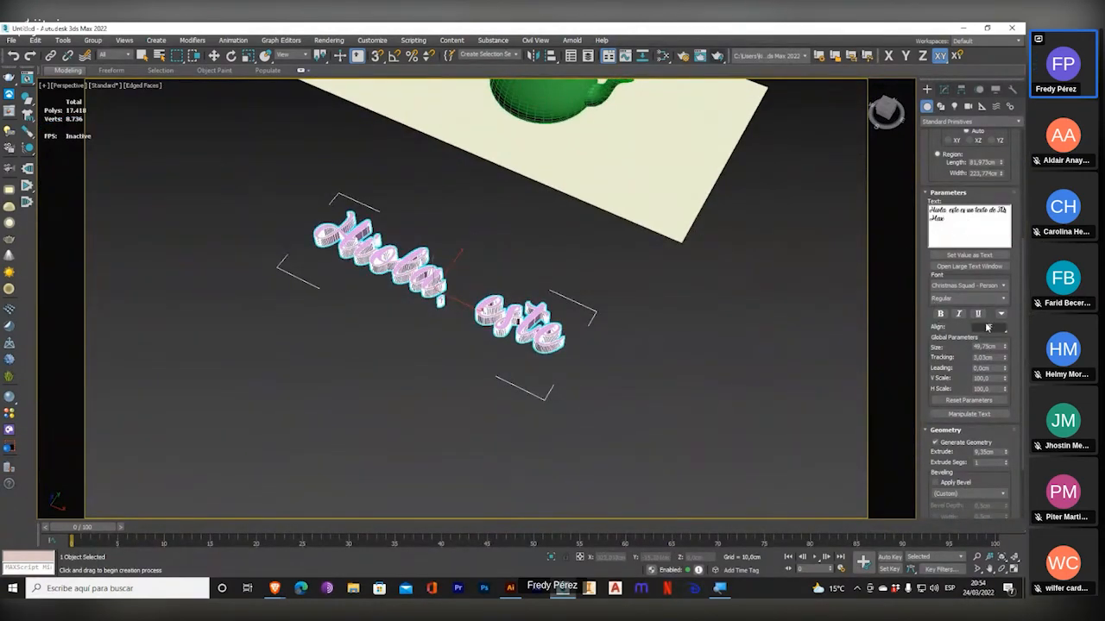
pyautogui.scroll(1, 942, 339)
pyautogui.moveTo(1004, 197); pyautogui.dragTo(1008, 95)
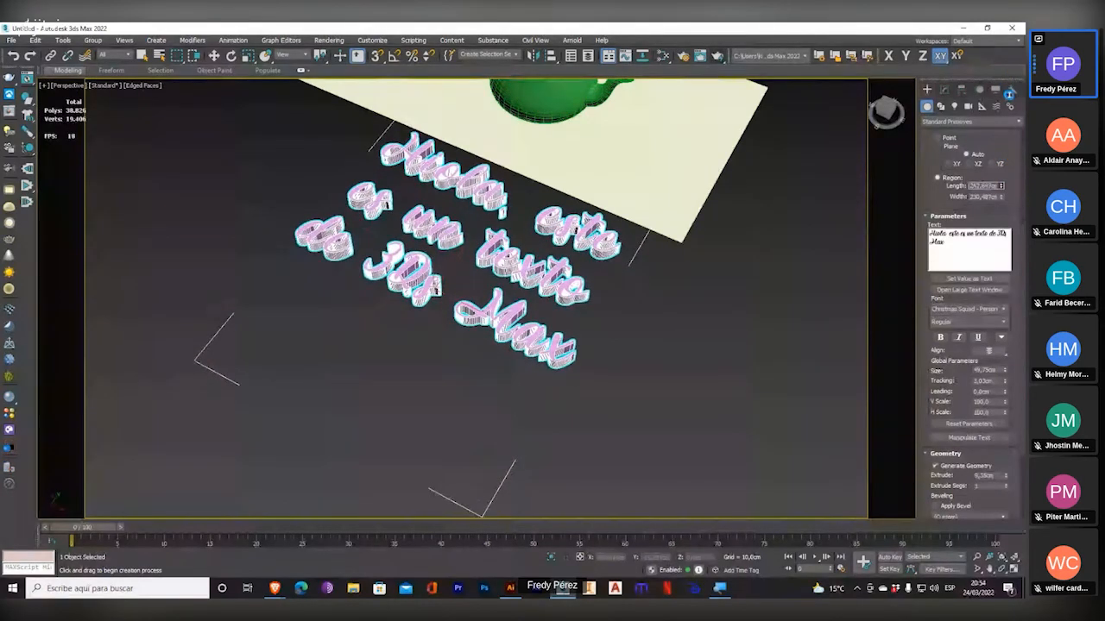
pyautogui.moveTo(1009, 95); pyautogui.dragTo(1007, 127)
# Set the text's leading to -7.31 cm, tracking to 3.212 cm and extrusion to 7.48 cm.
pyautogui.moveTo(1004, 393); pyautogui.dragTo(991, 157)
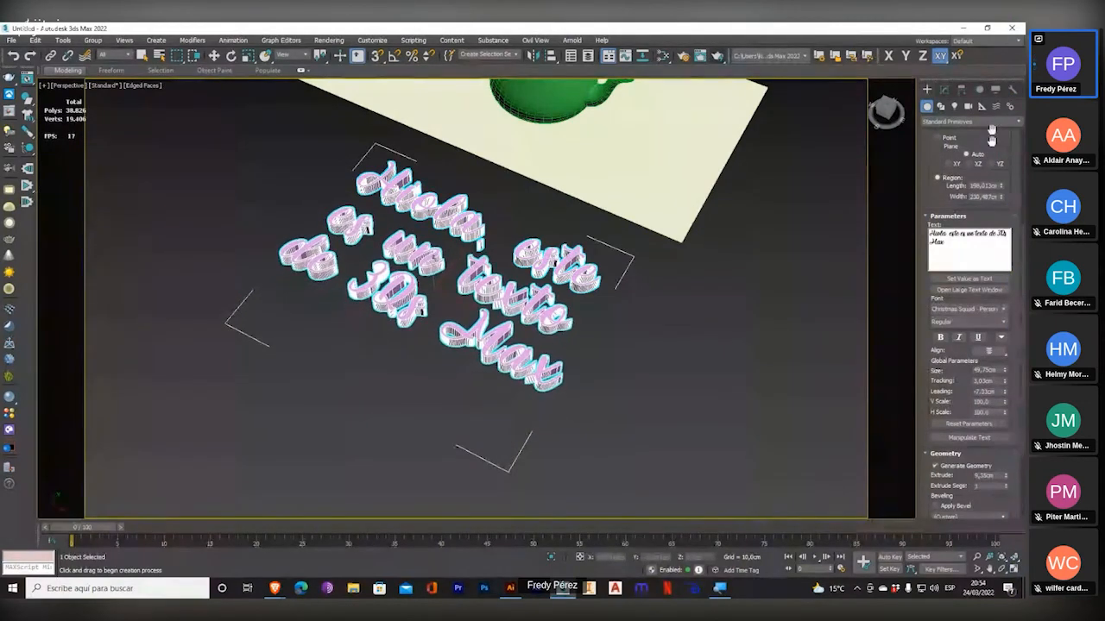
pyautogui.moveTo(1005, 381); pyautogui.dragTo(39, 352)
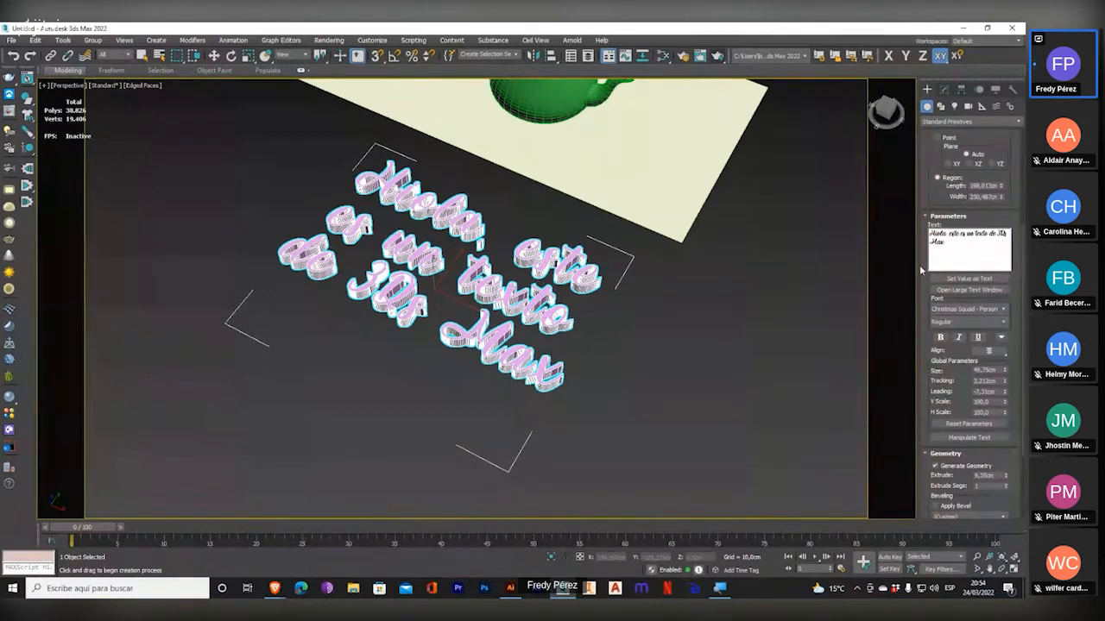
pyautogui.scroll(-3, 920, 268)
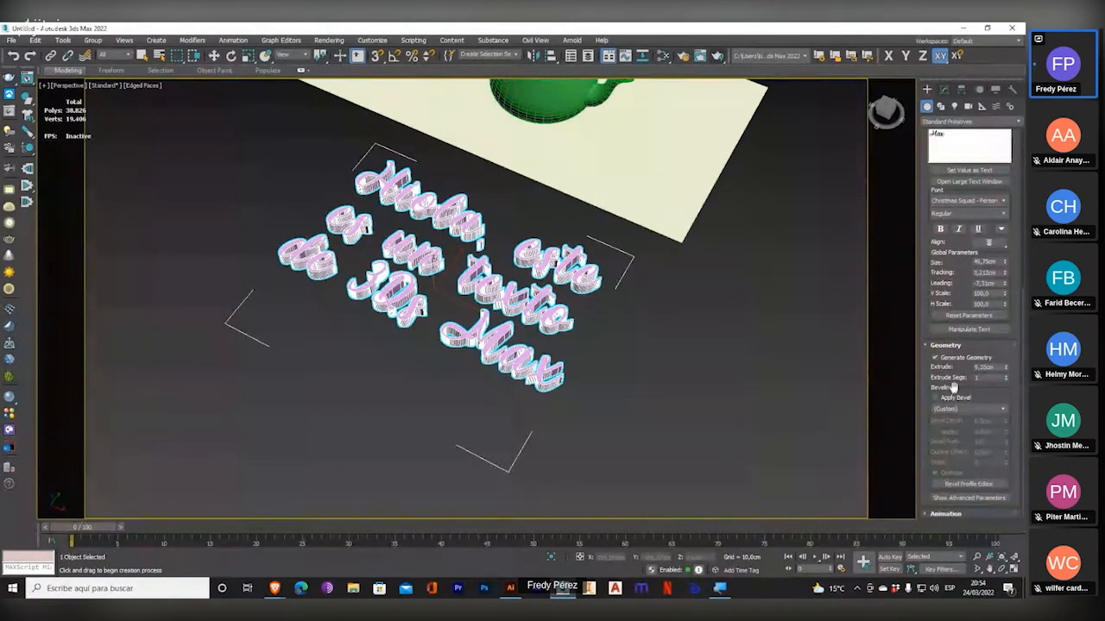
pyautogui.moveTo(1005, 366)
pyautogui.mouseDown()
pyautogui.moveTo(1015, 267)
pyautogui.moveTo(1001, 380)
pyautogui.mouseUp()
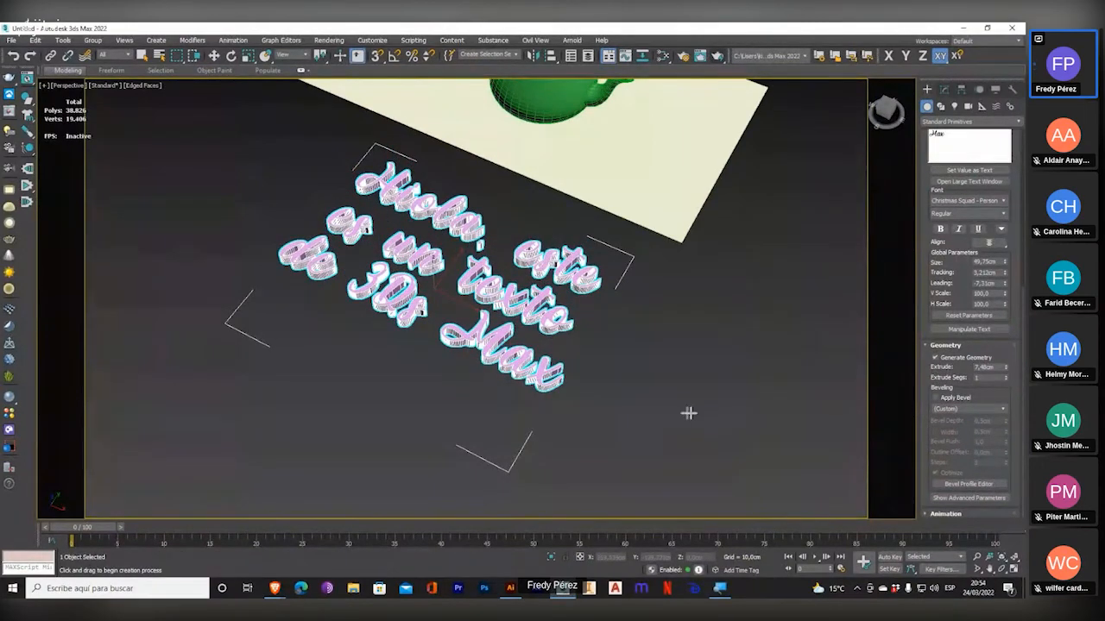
# Try raising the number of extrude segments on the extruded script text.
pyautogui.scroll(5, 685, 414)
pyautogui.moveTo(1007, 378); pyautogui.dragTo(1008, 365)
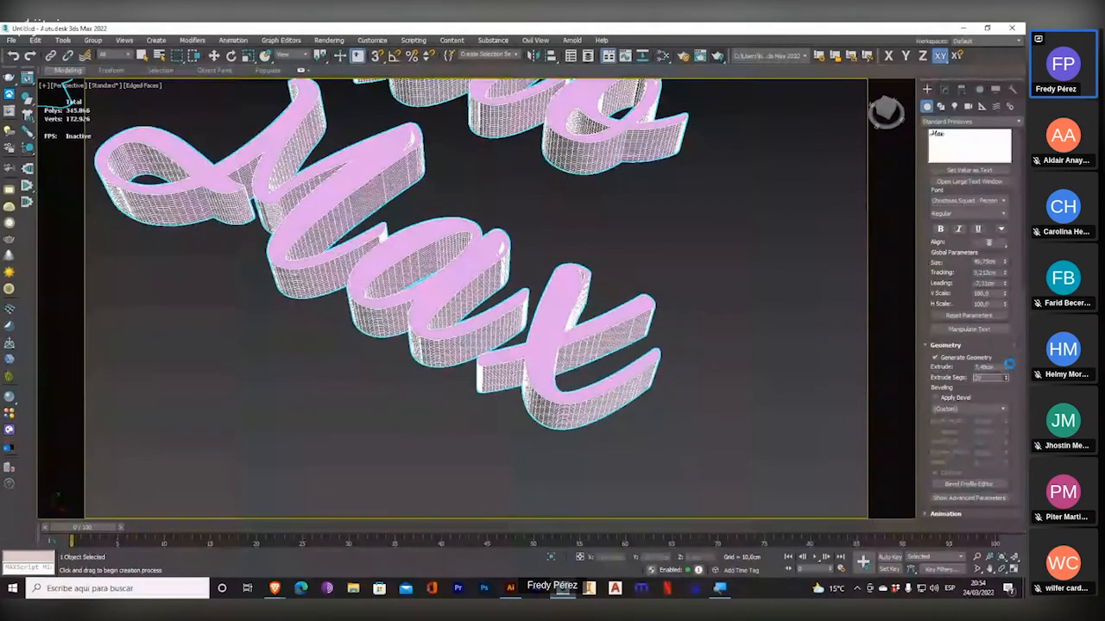
pyautogui.rightClick(1008, 365)
pyautogui.scroll(-6, 727, 345)
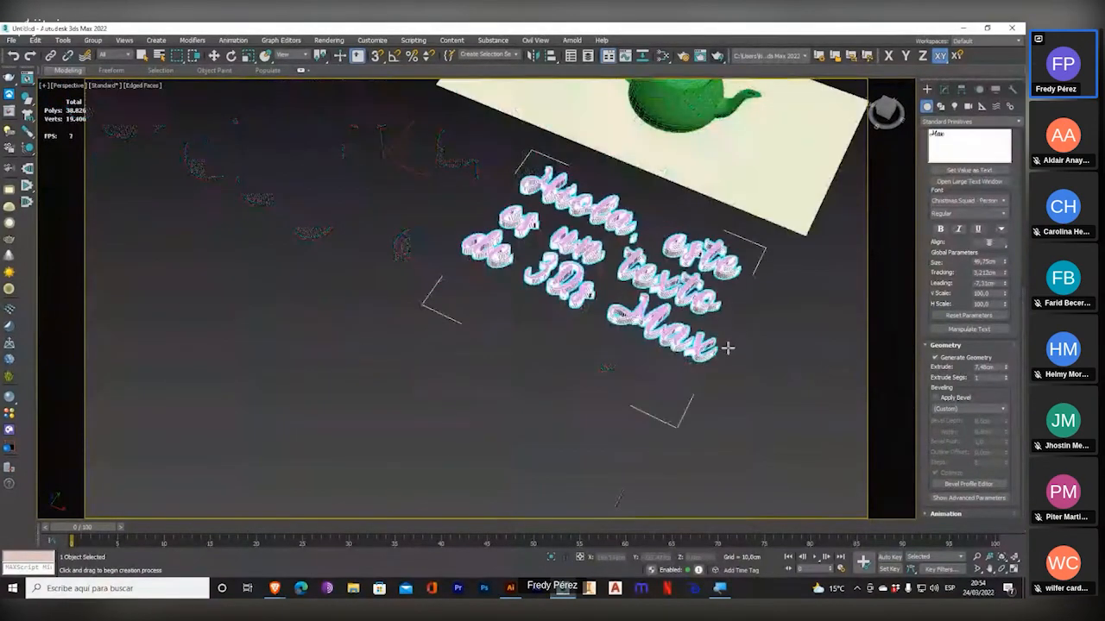
pyautogui.scroll(5, 739, 231)
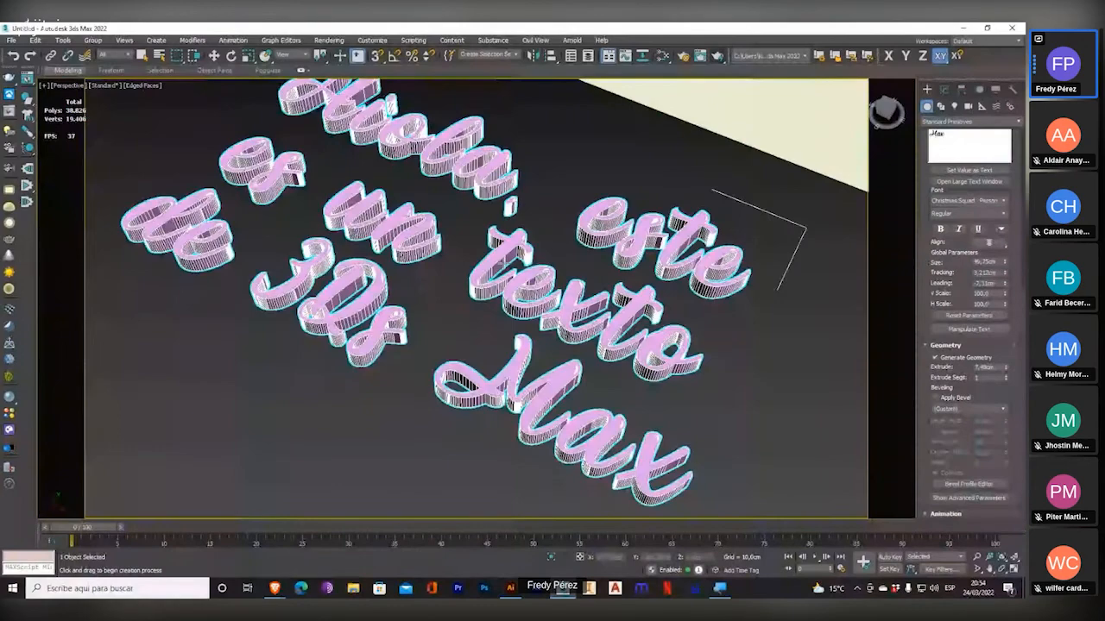
pyautogui.scroll(5, 992, 215)
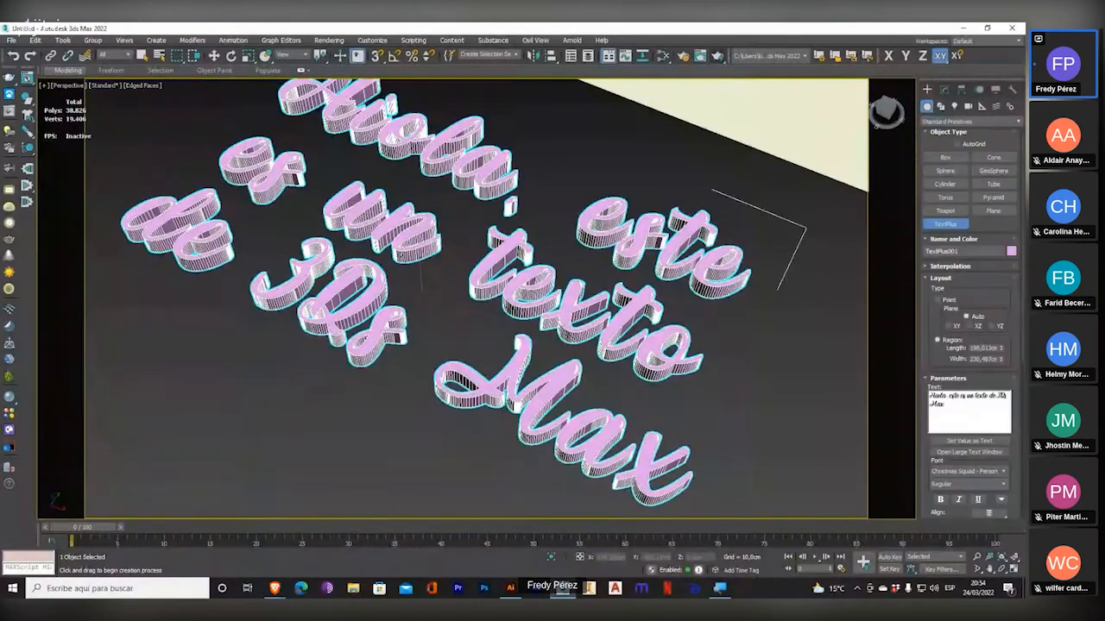
# Create a hose about 98 cm high from the extended primitives, in front of the script text.
pyautogui.press('super+plus')
pyautogui.press('super+plus')
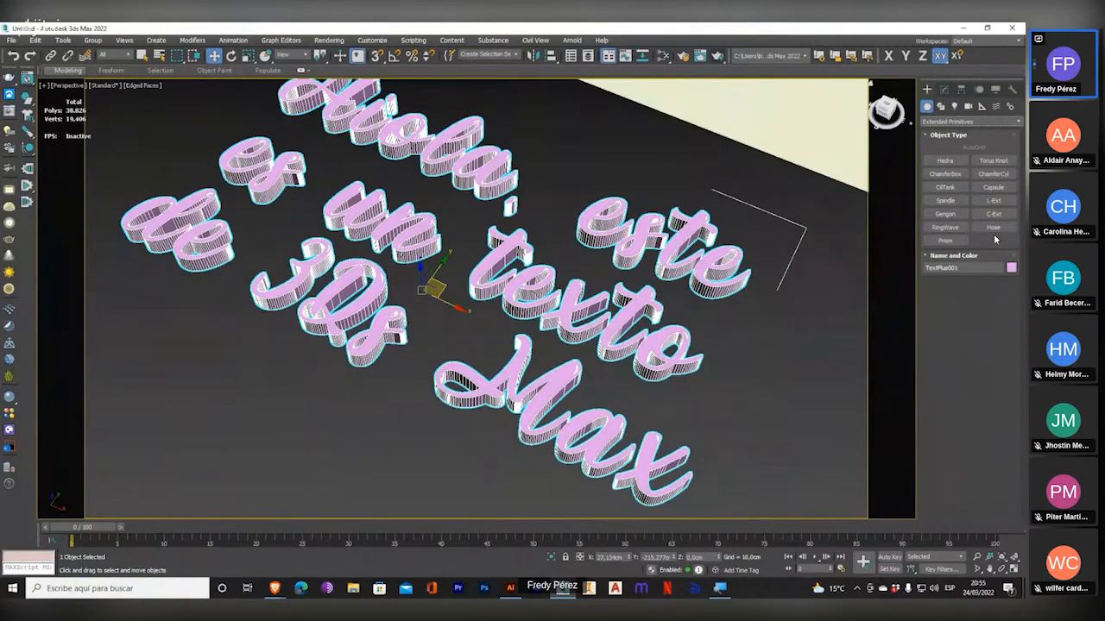
pyautogui.click(993, 227)
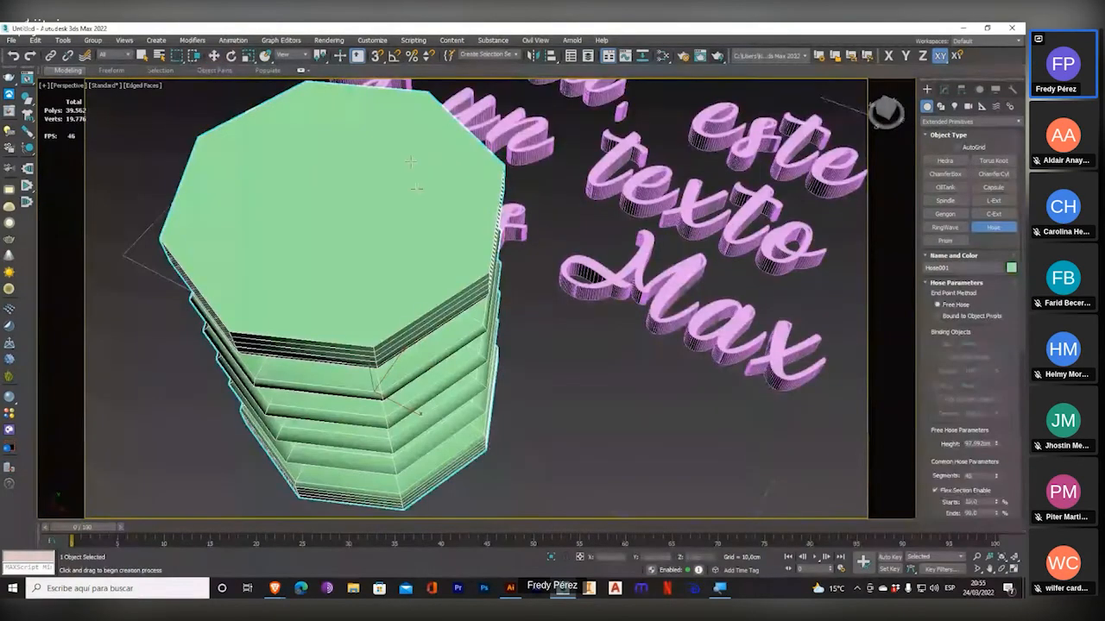
pyautogui.keyDown('alt'); pyautogui.moveTo(422, 253); pyautogui.dragTo(728, 273, button='middle'); pyautogui.keyUp('alt')
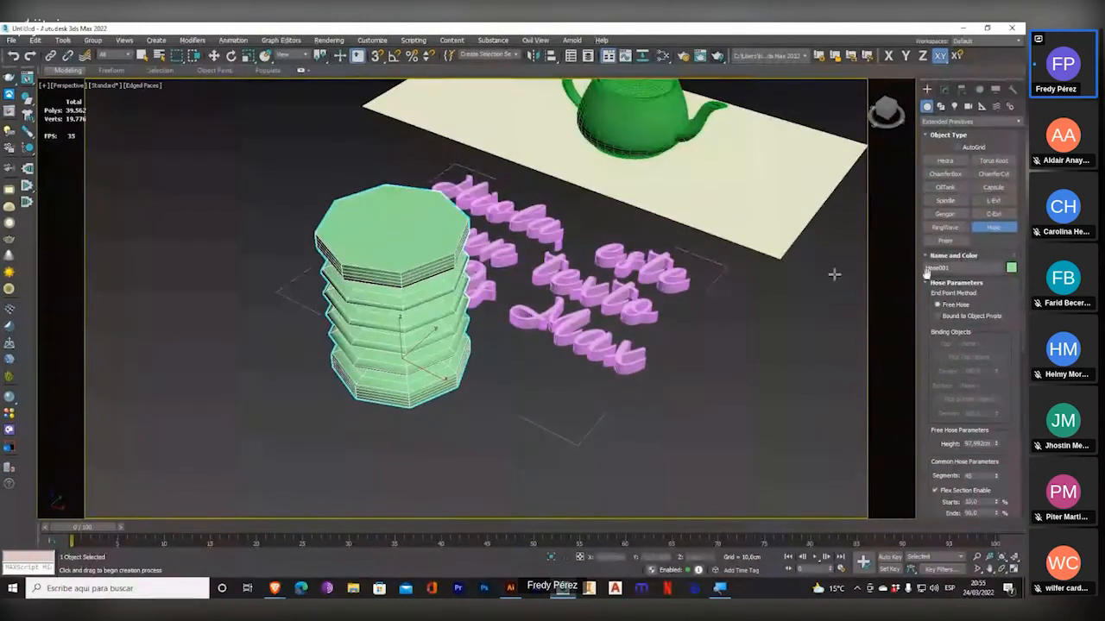
# Create a spindle with about 87.2 cm radius, 129 cm height and 62.4 cm cap height beside the hose.
pyautogui.click(946, 202)
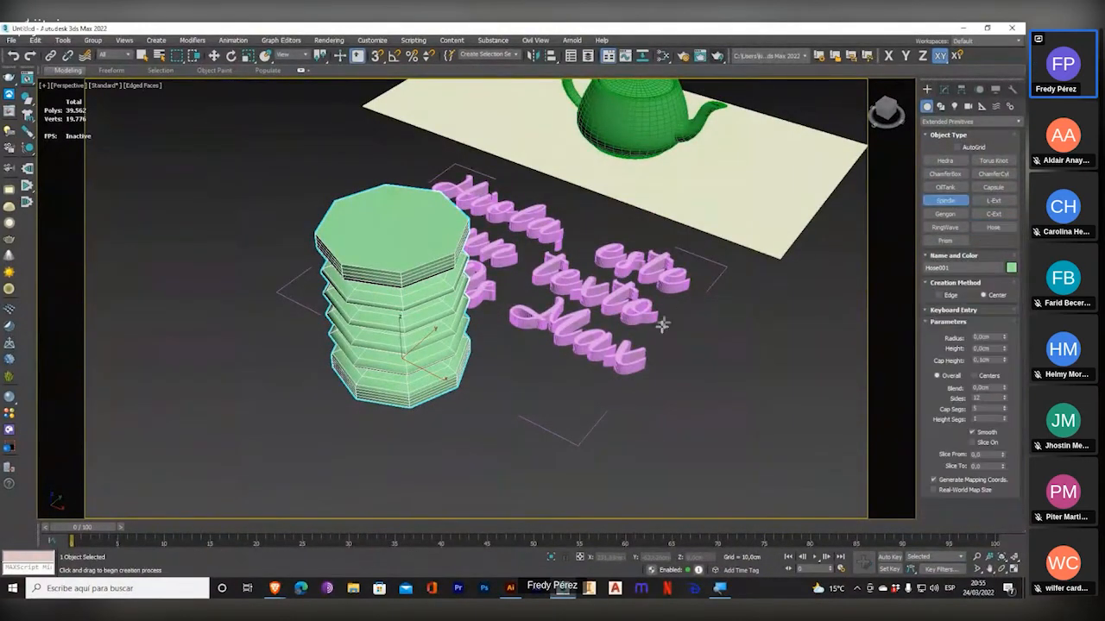
pyautogui.moveTo(552, 426); pyautogui.dragTo(678, 371)
pyautogui.click(689, 194)
pyautogui.click(762, 168)
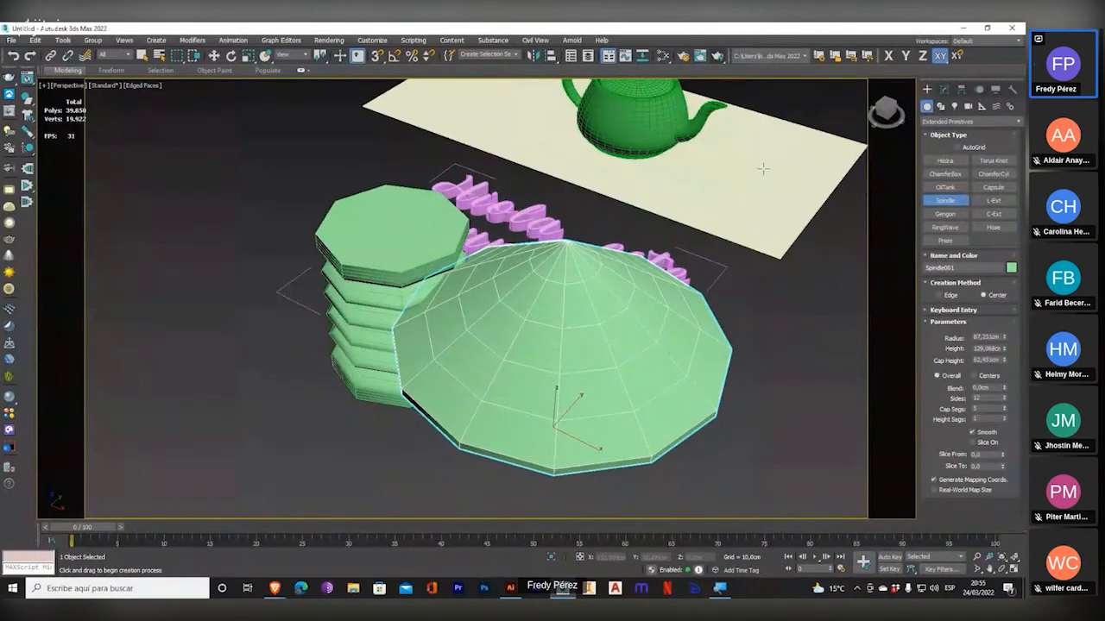
# Draw a ring wave about 74.6 cm in radius beside the hose, then delete it.
pyautogui.click(945, 227)
pyautogui.moveTo(235, 331); pyautogui.dragTo(354, 332)
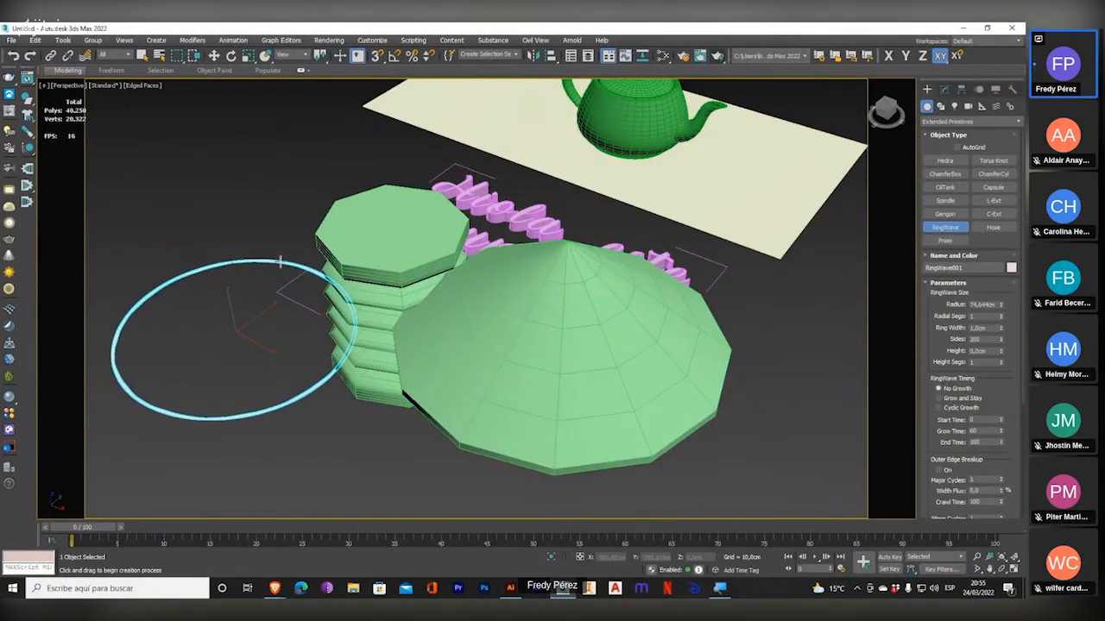
pyautogui.click(293, 293)
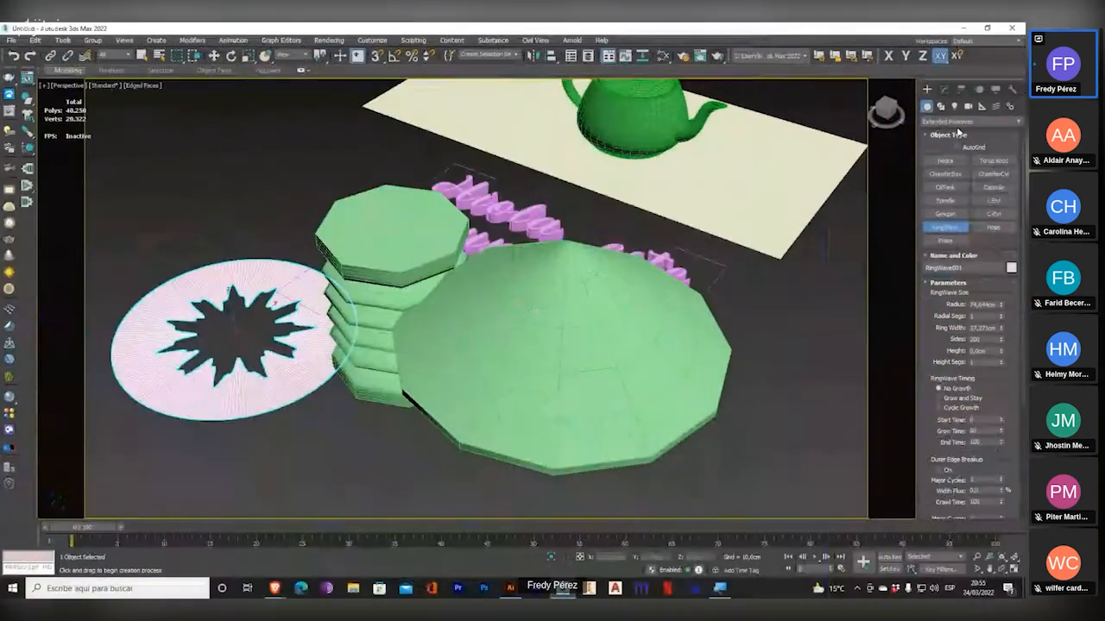
pyautogui.press('Delete')
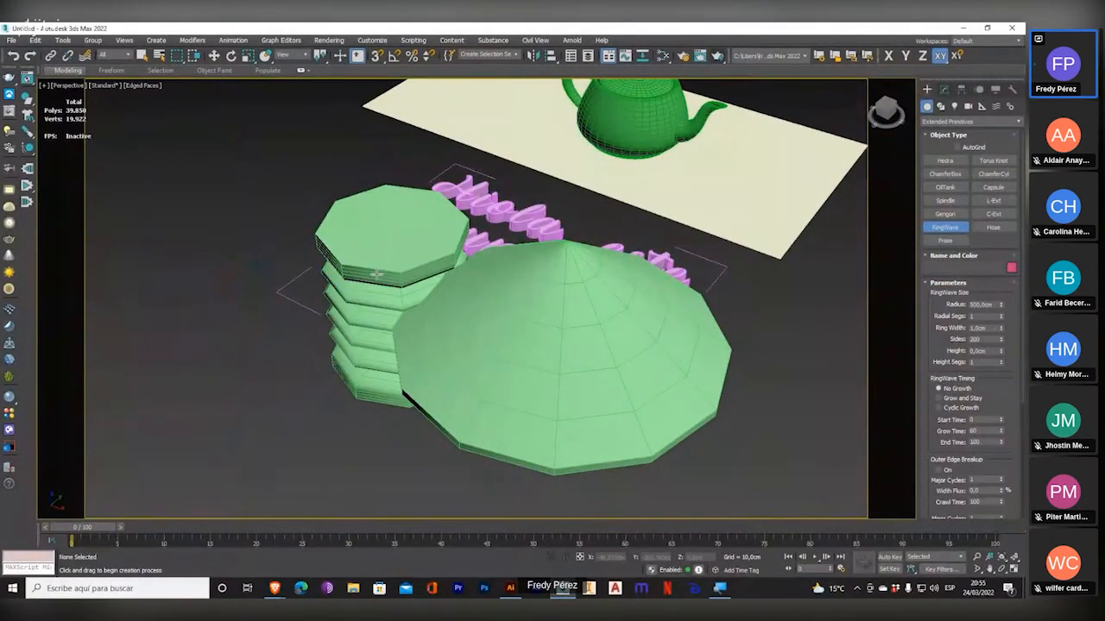
# Select the spindle and open its parameters for modification.
pyautogui.moveTo(475, 257); pyautogui.dragTo(431, 259, button='middle')
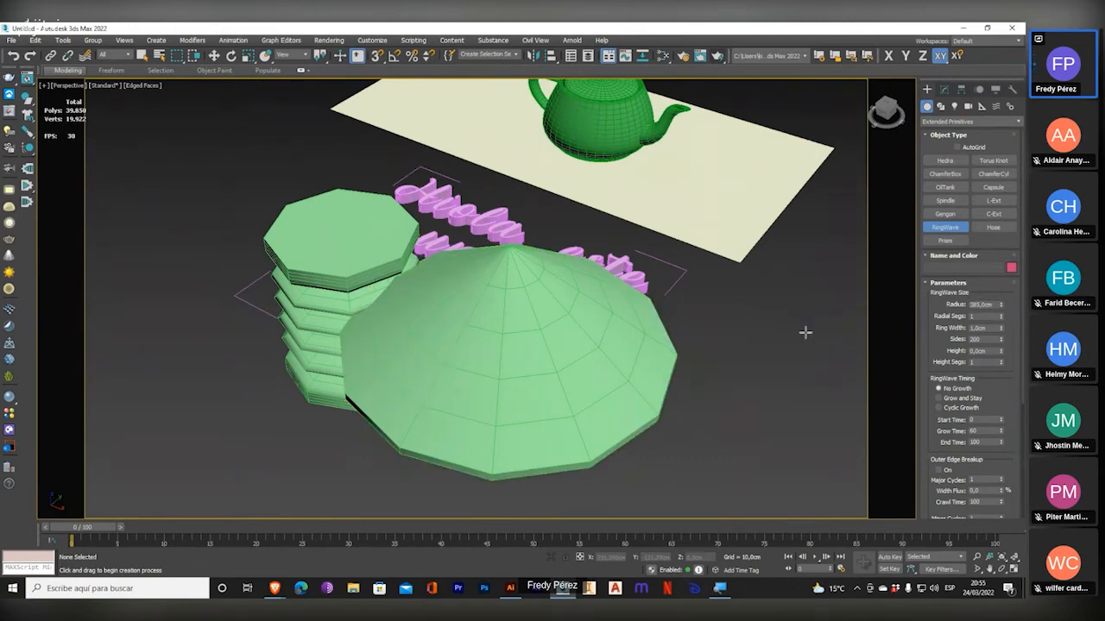
pyautogui.click(943, 89)
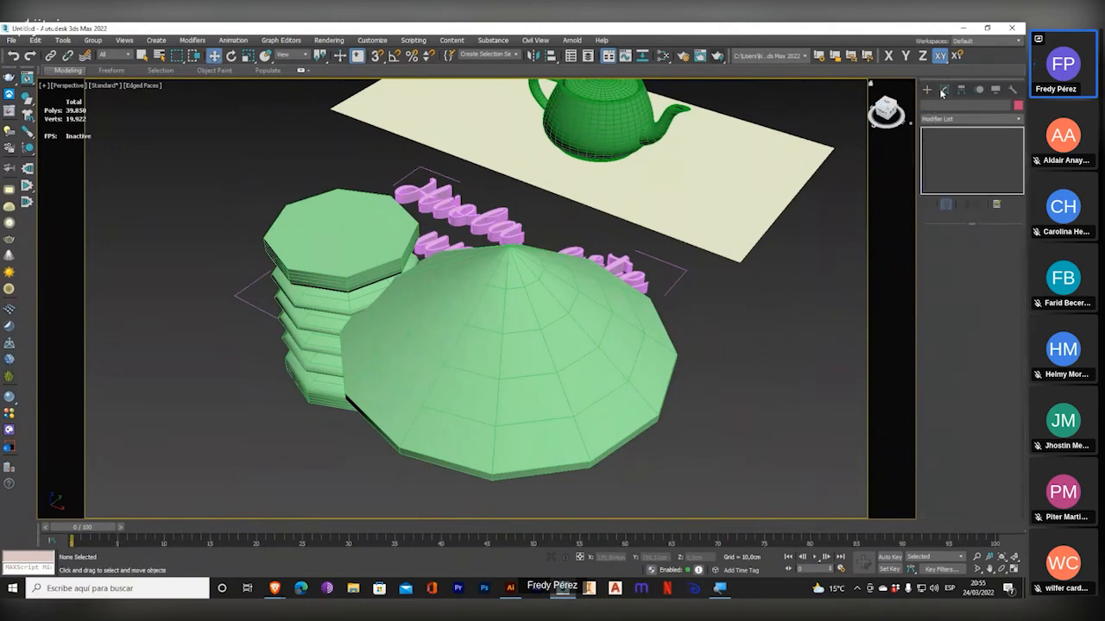
pyautogui.rightClick(538, 388)
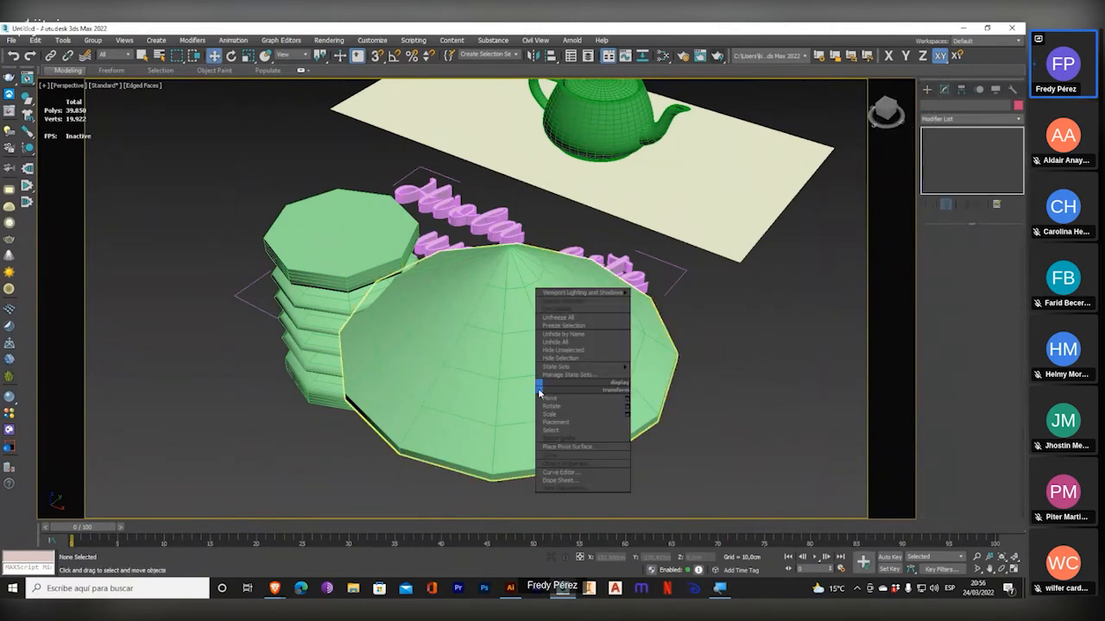
pyautogui.click(485, 379)
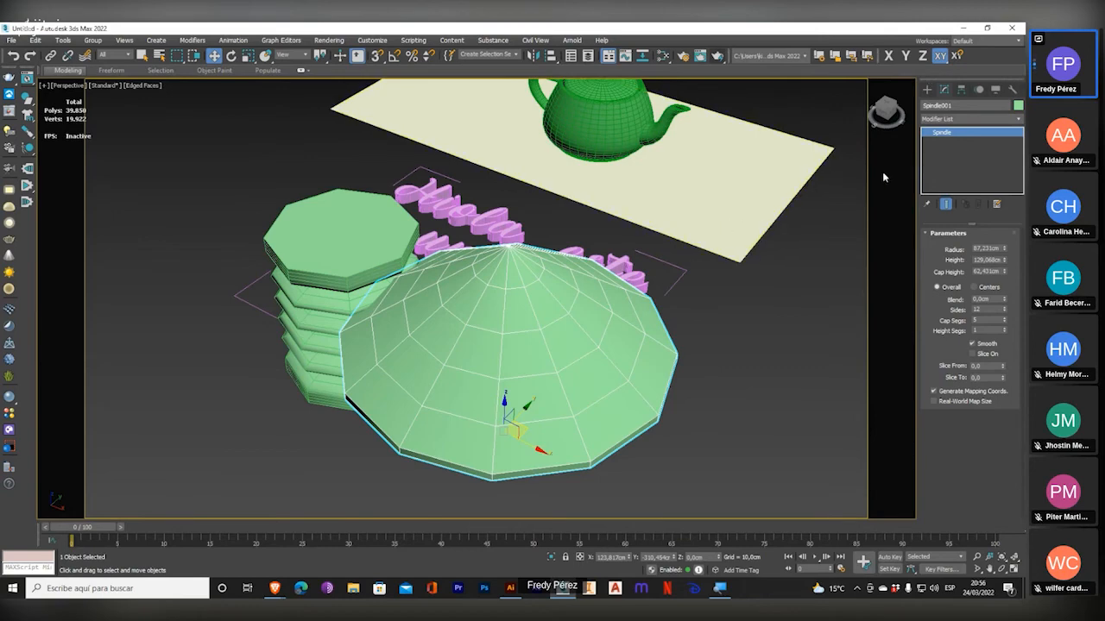
pyautogui.click(926, 89)
pyautogui.click(944, 90)
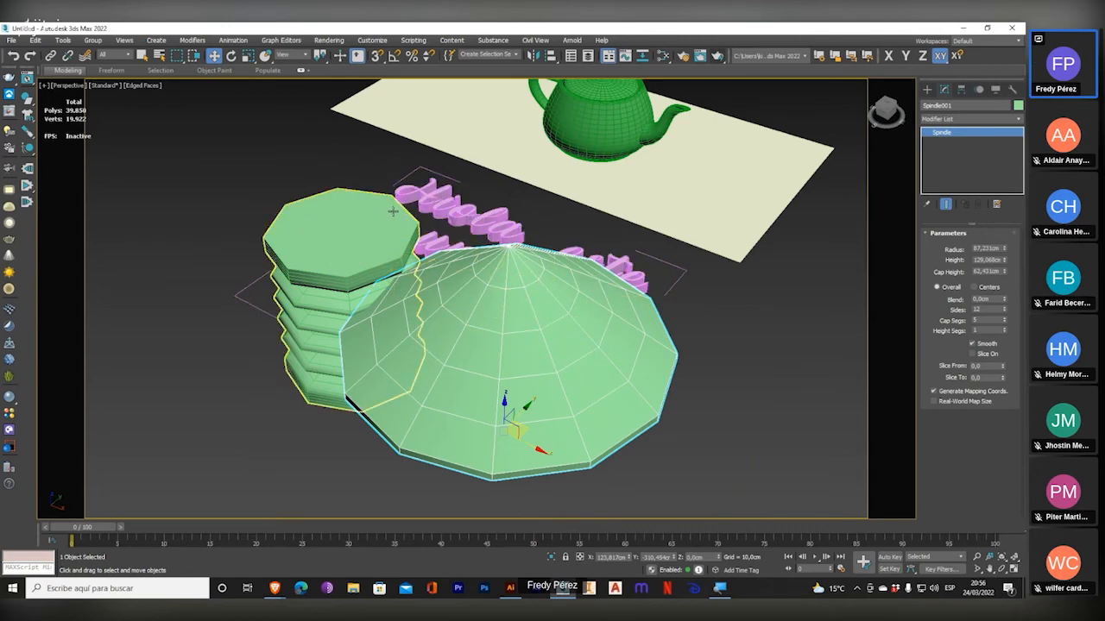
# Clear the selection and pick the hose with the Select Object tool.
pyautogui.click(340, 173)
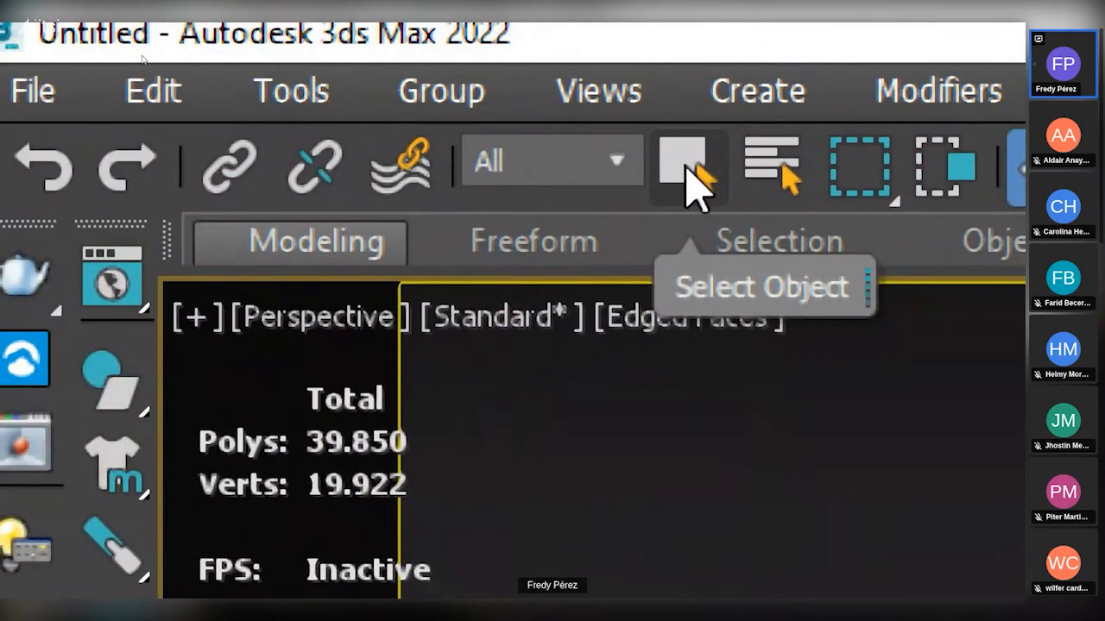
pyautogui.click(686, 168)
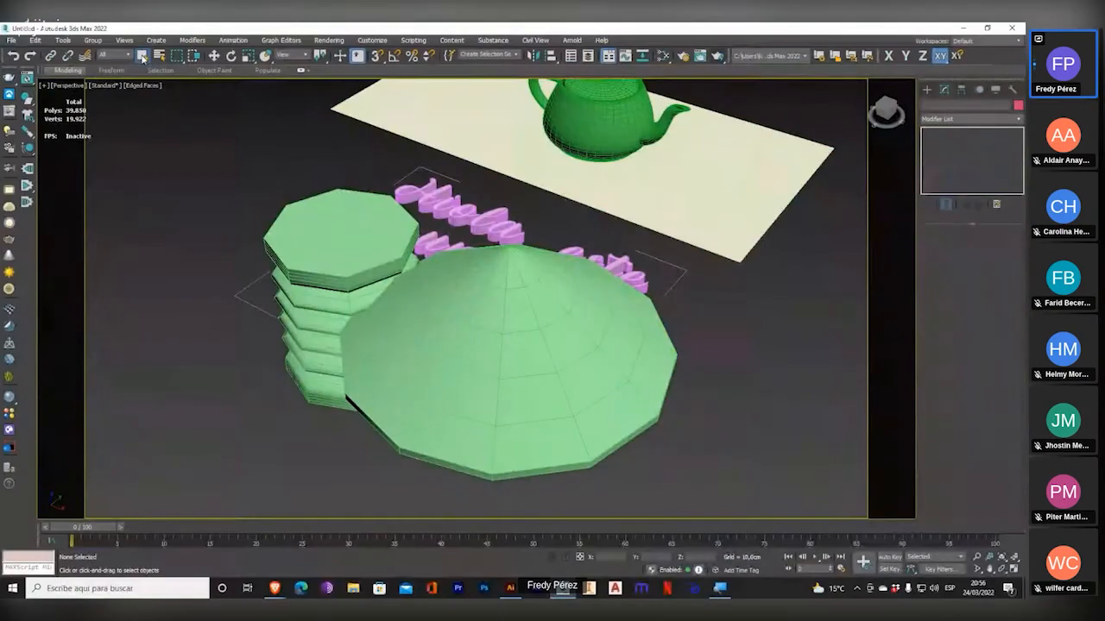
pyautogui.moveTo(322, 231); pyautogui.dragTo(224, 128)
pyautogui.click(319, 139)
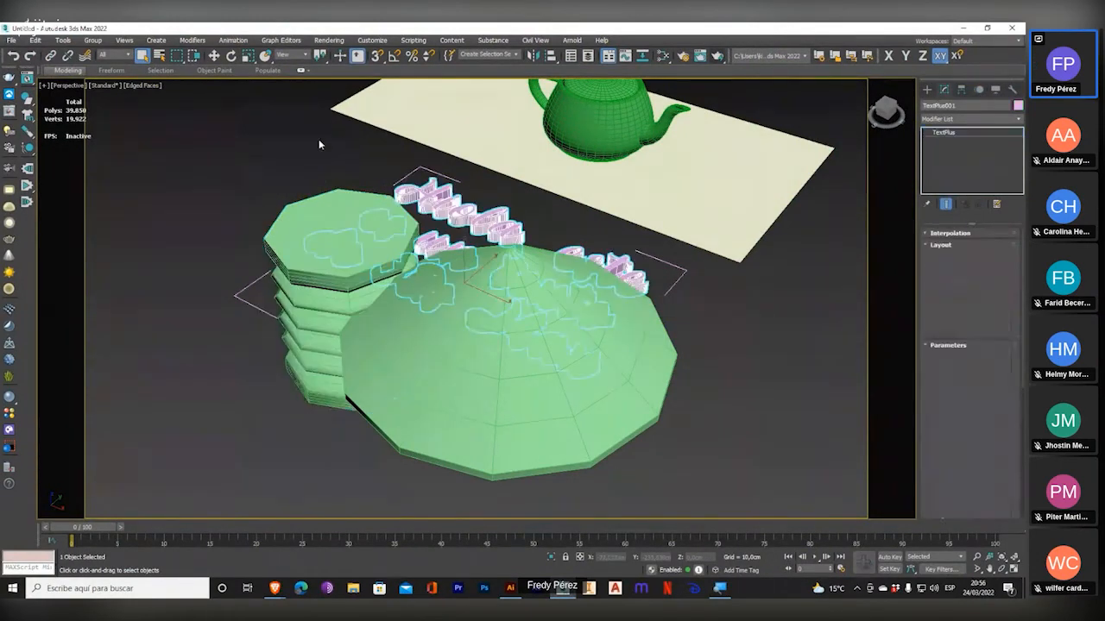
pyautogui.click(331, 203)
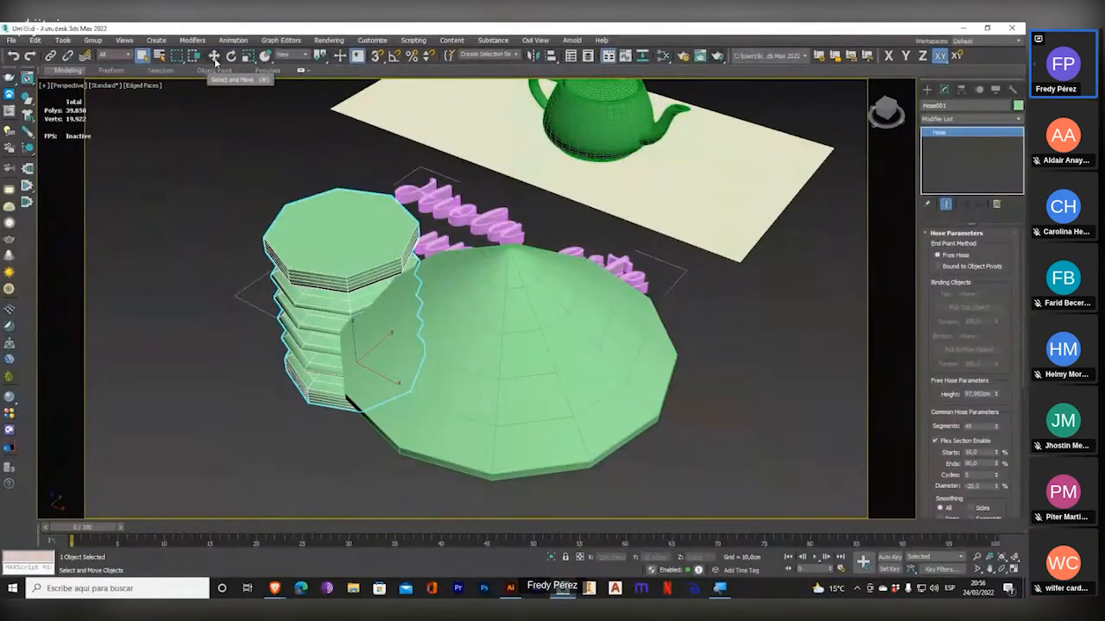
# Move the hose and the spindle apart so neither covers the script text.
pyautogui.click(215, 57)
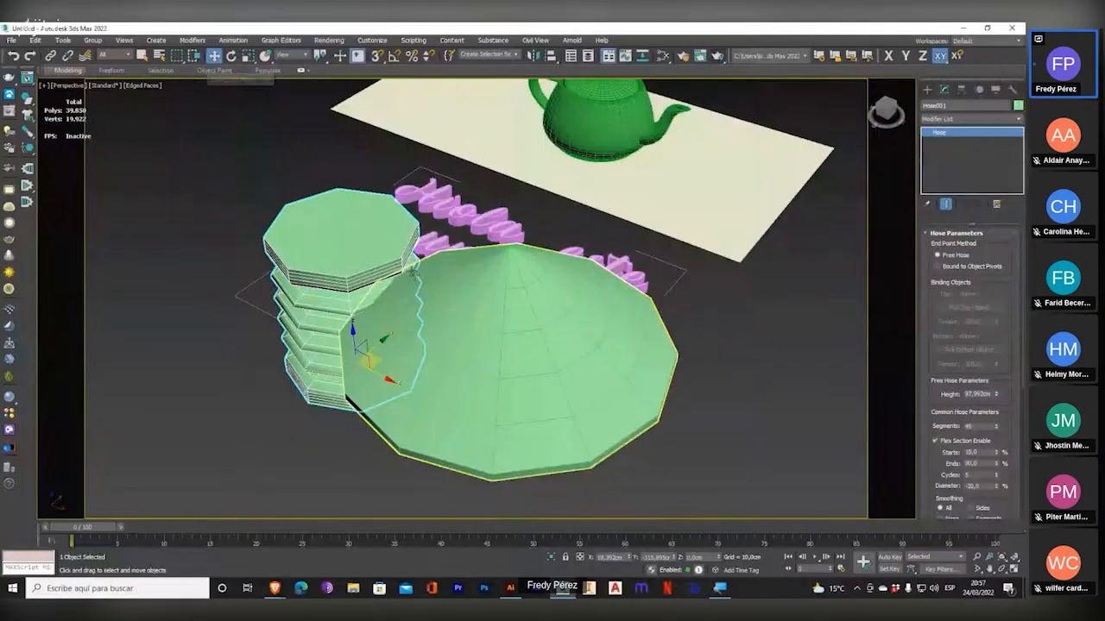
pyautogui.moveTo(265, 275); pyautogui.dragTo(123, 232)
pyautogui.moveTo(527, 387); pyautogui.dragTo(443, 460)
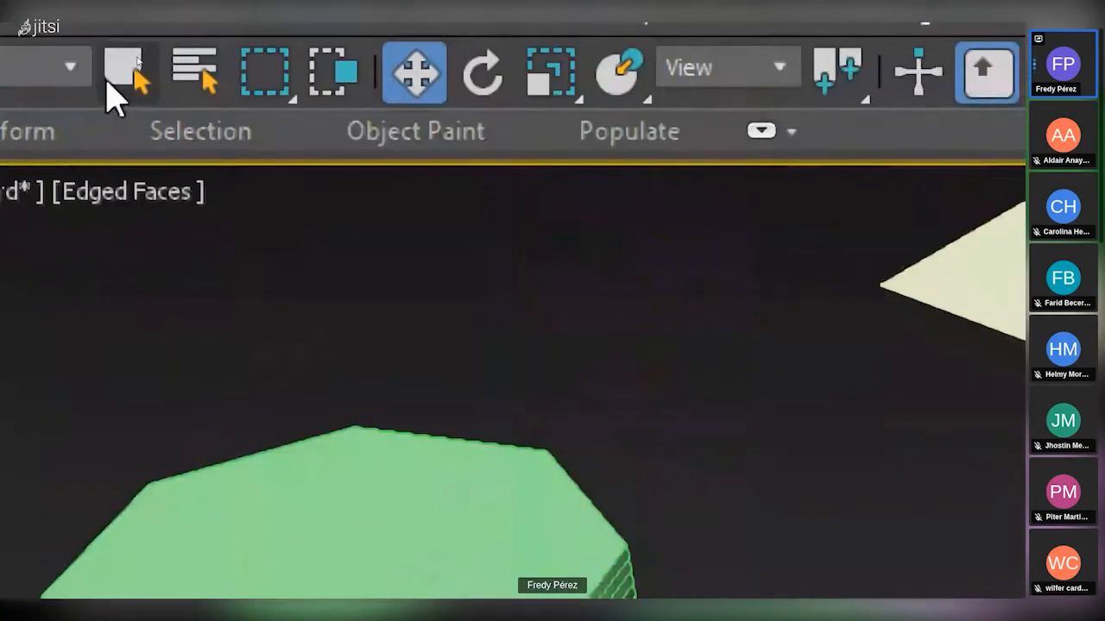
# Return to the Select Object tool, deselect the spindle and show the whole scene in the Top view.
pyautogui.click(121, 73)
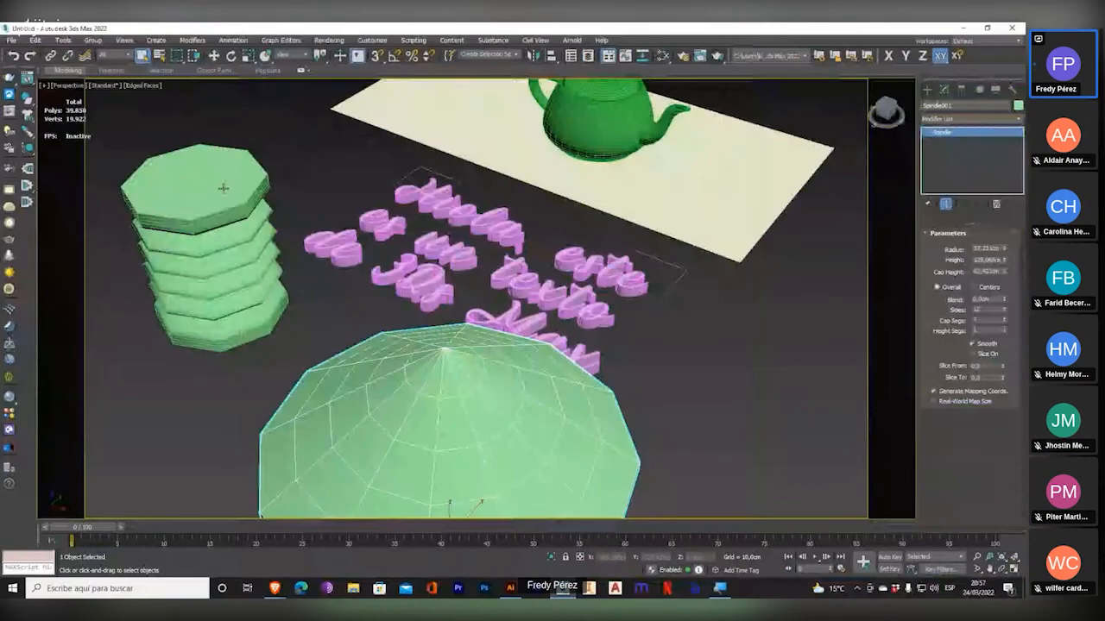
pyautogui.click(309, 174)
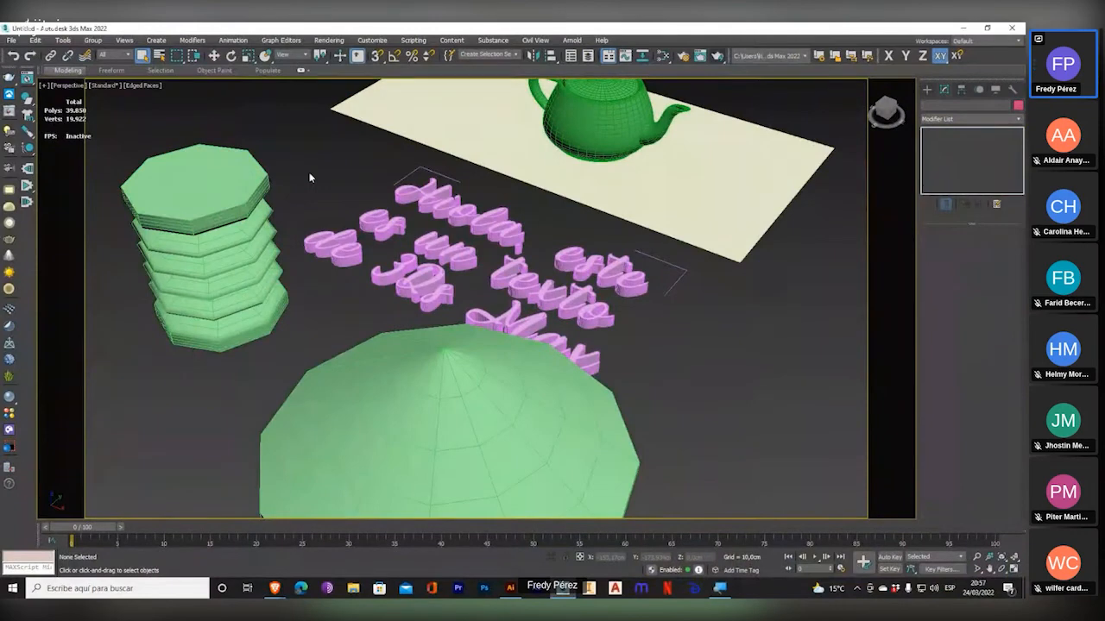
pyautogui.press('t')
pyautogui.scroll(-7, 428, 259)
pyautogui.scroll(3, 433, 267)
pyautogui.moveTo(439, 264); pyautogui.dragTo(437, 314, button='middle')
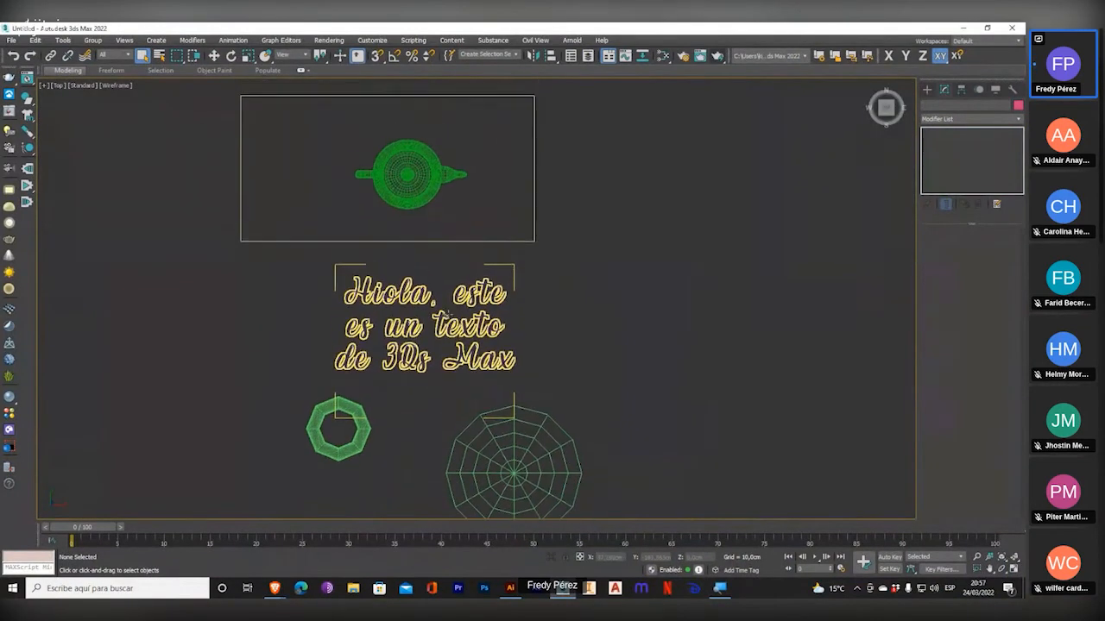
pyautogui.scroll(-1, 448, 314)
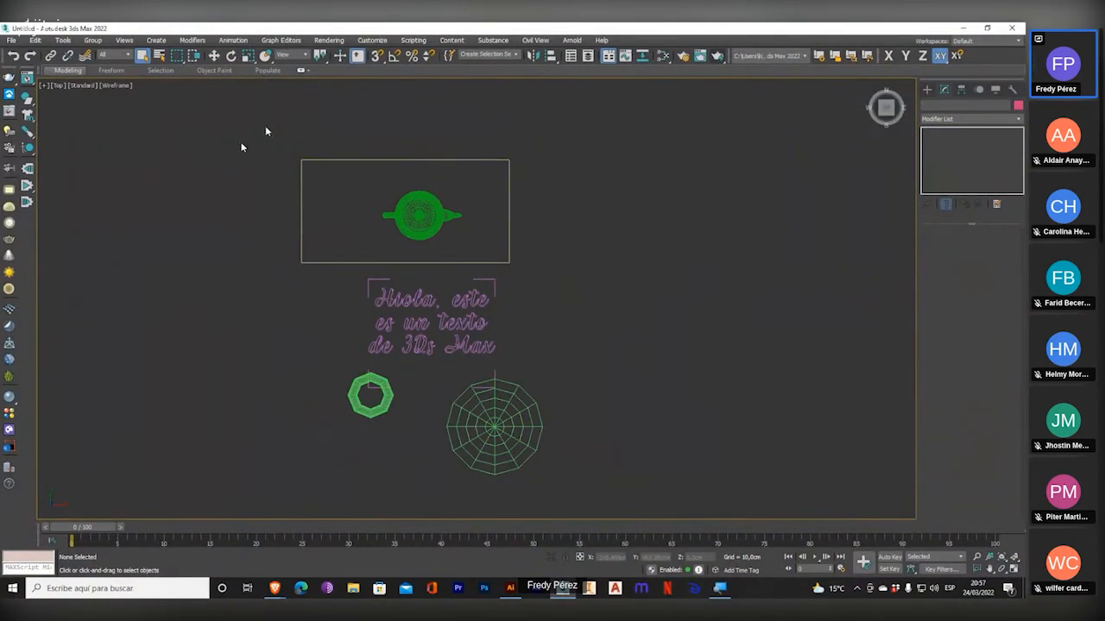
# Enable window selection, region-select the teapot and the text together, and clear the selection.
pyautogui.click(195, 58)
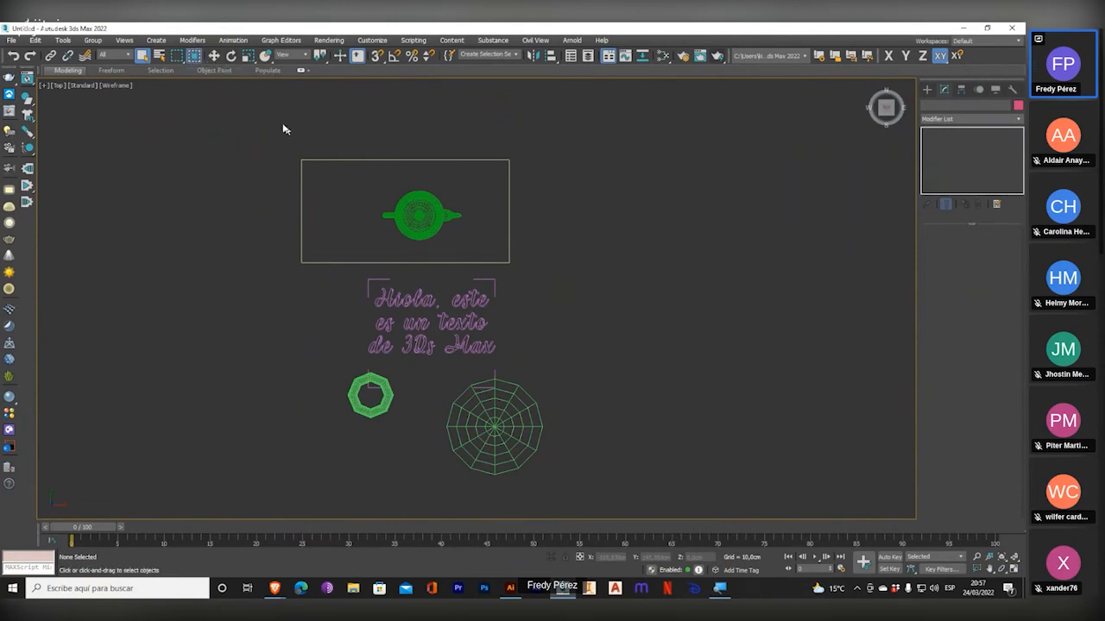
pyautogui.moveTo(271, 126); pyautogui.dragTo(582, 367)
pyautogui.scroll(2, 582, 362)
pyautogui.keyDown('ctrl'); pyautogui.keyDown('alt'); pyautogui.scroll(2, 581, 362); pyautogui.keyUp('alt'); pyautogui.keyUp('ctrl')
pyautogui.keyDown('ctrl'); pyautogui.keyDown('alt'); pyautogui.scroll(-2, 581, 370); pyautogui.keyUp('alt'); pyautogui.keyUp('ctrl')
pyautogui.moveTo(252, 165); pyautogui.dragTo(311, 172, button='middle')
pyautogui.moveTo(465, 211); pyautogui.dragTo(611, 390)
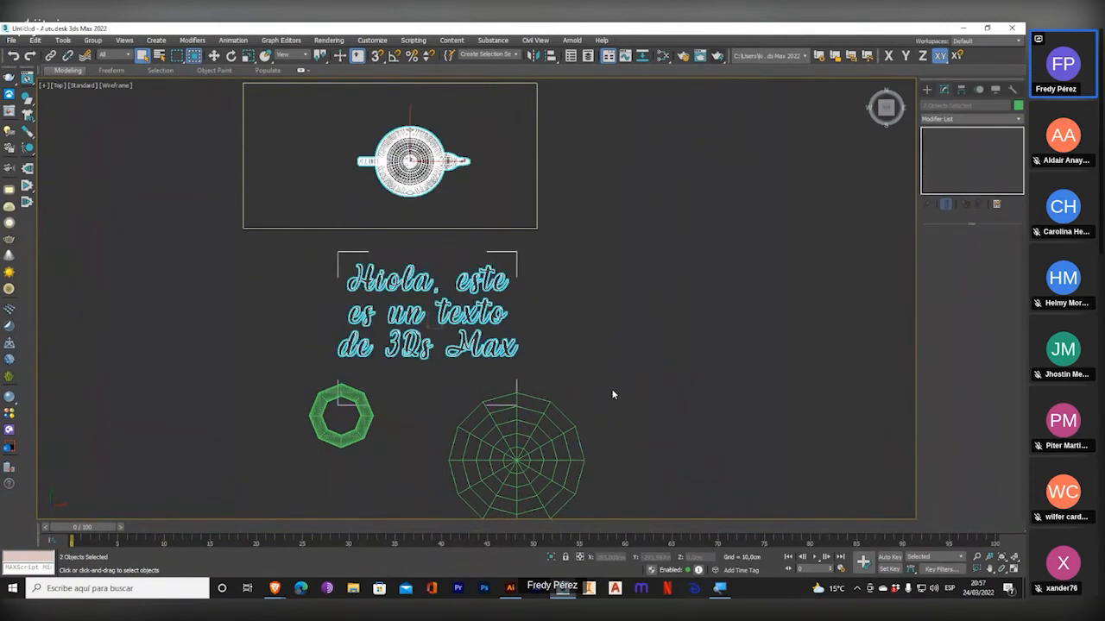
pyautogui.click(576, 206)
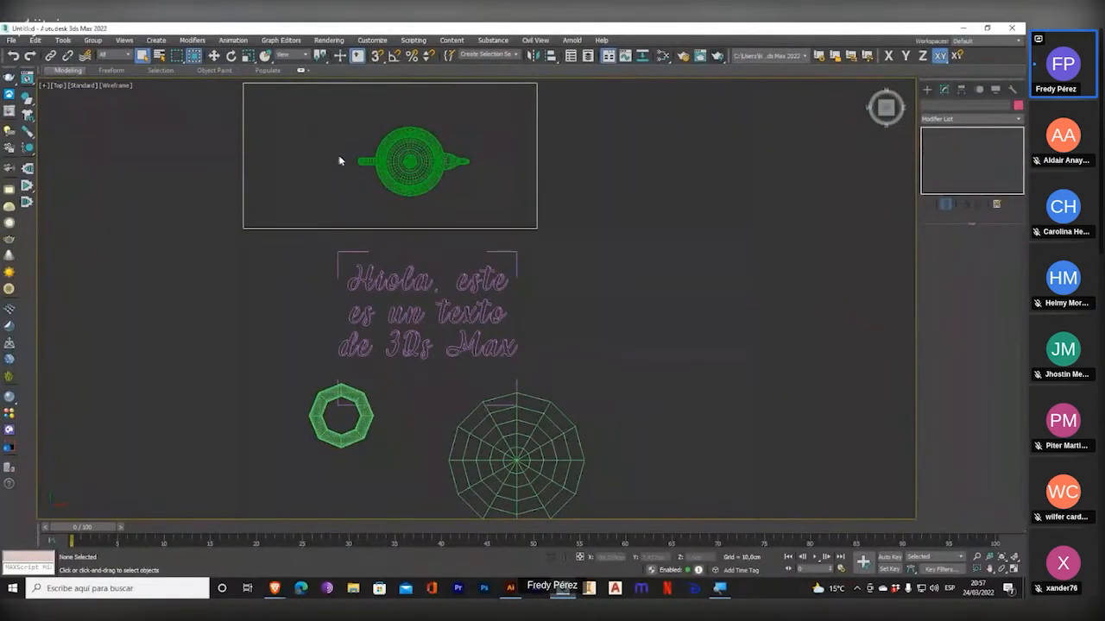
# Window-select the text with a region that only partly covers the plane, hose and spindle, then deselect it.
pyautogui.moveTo(227, 173); pyautogui.dragTo(251, 126, button='middle')
pyautogui.moveTo(241, 165); pyautogui.dragTo(657, 383)
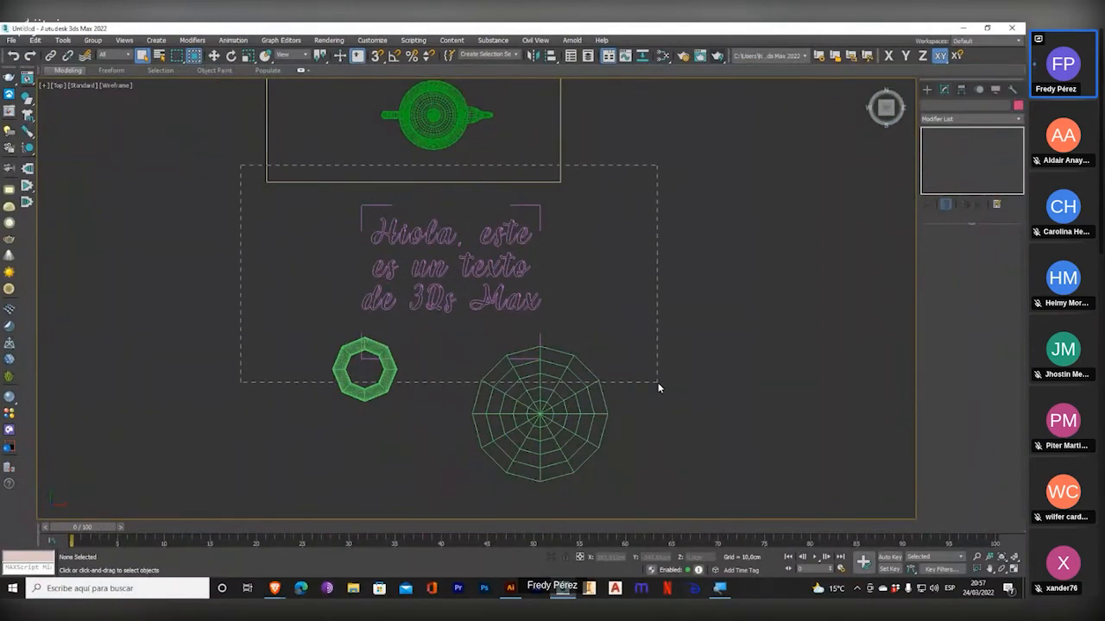
pyautogui.moveTo(658, 382); pyautogui.dragTo(658, 382)
pyautogui.click(598, 317)
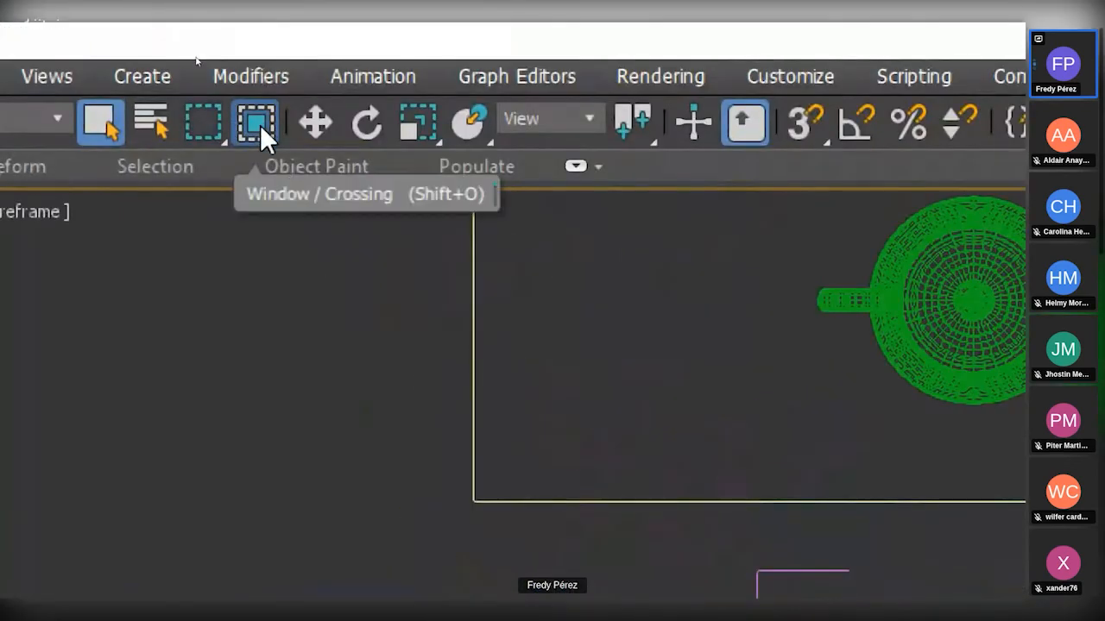
# Switch to crossing selection and region-select the plane, text, hose and spindle by touching them.
pyautogui.click(260, 124)
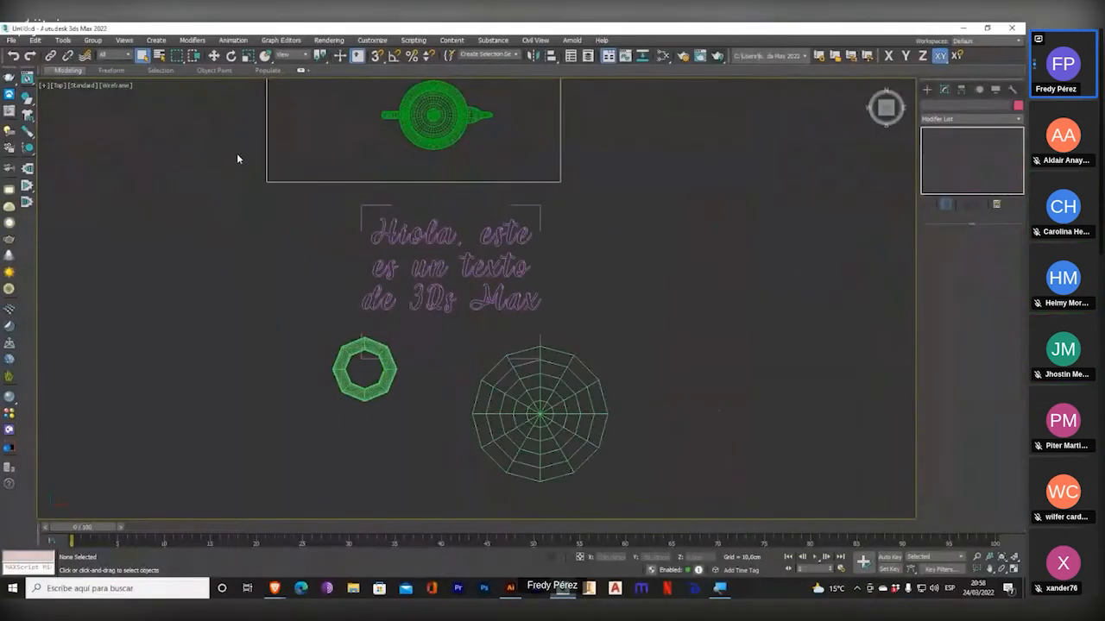
pyautogui.moveTo(236, 156); pyautogui.dragTo(551, 381)
pyautogui.moveTo(550, 381); pyautogui.dragTo(550, 377)
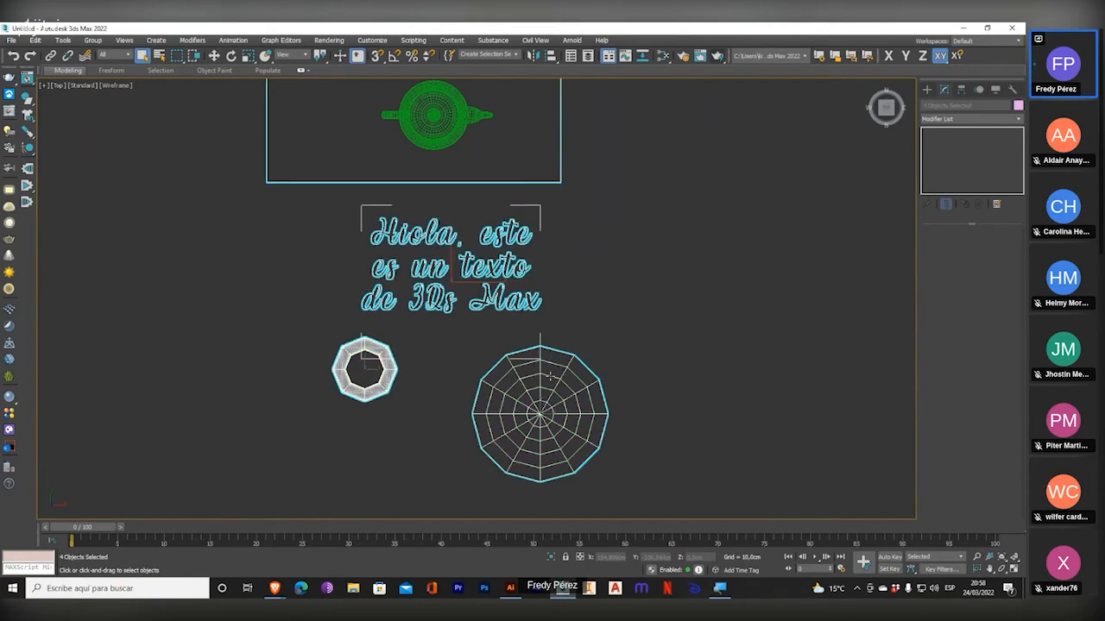
# Clear the current selection, magnify the screen temporarily and crossing-select the spindle with a region that touches it.
pyautogui.moveTo(544, 226)
pyautogui.mouseDown(button='middle')
pyautogui.moveTo(547, 185)
pyautogui.moveTo(518, 216)
pyautogui.moveTo(530, 216)
pyautogui.mouseUp(button='middle')
pyautogui.click(554, 210)
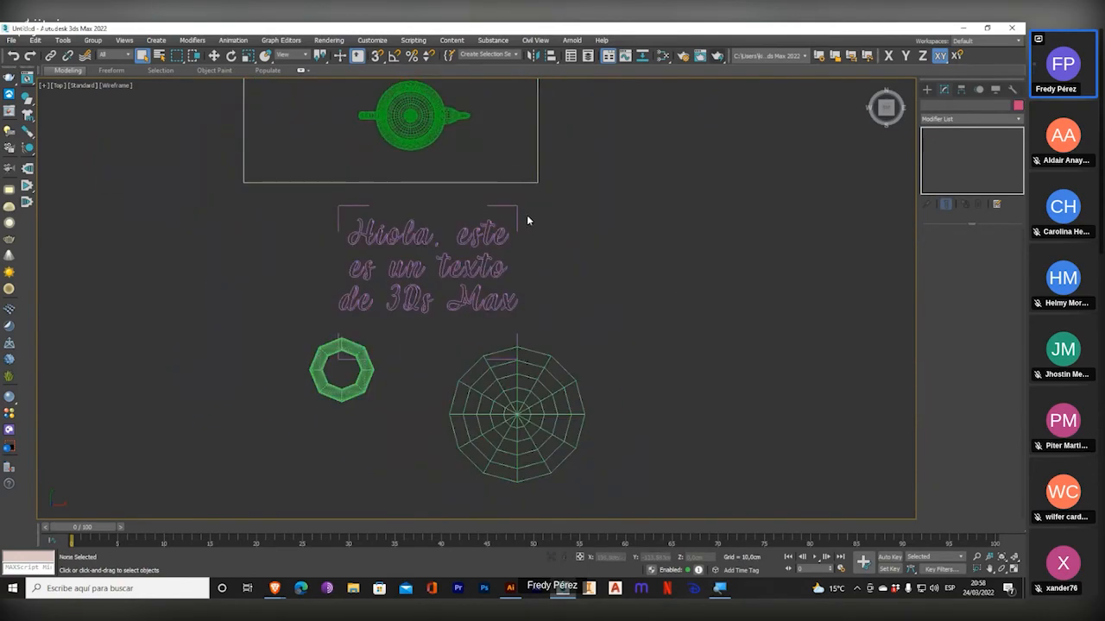
pyautogui.press('super+plus')
pyautogui.press('super+plus')
pyautogui.moveTo(523, 291); pyautogui.dragTo(474, 382)
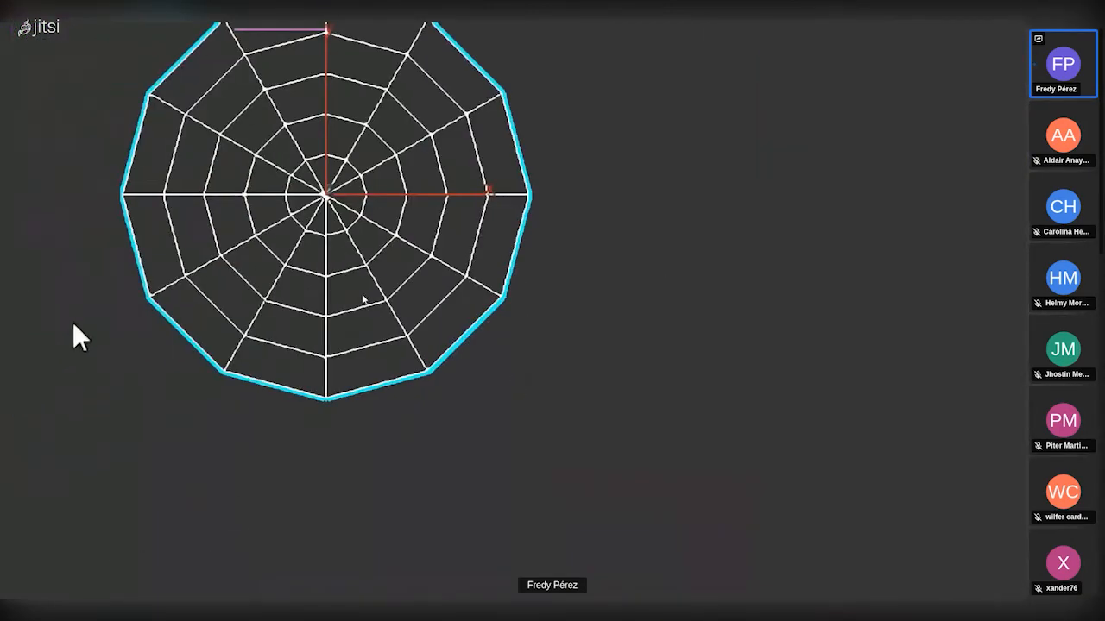
pyautogui.press('super+minus')
pyautogui.press('super+minus')
# Crossing-select the plane, teapot, text, hose and spindle with one large region in the Top view, and clear the selection.
pyautogui.moveTo(451, 281); pyautogui.dragTo(497, 482, button='middle')
pyautogui.scroll(-2, 513, 367)
pyautogui.moveTo(596, 432); pyautogui.dragTo(290, 190)
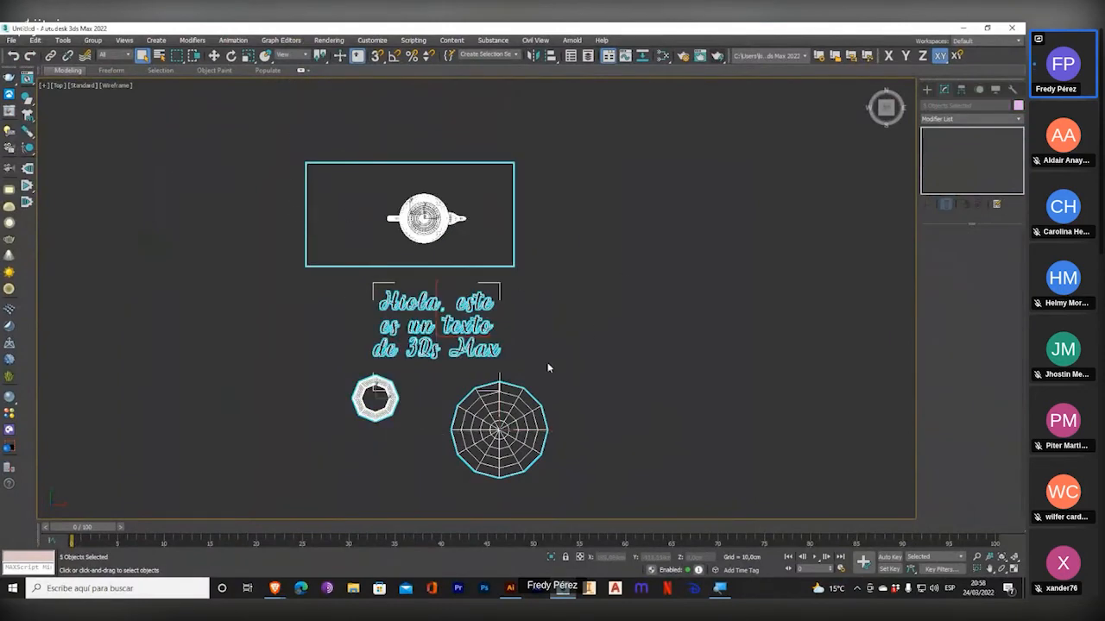
pyautogui.click(563, 337)
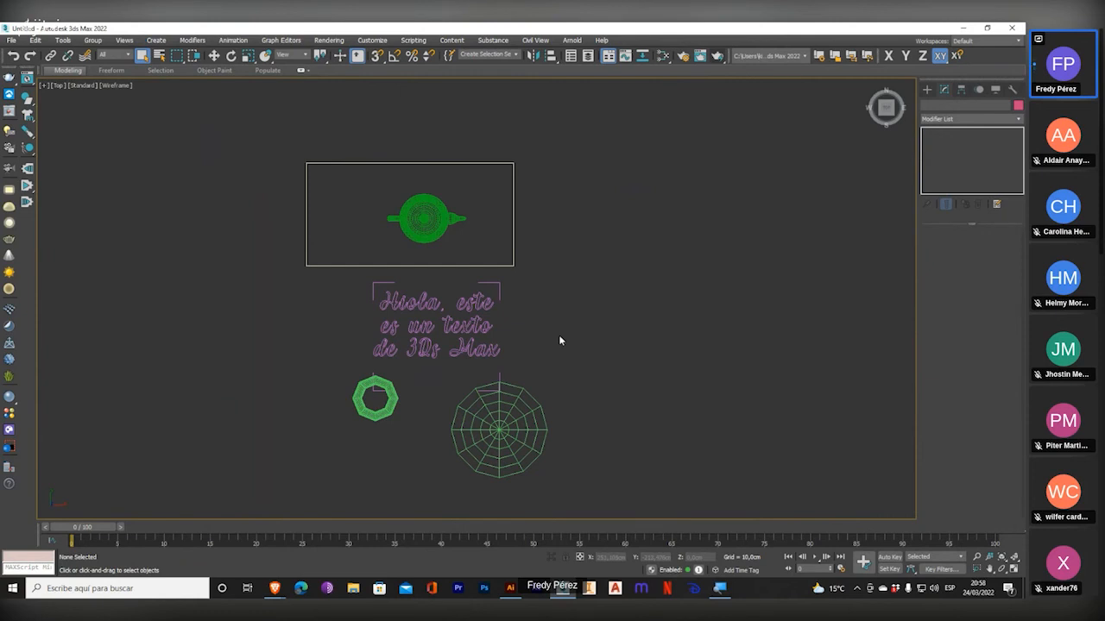
# Select the text, return to the four-viewport layout and orbit the Perspective view closer around the text and hose.
pyautogui.click(440, 355)
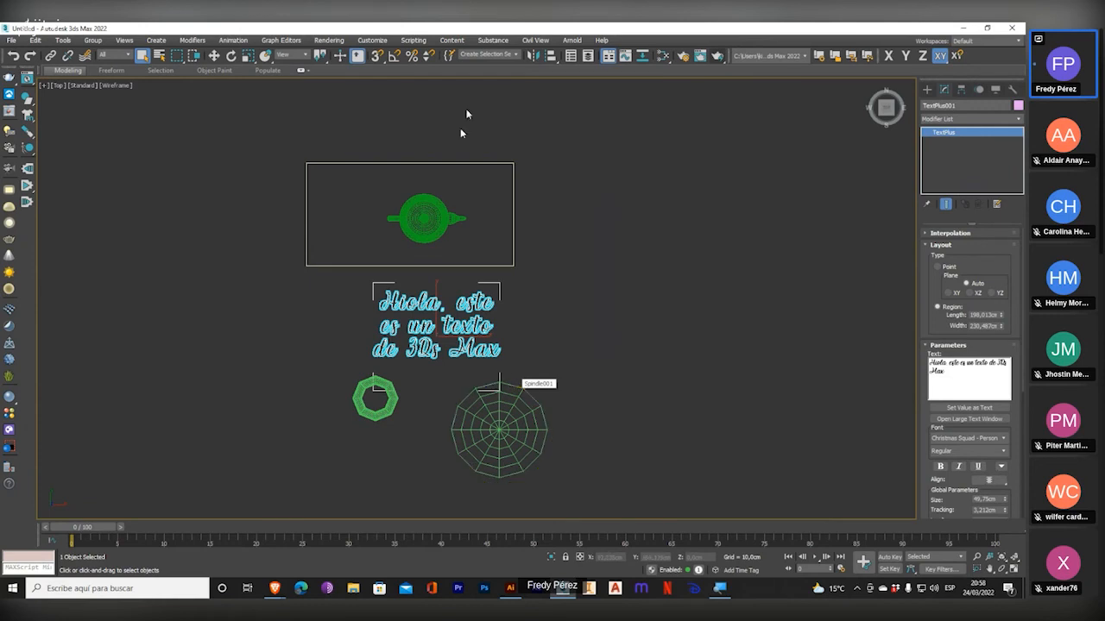
pyautogui.click(1013, 571)
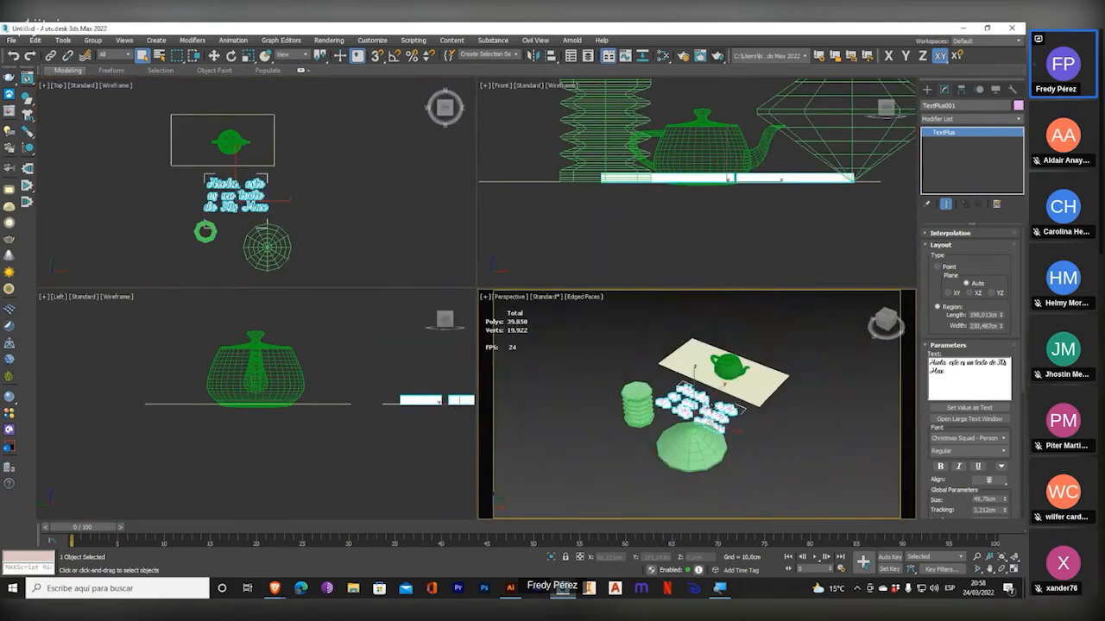
pyautogui.scroll(3, 712, 408)
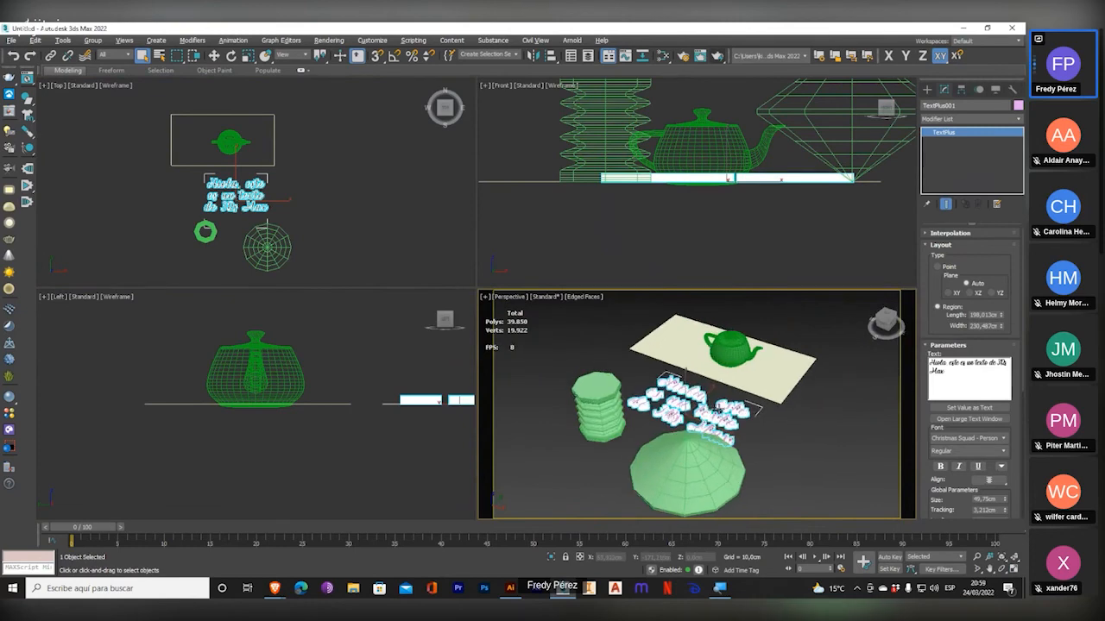
pyautogui.keyDown('alt'); pyautogui.moveTo(716, 406); pyautogui.dragTo(801, 395, button='middle'); pyautogui.keyUp('alt')
pyautogui.scroll(3, 801, 395)
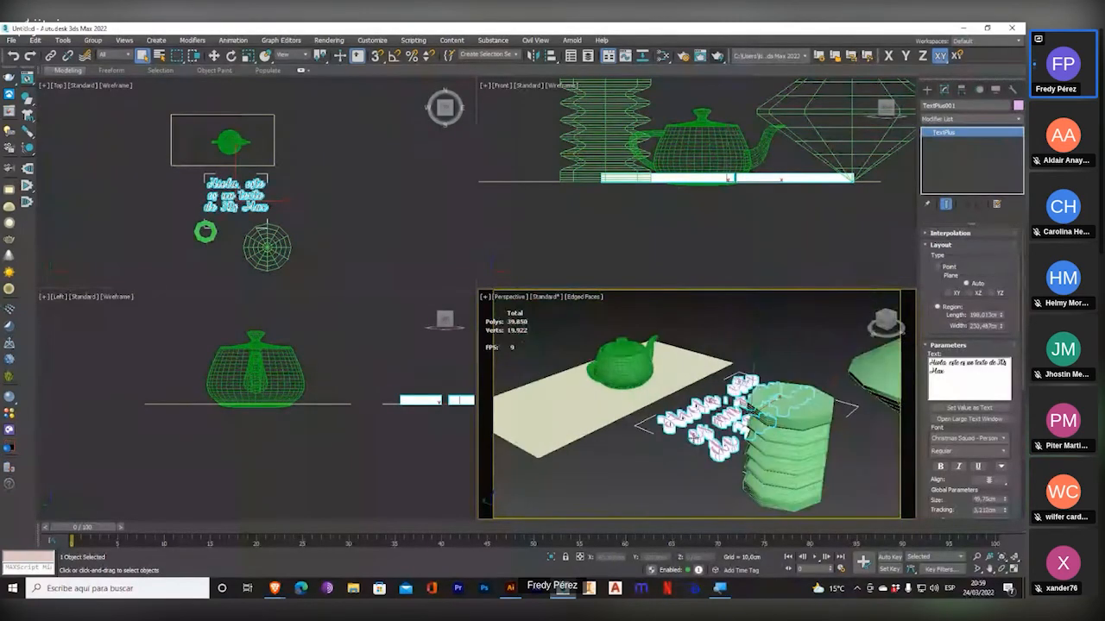
pyautogui.moveTo(715, 422); pyautogui.dragTo(732, 394, button='middle')
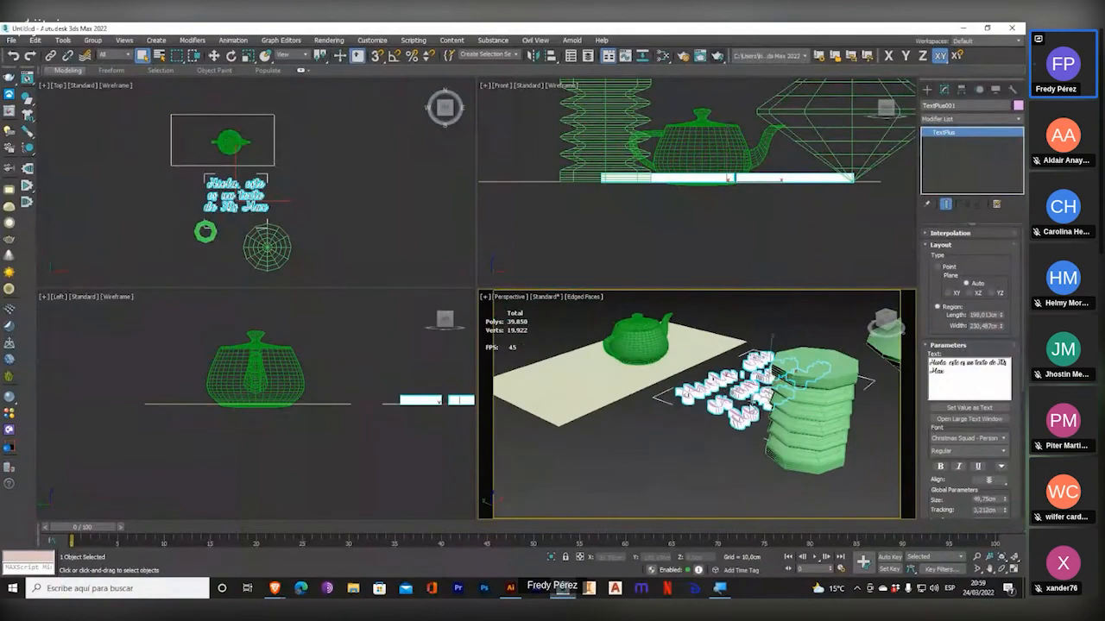
# Switch to the Jitsi Meet call window of the Basico 3 Ds Max class in the browser and maximize it.
pyautogui.click(275, 587)
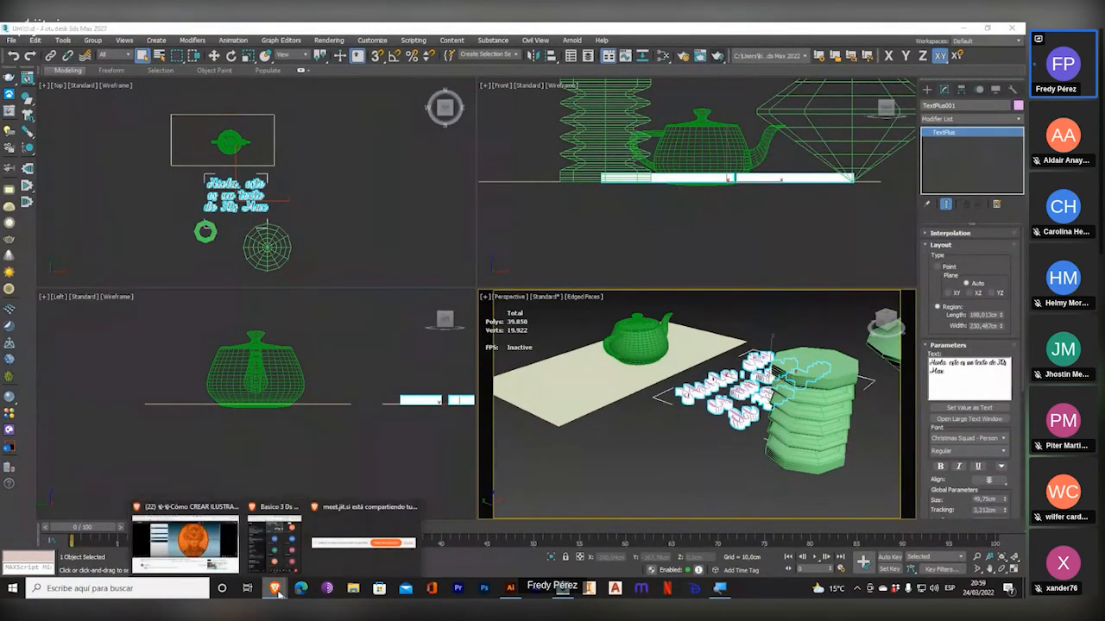
pyautogui.click(254, 549)
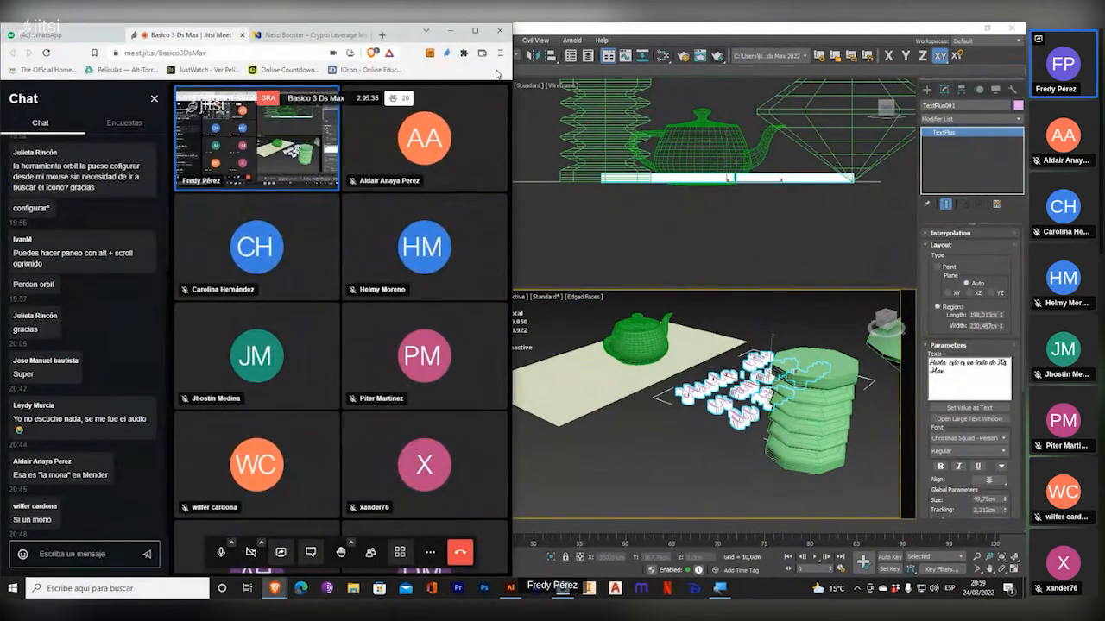
pyautogui.click(473, 31)
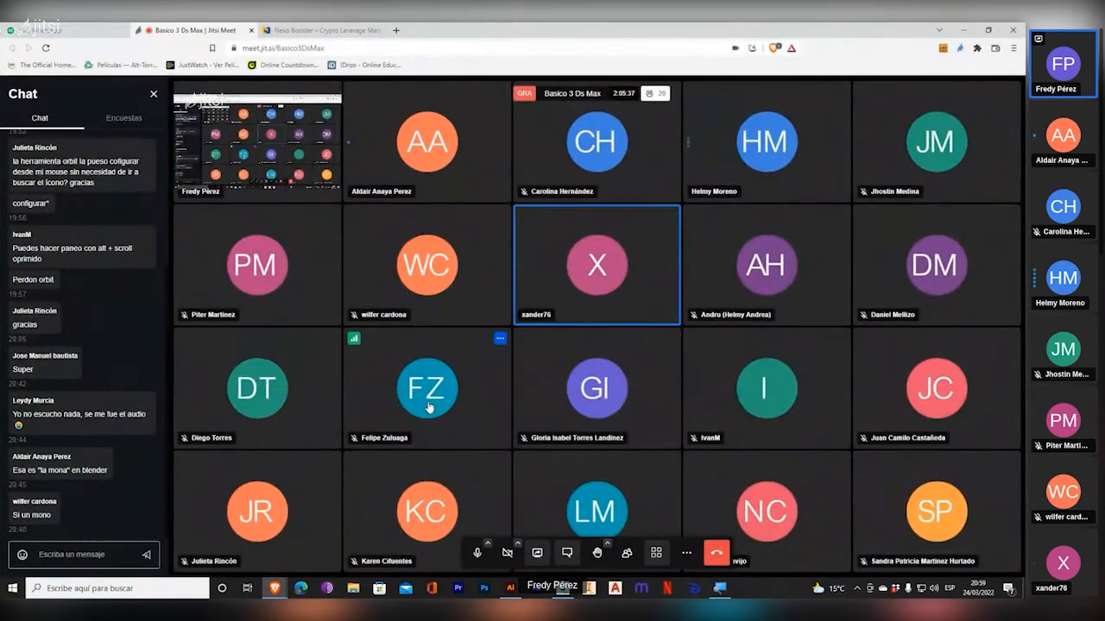
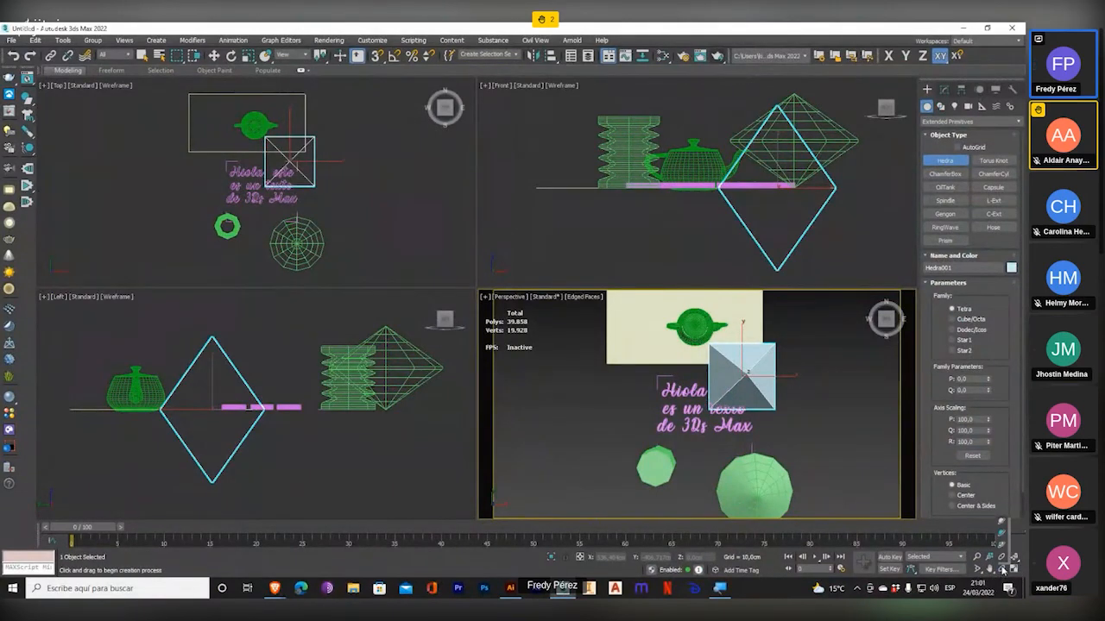
# Orbit the Perspective view to an angled view of the objects and change its field of view strongly.
pyautogui.click(1003, 522)
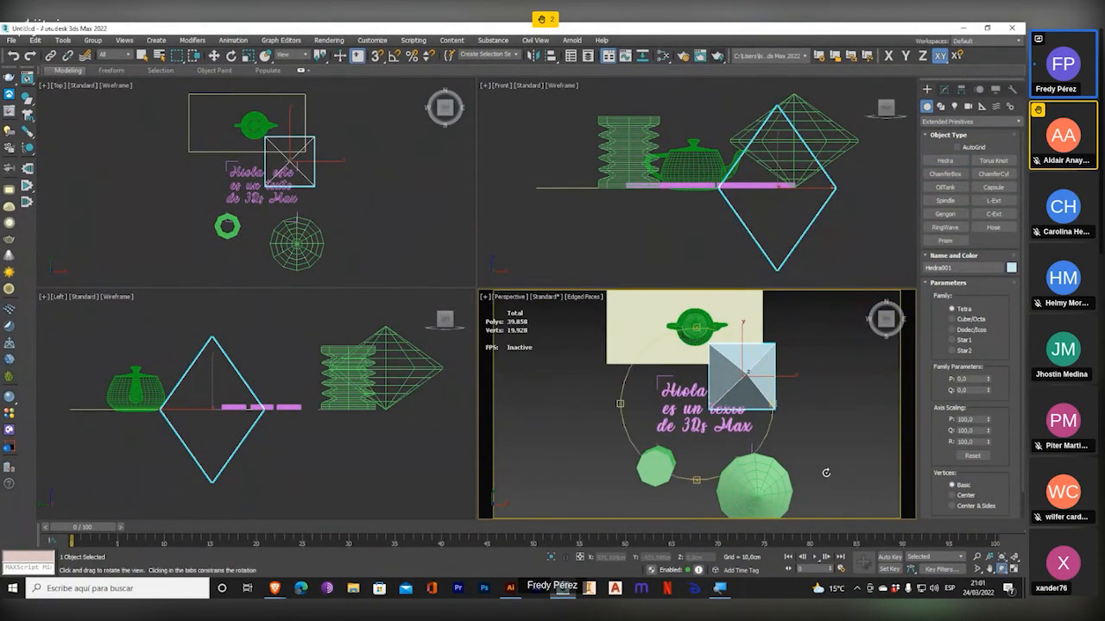
pyautogui.moveTo(712, 410); pyautogui.dragTo(741, 363)
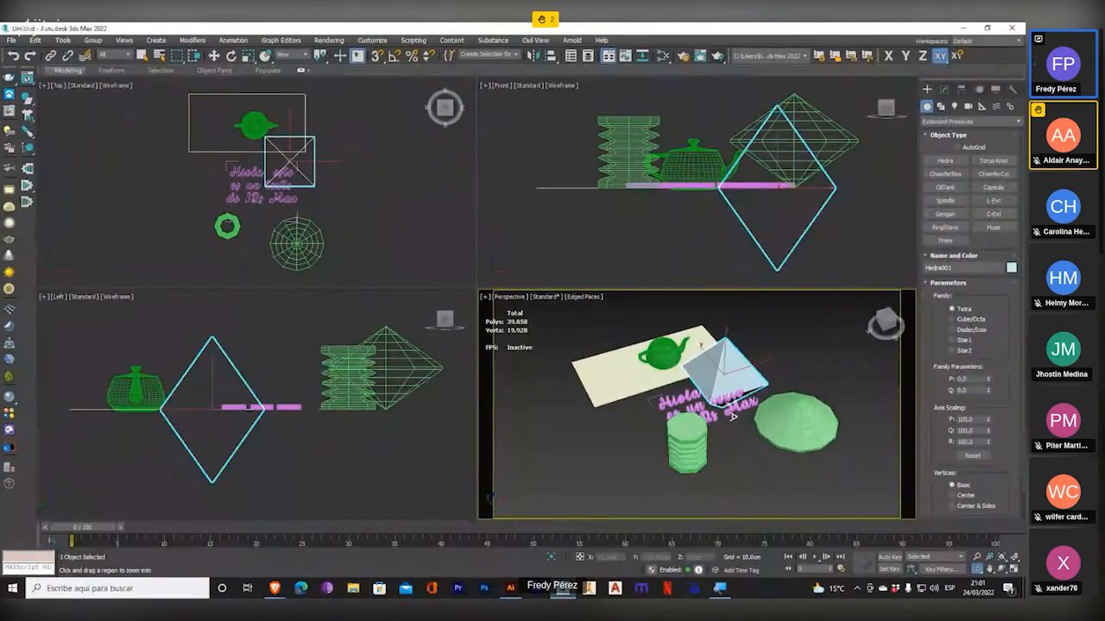
pyautogui.moveTo(738, 350); pyautogui.dragTo(710, 463)
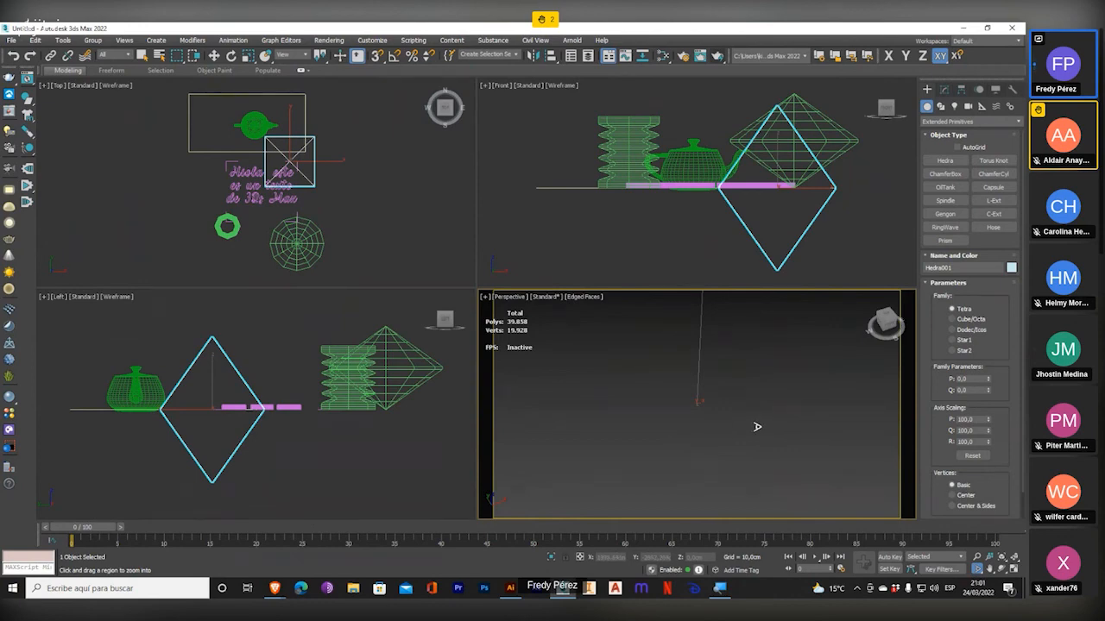
# Bring the objects back into the Perspective viewport by zooming all views to extents and switching it to the Top view.
pyautogui.click(1014, 558)
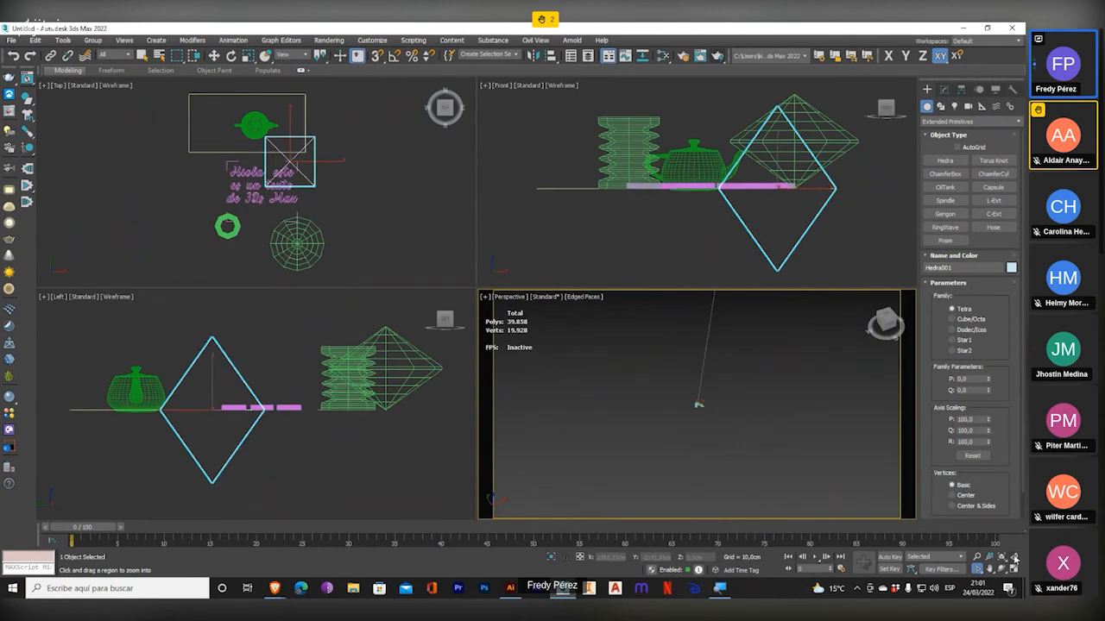
pyautogui.moveTo(723, 424); pyautogui.dragTo(690, 460, button='middle')
pyautogui.press('t')
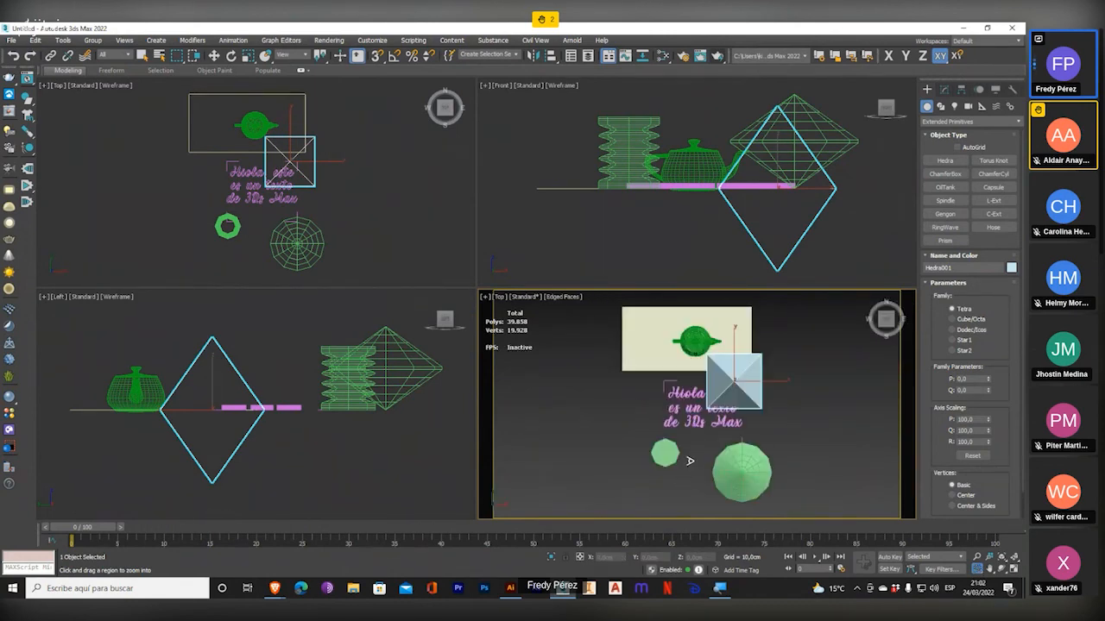
# Return the viewport to Perspective and orbit it to an angled view of the teapot, hedra, text, hose and spindle.
pyautogui.moveTo(769, 453); pyautogui.dragTo(759, 461, button='middle')
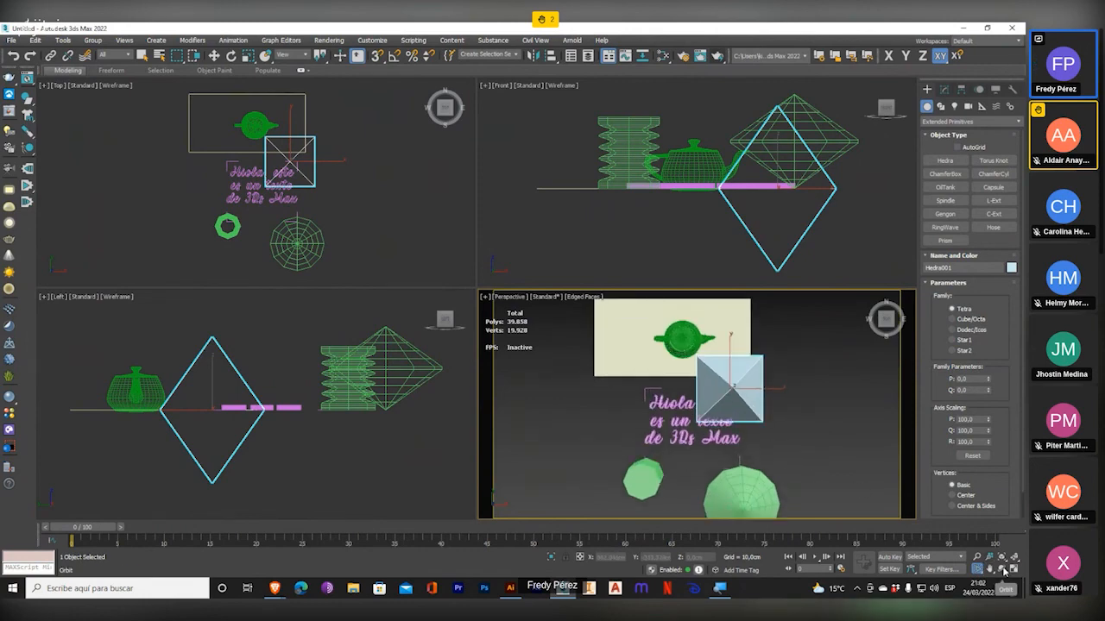
pyautogui.keyDown('alt'); pyautogui.moveTo(758, 462); pyautogui.dragTo(703, 369, button='middle'); pyautogui.keyUp('alt')
pyautogui.moveTo(703, 370)
pyautogui.mouseDown()
pyautogui.moveTo(740, 348)
pyautogui.moveTo(665, 373)
pyautogui.moveTo(714, 339)
pyautogui.moveTo(705, 353)
pyautogui.mouseUp()
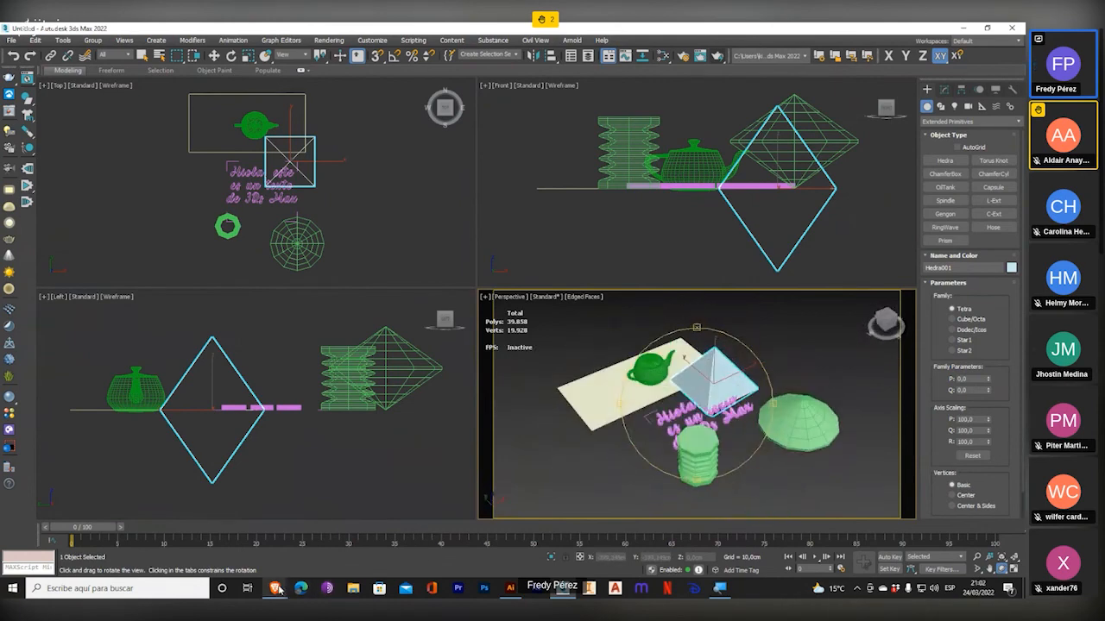
# Switch to the Jitsi Meet call window to attend to the participants and return to 3ds Max.
pyautogui.moveTo(274, 587)
pyautogui.click(277, 549)
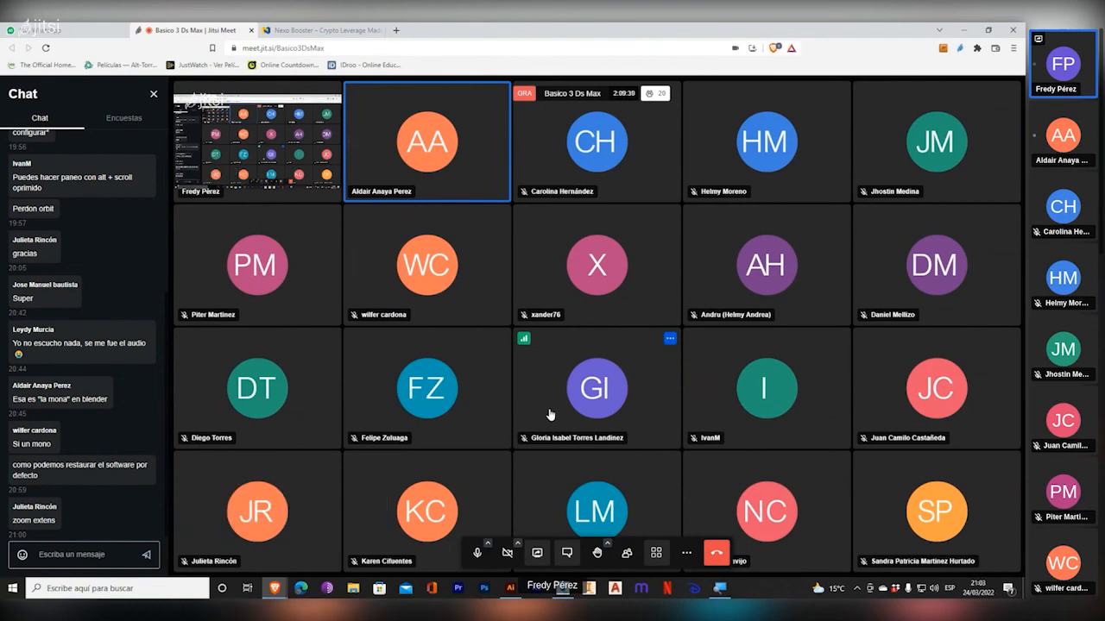
pyautogui.click(564, 590)
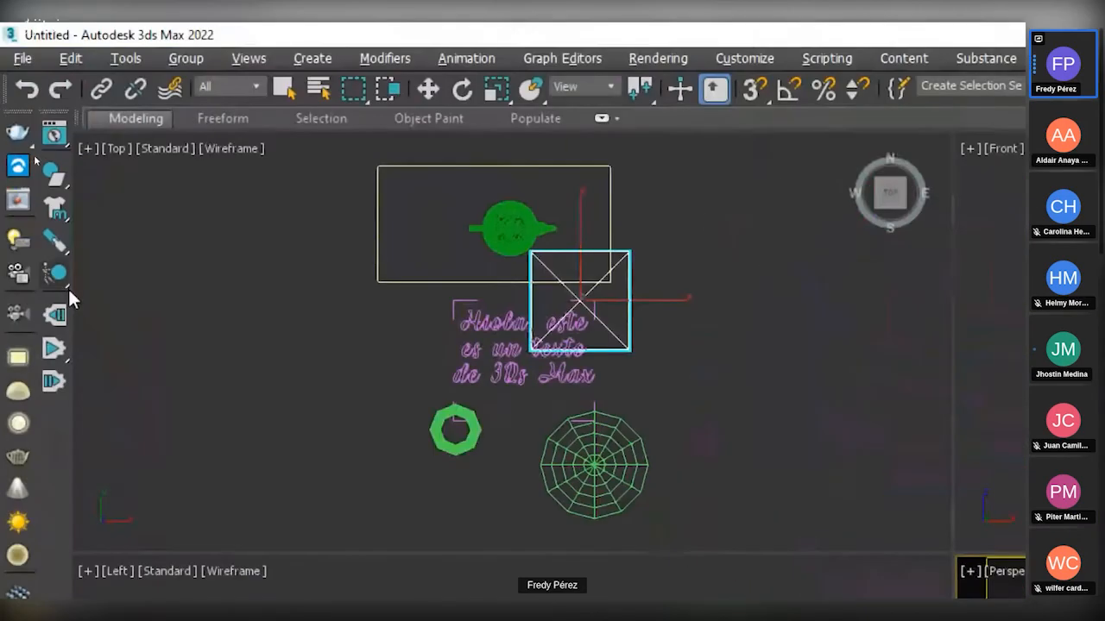
# Float the MassFX and V-Ray toolbars over the Top viewport and dock both back in their original places.
pyautogui.moveTo(49, 110); pyautogui.dragTo(413, 267)
pyautogui.moveTo(16, 110); pyautogui.dragTo(285, 302)
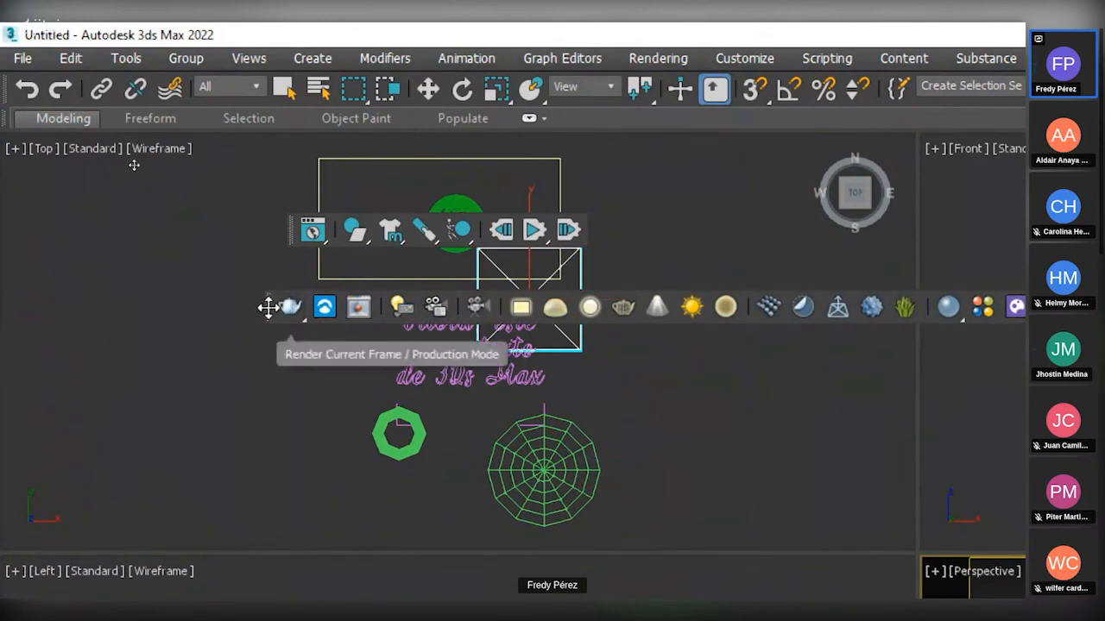
pyautogui.moveTo(276, 304)
pyautogui.mouseDown()
pyautogui.moveTo(214, 303)
pyautogui.moveTo(298, 308)
pyautogui.moveTo(286, 311)
pyautogui.mouseUp()
pyautogui.moveTo(291, 233); pyautogui.dragTo(265, 211)
pyautogui.moveTo(289, 313); pyautogui.dragTo(5, 198)
pyautogui.moveTo(264, 212); pyautogui.dragTo(52, 181)
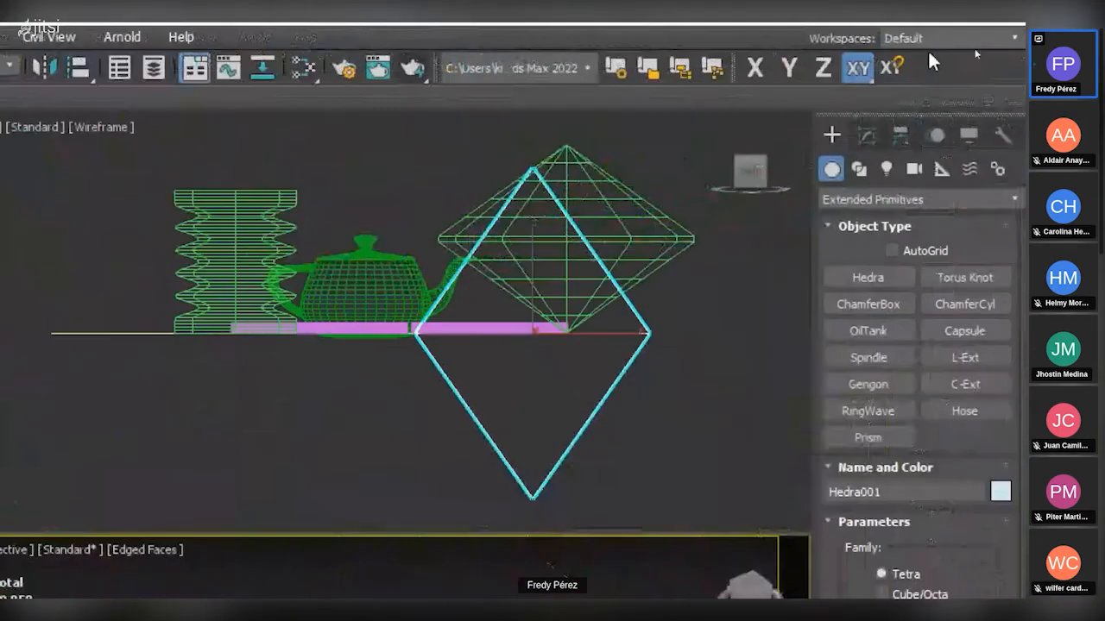
# Review the list of toolbars and interface elements that can be shown, and open the Customize User Interface dialog.
pyautogui.rightClick(984, 55)
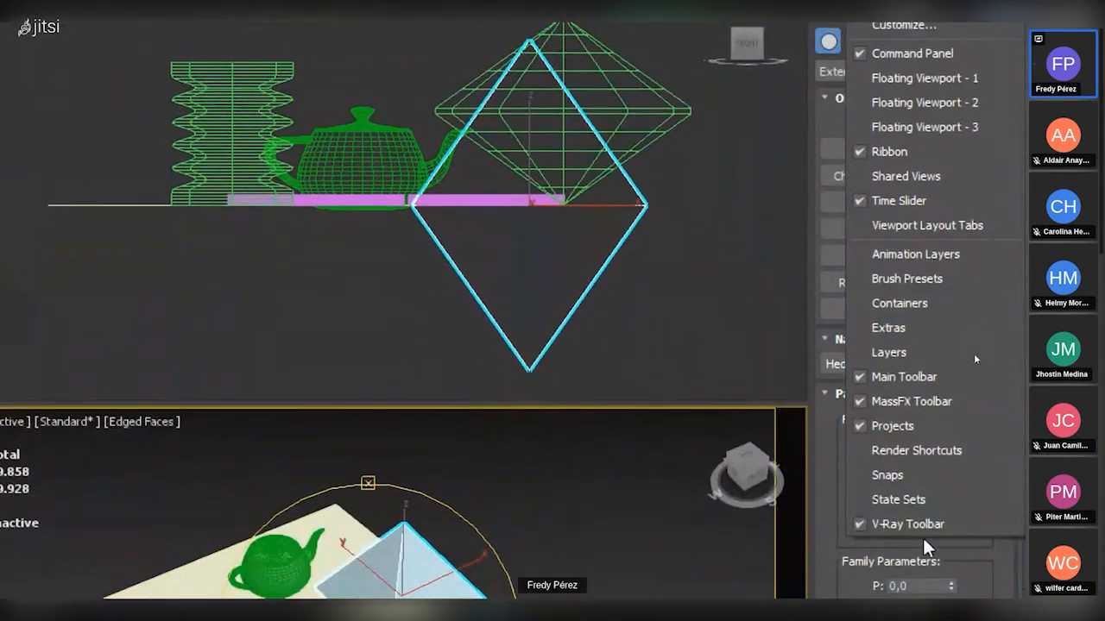
pyautogui.press('Escape')
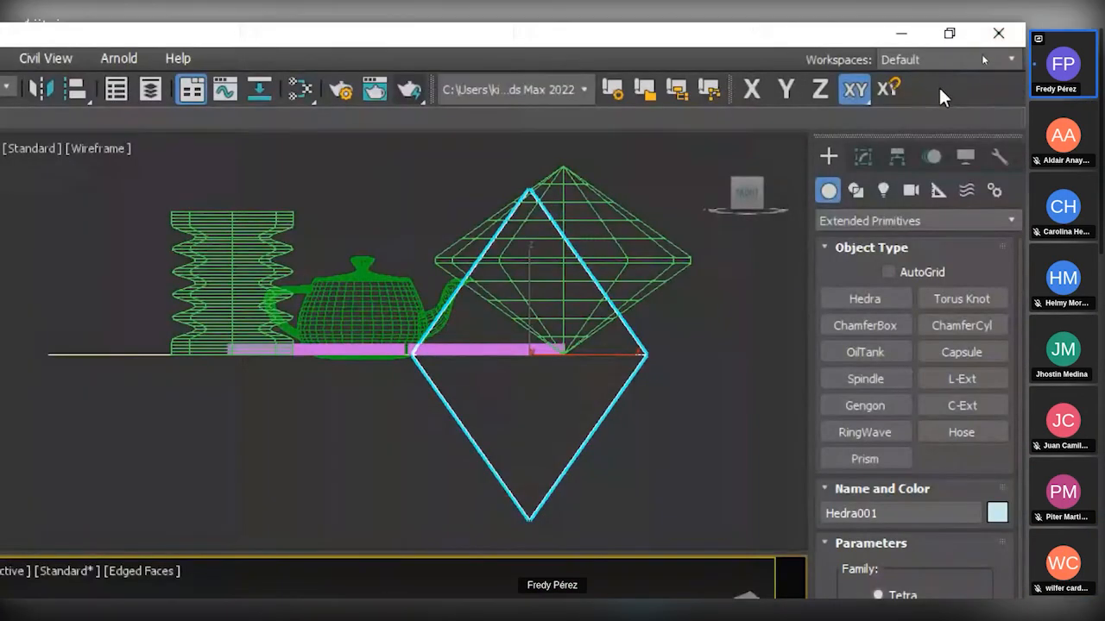
pyautogui.rightClick(939, 88)
pyautogui.click(845, 247)
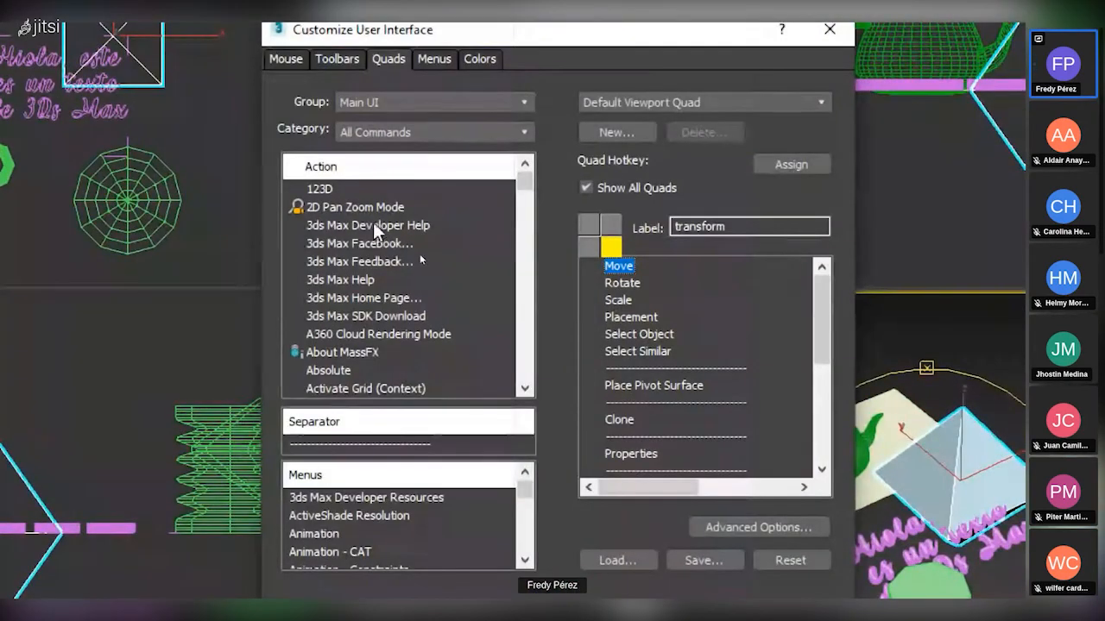
# Examine the Quads action list and the Toolbars settings in the Customize User Interface dialog, and close it.
pyautogui.click(373, 226)
pyautogui.click(367, 245)
pyautogui.click(354, 298)
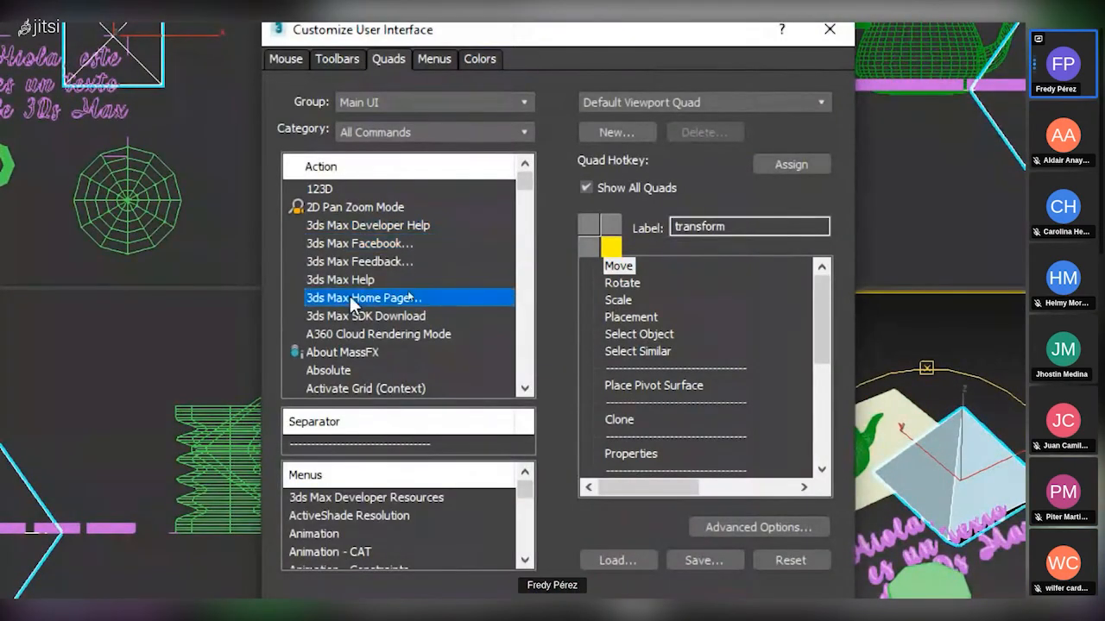
pyautogui.click(332, 188)
pyautogui.click(363, 279)
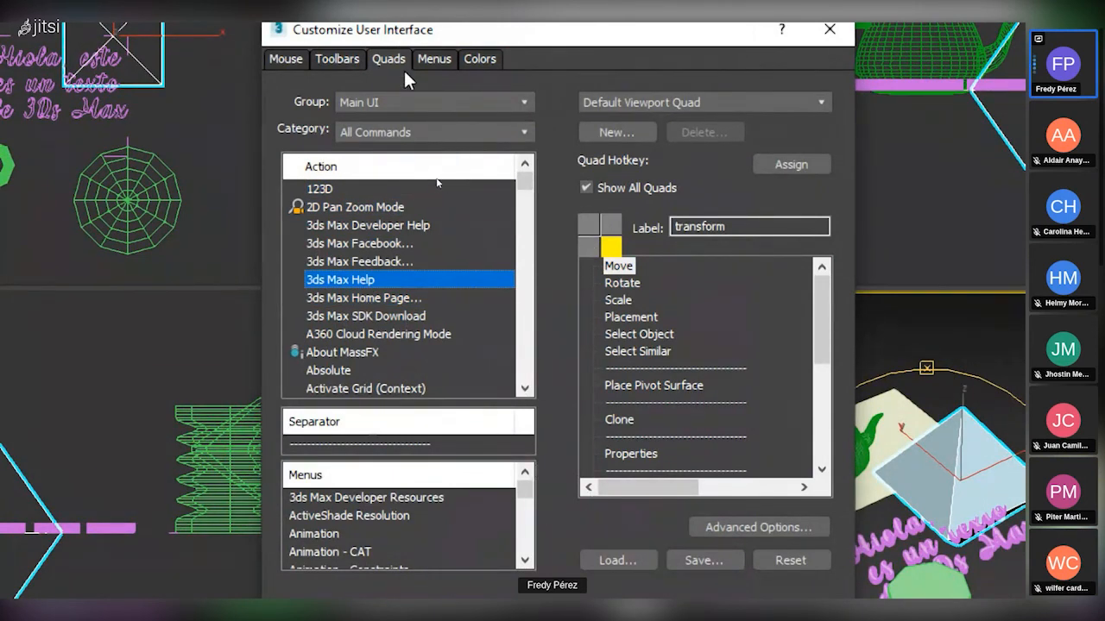
pyautogui.click(338, 61)
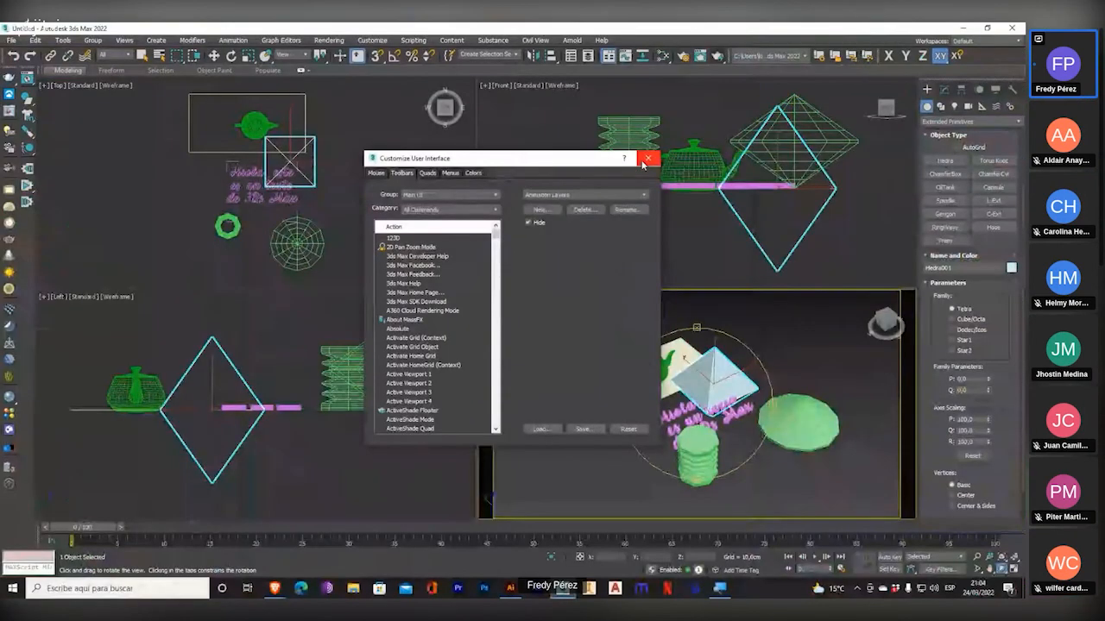
pyautogui.click(646, 159)
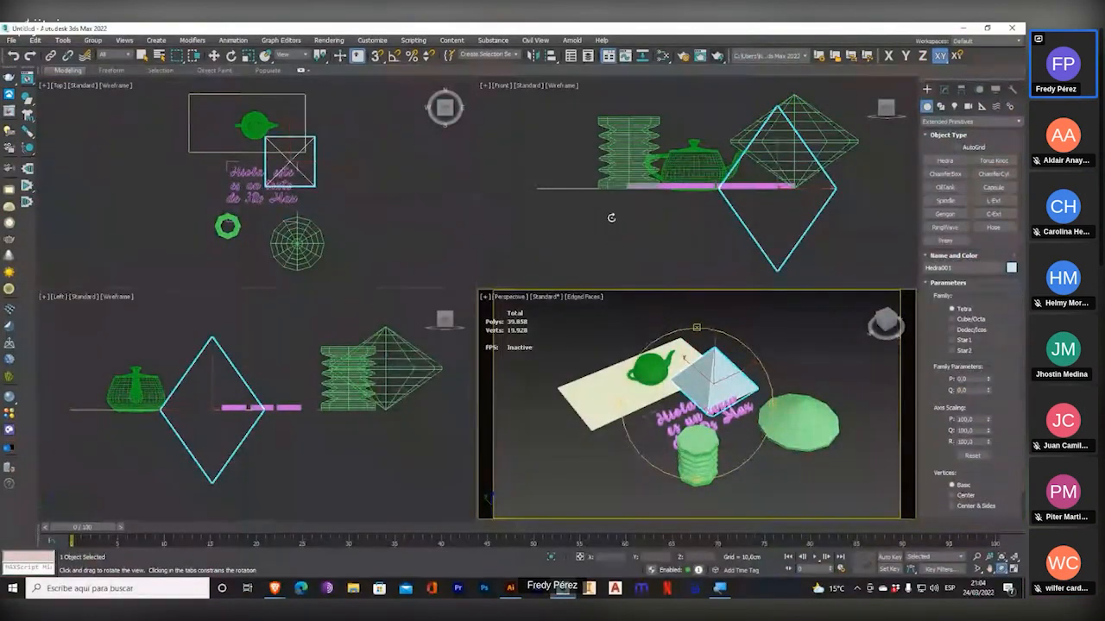
# Switch to the Jitsi Meet call window of the Basico 3 Ds Max class and open its additional meeting options.
pyautogui.moveTo(277, 595)
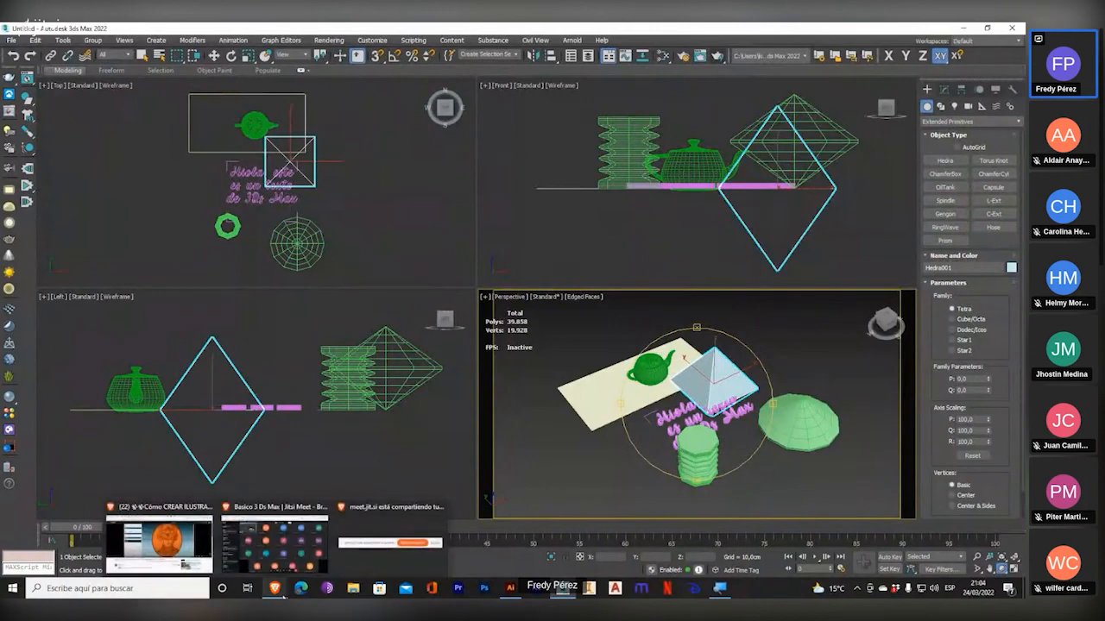
pyautogui.click(274, 539)
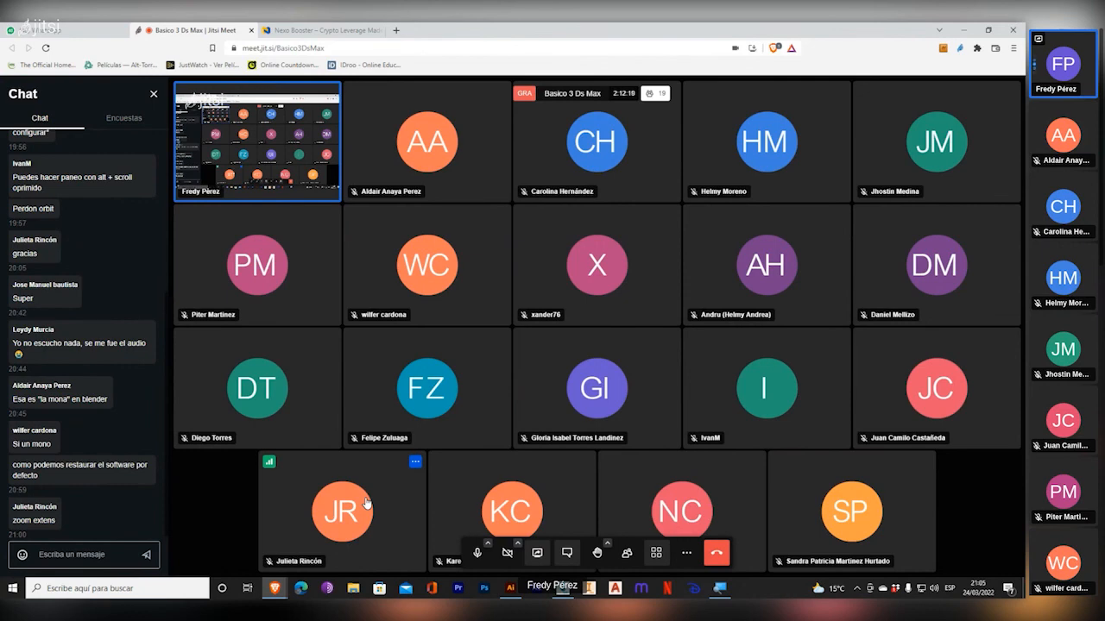
pyautogui.click(686, 553)
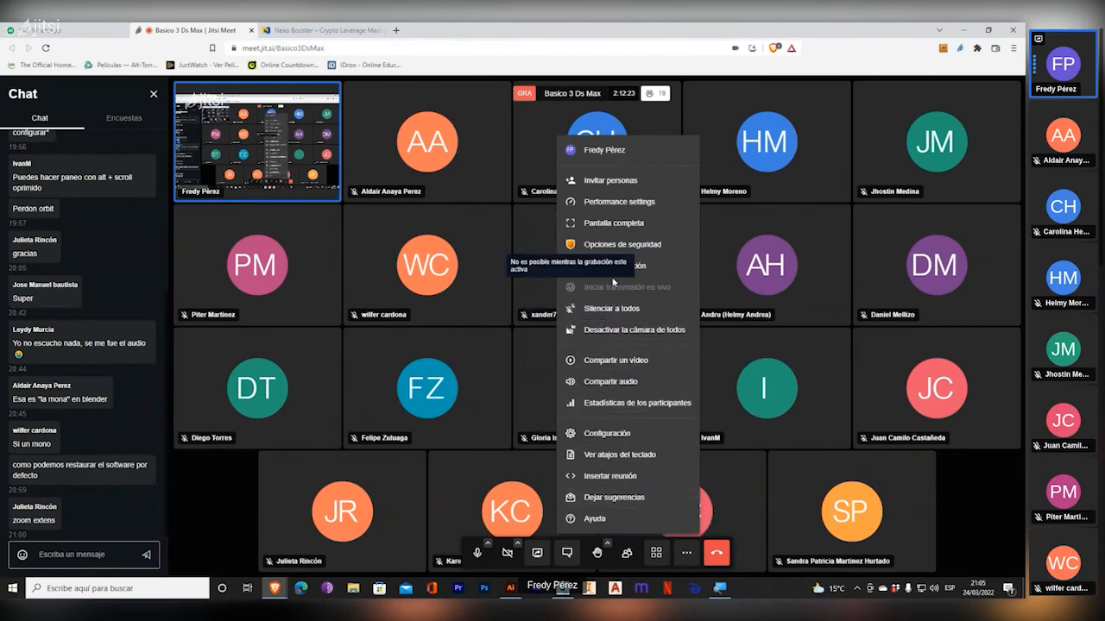